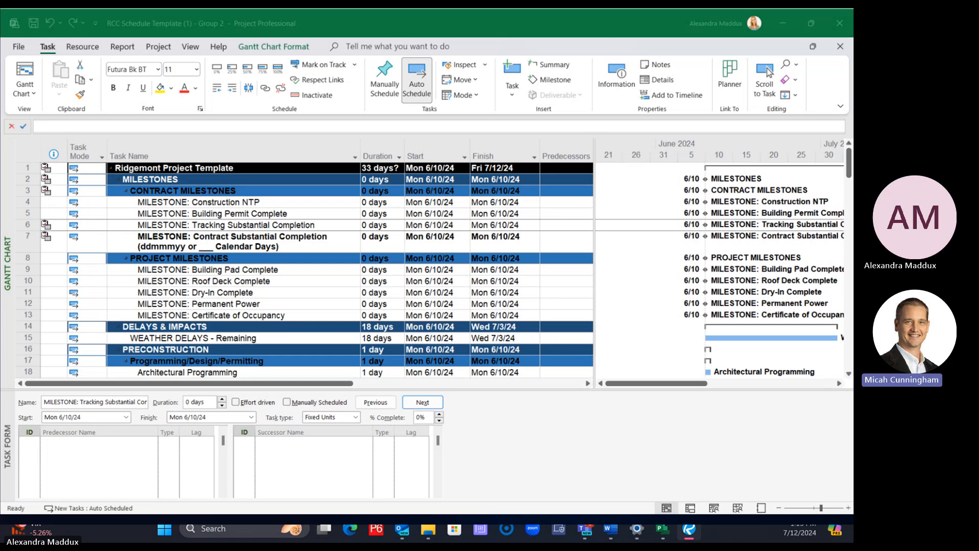
Review the contract and project milestones and the template's task groups down to the site utilities section
{"action": "left_click", "coordinate": [266, 250]}
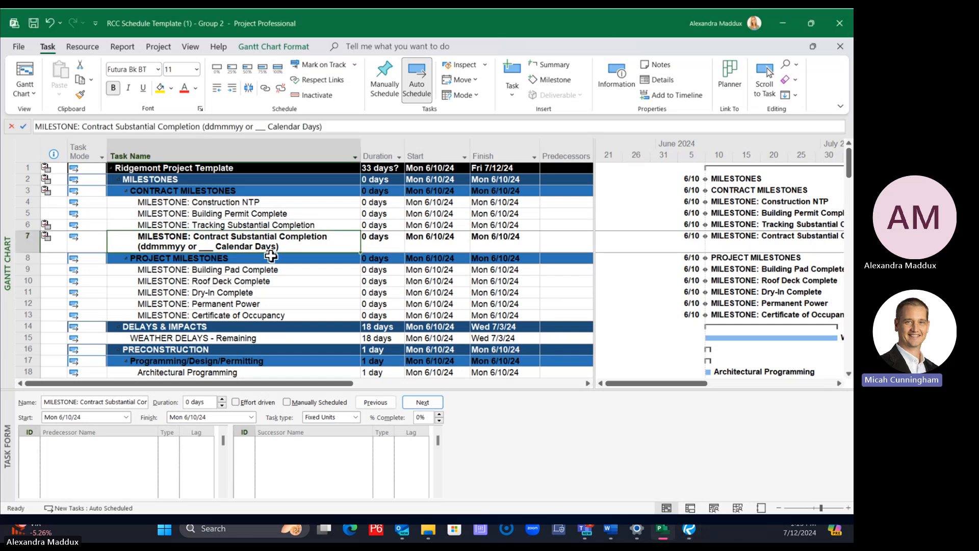
{"action": "key", "text": "Down"}
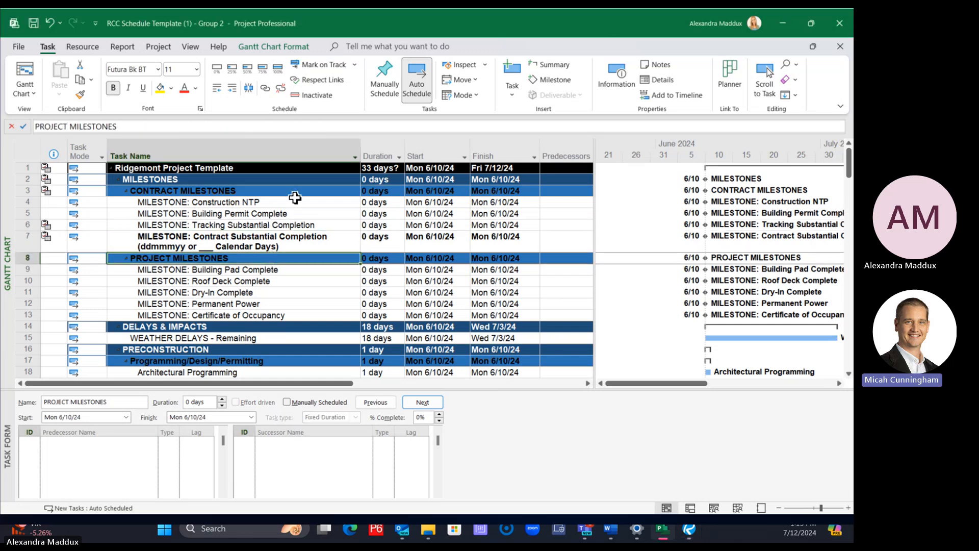
{"action": "left_click", "coordinate": [280, 272]}
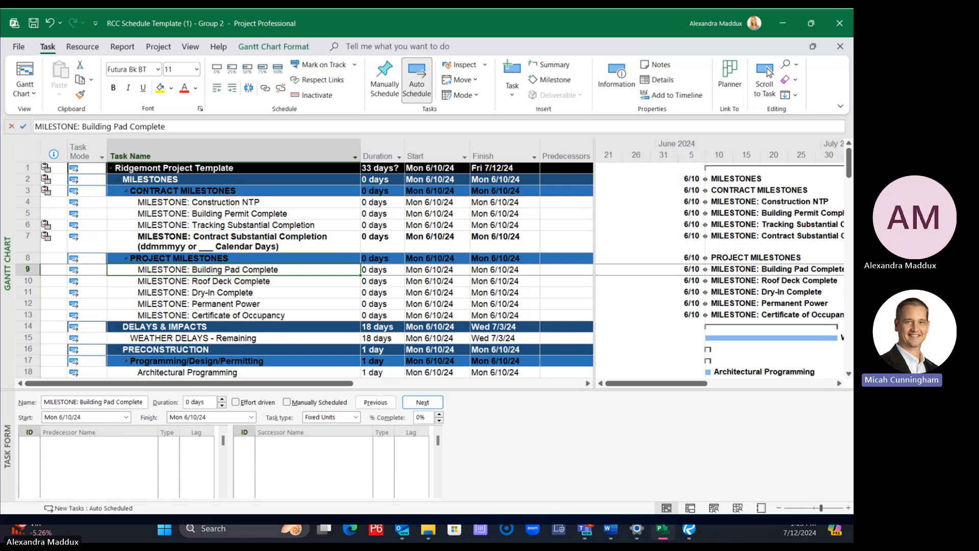
{"action": "left_click", "coordinate": [375, 203]}
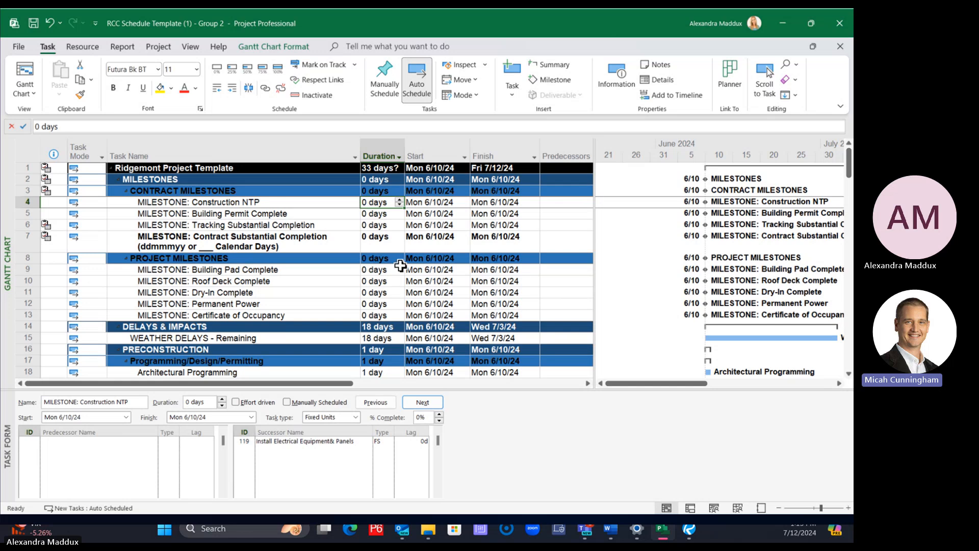
{"action": "left_click", "coordinate": [334, 258]}
{"action": "scroll", "coordinate": [326, 255], "scroll_direction": "down", "scroll_amount": 1}
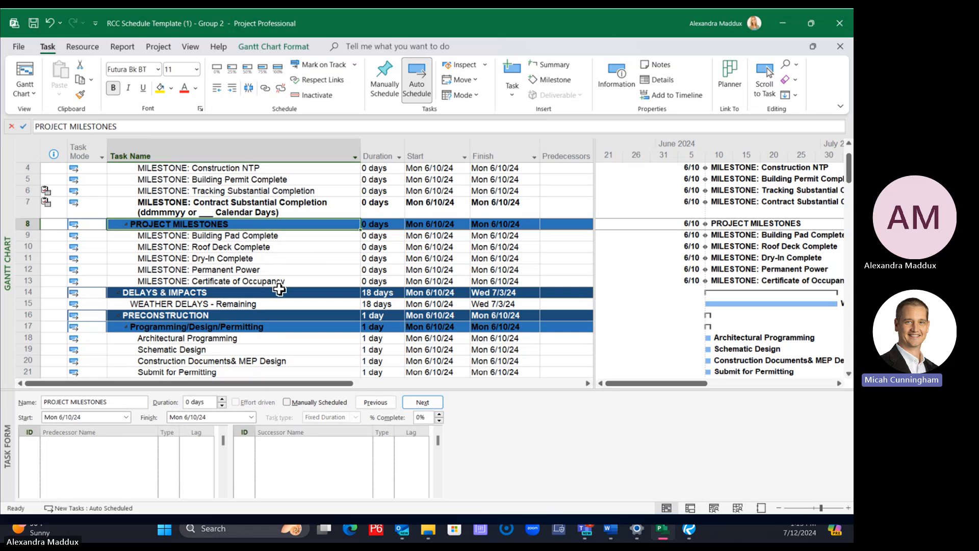
{"action": "scroll", "coordinate": [263, 309], "scroll_direction": "down", "scroll_amount": 1}
{"action": "scroll", "coordinate": [264, 310], "scroll_direction": "down", "scroll_amount": 3}
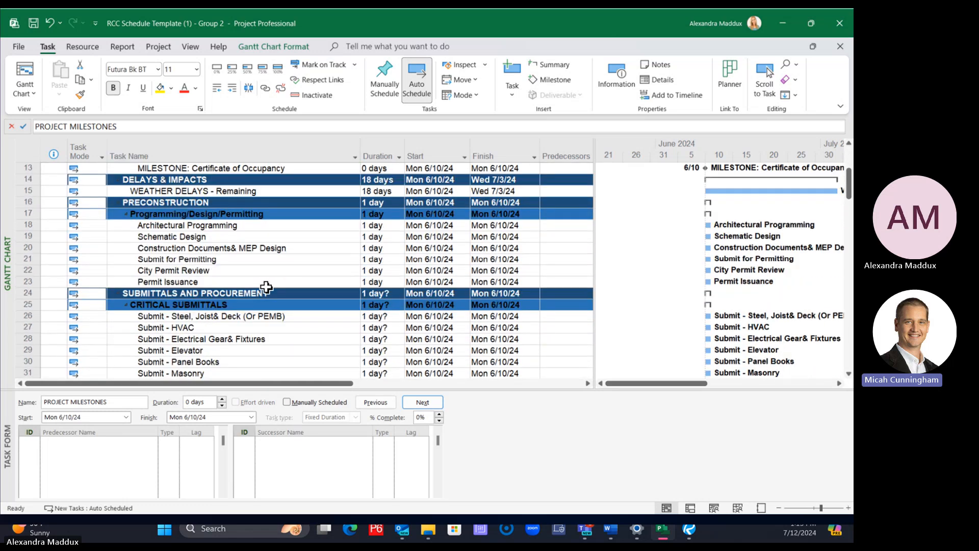
{"action": "scroll", "coordinate": [266, 288], "scroll_direction": "down", "scroll_amount": 10}
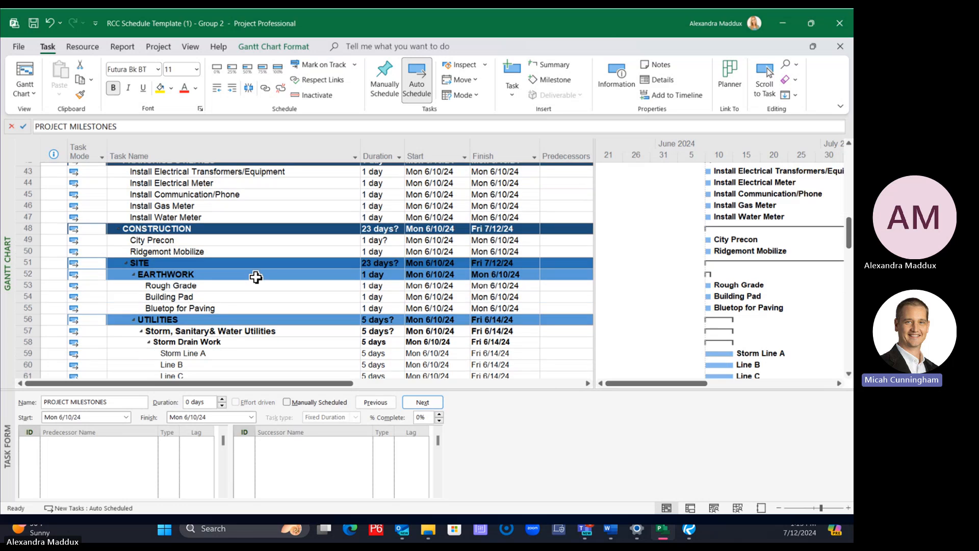
{"action": "scroll", "coordinate": [256, 277], "scroll_direction": "down", "scroll_amount": 2}
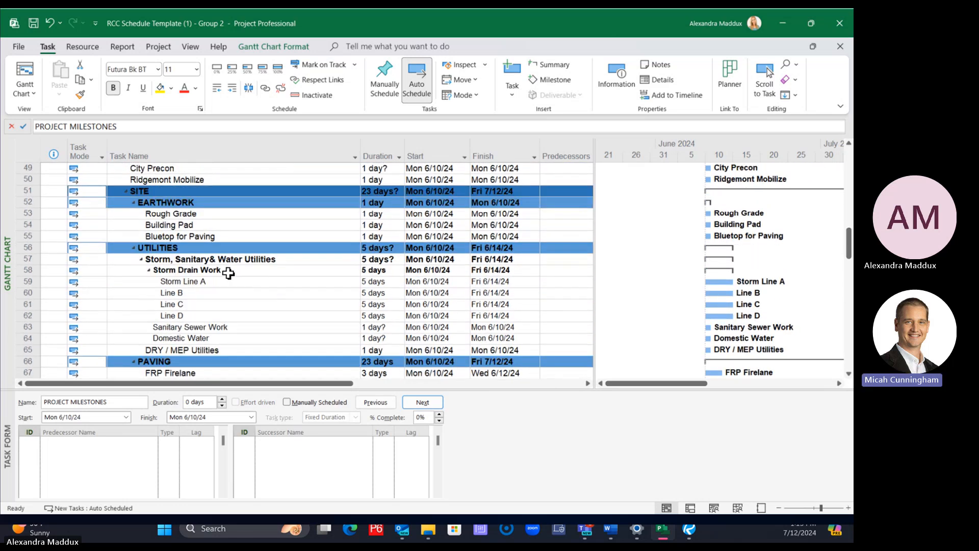
Insert a new task directly above Sanitary Sewer Work and outdent it to the same level as Storm Drain Work
{"action": "left_click", "coordinate": [228, 274]}
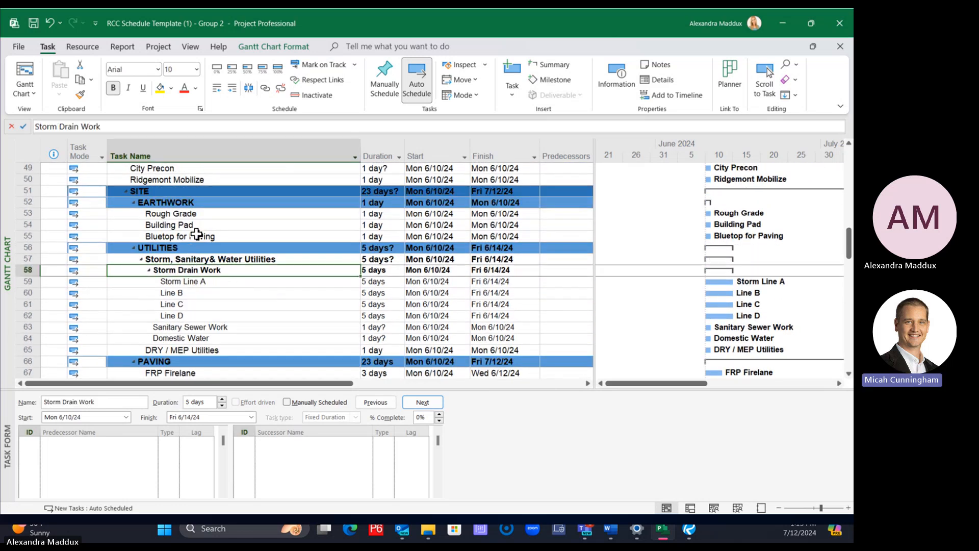
{"action": "left_click", "coordinate": [190, 326]}
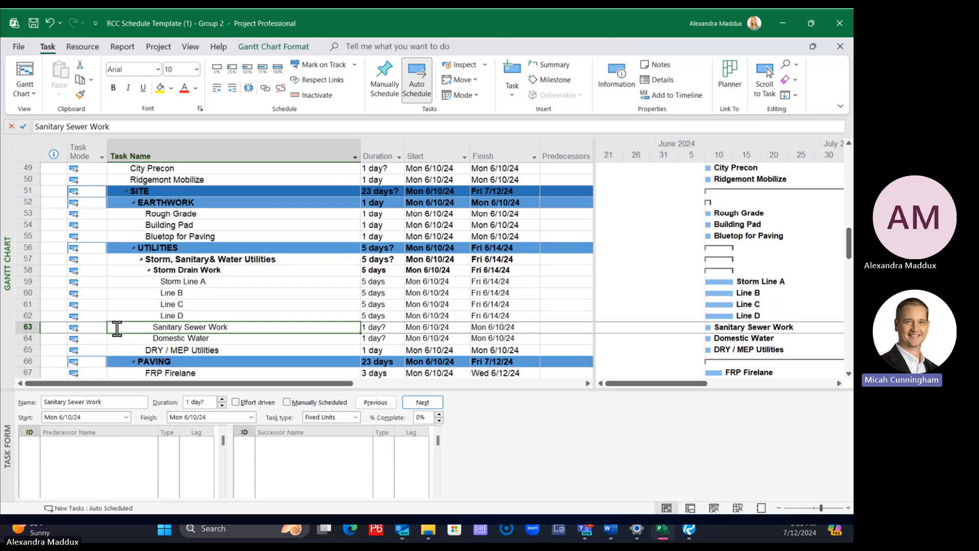
{"action": "left_click", "coordinate": [28, 326]}
{"action": "right_click", "coordinate": [31, 327]}
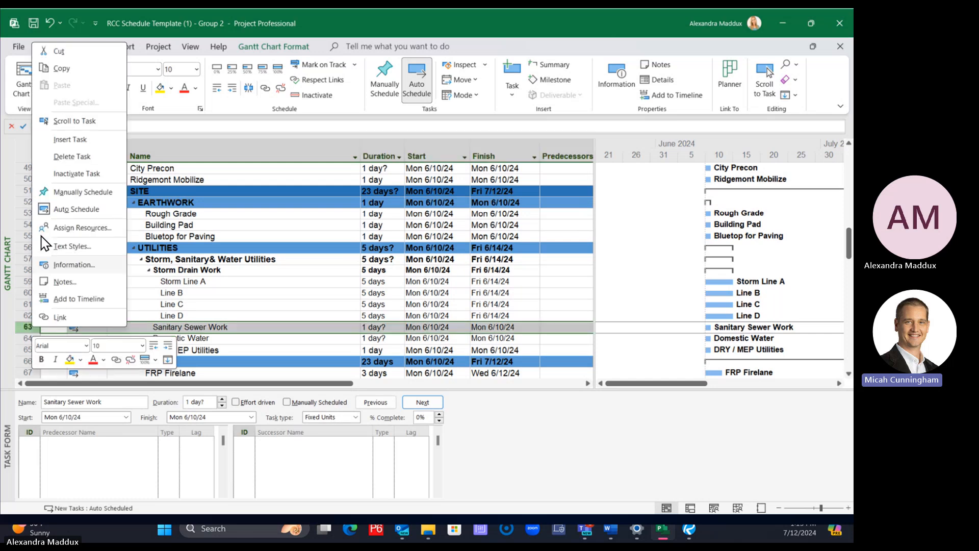
{"action": "left_click", "coordinate": [53, 144]}
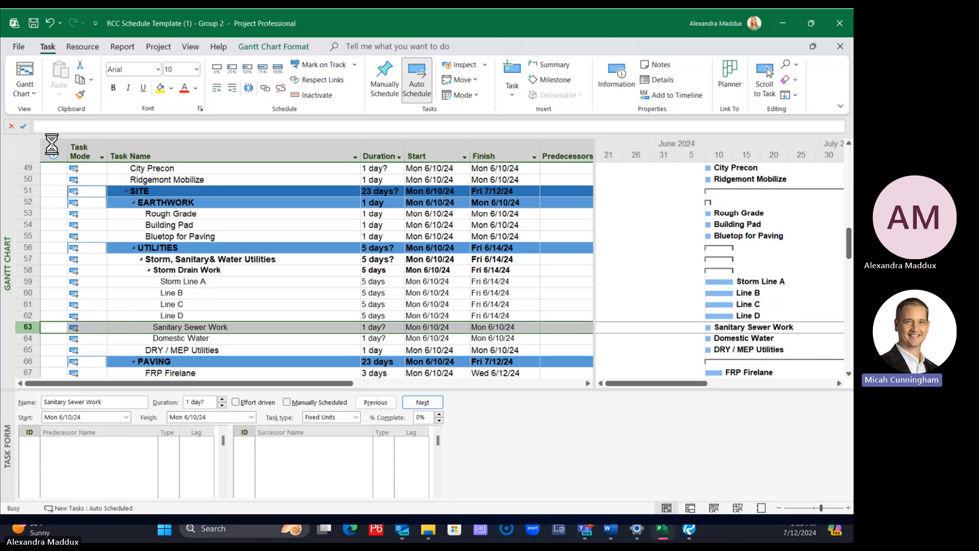
{"action": "left_click", "coordinate": [218, 89]}
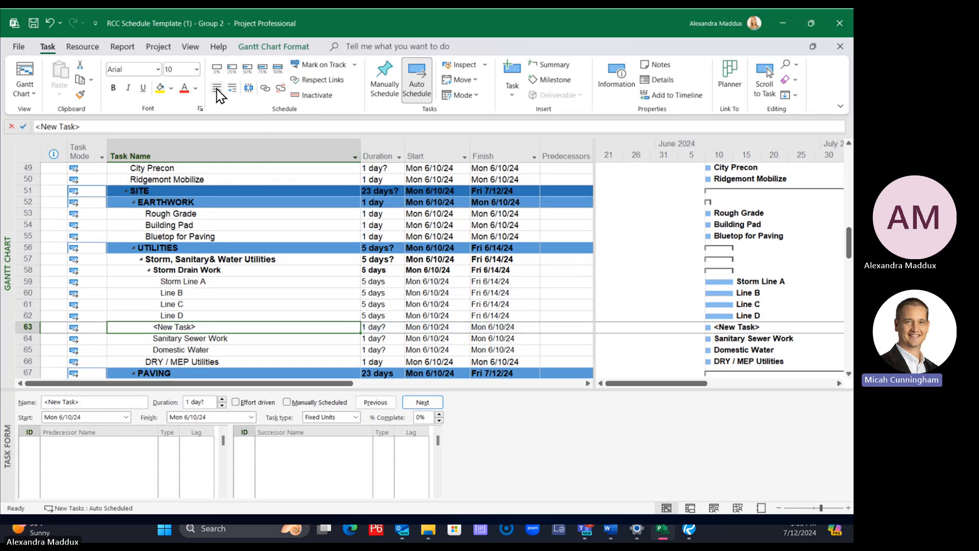
Try indenting Sanitary Sewer Work under the new task, return it to its level, and delete the new task
{"action": "left_click", "coordinate": [163, 338]}
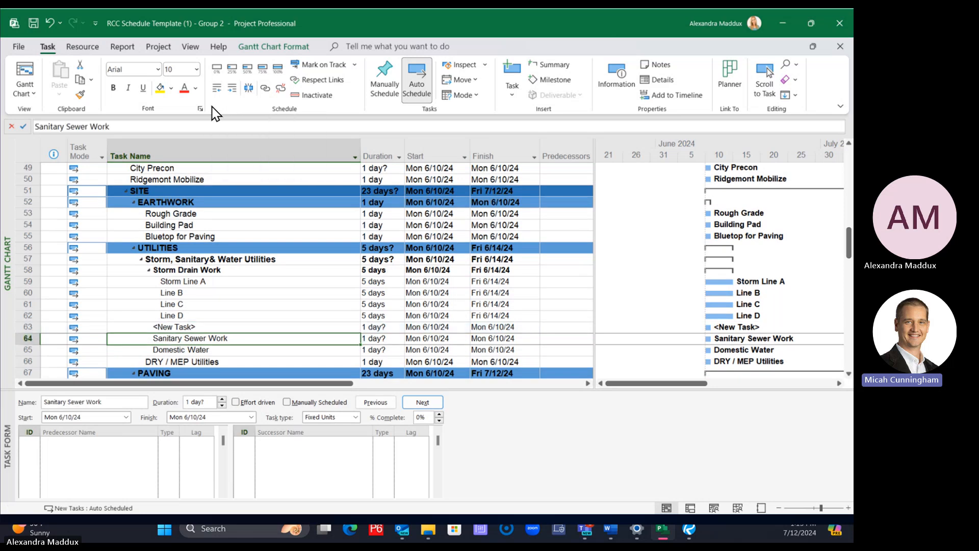
{"action": "left_click", "coordinate": [248, 89]}
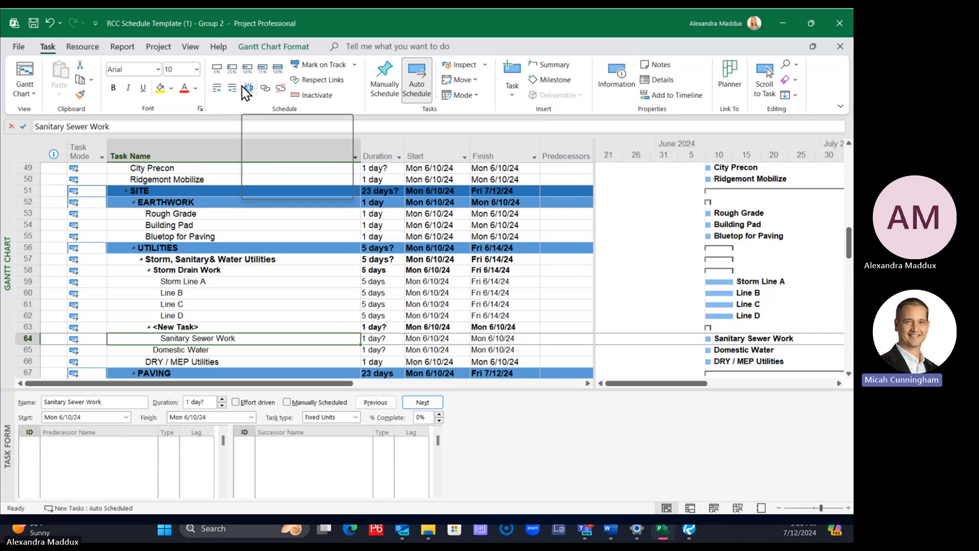
{"action": "left_click", "coordinate": [219, 89]}
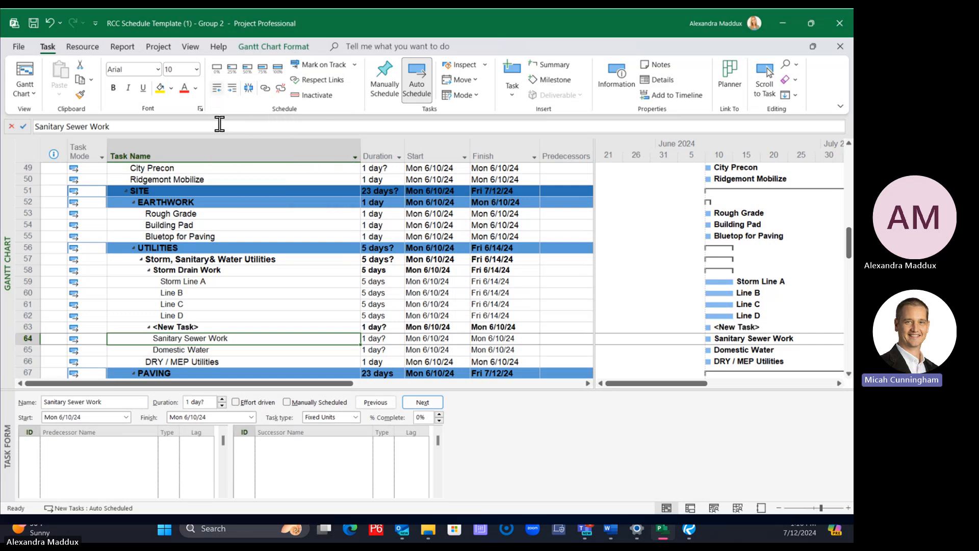
{"action": "right_click", "coordinate": [28, 327]}
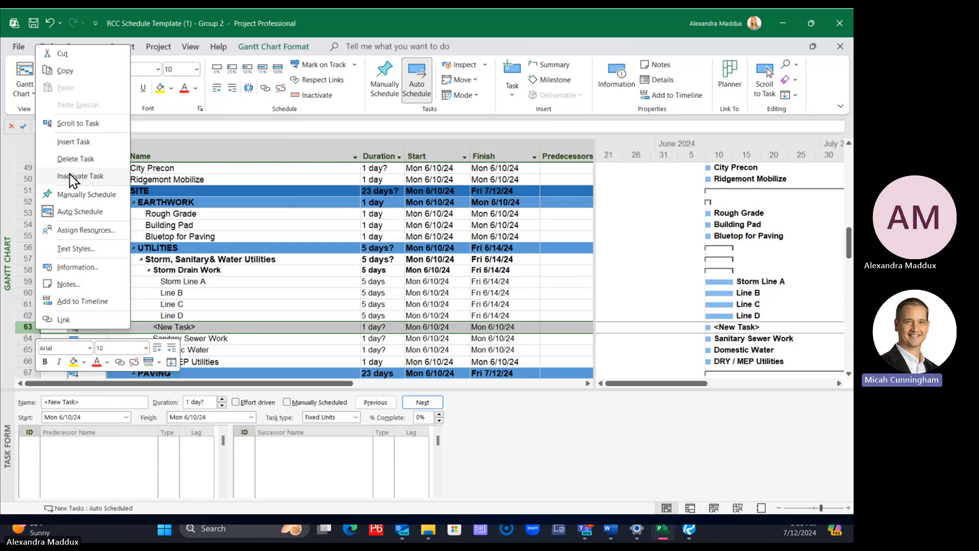
{"action": "left_click", "coordinate": [66, 158]}
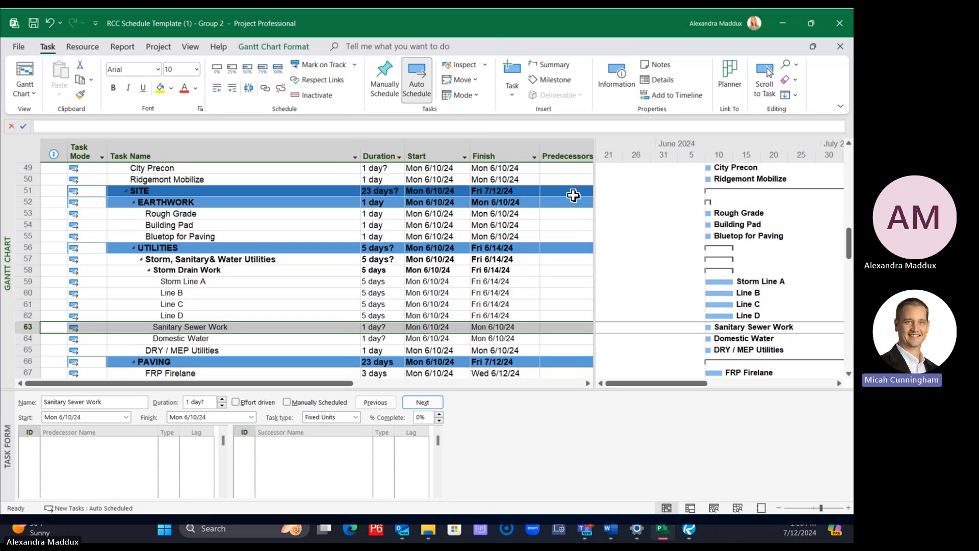
Insert two new tasks above Foundations - Piers& GB in the GRADE WORK group
{"action": "scroll", "coordinate": [442, 235], "scroll_direction": "up", "scroll_amount": 1}
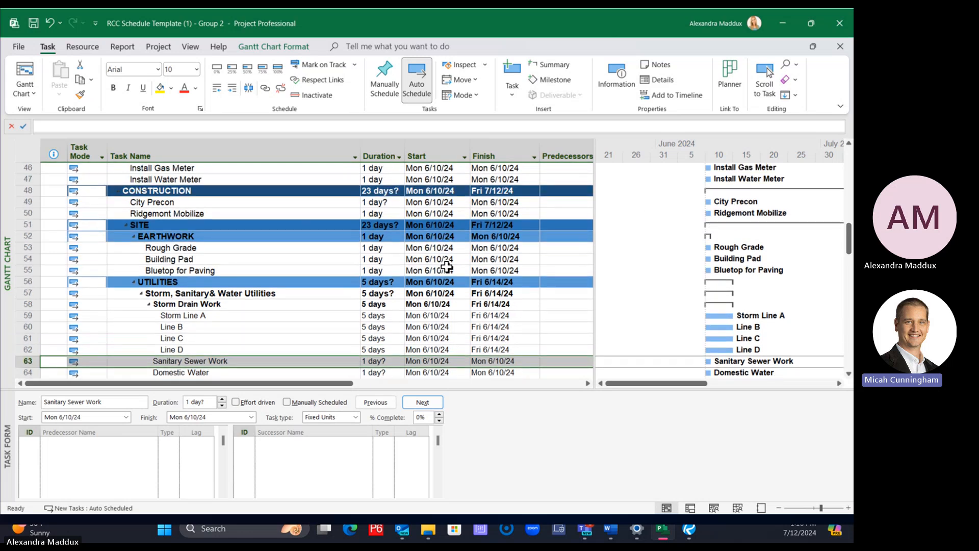
{"action": "scroll", "coordinate": [366, 280], "scroll_direction": "down", "scroll_amount": 3}
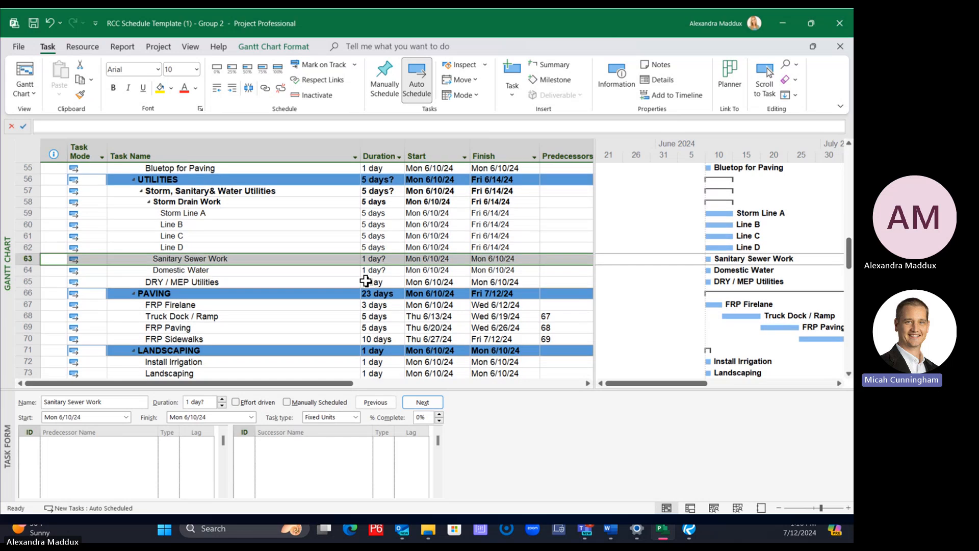
{"action": "scroll", "coordinate": [366, 281], "scroll_direction": "up", "scroll_amount": 1}
{"action": "scroll", "coordinate": [366, 280], "scroll_direction": "down", "scroll_amount": 5}
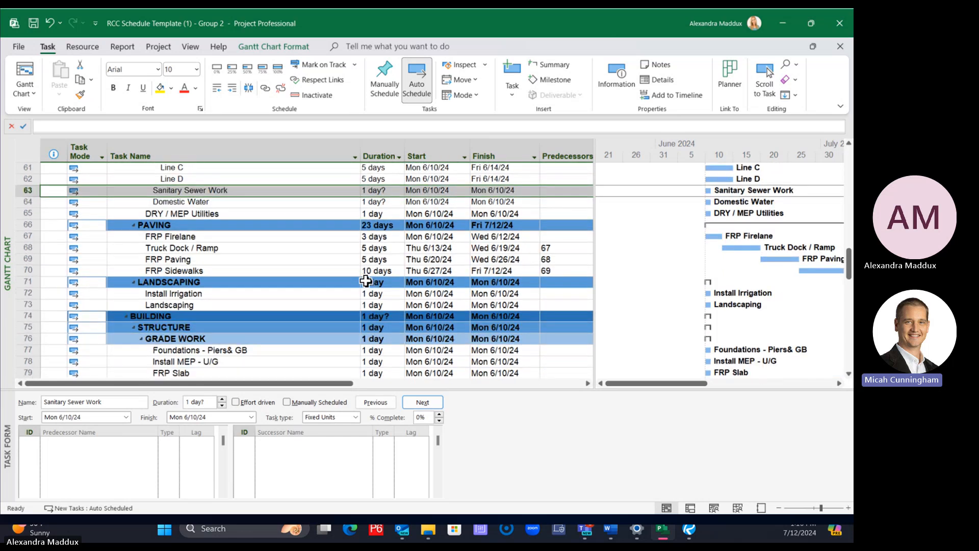
{"action": "left_click", "coordinate": [202, 269]}
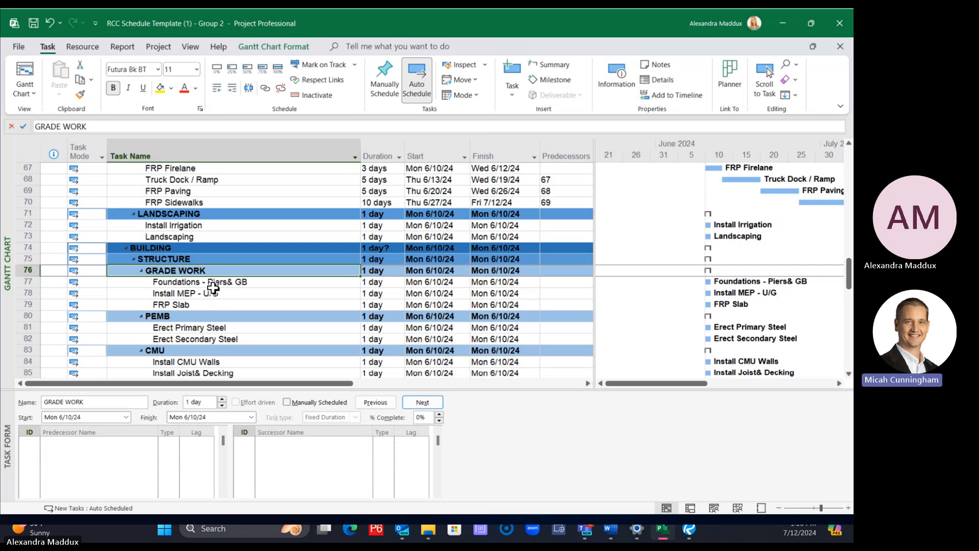
{"action": "left_click", "coordinate": [18, 281]}
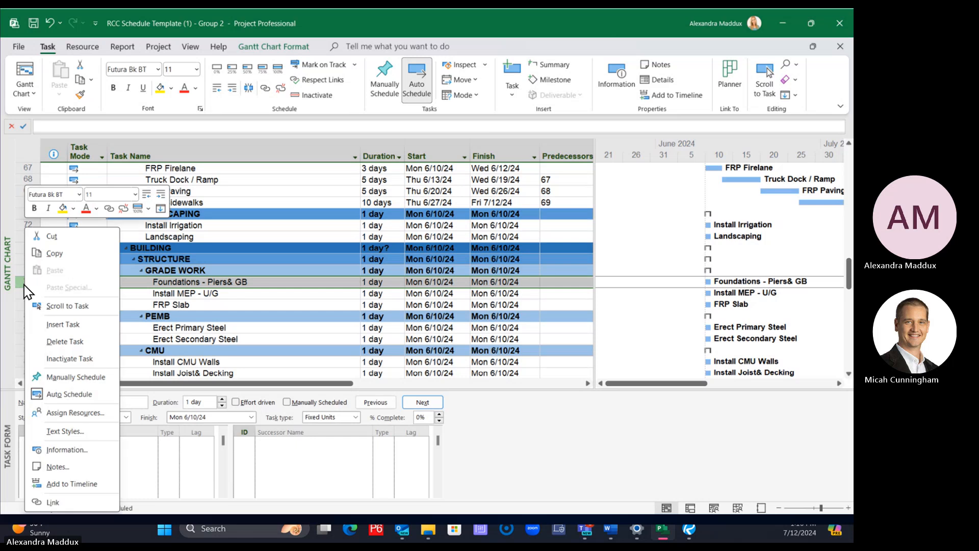
{"action": "right_click", "coordinate": [18, 282]}
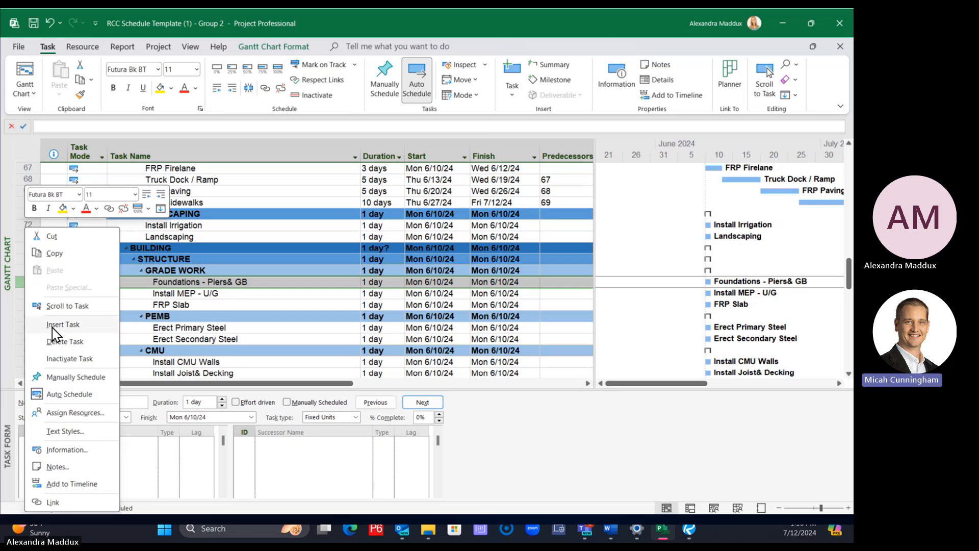
{"action": "left_click", "coordinate": [56, 325]}
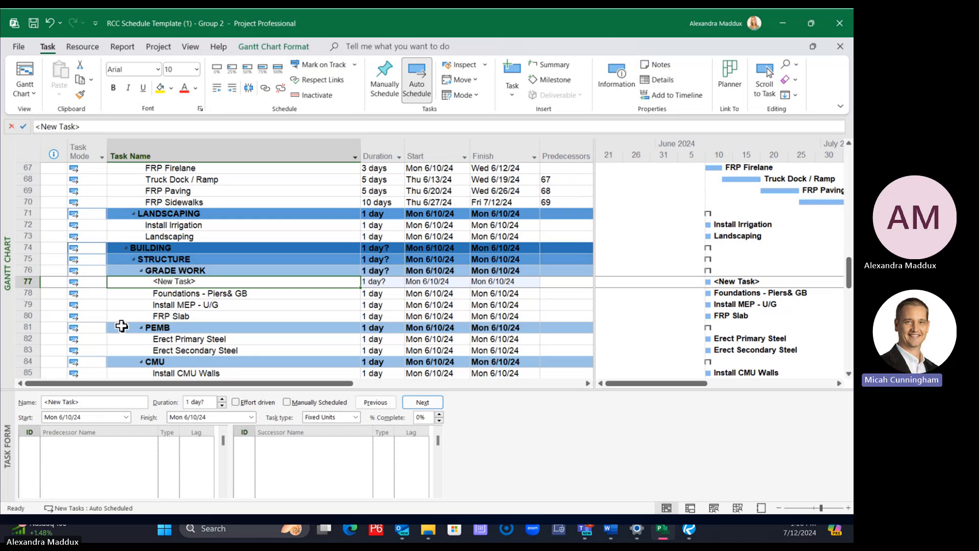
{"action": "right_click", "coordinate": [31, 284]}
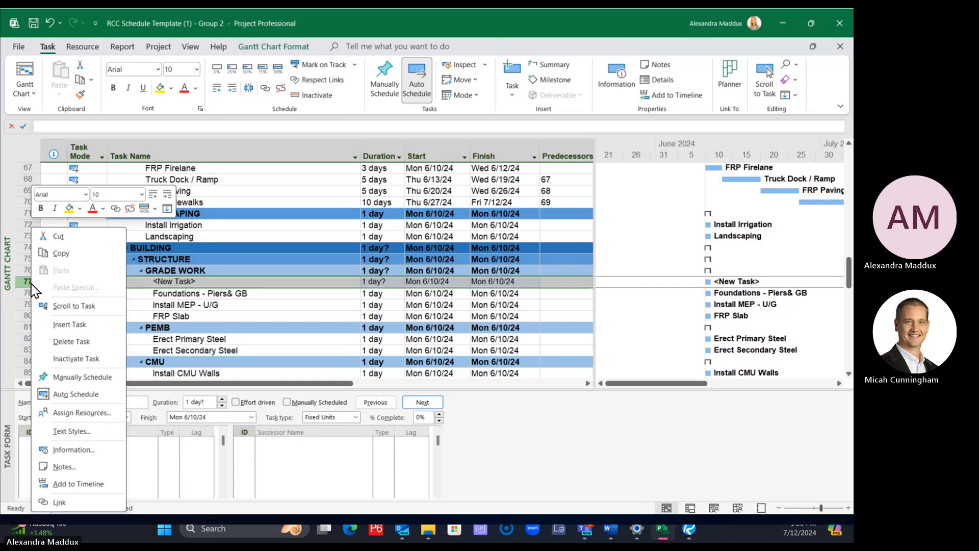
{"action": "left_click", "coordinate": [64, 324]}
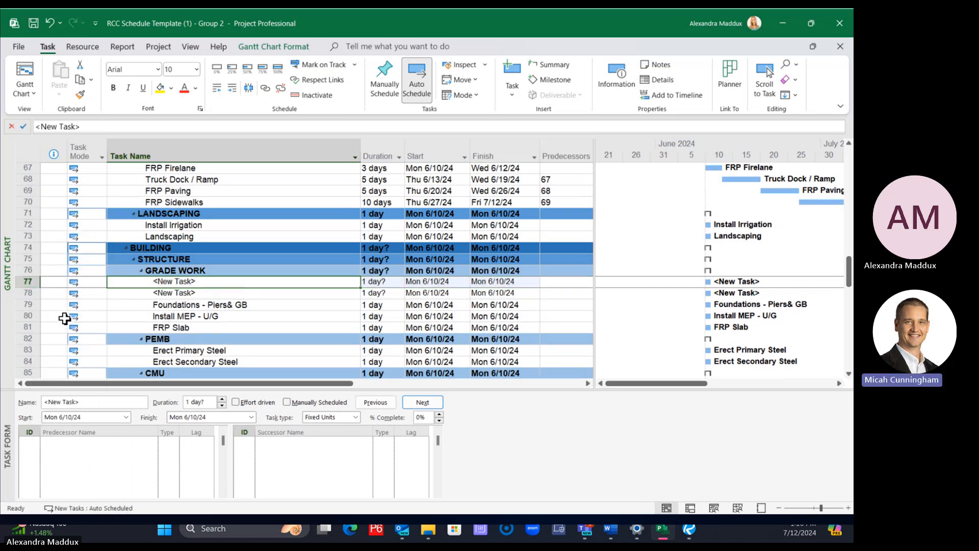
Insert a third new task directly above the second new task in the GRADE WORK group
{"action": "left_click", "coordinate": [123, 293]}
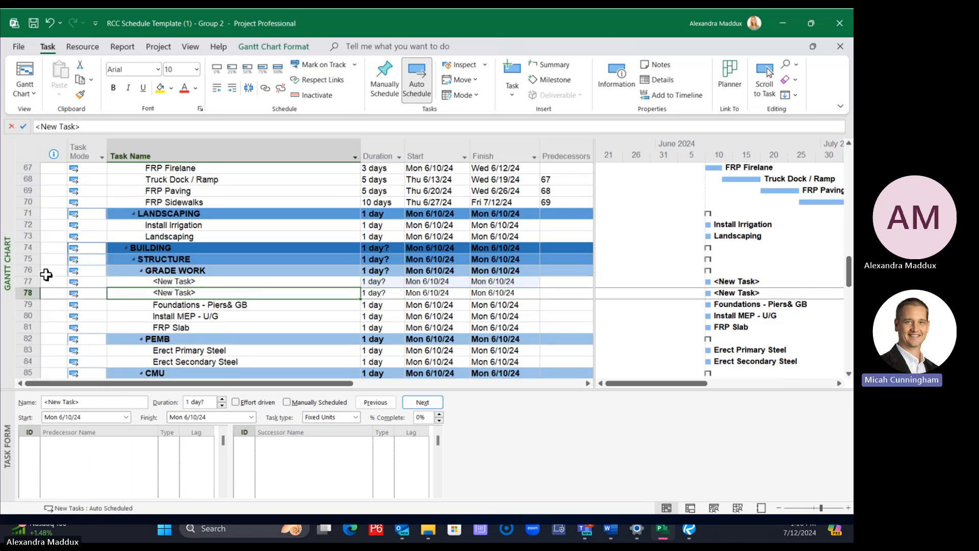
{"action": "left_click", "coordinate": [29, 282]}
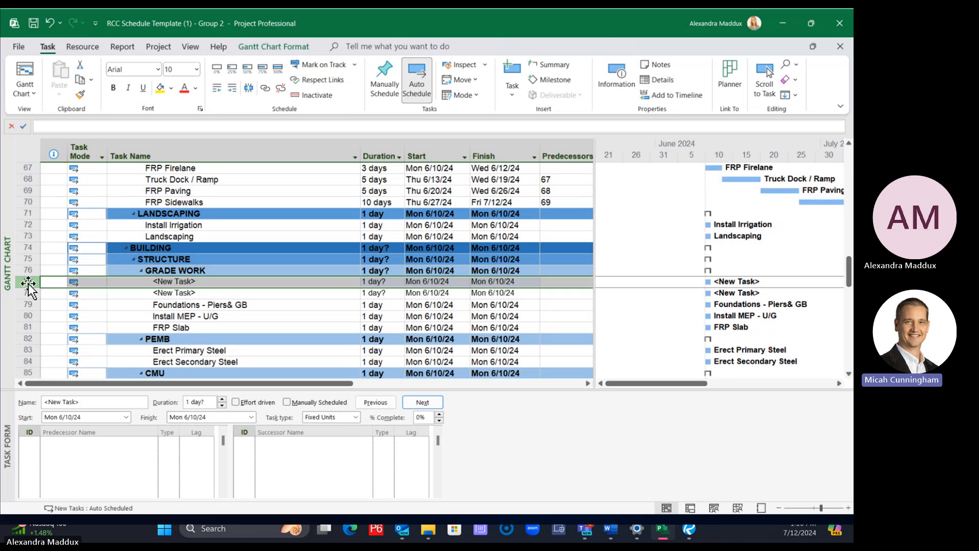
{"action": "left_click", "coordinate": [28, 293]}
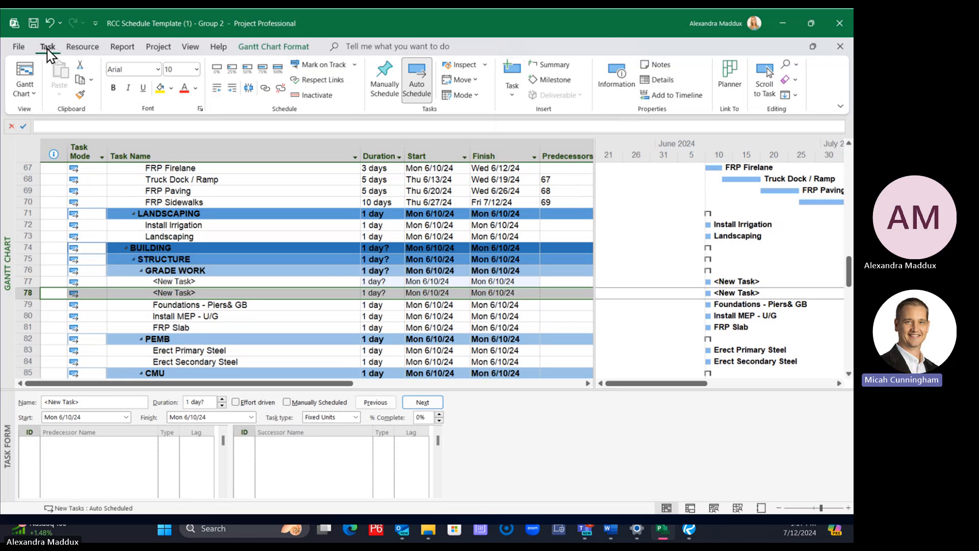
{"action": "left_click", "coordinate": [510, 71]}
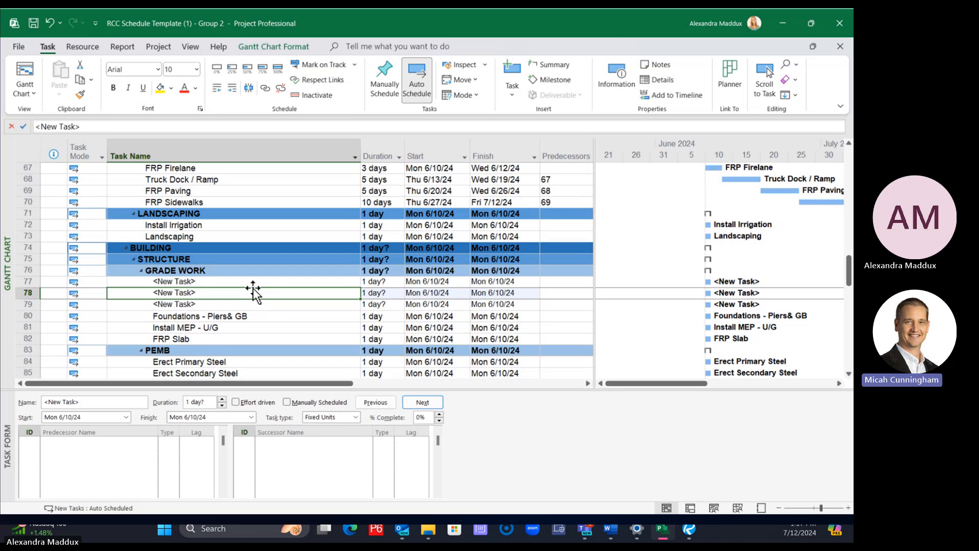
Add a task named "saglb" in the first empty row below Building Final or TCO at the end of the schedule
{"action": "scroll", "coordinate": [253, 289], "scroll_direction": "down", "scroll_amount": 6}
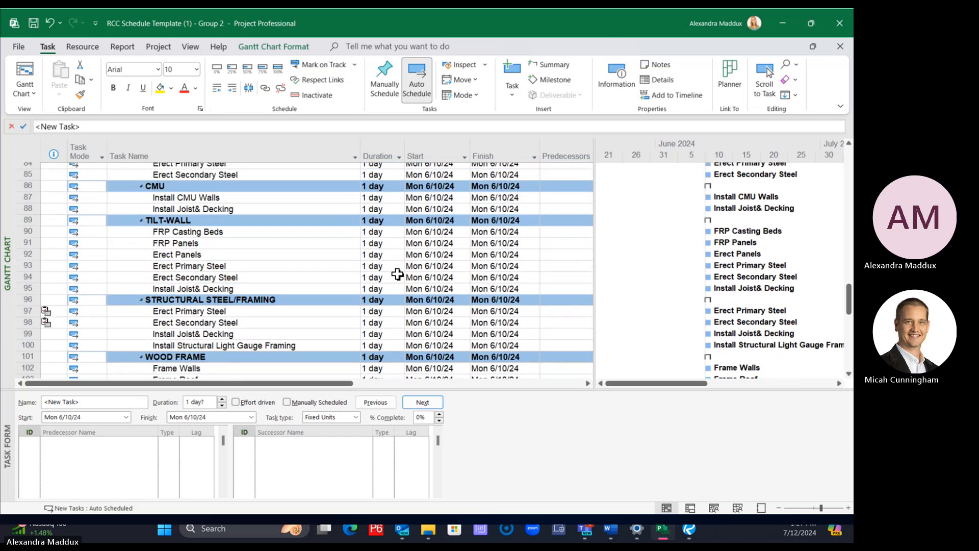
{"action": "scroll", "coordinate": [397, 275], "scroll_direction": "down", "scroll_amount": 10}
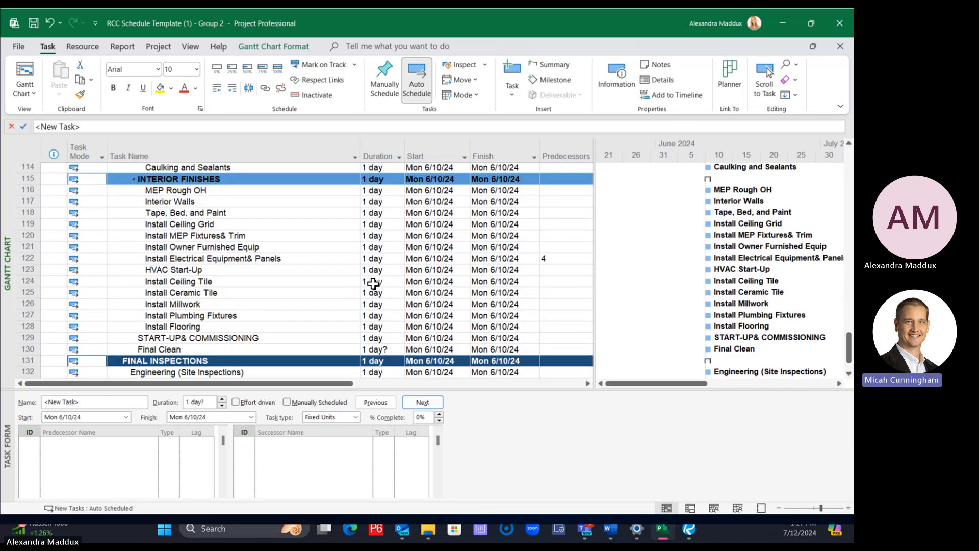
{"action": "scroll", "coordinate": [372, 284], "scroll_direction": "down", "scroll_amount": 3}
{"action": "left_click_drag", "start_coordinate": [199, 306], "coordinate": [165, 311]}
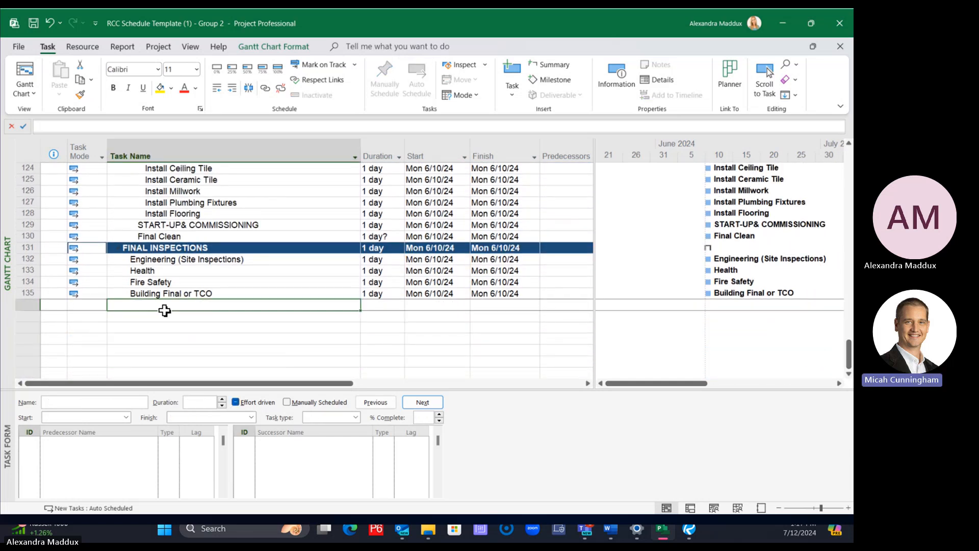
{"action": "type", "text": "saglb"}
{"action": "key", "text": "Return"}
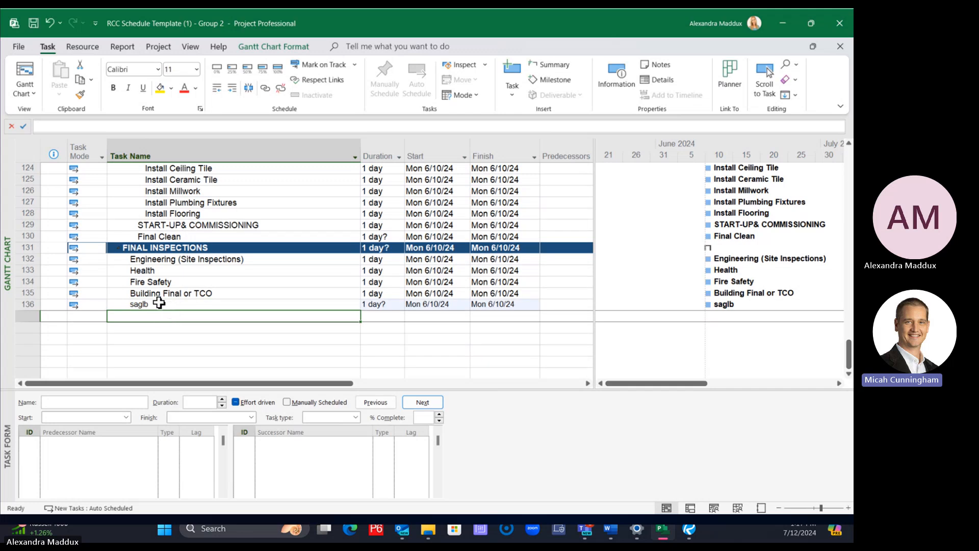
Delete the "saglb" task from the end of the FINAL INSPECTIONS group
{"action": "left_click", "coordinate": [28, 305]}
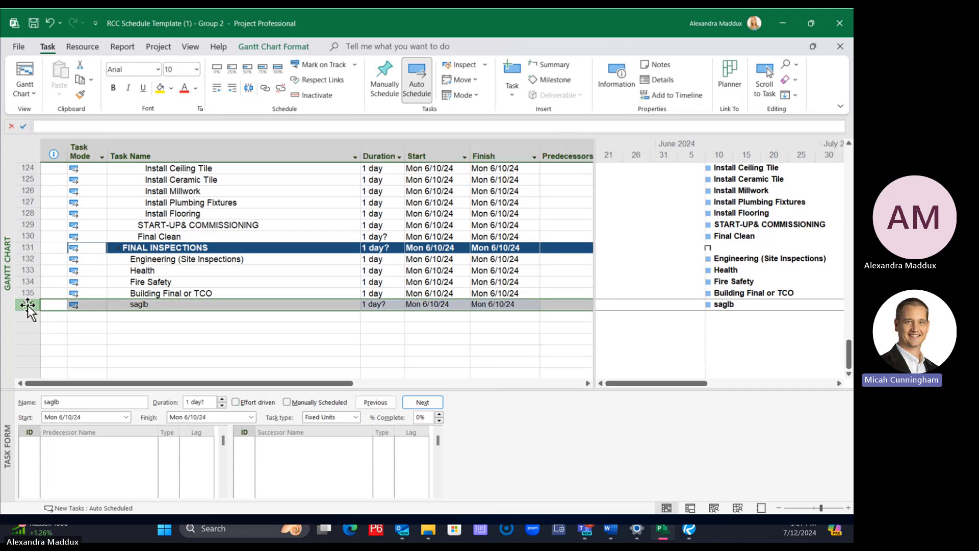
{"action": "right_click", "coordinate": [28, 305]}
{"action": "left_click", "coordinate": [69, 134]}
{"action": "left_click", "coordinate": [203, 272]}
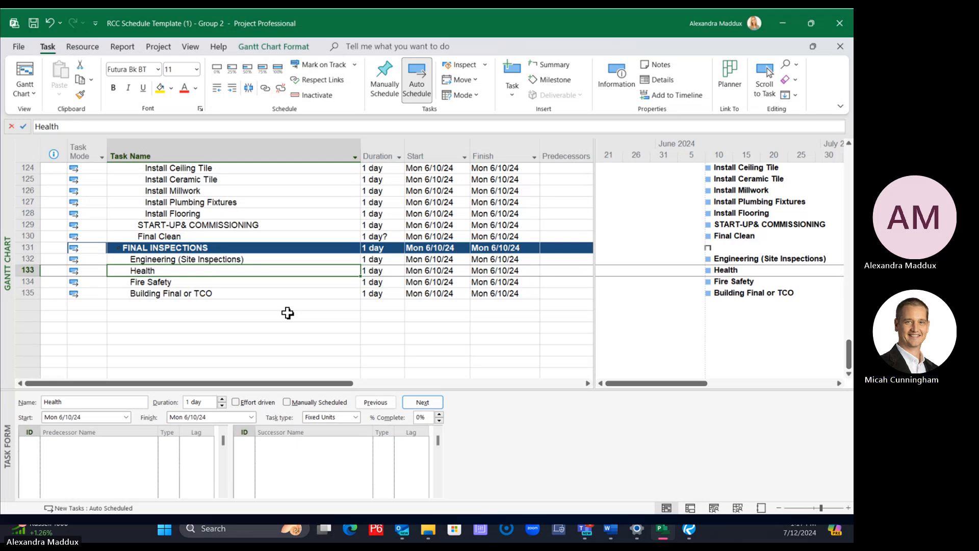
Insert a new task above the first new task in the GRADE WORK group
{"action": "scroll", "coordinate": [288, 312], "scroll_direction": "up", "scroll_amount": 20}
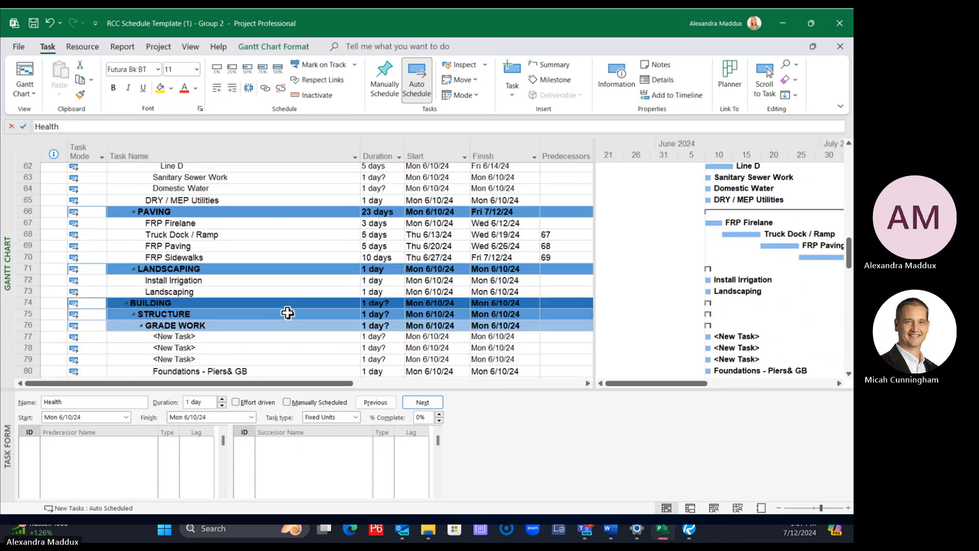
{"action": "scroll", "coordinate": [288, 313], "scroll_direction": "up", "scroll_amount": 5}
{"action": "scroll", "coordinate": [287, 313], "scroll_direction": "down", "scroll_amount": 7}
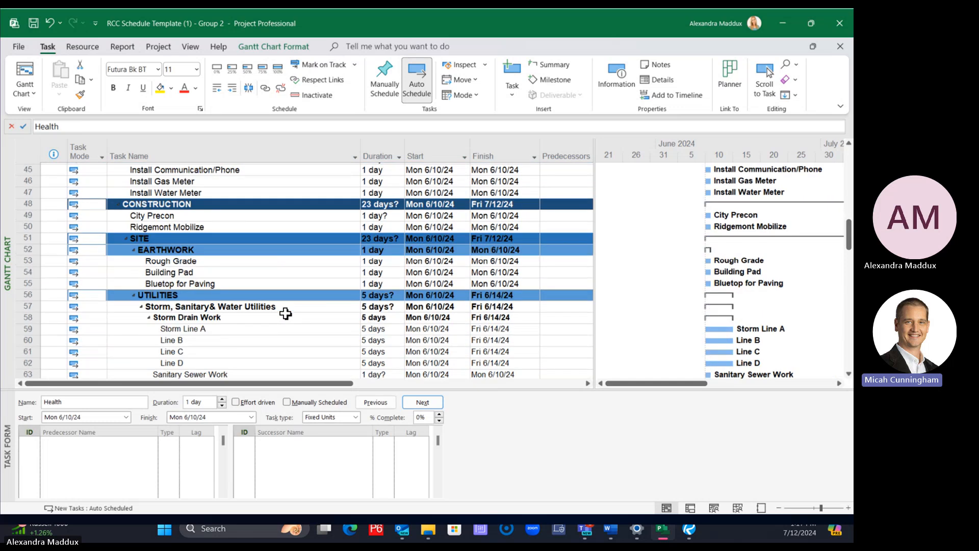
{"action": "scroll", "coordinate": [287, 314], "scroll_direction": "up", "scroll_amount": 1}
{"action": "scroll", "coordinate": [286, 315], "scroll_direction": "down", "scroll_amount": 9}
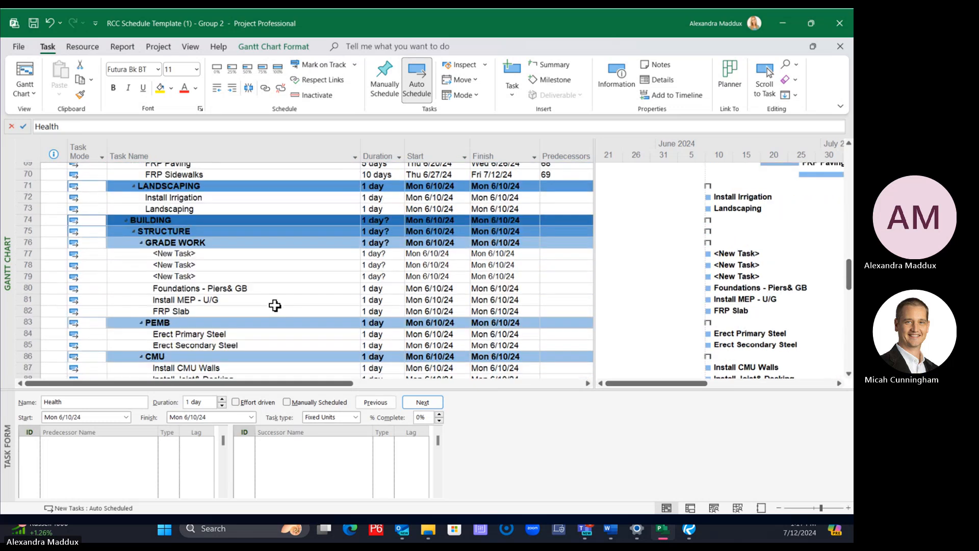
{"action": "left_click", "coordinate": [27, 248]}
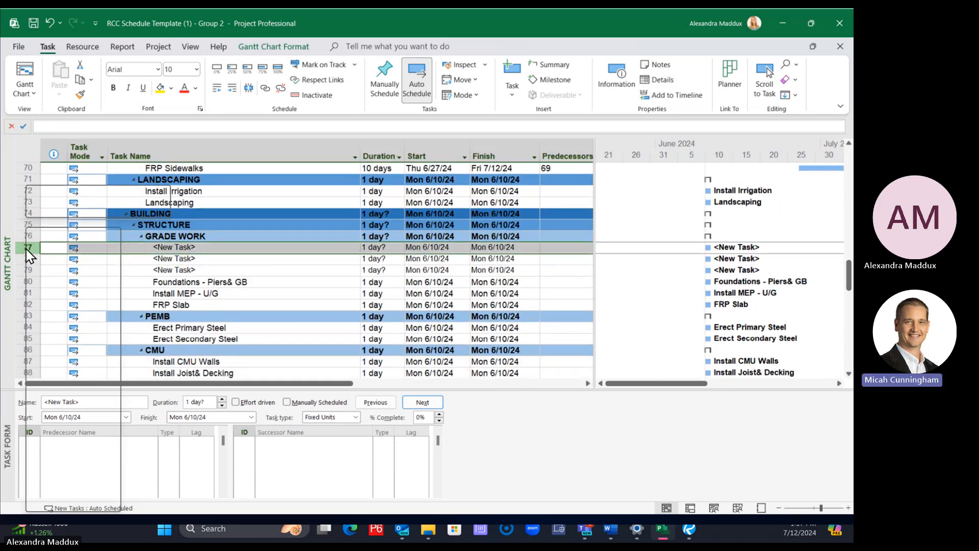
{"action": "right_click", "coordinate": [26, 248]}
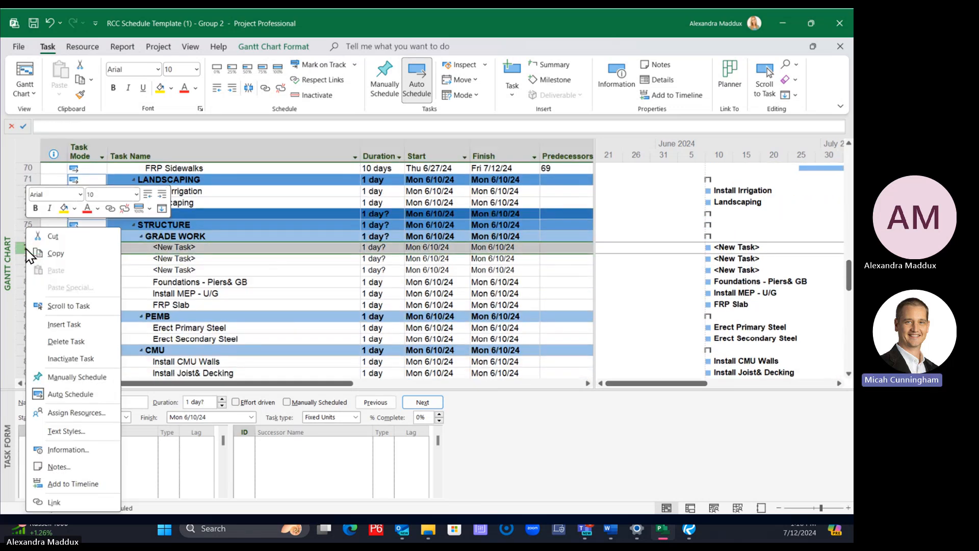
{"action": "left_click", "coordinate": [61, 325]}
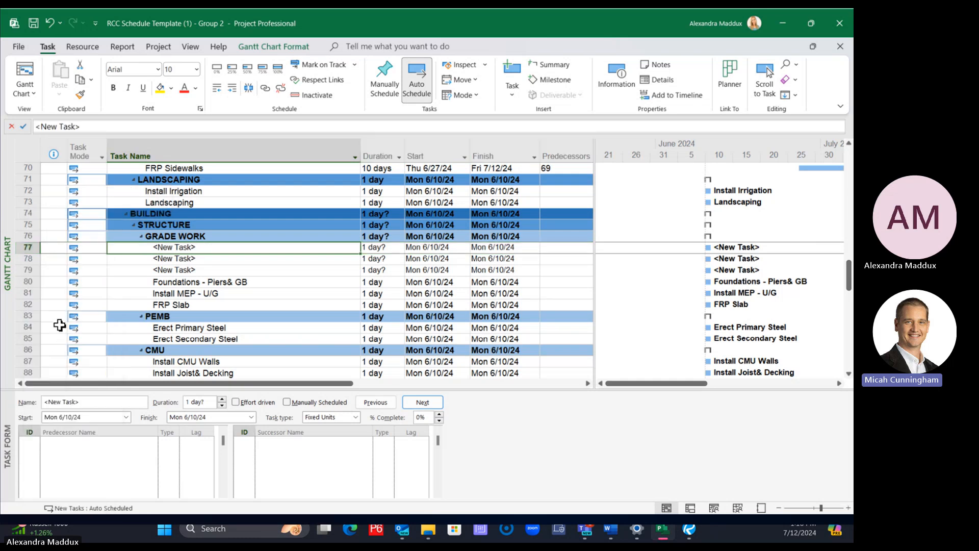
Insert another new task above the second new task in the GRADE WORK group
{"action": "left_click", "coordinate": [220, 269]}
{"action": "left_click", "coordinate": [28, 258]}
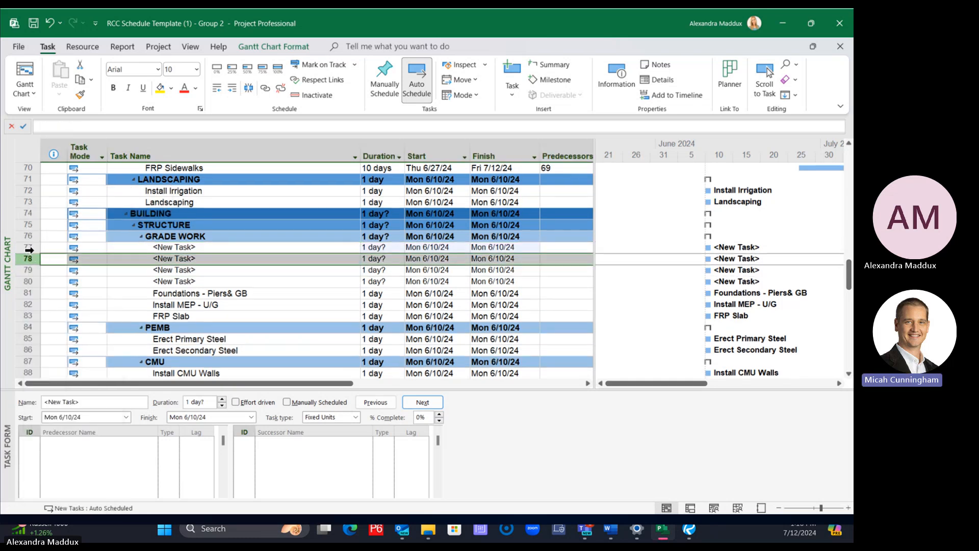
{"action": "left_click", "coordinate": [512, 72]}
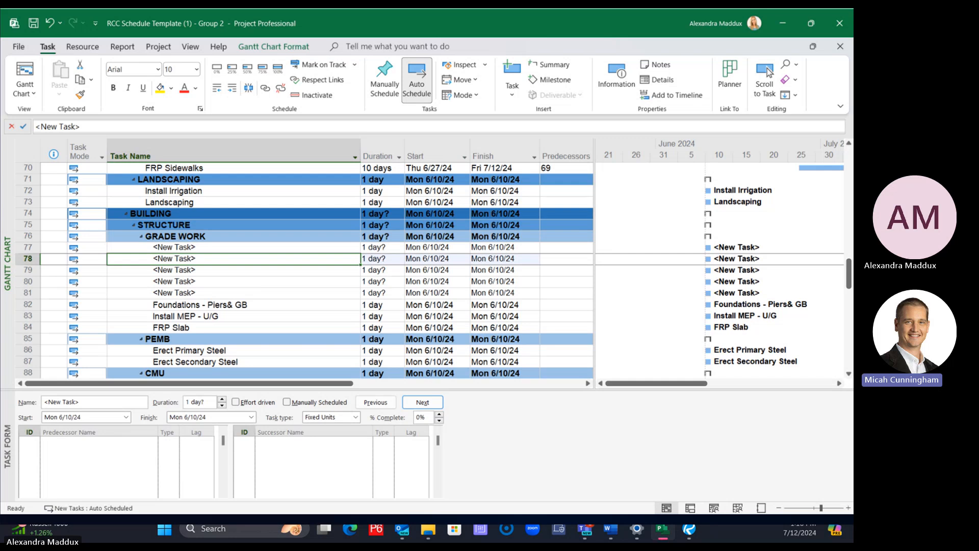
{"action": "key", "text": "alt+Tab"}
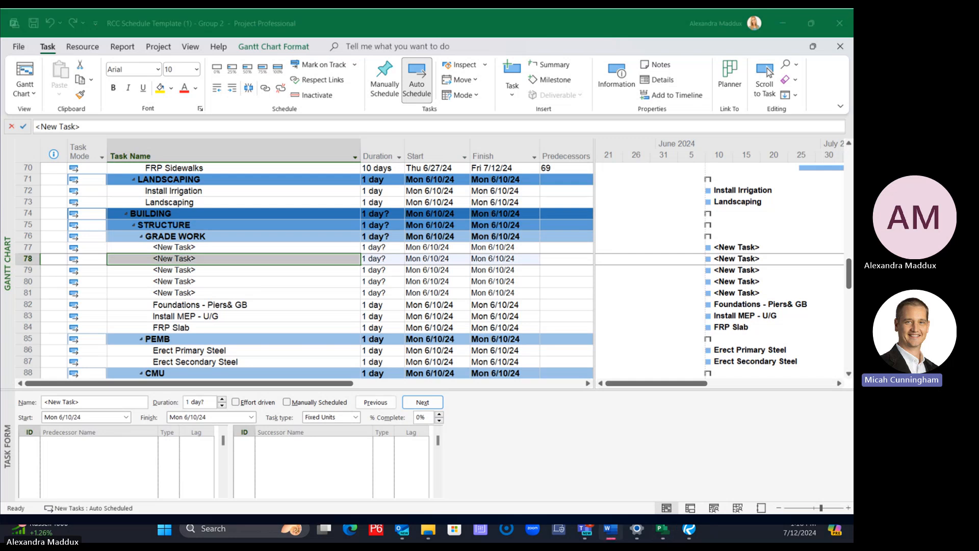
{"action": "left_click_drag", "start_coordinate": [854, 46], "coordinate": [853, 81]}
Sort the schedule by ID in ascending order, with permanent task renumbering enabled and the outline structure kept
{"action": "left_click", "coordinate": [194, 213]}
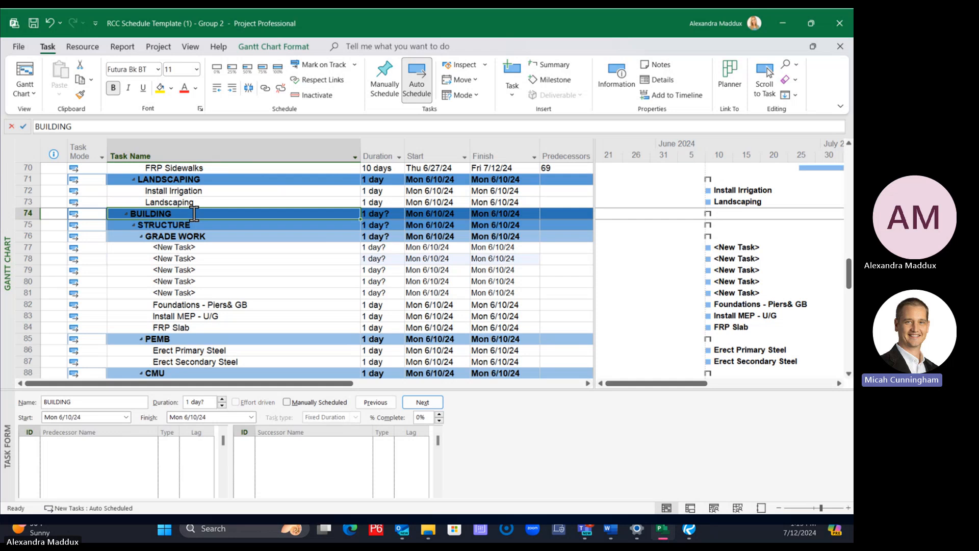
{"action": "left_click", "coordinate": [190, 47]}
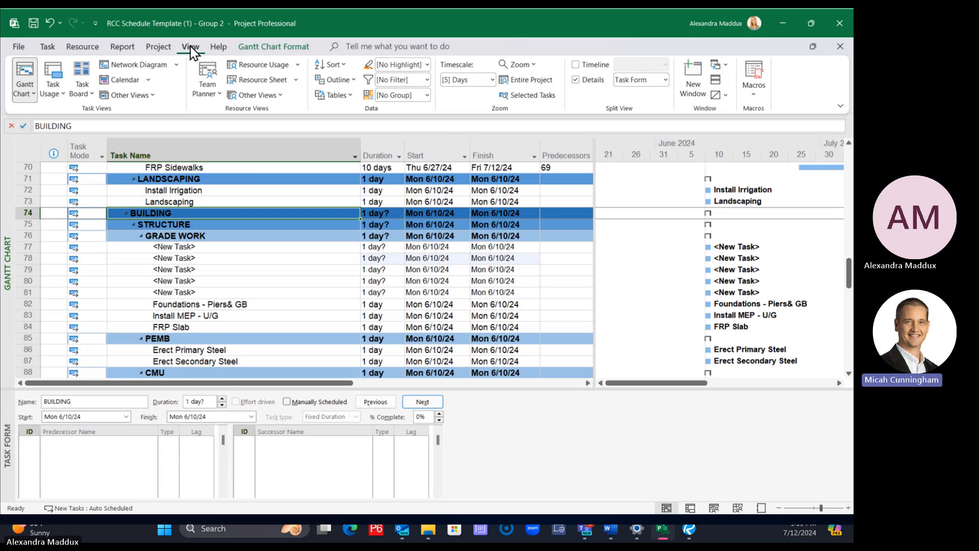
{"action": "left_click", "coordinate": [333, 66]}
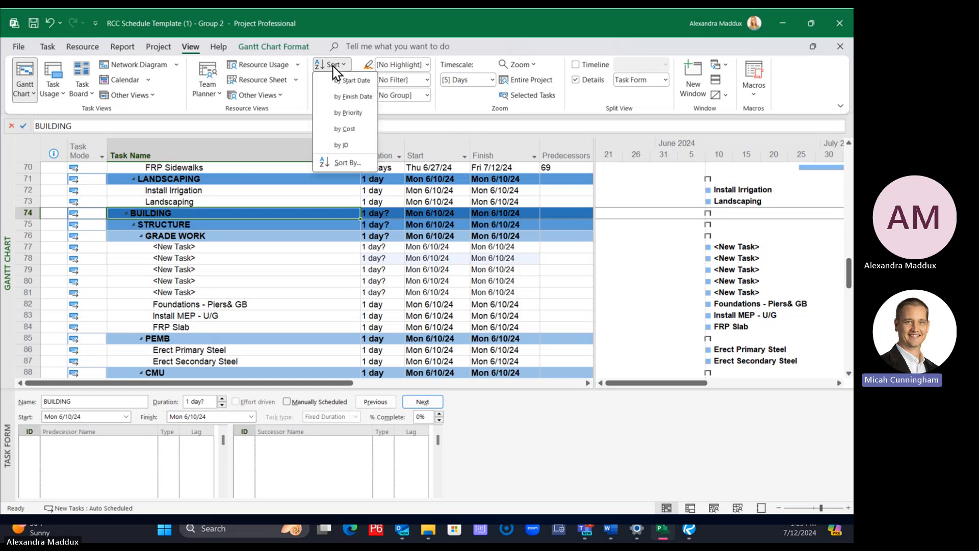
{"action": "left_click", "coordinate": [338, 161]}
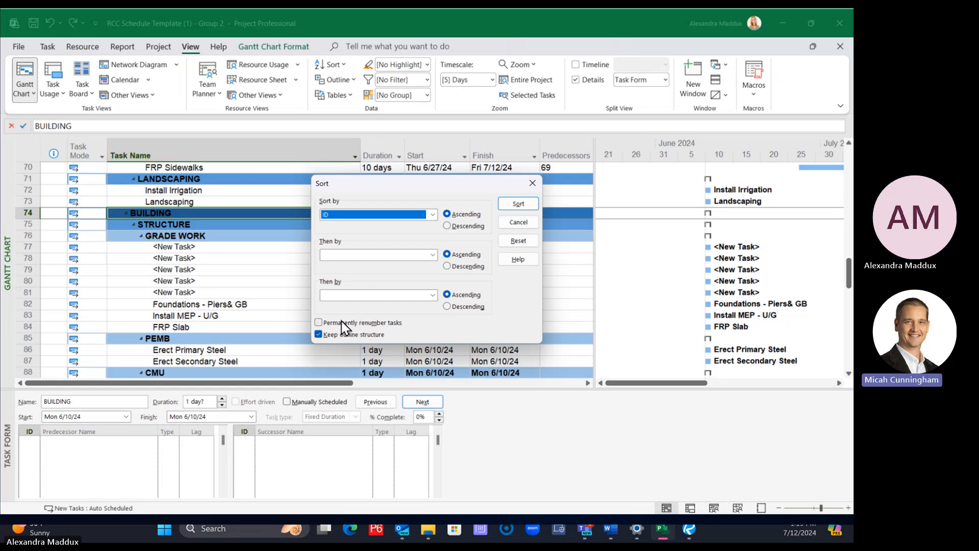
{"action": "left_click", "coordinate": [319, 323]}
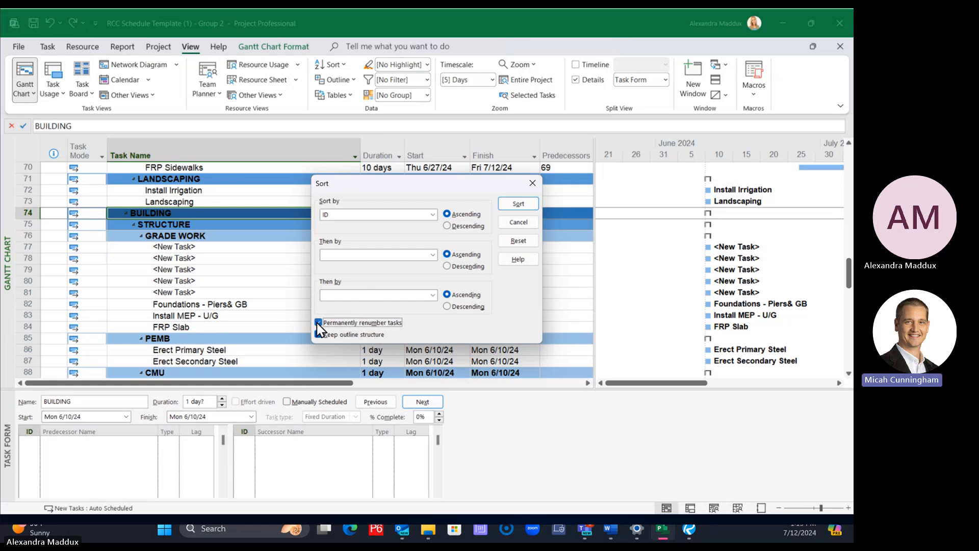
{"action": "left_click", "coordinate": [318, 322]}
{"action": "left_click", "coordinate": [318, 323]}
{"action": "left_click", "coordinate": [519, 203]}
Insert a new task above the third new task in the GRADE WORK group
{"action": "left_click", "coordinate": [153, 269]}
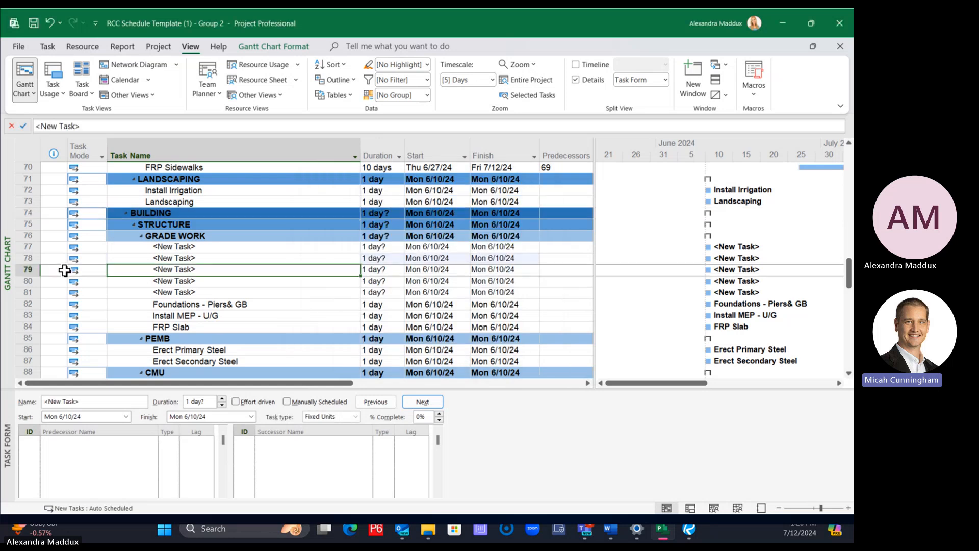
{"action": "right_click", "coordinate": [19, 269]}
{"action": "left_click", "coordinate": [77, 322]}
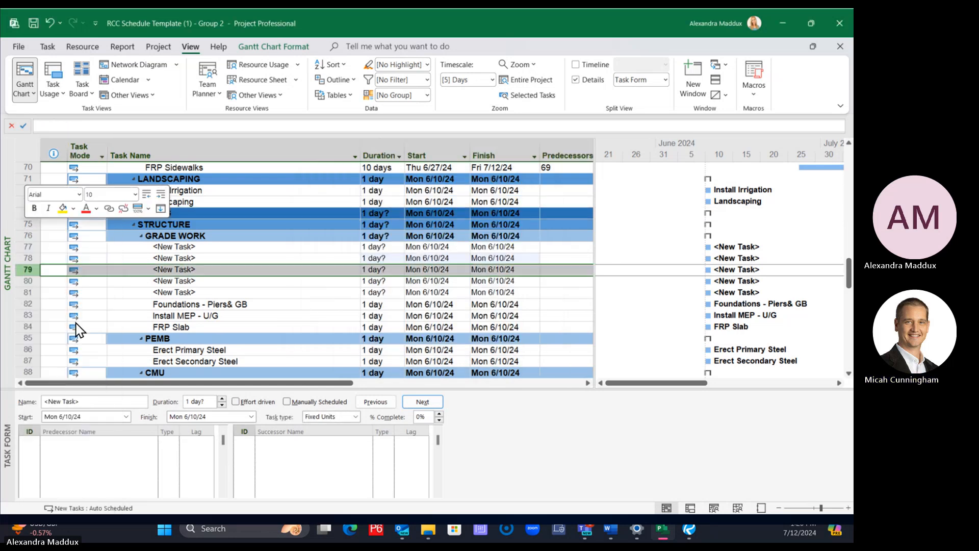
{"action": "left_click", "coordinate": [27, 282]}
{"action": "mouse_move", "coordinate": [27, 281]}
{"action": "left_mouse_down"}
{"action": "mouse_move", "coordinate": [32, 261]}
{"action": "mouse_move", "coordinate": [29, 283]}
{"action": "left_mouse_up"}
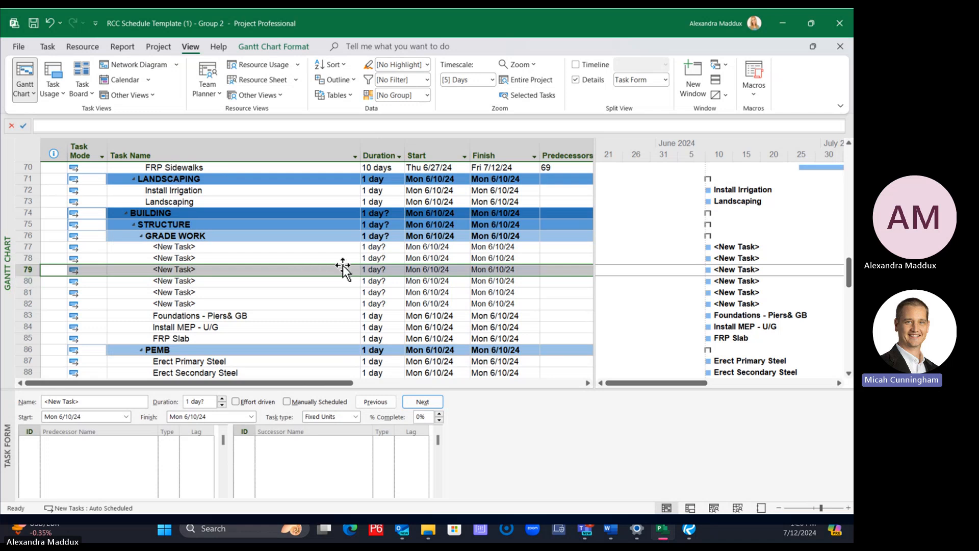
{"action": "left_click", "coordinate": [330, 65]}
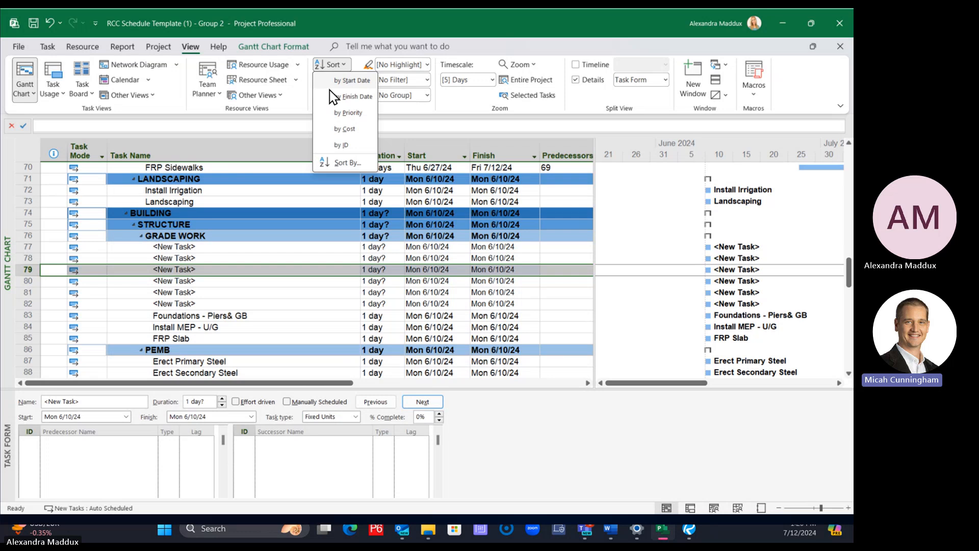
{"action": "left_click", "coordinate": [342, 162]}
{"action": "left_click", "coordinate": [367, 218]}
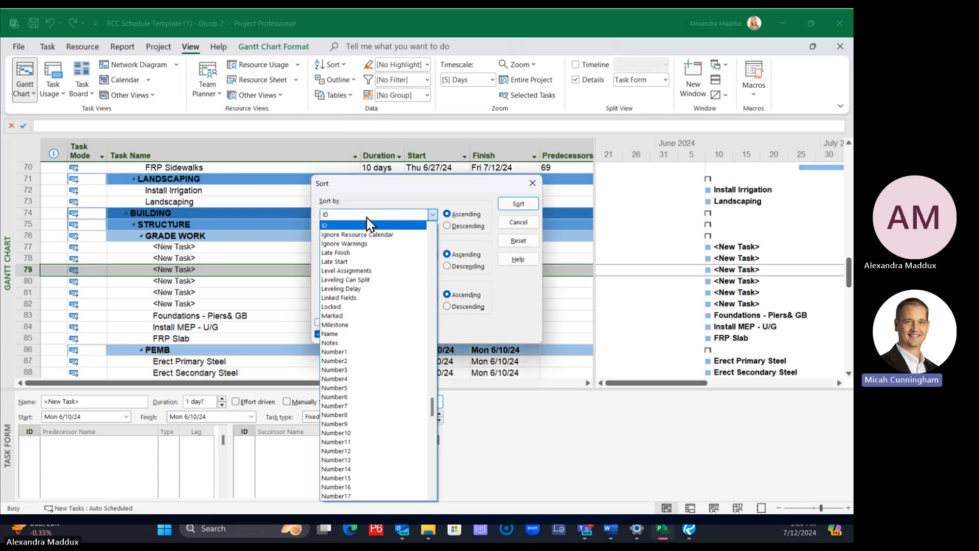
{"action": "key", "text": "s"}
{"action": "scroll", "coordinate": [349, 464], "scroll_direction": "down", "scroll_amount": 2}
{"action": "scroll", "coordinate": [352, 467], "scroll_direction": "down", "scroll_amount": 3}
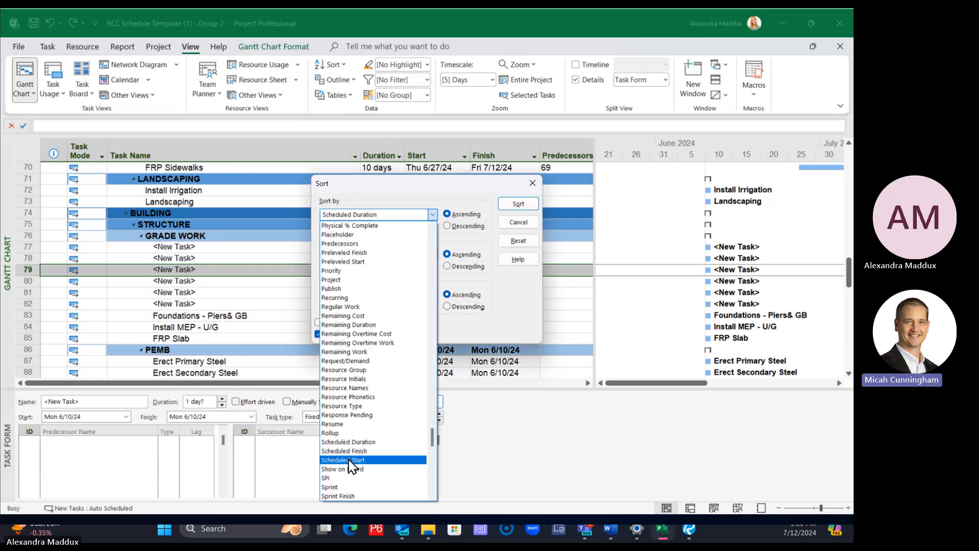
{"action": "left_click", "coordinate": [347, 465]}
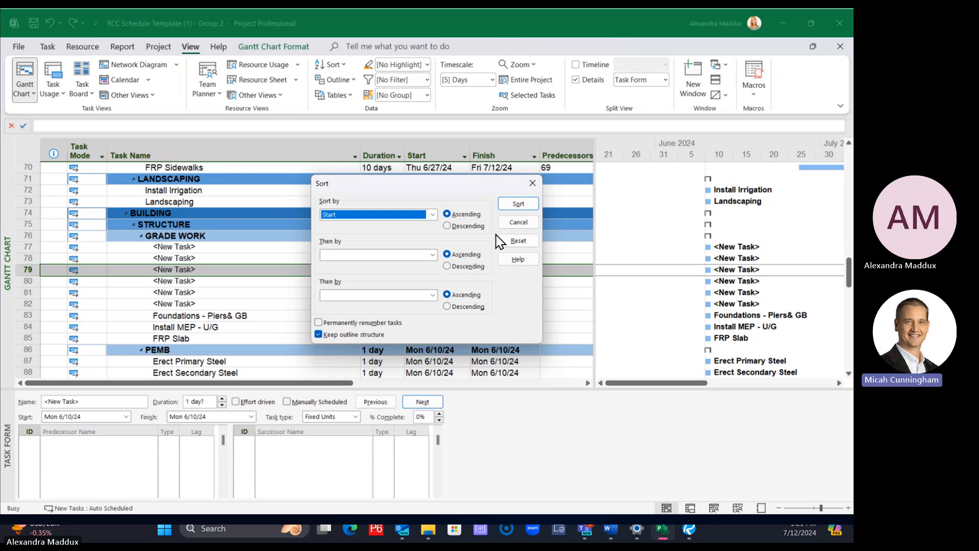
{"action": "left_click", "coordinate": [532, 183]}
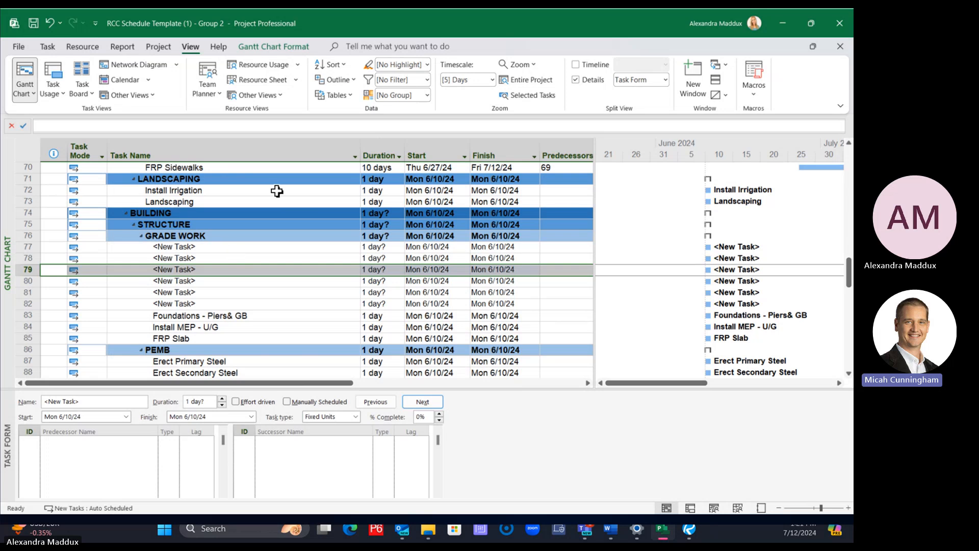
Sort the schedule by start date and check the sort field in the custom sort settings
{"action": "left_click", "coordinate": [338, 65]}
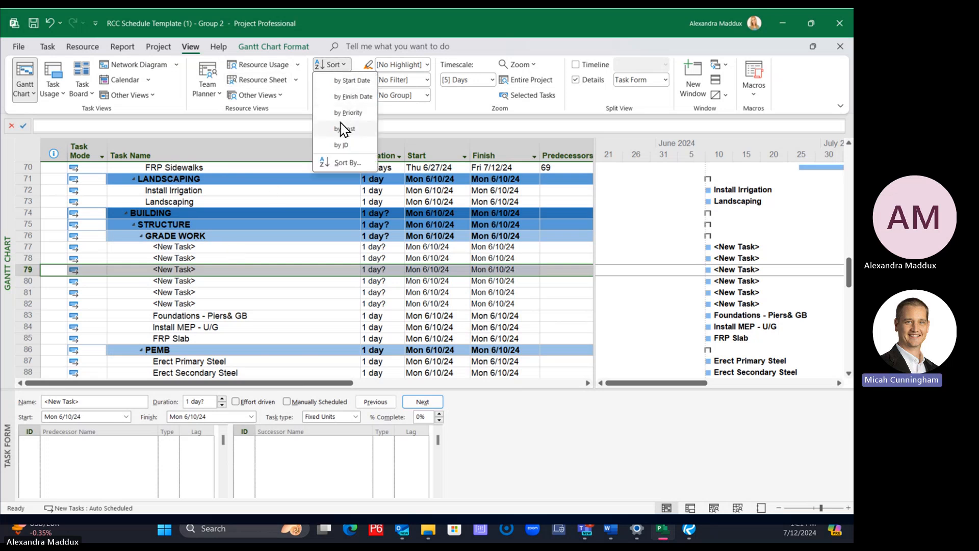
{"action": "left_click", "coordinate": [338, 82]}
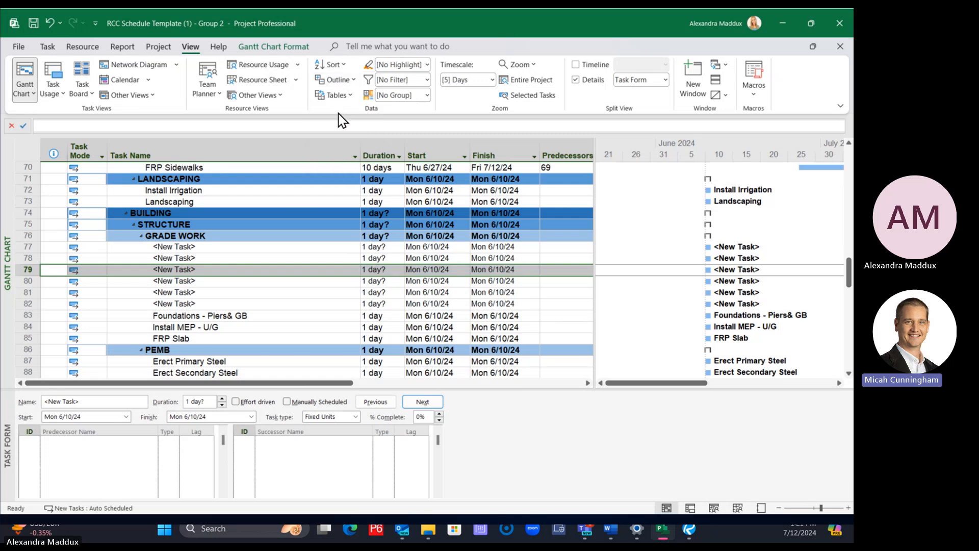
{"action": "left_click", "coordinate": [338, 65]}
{"action": "left_click", "coordinate": [338, 164]}
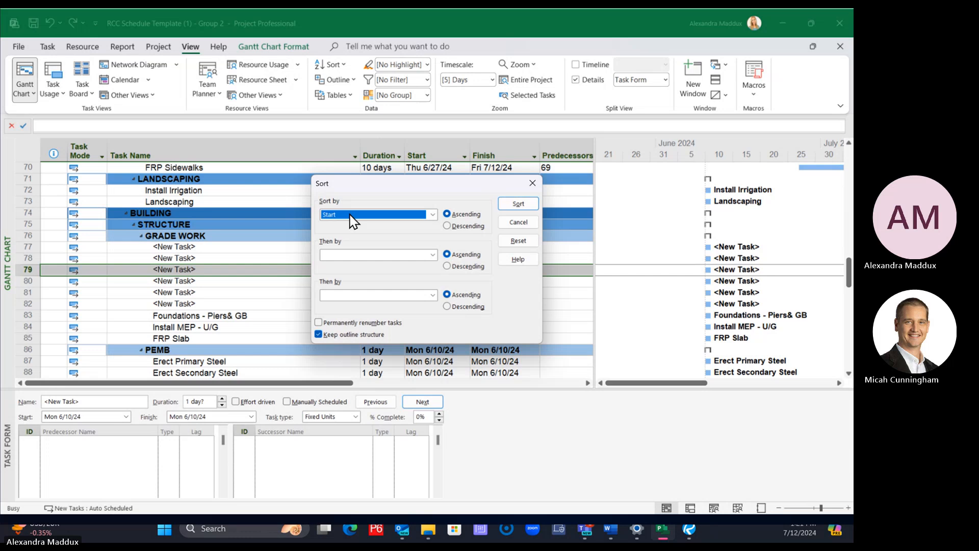
{"action": "left_click", "coordinate": [517, 220]}
Sort the schedule by ID and select the first new task in the GRADE WORK group
{"action": "left_click", "coordinate": [332, 65]}
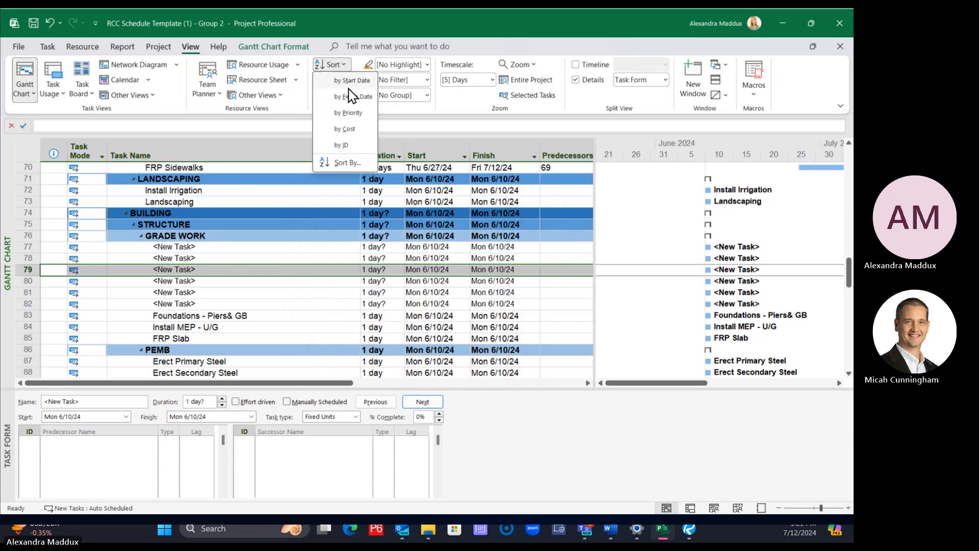
{"action": "left_click", "coordinate": [342, 145]}
{"action": "left_click", "coordinate": [334, 247]}
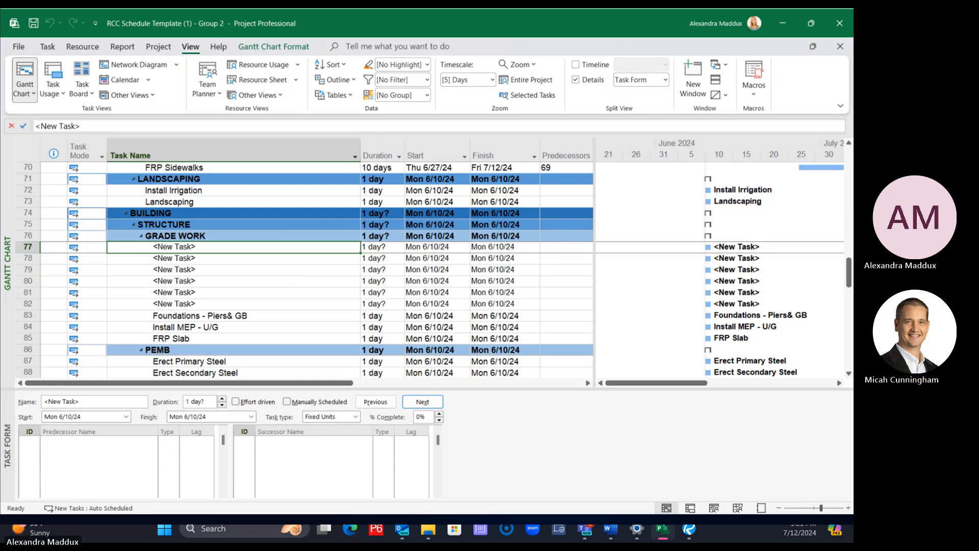
Switch to the Phase document in Word, maximize it, and examine the Grade Work task descriptions and durations
{"action": "left_click_drag", "start_coordinate": [852, 133], "coordinate": [570, 99]}
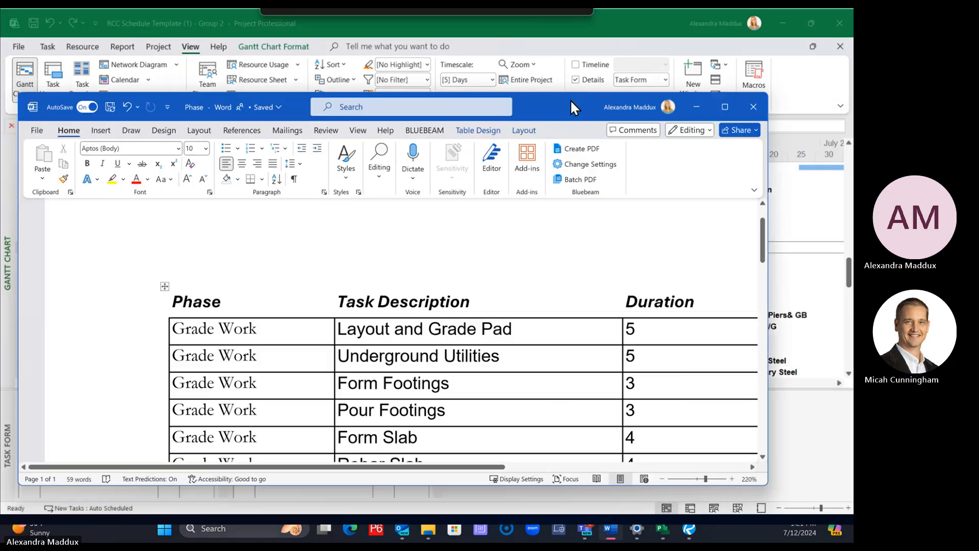
{"action": "left_click", "coordinate": [724, 105]}
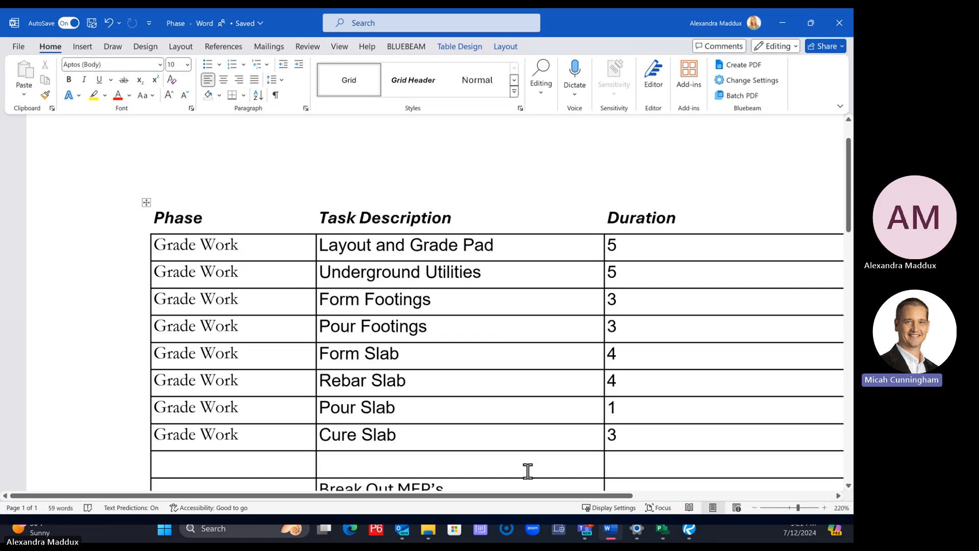
{"action": "mouse_move", "coordinate": [522, 495]}
{"action": "left_mouse_down"}
{"action": "mouse_move", "coordinate": [592, 507]}
{"action": "mouse_move", "coordinate": [538, 505]}
{"action": "left_mouse_up"}
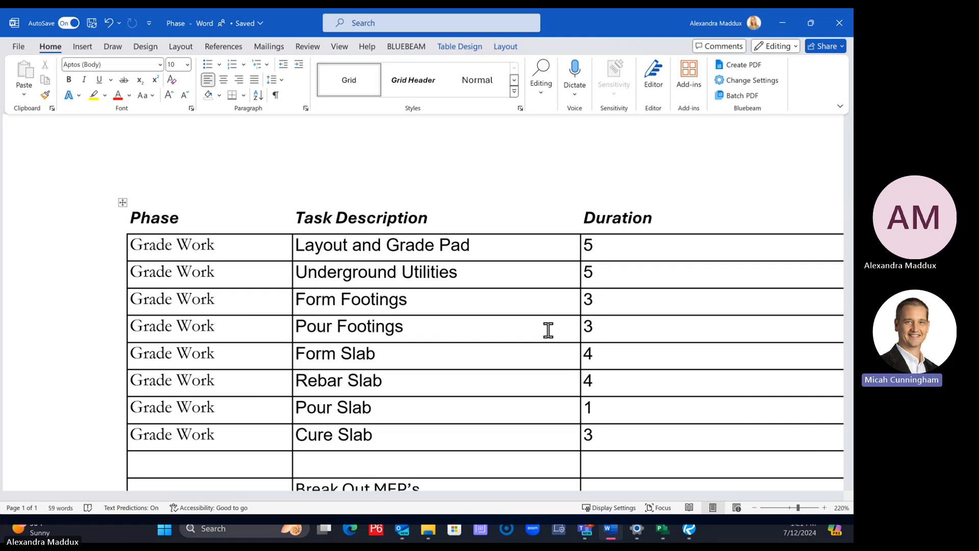
Compare the last three tasks of the GRADE WORK group in Project with the task descriptions and durations in the Word table
{"action": "left_click", "coordinate": [662, 530]}
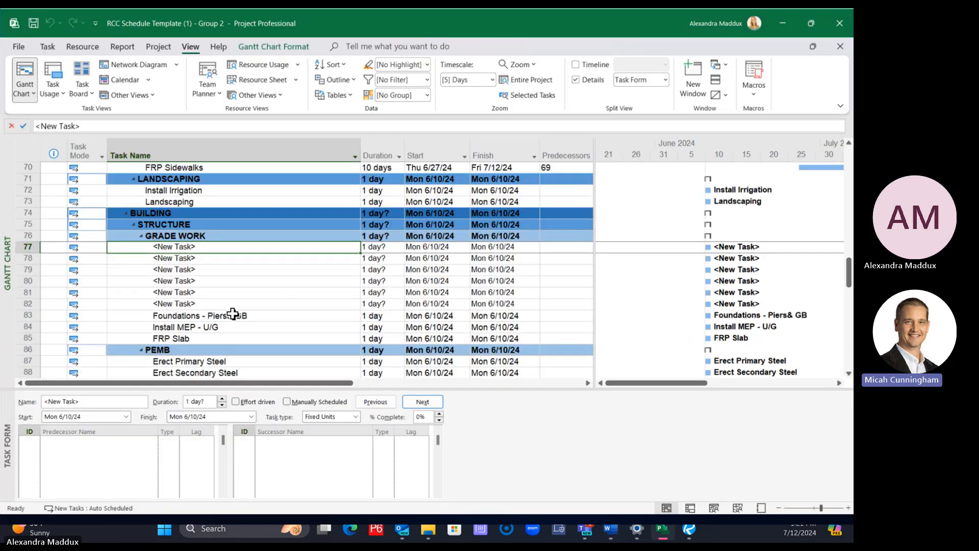
{"action": "left_click", "coordinate": [233, 314]}
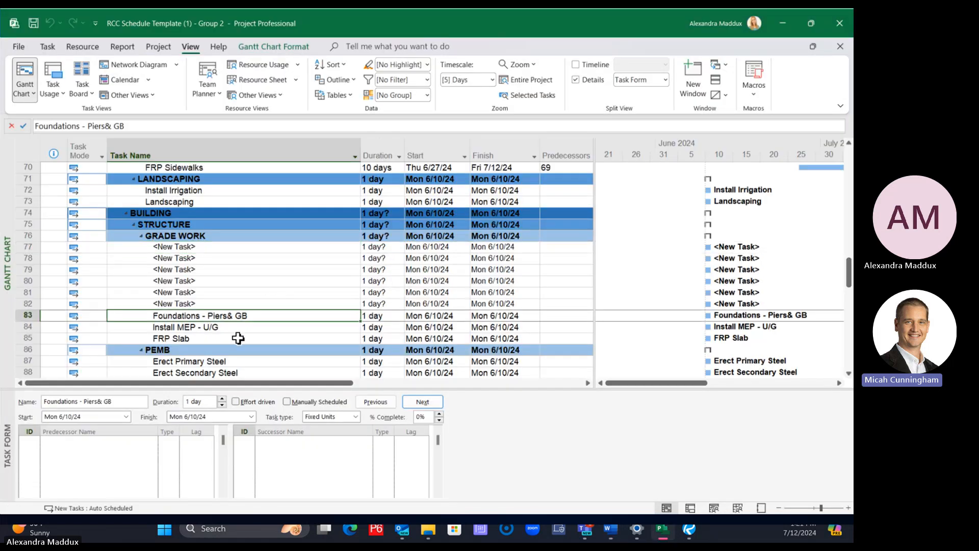
{"action": "left_click_drag", "start_coordinate": [238, 338], "coordinate": [227, 314]}
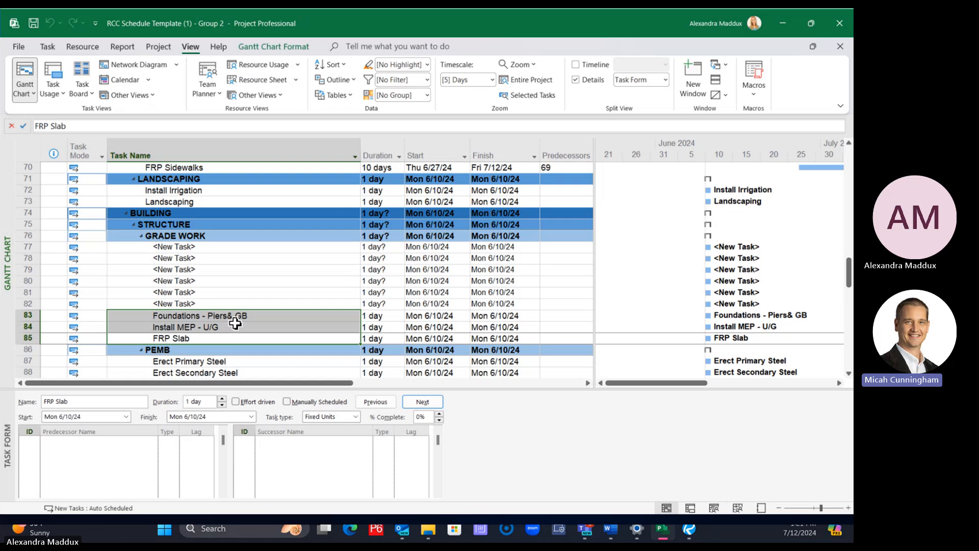
{"action": "left_click", "coordinate": [610, 529]}
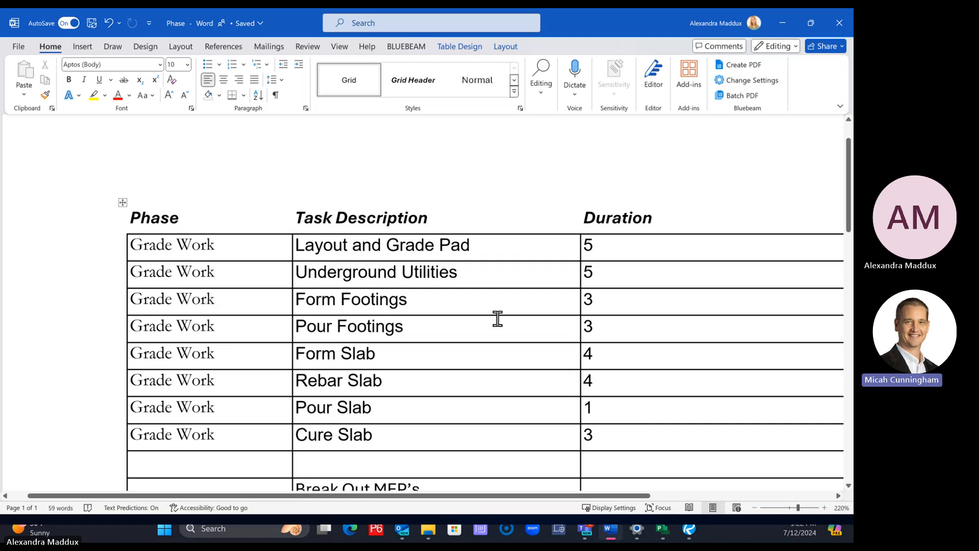
{"action": "left_click_drag", "start_coordinate": [308, 249], "coordinate": [616, 444]}
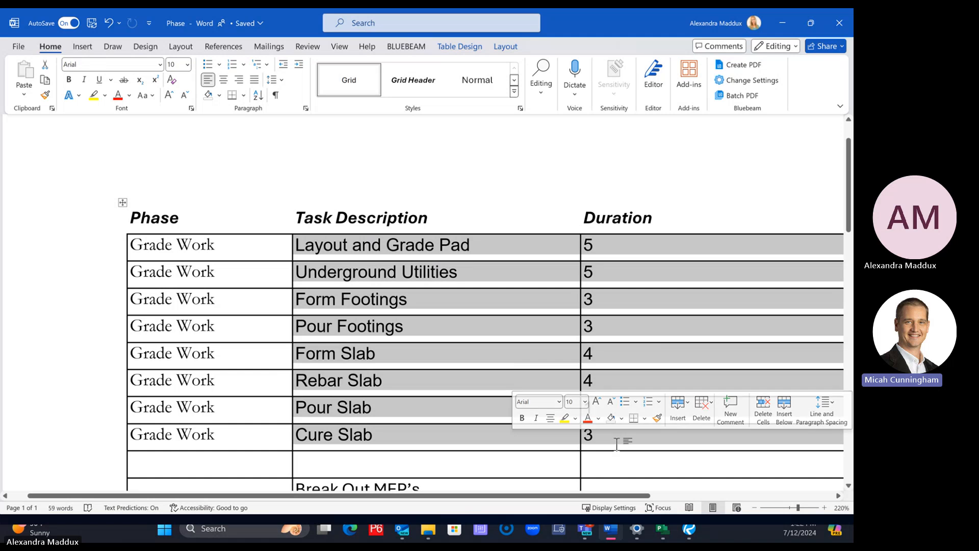
{"action": "left_click", "coordinate": [621, 462]}
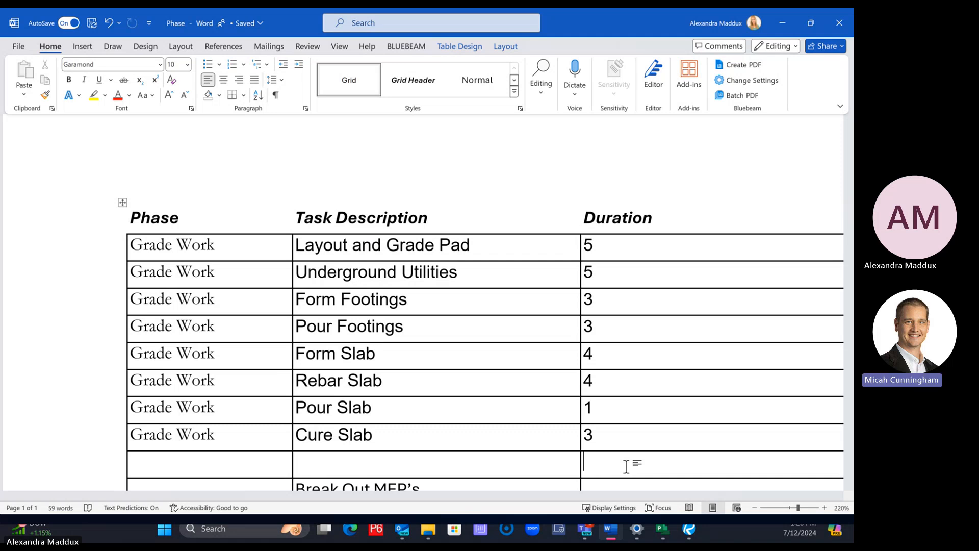
Switch to Project and move its window off to the other screen
{"action": "left_click", "coordinate": [666, 536]}
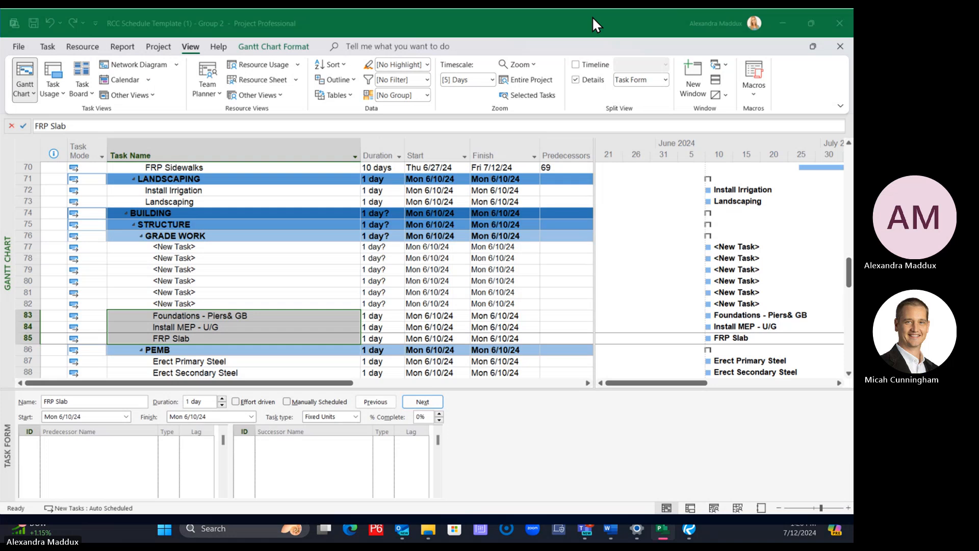
{"action": "left_click_drag", "start_coordinate": [593, 20], "coordinate": [853, 58]}
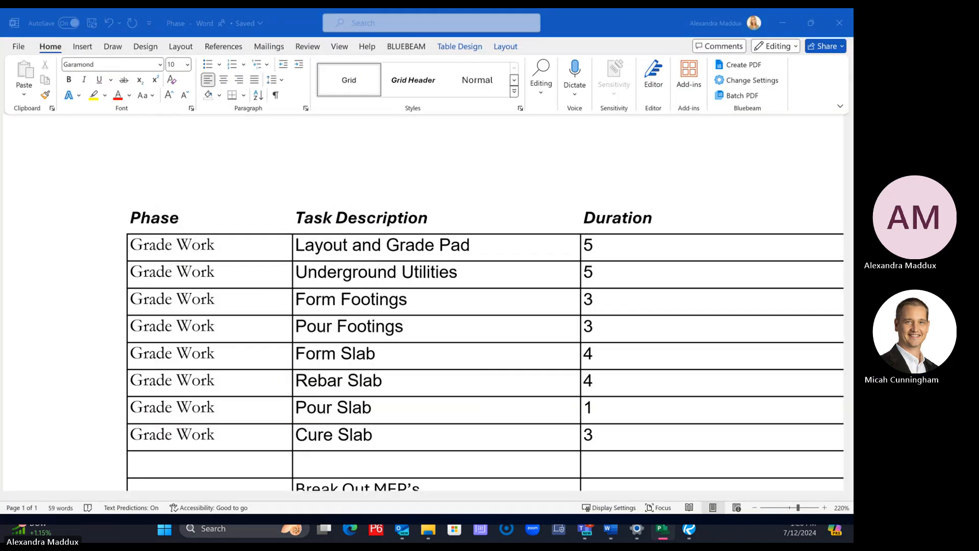
{"action": "left_click", "coordinate": [338, 279]}
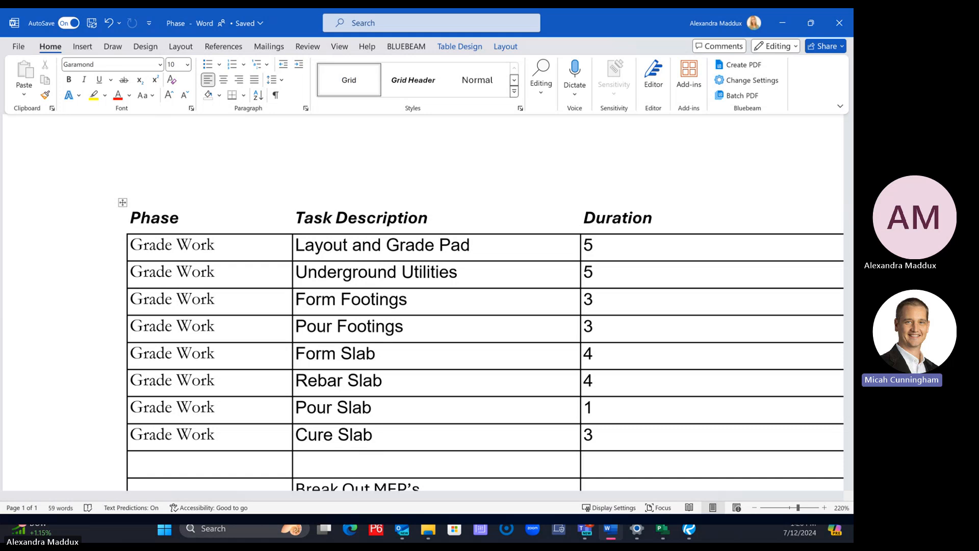
{"action": "key", "text": "alt+Tab"}
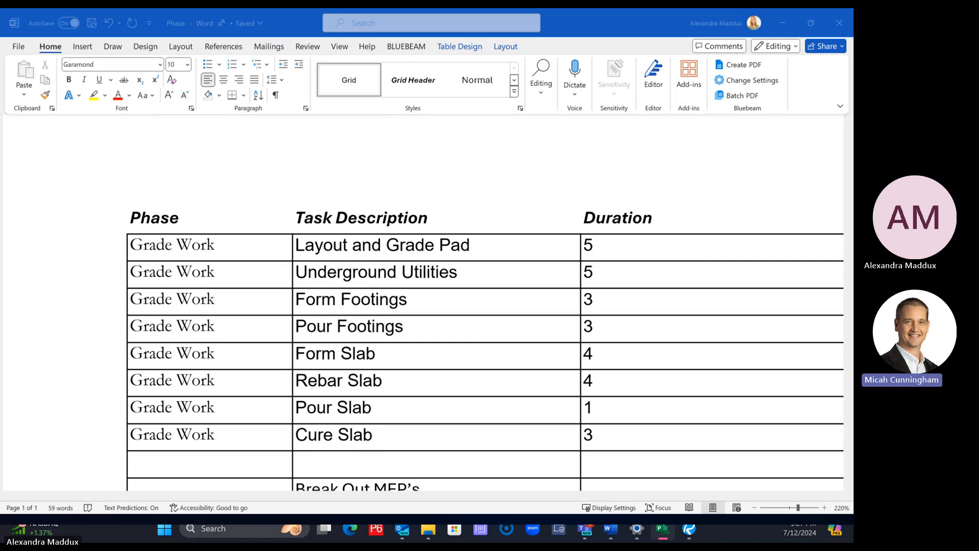
Bring the Project window back and select the entire schedule to check its Auto Schedule setting
{"action": "left_click_drag", "start_coordinate": [0, 18], "coordinate": [381, 89]}
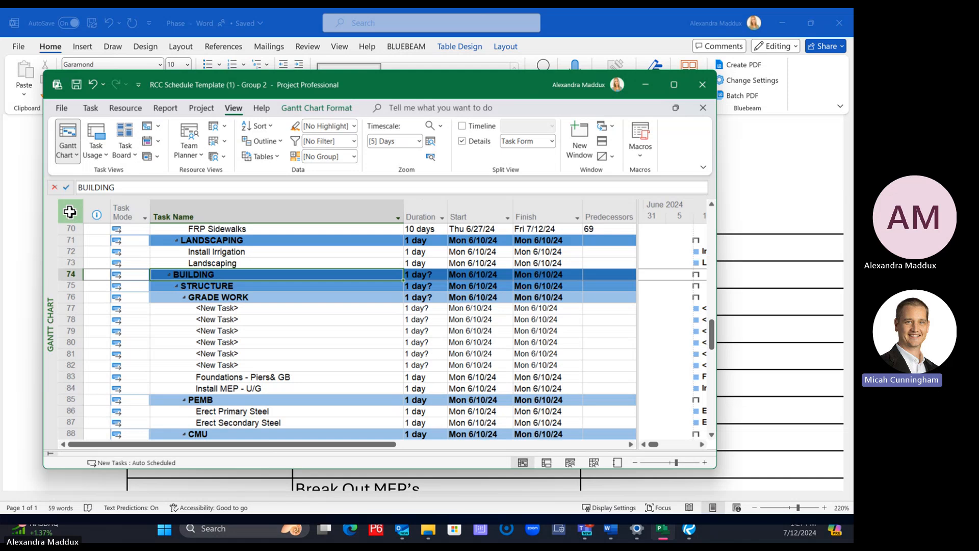
{"action": "left_click", "coordinate": [71, 211]}
{"action": "left_click", "coordinate": [97, 108]}
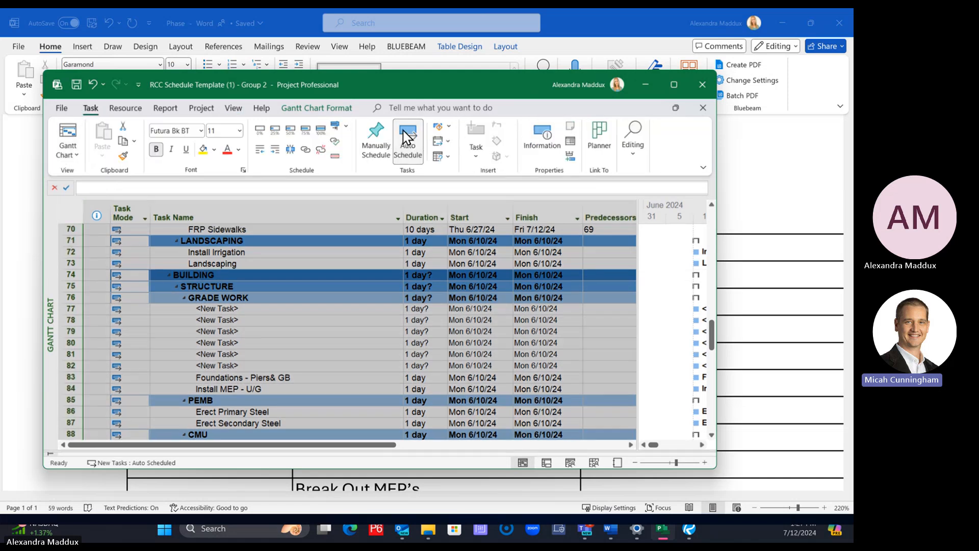
{"action": "left_click_drag", "start_coordinate": [481, 79], "coordinate": [853, 109]}
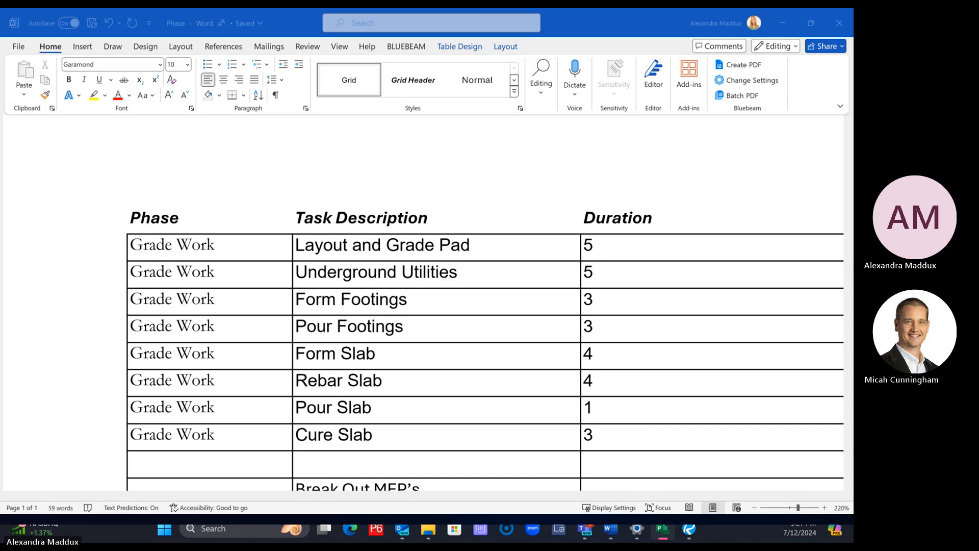
Bring the Project window back onto this screen and maximize it
{"action": "left_click_drag", "start_coordinate": [0, 89], "coordinate": [444, 86]}
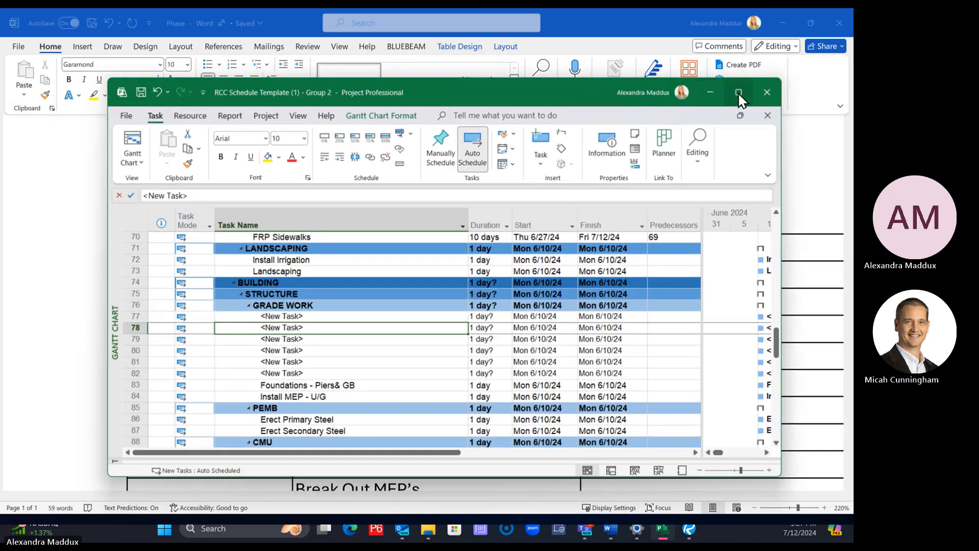
{"action": "left_click", "coordinate": [739, 91]}
{"action": "left_click", "coordinate": [508, 293]}
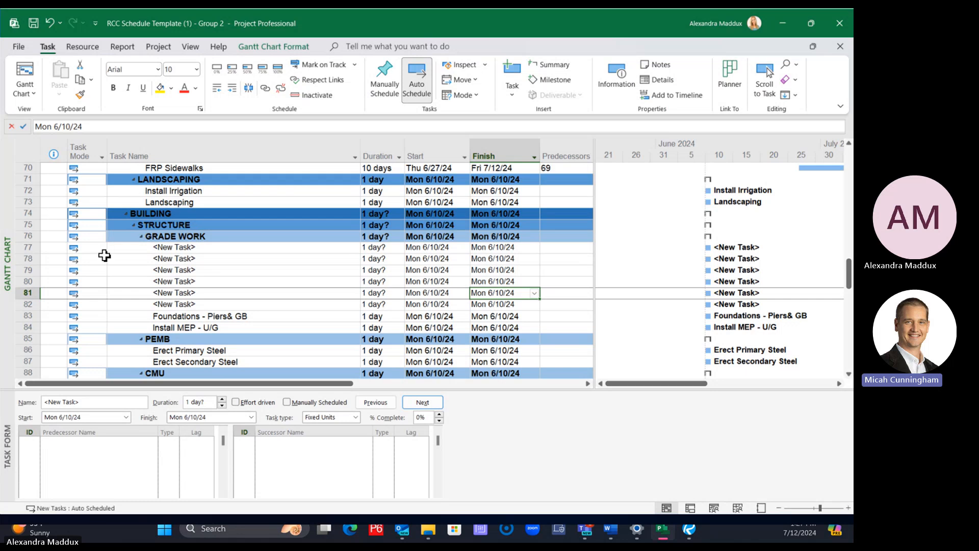
Check the task rows from the first new task to Install MEP - U/G under GRADE WORK, returning to the first new task
{"action": "left_click", "coordinate": [284, 248]}
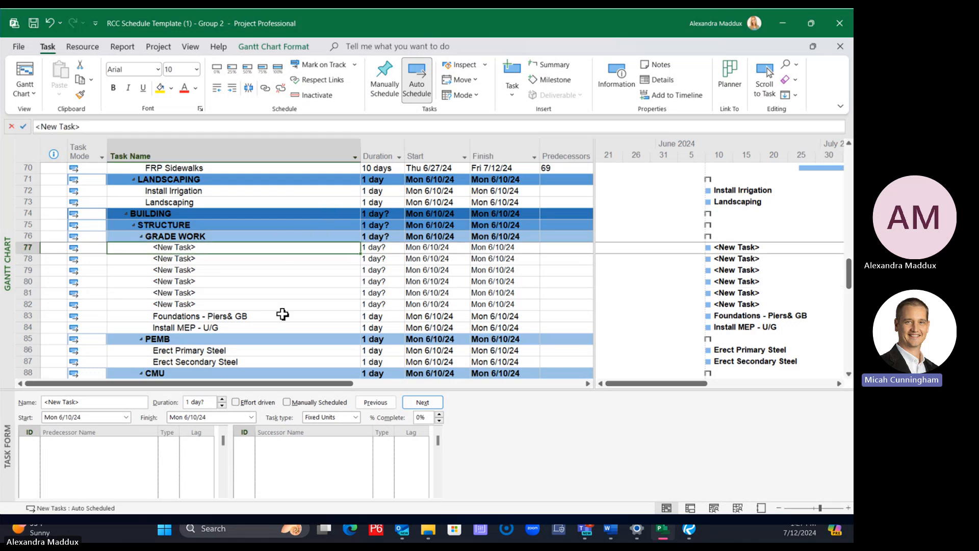
{"action": "left_click_drag", "start_coordinate": [280, 328], "coordinate": [253, 246]}
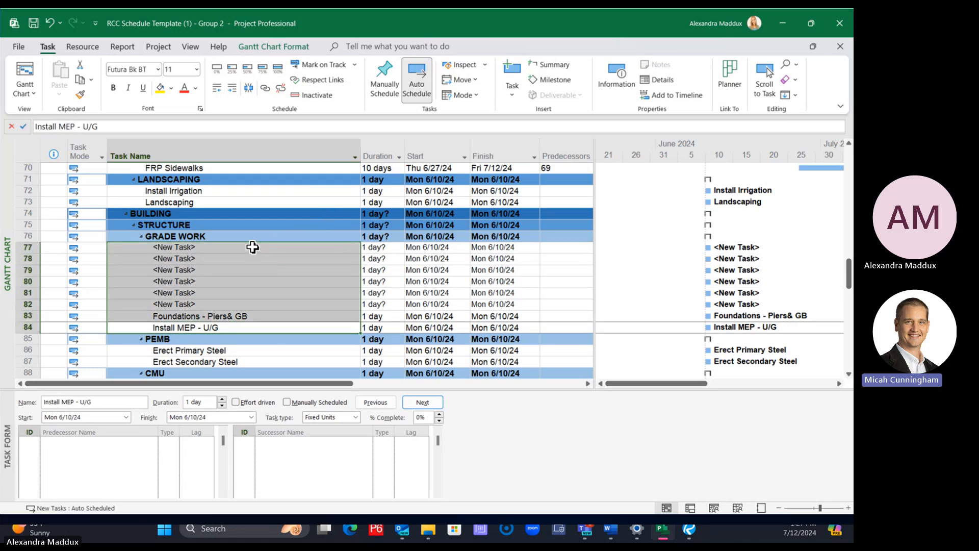
{"action": "left_click", "coordinate": [253, 247]}
{"action": "key", "text": "Down"}
{"action": "key", "text": "Down"}
{"action": "key", "text": "Down"}
{"action": "key", "text": "Down"}
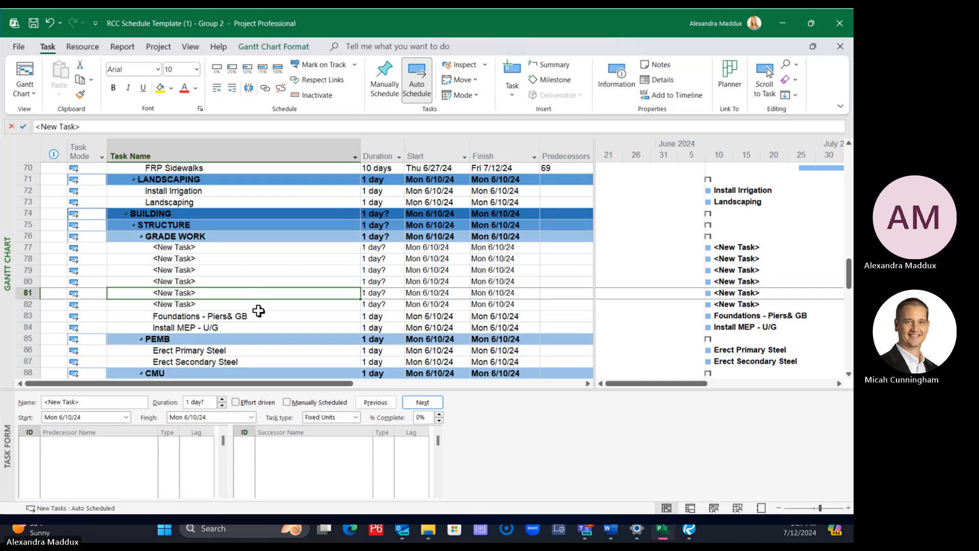
{"action": "left_click", "coordinate": [259, 313]}
{"action": "left_click", "coordinate": [260, 325]}
{"action": "left_click", "coordinate": [257, 315]}
{"action": "left_click", "coordinate": [253, 304]}
{"action": "left_click", "coordinate": [249, 292]}
{"action": "left_click", "coordinate": [245, 283]}
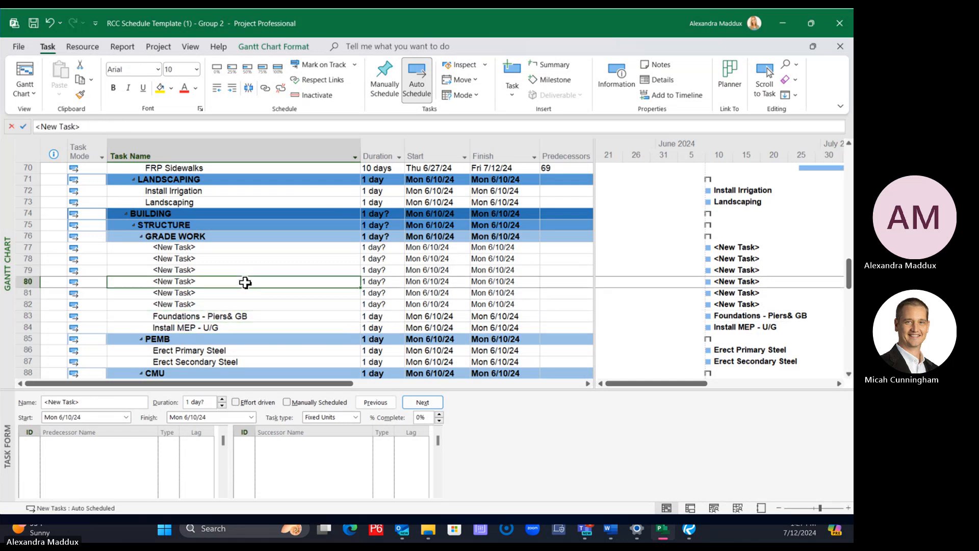
{"action": "key", "text": "Up"}
{"action": "key", "text": "Up"}
{"action": "key", "text": "Up"}
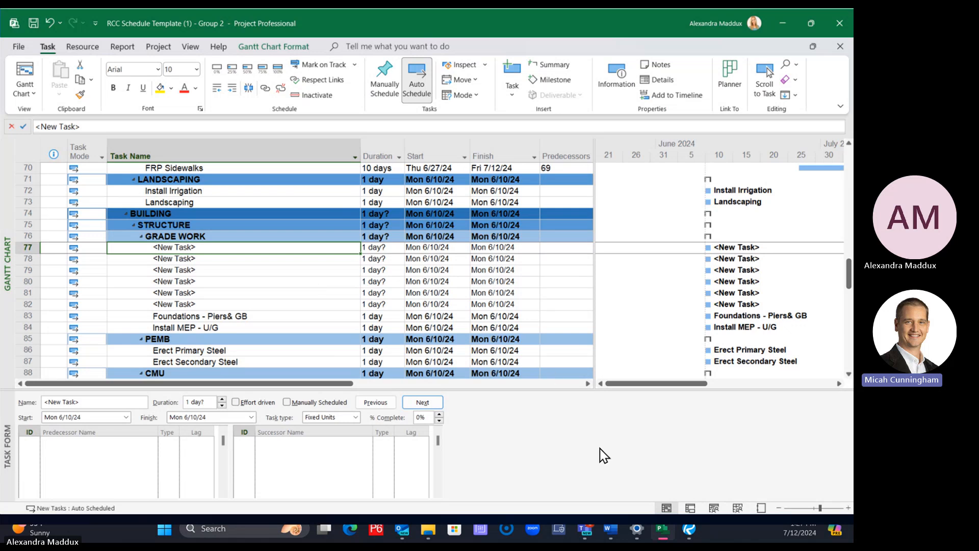
Compare the Task Description and Duration columns in Word with the Task Name and Duration columns of the GRADE WORK rows in Project
{"action": "left_click", "coordinate": [609, 525]}
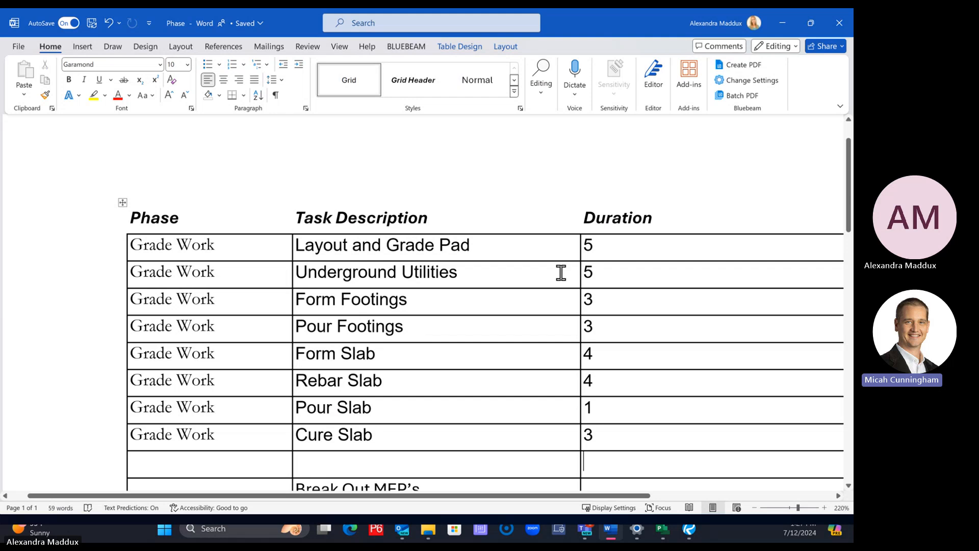
{"action": "left_click", "coordinate": [339, 220]}
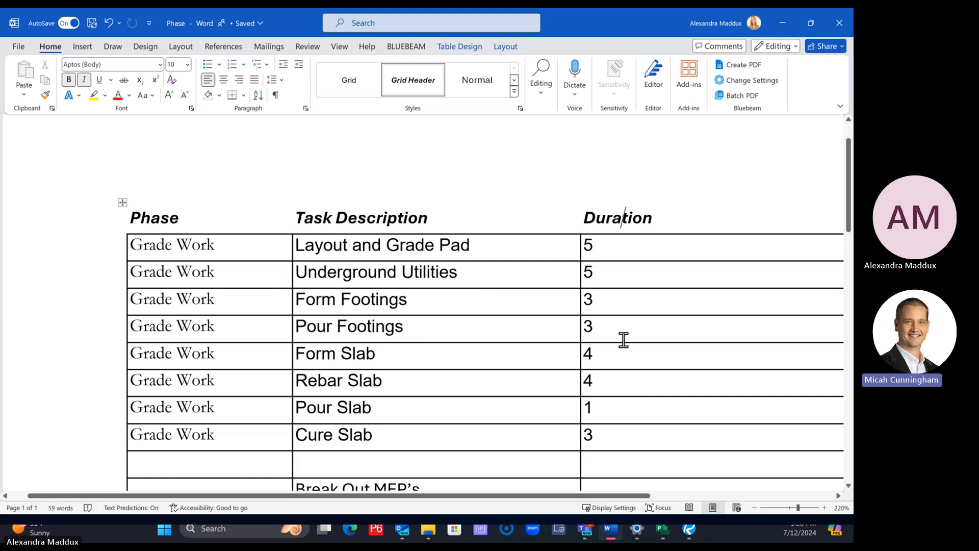
{"action": "left_click", "coordinate": [663, 529]}
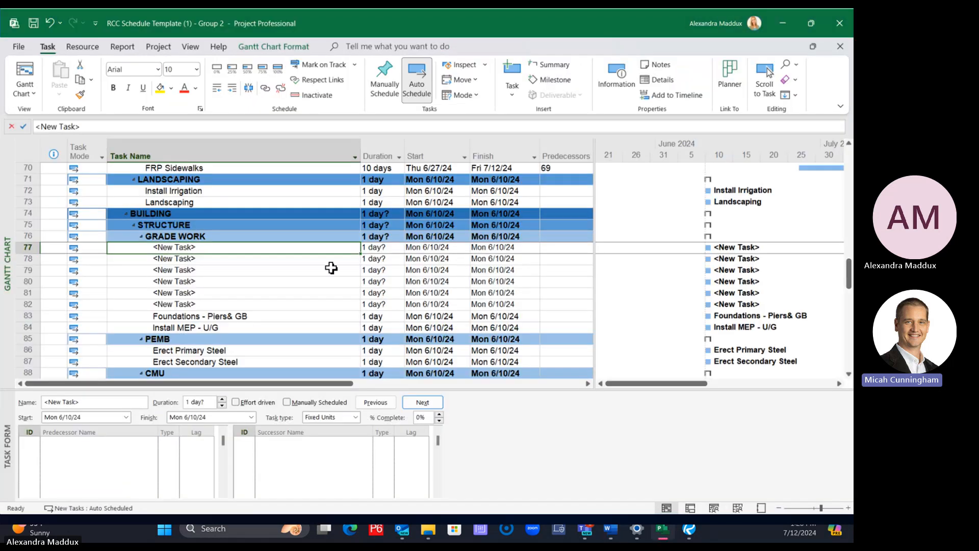
{"action": "left_click", "coordinate": [335, 323]}
{"action": "left_click_drag", "start_coordinate": [286, 249], "coordinate": [286, 319]}
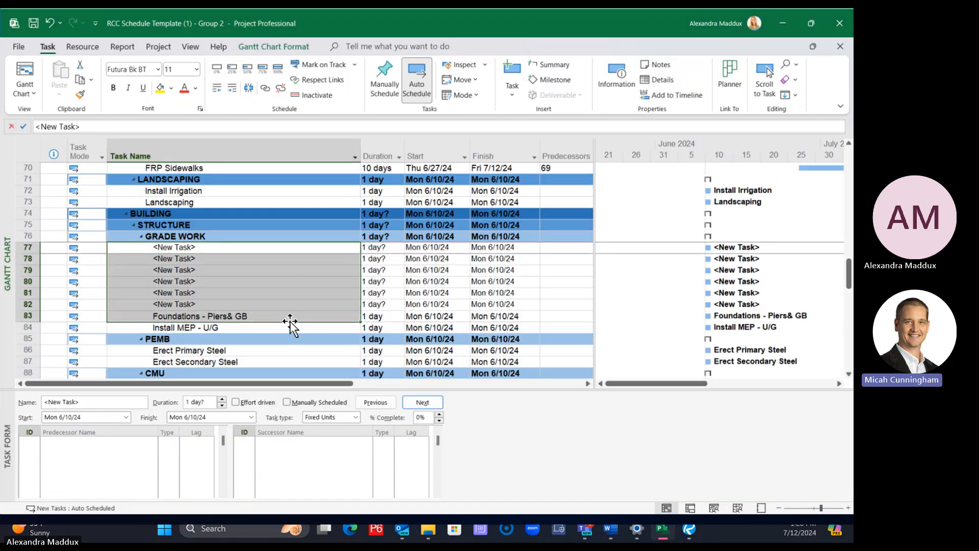
{"action": "left_click_drag", "start_coordinate": [381, 251], "coordinate": [374, 336]}
{"action": "left_click", "coordinate": [338, 328]}
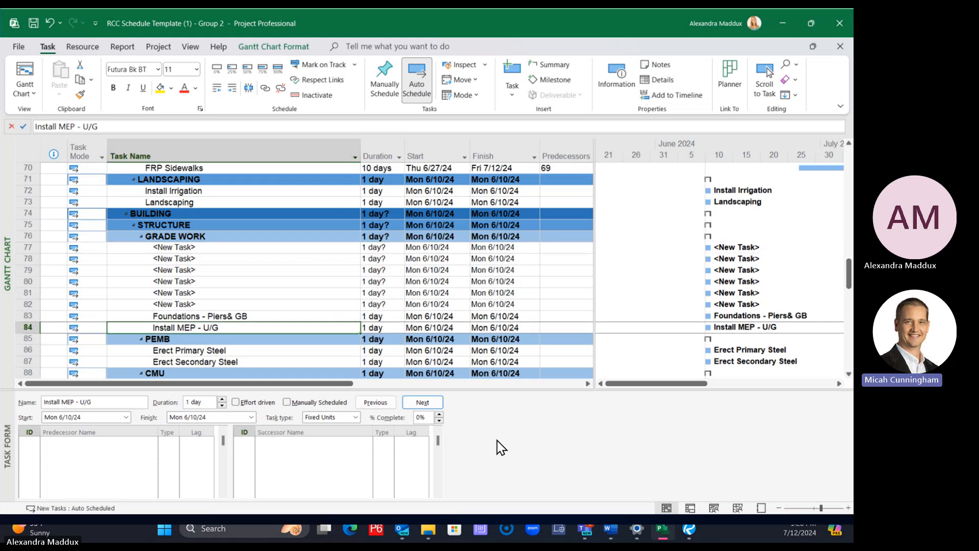
Switch to Word and copy the task descriptions and durations from Layout and Grade Pad through Cure Slab
{"action": "left_click", "coordinate": [611, 529]}
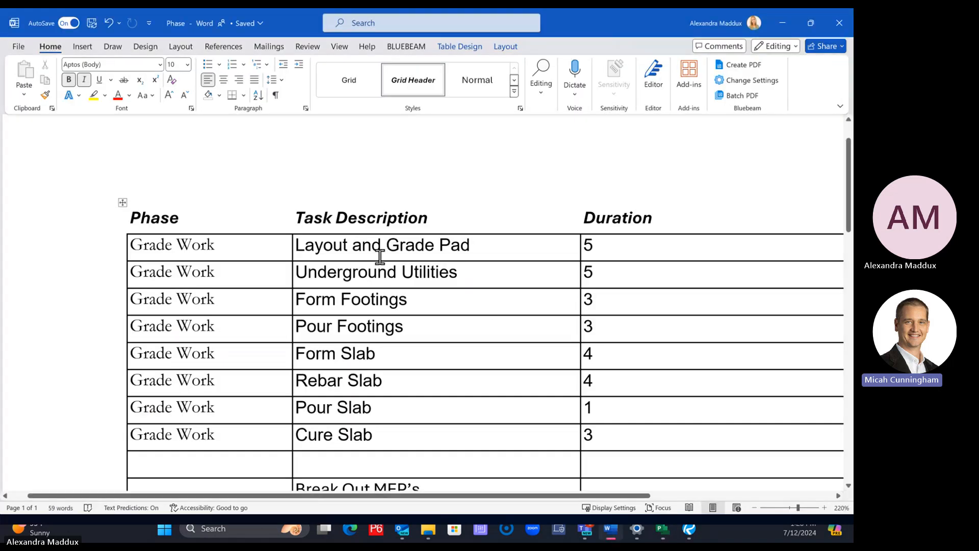
{"action": "left_click_drag", "start_coordinate": [297, 245], "coordinate": [600, 424]}
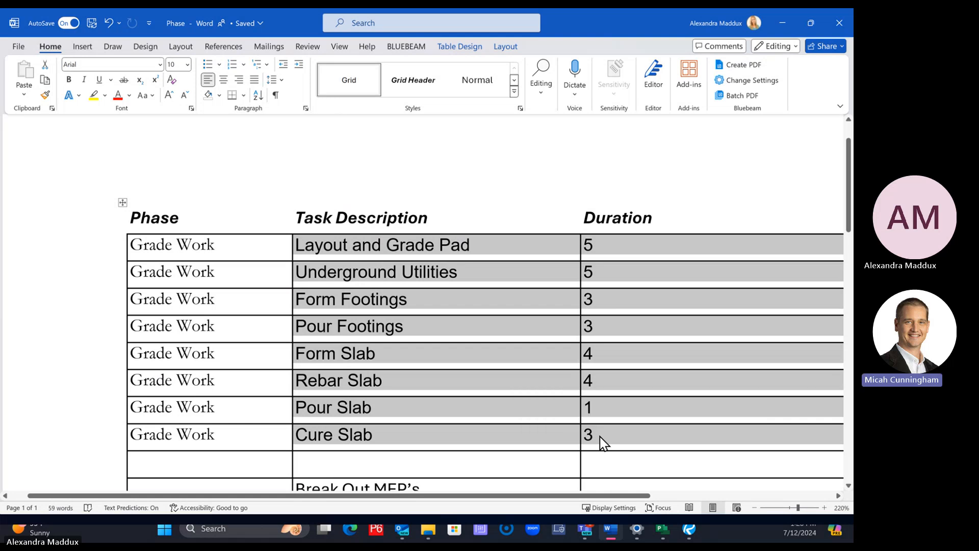
{"action": "right_click", "coordinate": [600, 443]}
{"action": "left_click", "coordinate": [628, 262]}
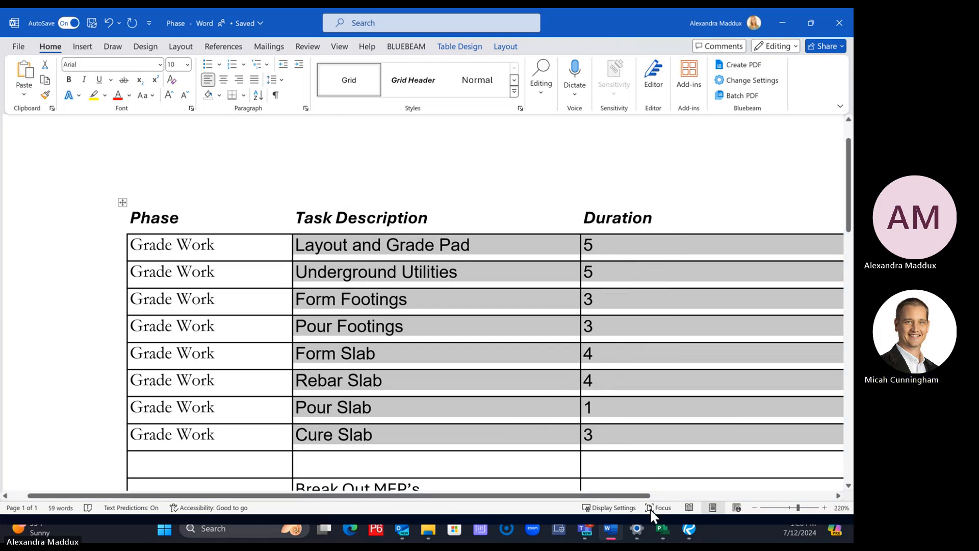
Switch to Project, paste the copied cells as Text Data starting at the first new task under GRADE WORK, and undo the paste
{"action": "left_click", "coordinate": [663, 531]}
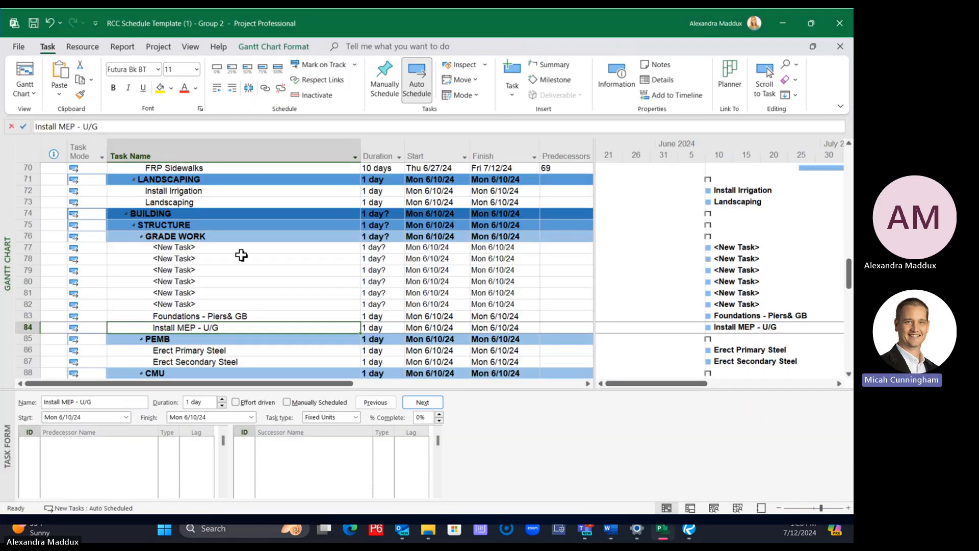
{"action": "left_click", "coordinate": [221, 247]}
{"action": "right_click", "coordinate": [221, 247]}
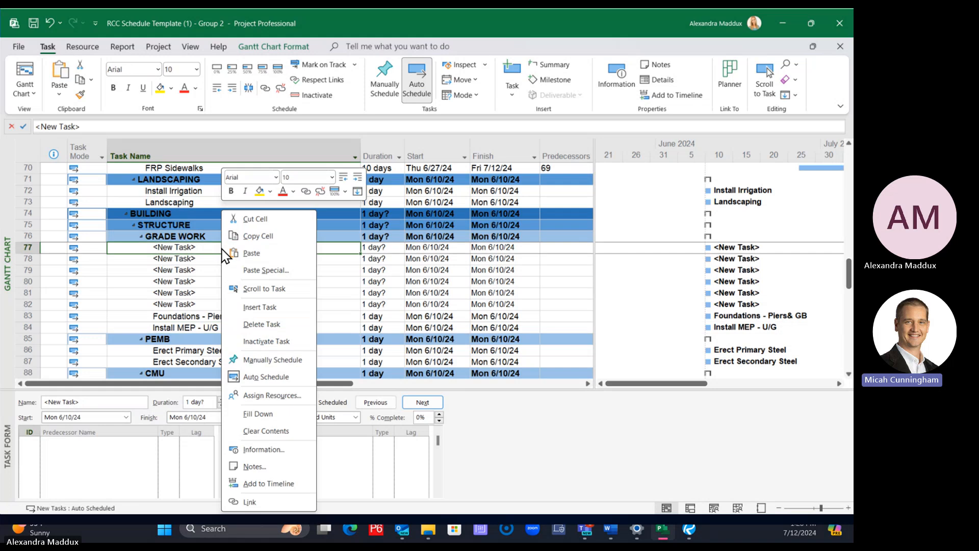
{"action": "left_click", "coordinate": [265, 271]}
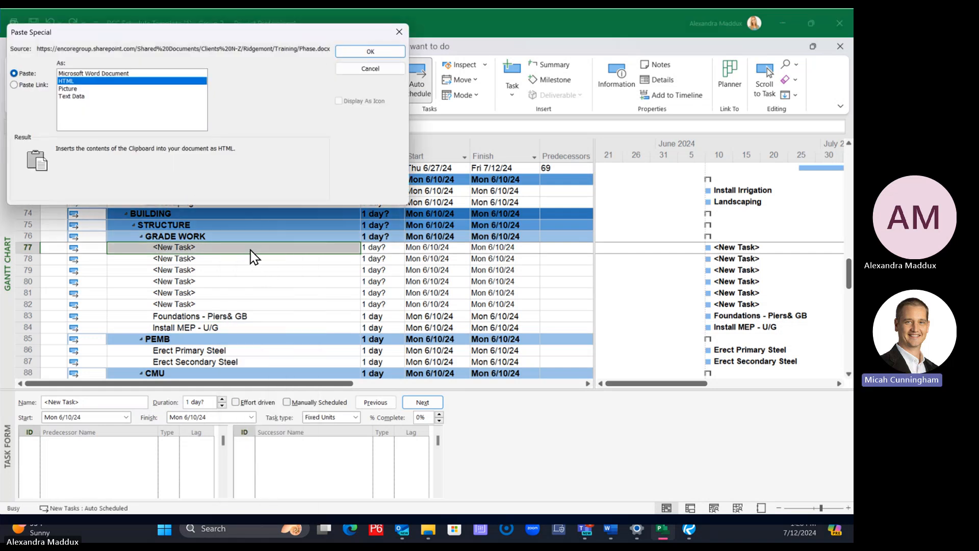
{"action": "left_click", "coordinate": [92, 97]}
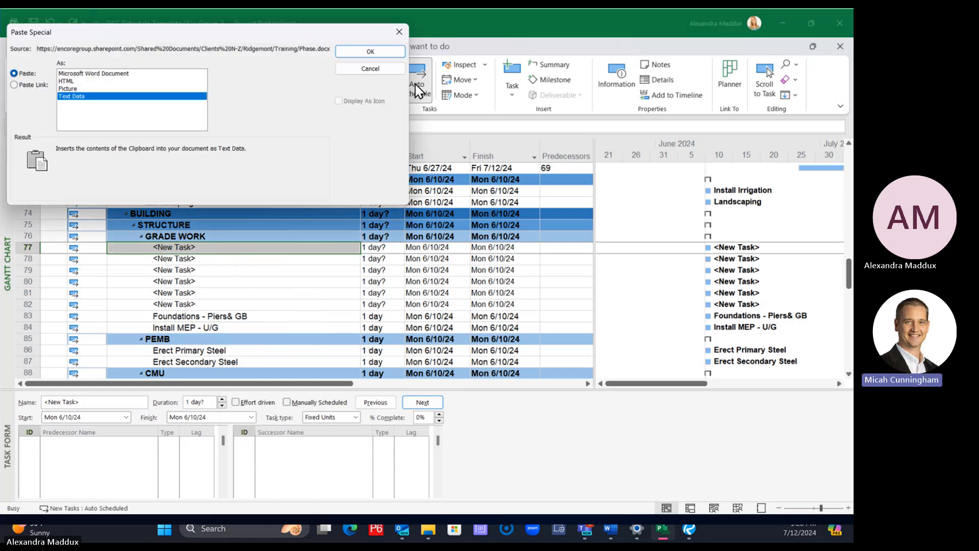
{"action": "left_click", "coordinate": [365, 53]}
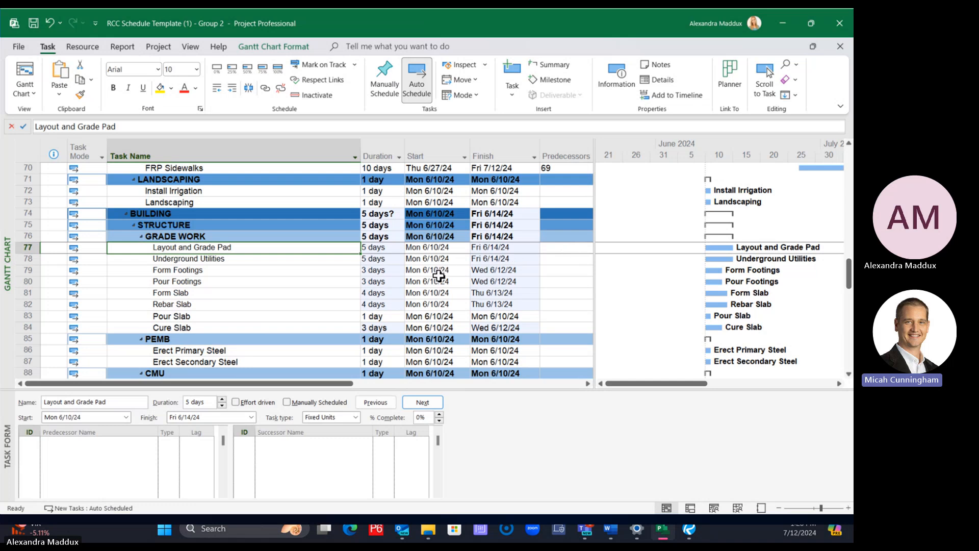
{"action": "key", "text": "ctrl+z"}
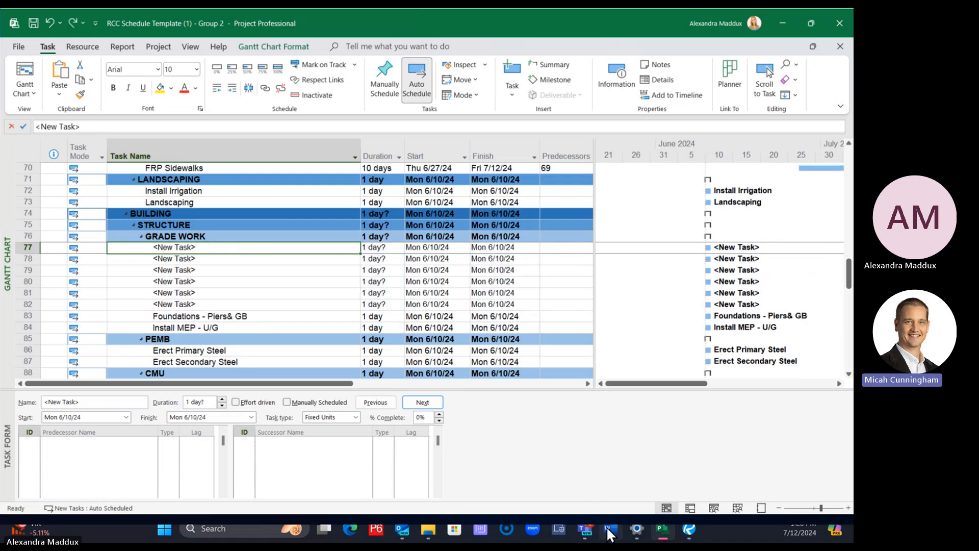
Switch to Word and copy the Task Description and Duration cells from Layout and Grade Pad through Cure Slab
{"action": "left_click", "coordinate": [608, 530]}
{"action": "left_click", "coordinate": [503, 388]}
{"action": "mouse_move", "coordinate": [603, 436]}
{"action": "left_mouse_down"}
{"action": "mouse_move", "coordinate": [508, 388]}
{"action": "mouse_move", "coordinate": [299, 243]}
{"action": "mouse_move", "coordinate": [617, 362]}
{"action": "mouse_move", "coordinate": [616, 438]}
{"action": "left_mouse_up"}
{"action": "left_click", "coordinate": [295, 245]}
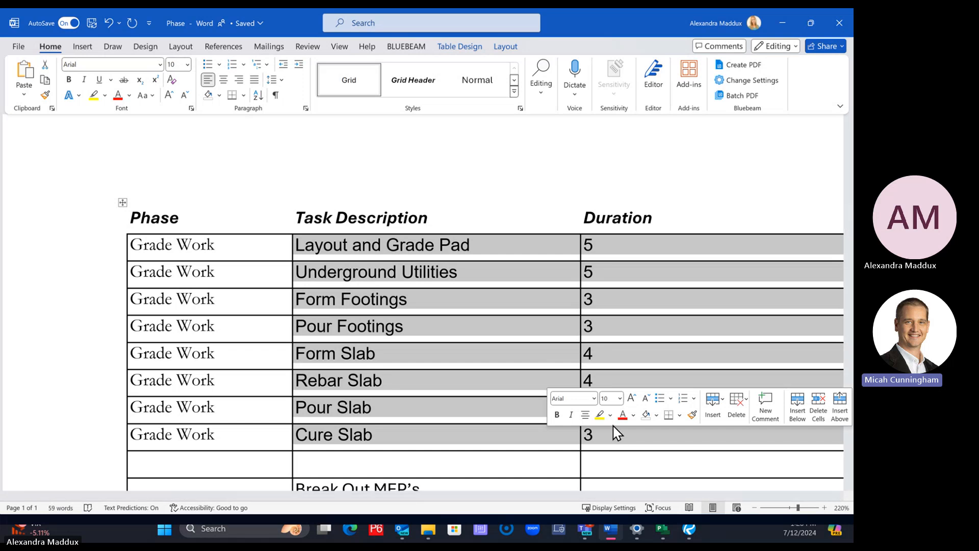
{"action": "right_click", "coordinate": [614, 440]}
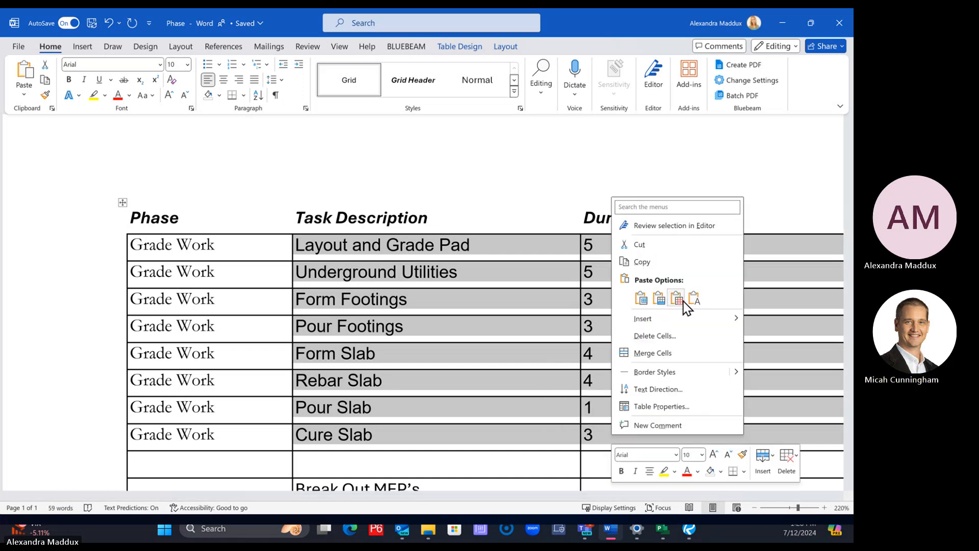
{"action": "left_click", "coordinate": [640, 261]}
Switch to Project and paste the copied cells as Text Data starting at the first new task under GRADE WORK
{"action": "left_click", "coordinate": [663, 530]}
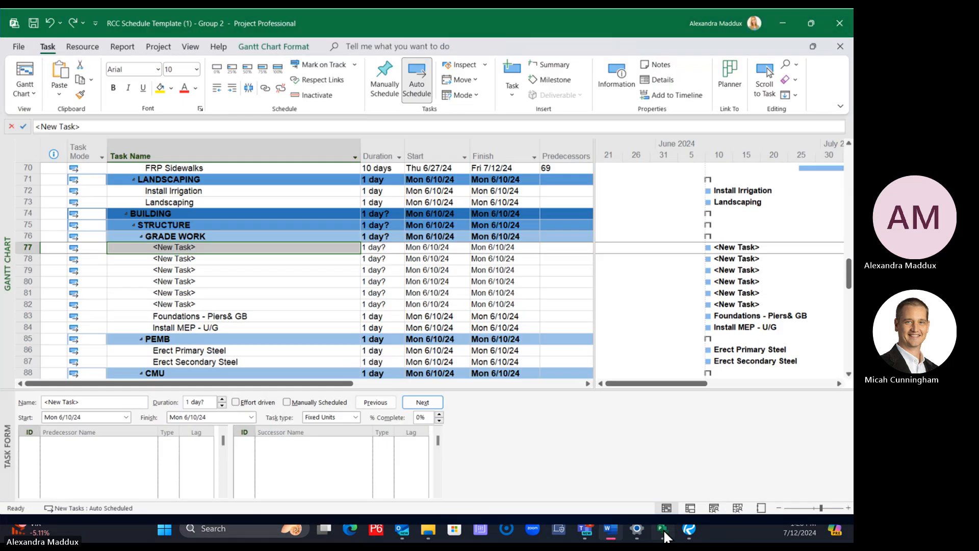
{"action": "right_click", "coordinate": [224, 248]}
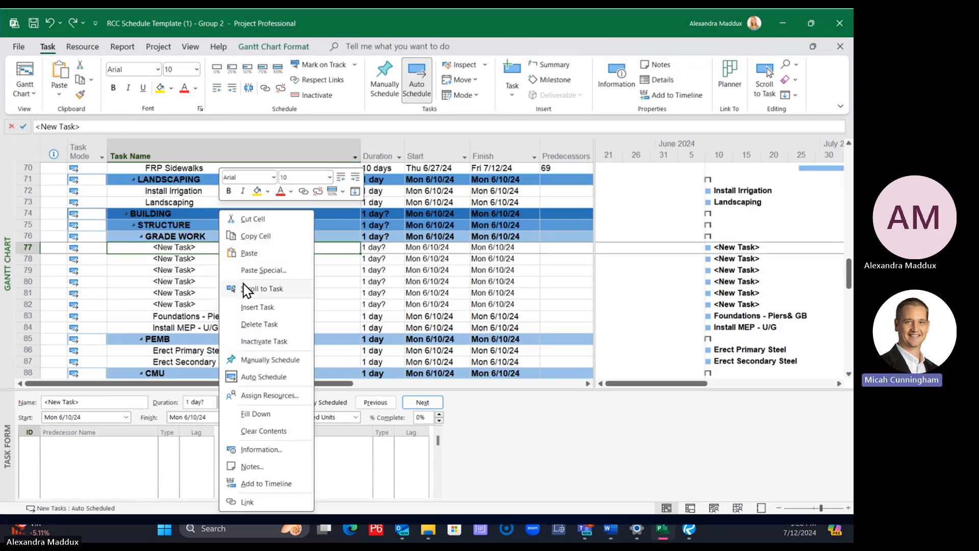
{"action": "left_click", "coordinate": [190, 258]}
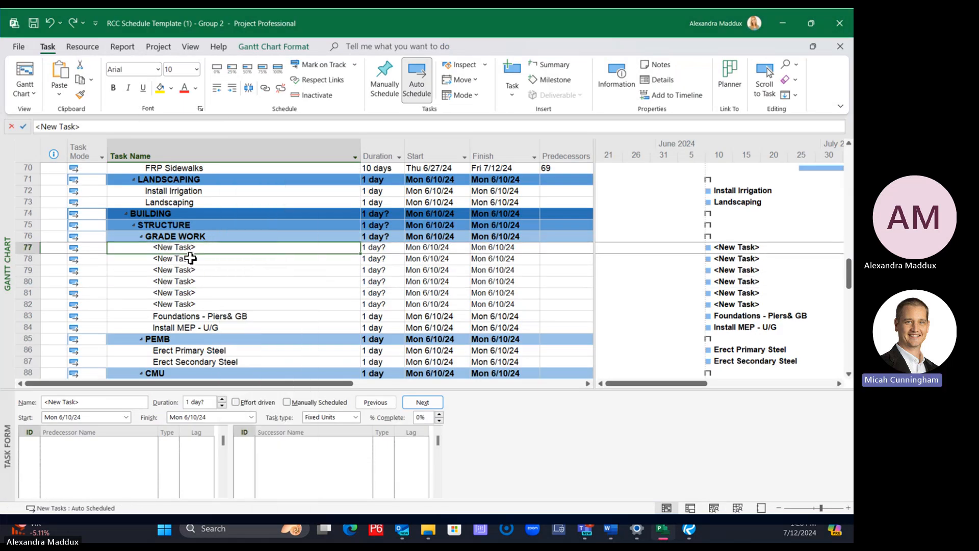
{"action": "right_click", "coordinate": [194, 258]}
{"action": "left_click", "coordinate": [237, 276]}
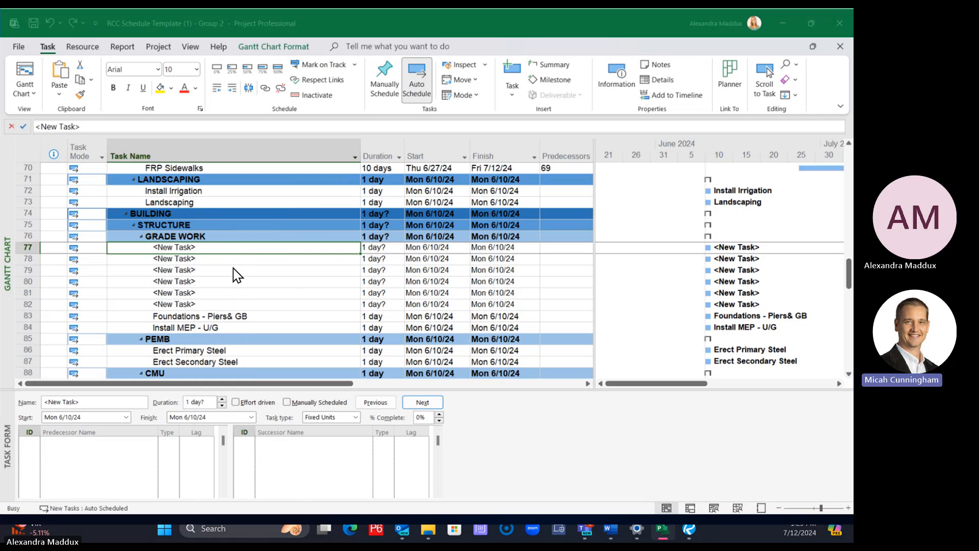
{"action": "left_click", "coordinate": [84, 96]}
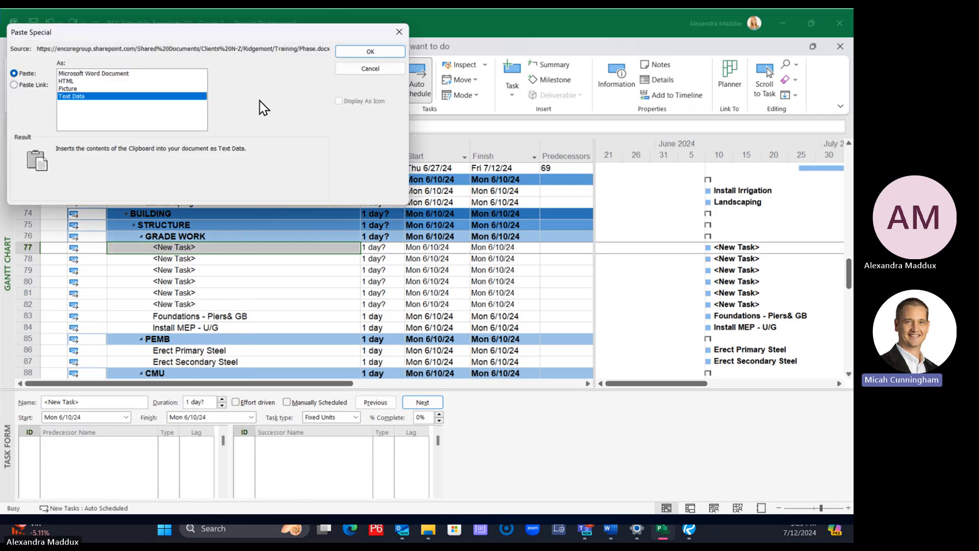
{"action": "left_click", "coordinate": [363, 52]}
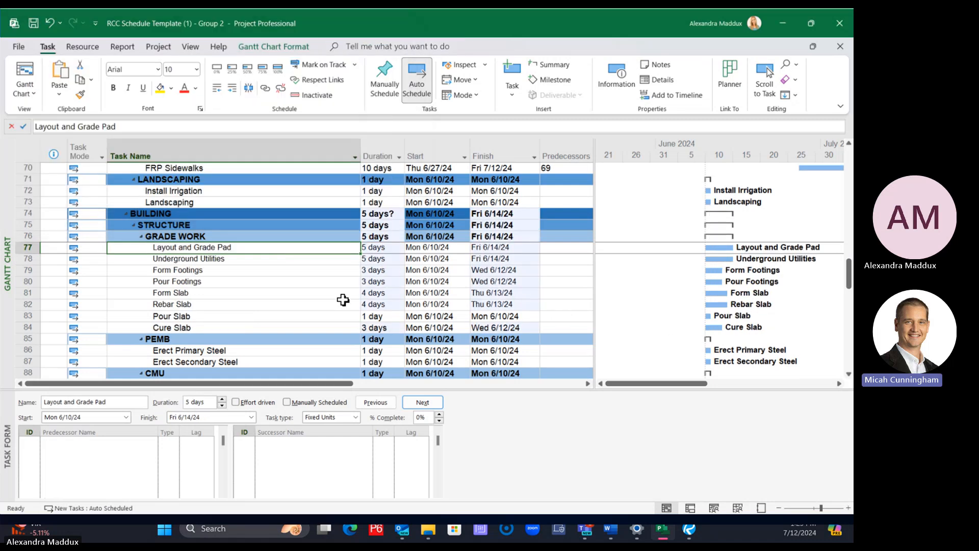
Compare the font and size of the pasted GRADE WORK tasks, from Layout and Grade Pad through Cure Slab
{"action": "left_click", "coordinate": [248, 281]}
{"action": "left_click", "coordinate": [181, 271]}
{"action": "left_click", "coordinate": [179, 305]}
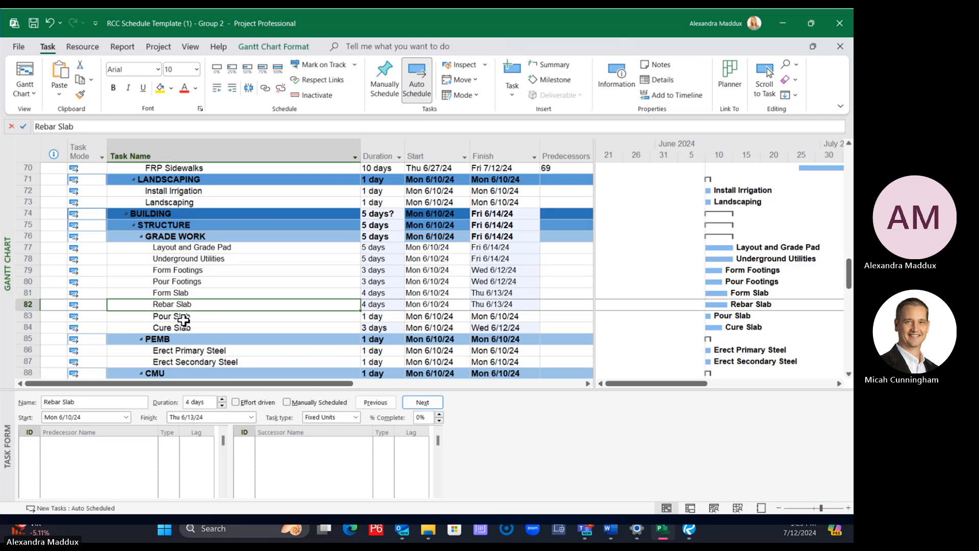
{"action": "left_click", "coordinate": [182, 317]}
{"action": "left_click", "coordinate": [184, 327]}
{"action": "left_click", "coordinate": [184, 314]}
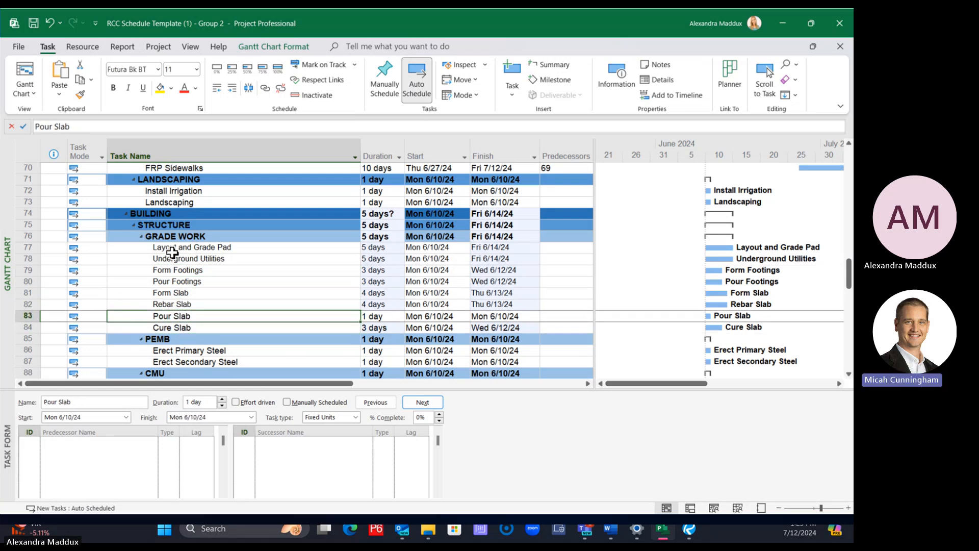
{"action": "left_click", "coordinate": [28, 147]}
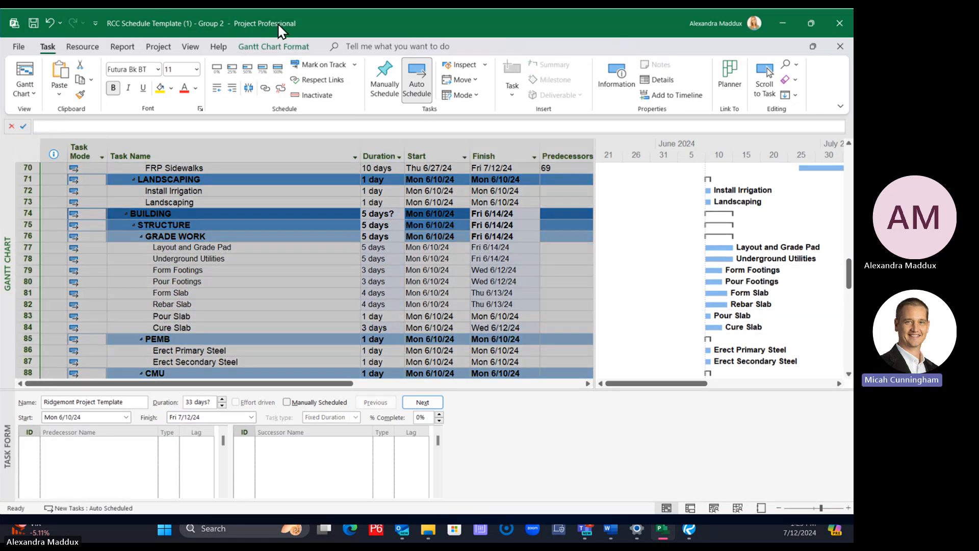
{"action": "left_click", "coordinate": [212, 249]}
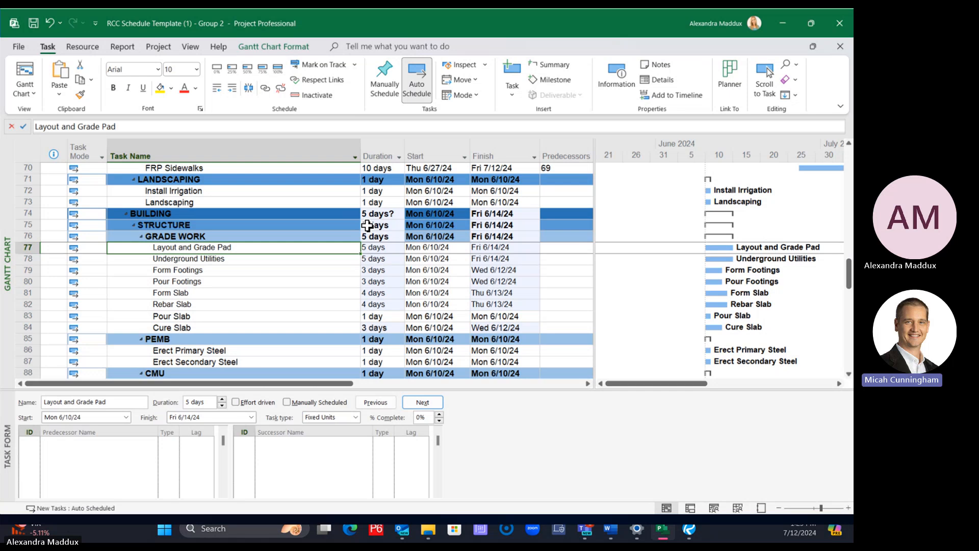
{"action": "left_click", "coordinate": [267, 314]}
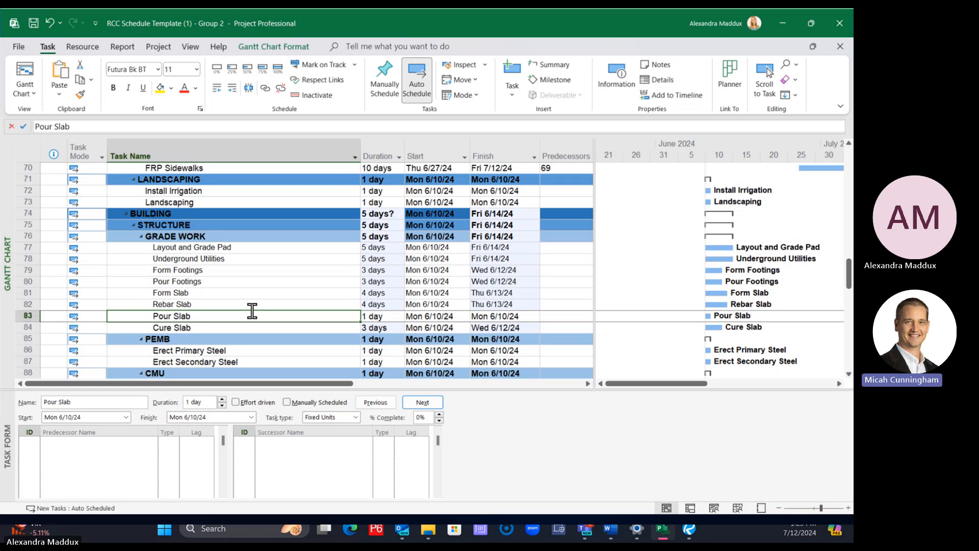
{"action": "left_click", "coordinate": [21, 151]}
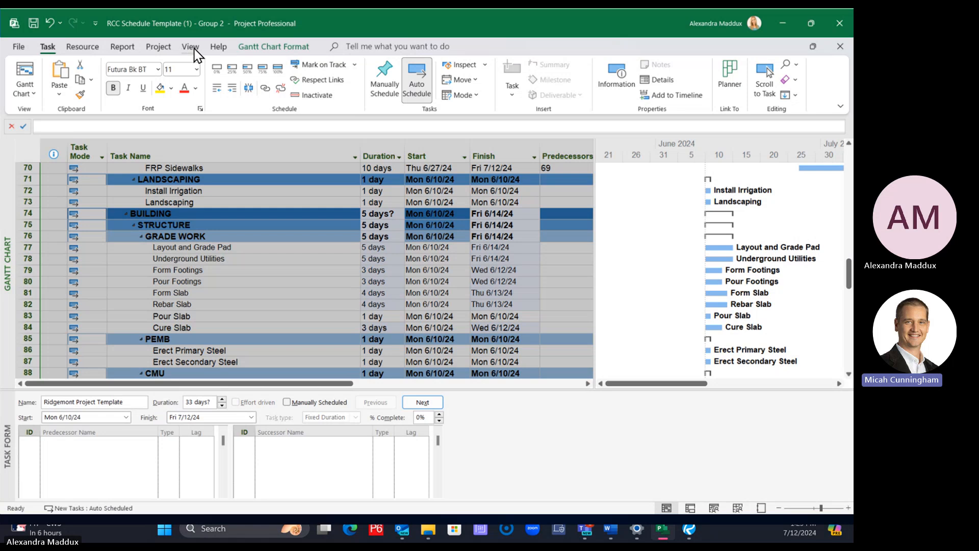
{"action": "left_click", "coordinate": [258, 47]}
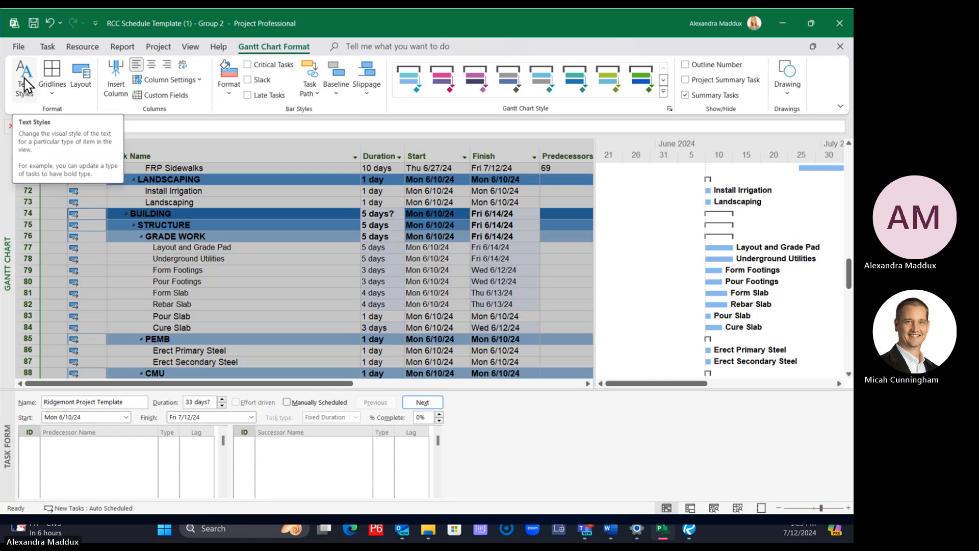
{"action": "left_click", "coordinate": [112, 250]}
{"action": "left_click", "coordinate": [29, 152]}
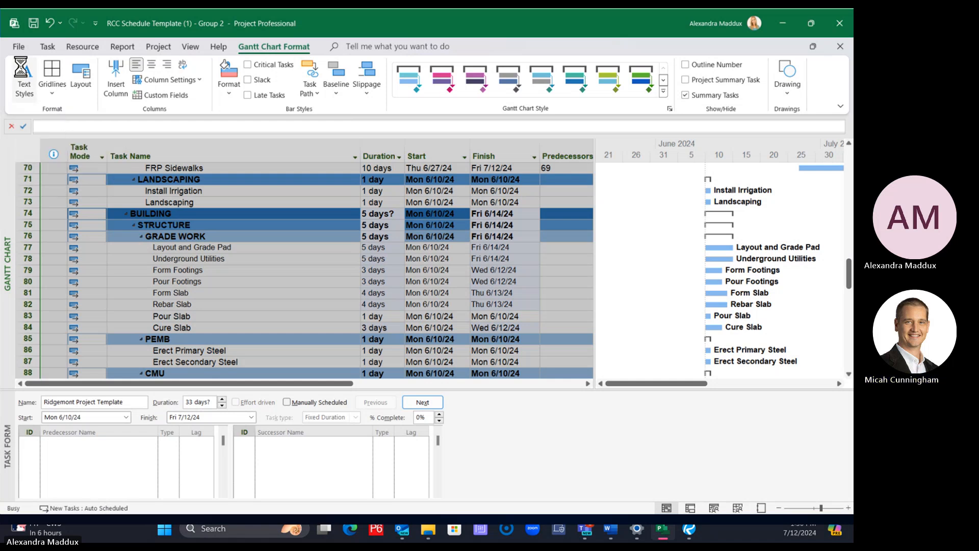
{"action": "left_click", "coordinate": [24, 73]}
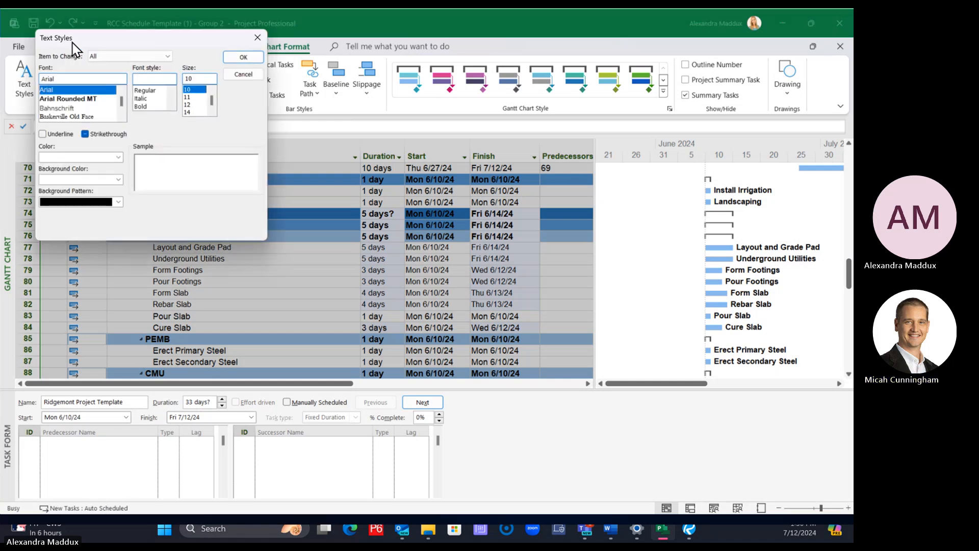
{"action": "left_click_drag", "start_coordinate": [73, 42], "coordinate": [339, 191]}
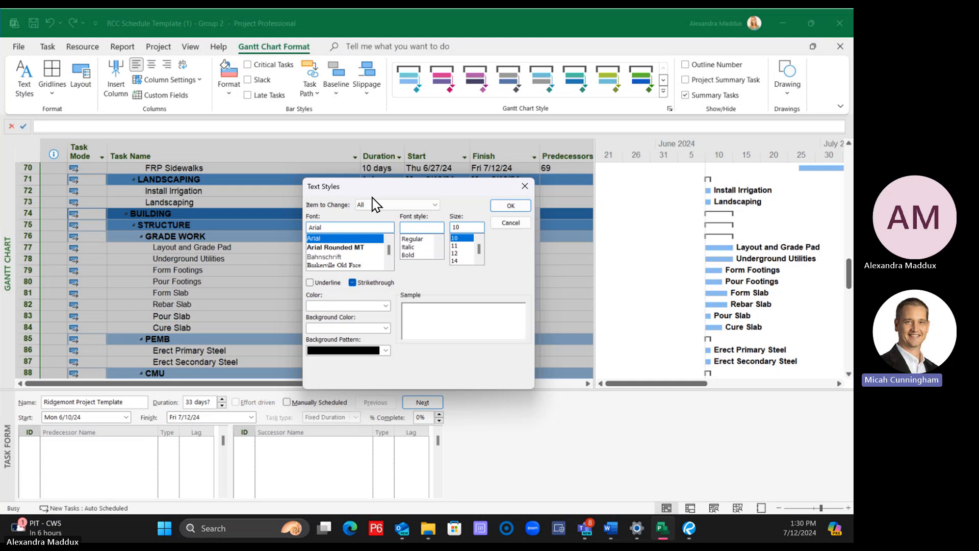
{"action": "left_click", "coordinate": [501, 227]}
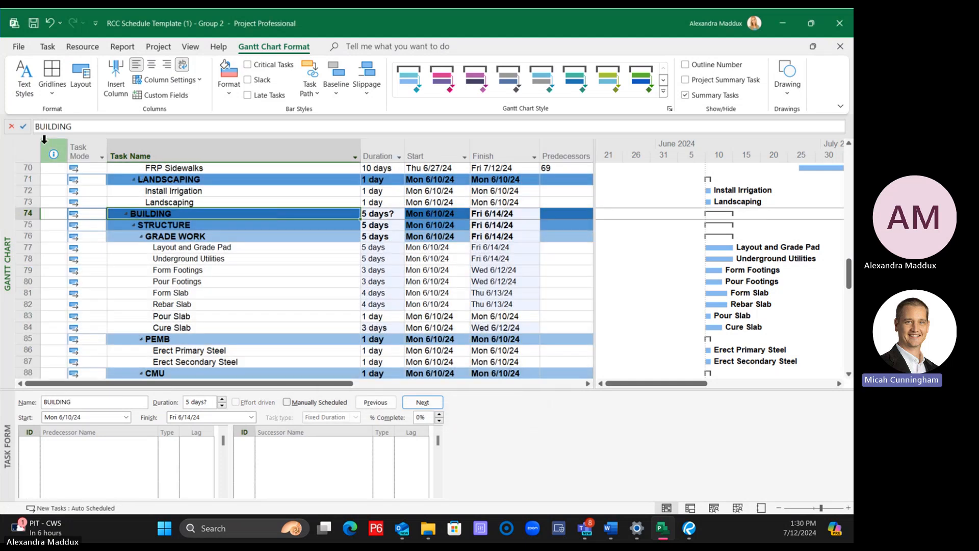
{"action": "left_click", "coordinate": [242, 226]}
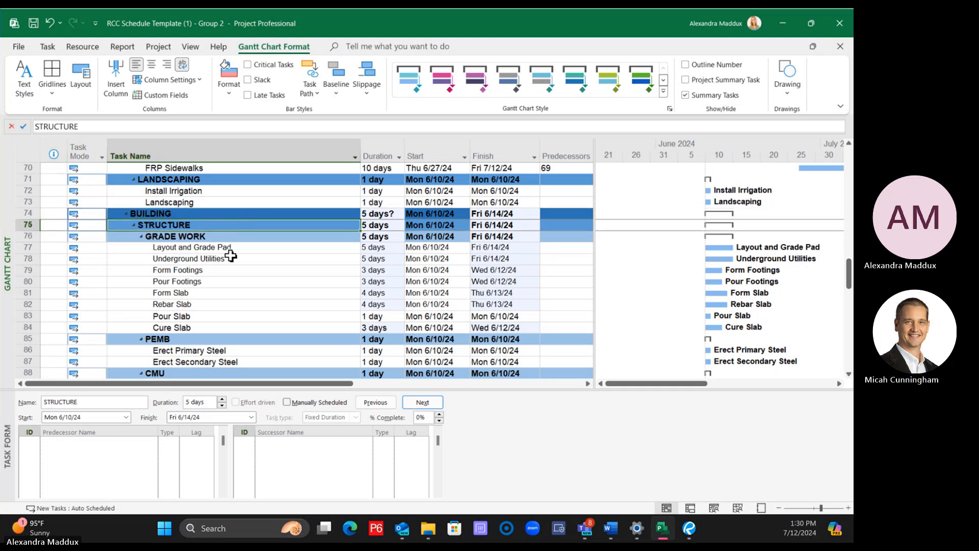
{"action": "left_click", "coordinate": [220, 303]}
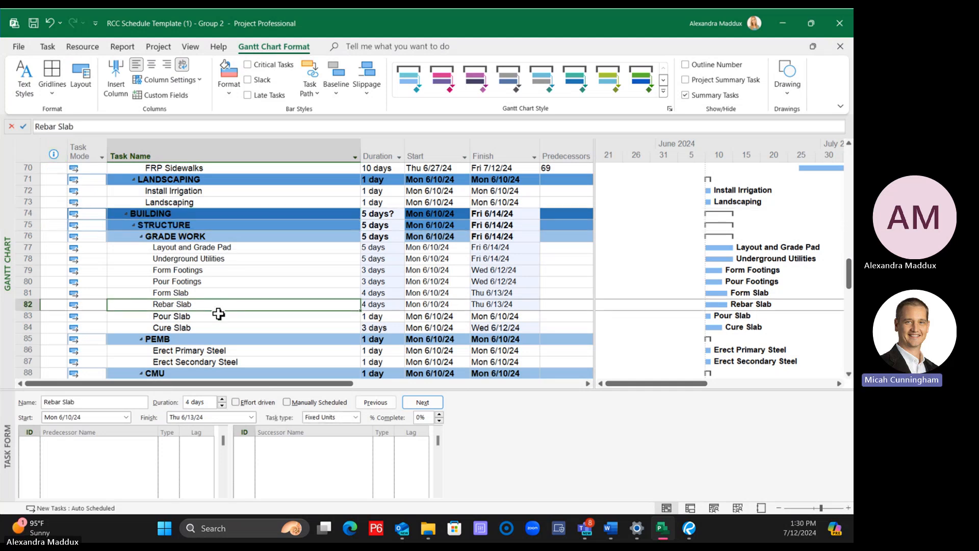
Select the whole task table, apply the Arial, size 10 text style to all items, and check the Cure Slab and Pour Slab rows
{"action": "left_click", "coordinate": [24, 147]}
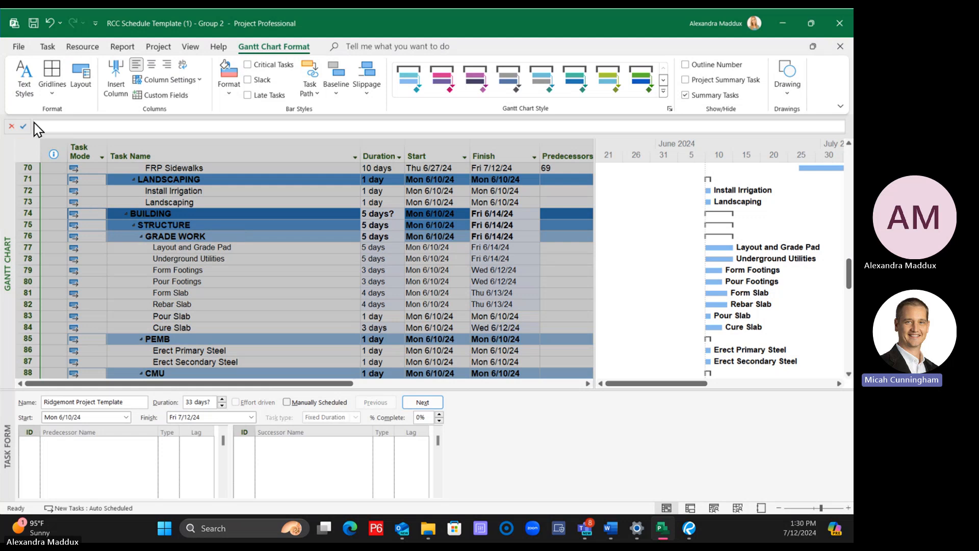
{"action": "left_click", "coordinate": [21, 76]}
{"action": "left_click_drag", "start_coordinate": [94, 41], "coordinate": [287, 118]}
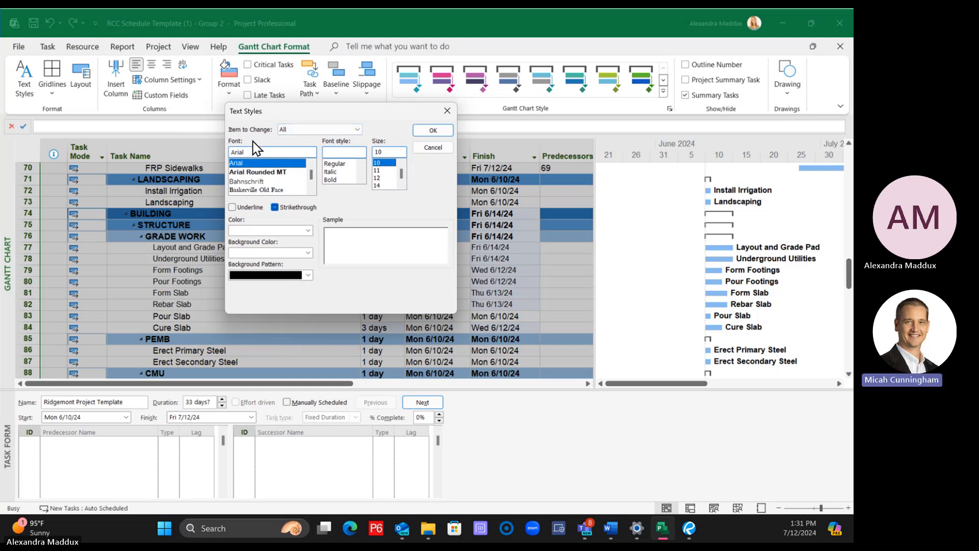
{"action": "left_click", "coordinate": [434, 130]}
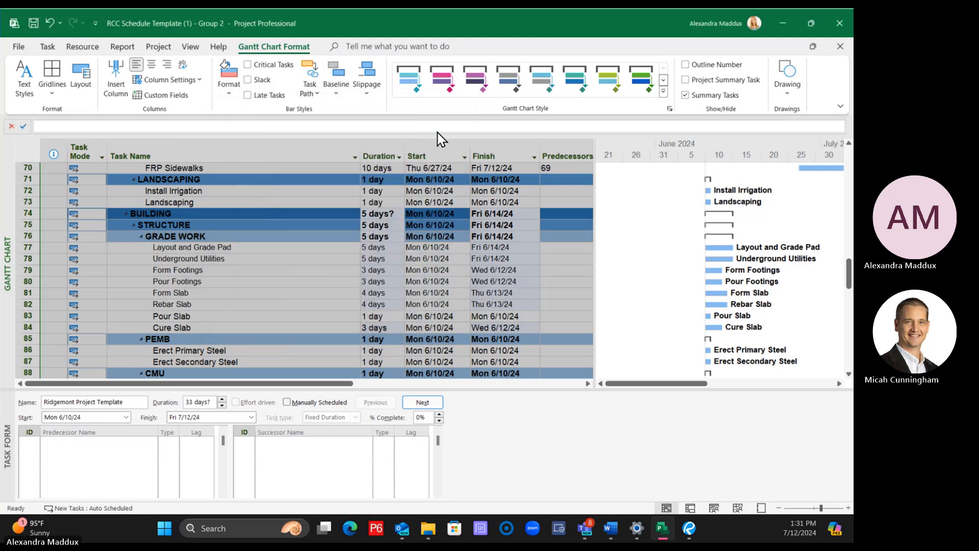
{"action": "left_click", "coordinate": [269, 284]}
{"action": "left_click", "coordinate": [204, 327]}
{"action": "left_click", "coordinate": [201, 317]}
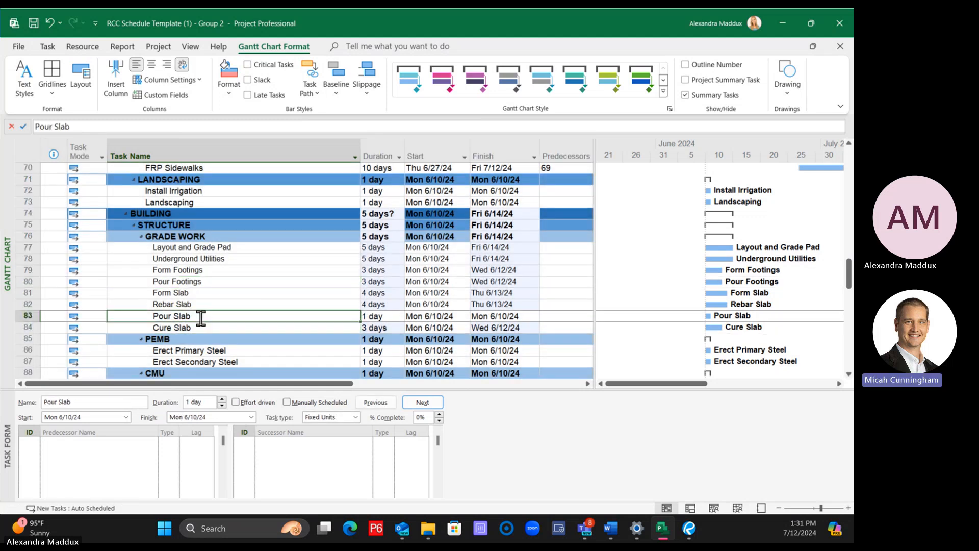
Reapply the Arial, size 10 text style to the whole schedule, choosing All as the item to change
{"action": "left_click", "coordinate": [20, 148]}
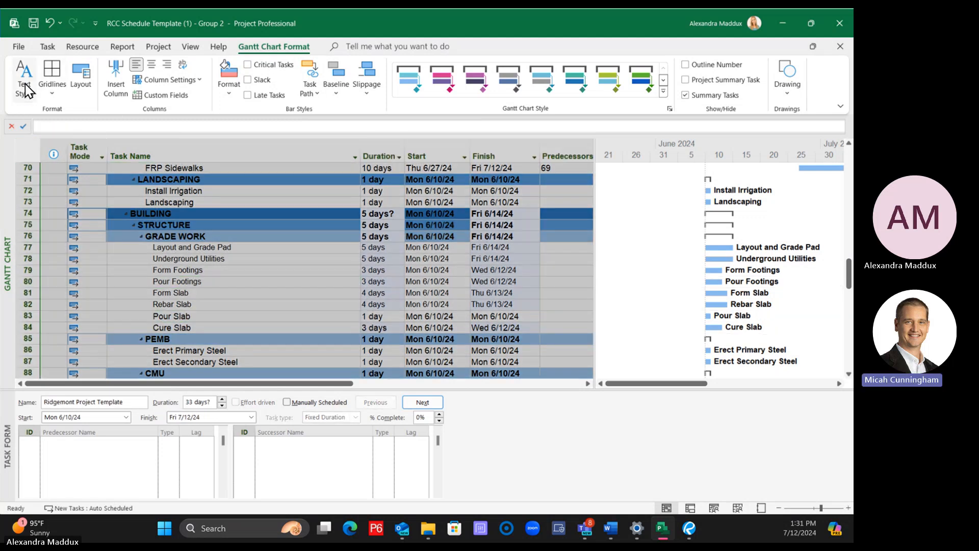
{"action": "left_click", "coordinate": [23, 83]}
{"action": "left_click", "coordinate": [108, 56]}
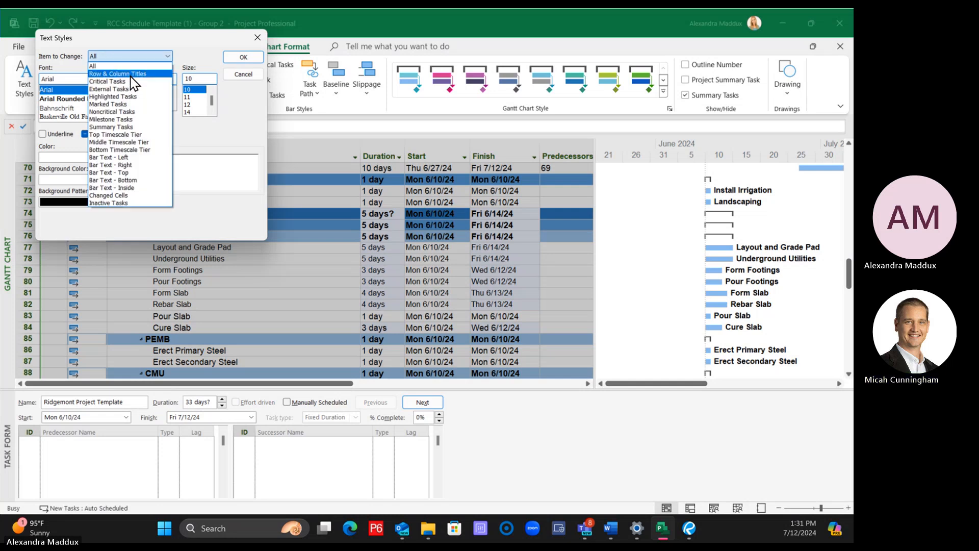
{"action": "left_click", "coordinate": [117, 67]}
{"action": "left_click", "coordinate": [242, 58]}
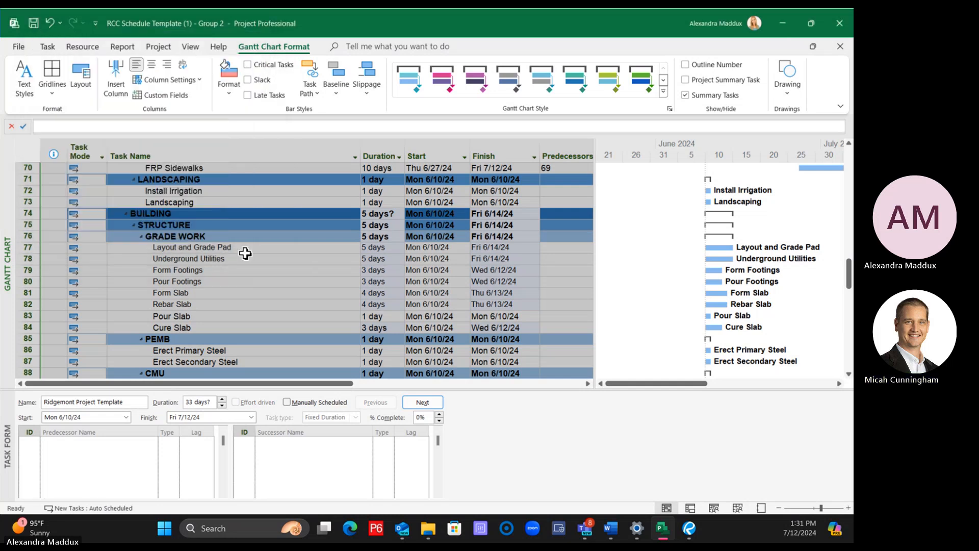
Widen the task table into the Gantt chart area to show the Area column and those after it, and select Install Gas Meter
{"action": "left_click", "coordinate": [263, 329]}
{"action": "scroll", "coordinate": [265, 345], "scroll_direction": "down", "scroll_amount": 19}
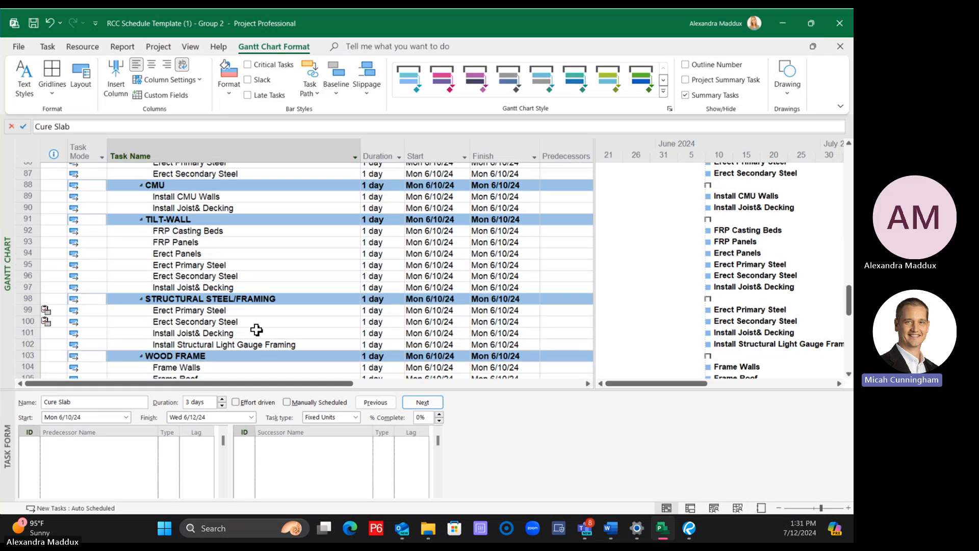
{"action": "scroll", "coordinate": [257, 325], "scroll_direction": "down", "scroll_amount": 1}
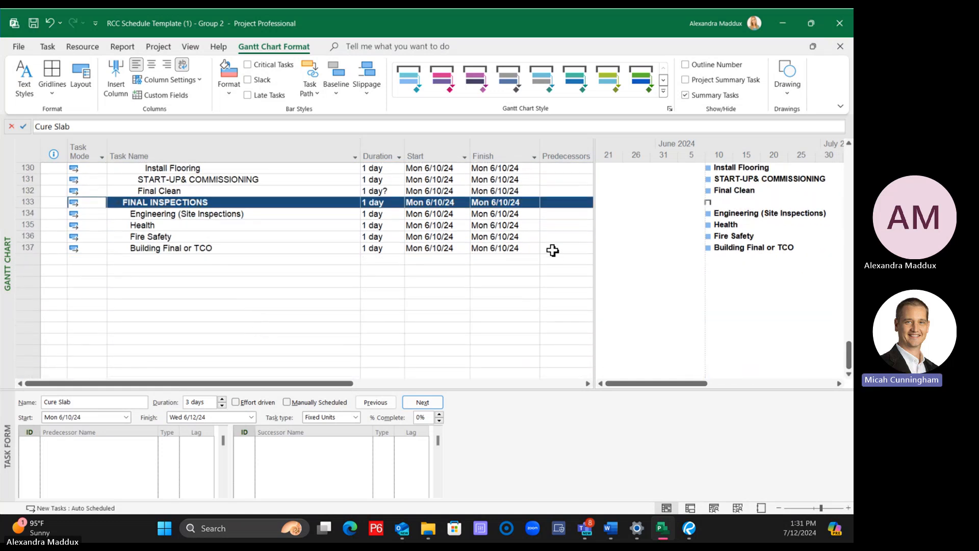
{"action": "left_click_drag", "start_coordinate": [592, 249], "coordinate": [760, 278]}
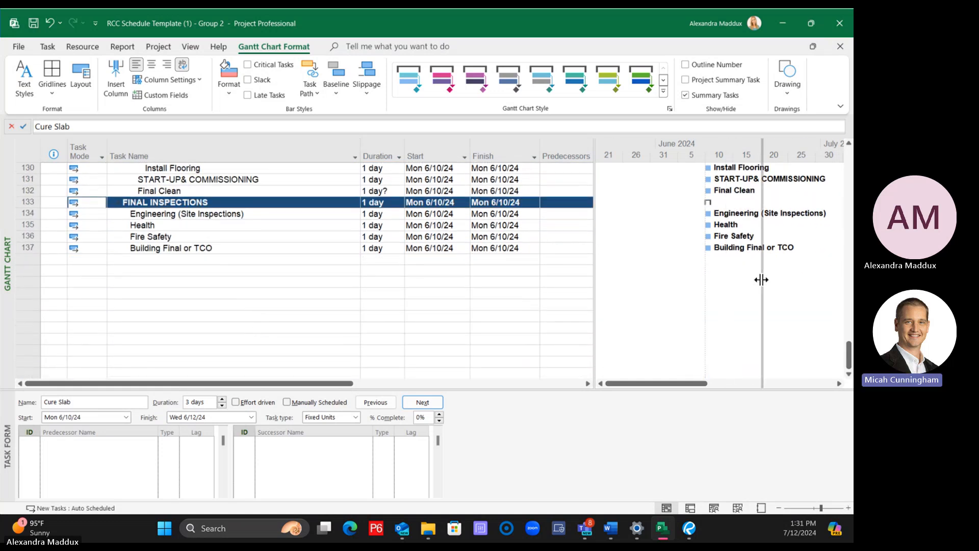
{"action": "left_click", "coordinate": [741, 246]}
{"action": "left_click_drag", "start_coordinate": [740, 246], "coordinate": [157, 194]}
{"action": "left_click", "coordinate": [166, 200]}
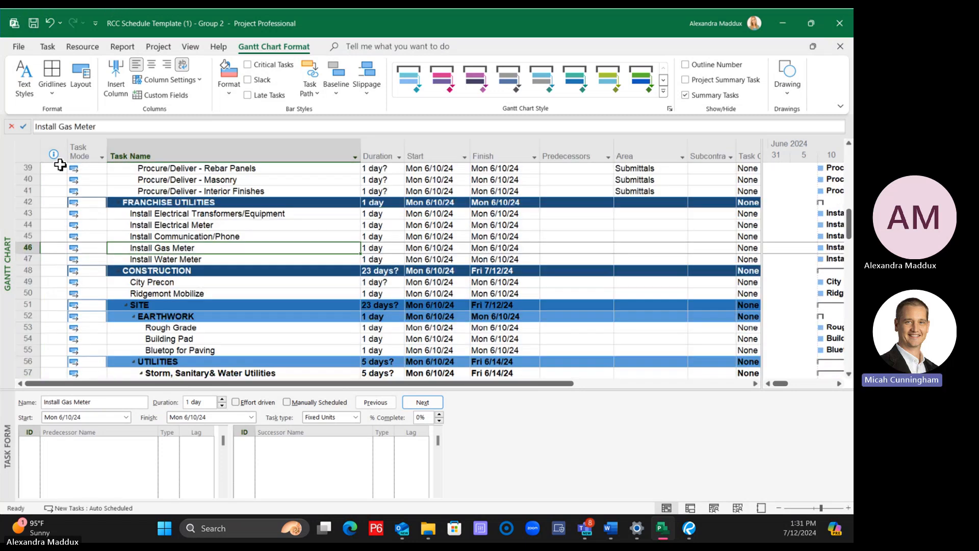
Select the whole schedule and set the text style of all items to Arial Rounded MT, size 10
{"action": "left_click", "coordinate": [26, 149]}
{"action": "left_click", "coordinate": [24, 81]}
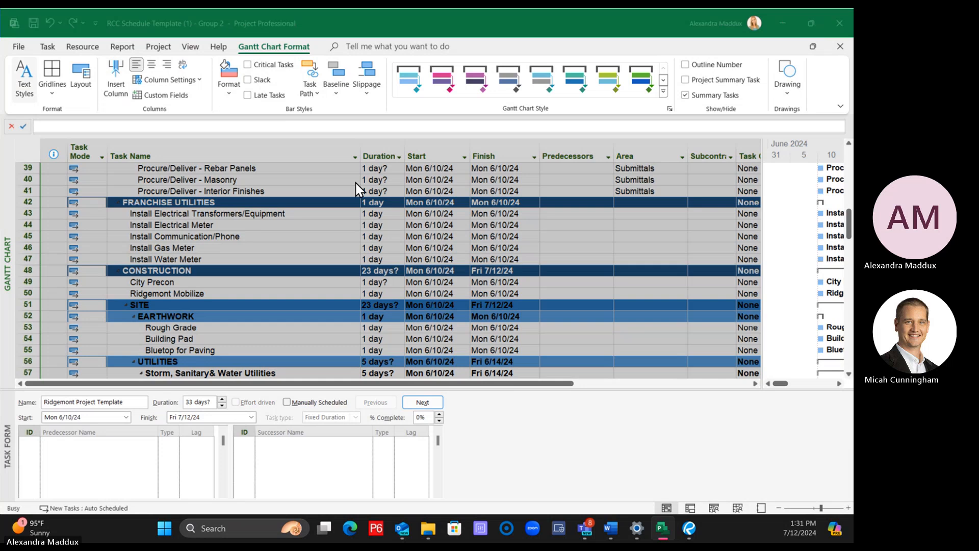
{"action": "left_click", "coordinate": [71, 99]}
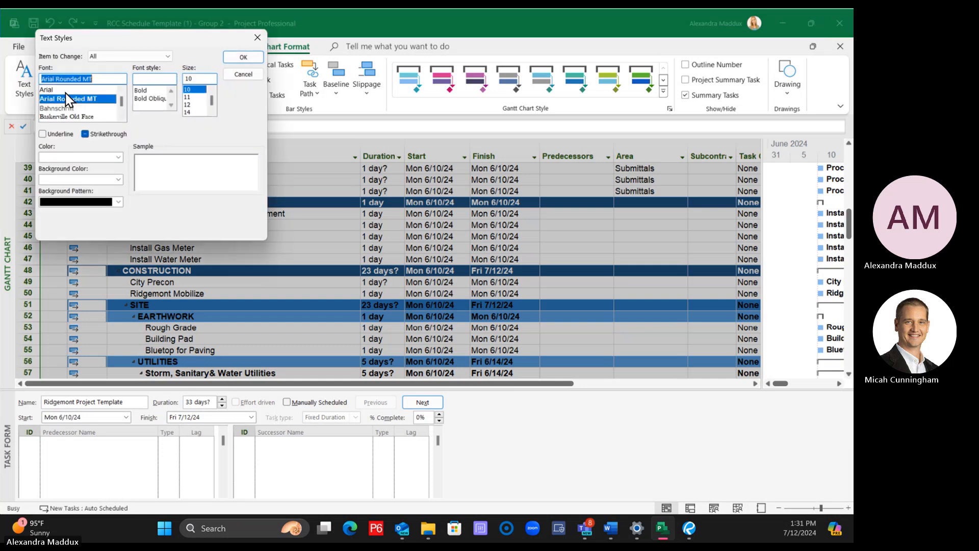
{"action": "left_click", "coordinate": [237, 58]}
Set the text style of all items to Arial, size 10, and check the Pour Slab and Cure Slab rows
{"action": "left_click", "coordinate": [21, 82]}
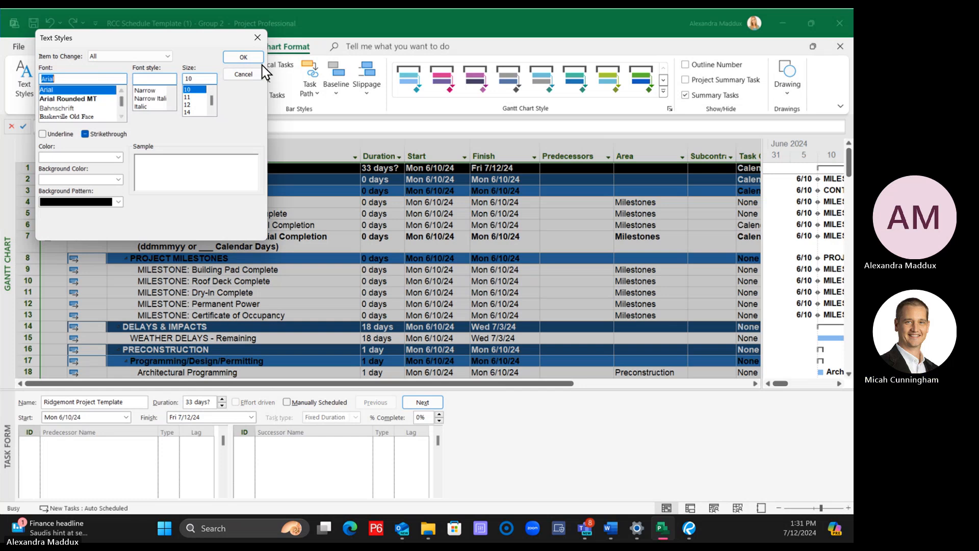
{"action": "left_click", "coordinate": [244, 58]}
{"action": "left_click", "coordinate": [308, 254]}
{"action": "scroll", "coordinate": [308, 255], "scroll_direction": "down", "scroll_amount": 20}
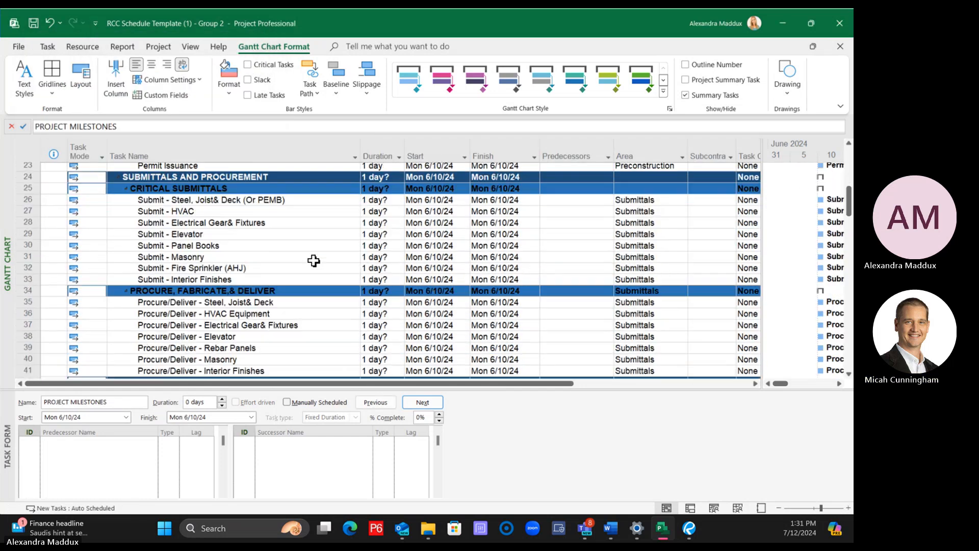
{"action": "left_click", "coordinate": [274, 282]}
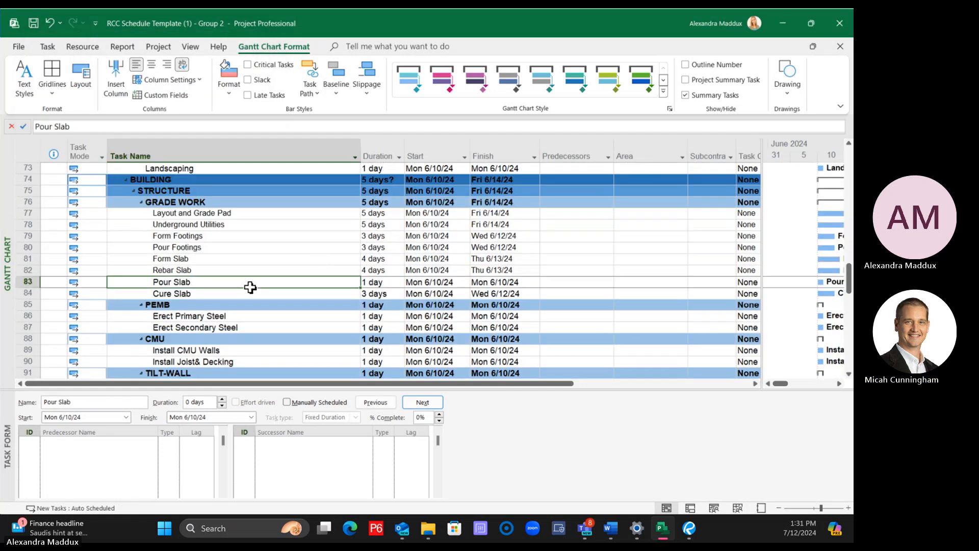
{"action": "left_click", "coordinate": [225, 293]}
Change the font of the columns from Task Name through Task Calendar to Arial directly, and check the rows down to TILT-WALL
{"action": "left_click", "coordinate": [47, 46]}
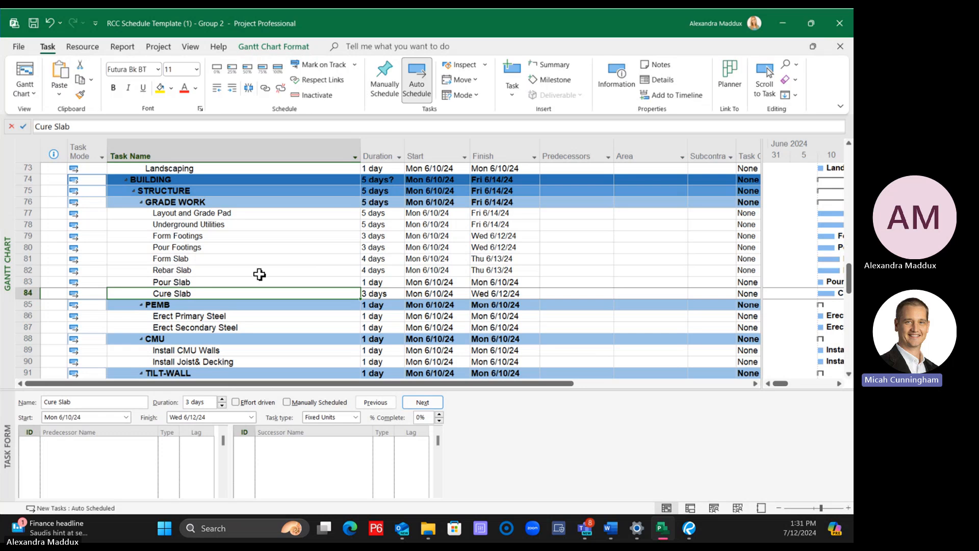
{"action": "left_click", "coordinate": [176, 154]}
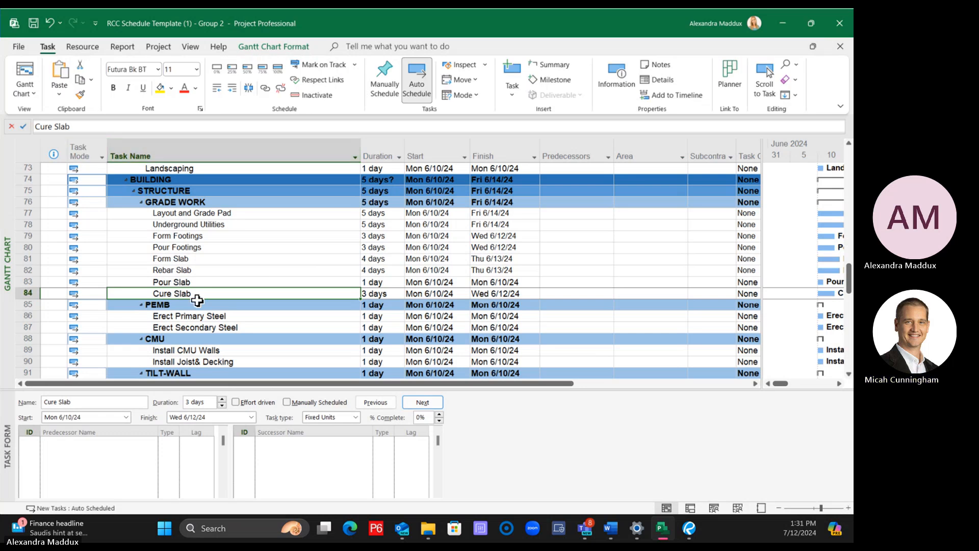
{"action": "left_click_drag", "start_coordinate": [199, 147], "coordinate": [692, 186]}
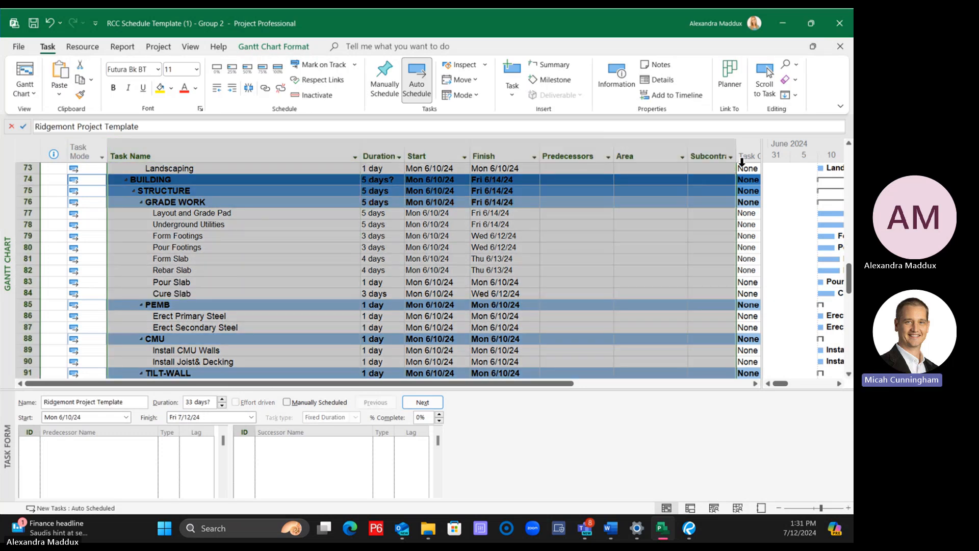
{"action": "left_click_drag", "start_coordinate": [742, 162], "coordinate": [743, 162]}
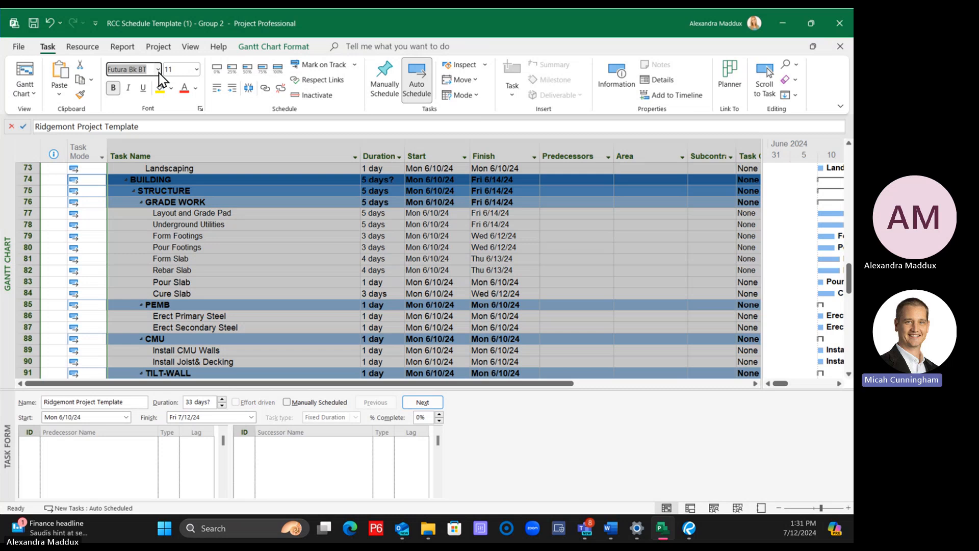
{"action": "type", "text": "Arial"}
{"action": "key", "text": "Return"}
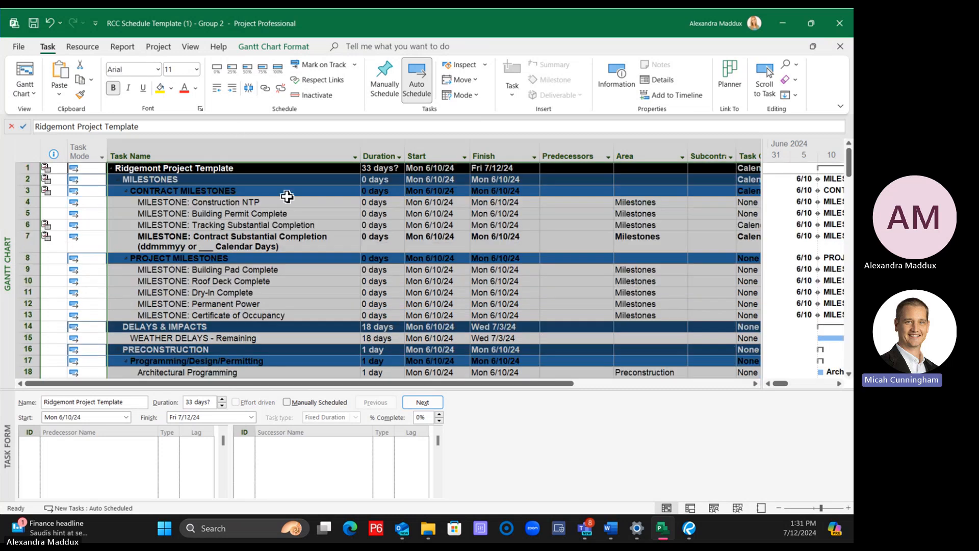
{"action": "scroll", "coordinate": [286, 285], "scroll_direction": "down", "scroll_amount": 20}
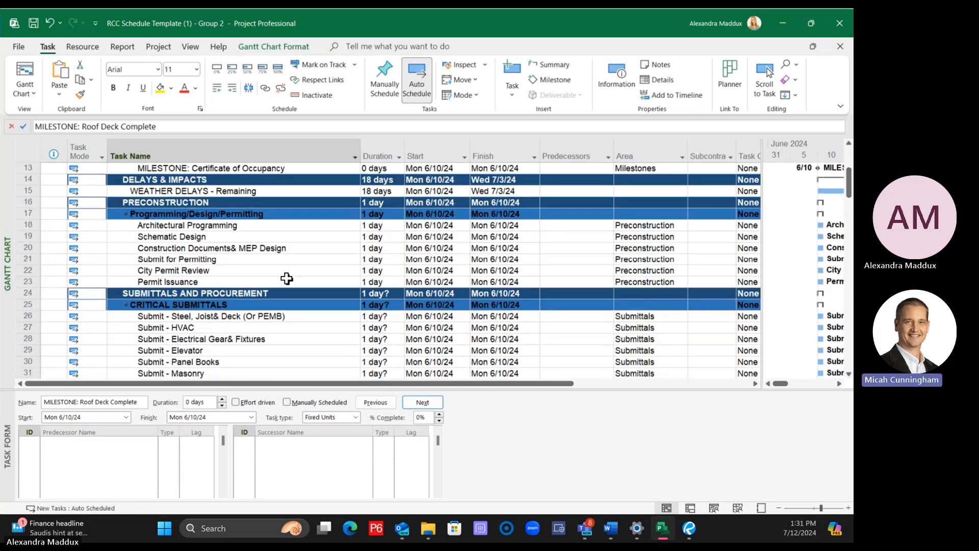
{"action": "scroll", "coordinate": [290, 281], "scroll_direction": "down", "scroll_amount": 5}
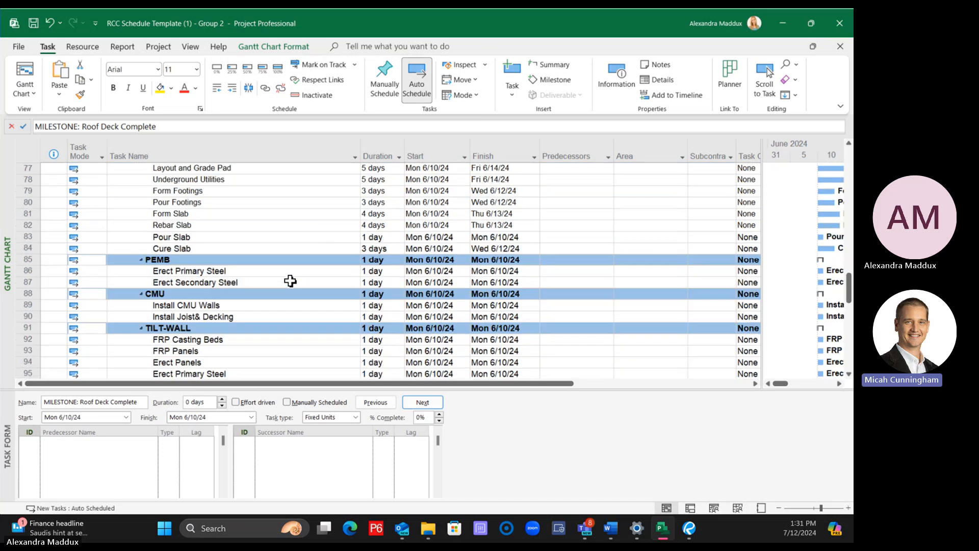
Select all the table's columns starting with the indicators column, and set their font to Arial, size 10
{"action": "left_click_drag", "start_coordinate": [44, 150], "coordinate": [749, 150]}
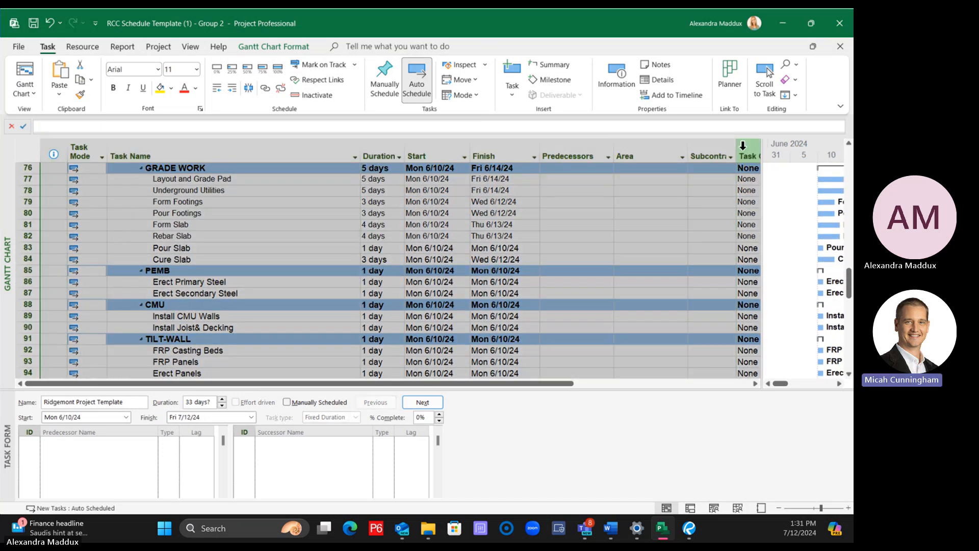
{"action": "left_click", "coordinate": [176, 68]}
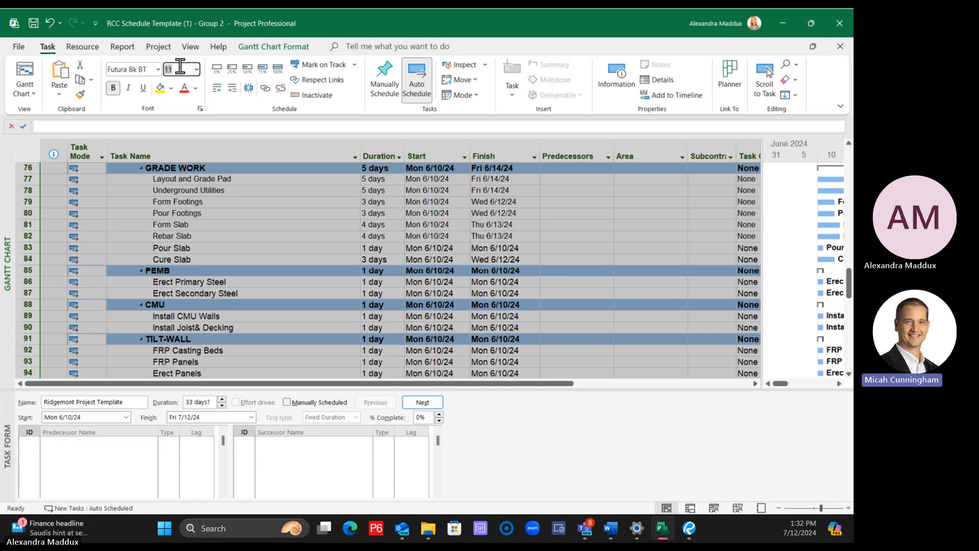
{"action": "type", "text": "10"}
{"action": "key", "text": "Return"}
{"action": "left_click", "coordinate": [136, 69]}
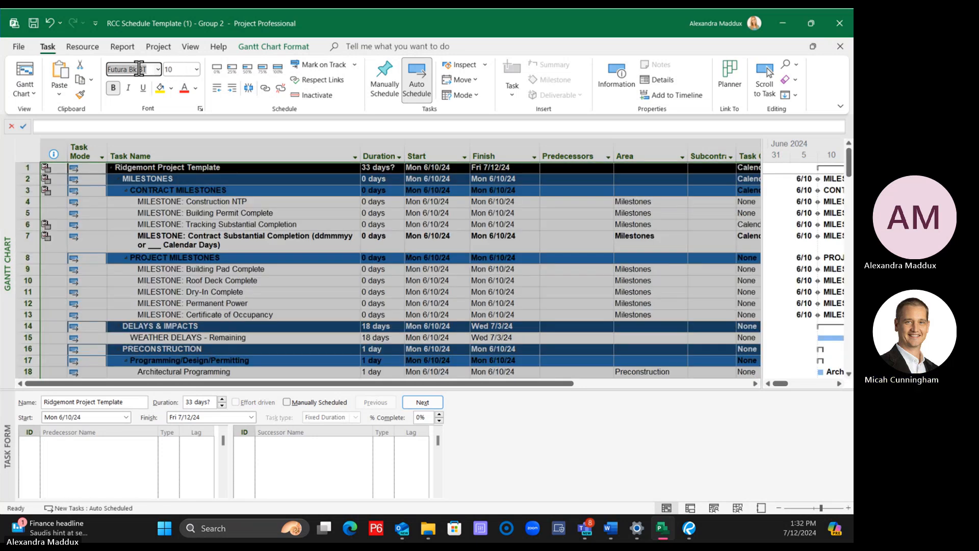
{"action": "type", "text": "Arial"}
{"action": "key", "text": "Return"}
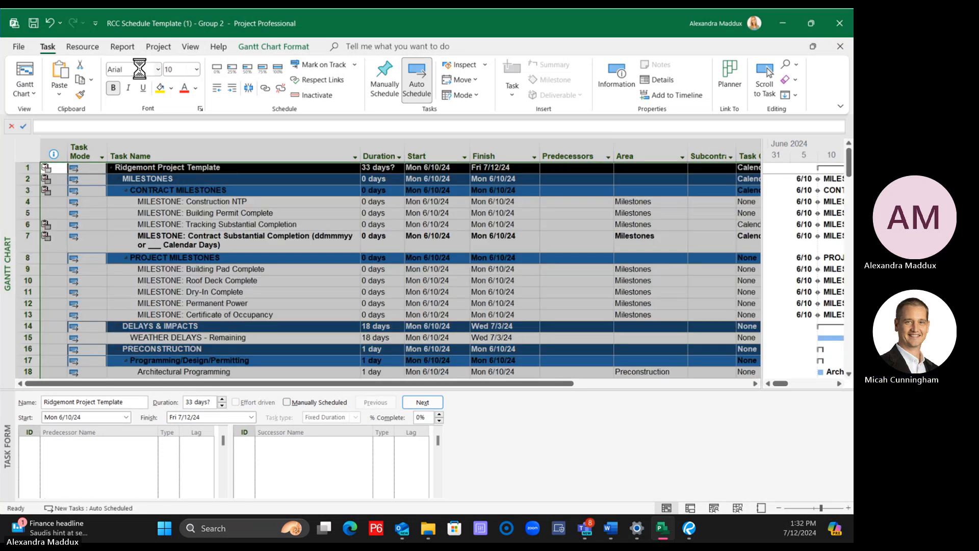
Examine the font of the task rows from the milestones down to the GRADE WORK and structural groups
{"action": "left_click", "coordinate": [279, 247]}
{"action": "left_click", "coordinate": [286, 280]}
{"action": "scroll", "coordinate": [290, 287], "scroll_direction": "down", "scroll_amount": 2}
{"action": "scroll", "coordinate": [290, 286], "scroll_direction": "down", "scroll_amount": 16}
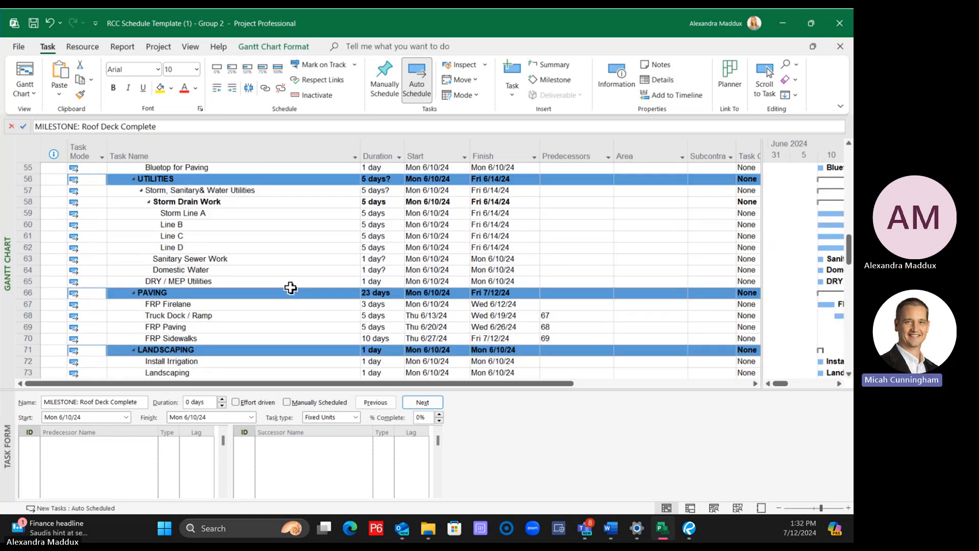
{"action": "scroll", "coordinate": [290, 287], "scroll_direction": "down", "scroll_amount": 6}
{"action": "left_click", "coordinate": [283, 282]}
{"action": "scroll", "coordinate": [284, 288], "scroll_direction": "down", "scroll_amount": 3}
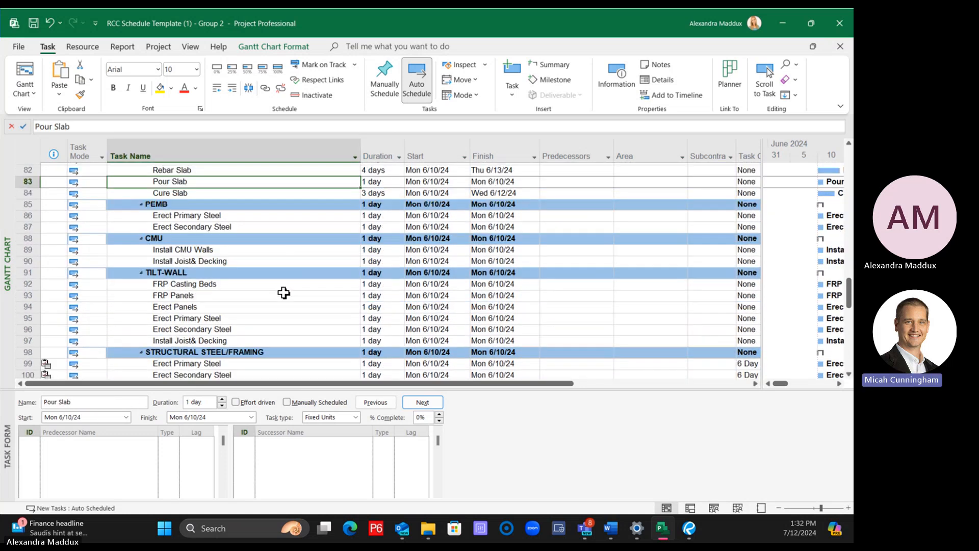
{"action": "scroll", "coordinate": [284, 292], "scroll_direction": "up", "scroll_amount": 4}
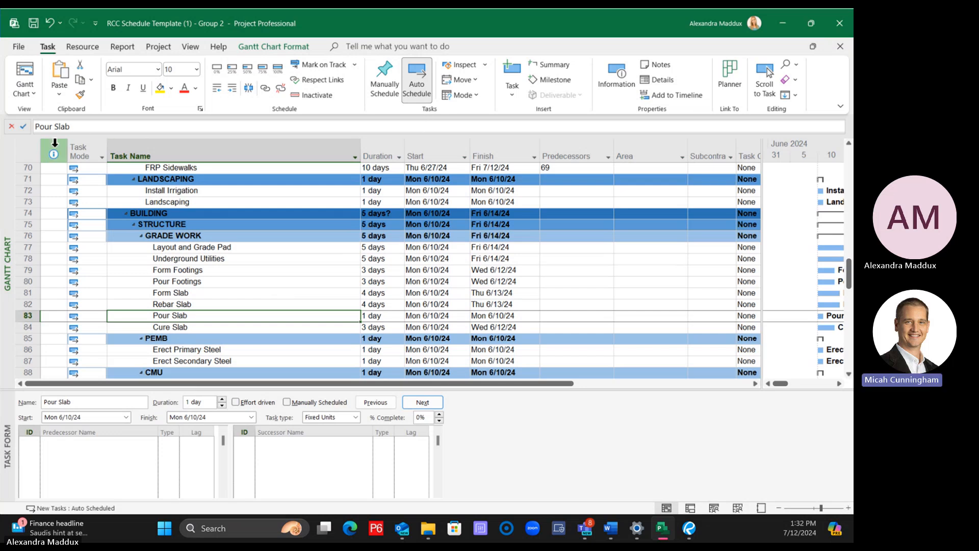
Select the table's columns through Resource Names to check which columns the formatting has to cover
{"action": "left_click", "coordinate": [28, 150]}
{"action": "left_click_drag", "start_coordinate": [776, 182], "coordinate": [503, 145]}
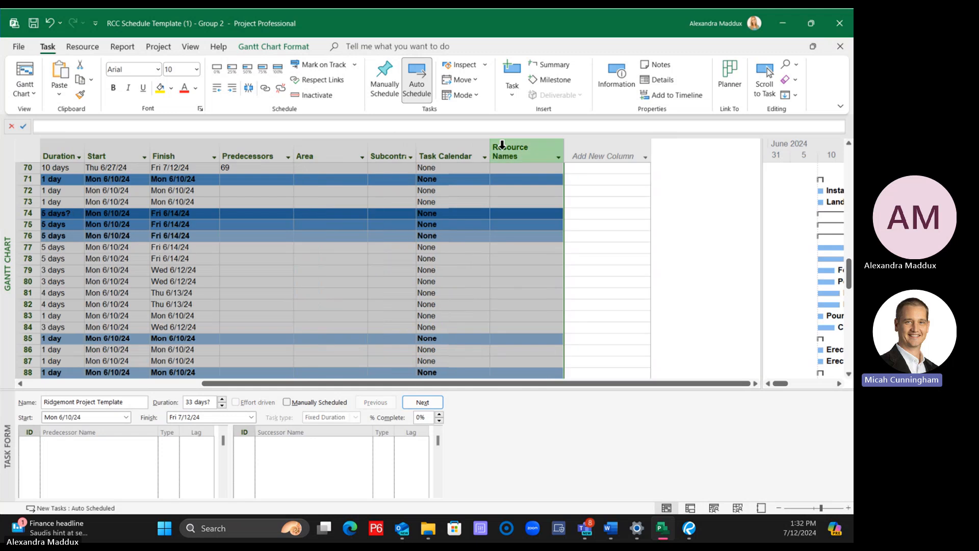
{"action": "left_click_drag", "start_coordinate": [424, 383], "coordinate": [246, 383]}
{"action": "left_click", "coordinate": [157, 292]}
Insert a blank test task above Pour Footings to check its font, and delete it again
{"action": "right_click", "coordinate": [28, 281]}
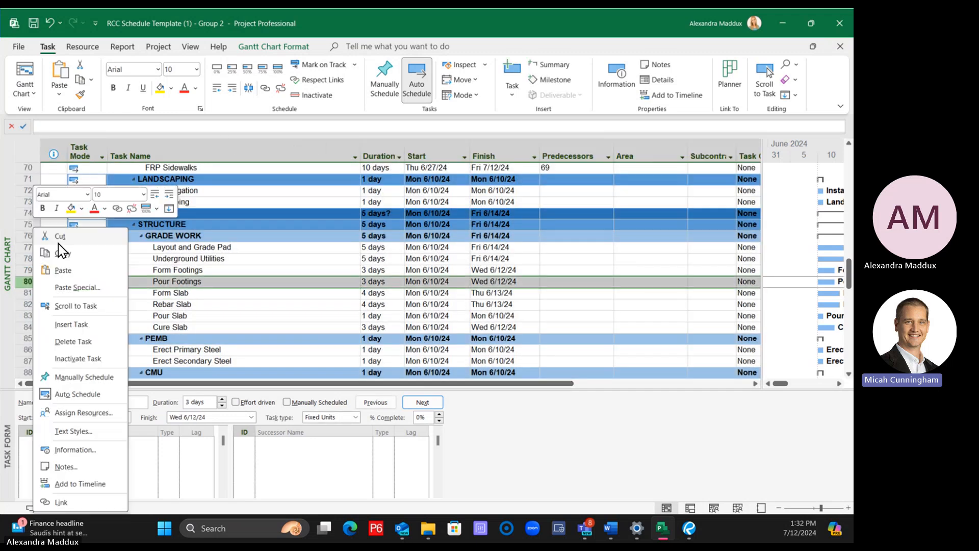
{"action": "left_click", "coordinate": [76, 321]}
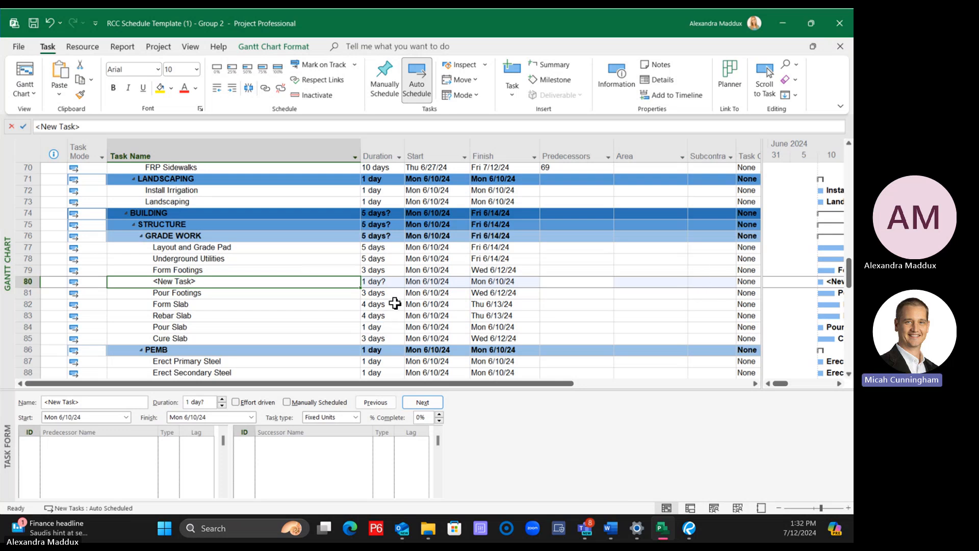
{"action": "left_click", "coordinate": [269, 309]}
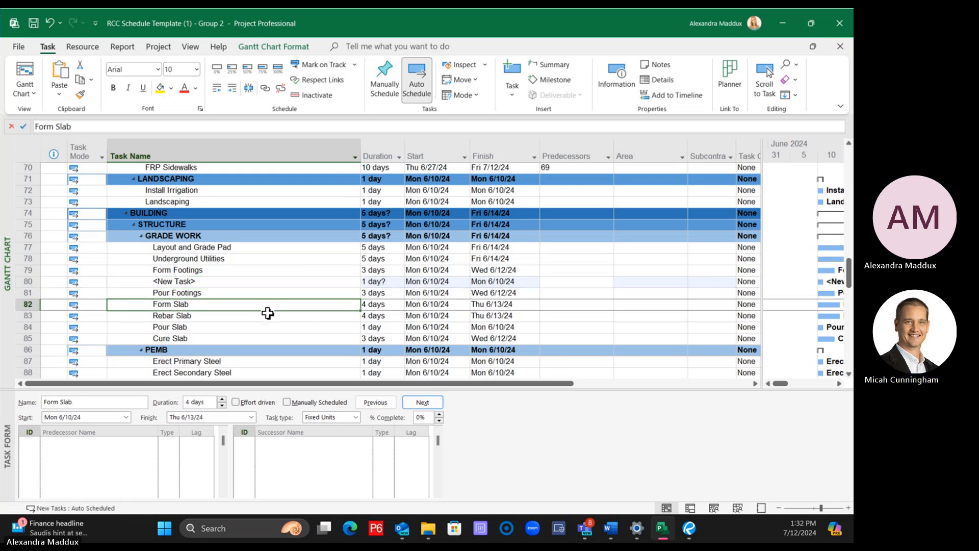
{"action": "left_click", "coordinate": [198, 281]}
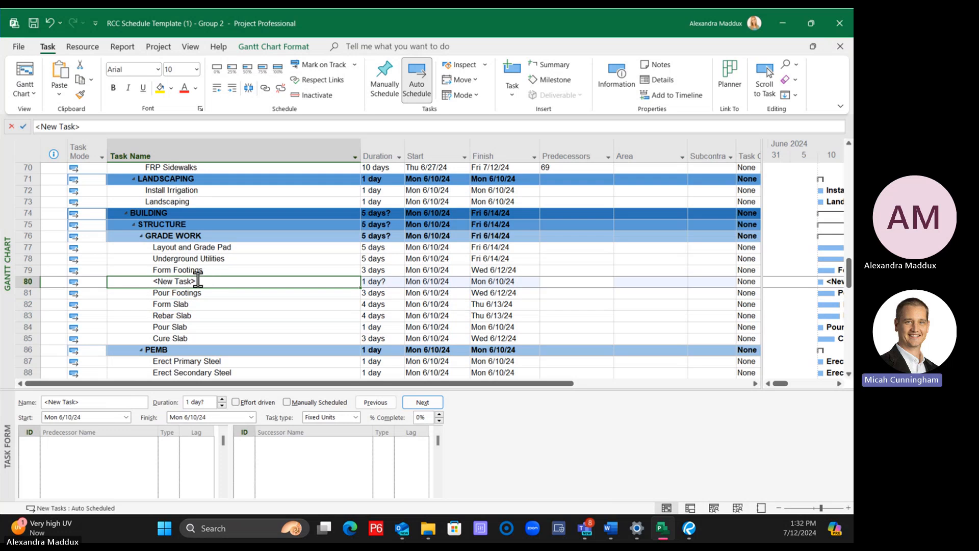
{"action": "left_click", "coordinate": [27, 281]}
{"action": "right_click", "coordinate": [26, 283]}
{"action": "left_click", "coordinate": [56, 342]}
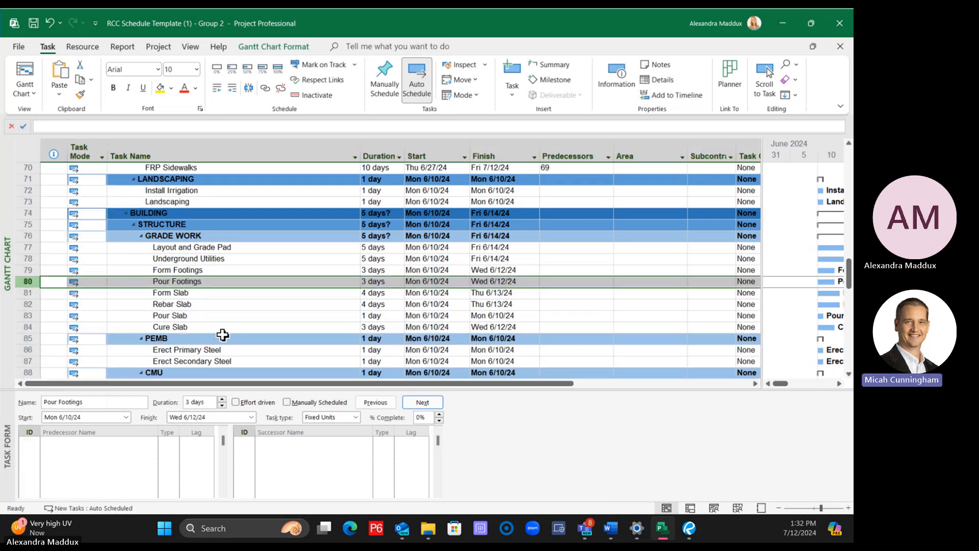
{"action": "left_click", "coordinate": [223, 334]}
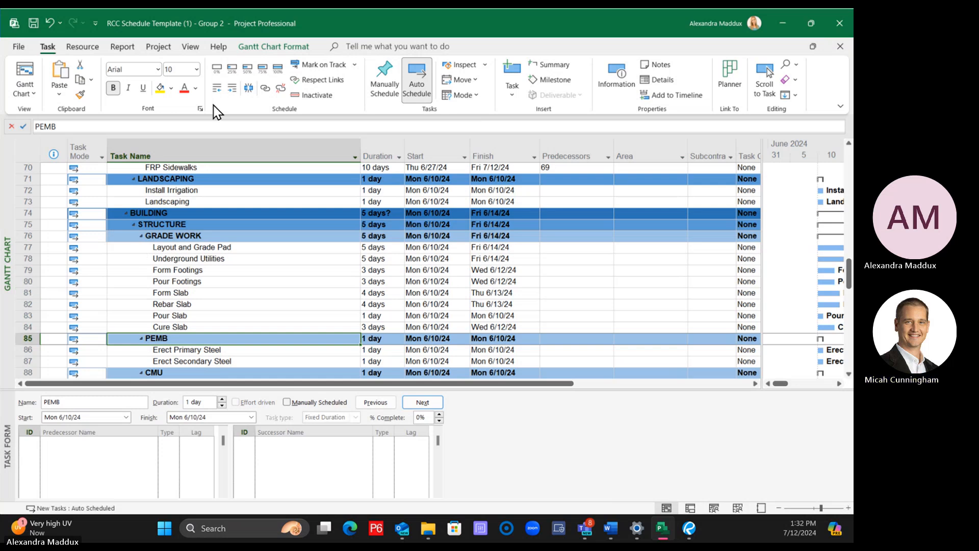
{"action": "left_click", "coordinate": [235, 292]}
{"action": "left_click", "coordinate": [219, 338]}
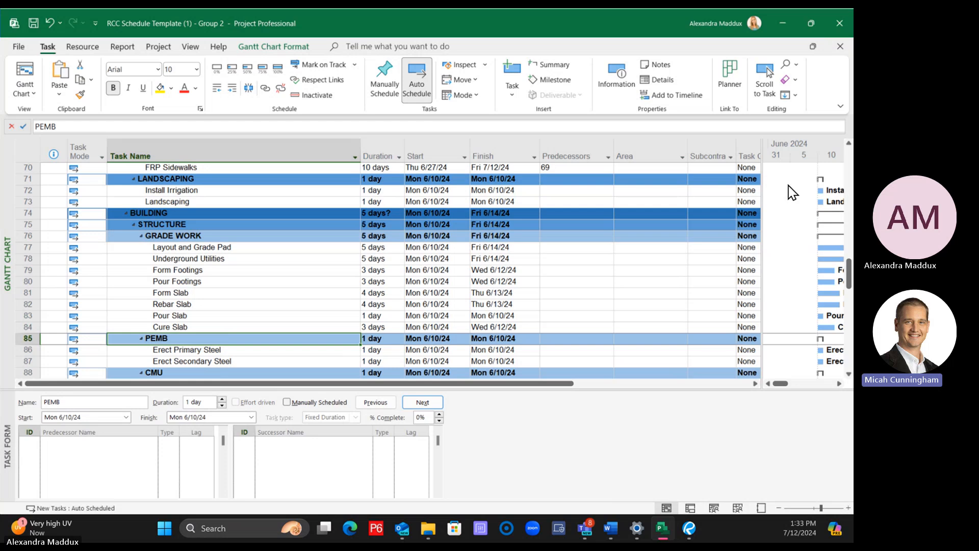
{"action": "left_click", "coordinate": [276, 47]}
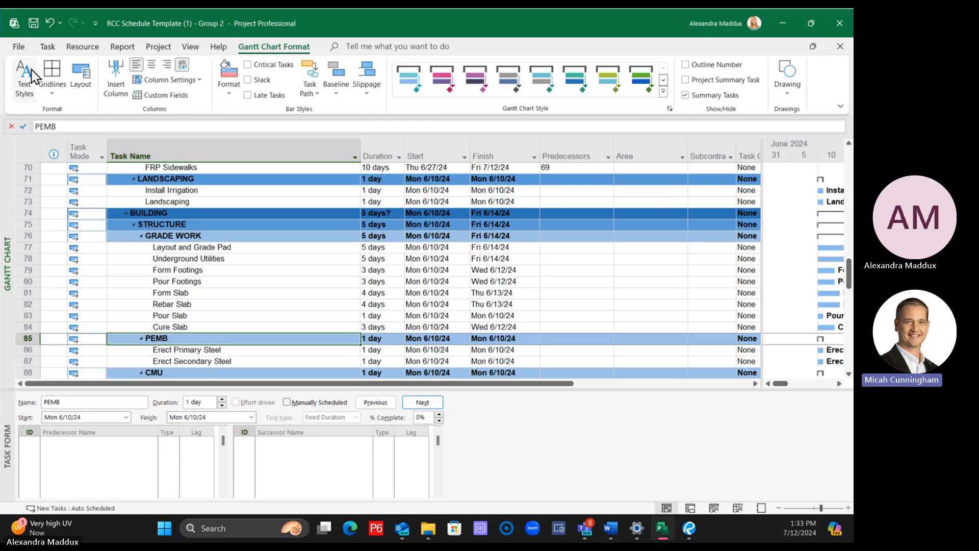
{"action": "left_click", "coordinate": [284, 302]}
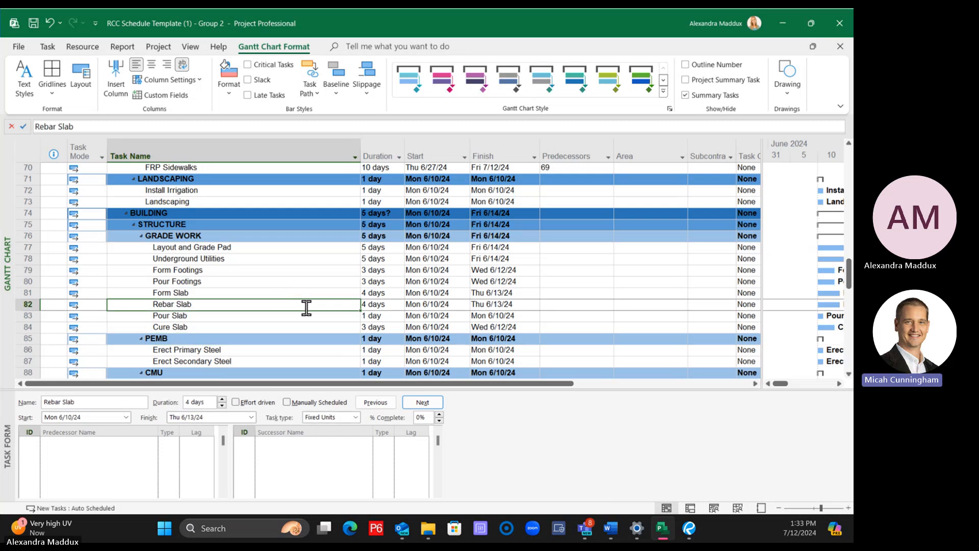
Insert a blank test task above Form Footings to check its formatting, and delete it again
{"action": "right_click", "coordinate": [19, 271]}
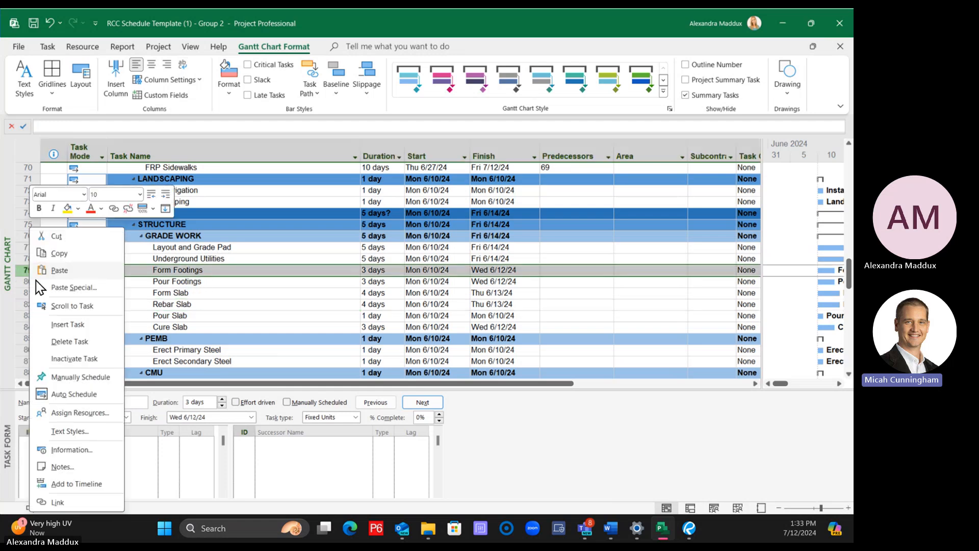
{"action": "left_click", "coordinate": [67, 324]}
{"action": "left_click", "coordinate": [181, 282]}
{"action": "left_click", "coordinate": [191, 269]}
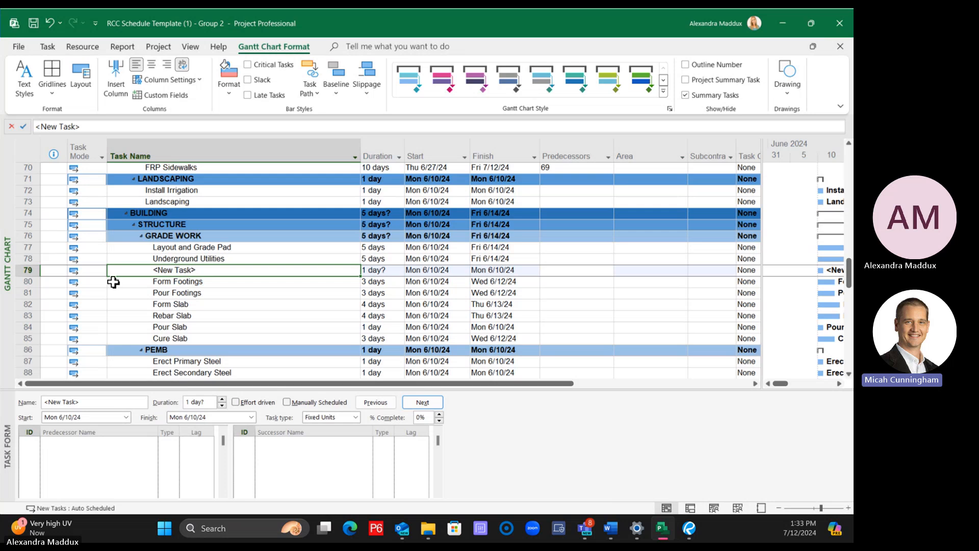
{"action": "right_click", "coordinate": [33, 271]}
{"action": "left_click", "coordinate": [67, 338]}
{"action": "left_click", "coordinate": [194, 305]}
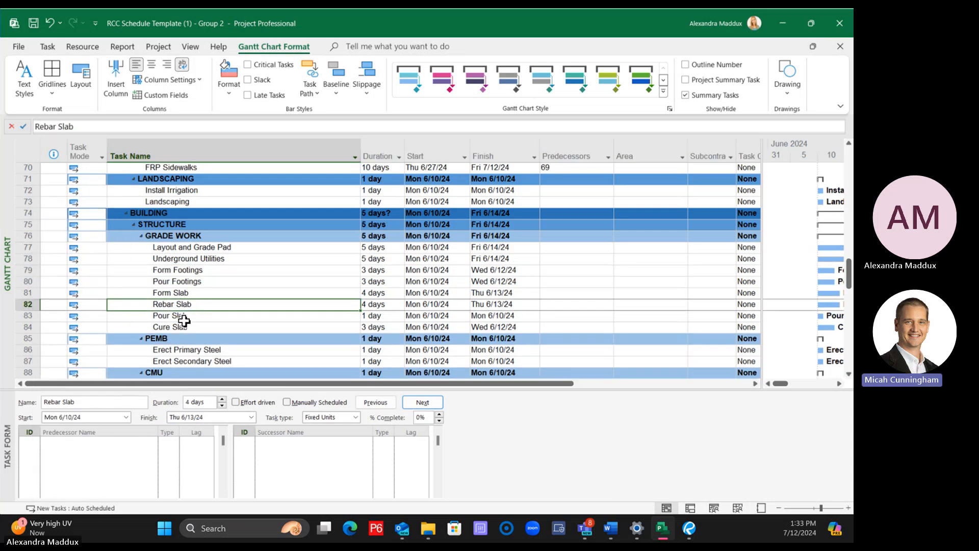
{"action": "left_click", "coordinate": [319, 340]}
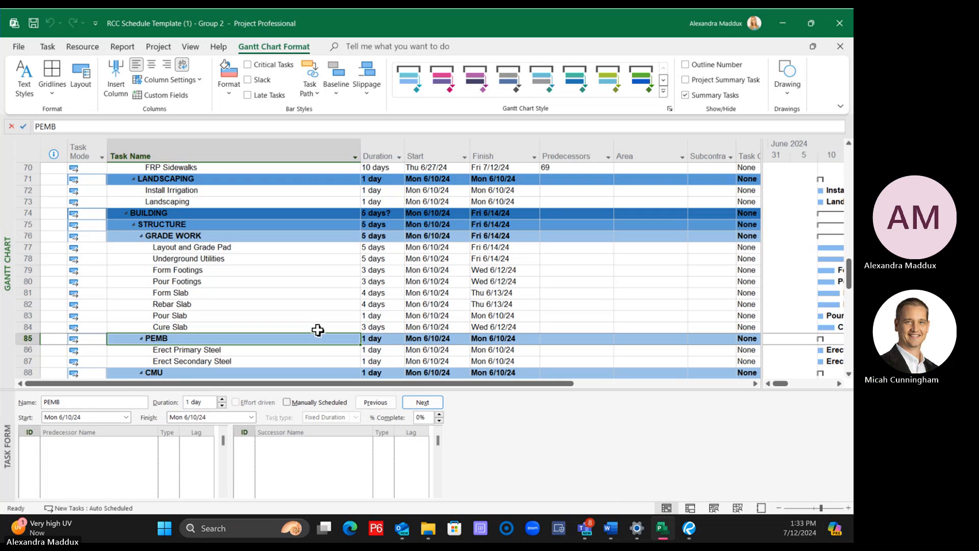
{"action": "scroll", "coordinate": [317, 330], "scroll_direction": "up", "scroll_amount": 1}
{"action": "scroll", "coordinate": [317, 330], "scroll_direction": "down", "scroll_amount": 1}
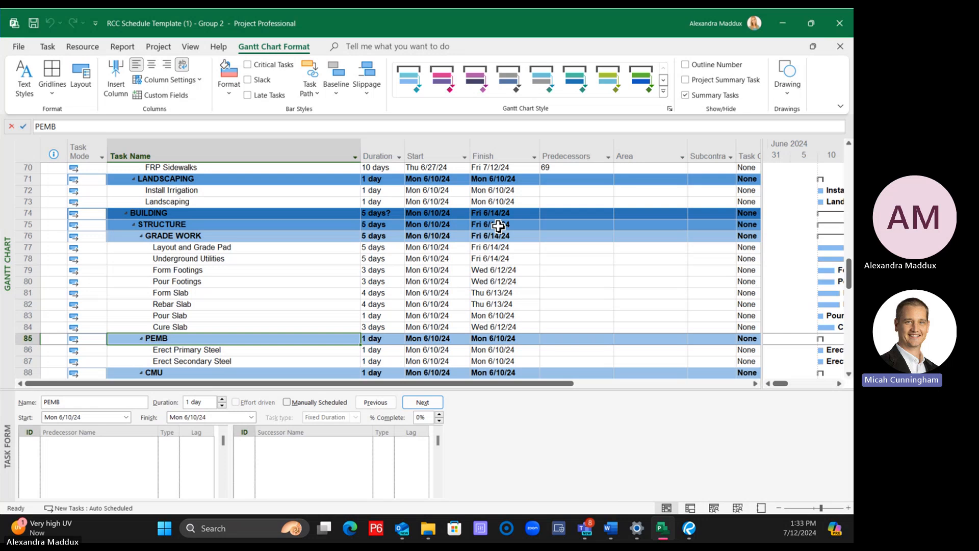
Insert a Successors column between the Predecessors and Area columns
{"action": "left_click", "coordinate": [571, 140]}
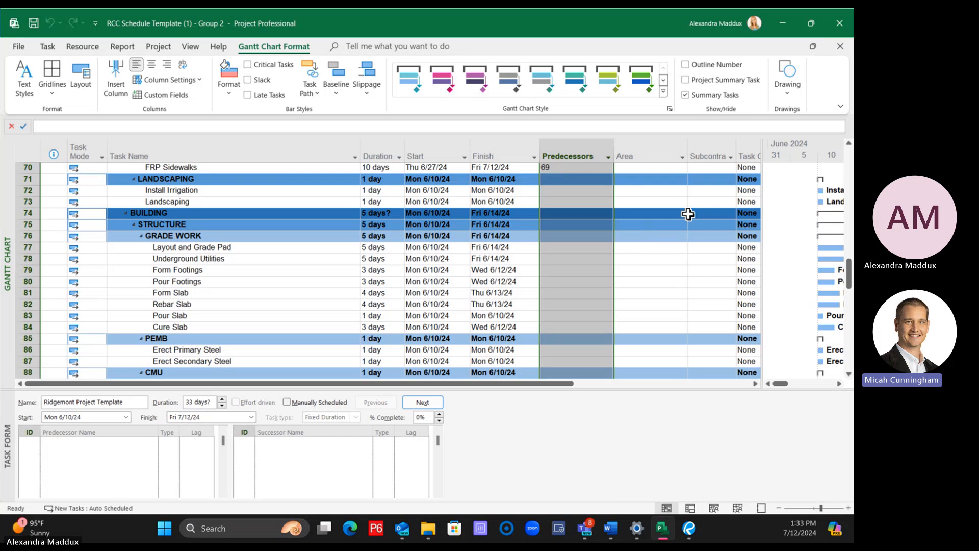
{"action": "right_click", "coordinate": [634, 148]}
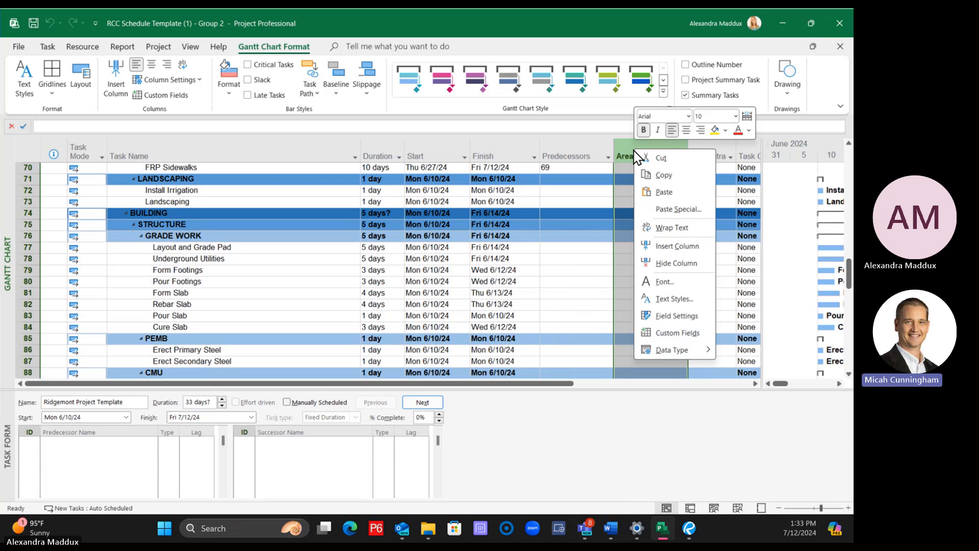
{"action": "left_click", "coordinate": [676, 247]}
{"action": "type", "text": "successors"}
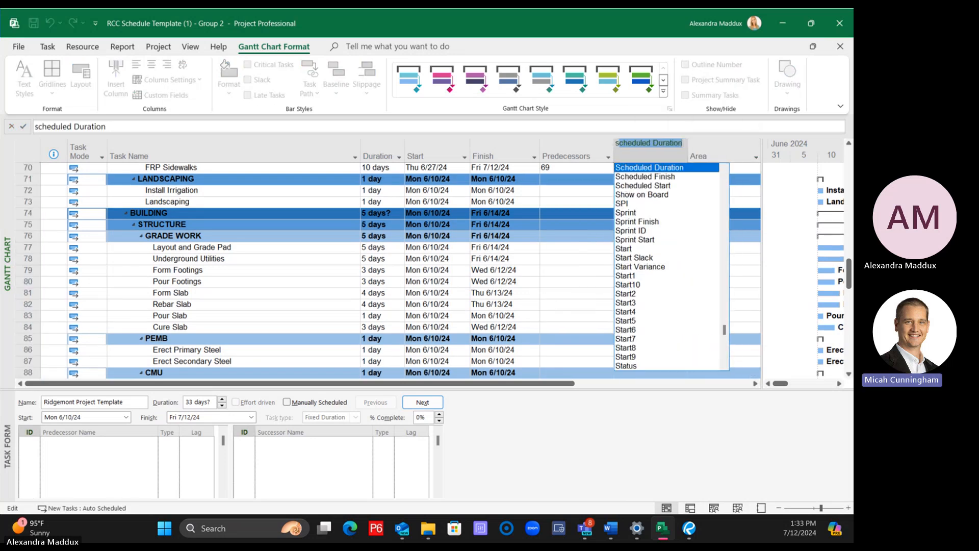
{"action": "key", "text": "Return"}
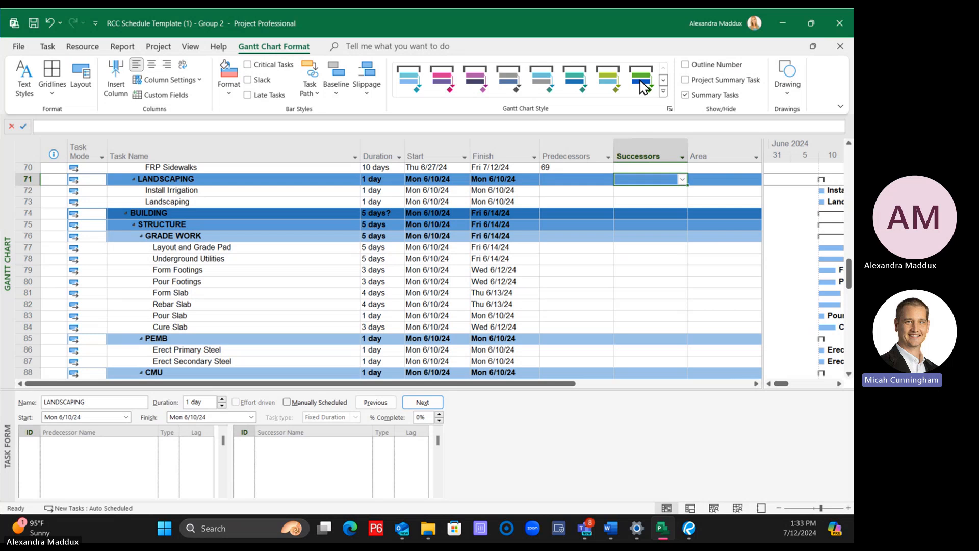
Hide the newly inserted Successors column
{"action": "right_click", "coordinate": [645, 151]}
{"action": "left_click", "coordinate": [687, 256]}
{"action": "left_click", "coordinate": [564, 203]}
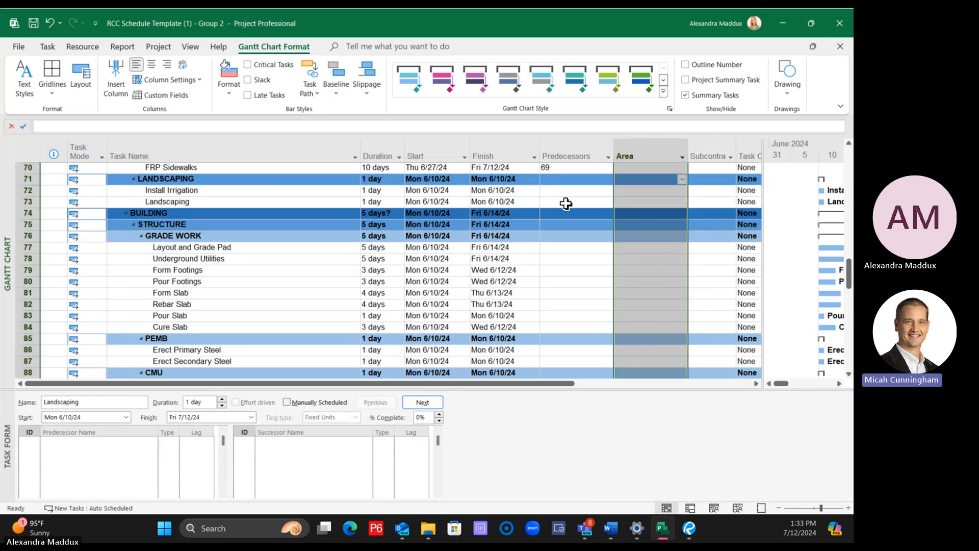
Insert the Successors column again directly before the Area column
{"action": "right_click", "coordinate": [630, 146]}
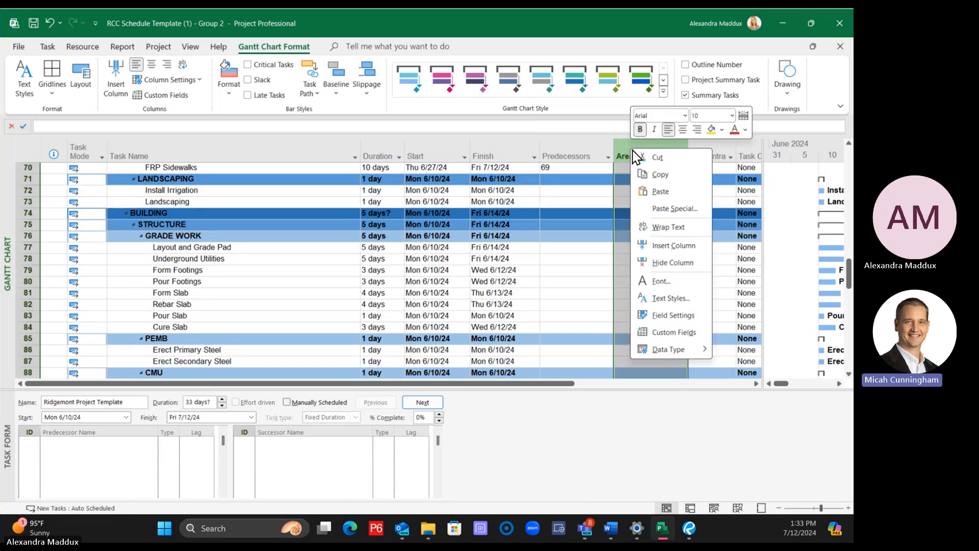
{"action": "left_click", "coordinate": [673, 245]}
{"action": "type", "text": "successors"}
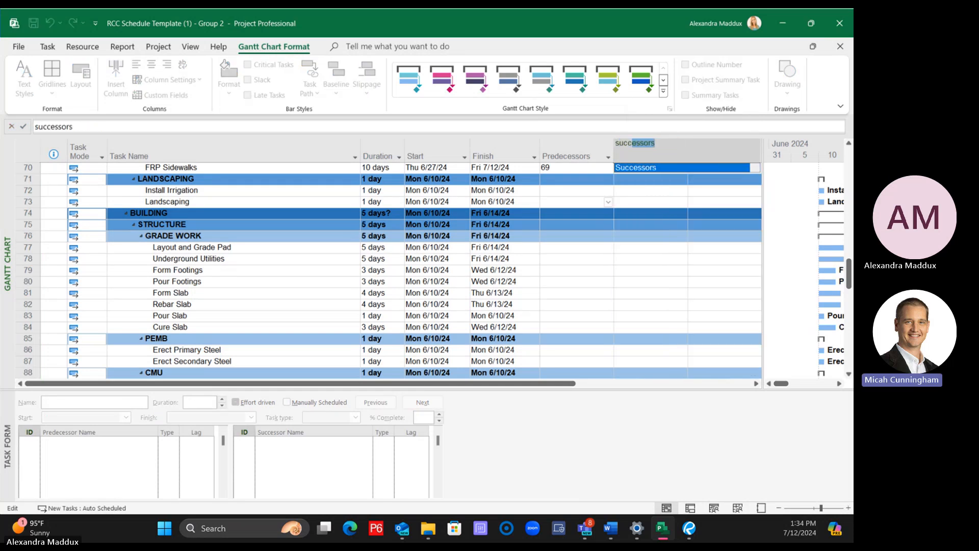
{"action": "key", "text": "Return"}
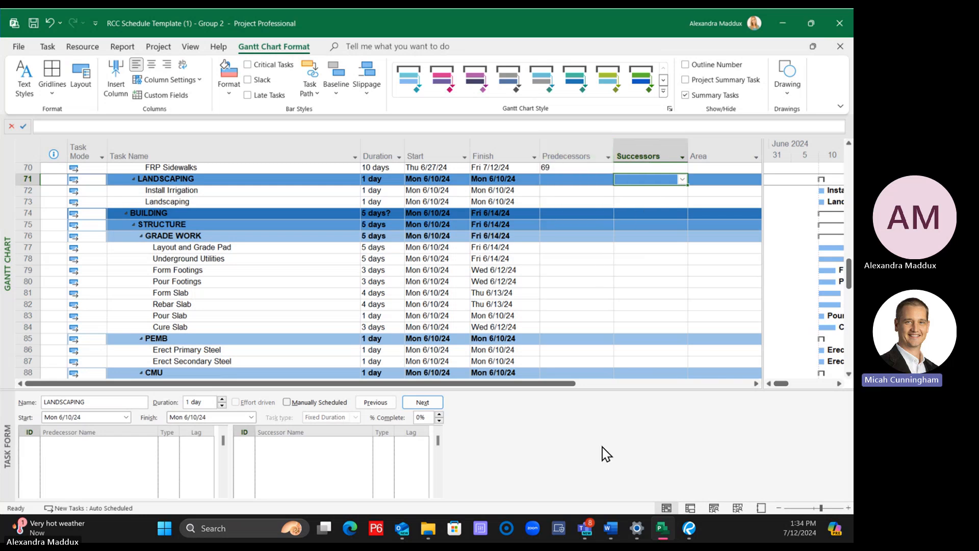
{"action": "left_click_drag", "start_coordinate": [559, 384], "coordinate": [767, 361]}
{"action": "left_click", "coordinate": [669, 153]}
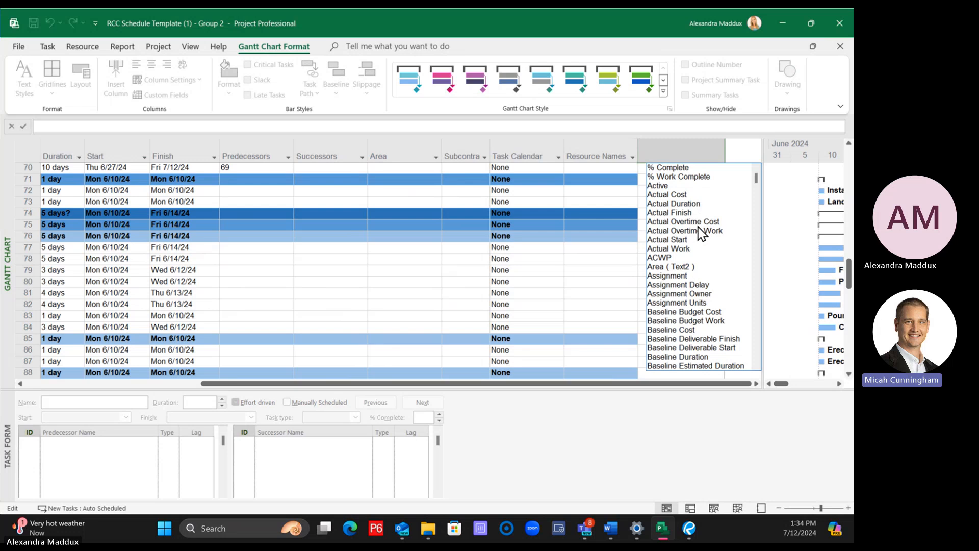
{"action": "type", "text": "su"}
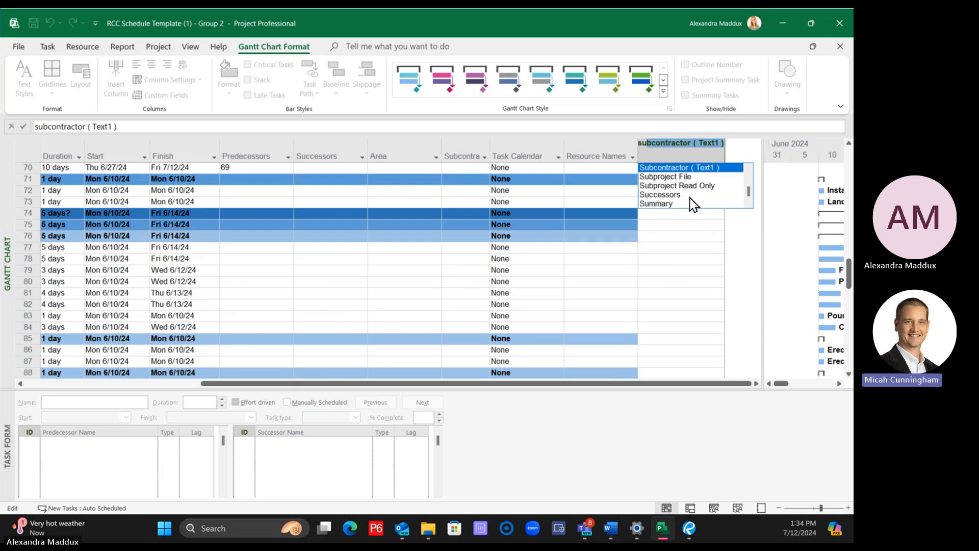
{"action": "key", "text": "Escape"}
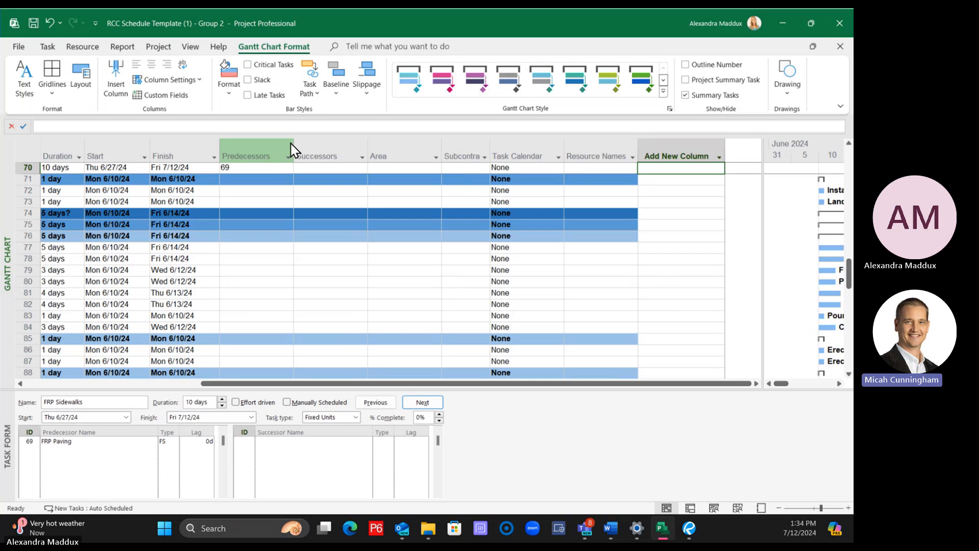
Move the Successors column to the end of the table, after Resource Names
{"action": "left_click", "coordinate": [323, 151]}
{"action": "left_click_drag", "start_coordinate": [323, 150], "coordinate": [638, 159]}
{"action": "left_click", "coordinate": [600, 280]}
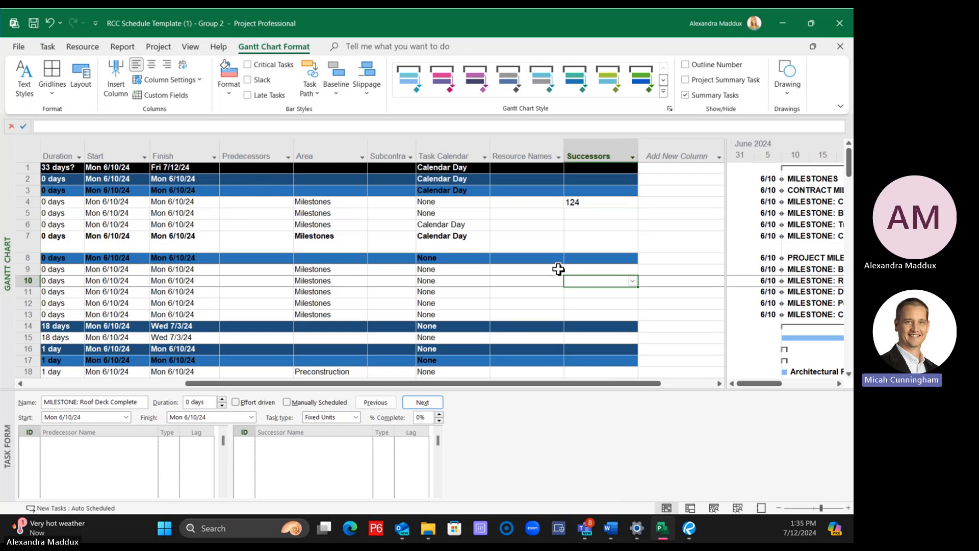
Move the Successors column from the end of the table back between Predecessors and Area
{"action": "left_click", "coordinate": [600, 149]}
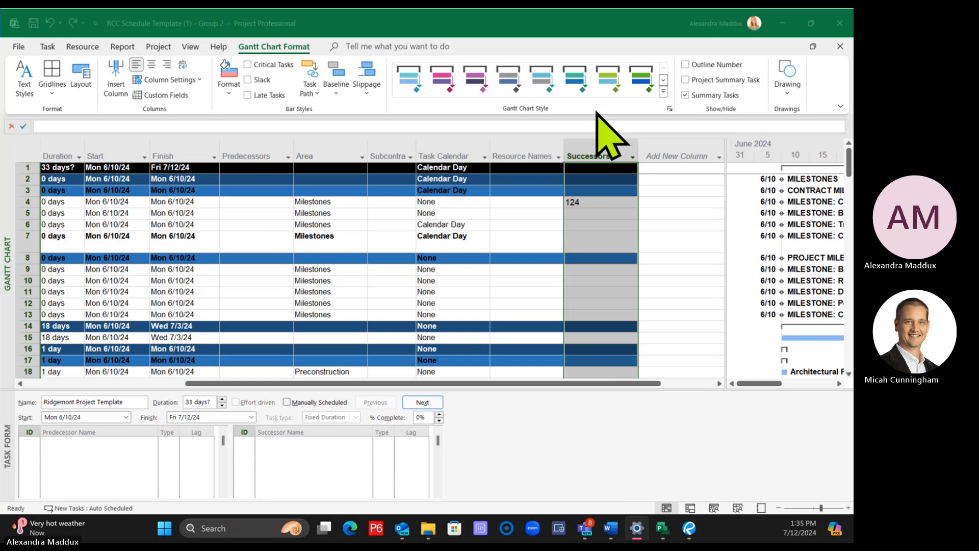
{"action": "left_click", "coordinate": [538, 191]}
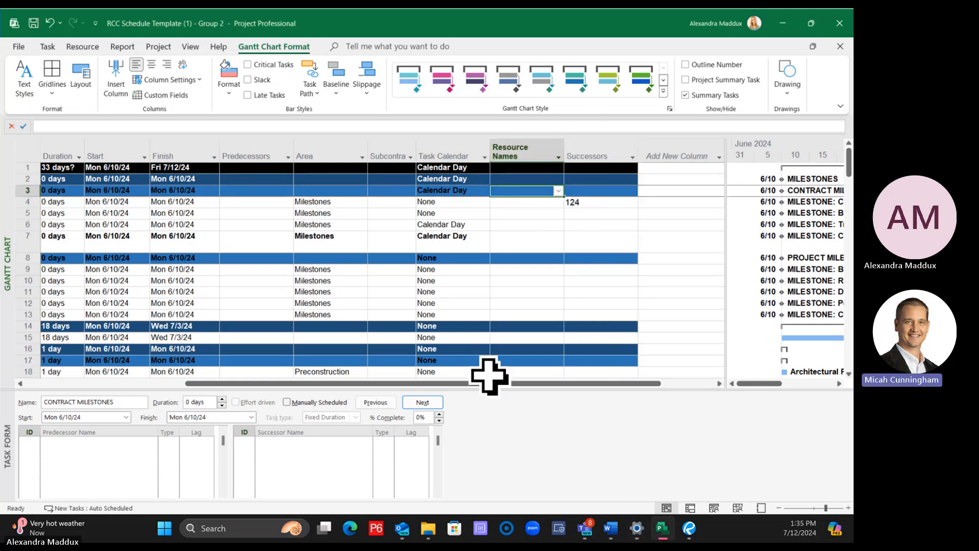
{"action": "left_click_drag", "start_coordinate": [487, 383], "coordinate": [533, 380]}
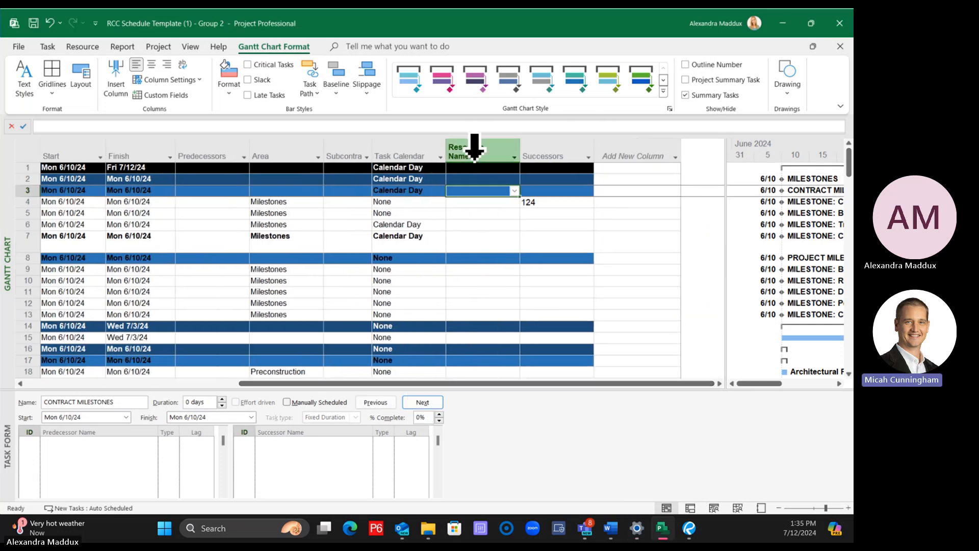
{"action": "left_click", "coordinate": [560, 152]}
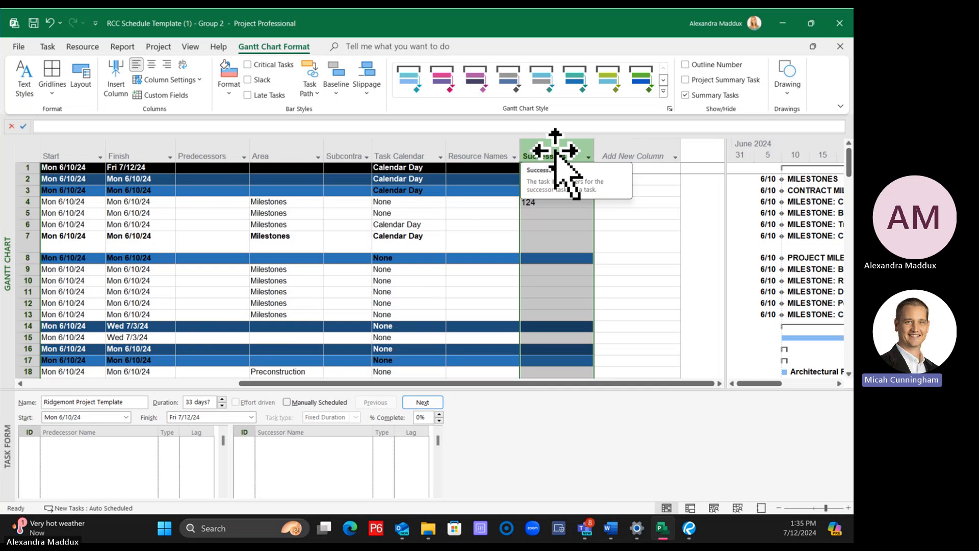
{"action": "left_click_drag", "start_coordinate": [386, 155], "coordinate": [245, 145]}
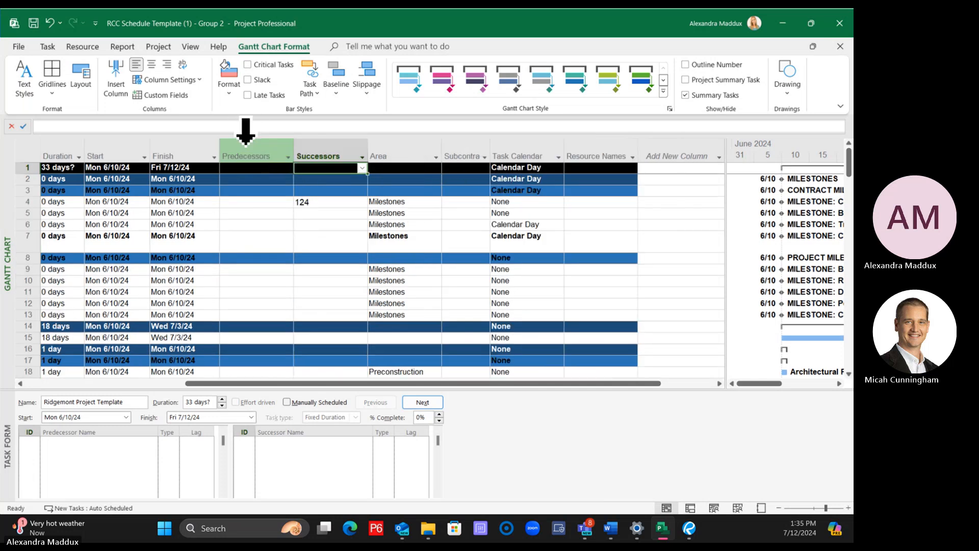
Move the Successors column in front of Task Calendar and return it to its place beside Predecessors
{"action": "left_click", "coordinate": [325, 148]}
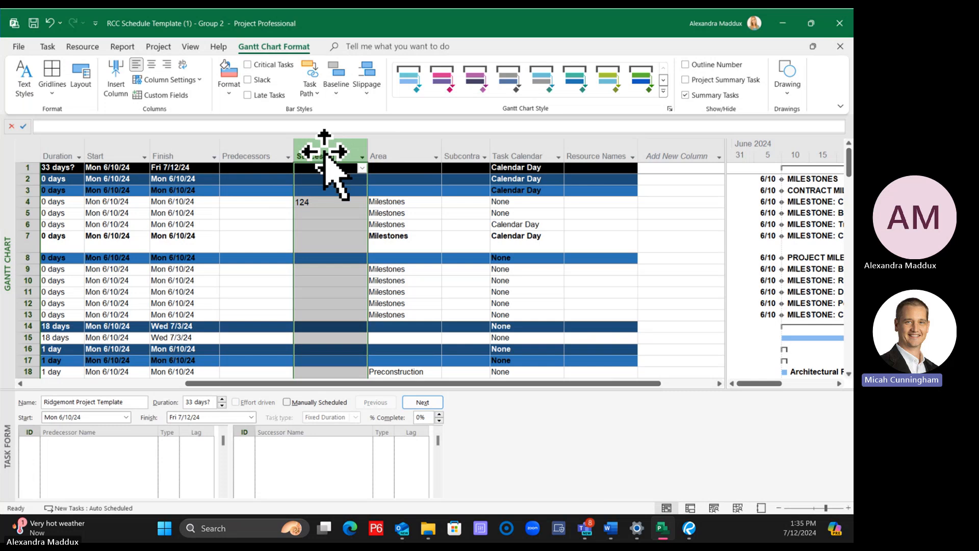
{"action": "left_click_drag", "start_coordinate": [324, 151], "coordinate": [470, 178]}
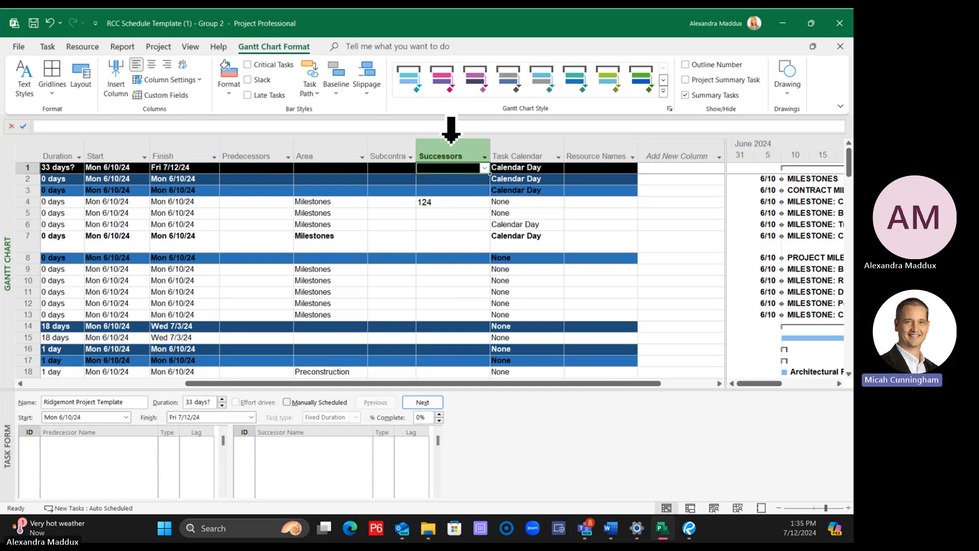
{"action": "left_click", "coordinate": [448, 148]}
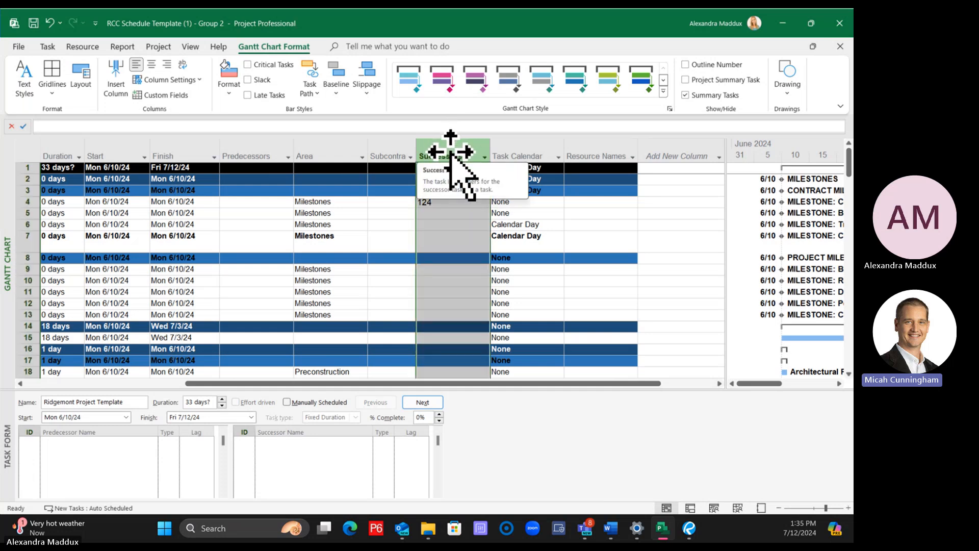
{"action": "left_click_drag", "start_coordinate": [451, 152], "coordinate": [291, 158]}
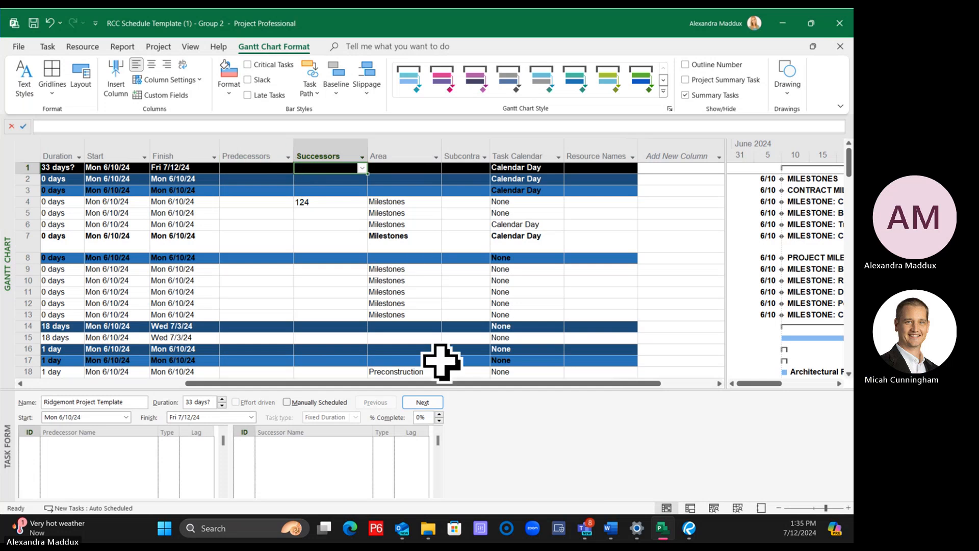
Examine the successor entry of the Construction NTP milestone
{"action": "left_click_drag", "start_coordinate": [438, 384], "coordinate": [260, 382]}
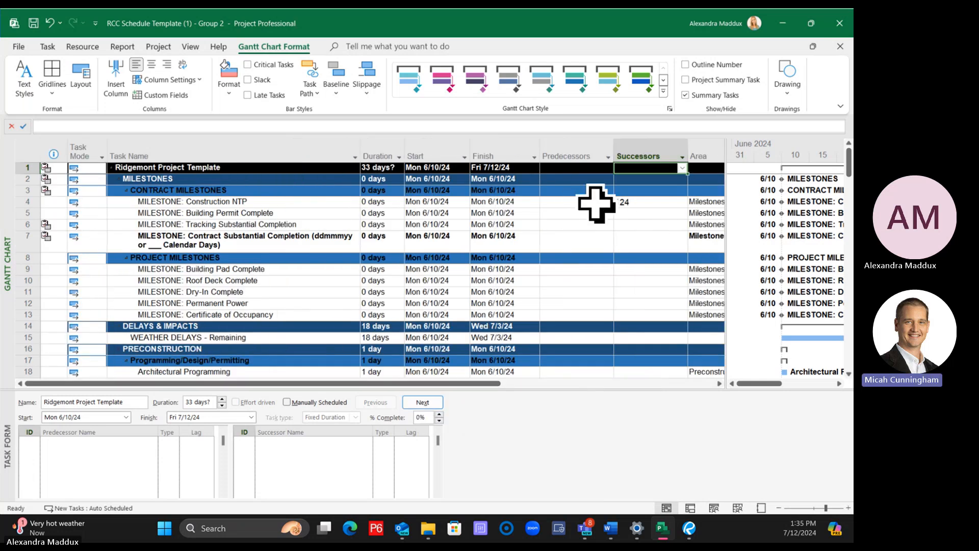
{"action": "left_click", "coordinate": [649, 202]}
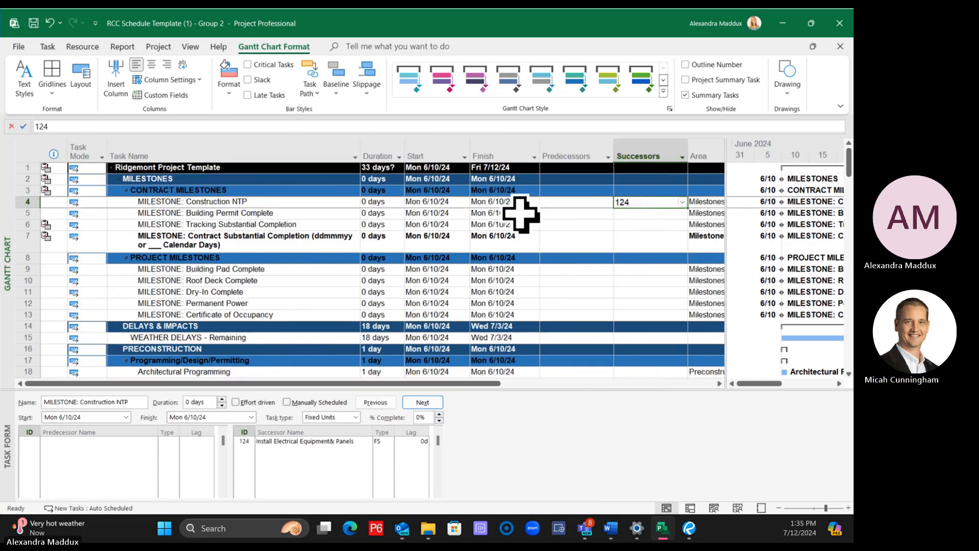
Link Layout and Grade Pad to Underground Utilities in the GRADE WORK group as a finish-to-start dependency
{"action": "scroll", "coordinate": [592, 282], "scroll_direction": "down", "scroll_amount": 14}
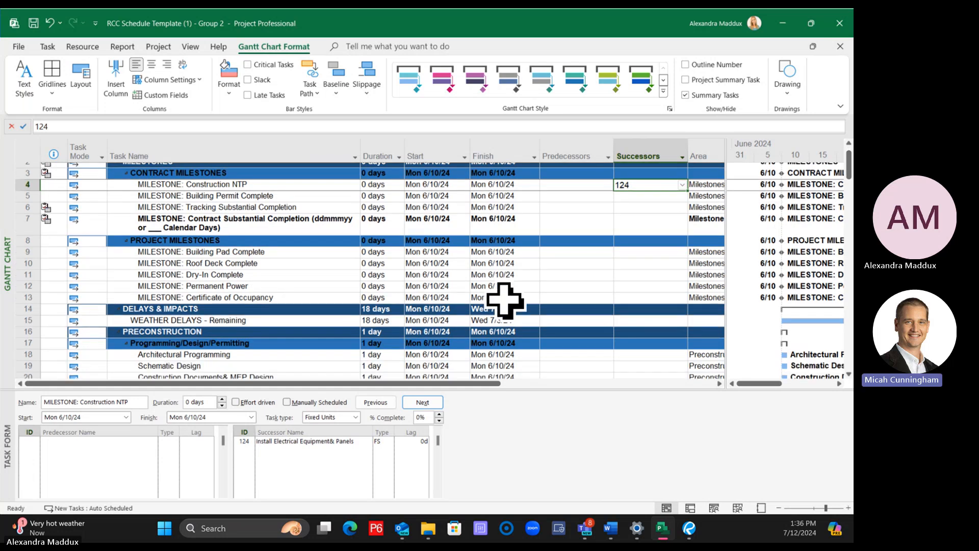
{"action": "scroll", "coordinate": [357, 301], "scroll_direction": "down", "scroll_amount": 9}
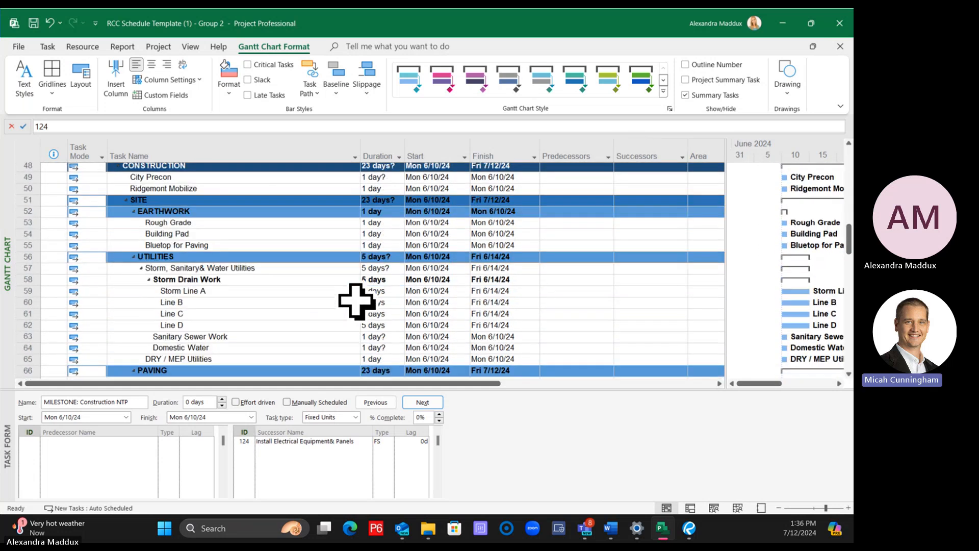
{"action": "scroll", "coordinate": [366, 290], "scroll_direction": "down", "scroll_amount": 2}
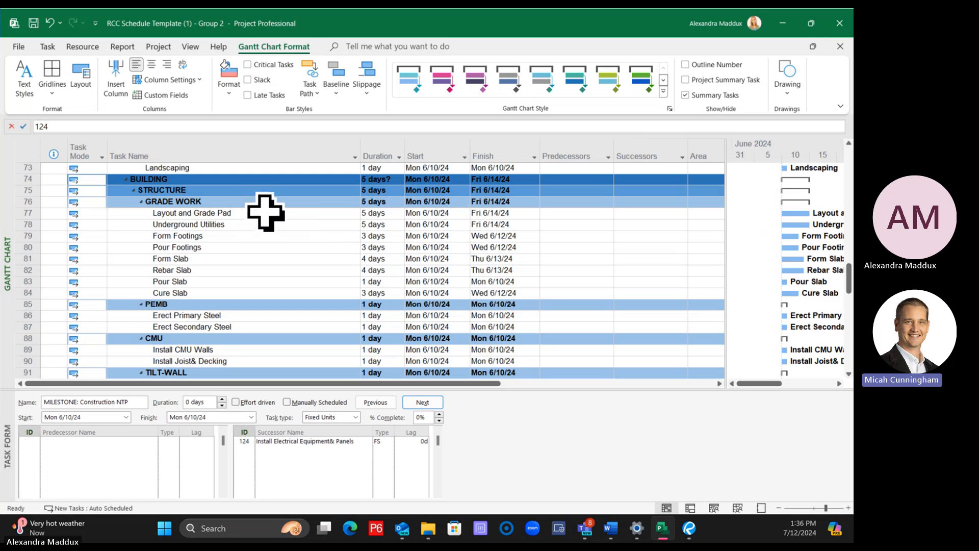
{"action": "left_click", "coordinate": [47, 47]}
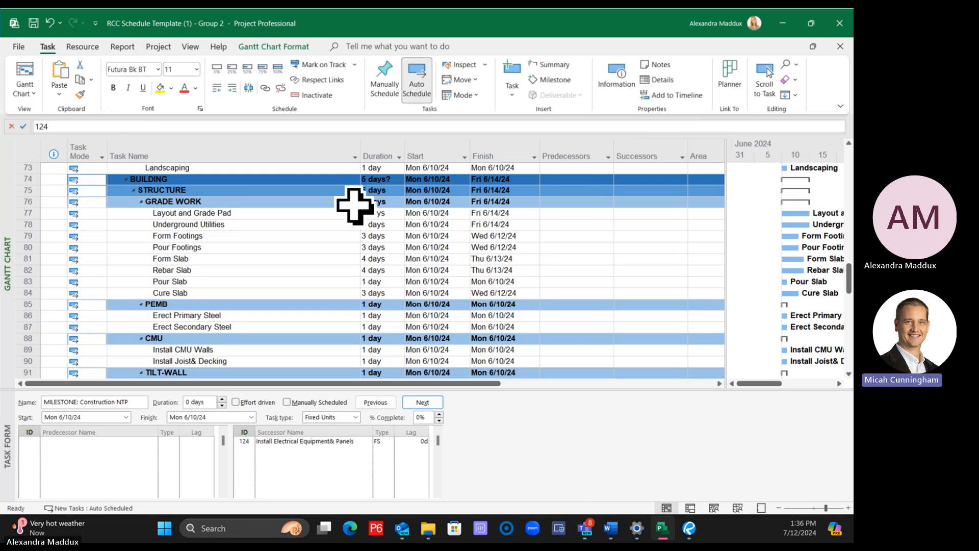
{"action": "left_click", "coordinate": [251, 212]}
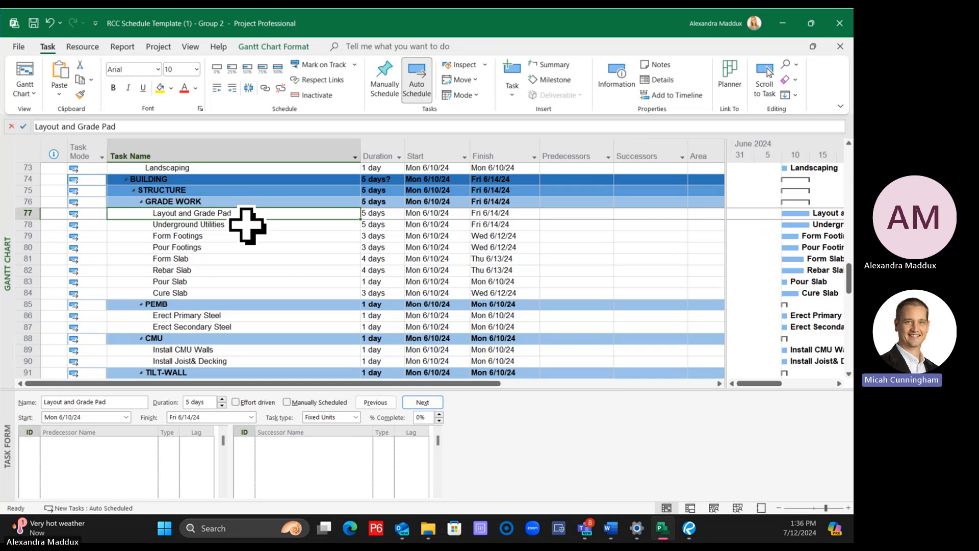
{"action": "left_click", "coordinate": [247, 225]}
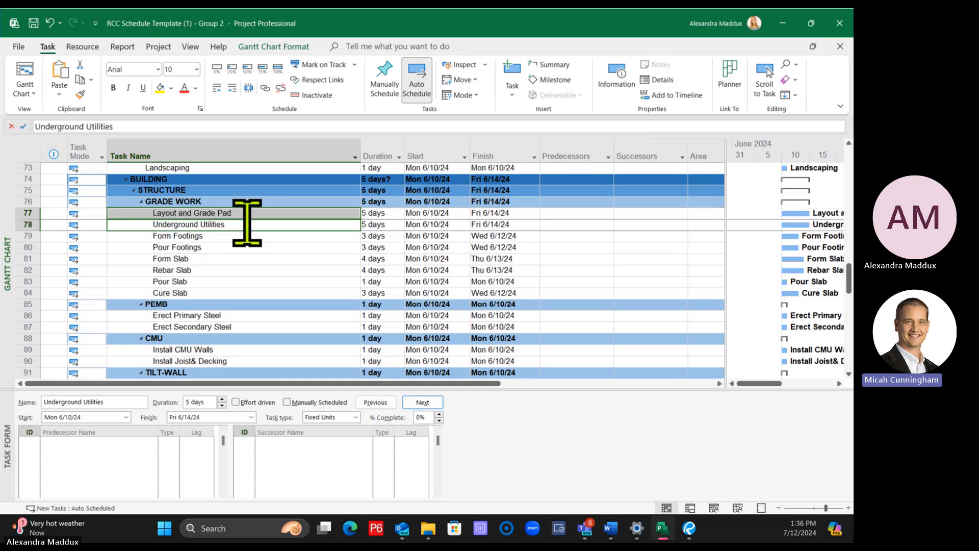
{"action": "left_click", "coordinate": [236, 212]}
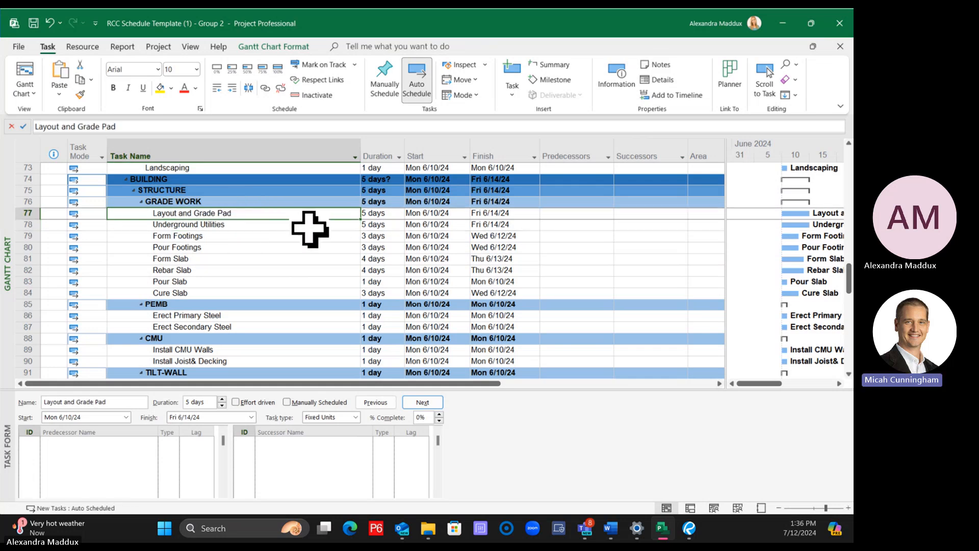
{"action": "left_click", "coordinate": [249, 224], "text": "shift"}
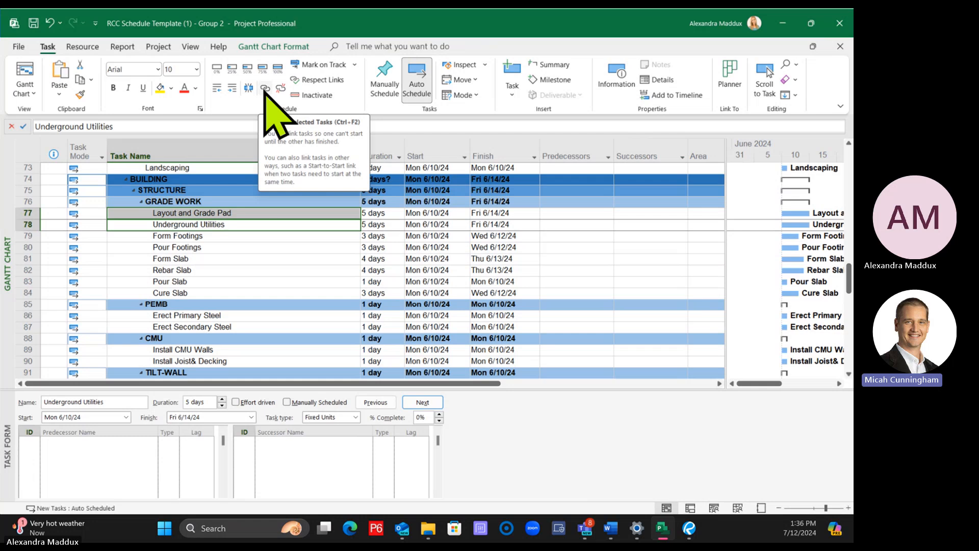
{"action": "left_click", "coordinate": [265, 88]}
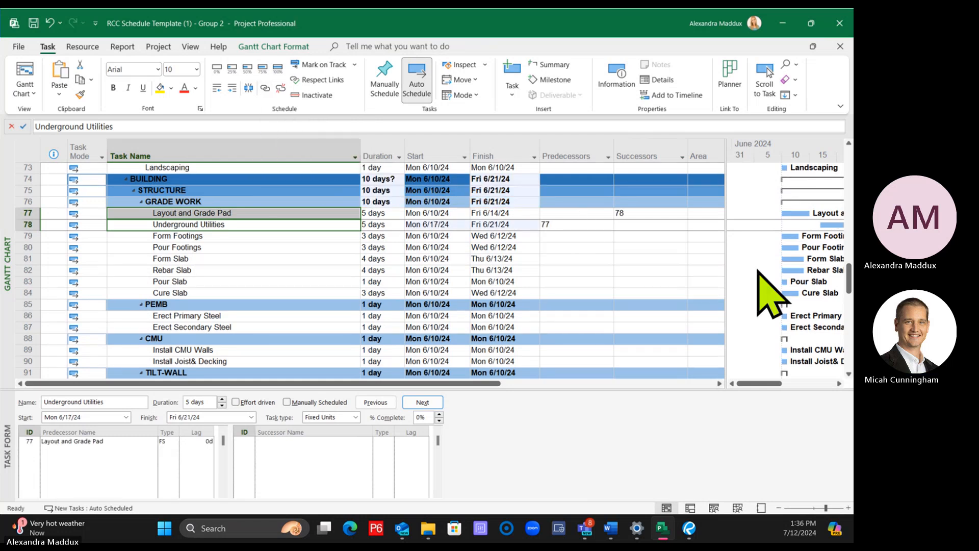
Widen the Gantt chart area so that the visible part of the table ends at the Successors column
{"action": "left_click_drag", "start_coordinate": [726, 250], "coordinate": [698, 250]}
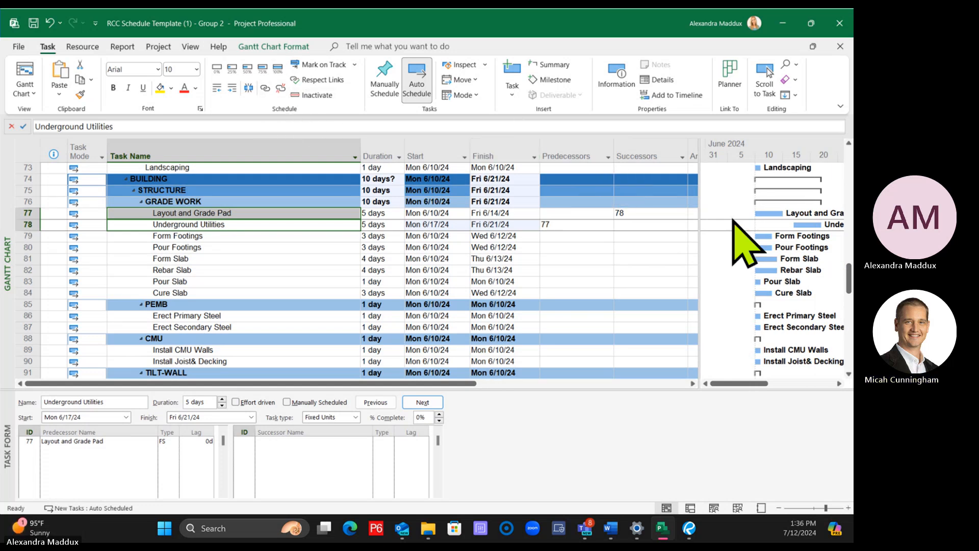
{"action": "left_click_drag", "start_coordinate": [699, 201], "coordinate": [693, 202]}
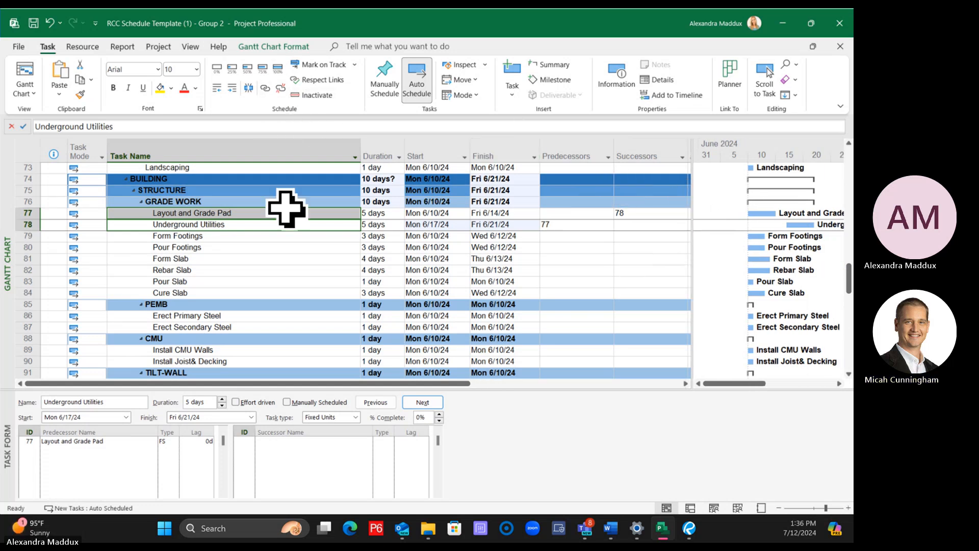
Hide the Indicators column and widen the Gantt chart area by narrowing the visible table toward the Successors column
{"action": "right_click", "coordinate": [54, 148]}
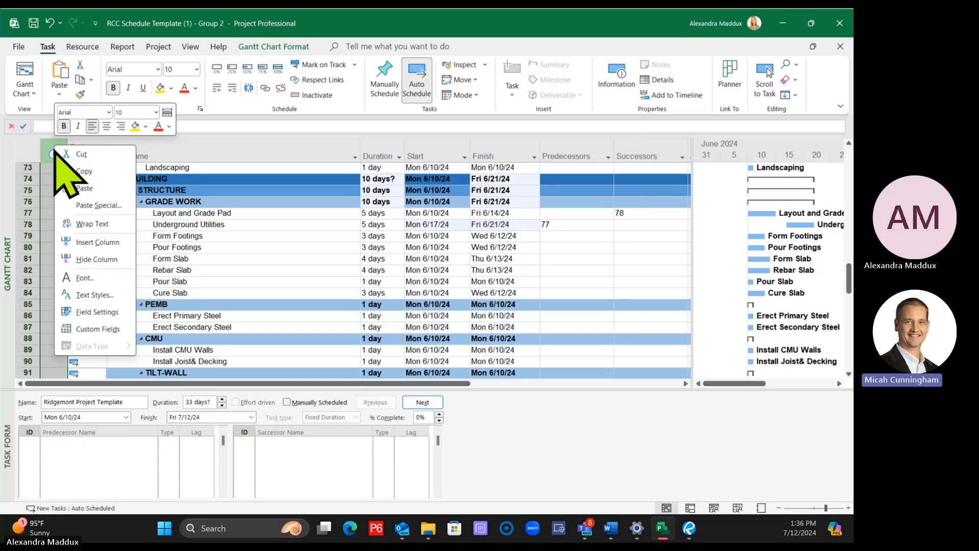
{"action": "left_click", "coordinate": [96, 252]}
{"action": "left_click", "coordinate": [566, 281]}
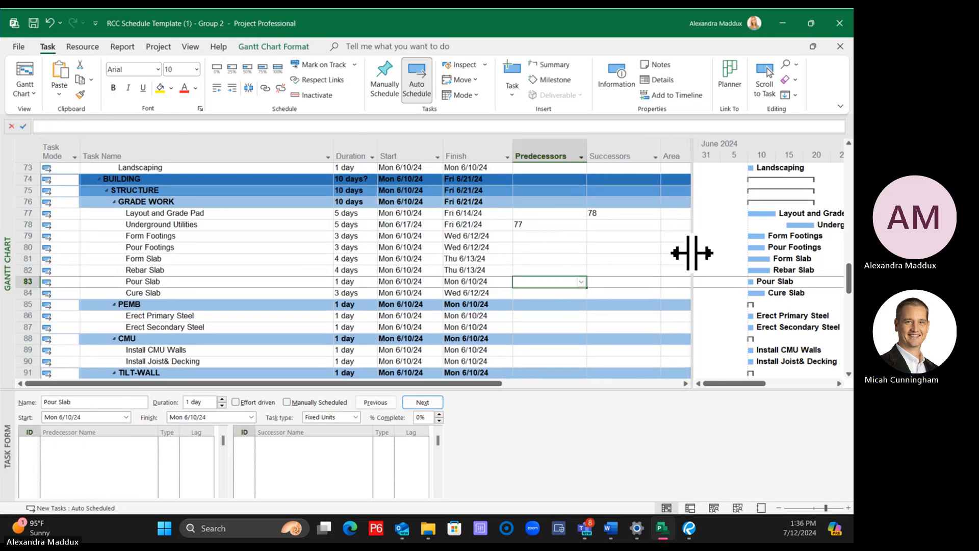
{"action": "left_click_drag", "start_coordinate": [690, 254], "coordinate": [667, 251]}
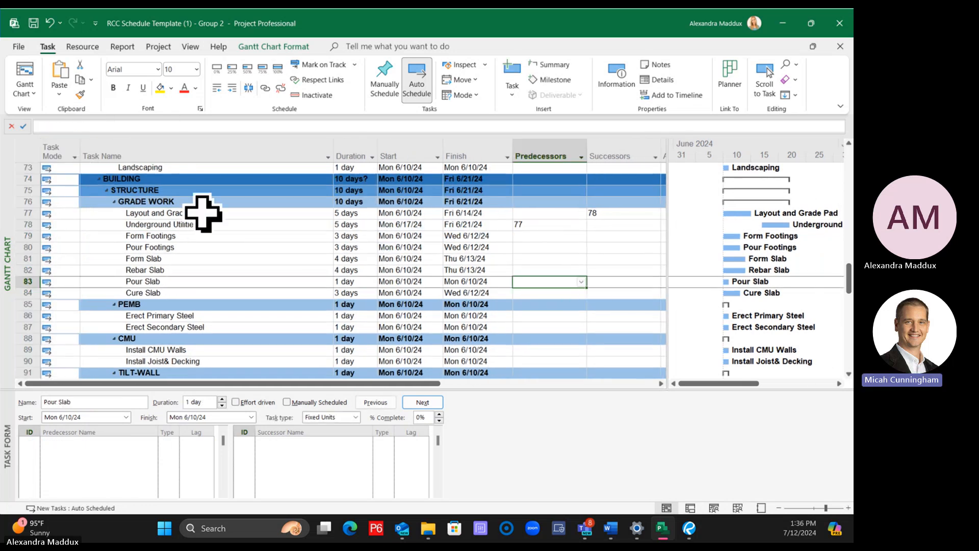
Clear the predecessor of Underground Utilities and link Layout and Grade Pad to it again as a finish-to-start dependency
{"action": "left_click", "coordinate": [541, 224]}
{"action": "key", "text": "Delete"}
{"action": "left_click", "coordinate": [477, 258]}
{"action": "left_click", "coordinate": [181, 210]}
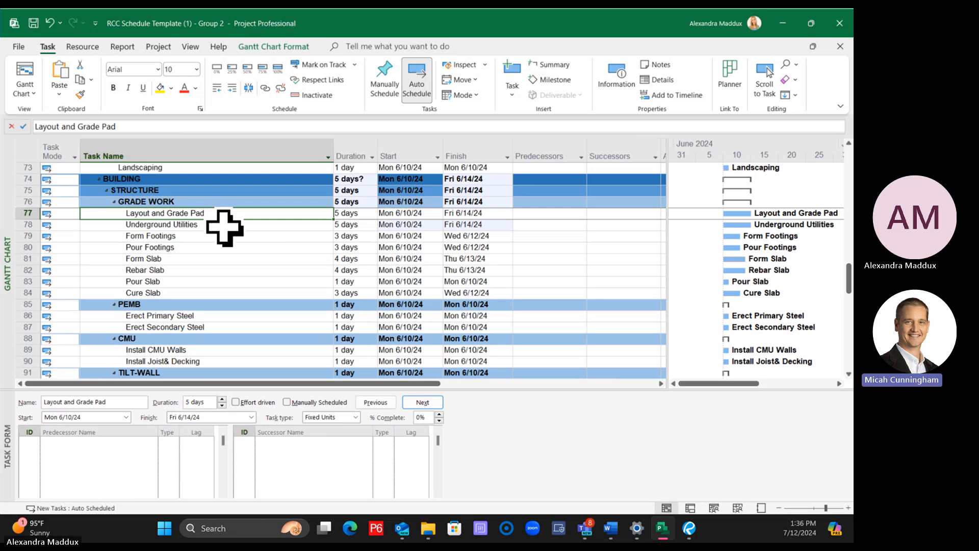
{"action": "left_click", "coordinate": [223, 226], "text": "ctrl"}
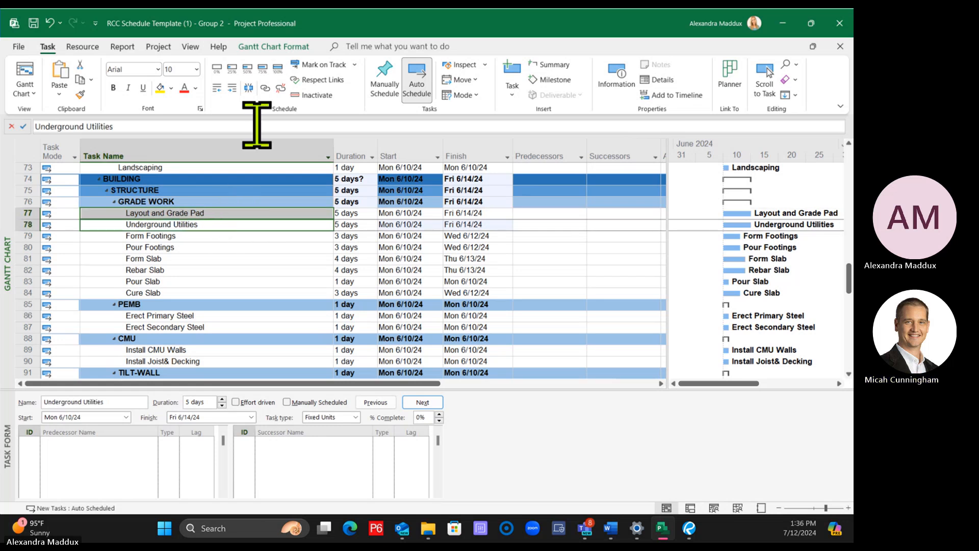
{"action": "left_click", "coordinate": [263, 89]}
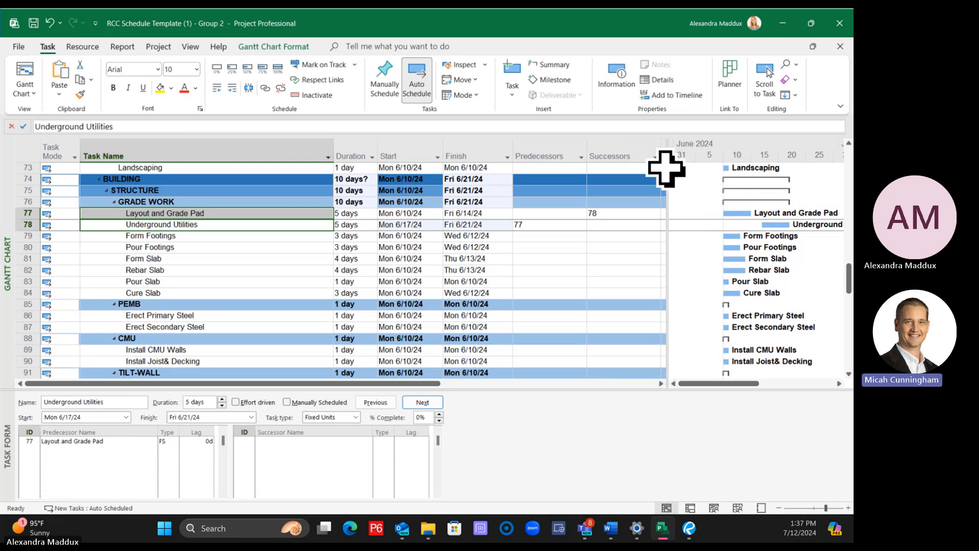
Widen the Gantt chart area further so that the visible table ends exactly at the Successors column
{"action": "left_click_drag", "start_coordinate": [667, 167], "coordinate": [642, 164]}
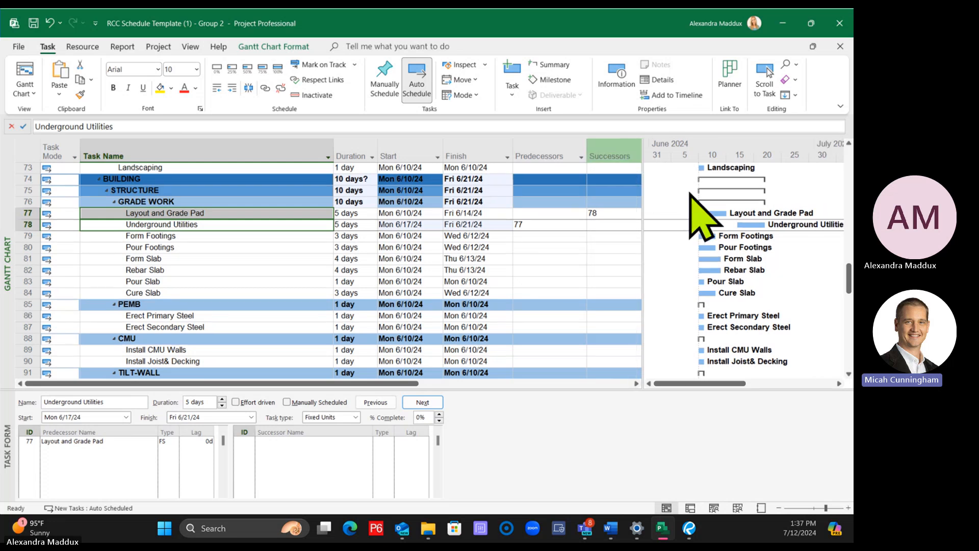
{"action": "right_click", "coordinate": [662, 190]}
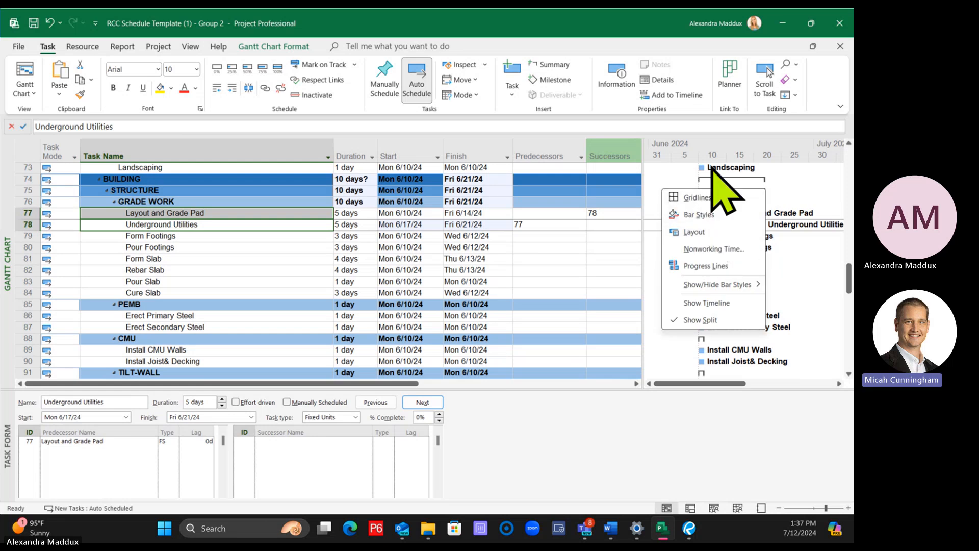
{"action": "left_click", "coordinate": [796, 245]}
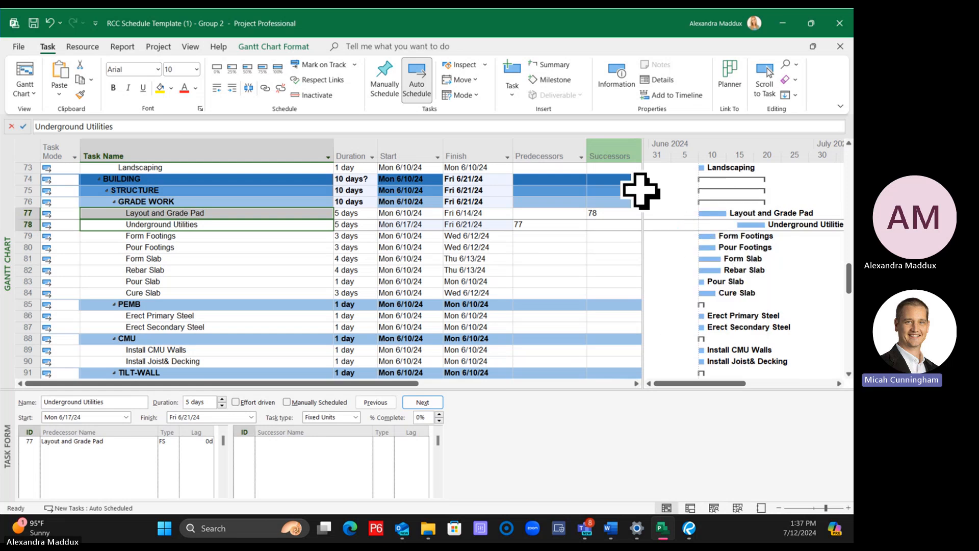
Show link lines in the Gantt chart layout, using the third style that runs down onto the successor bar
{"action": "right_click", "coordinate": [662, 188]}
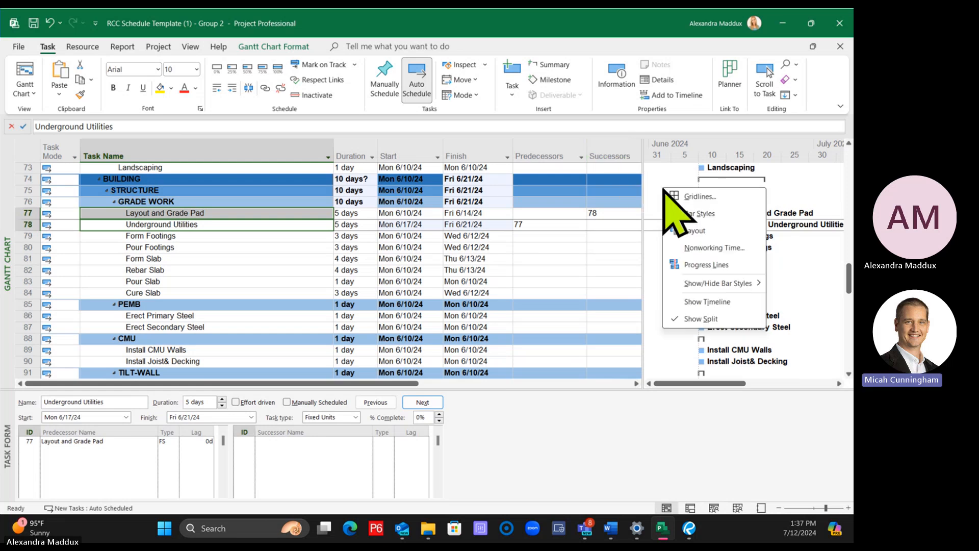
{"action": "left_click", "coordinate": [700, 234]}
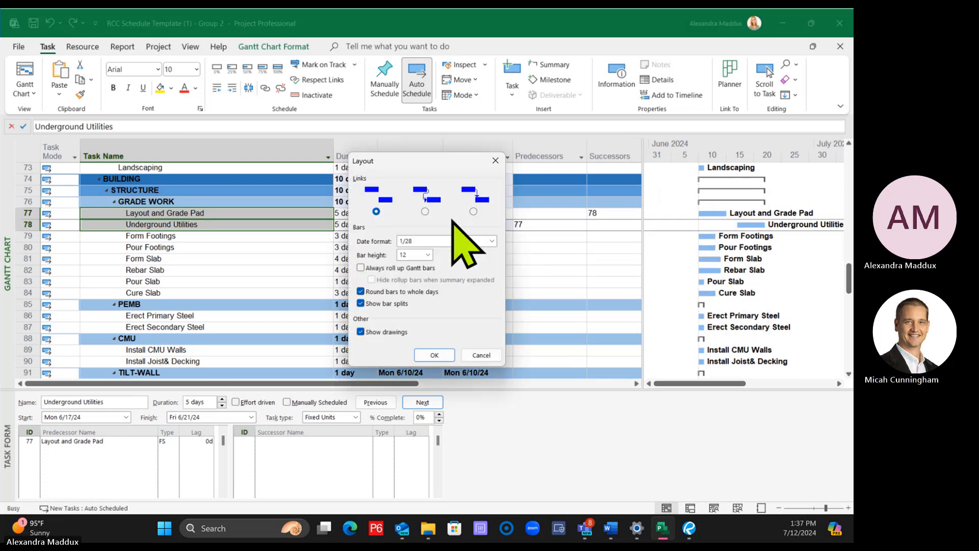
{"action": "left_click", "coordinate": [425, 211]}
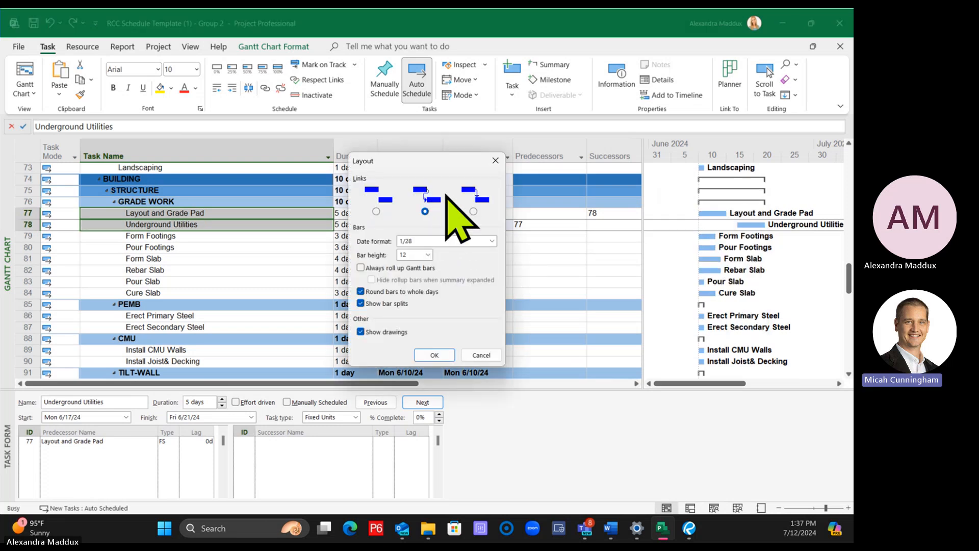
{"action": "left_click", "coordinate": [474, 211]}
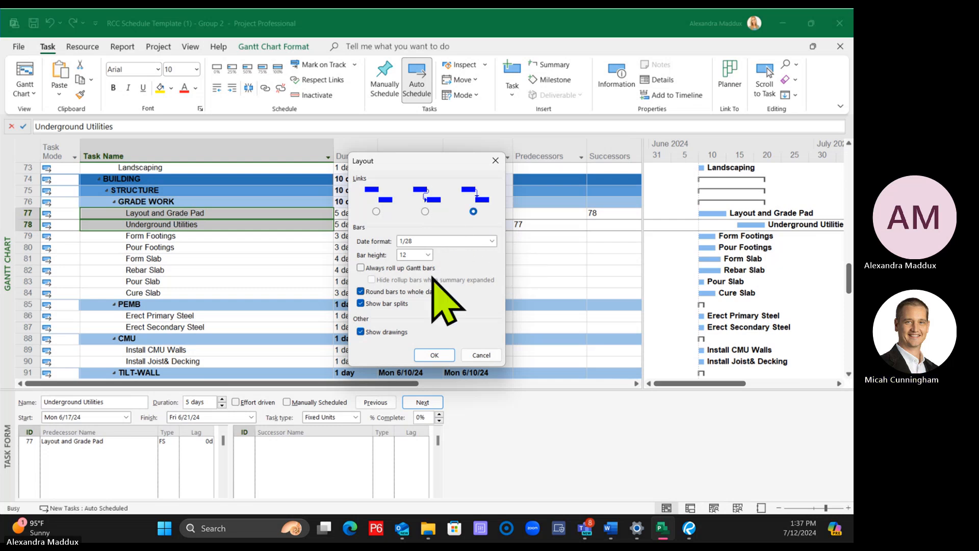
{"action": "left_click", "coordinate": [434, 356]}
Set the Gantt chart's link lines to the second style, which bends into the start of the successor bar
{"action": "right_click", "coordinate": [677, 246]}
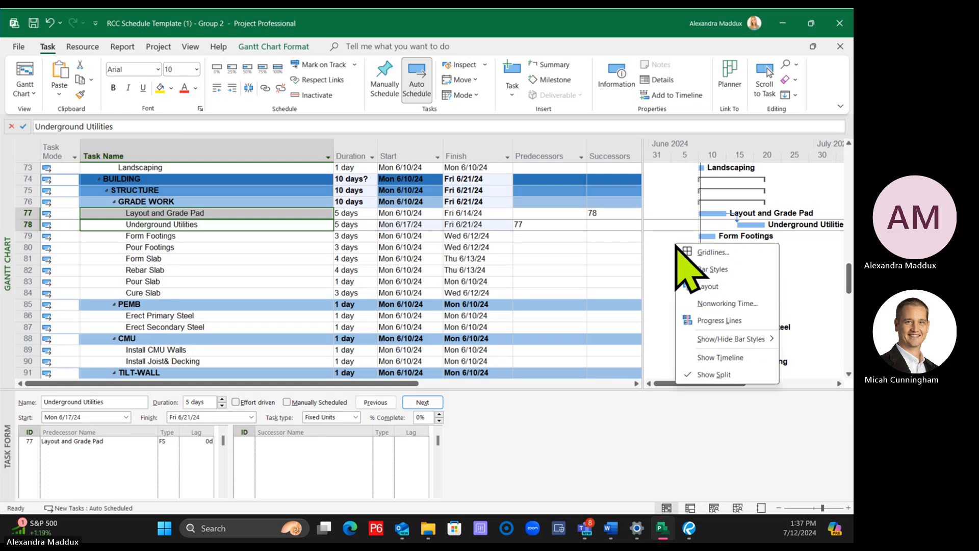
{"action": "left_click", "coordinate": [707, 287]}
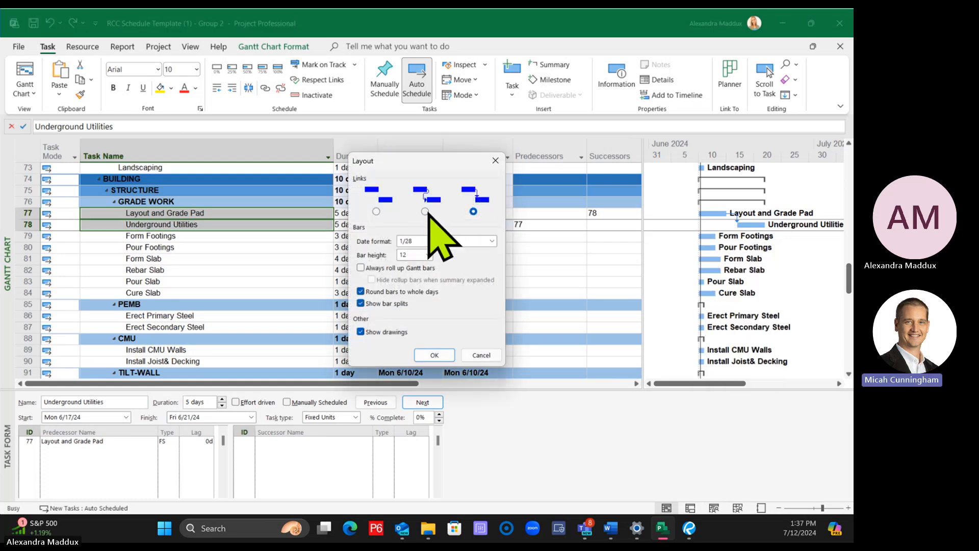
{"action": "left_click", "coordinate": [434, 356]}
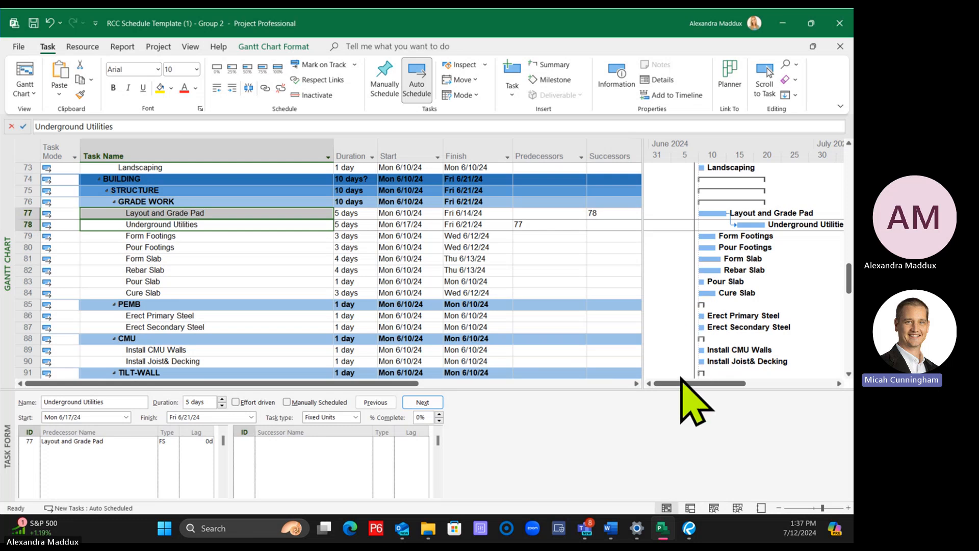
Remove the predecessor entry of Underground Utilities in the GRADE WORK group
{"action": "left_click", "coordinate": [527, 225]}
{"action": "key", "text": "Delete"}
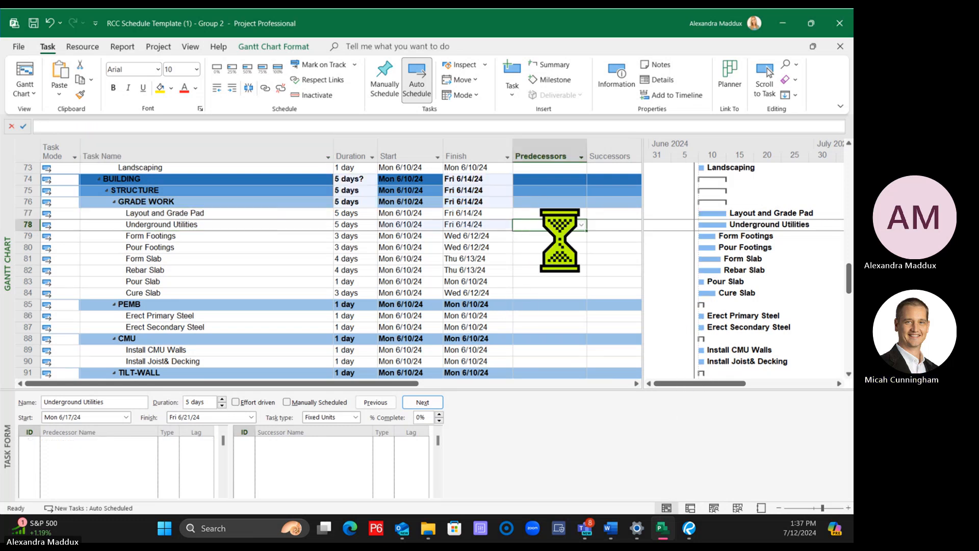
{"action": "left_click", "coordinate": [551, 293]}
{"action": "left_click", "coordinate": [274, 46]}
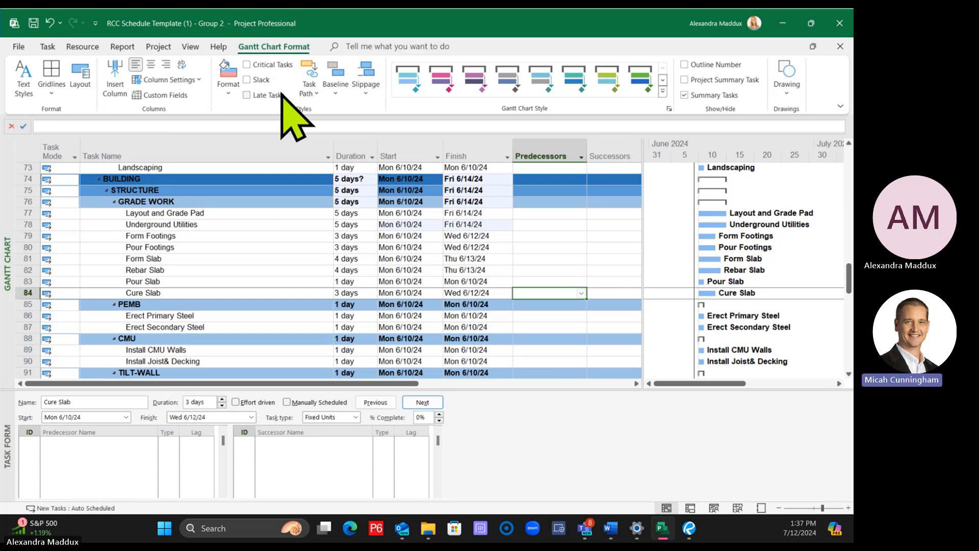
{"action": "left_click", "coordinate": [314, 90]}
{"action": "left_click", "coordinate": [341, 146]}
{"action": "left_click", "coordinate": [321, 97]}
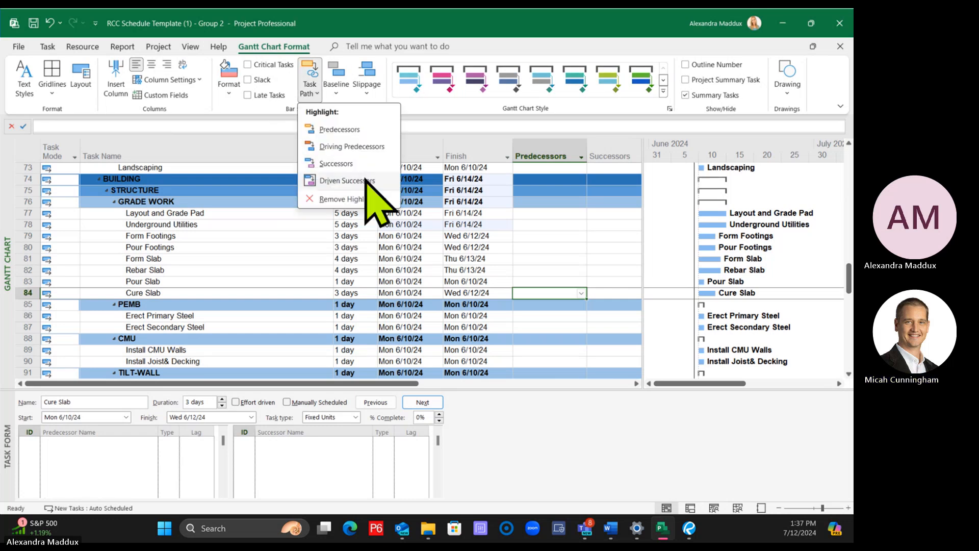
{"action": "left_click", "coordinate": [365, 180]}
{"action": "left_click", "coordinate": [324, 192]}
Link Layout and Grade Pad to Underground Utilities with a finish-to-start dependency in the GRADE WORK group
{"action": "left_click", "coordinate": [258, 215]}
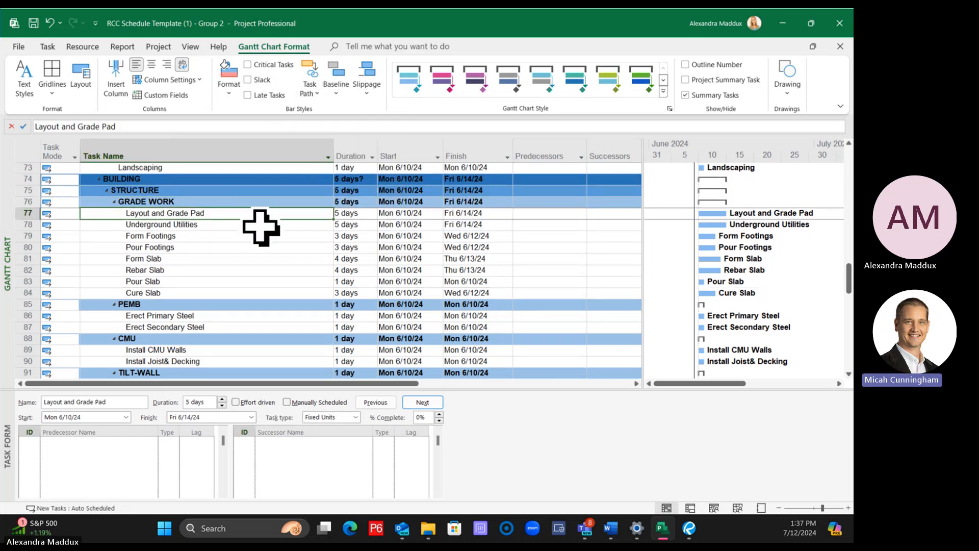
{"action": "left_click", "coordinate": [260, 227], "text": "ctrl"}
{"action": "left_click", "coordinate": [48, 46]}
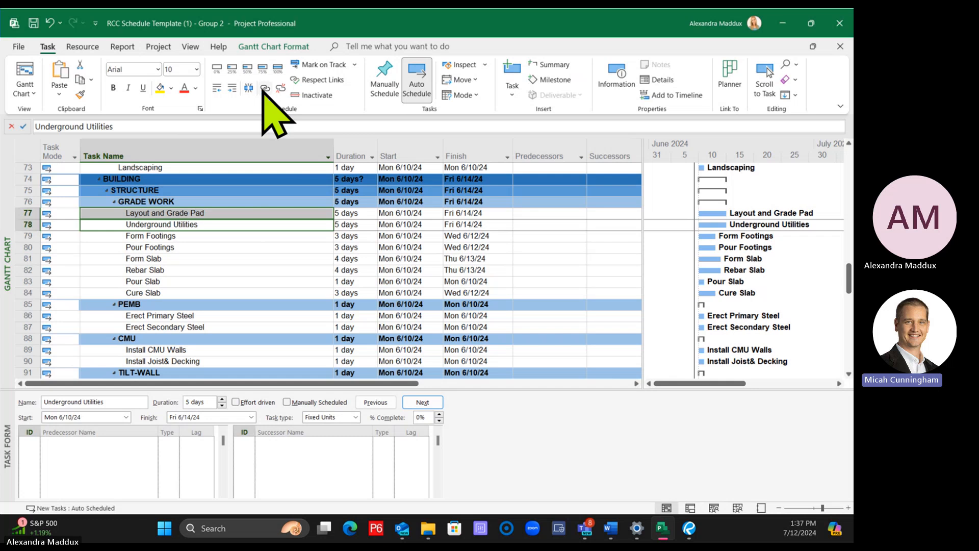
{"action": "left_click", "coordinate": [264, 89]}
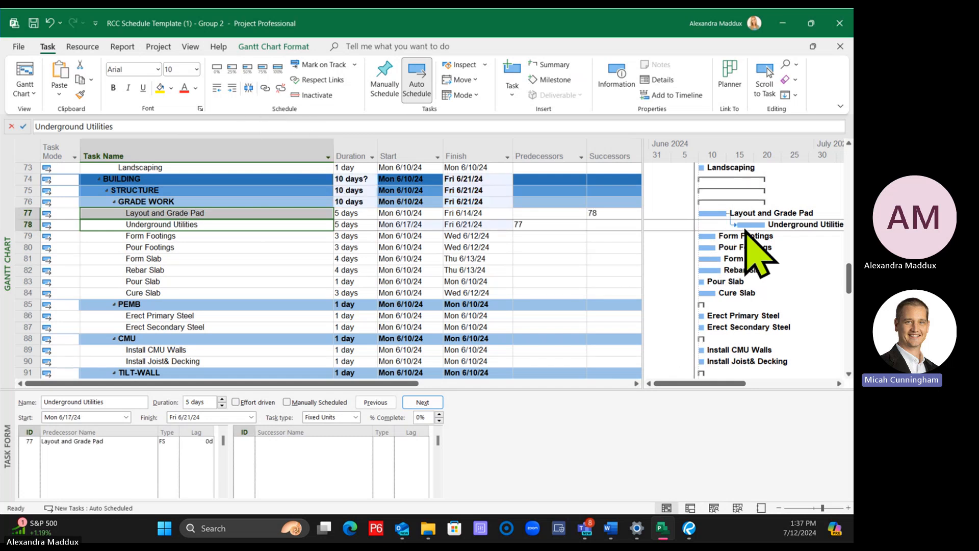
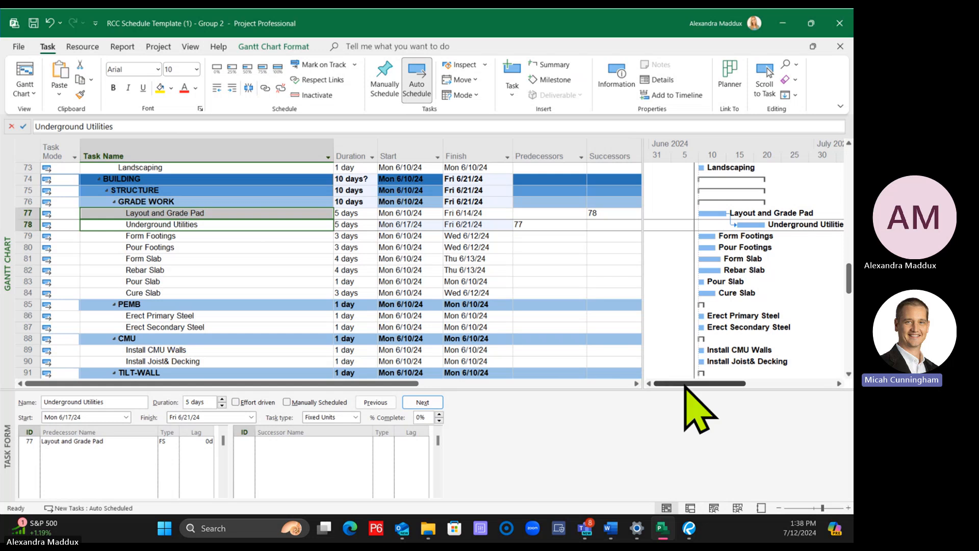
Review the Gantt chart's link line layout settings and keep the second link style
{"action": "left_click_drag", "start_coordinate": [684, 385], "coordinate": [693, 392]}
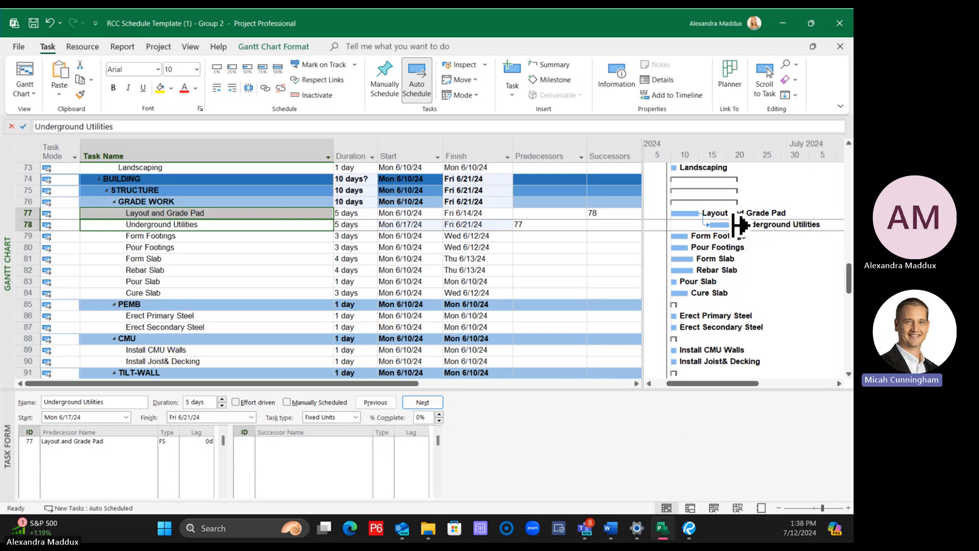
{"action": "right_click", "coordinate": [770, 178]}
{"action": "left_click", "coordinate": [698, 219]}
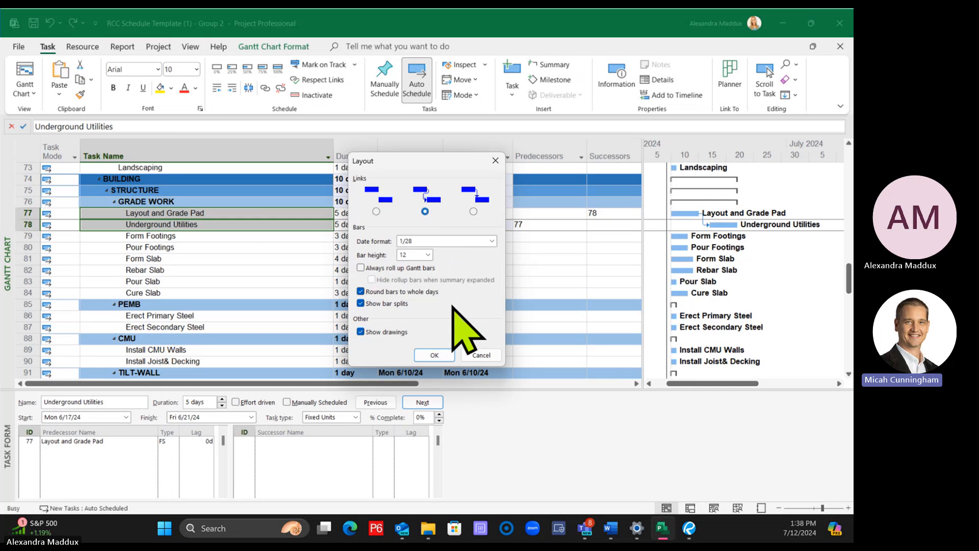
{"action": "left_click", "coordinate": [435, 355]}
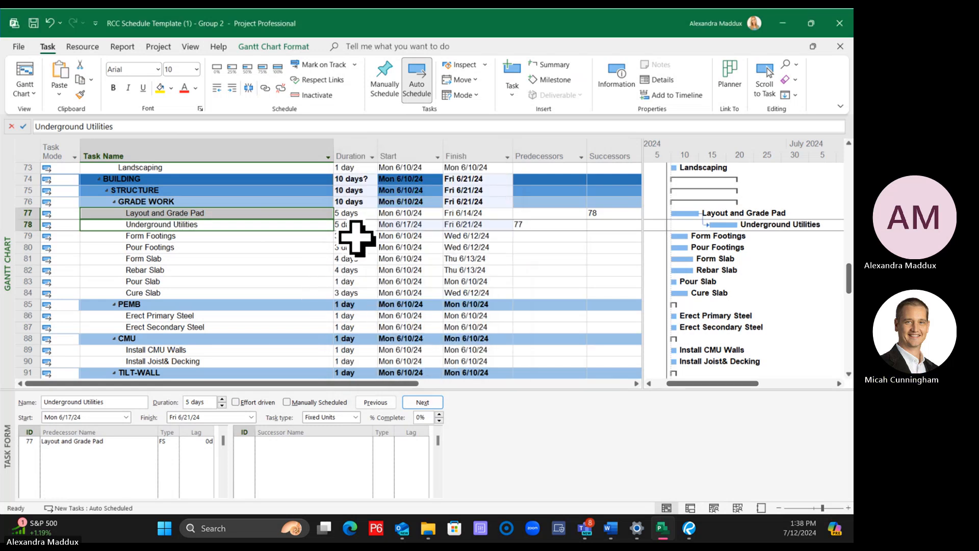
Widen the task table beside the Gantt chart until the full Successors column shows
{"action": "left_click", "coordinate": [241, 236]}
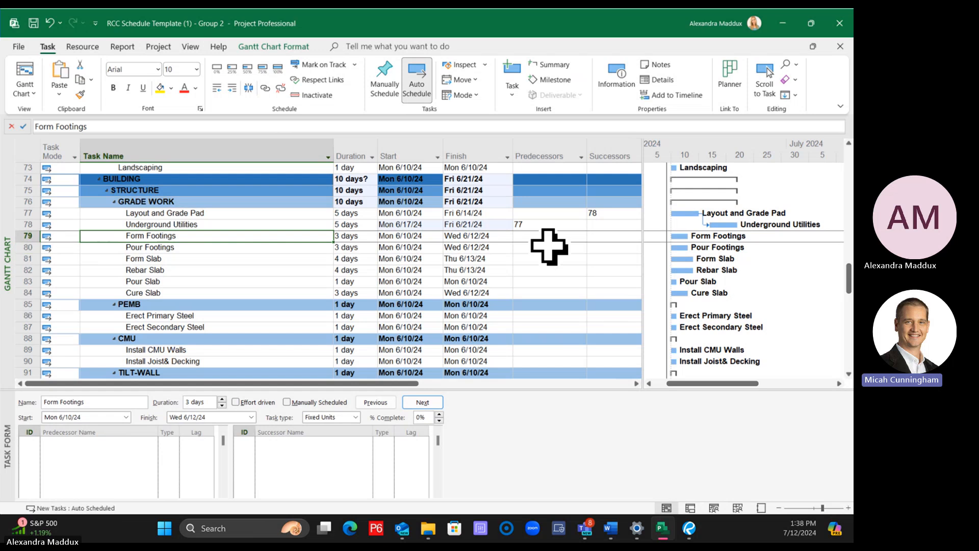
{"action": "left_click", "coordinate": [611, 215]}
{"action": "key", "text": "Return"}
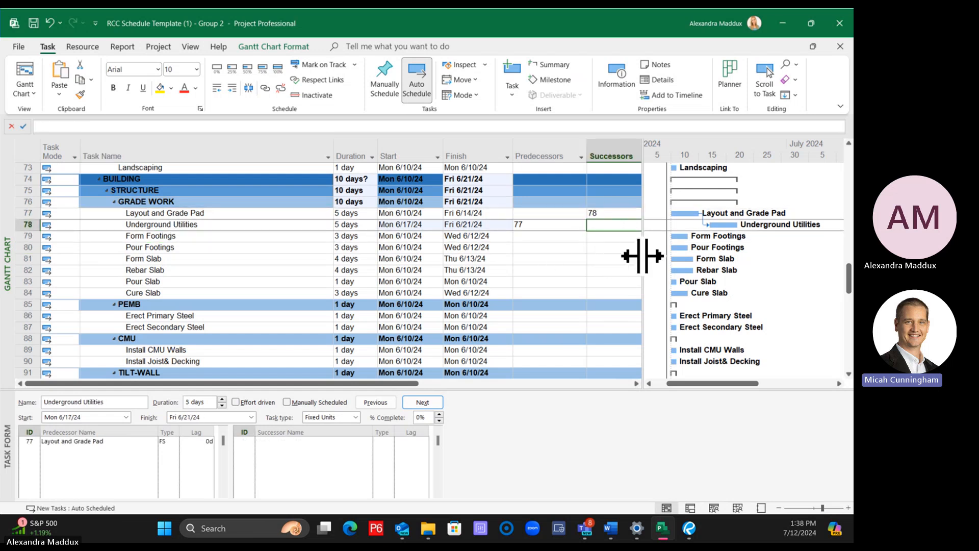
{"action": "left_click_drag", "start_coordinate": [642, 256], "coordinate": [686, 256]}
{"action": "left_click", "coordinate": [169, 235]}
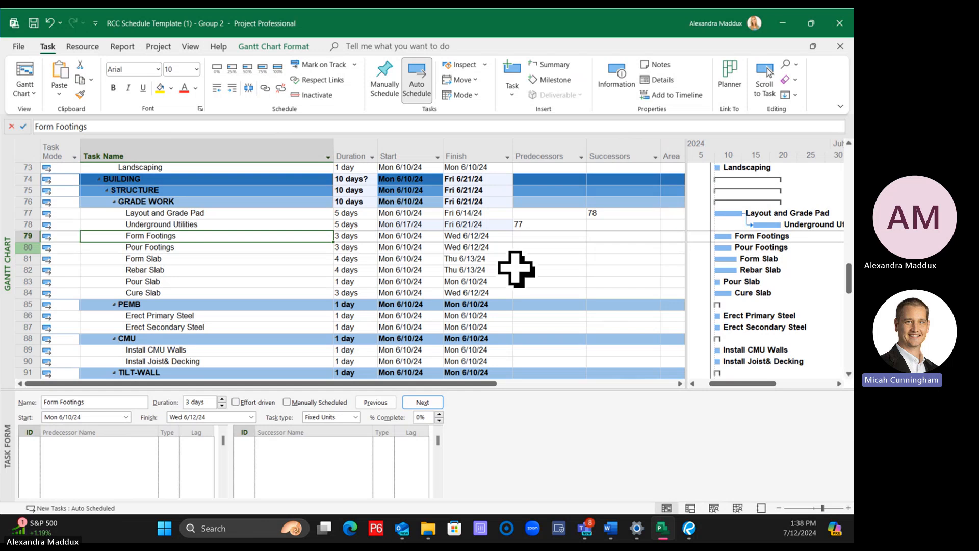
Try entering 79, Form Footings, as the successor of Underground Utilities, and undo the entry
{"action": "left_click", "coordinate": [617, 225]}
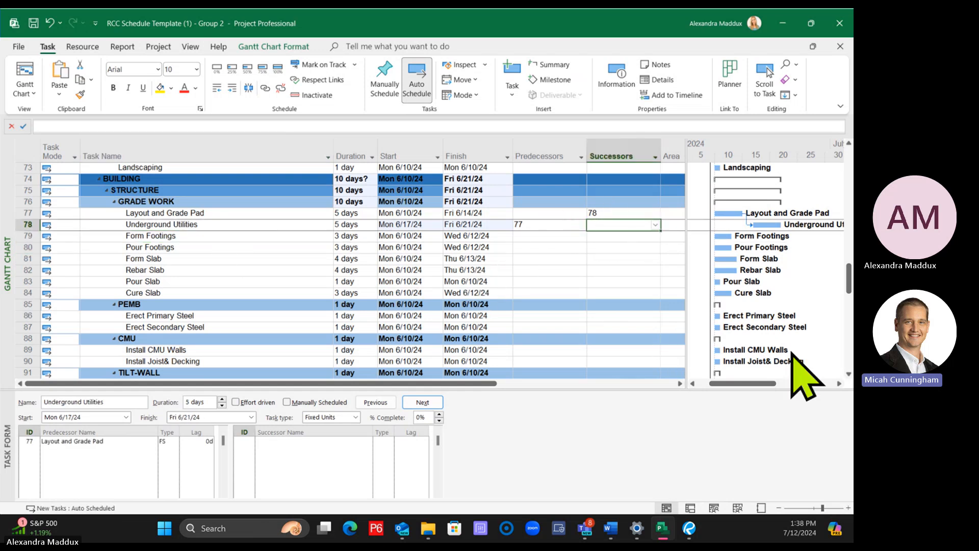
{"action": "left_click", "coordinate": [629, 292]}
{"action": "left_click", "coordinate": [635, 226]}
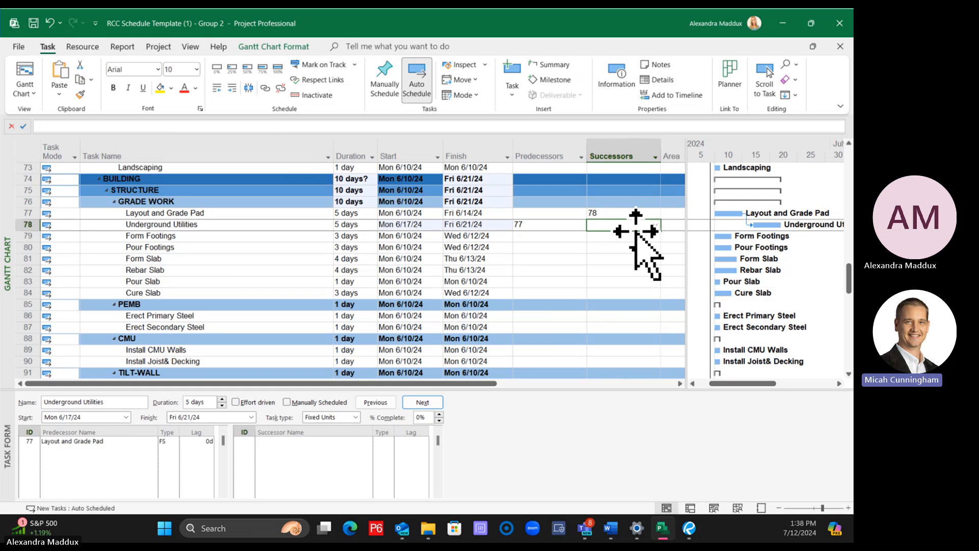
{"action": "type", "text": "79"}
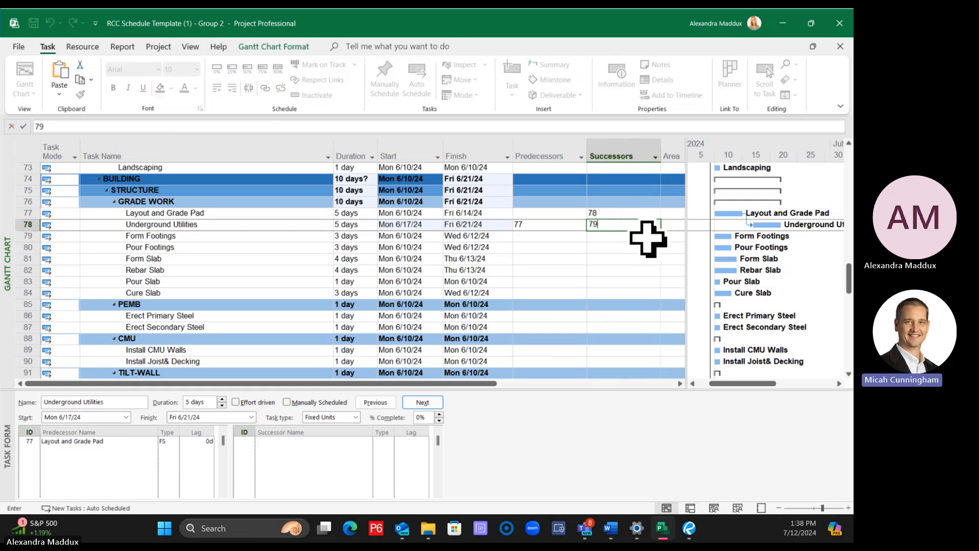
{"action": "key", "text": "Return"}
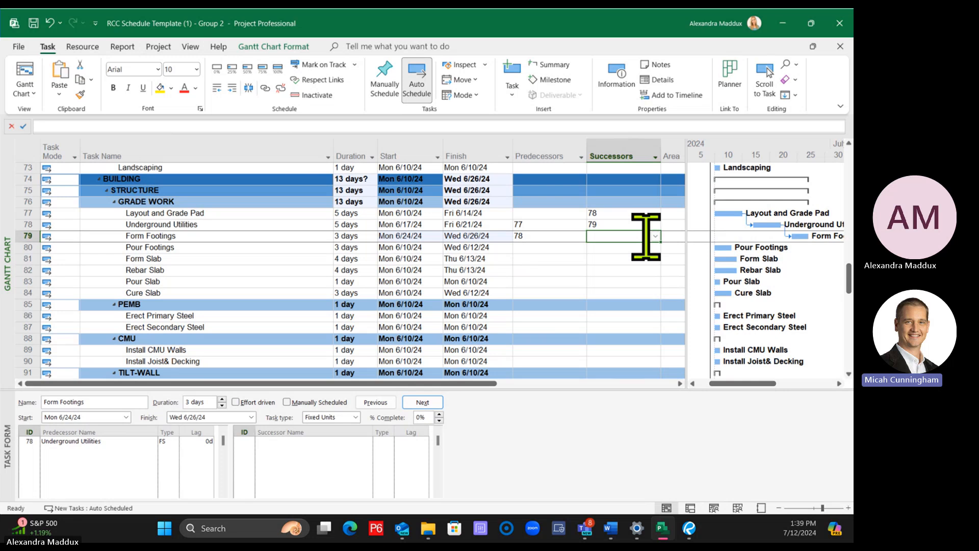
{"action": "key", "text": "ctrl+z"}
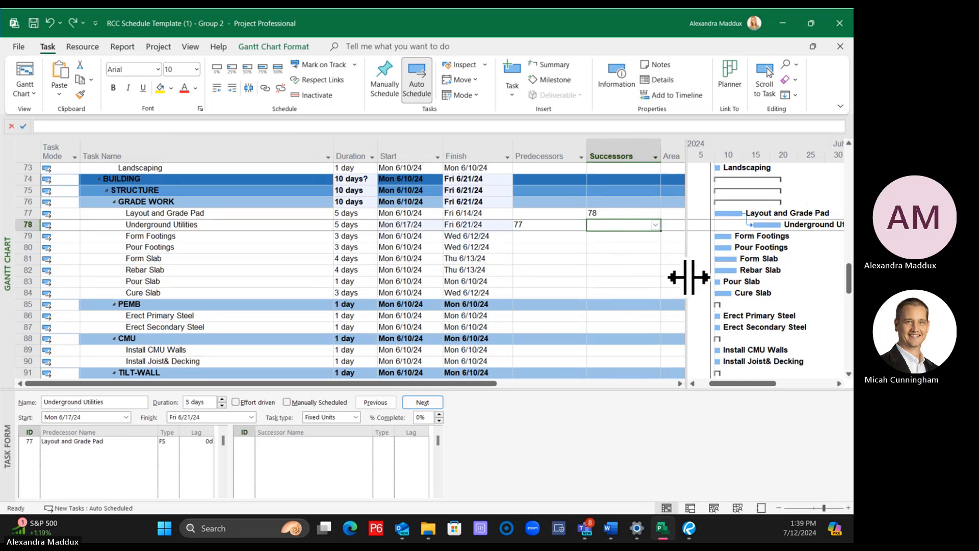
Try entering both 79 and 80 as successors of Underground Utilities, and undo the entry
{"action": "left_click_drag", "start_coordinate": [689, 277], "coordinate": [667, 277]}
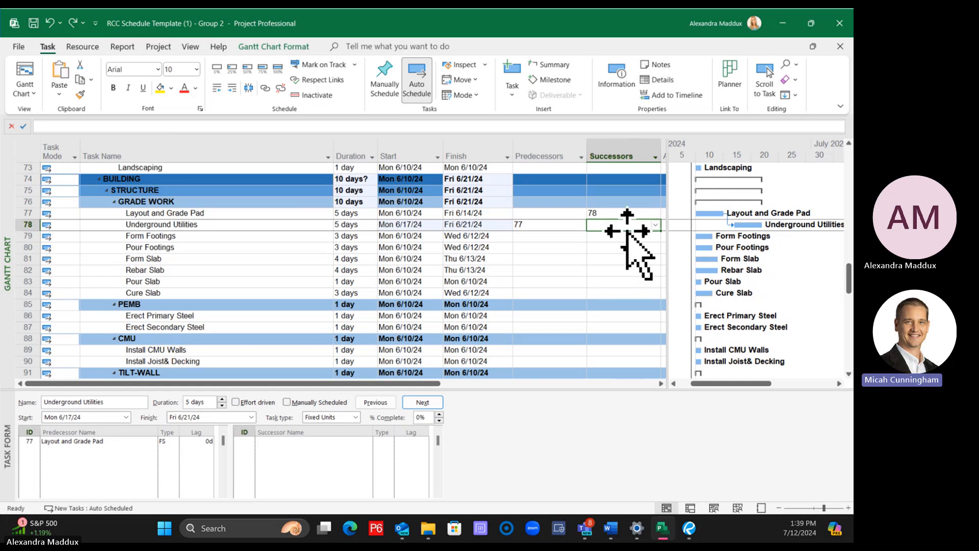
{"action": "left_click", "coordinate": [614, 247]}
{"action": "left_click", "coordinate": [606, 225]}
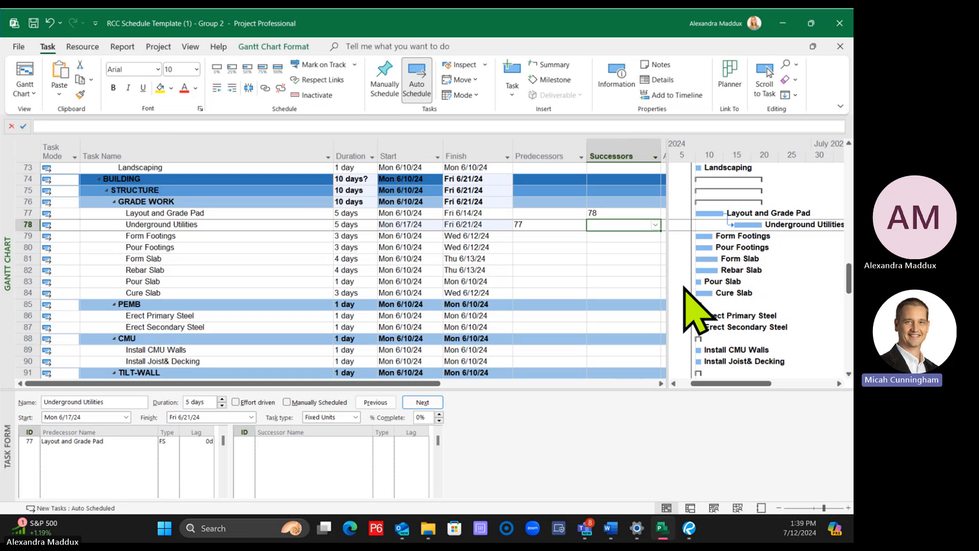
{"action": "type", "text": "79,80"}
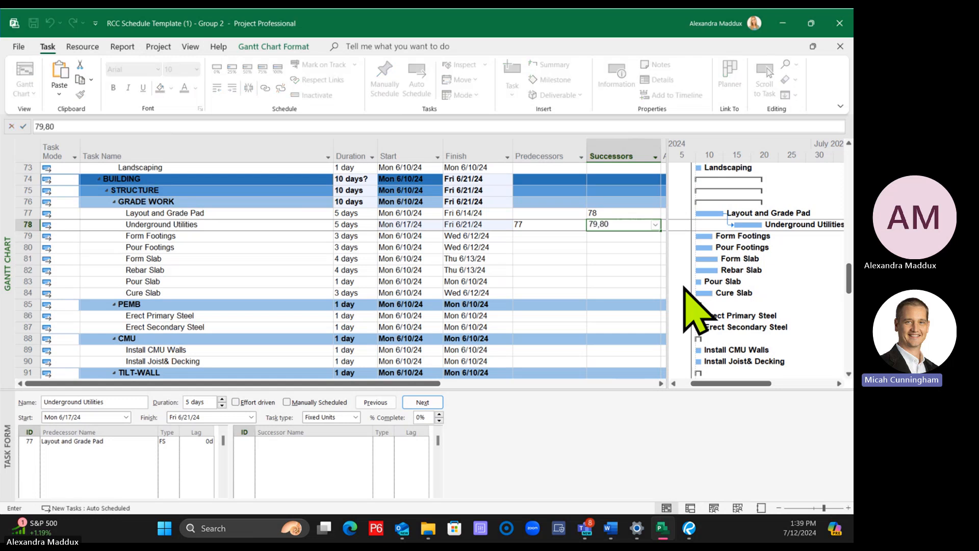
{"action": "key", "text": "Return"}
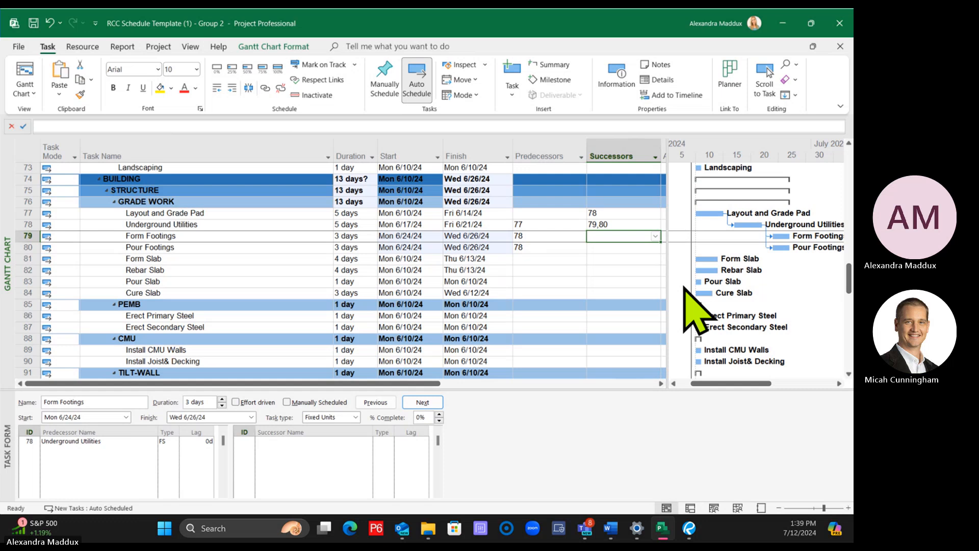
{"action": "key", "text": "ctrl+z"}
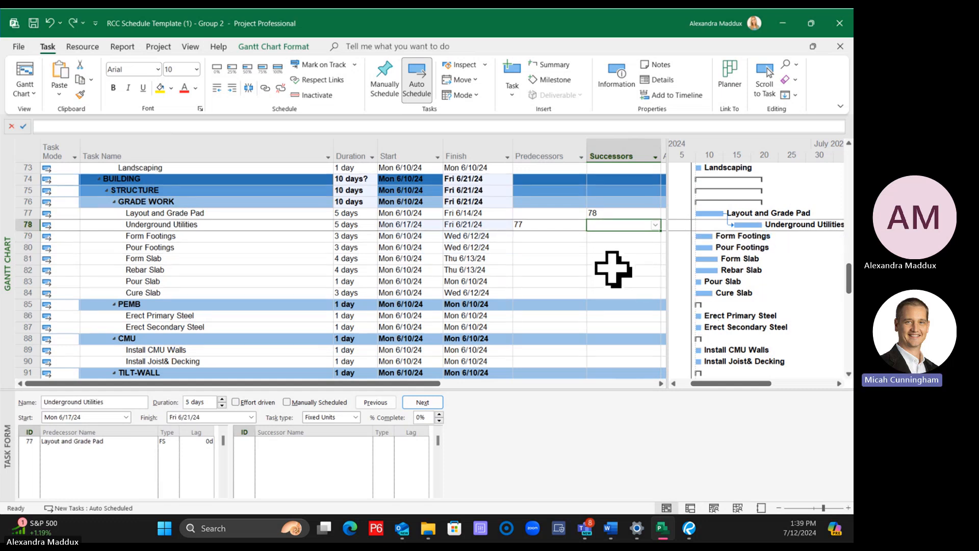
Set the successor of Underground Utilities to 79SS+3, a start-to-start link with a 3-day lag to Form Footings
{"action": "left_click", "coordinate": [612, 269]}
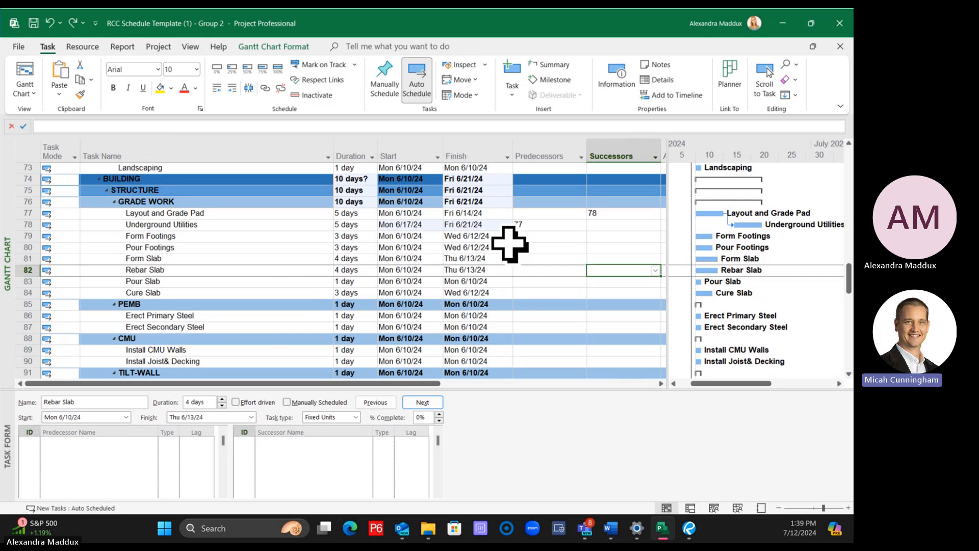
{"action": "left_click", "coordinate": [618, 227]}
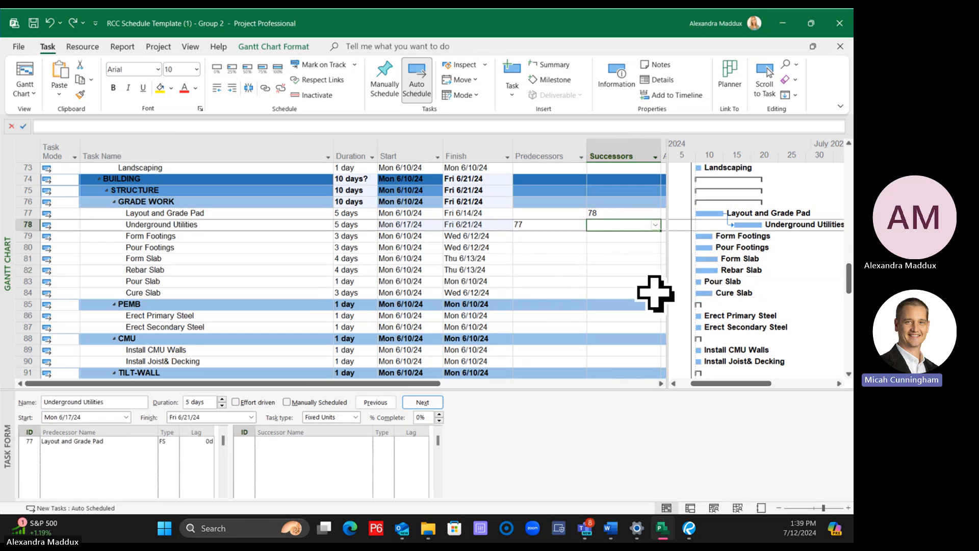
{"action": "type", "text": "79SS+3"}
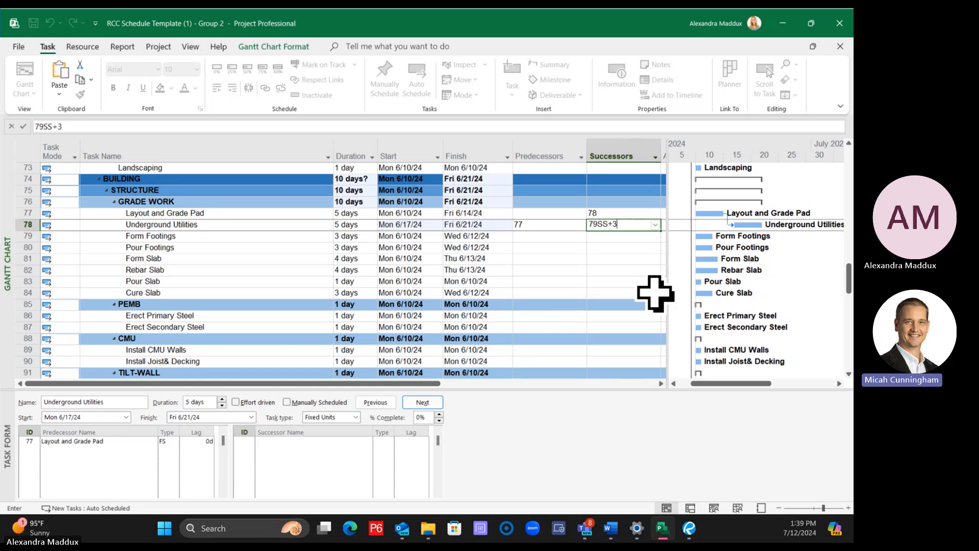
{"action": "key", "text": "Return"}
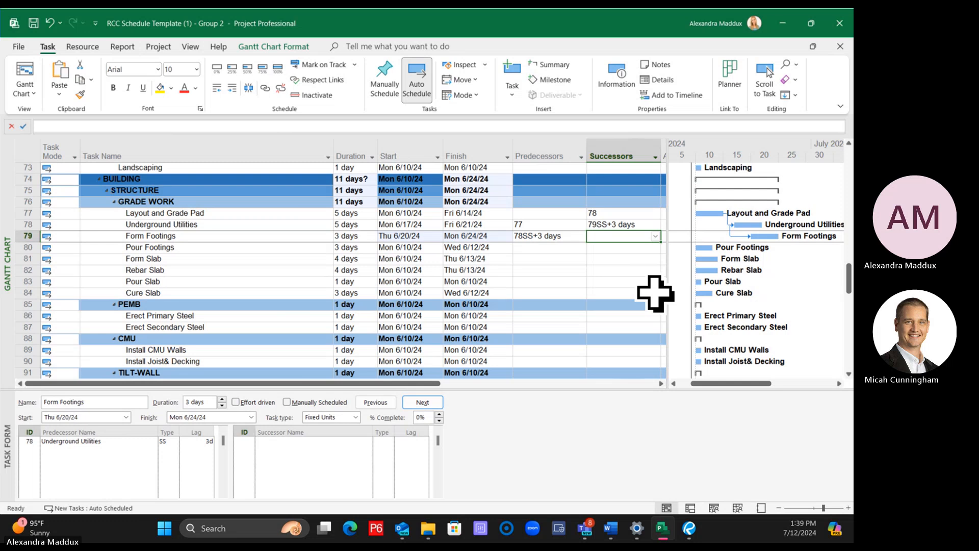
Replace the successor entry of Underground Utilities with 79, a plain finish-to-start link to Form Footings
{"action": "left_click", "coordinate": [637, 224]}
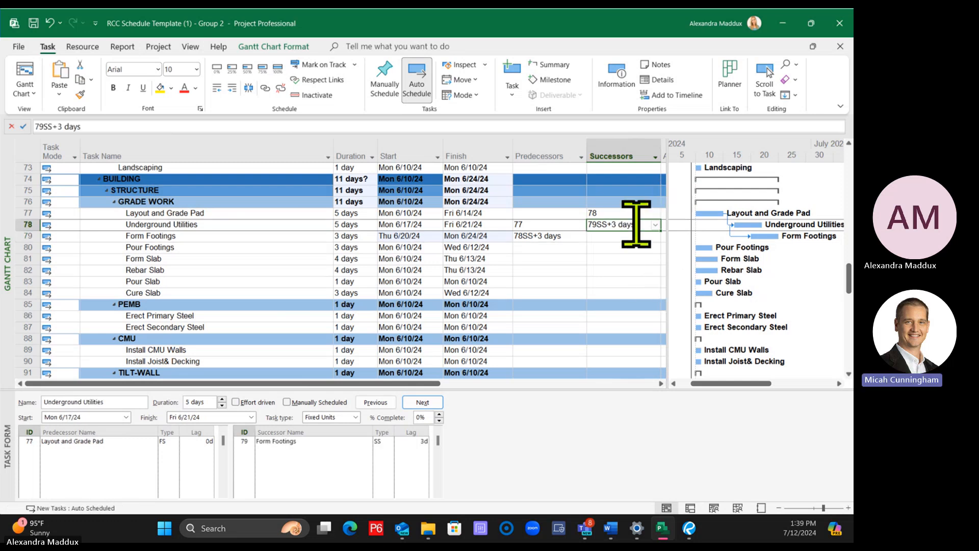
{"action": "key", "text": "Delete"}
{"action": "type", "text": "79"}
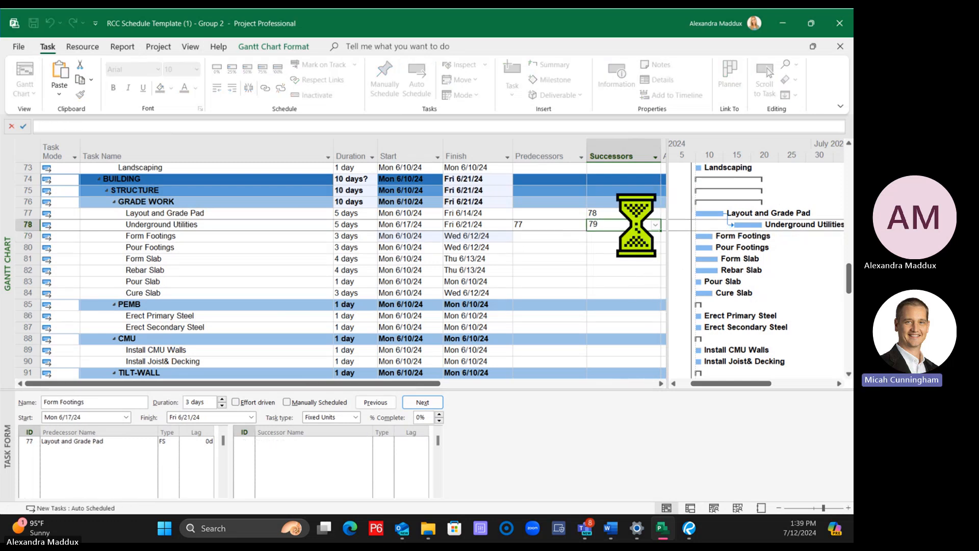
{"action": "key", "text": "Return"}
{"action": "left_click", "coordinate": [617, 225]}
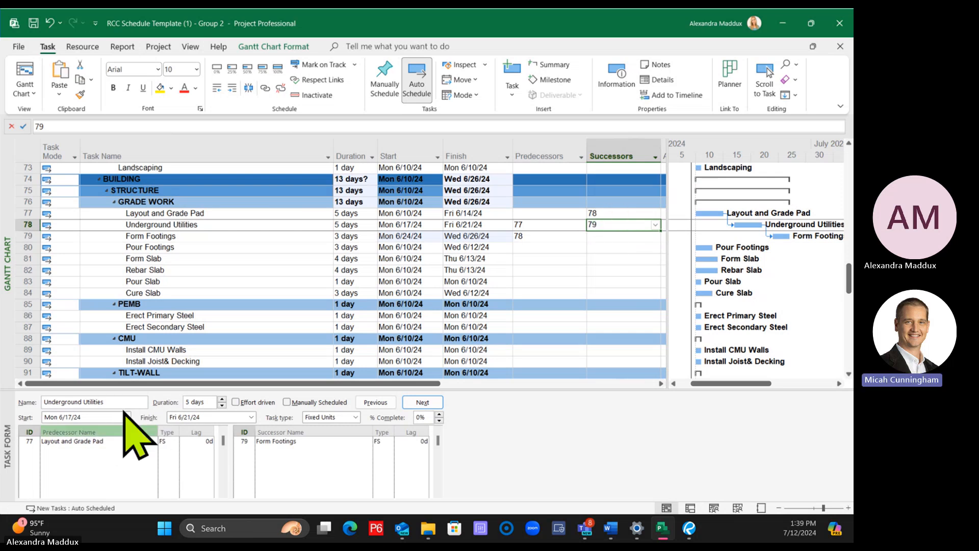
Try changing the link from Layout and Grade Pad to Underground Utilities to SS with a lag of 3, and undo it
{"action": "left_click", "coordinate": [168, 441]}
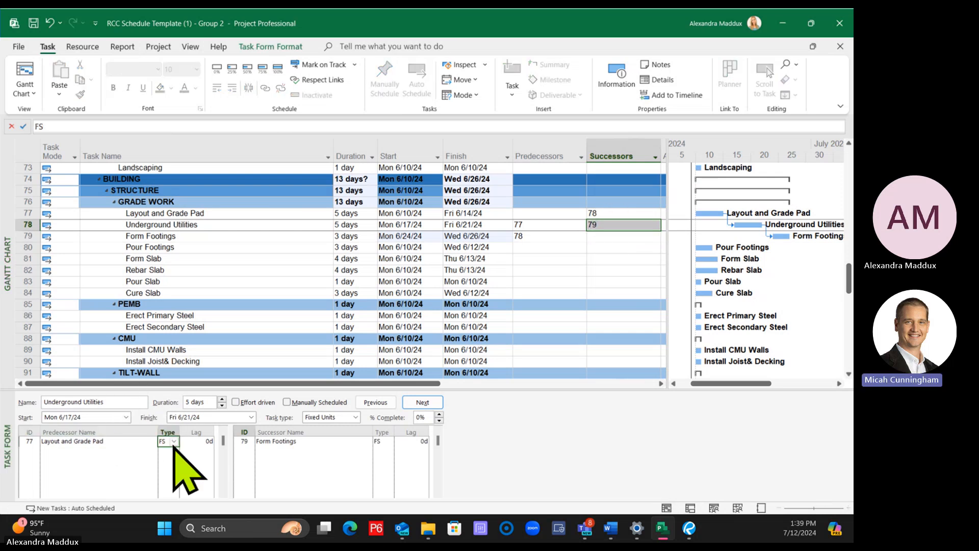
{"action": "left_click", "coordinate": [174, 443]}
{"action": "left_click", "coordinate": [170, 476]}
{"action": "left_click", "coordinate": [193, 444]}
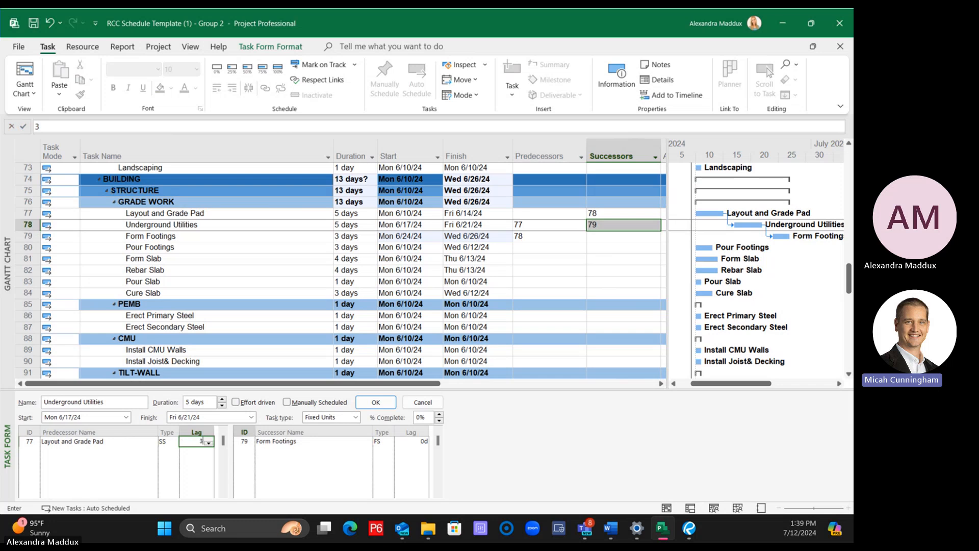
{"action": "type", "text": "3"}
{"action": "key", "text": "Return"}
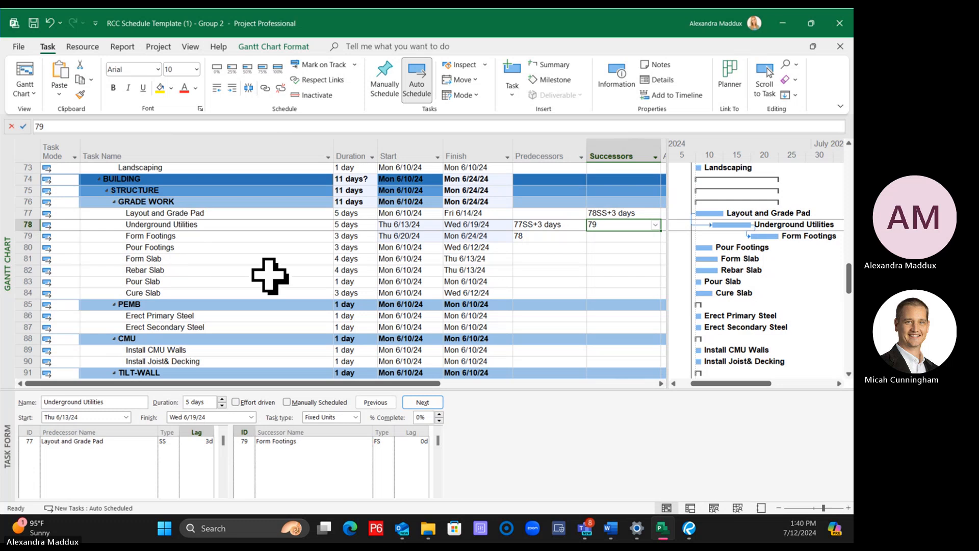
{"action": "key", "text": "ctrl+z"}
Delete the successor entry of Underground Utilities and select the empty predecessor cell of Form Footings
{"action": "left_click", "coordinate": [358, 261]}
{"action": "left_click", "coordinate": [358, 260]}
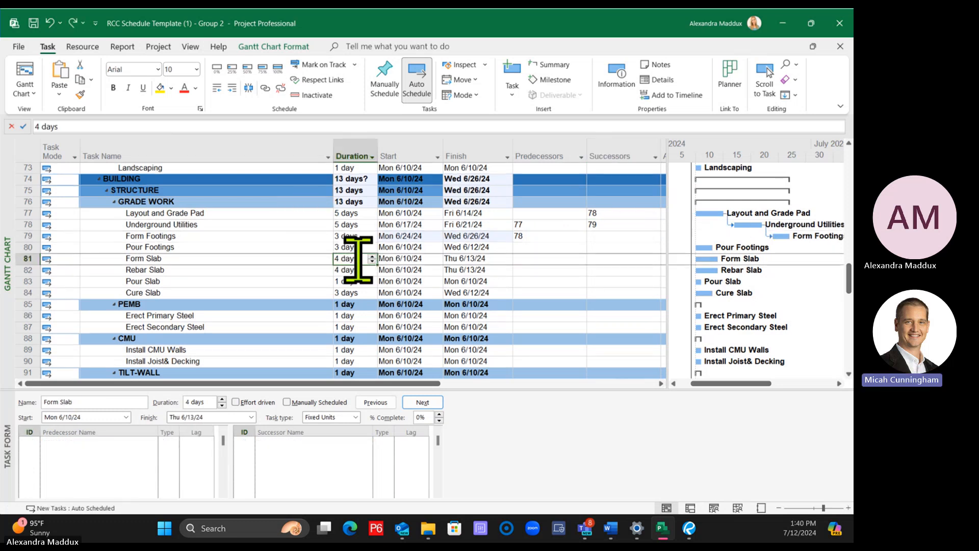
{"action": "left_click", "coordinate": [610, 224]}
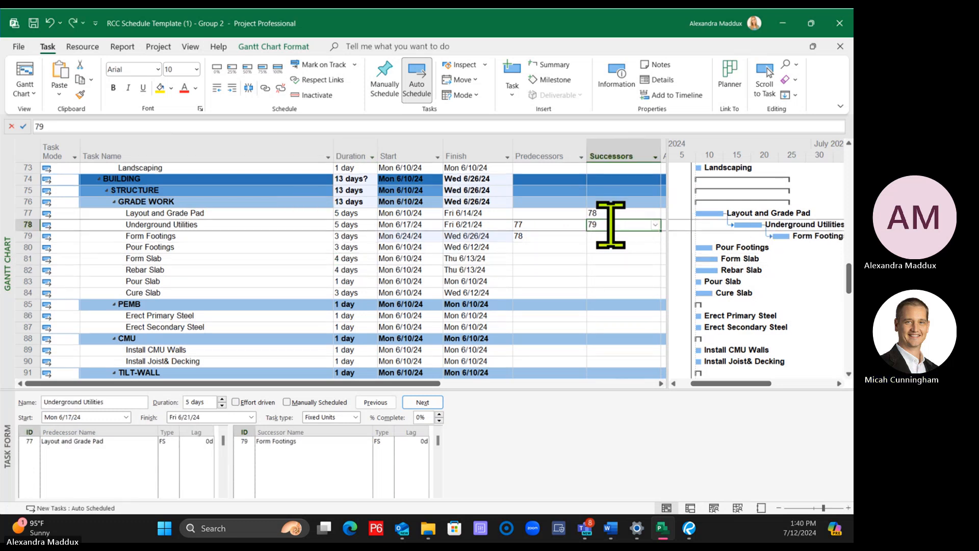
{"action": "key", "text": "Delete"}
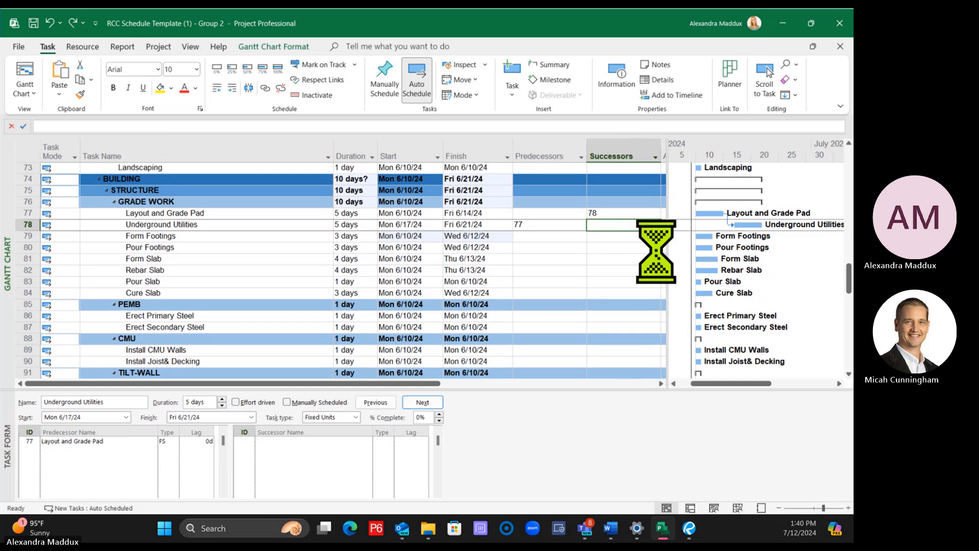
{"action": "left_click", "coordinate": [547, 289]}
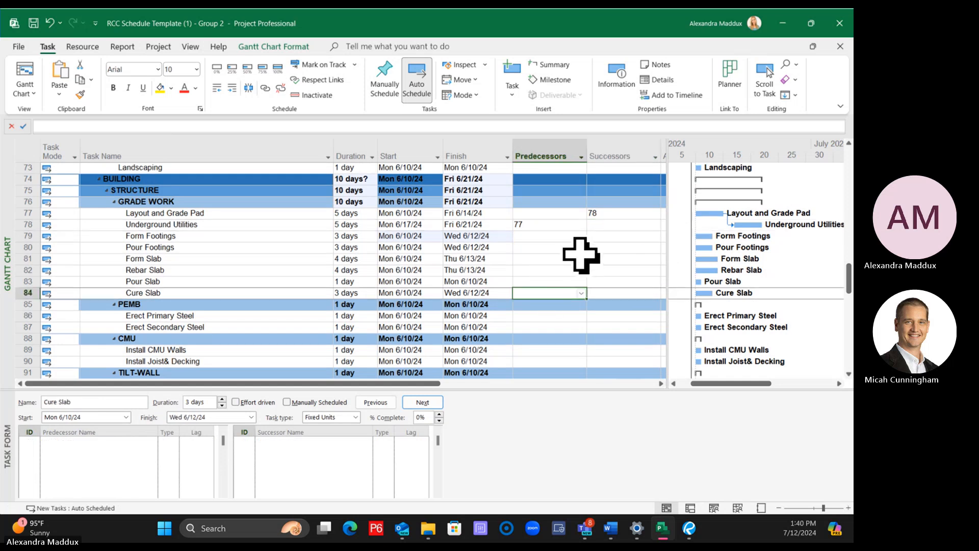
{"action": "left_click", "coordinate": [620, 225]}
{"action": "left_click", "coordinate": [568, 235]}
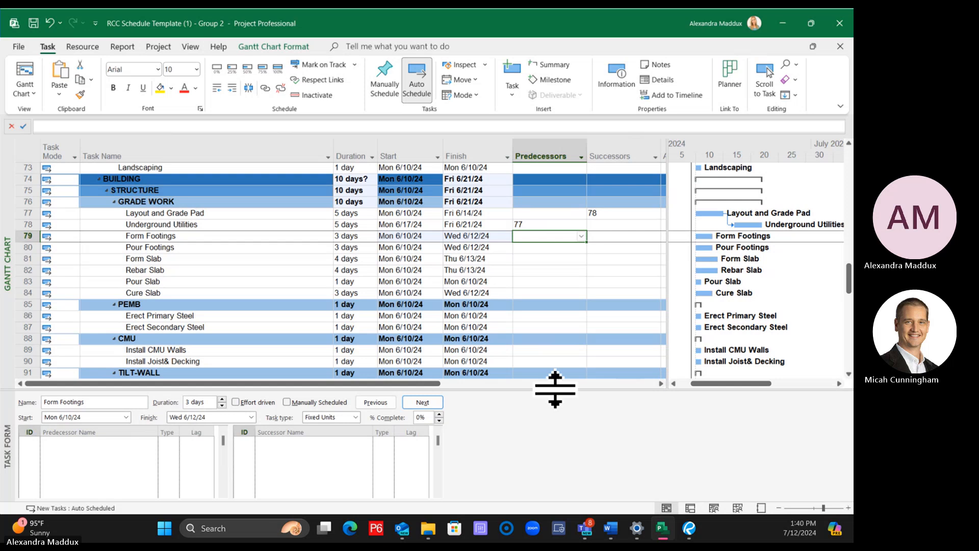
Show the Task Details Form for Layout and Grade Pad below the Gantt chart and enlarge its pane
{"action": "mouse_move", "coordinate": [553, 389]}
{"action": "left_mouse_down"}
{"action": "mouse_move", "coordinate": [551, 328]}
{"action": "mouse_move", "coordinate": [547, 372]}
{"action": "left_mouse_up"}
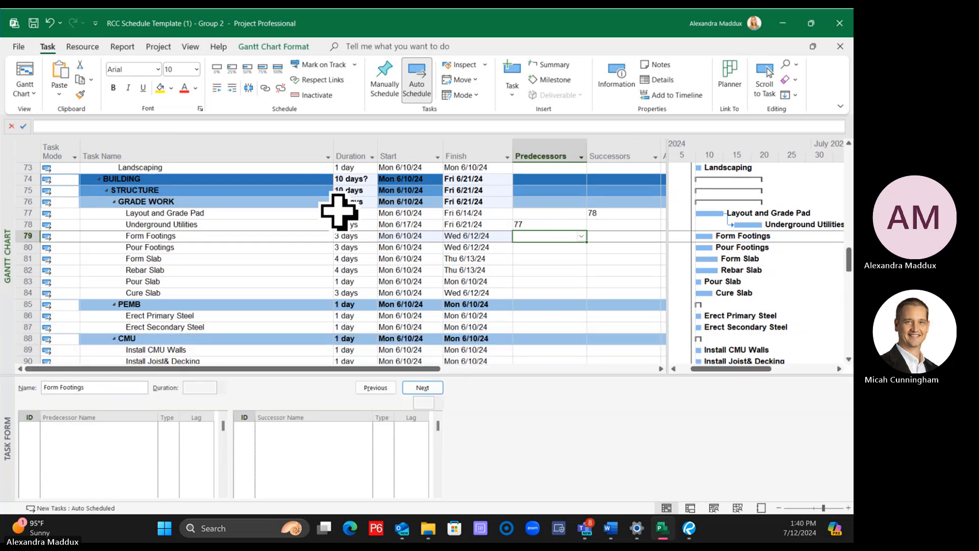
{"action": "left_click", "coordinate": [188, 214]}
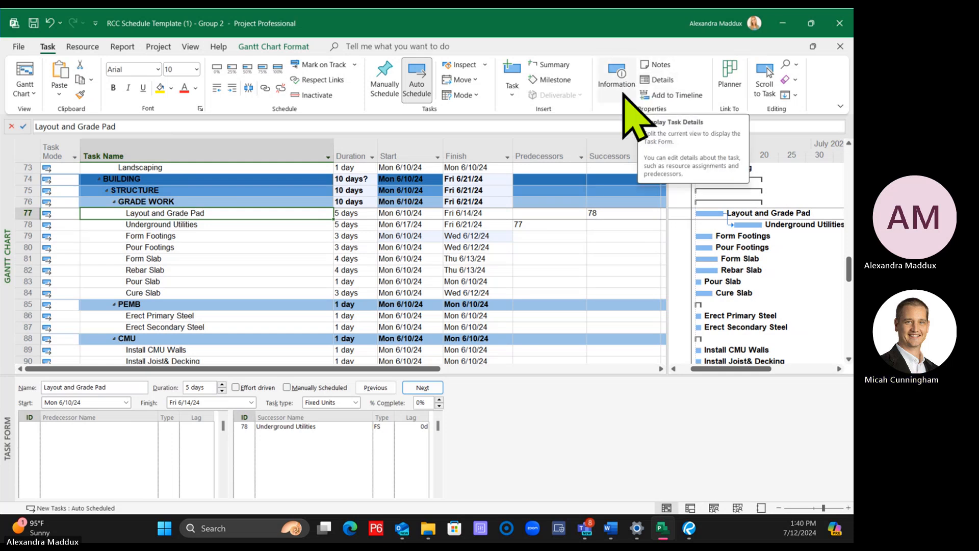
{"action": "left_click", "coordinate": [658, 80]}
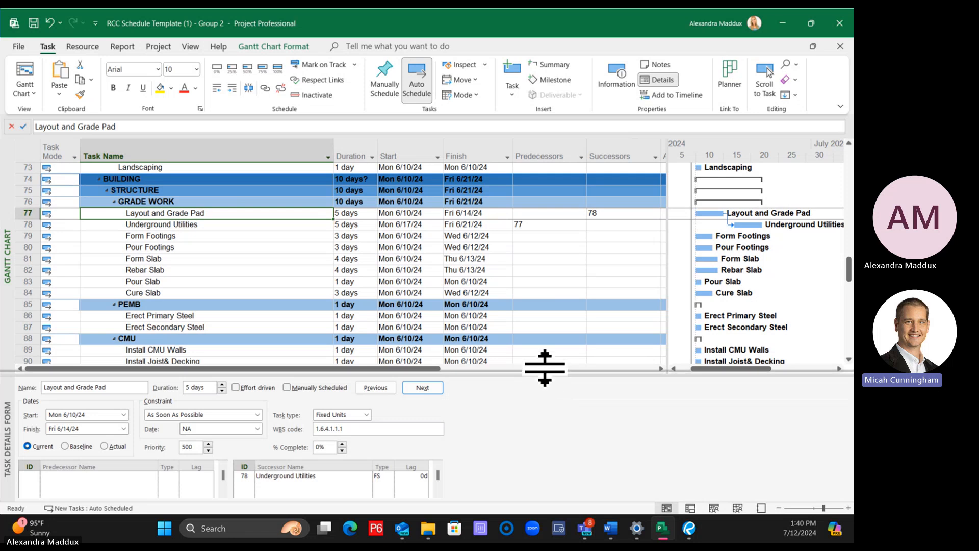
{"action": "left_click_drag", "start_coordinate": [544, 374], "coordinate": [544, 318]}
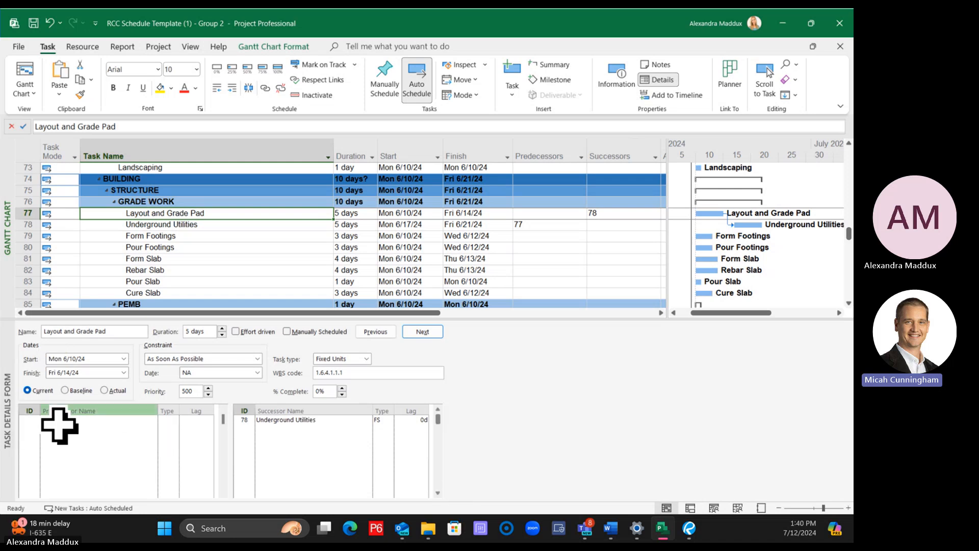
Review the display options of the Task Details Form, leave them as they are, and hide the form's pane below the Gantt chart
{"action": "right_click", "coordinate": [82, 448]}
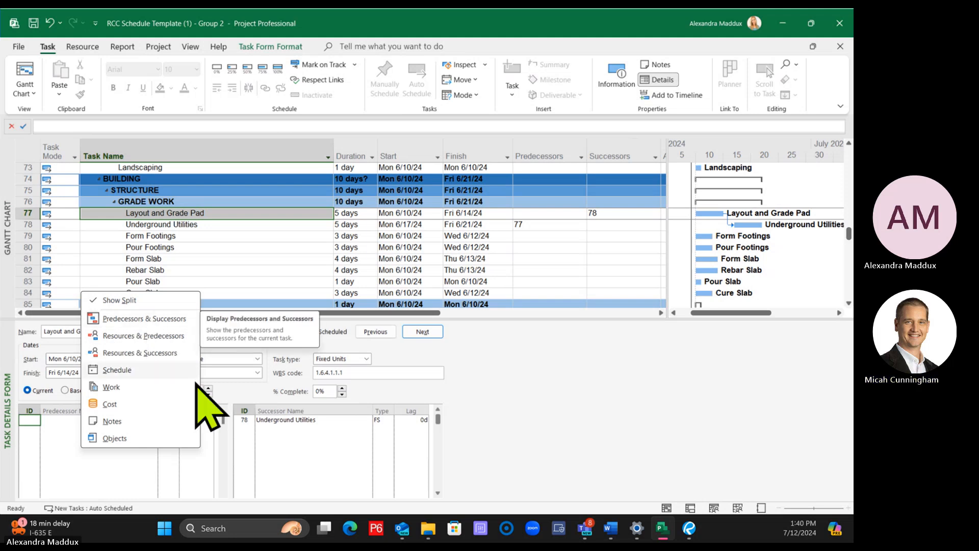
{"action": "left_click", "coordinate": [467, 395]}
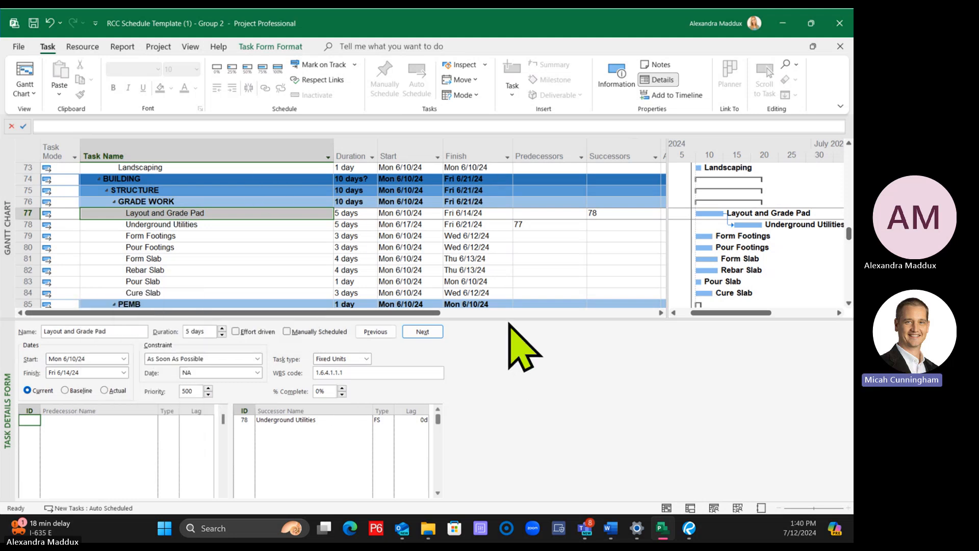
{"action": "left_click_drag", "start_coordinate": [504, 318], "coordinate": [524, 505]}
{"action": "left_click", "coordinate": [207, 283]}
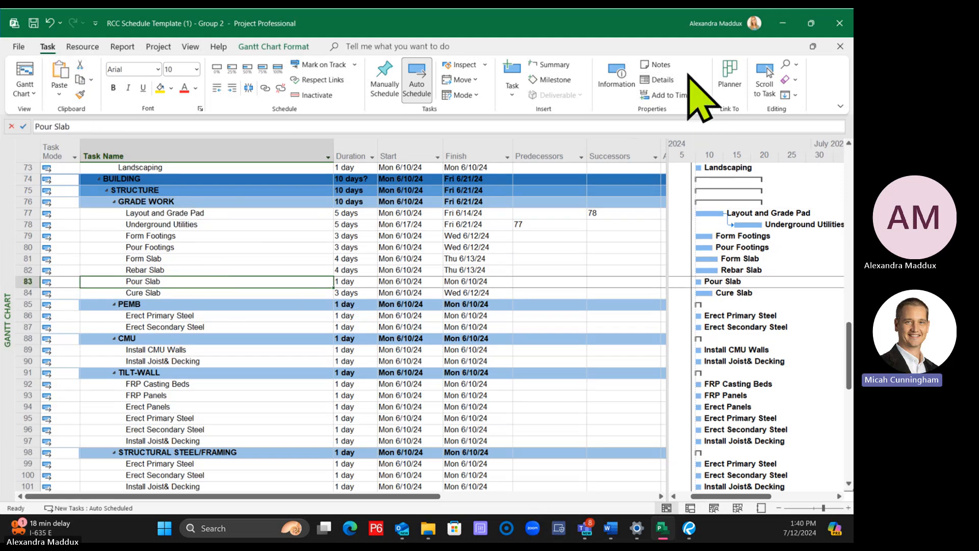
Show the Task Details Form again, review its display options and make its pane slightly shorter
{"action": "left_click", "coordinate": [658, 81]}
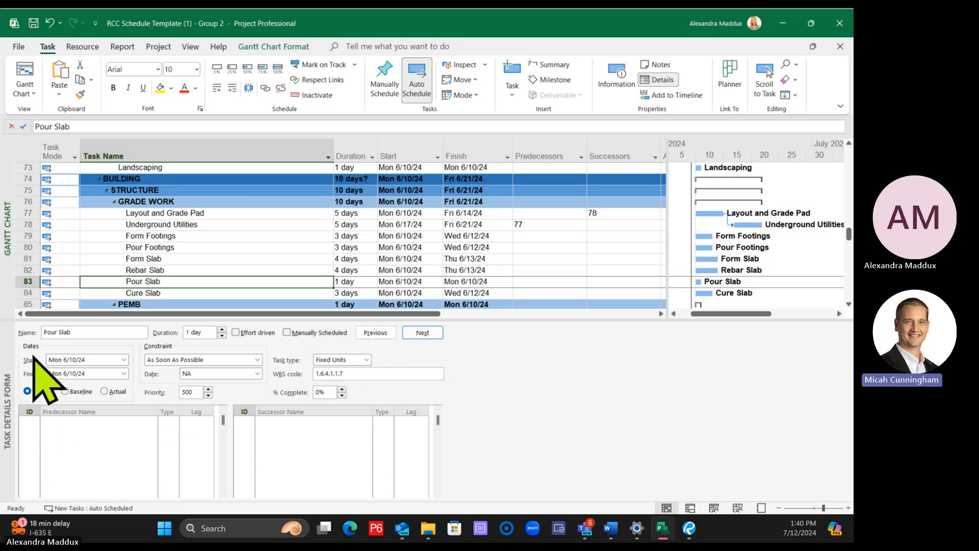
{"action": "right_click", "coordinate": [110, 436]}
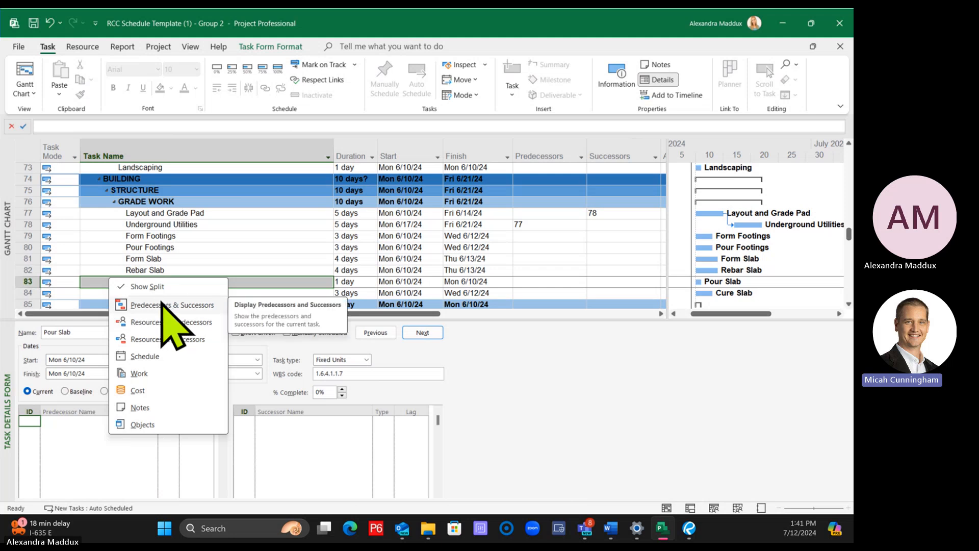
{"action": "left_click", "coordinate": [540, 256]}
{"action": "left_click_drag", "start_coordinate": [520, 319], "coordinate": [487, 332]}
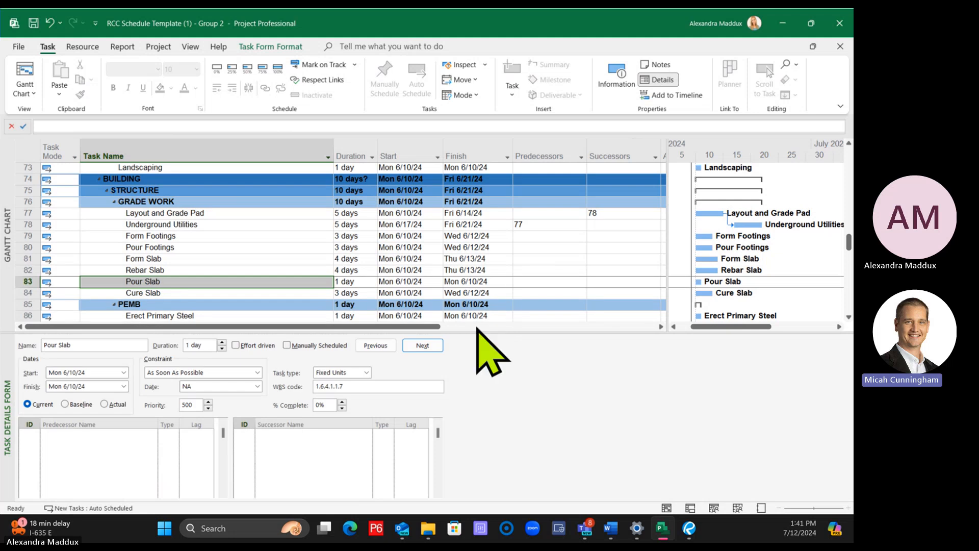
{"action": "left_click", "coordinate": [559, 259]}
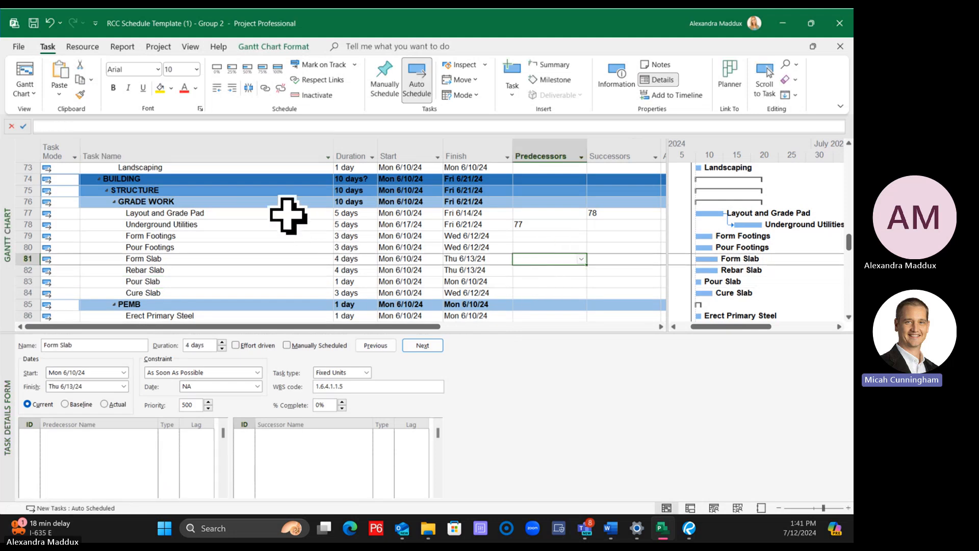
Add ID 79, Form Footings, as a successor of Underground Utilities in the Task Details Form
{"action": "left_click", "coordinate": [623, 225]}
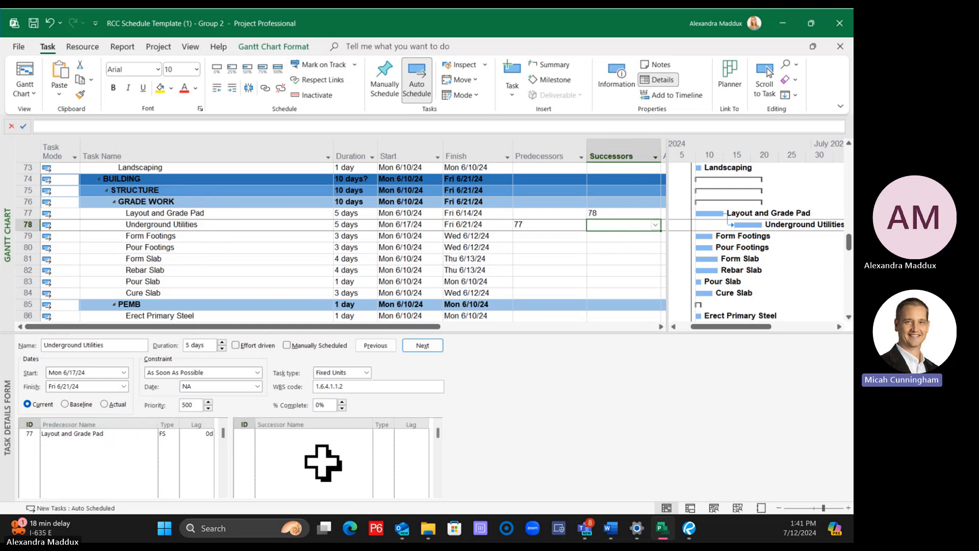
{"action": "left_click", "coordinate": [260, 248]}
{"action": "left_click", "coordinate": [246, 224]}
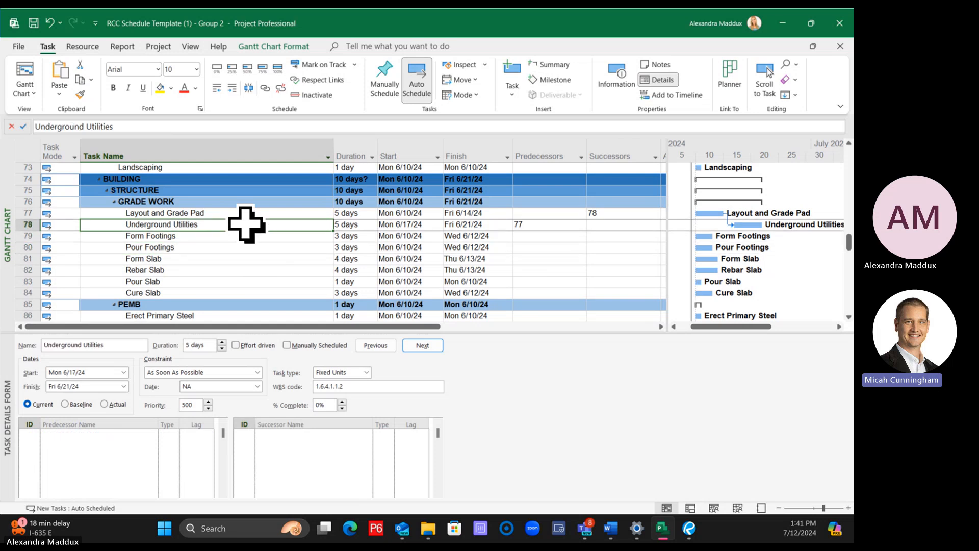
{"action": "left_click", "coordinate": [244, 435]}
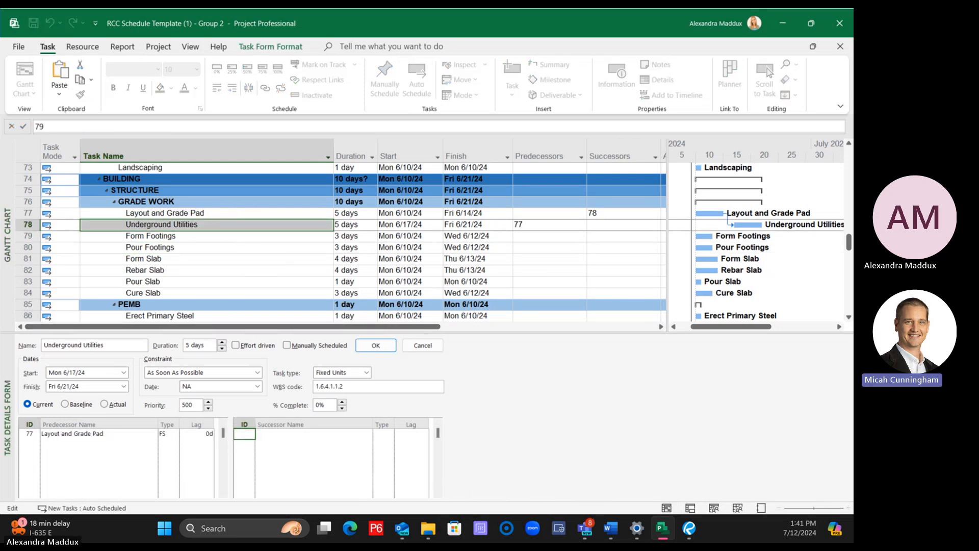
{"action": "type", "text": "79"}
{"action": "key", "text": "Return"}
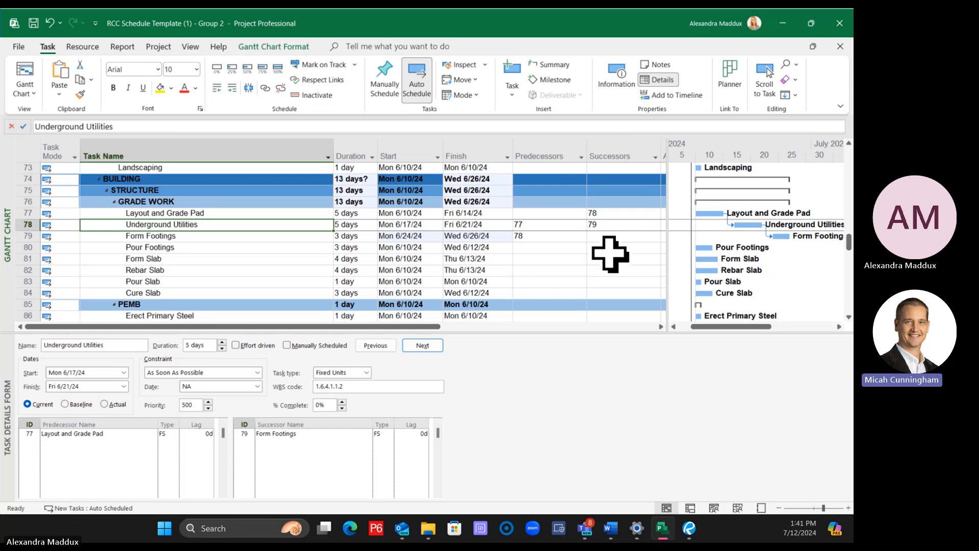
Add task 80, Pour Footings, as a second successor of Underground Utilities in the task table, giving 79,80
{"action": "left_click", "coordinate": [622, 225]}
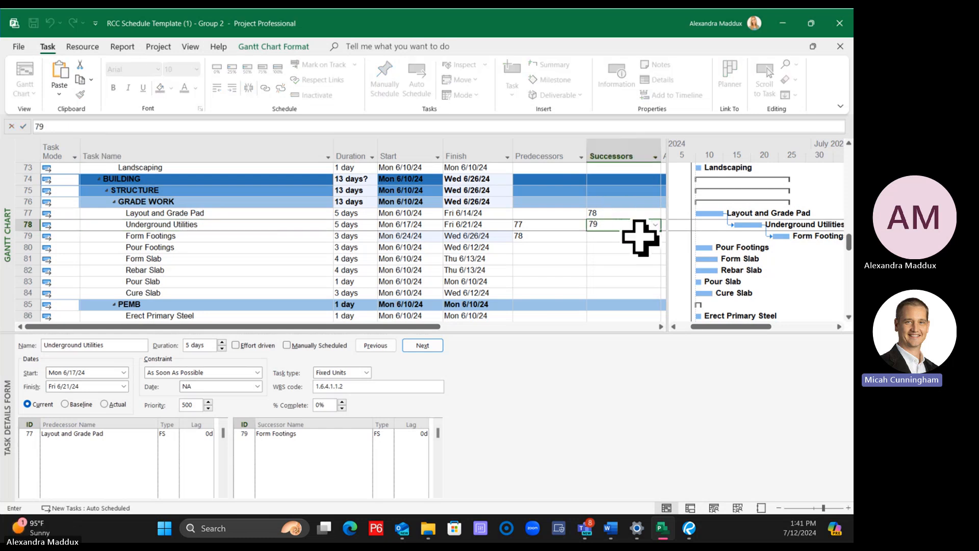
{"action": "type", "text": ",80"}
{"action": "key", "text": "Return"}
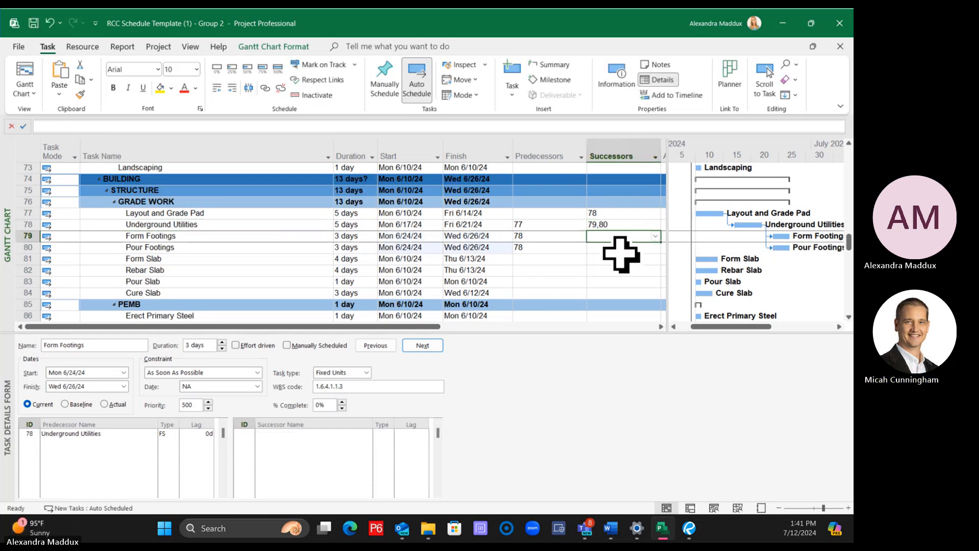
Remove Pour Footings from the successor list of Underground Utilities in the Task Details Form
{"action": "left_click", "coordinate": [573, 225]}
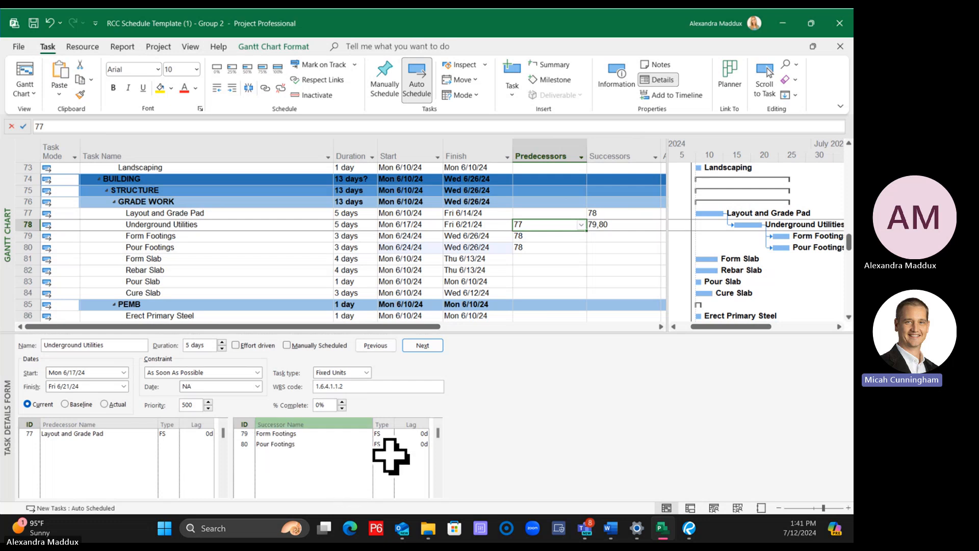
{"action": "left_click", "coordinate": [284, 445]}
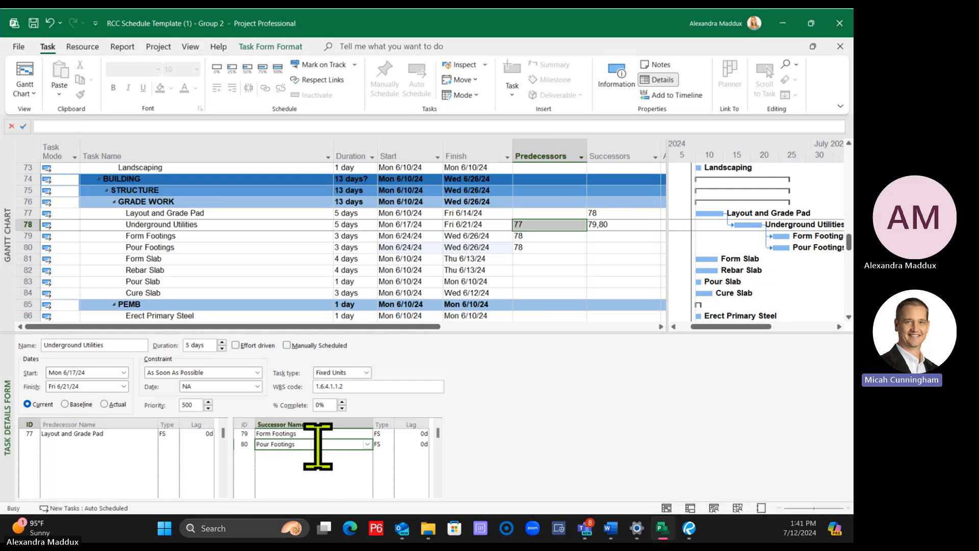
{"action": "key", "text": "Delete"}
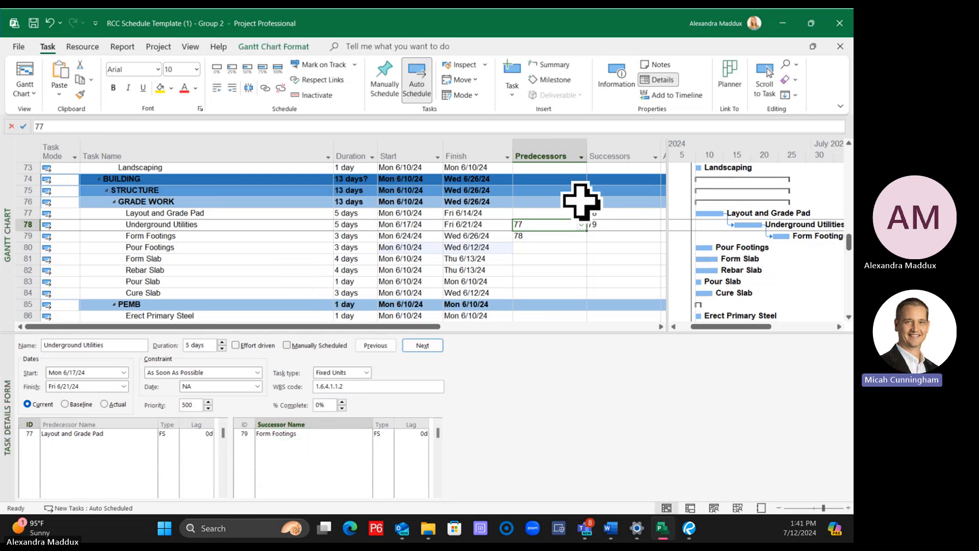
Clear the predecessor and successor entries of tasks 77 to 80, from Layout and Grade Pad to Pour Footings
{"action": "left_click_drag", "start_coordinate": [559, 211], "coordinate": [584, 245]}
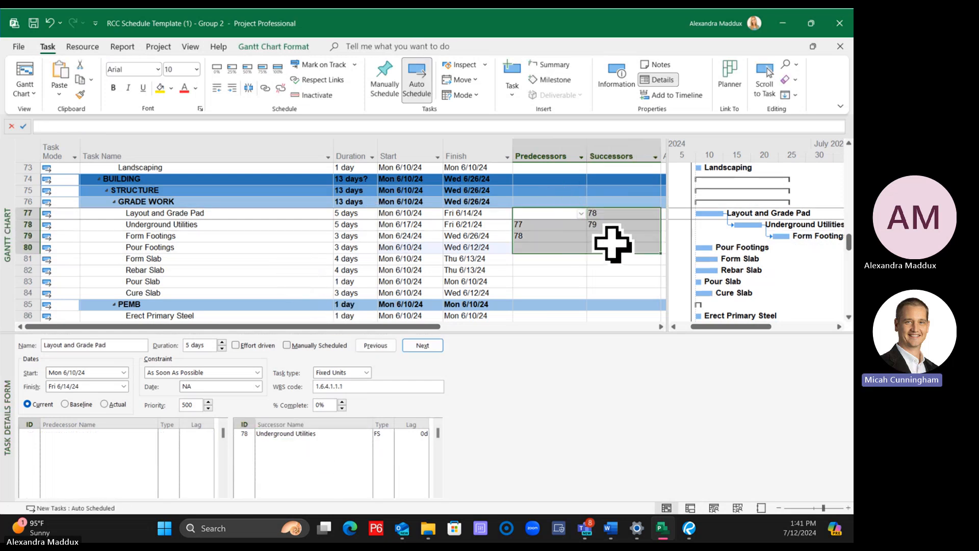
{"action": "key", "text": "Delete"}
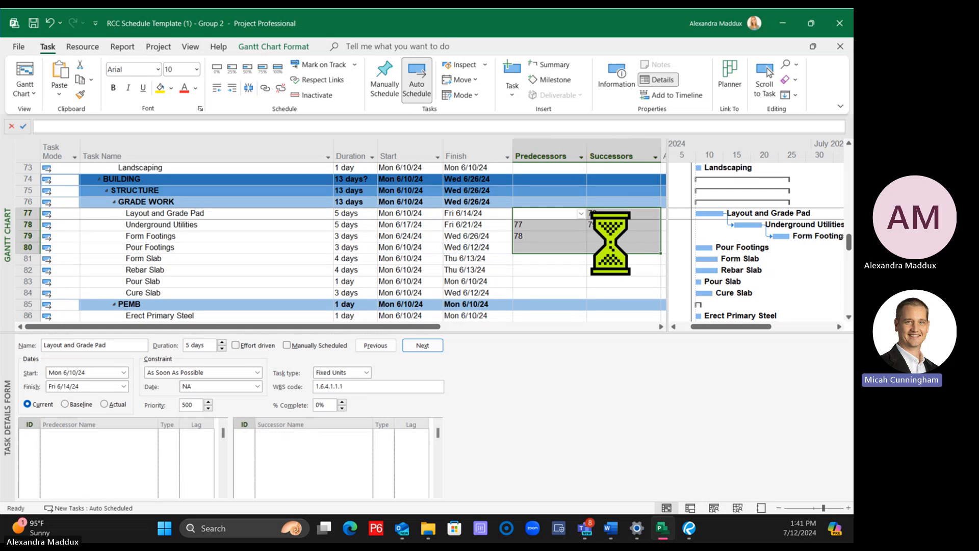
{"action": "left_click", "coordinate": [620, 281]}
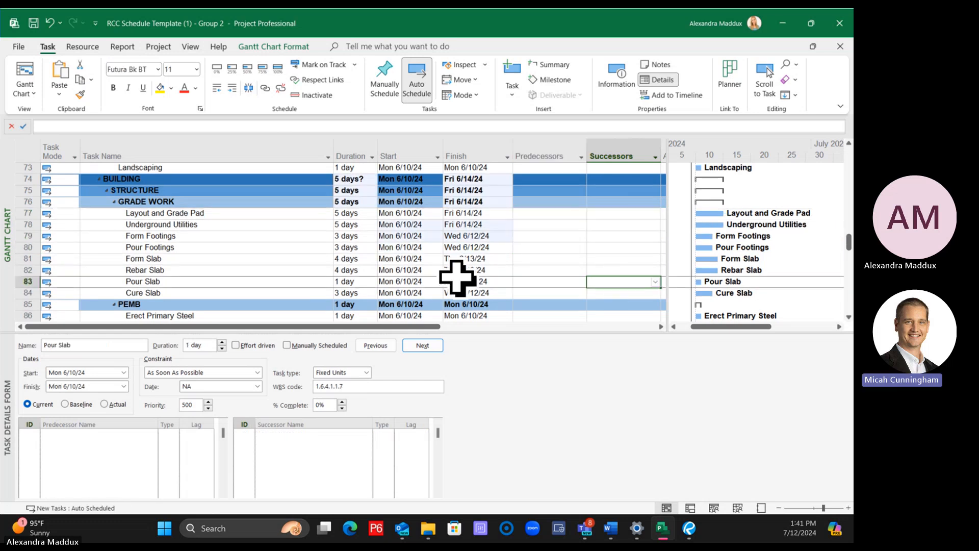
Select all tasks from Layout and Grade Pad through Cure Slab and link them in sequence
{"action": "left_click", "coordinate": [240, 213]}
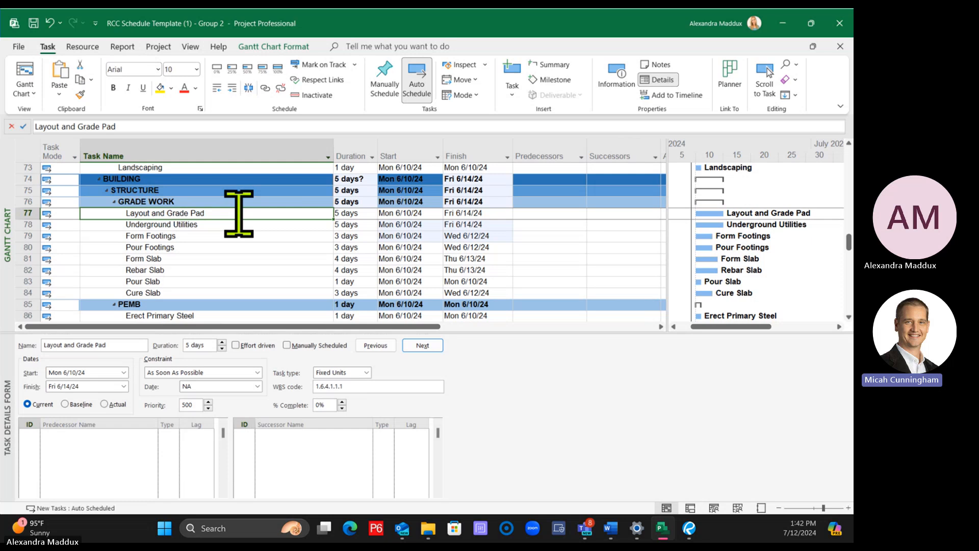
{"action": "left_click", "coordinate": [215, 294], "text": "shift"}
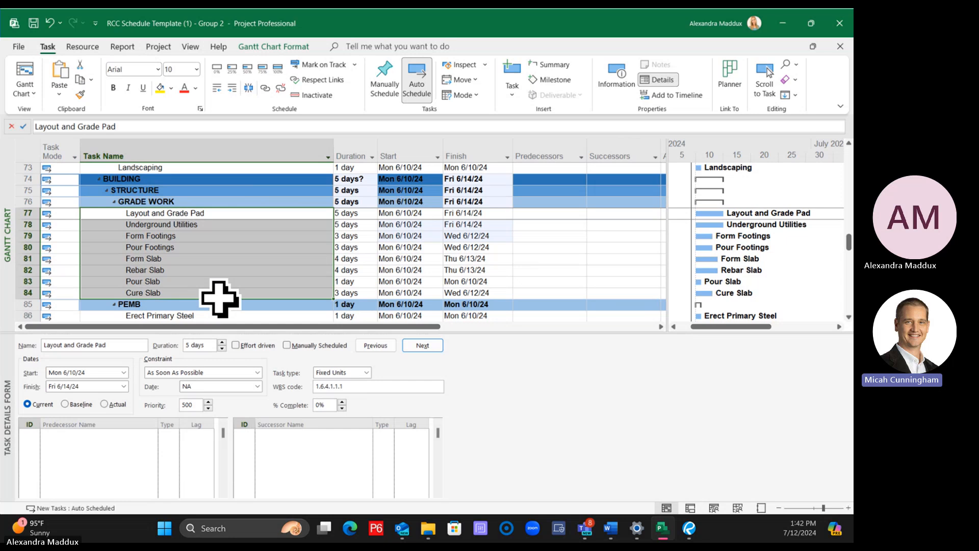
{"action": "left_click", "coordinate": [219, 214]}
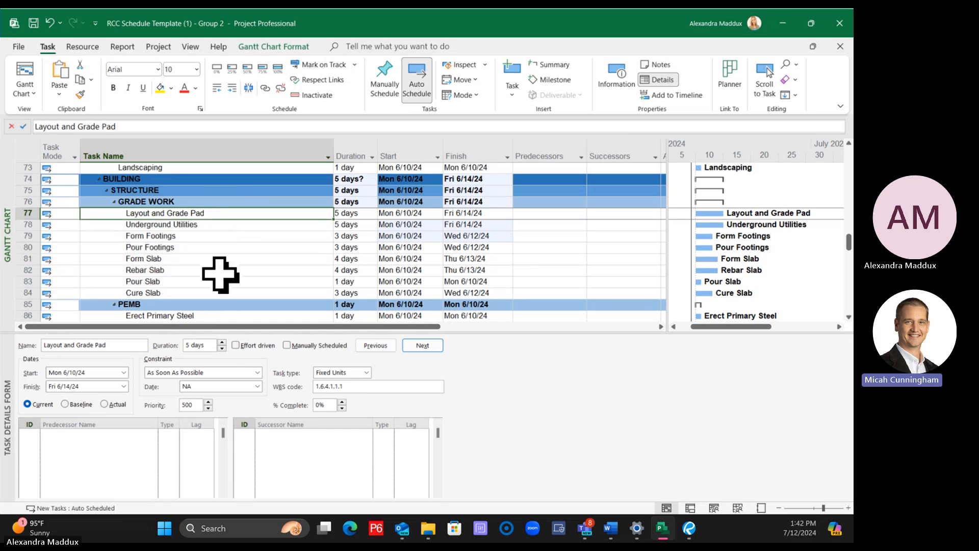
{"action": "left_click", "coordinate": [222, 292], "text": "shift"}
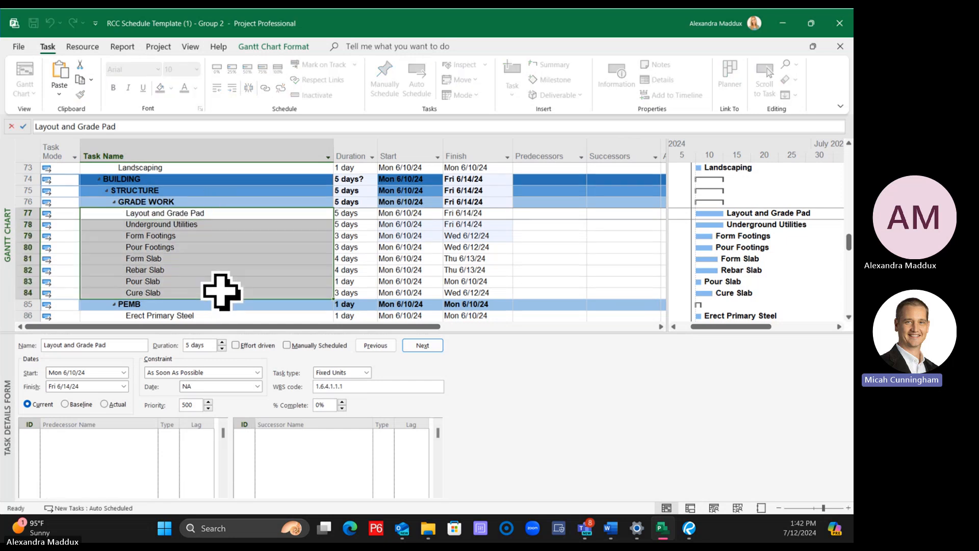
{"action": "left_click", "coordinate": [223, 245]}
{"action": "left_click_drag", "start_coordinate": [212, 212], "coordinate": [213, 296]}
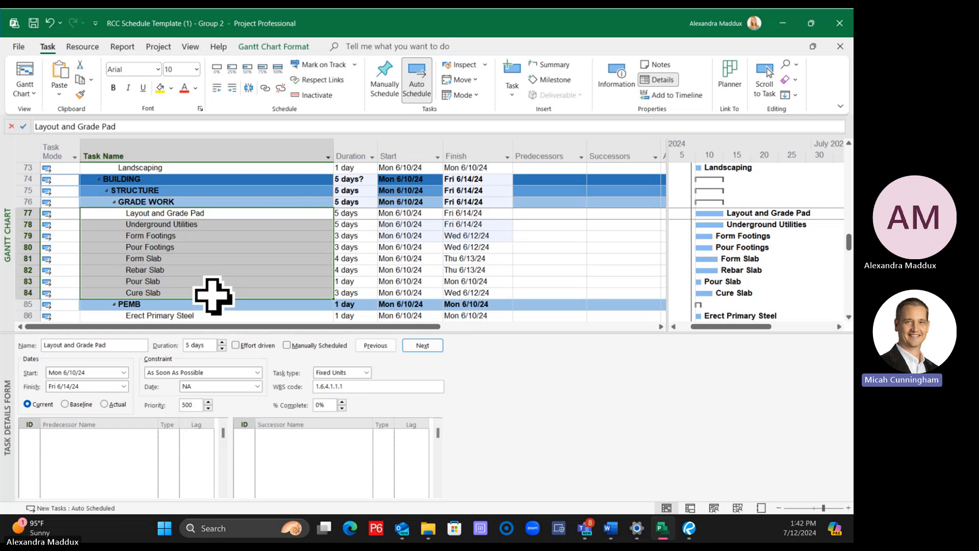
{"action": "left_click", "coordinate": [213, 293]}
{"action": "left_click", "coordinate": [191, 213]}
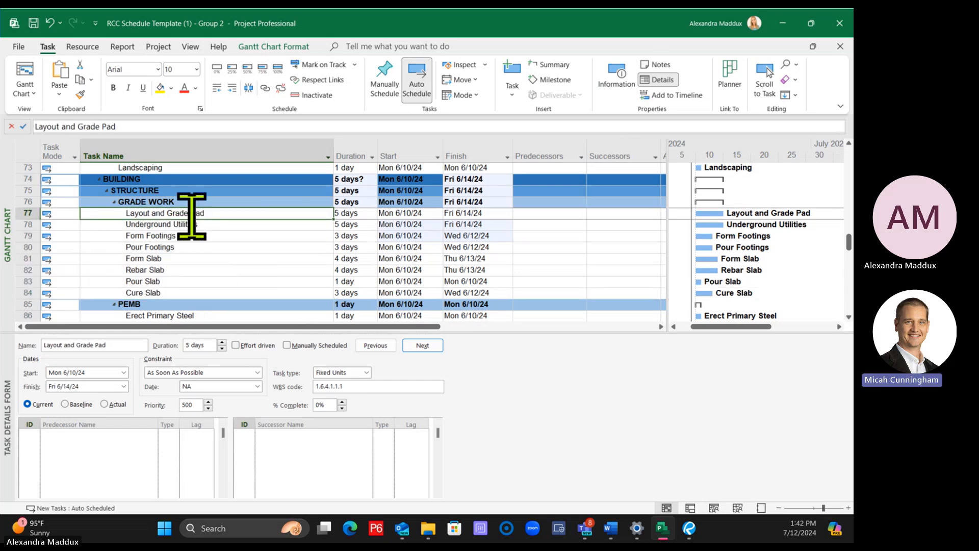
{"action": "left_click", "coordinate": [207, 292], "text": "shift"}
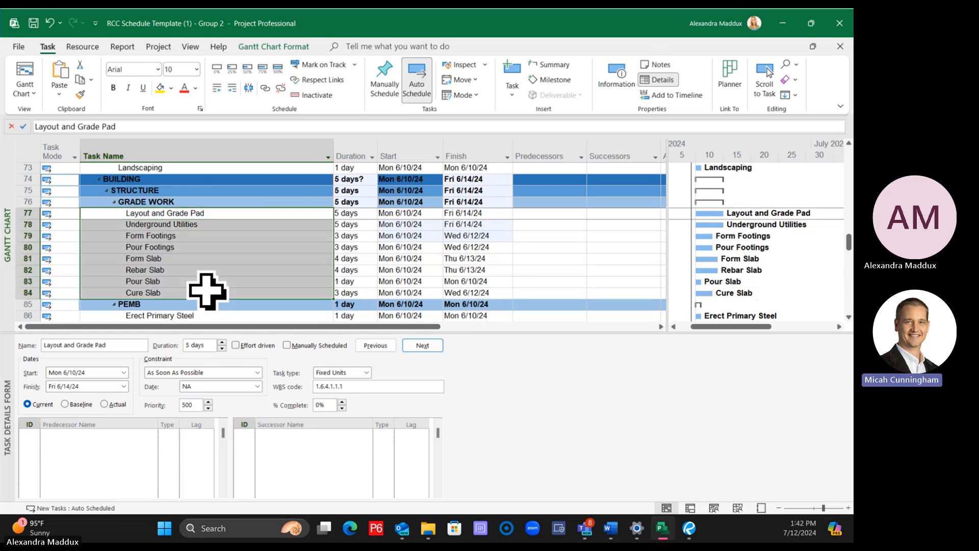
{"action": "left_click", "coordinate": [265, 88]}
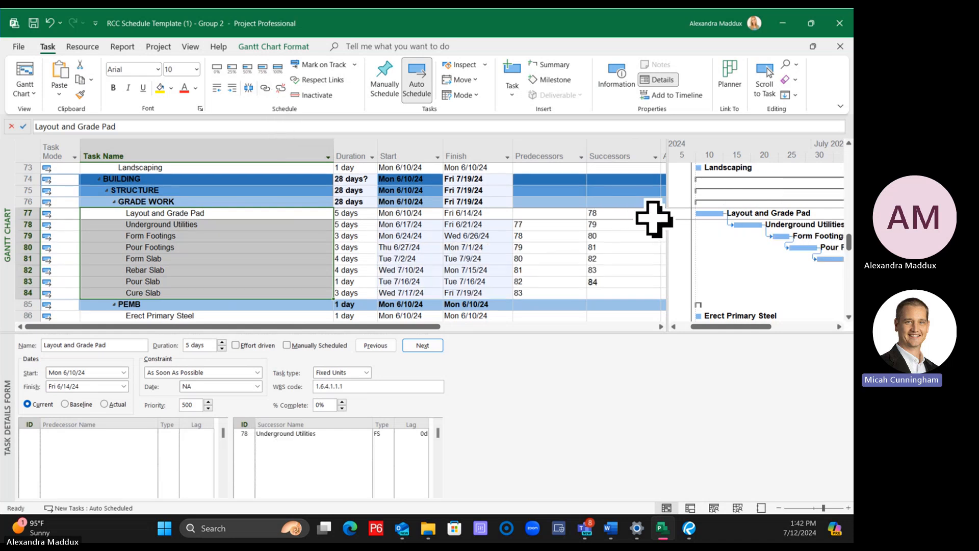
Zoom out the Gantt timescale and examine the linked chain from Layout and Grade Pad to Cure Slab
{"action": "left_click_drag", "start_coordinate": [668, 217], "coordinate": [664, 218]}
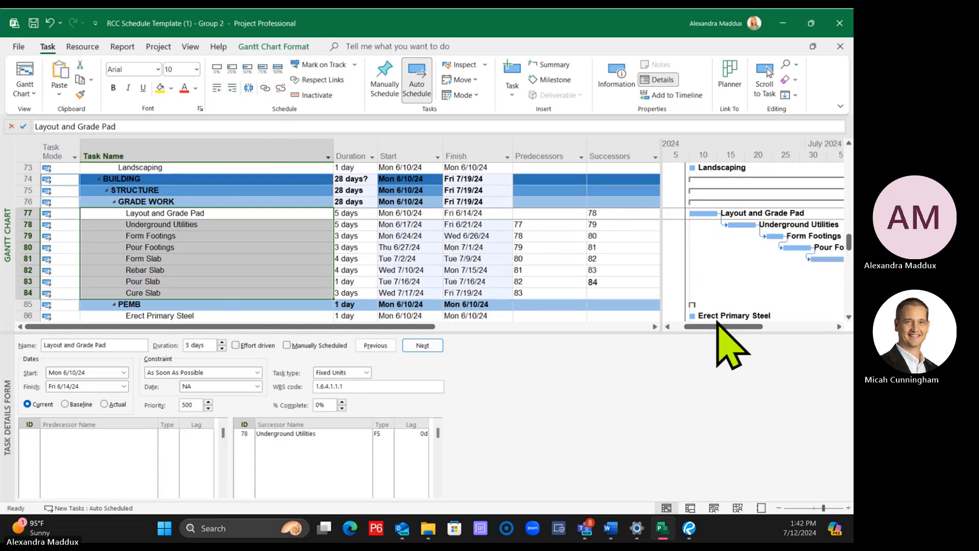
{"action": "left_click_drag", "start_coordinate": [718, 326], "coordinate": [739, 328]}
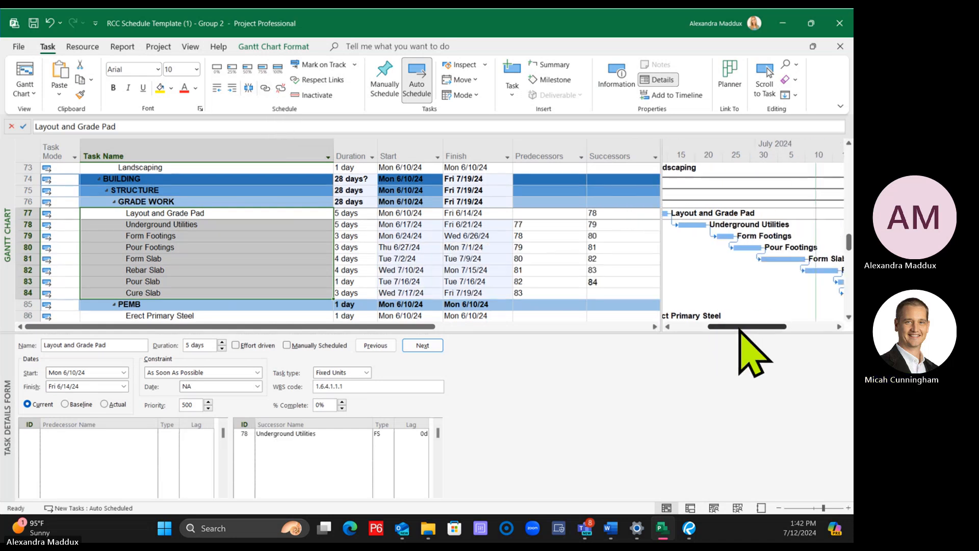
{"action": "left_click", "coordinate": [779, 508]}
{"action": "left_click_drag", "start_coordinate": [735, 332], "coordinate": [743, 331]}
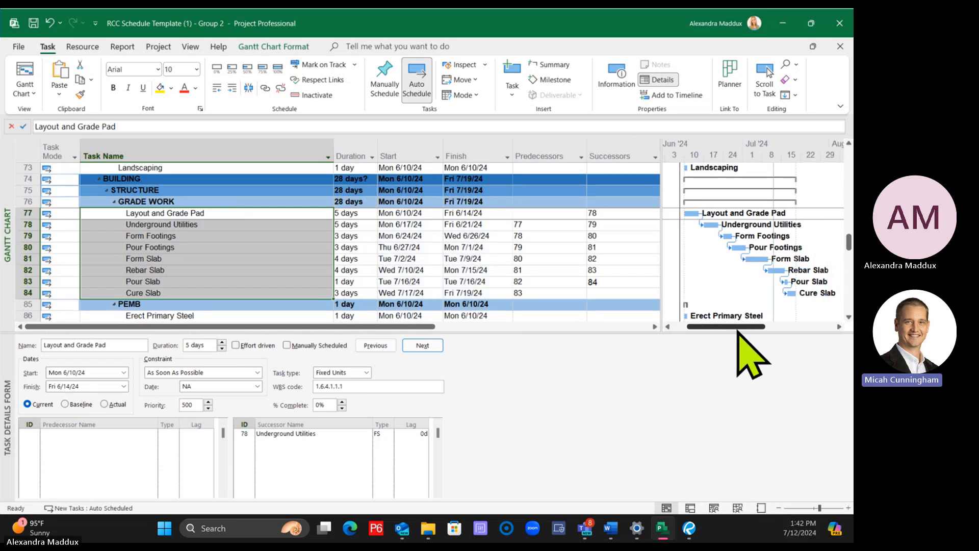
Clear the predecessor and successor entries of all tasks from Layout and Grade Pad through Cure Slab
{"action": "left_click", "coordinate": [523, 258]}
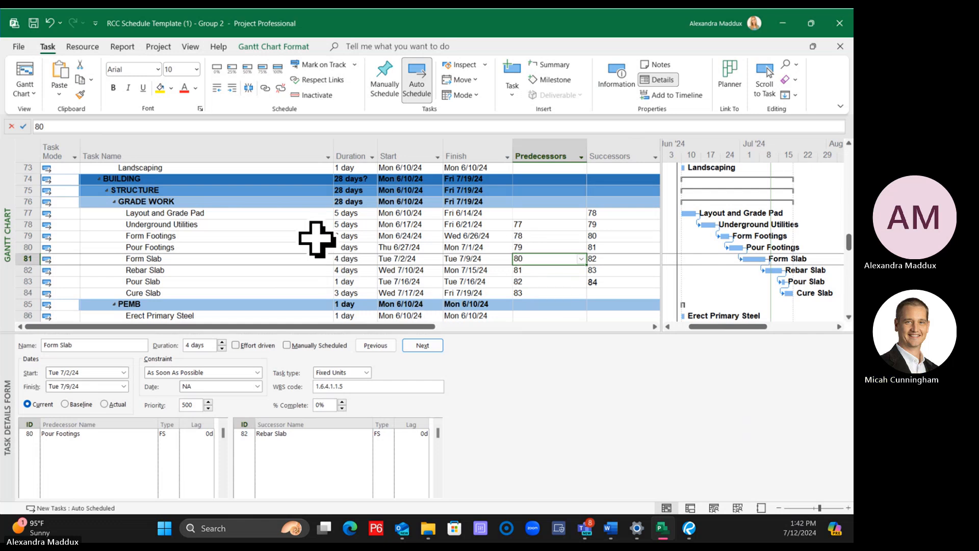
{"action": "left_click_drag", "start_coordinate": [544, 218], "coordinate": [603, 289]}
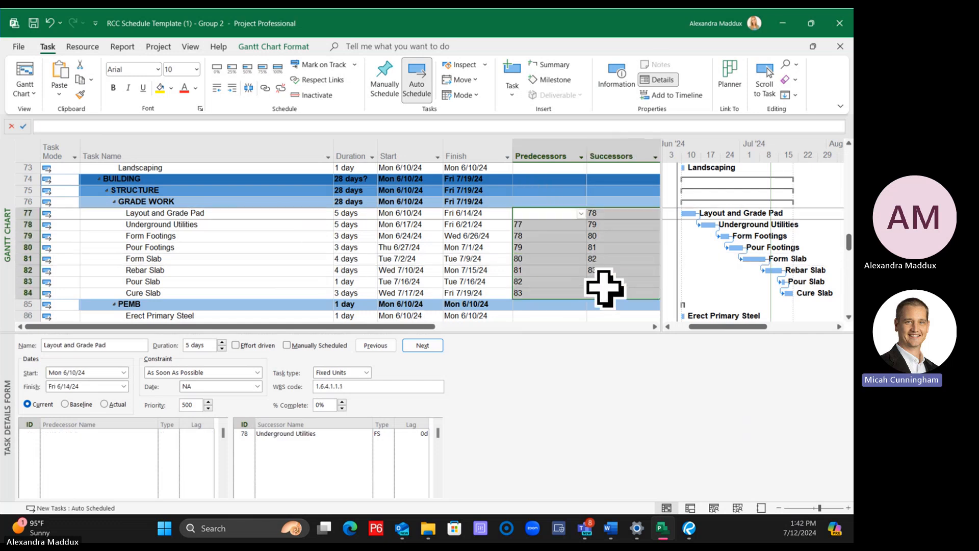
{"action": "key", "text": "Delete"}
{"action": "left_click", "coordinate": [214, 235]}
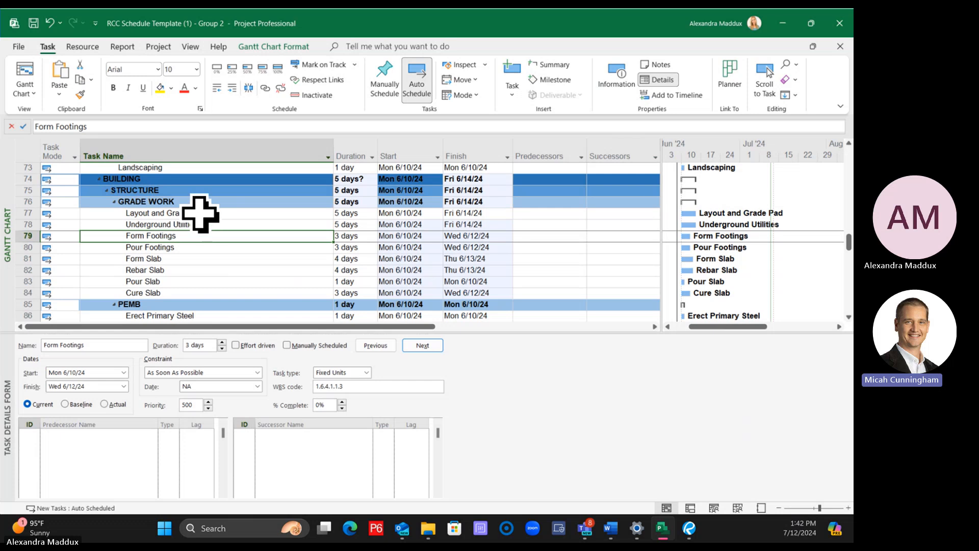
Narrow the Task Name column and widen the Gantt chart area up to the Successors column
{"action": "left_click_drag", "start_coordinate": [334, 153], "coordinate": [287, 153]}
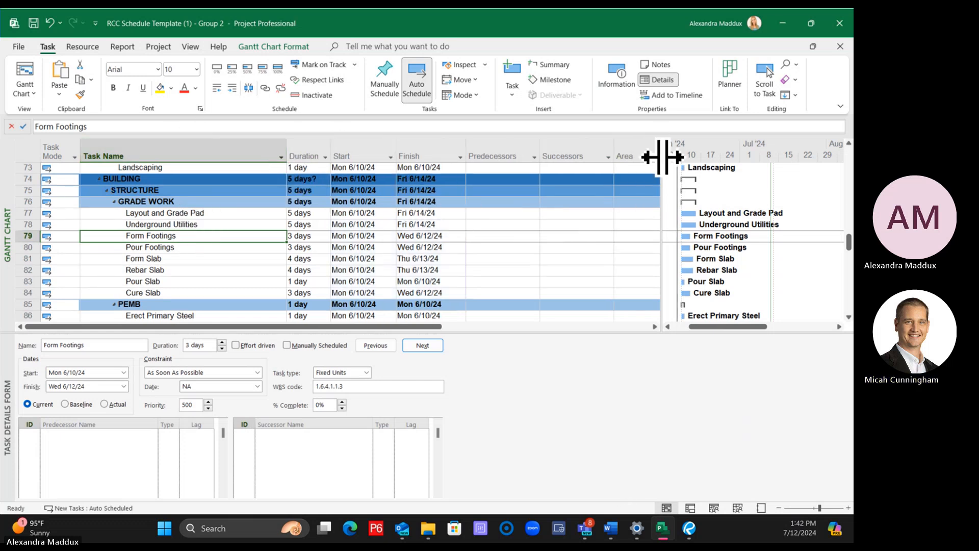
{"action": "left_click_drag", "start_coordinate": [662, 158], "coordinate": [616, 162]}
{"action": "left_click", "coordinate": [255, 259]}
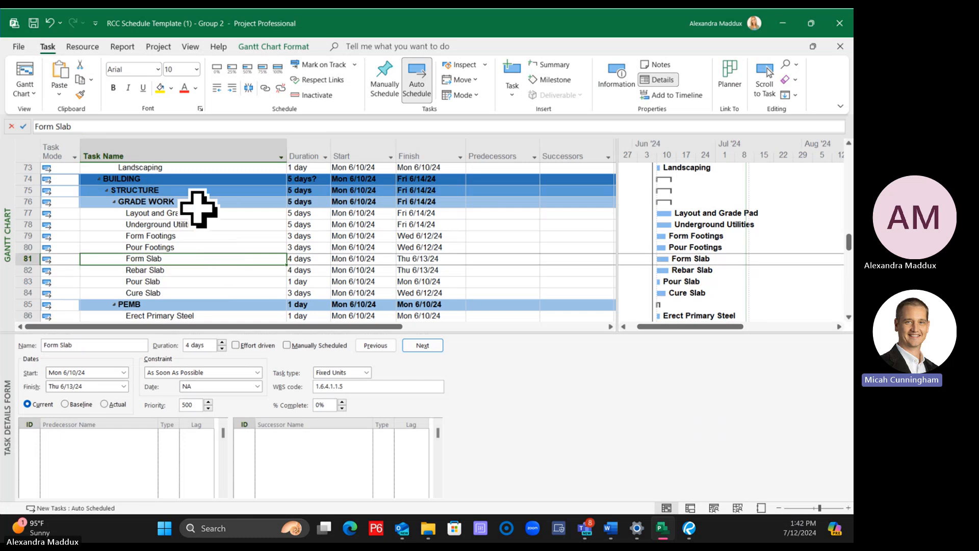
Link all tasks from Layout and Grade Pad through Cure Slab in sequence, and remove those links again
{"action": "left_click", "coordinate": [197, 212]}
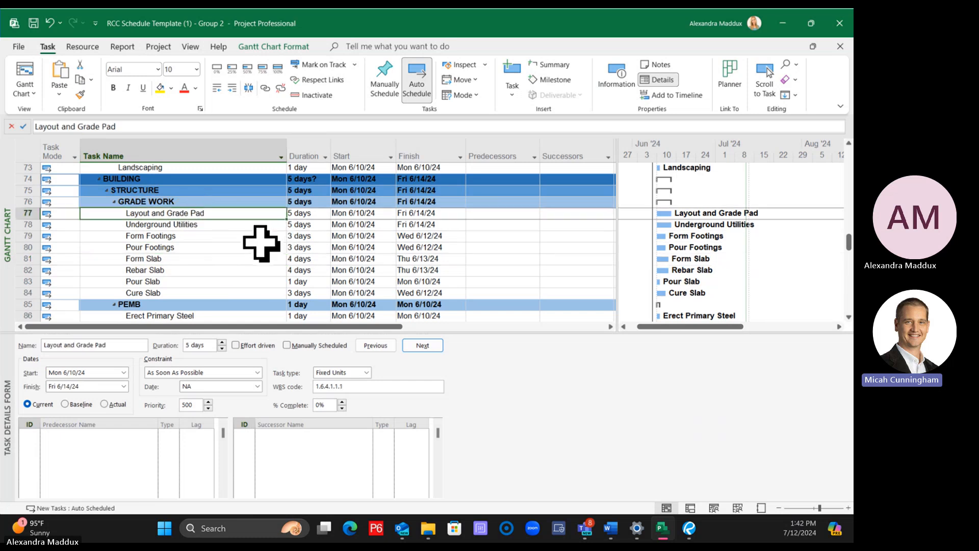
{"action": "left_click", "coordinate": [176, 293], "text": "shift"}
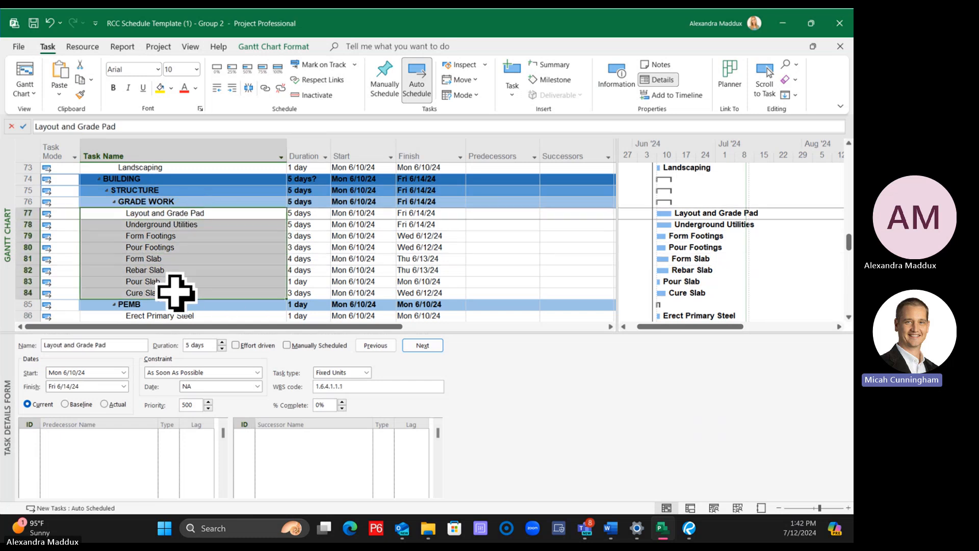
{"action": "left_click", "coordinate": [265, 88]}
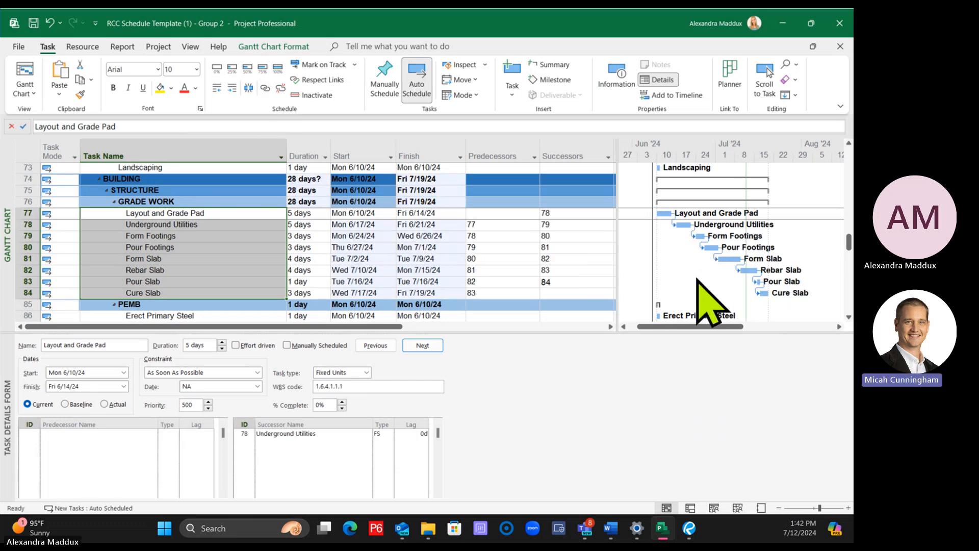
{"action": "key", "text": "ctrl+shift+F2"}
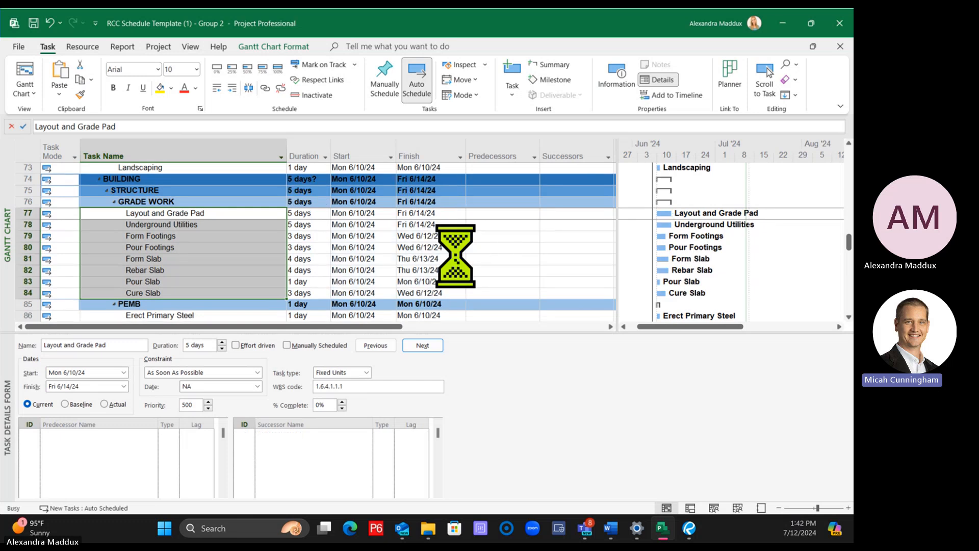
Move Rebar Slab directly above Form Footings and Cure Slab directly above Layout and Grade Pad
{"action": "left_click", "coordinate": [171, 247]}
{"action": "left_click", "coordinate": [29, 270]}
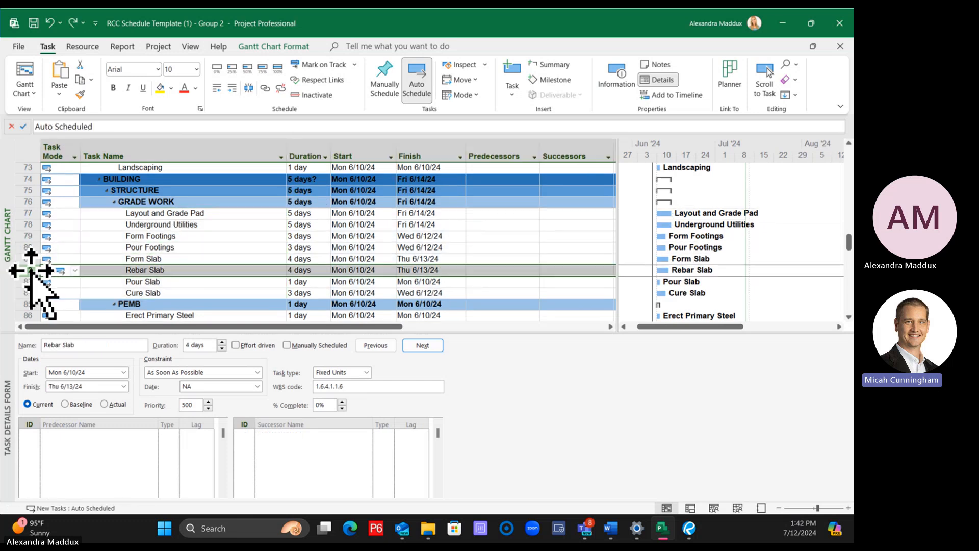
{"action": "left_click_drag", "start_coordinate": [28, 270], "coordinate": [25, 228]}
{"action": "left_click", "coordinate": [32, 293]}
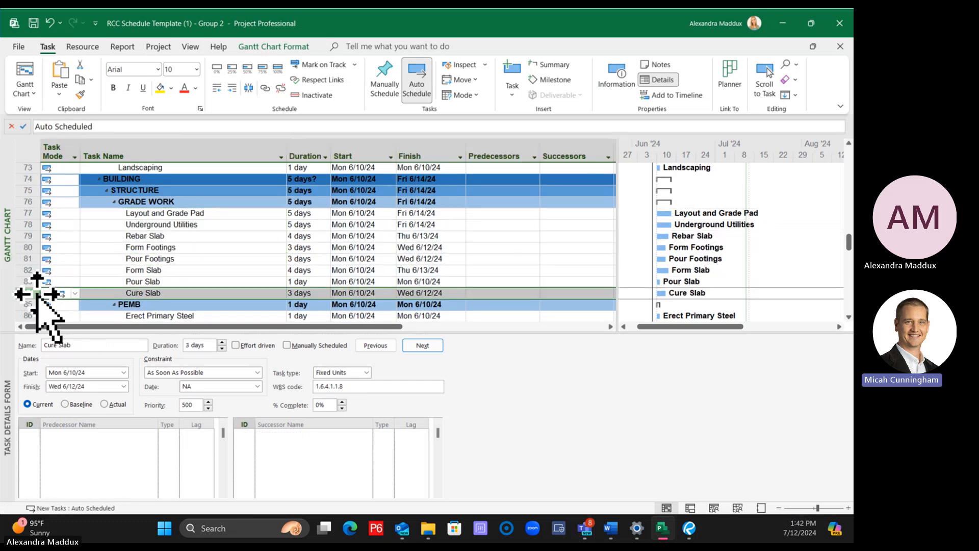
{"action": "left_click_drag", "start_coordinate": [32, 293], "coordinate": [28, 209]}
{"action": "left_click", "coordinate": [362, 258]}
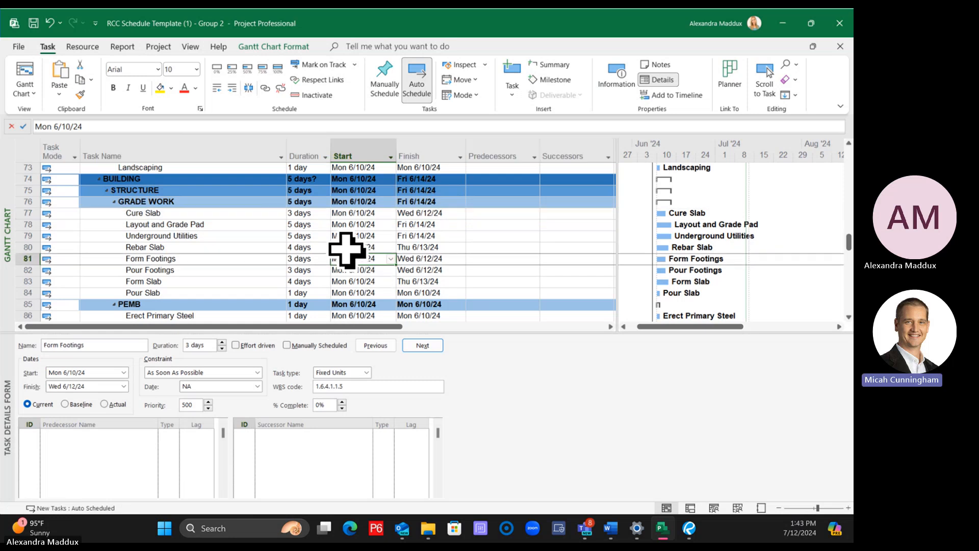
{"action": "left_click", "coordinate": [260, 224]}
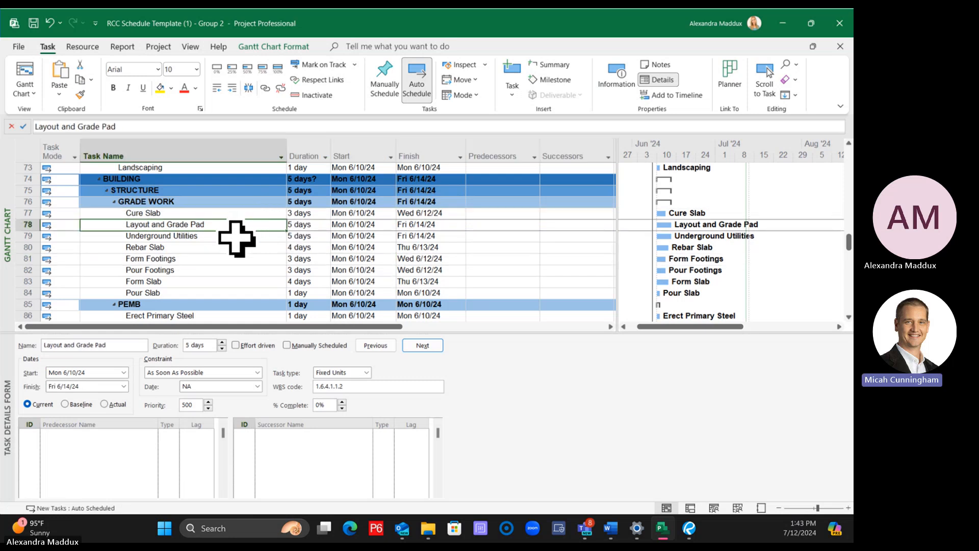
{"action": "left_click", "coordinate": [234, 235], "text": "shift"}
{"action": "left_click", "coordinate": [227, 260], "text": "ctrl"}
{"action": "left_click", "coordinate": [227, 271], "text": "ctrl"}
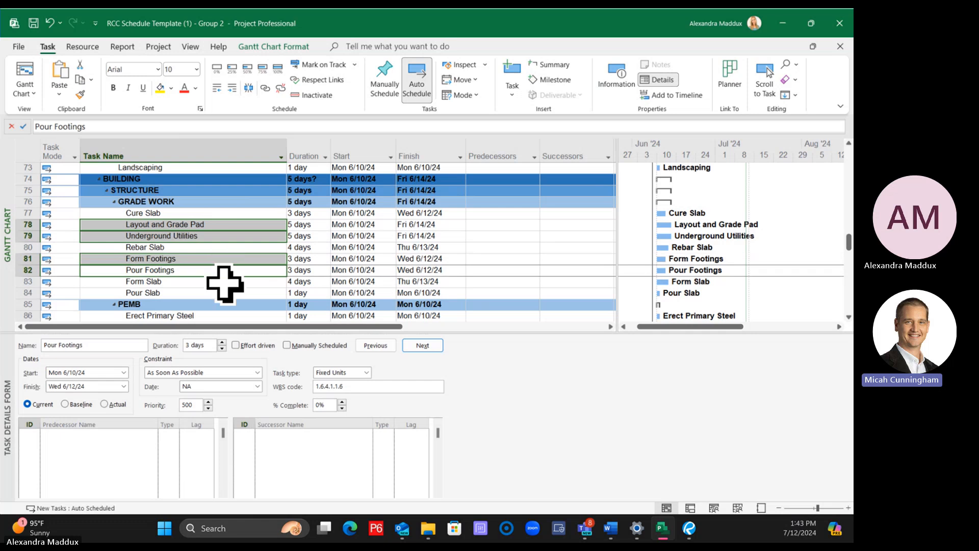
{"action": "left_click", "coordinate": [225, 281], "text": "ctrl"}
{"action": "left_click", "coordinate": [208, 248], "text": "ctrl"}
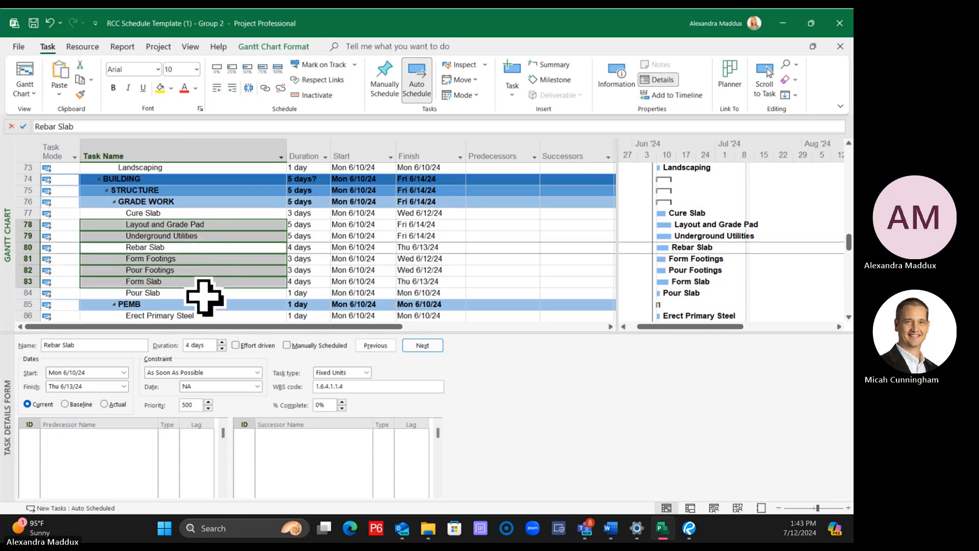
{"action": "left_click", "coordinate": [204, 294], "text": "ctrl"}
{"action": "left_click", "coordinate": [186, 212], "text": "ctrl"}
{"action": "left_click", "coordinate": [507, 280]}
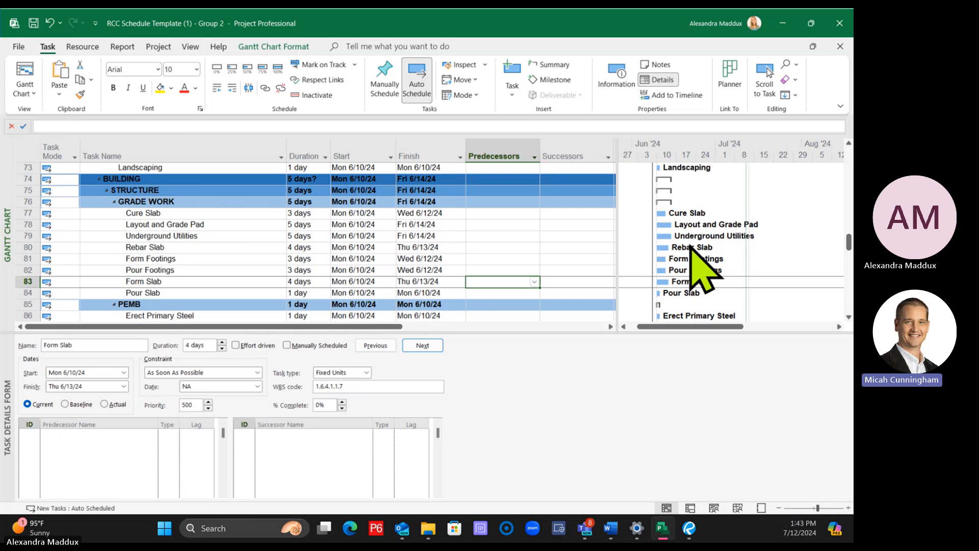
Link the tasks in selection order: Layout and Grade Pad, Underground Utilities, Form Footings, Pour Footings, Form Slab, Rebar Slab, Pour Slab, Cure Slab
{"action": "left_click", "coordinate": [200, 225]}
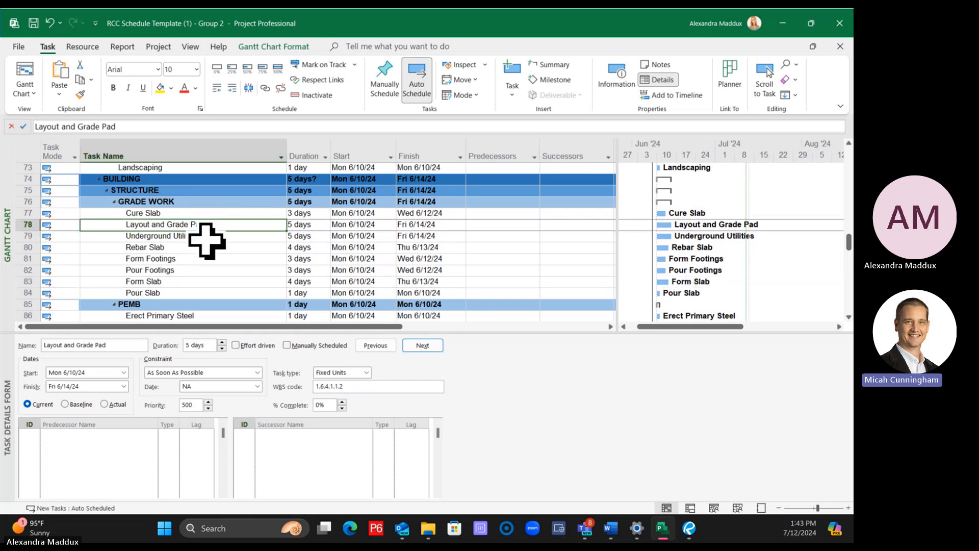
{"action": "left_click", "coordinate": [206, 236], "text": "ctrl"}
{"action": "left_click", "coordinate": [207, 259], "text": "ctrl"}
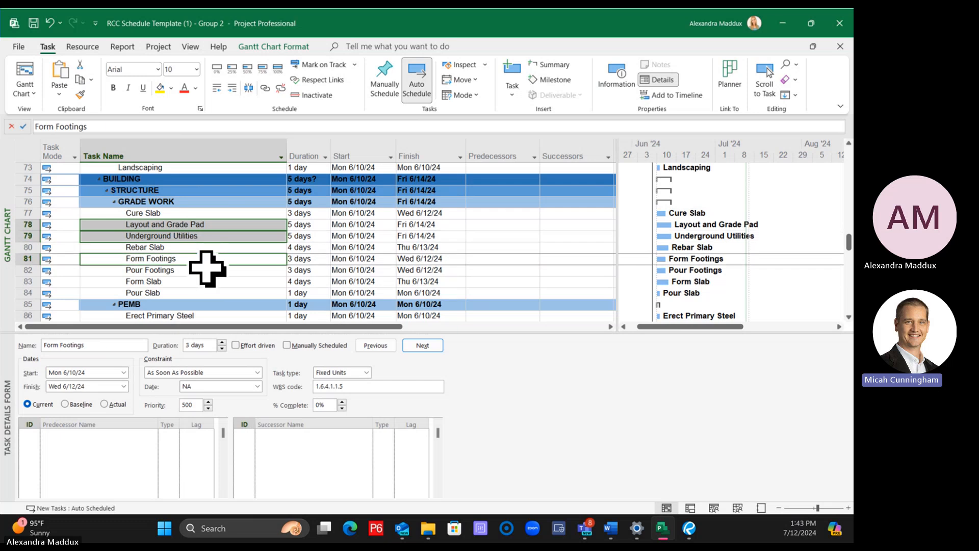
{"action": "left_click", "coordinate": [206, 270], "text": "ctrl"}
{"action": "left_click", "coordinate": [204, 281], "text": "ctrl"}
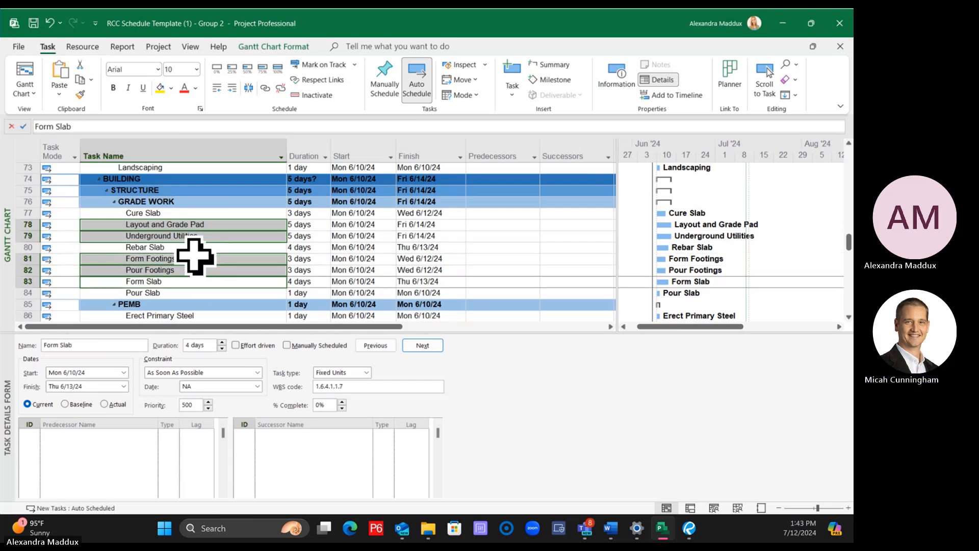
{"action": "left_click", "coordinate": [191, 248], "text": "ctrl"}
{"action": "left_click", "coordinate": [190, 294], "text": "ctrl"}
{"action": "left_click", "coordinate": [166, 213], "text": "ctrl"}
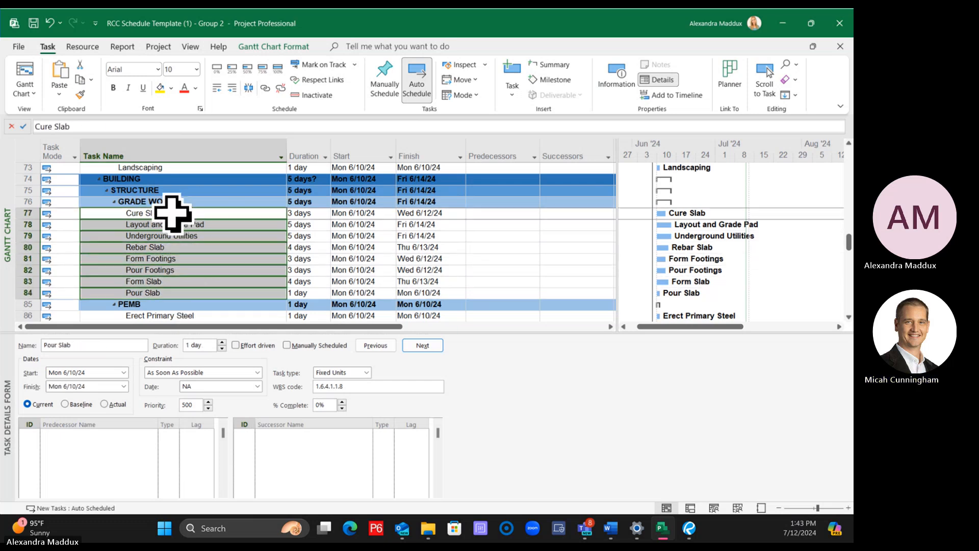
{"action": "left_click", "coordinate": [266, 88]}
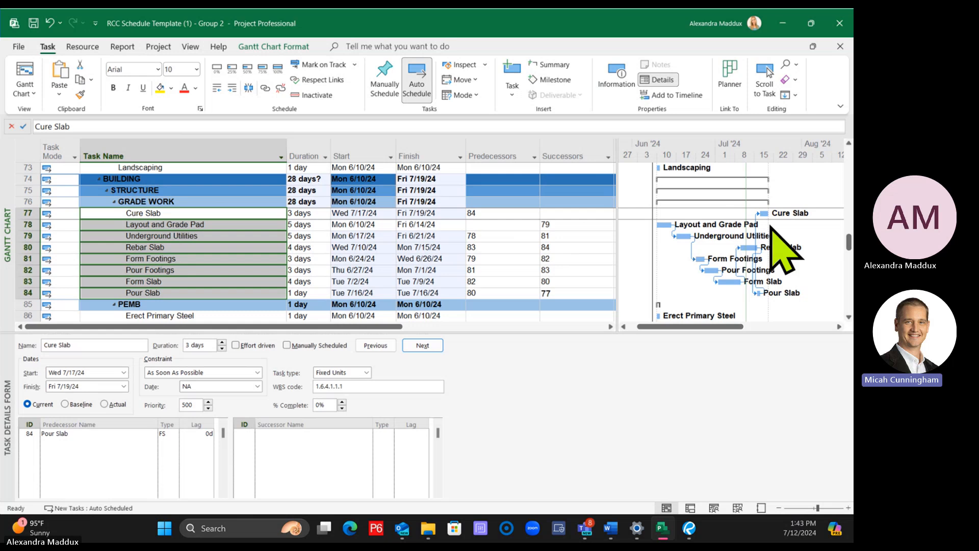
Move the Cure Slab task back to the end of the GRADE WORK group, directly below Pour Slab
{"action": "left_click", "coordinate": [507, 259]}
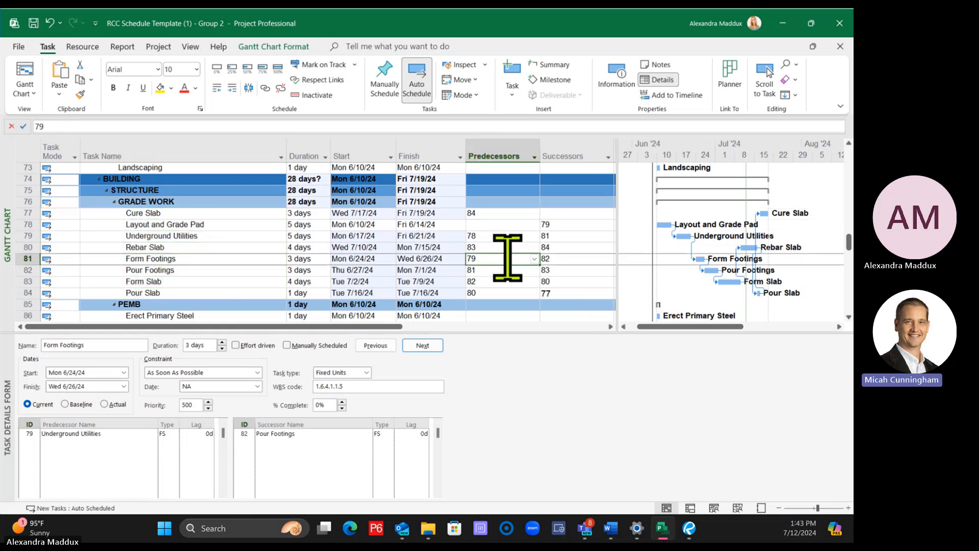
{"action": "left_click", "coordinate": [20, 213]}
{"action": "left_click_drag", "start_coordinate": [23, 214], "coordinate": [21, 292]}
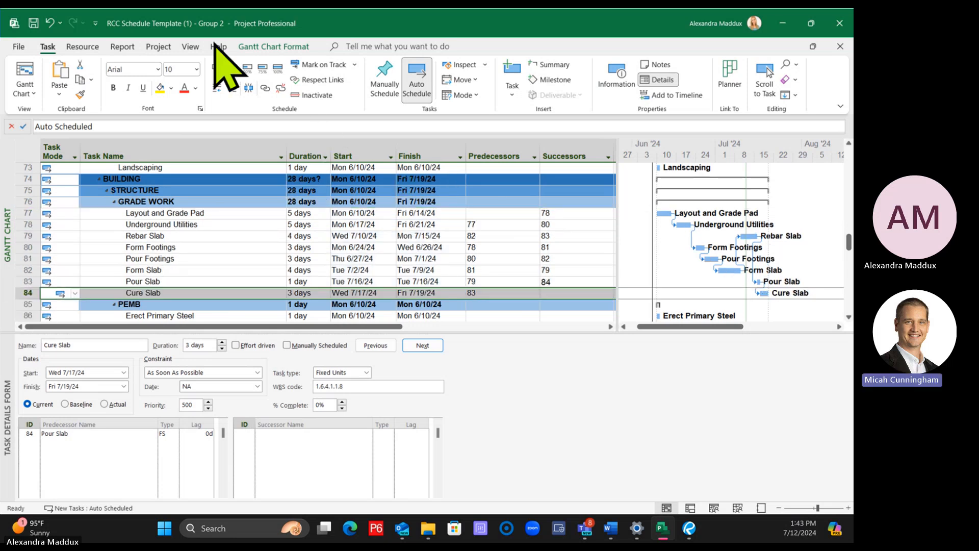
Sort the schedule's tasks by start date
{"action": "left_click", "coordinate": [190, 47]}
{"action": "left_click", "coordinate": [341, 80]}
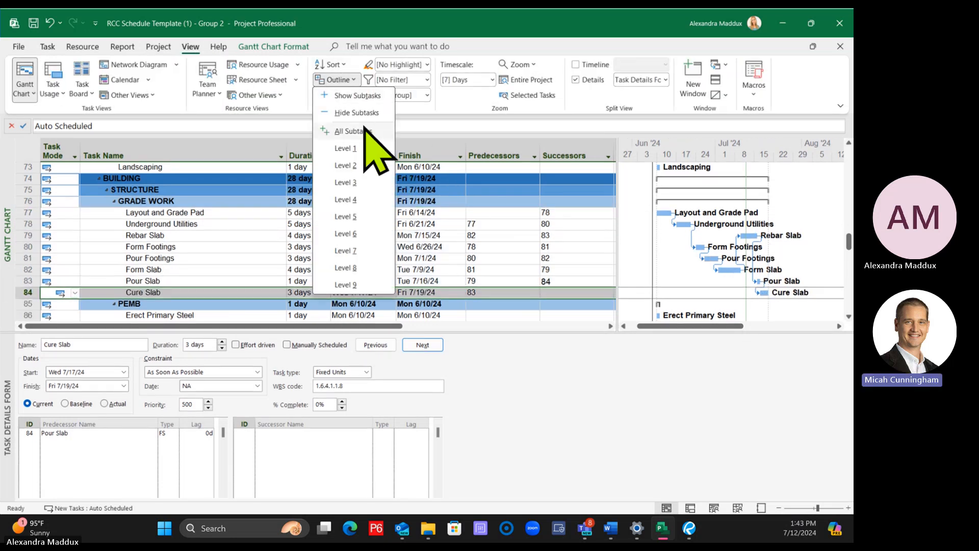
{"action": "left_click", "coordinate": [331, 65]}
{"action": "left_click", "coordinate": [343, 81]}
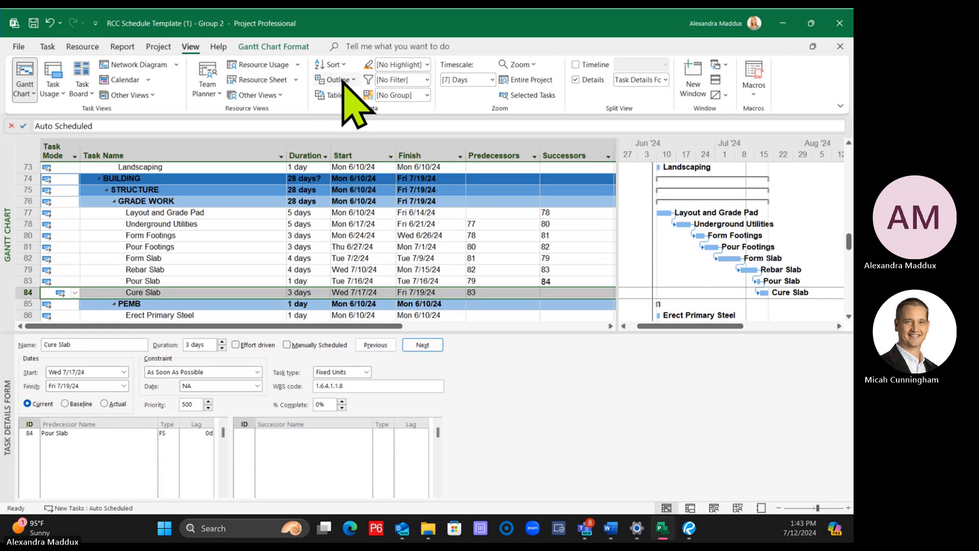
Sort the tasks by Start in ascending order, permanently renumbering them and keeping the outline structure
{"action": "left_click", "coordinate": [168, 269]}
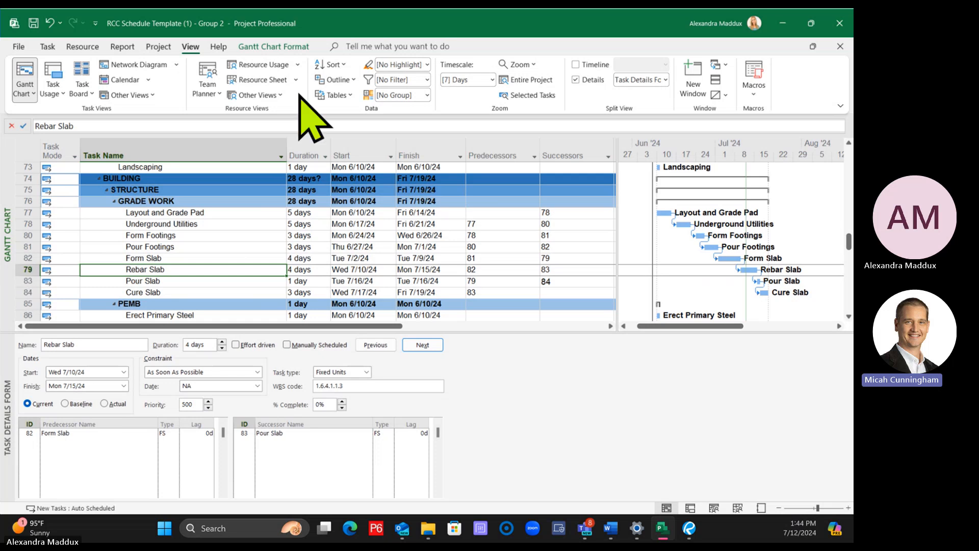
{"action": "left_click", "coordinate": [334, 64]}
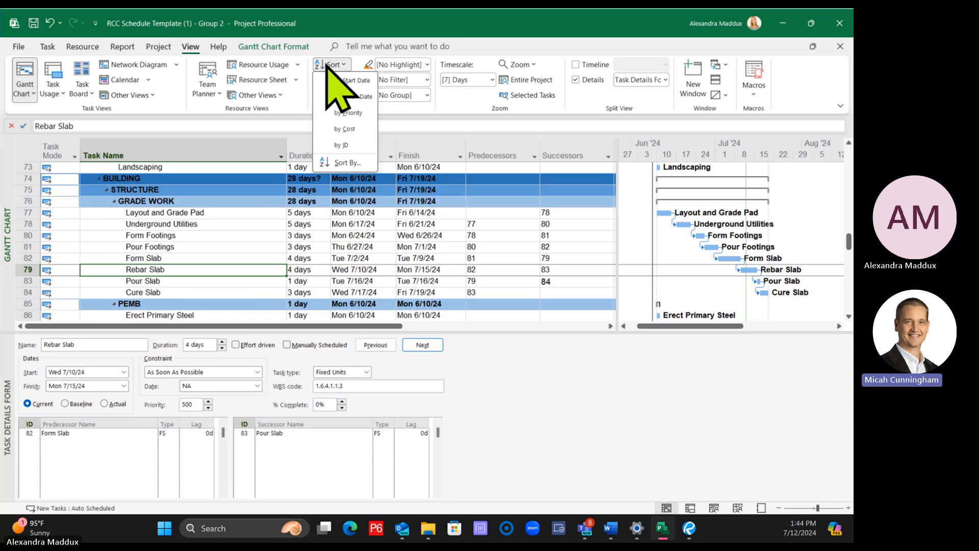
{"action": "left_click", "coordinate": [342, 163]}
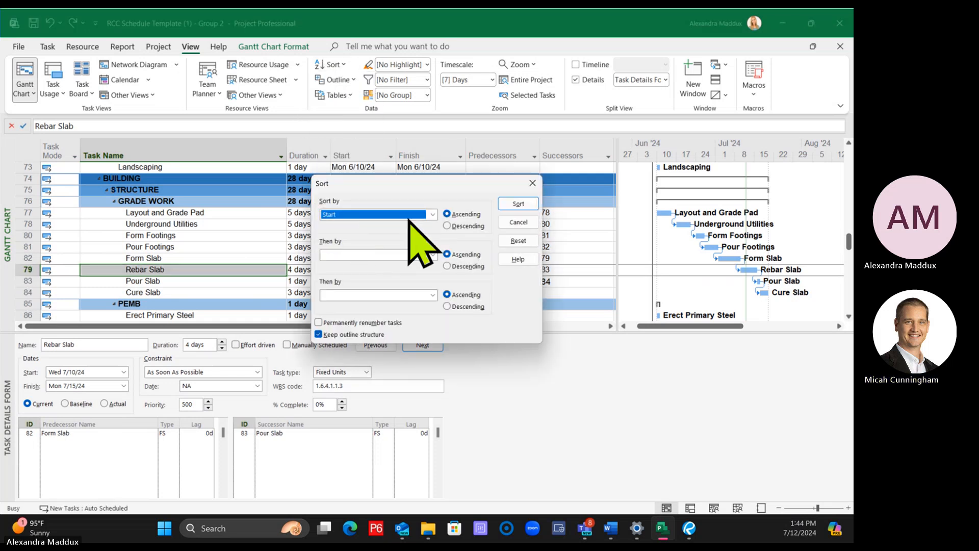
{"action": "left_click", "coordinate": [318, 322]}
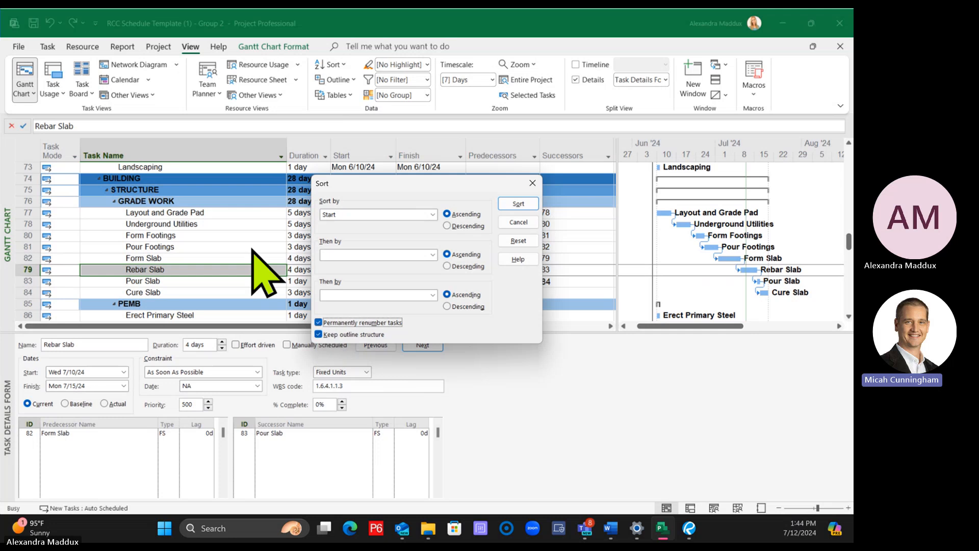
{"action": "left_click", "coordinate": [518, 203]}
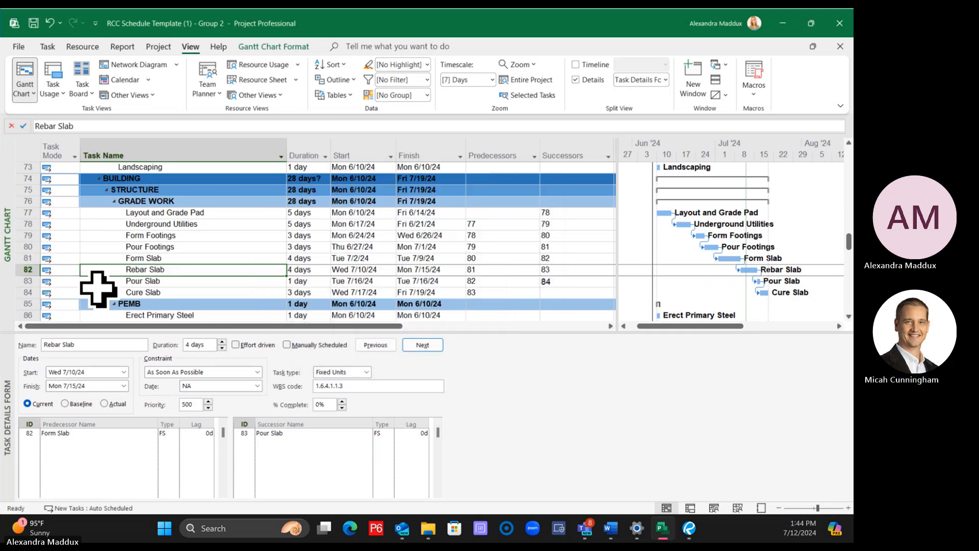
Look over the task groups from GRADE WORK through PEMB, CMU and TILT-WALL
{"action": "left_click", "coordinate": [228, 203]}
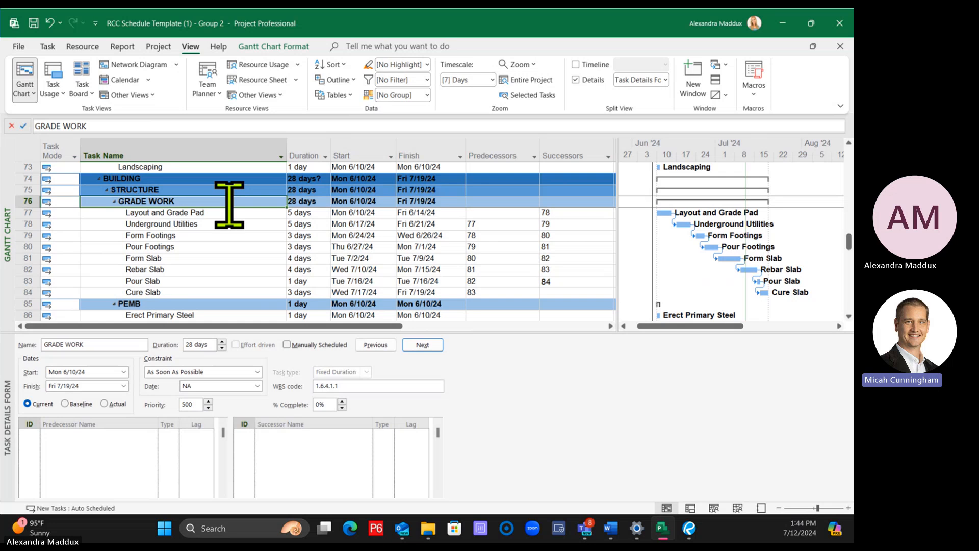
{"action": "scroll", "coordinate": [188, 270], "scroll_direction": "down", "scroll_amount": 1}
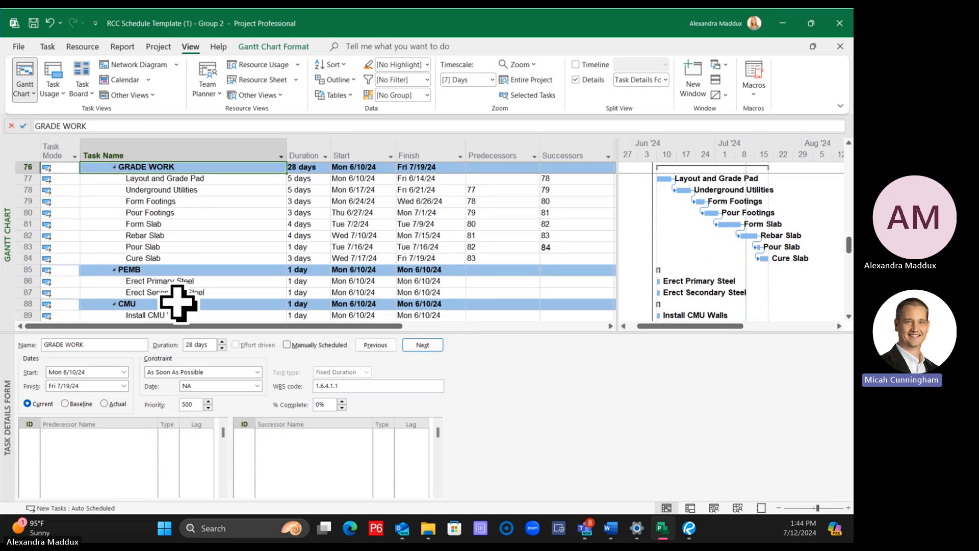
{"action": "left_click", "coordinate": [164, 269]}
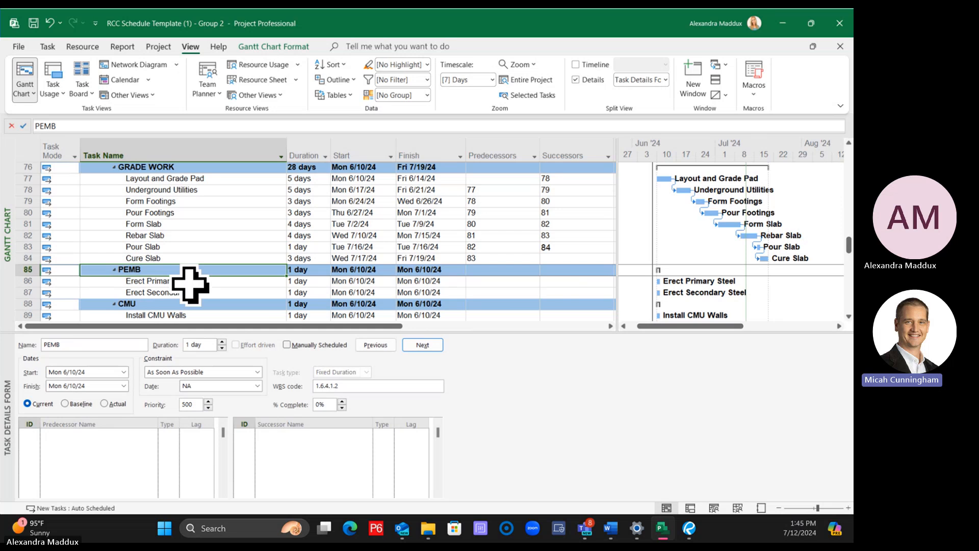
{"action": "scroll", "coordinate": [190, 285], "scroll_direction": "down", "scroll_amount": 2}
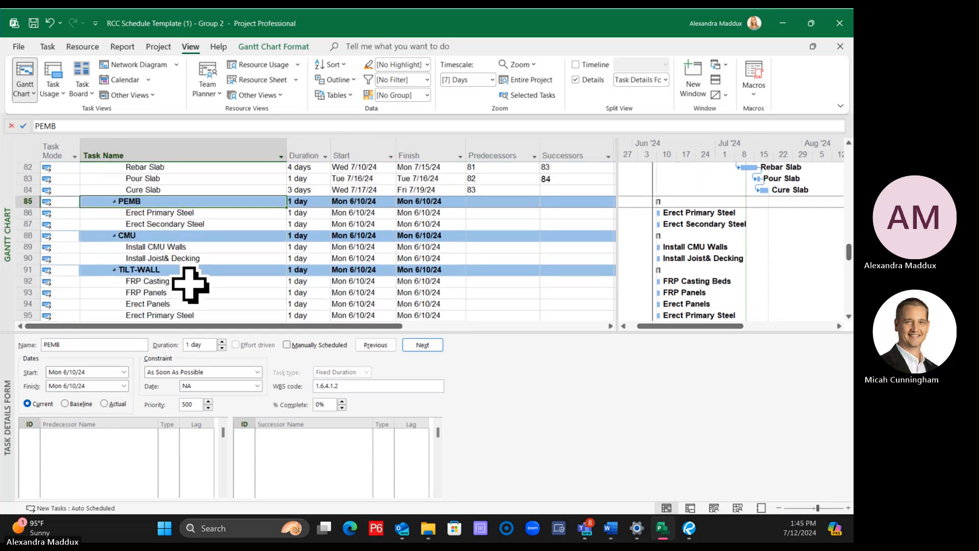
{"action": "scroll", "coordinate": [189, 286], "scroll_direction": "up", "scroll_amount": 3}
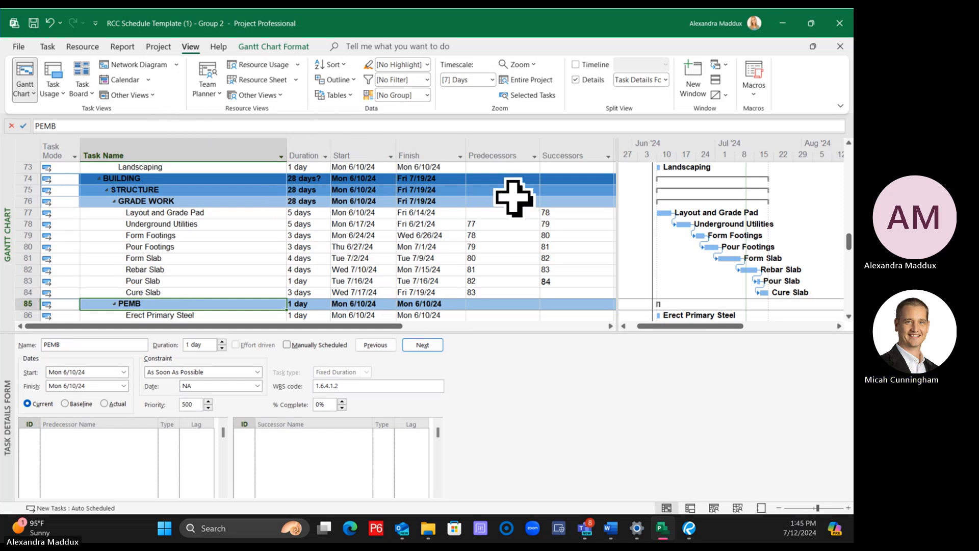
View the list of selectable predecessors for Layout and Grade Pad and close it without choosing any
{"action": "left_click", "coordinate": [508, 212]}
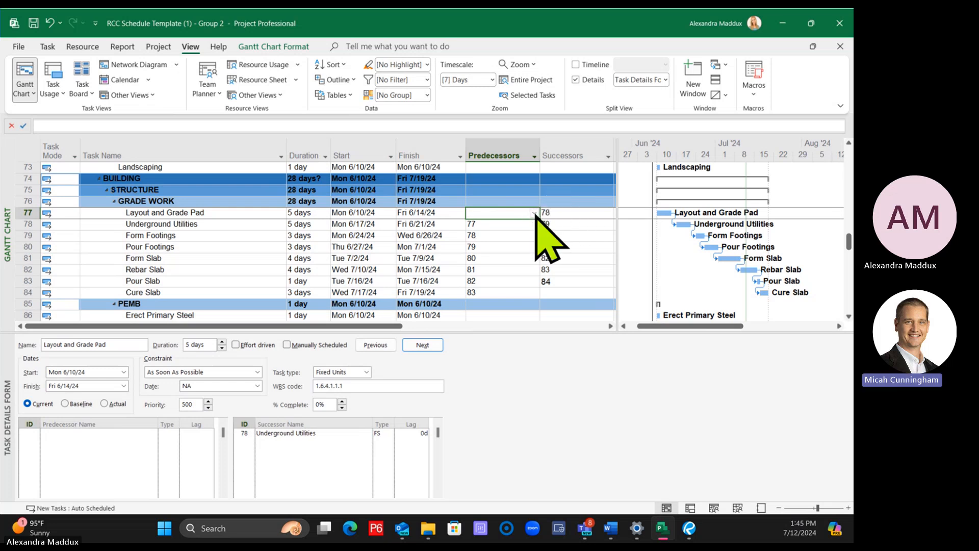
{"action": "left_click", "coordinate": [534, 213]}
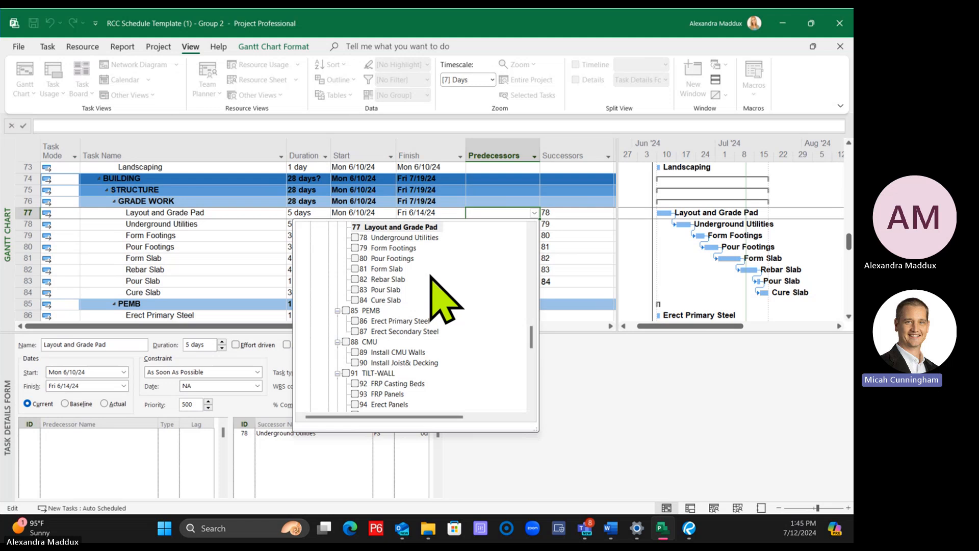
{"action": "left_click", "coordinate": [535, 213]}
{"action": "key", "text": "Return"}
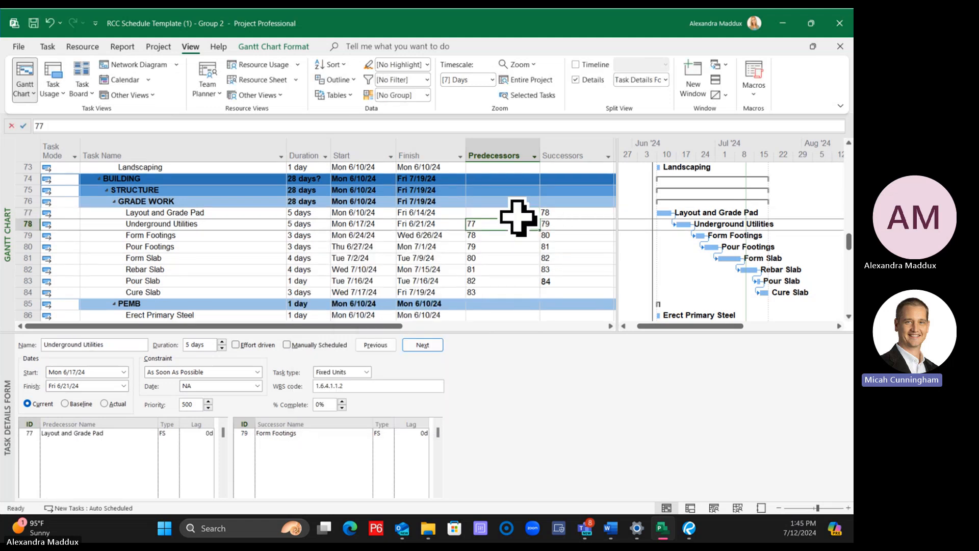
{"action": "left_click", "coordinate": [520, 214]}
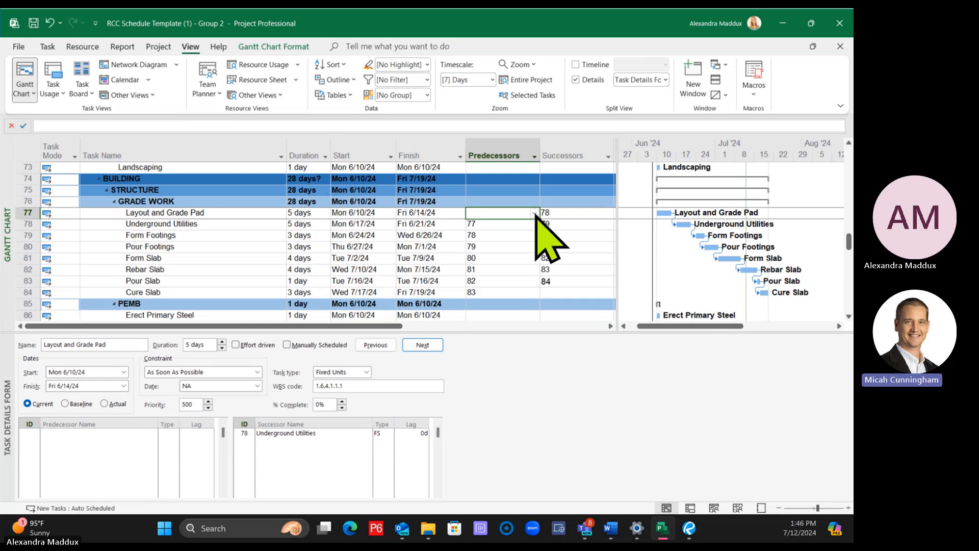
{"action": "scroll", "coordinate": [518, 266], "scroll_direction": "down", "scroll_amount": 1}
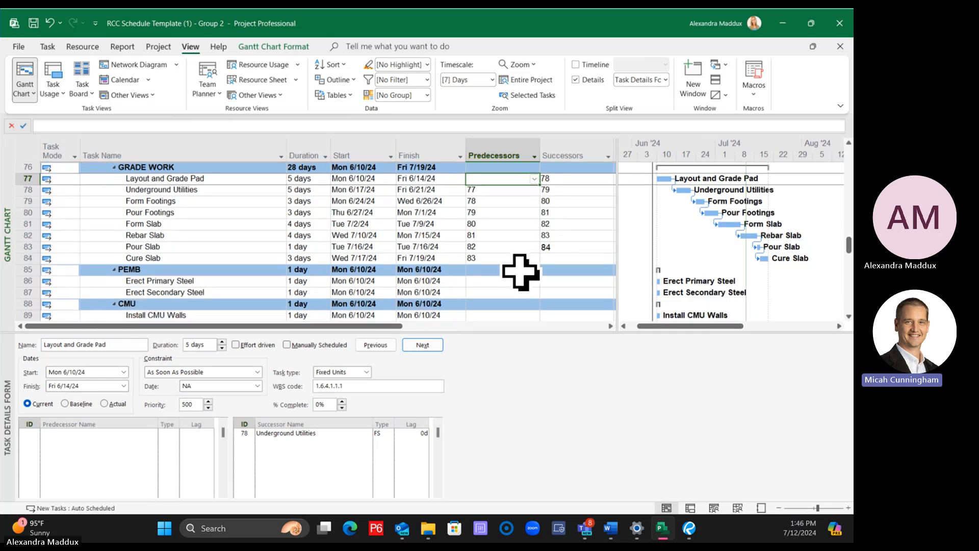
{"action": "left_click", "coordinate": [591, 258]}
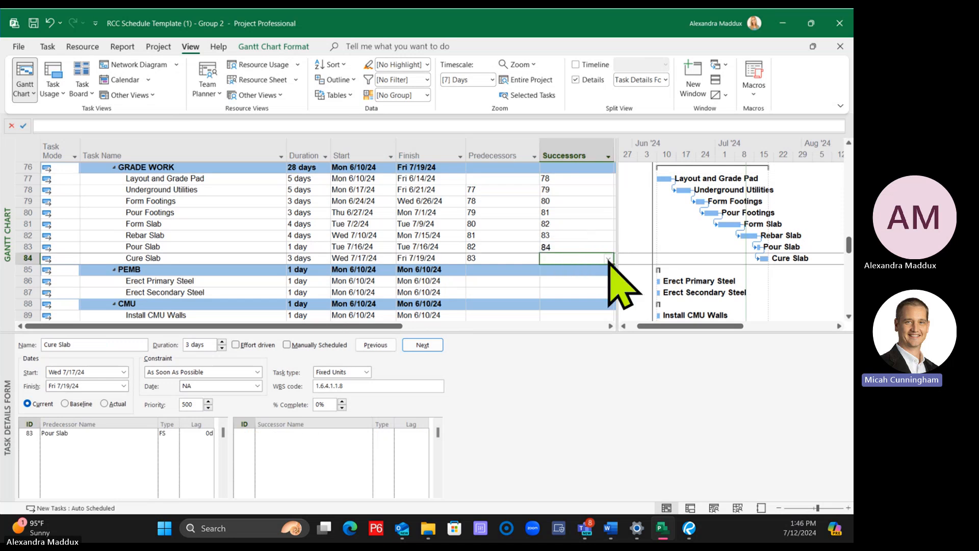
{"action": "left_click", "coordinate": [607, 260]}
{"action": "left_click", "coordinate": [609, 259]}
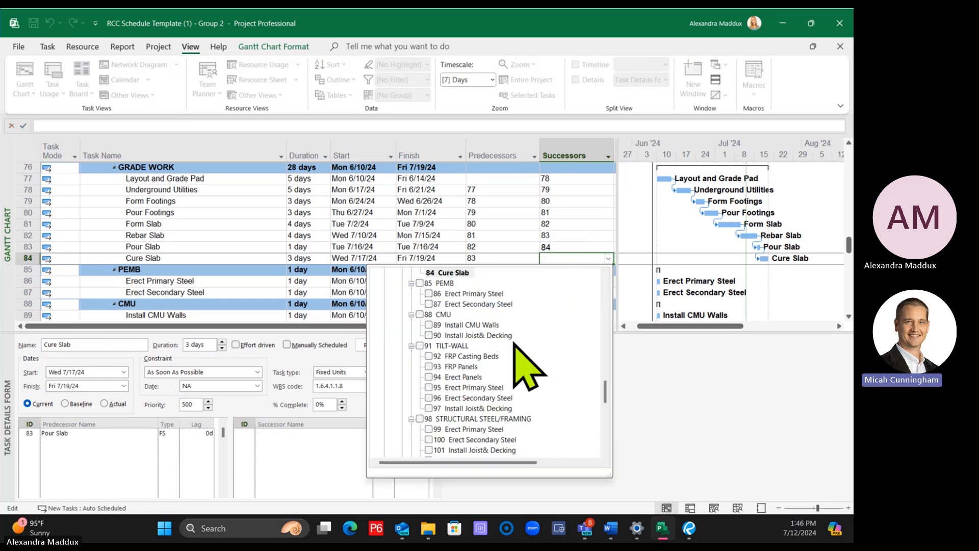
{"action": "scroll", "coordinate": [511, 353], "scroll_direction": "up", "scroll_amount": 1}
{"action": "left_click", "coordinate": [429, 325]}
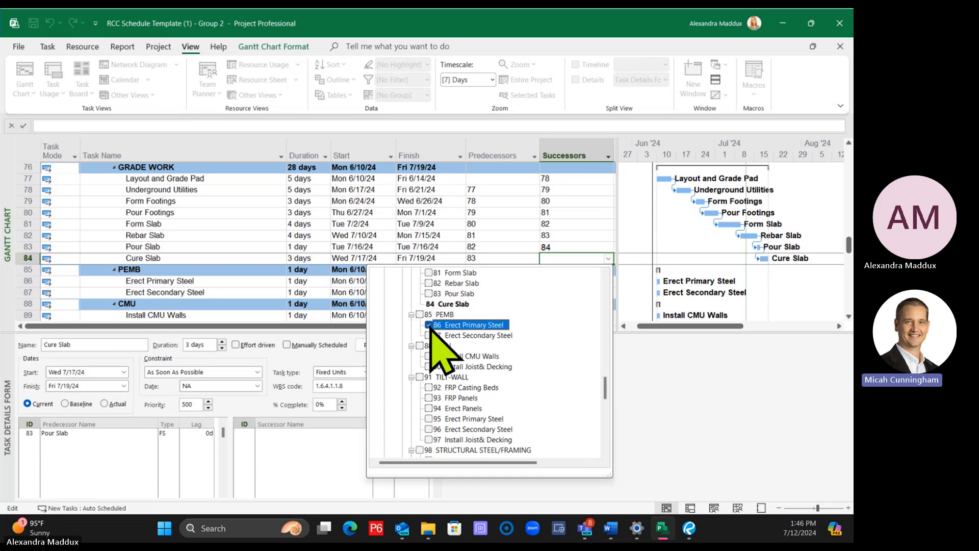
{"action": "left_click", "coordinate": [428, 335]}
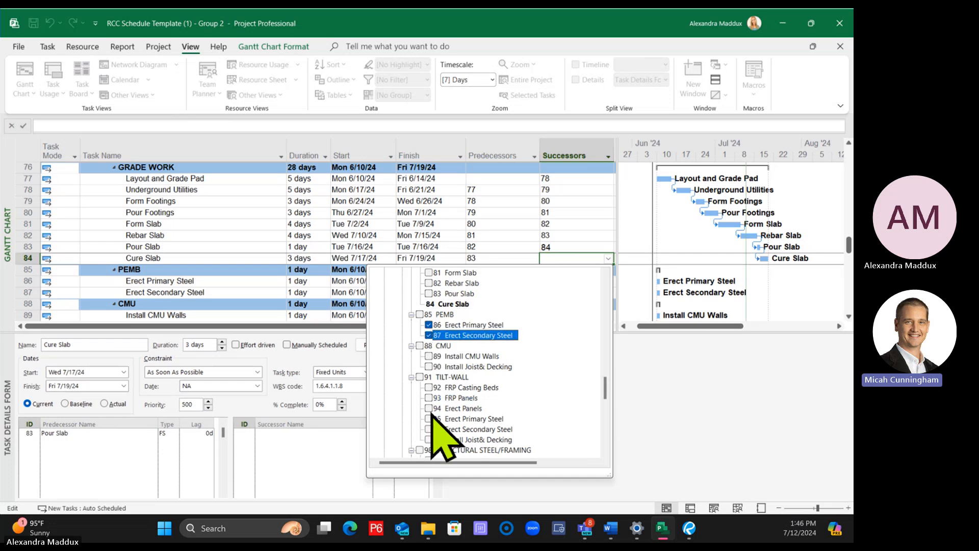
{"action": "left_click", "coordinate": [429, 335]}
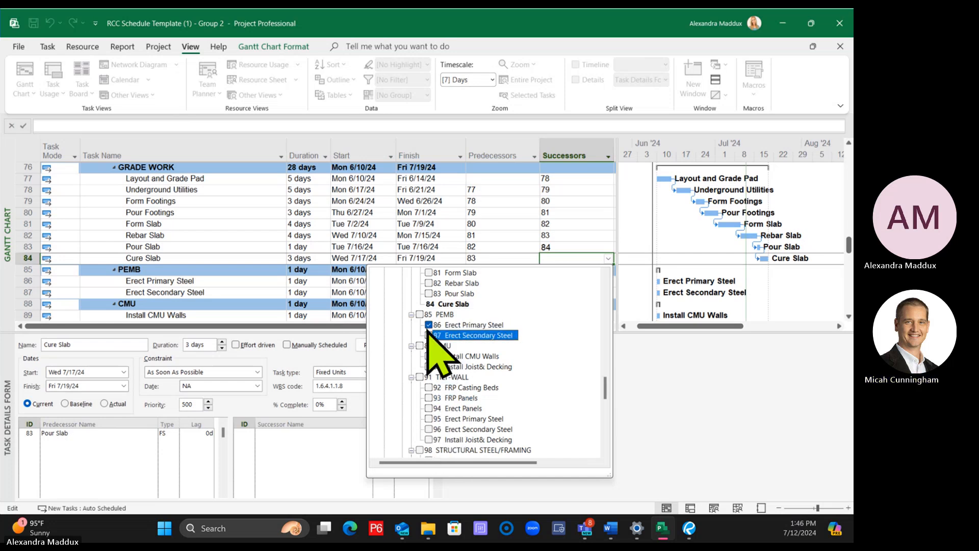
{"action": "left_click", "coordinate": [428, 326]}
{"action": "left_click", "coordinate": [479, 224]}
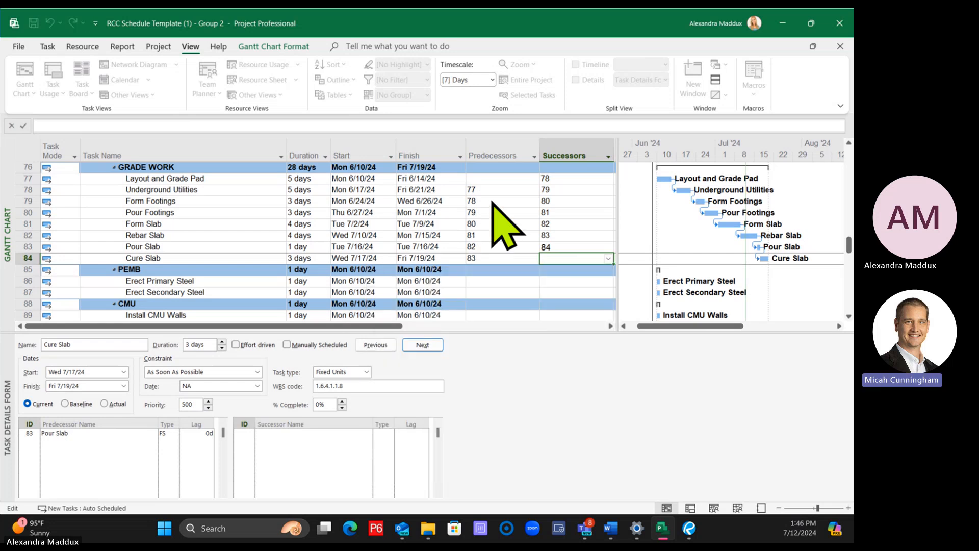
Set Cure Slab's successors to Erect Primary Steel (86), Install CMU Walls (89) and FRP Casting Beds (92) from the task list
{"action": "left_click", "coordinate": [609, 259]}
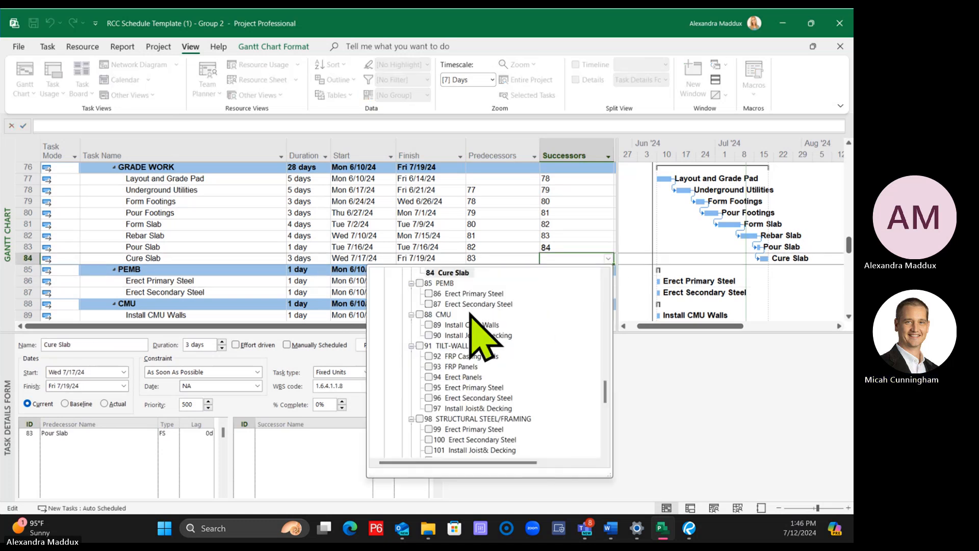
{"action": "left_click", "coordinate": [429, 293]}
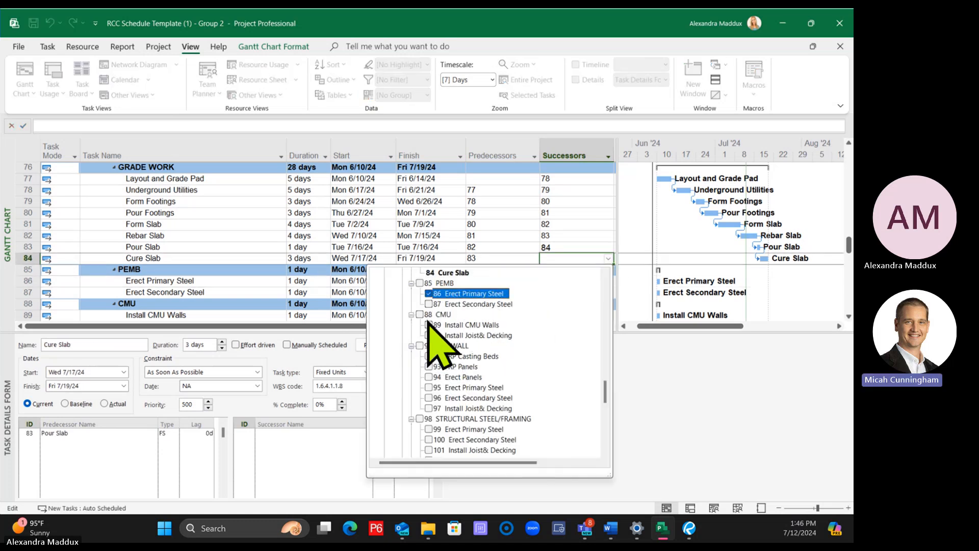
{"action": "left_click", "coordinate": [428, 325]}
{"action": "left_click", "coordinate": [428, 356]}
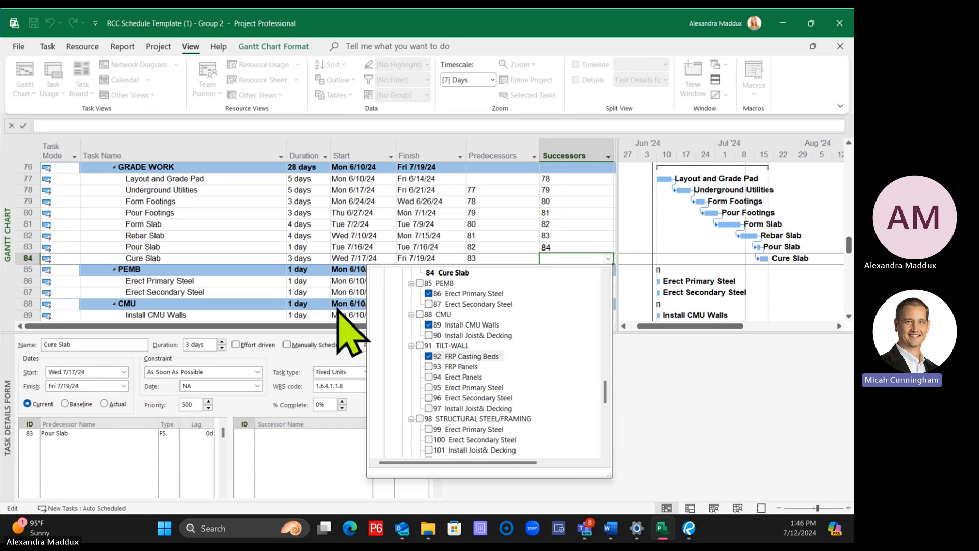
{"action": "left_click", "coordinate": [298, 264]}
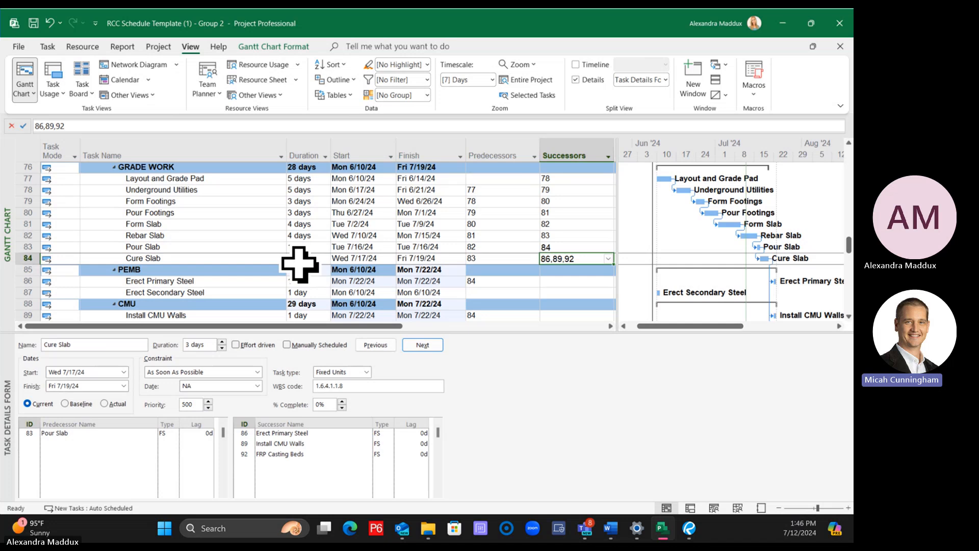
Clear the successors of both Pour Slab and Cure Slab
{"action": "left_click", "coordinate": [280, 45]}
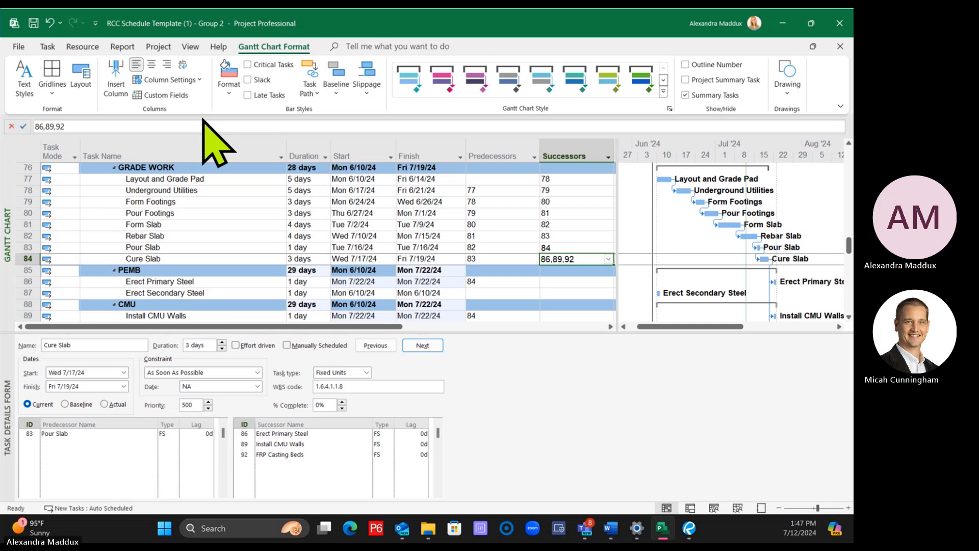
{"action": "left_click", "coordinate": [219, 238]}
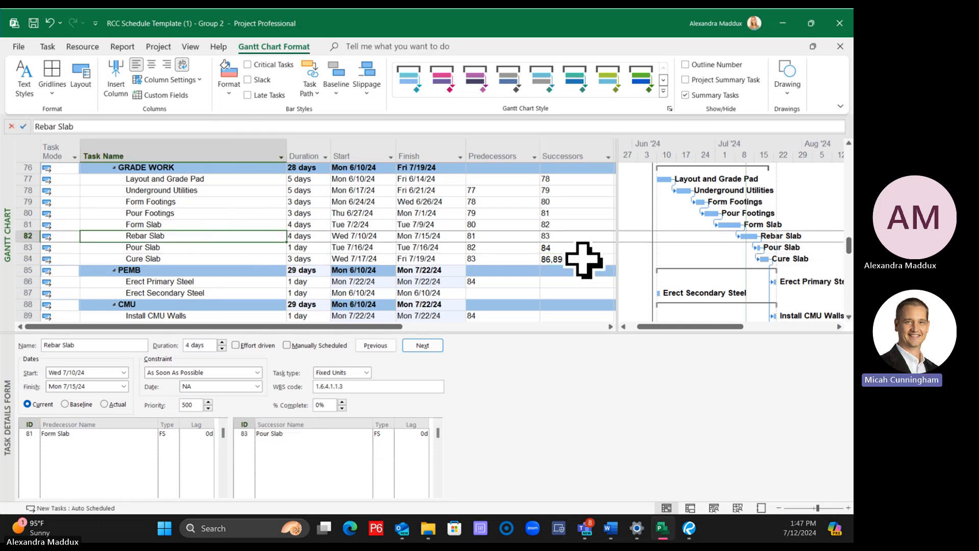
{"action": "left_click", "coordinate": [583, 259]}
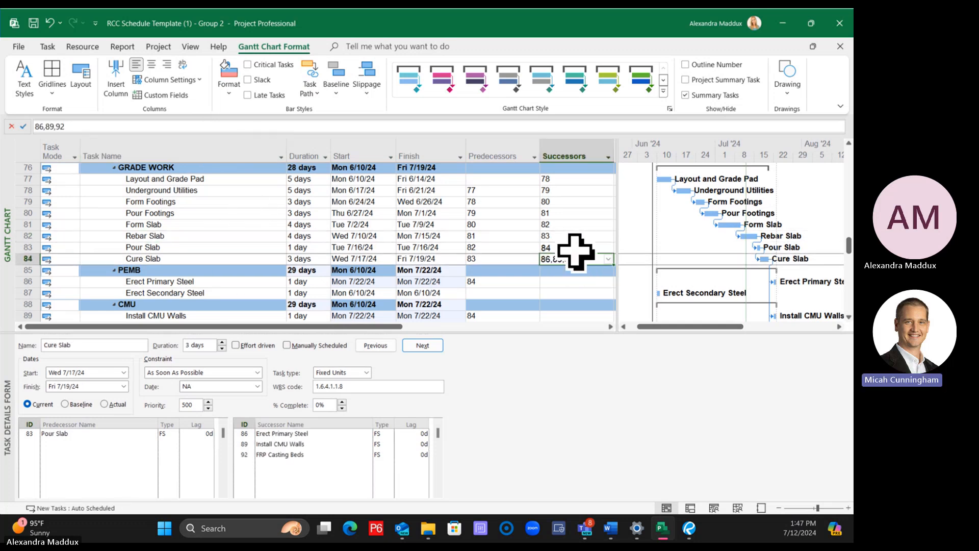
{"action": "left_click_drag", "start_coordinate": [575, 250], "coordinate": [574, 258]}
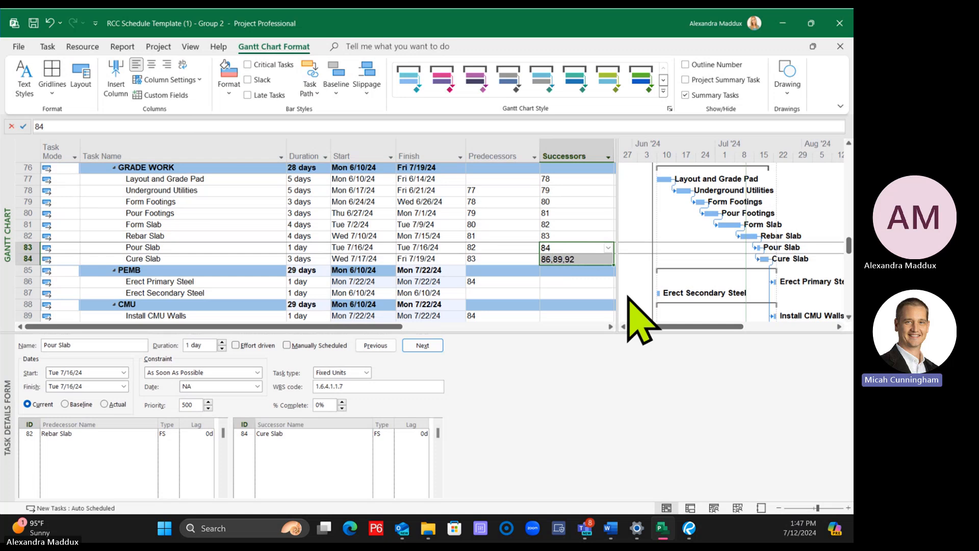
{"action": "key", "text": "Delete"}
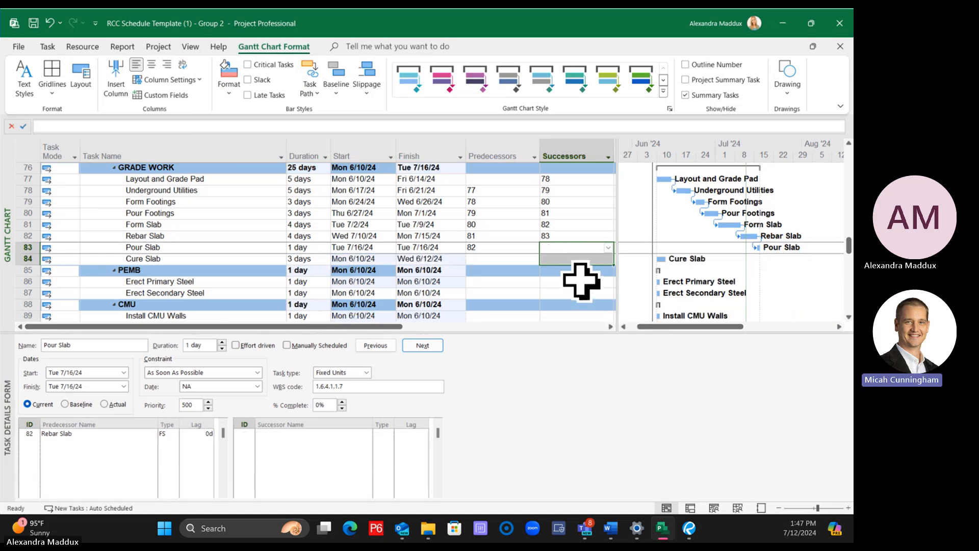
{"action": "left_click", "coordinate": [581, 280]}
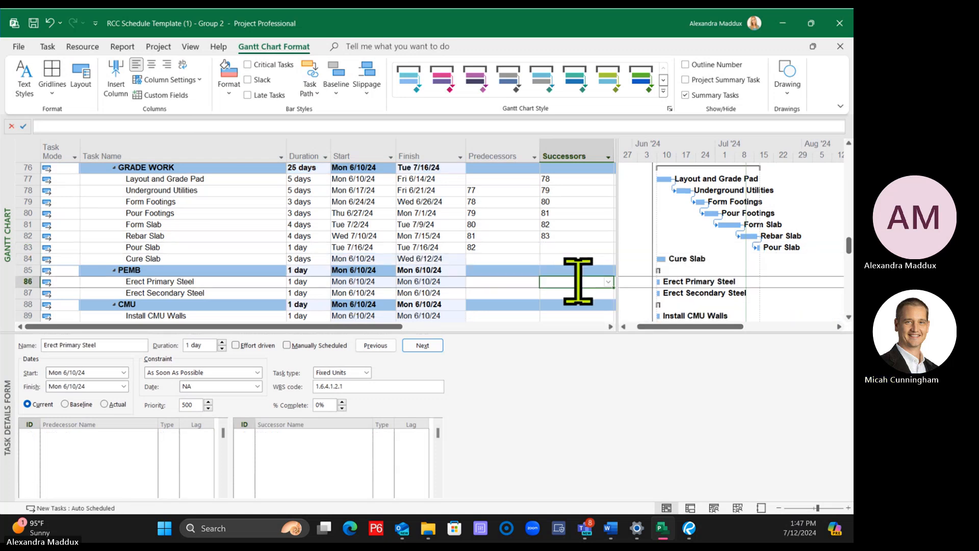
{"action": "left_click", "coordinate": [559, 258]}
{"action": "left_click", "coordinate": [507, 259]}
{"action": "left_click", "coordinate": [510, 270]}
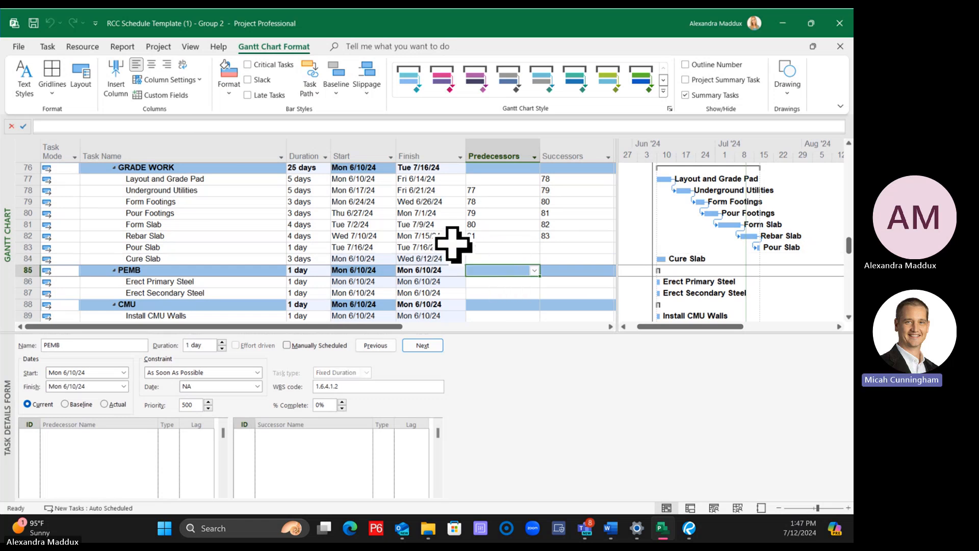
{"action": "left_click", "coordinate": [426, 257]}
{"action": "left_click", "coordinate": [481, 269]}
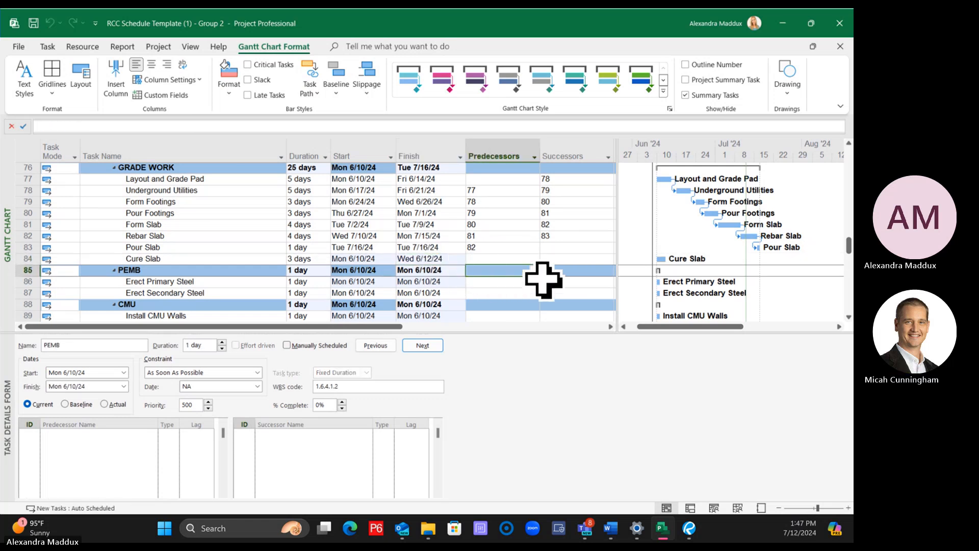
Enlarge the task details pane and link the Pour Slab and Cure Slab tasks in sequence
{"action": "left_click_drag", "start_coordinate": [470, 329], "coordinate": [466, 278]}
{"action": "scroll", "coordinate": [529, 225], "scroll_direction": "down", "scroll_amount": 1}
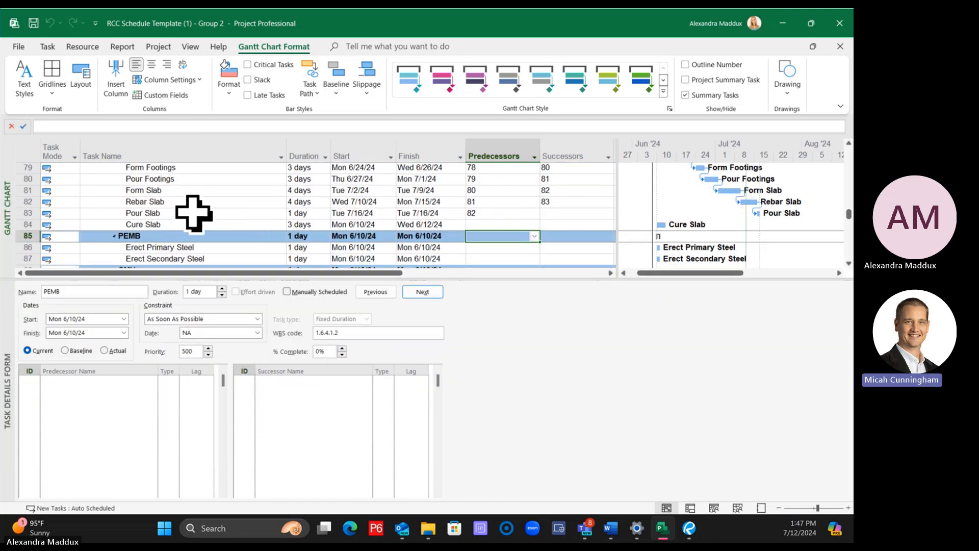
{"action": "left_click_drag", "start_coordinate": [192, 212], "coordinate": [189, 223]}
{"action": "left_click", "coordinate": [47, 47]}
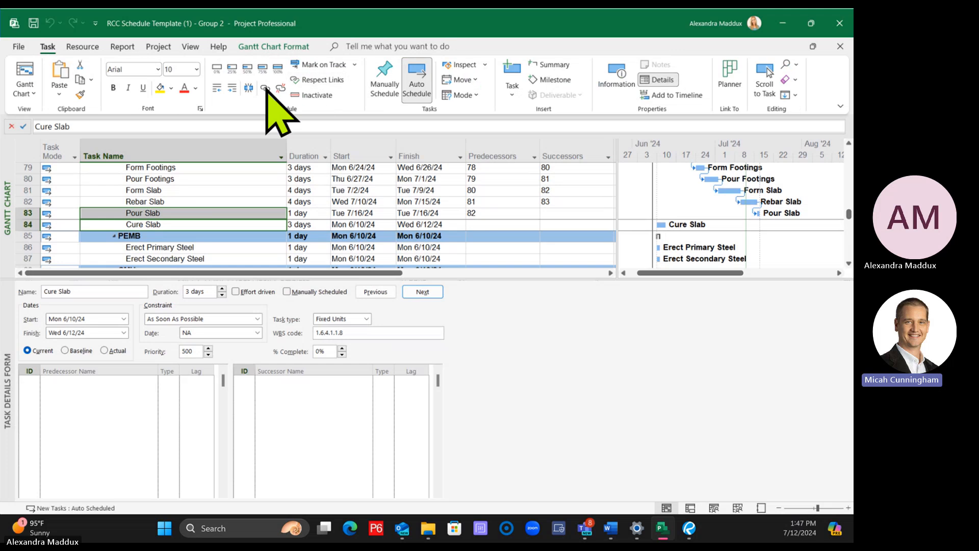
{"action": "left_click", "coordinate": [265, 87]}
{"action": "left_click", "coordinate": [459, 246]}
Add Erect Primary Steel (86) under PEMB as a successor of Cure Slab in the task details form
{"action": "left_click", "coordinate": [209, 226]}
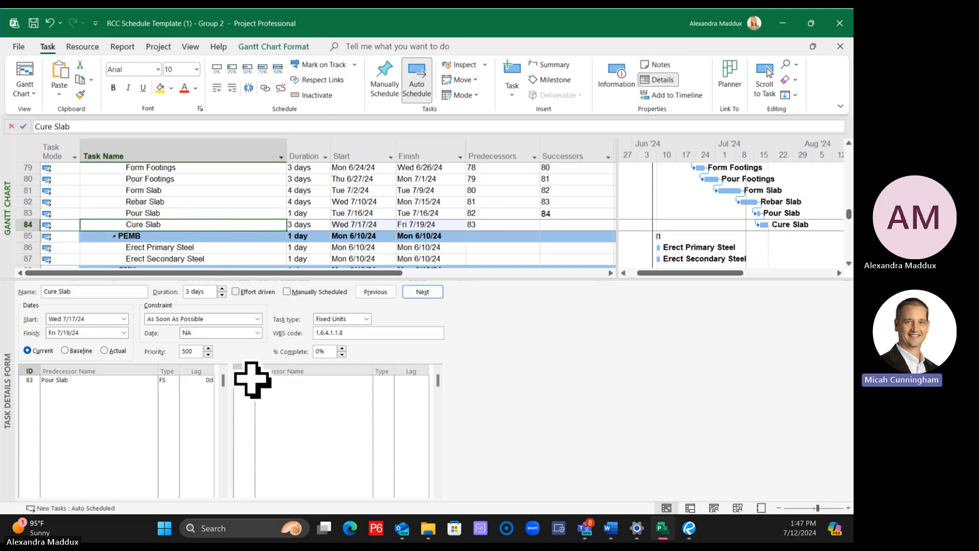
{"action": "left_click", "coordinate": [352, 381]}
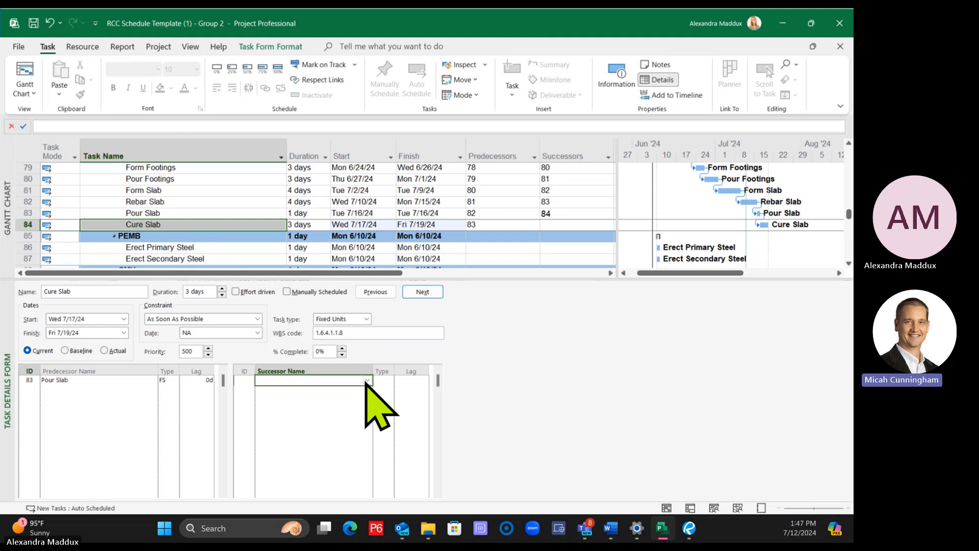
{"action": "left_click", "coordinate": [367, 381]}
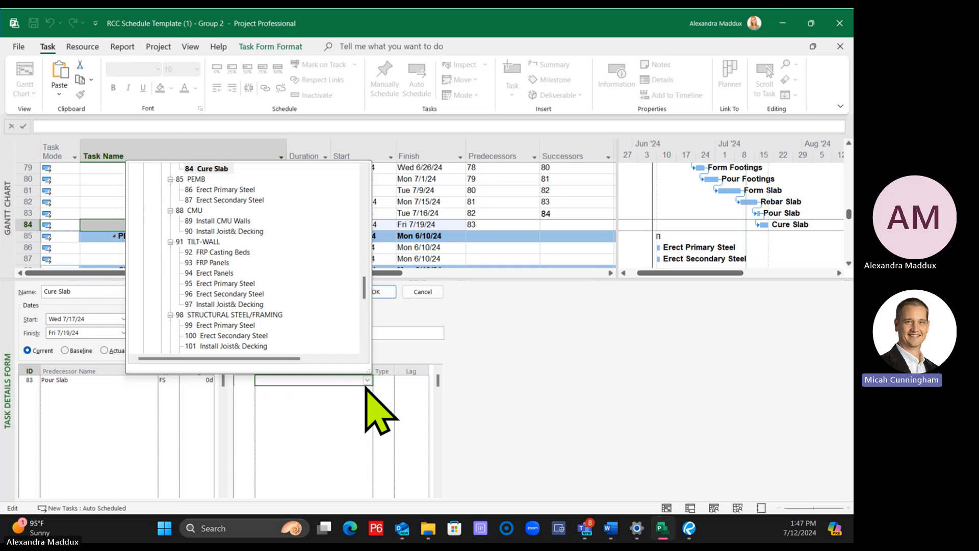
{"action": "left_click", "coordinate": [367, 382]}
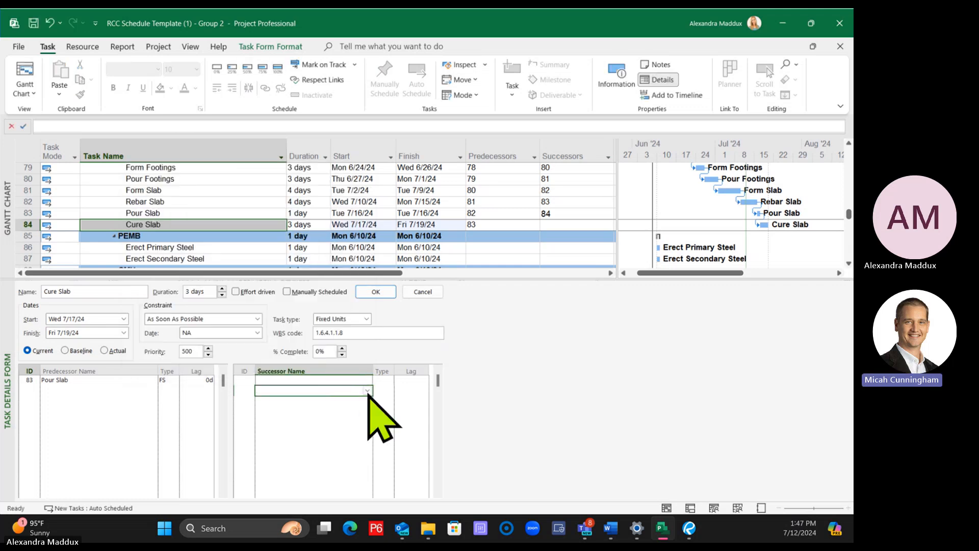
{"action": "left_click", "coordinate": [367, 392]}
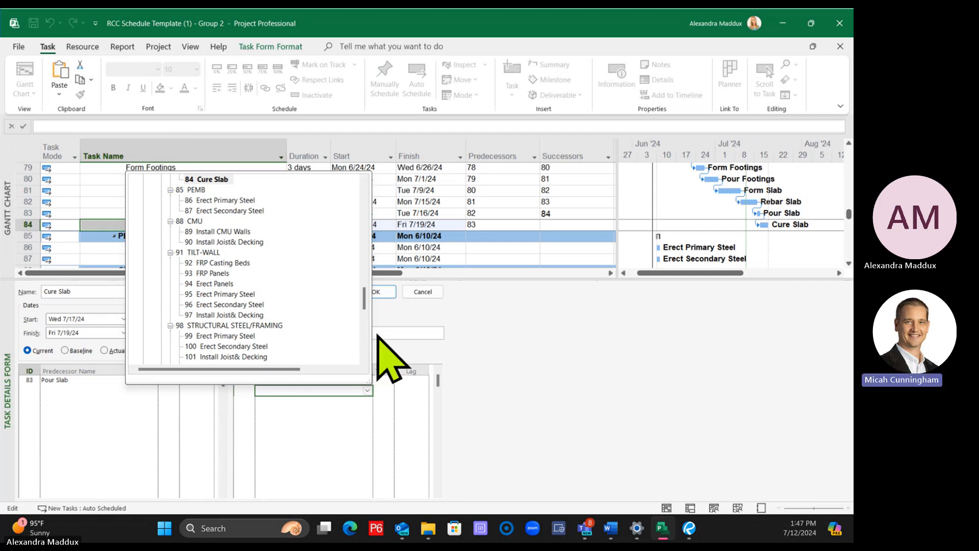
{"action": "left_click", "coordinate": [220, 200]}
{"action": "key", "text": "Return"}
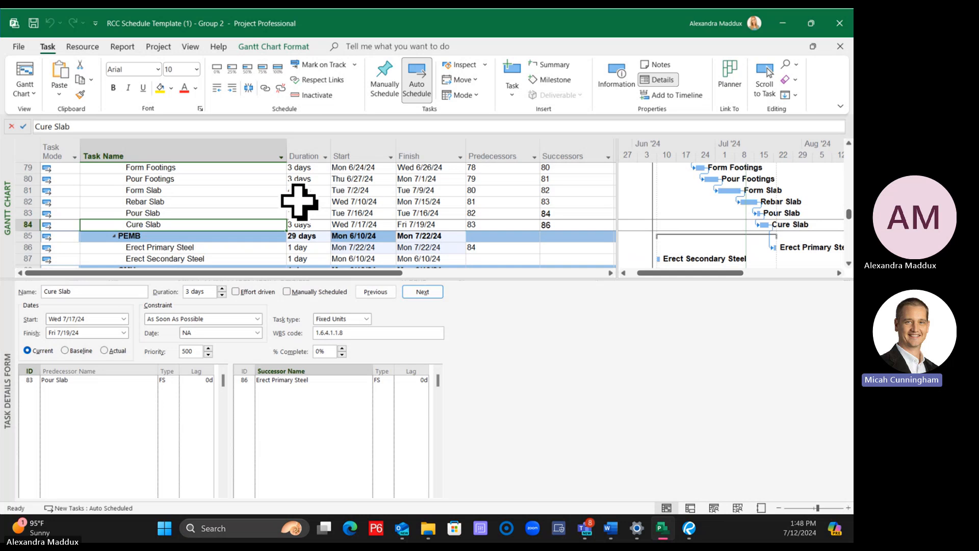
Shrink the task details pane to enlarge the task list, and review the Task Path highlighting options for Form Slab
{"action": "left_click", "coordinate": [266, 235]}
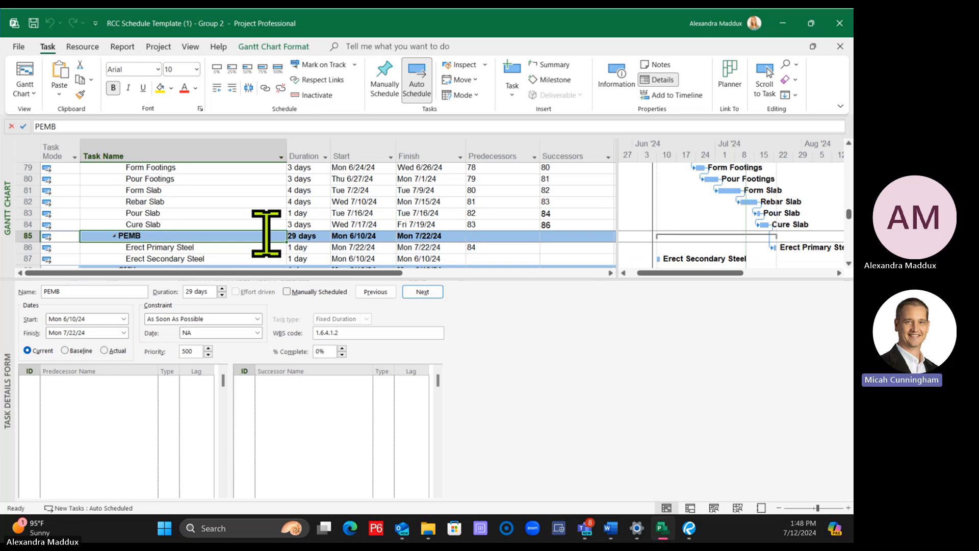
{"action": "left_click_drag", "start_coordinate": [306, 280], "coordinate": [314, 362]}
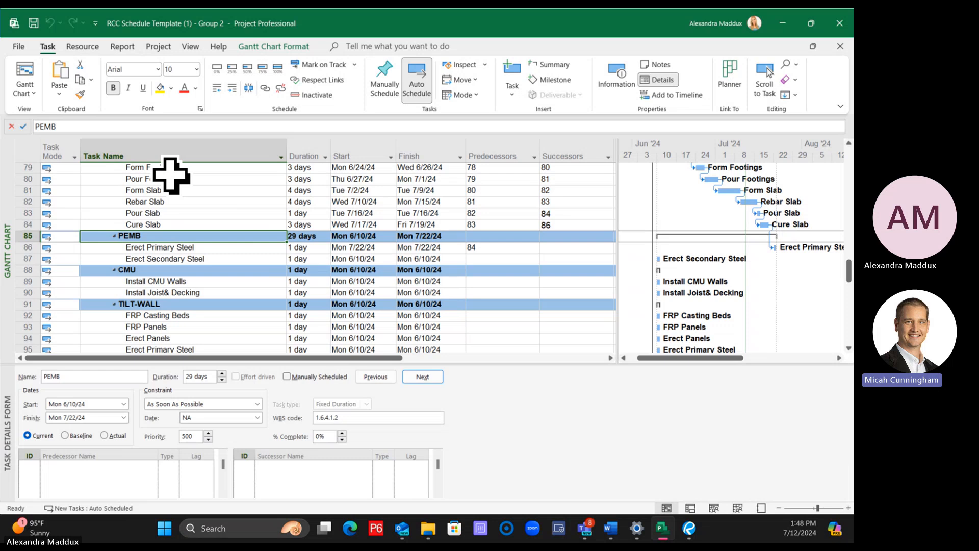
{"action": "left_click", "coordinate": [184, 190]}
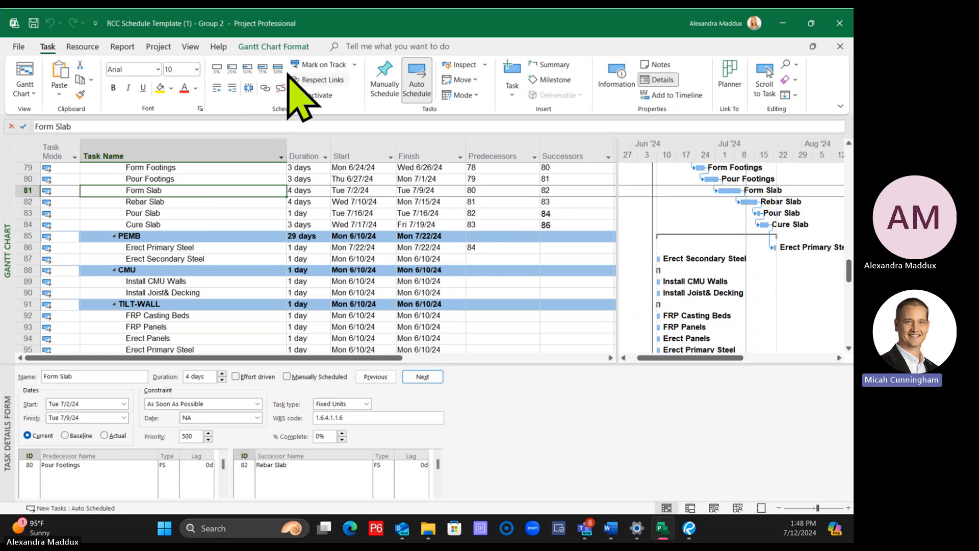
{"action": "left_click", "coordinate": [278, 46]}
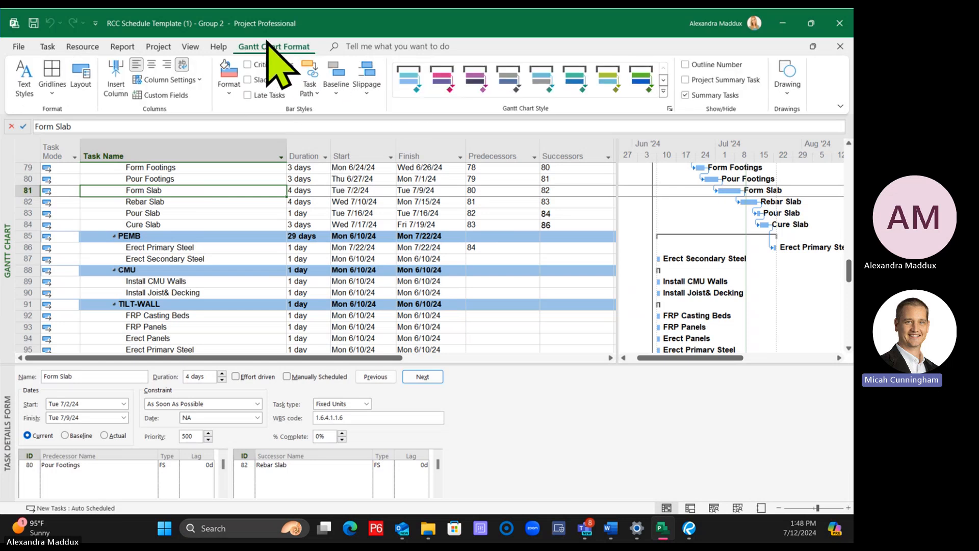
{"action": "left_click", "coordinate": [311, 96]}
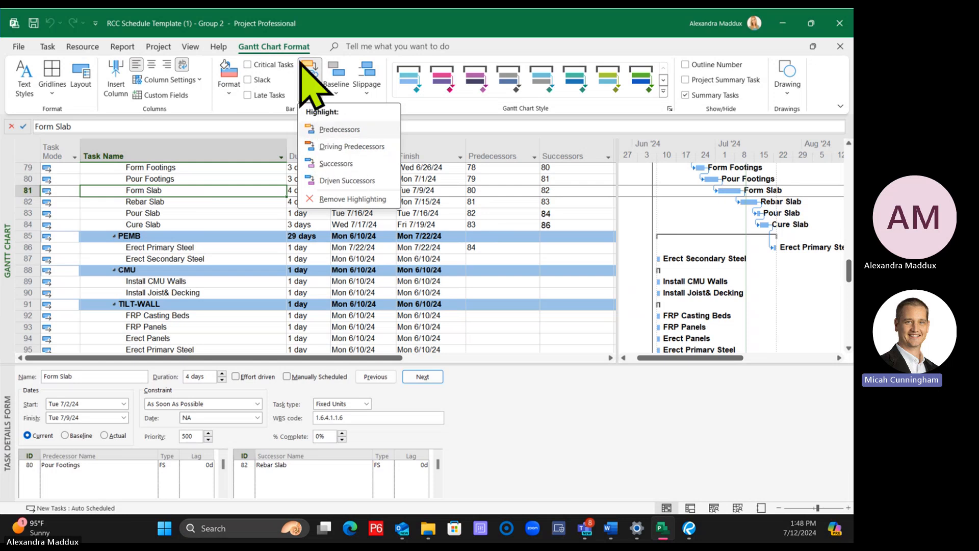
{"action": "left_click", "coordinate": [265, 47]}
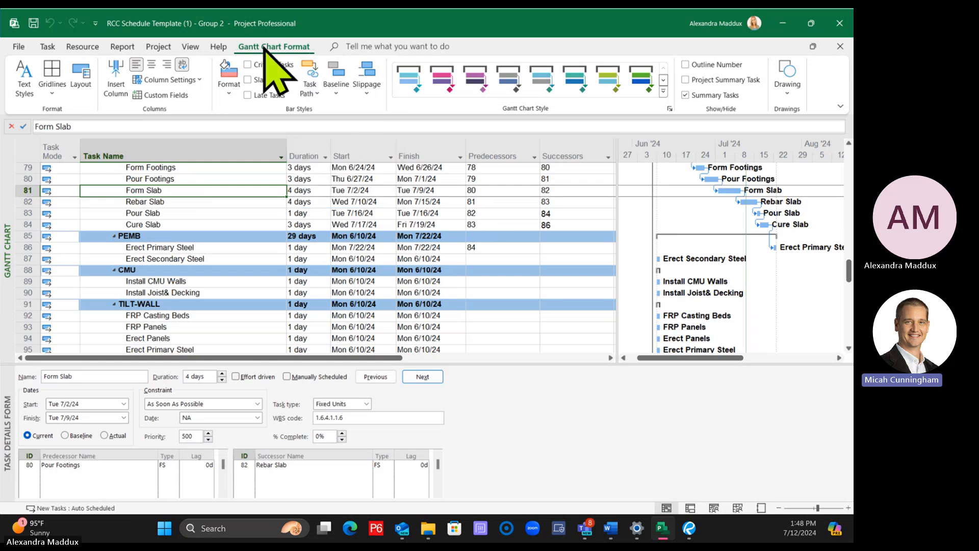
{"action": "left_click", "coordinate": [315, 84]}
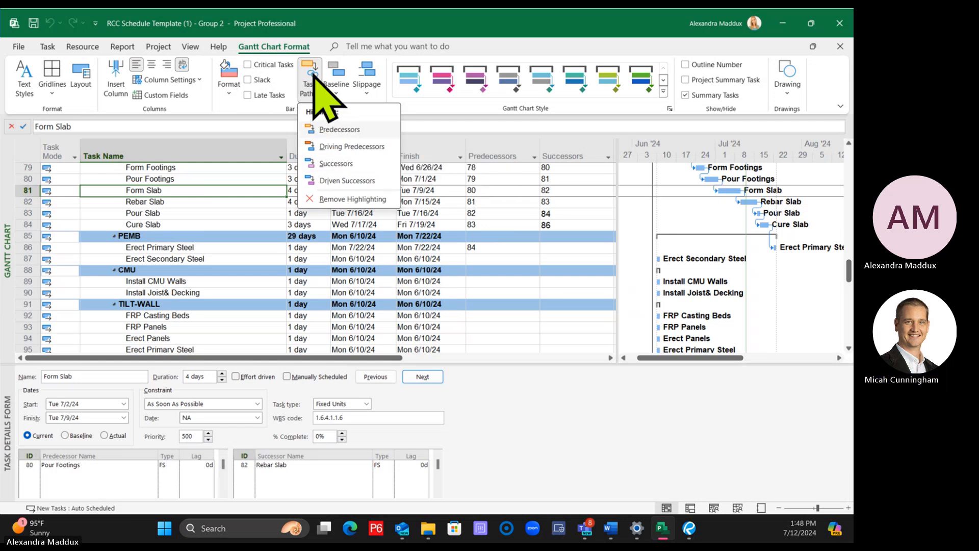
{"action": "left_click", "coordinate": [258, 221]}
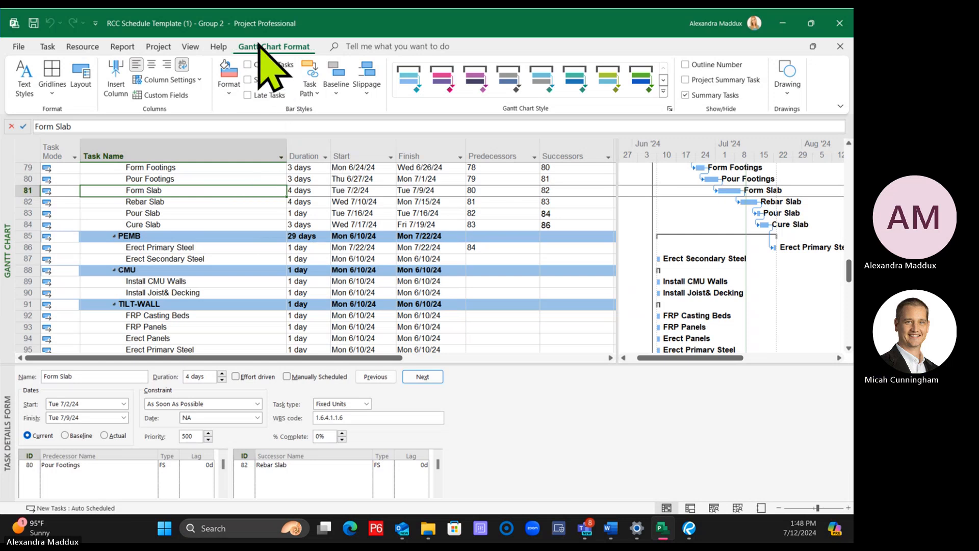
{"action": "left_click", "coordinate": [309, 88]}
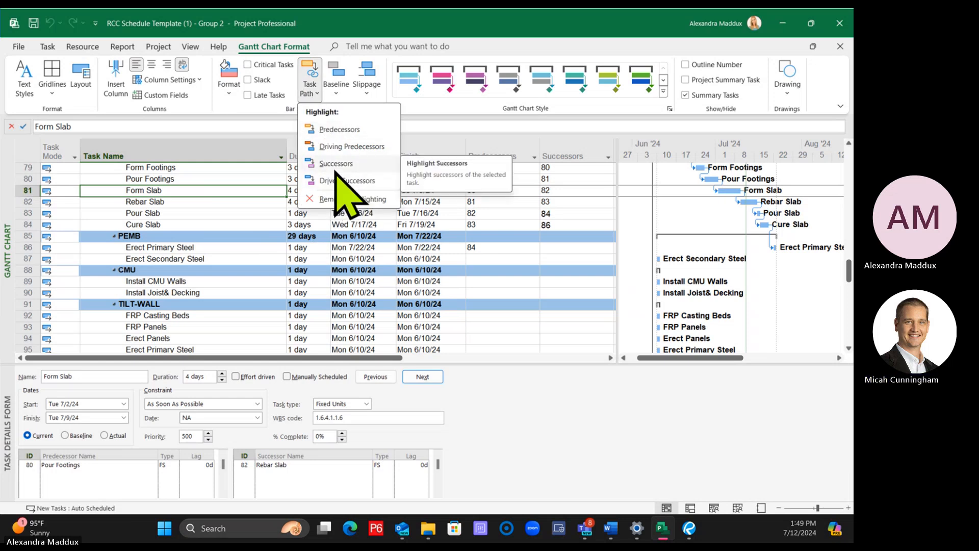
{"action": "left_click", "coordinate": [245, 236]}
{"action": "left_click", "coordinate": [243, 236]}
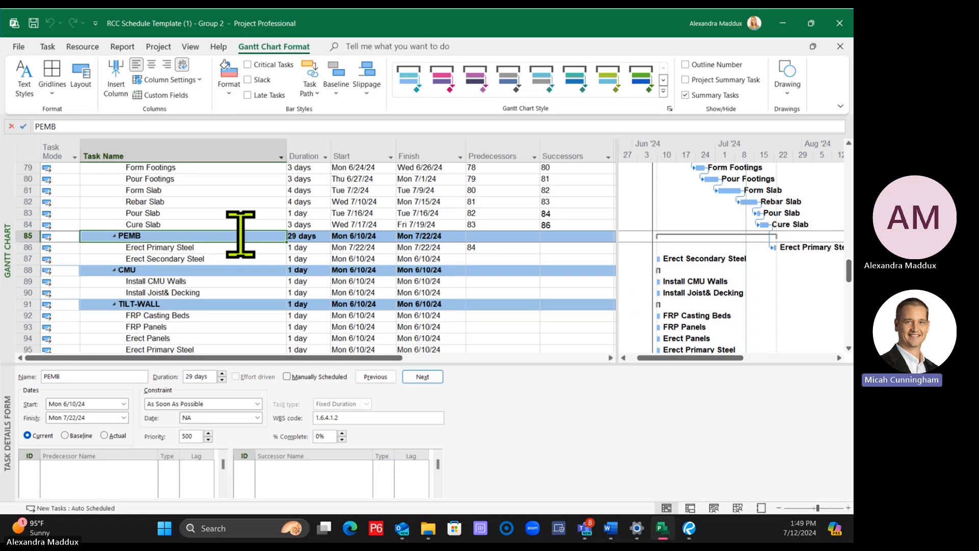
{"action": "left_click", "coordinate": [245, 270]}
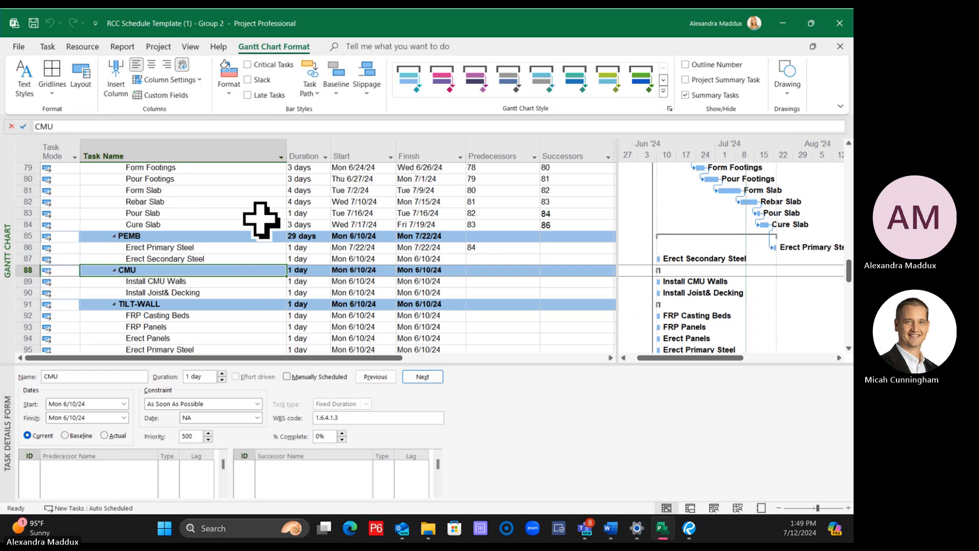
Highlight the driving predecessors in the chart for Form Slab and Cure Slab, tracing the path back to Layout and Grade Pad
{"action": "left_click", "coordinate": [178, 190]}
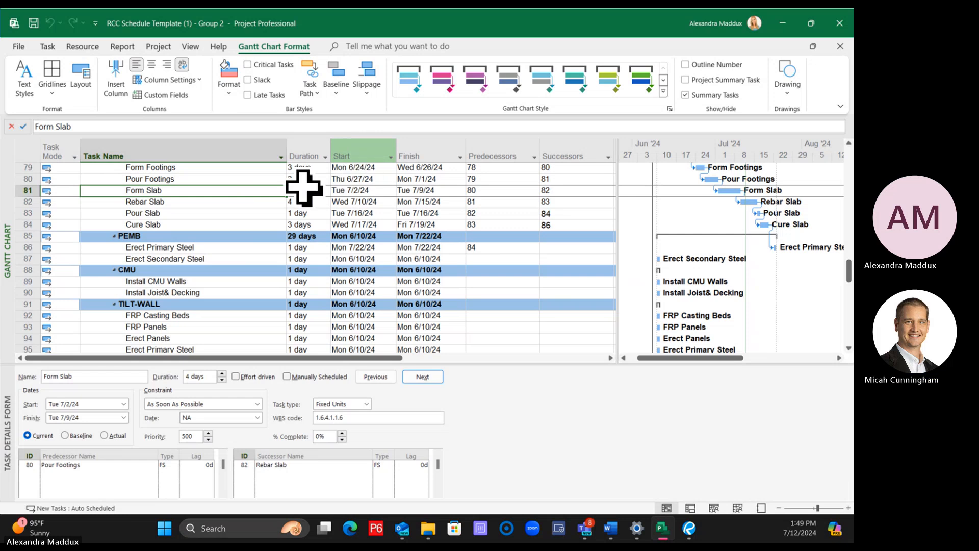
{"action": "left_click", "coordinate": [311, 93]}
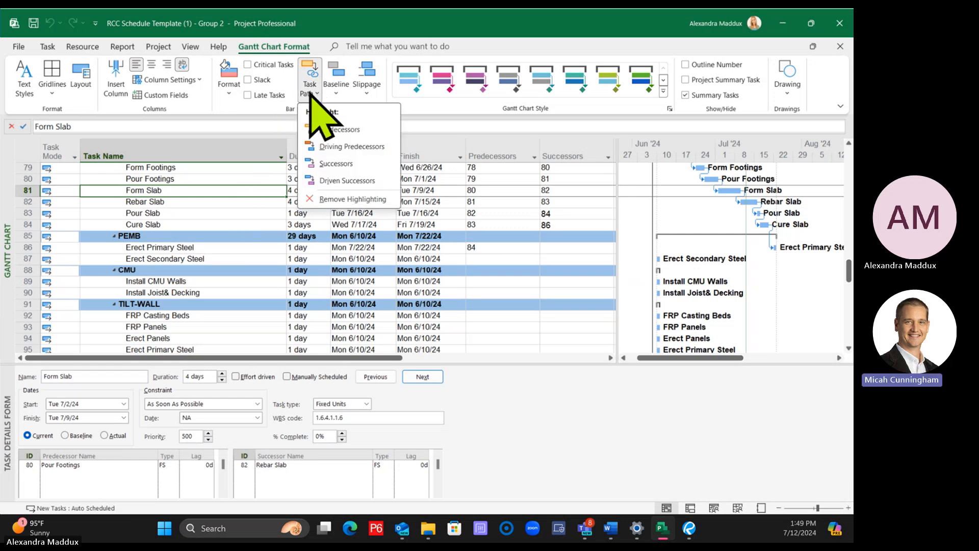
{"action": "left_click", "coordinate": [337, 146]}
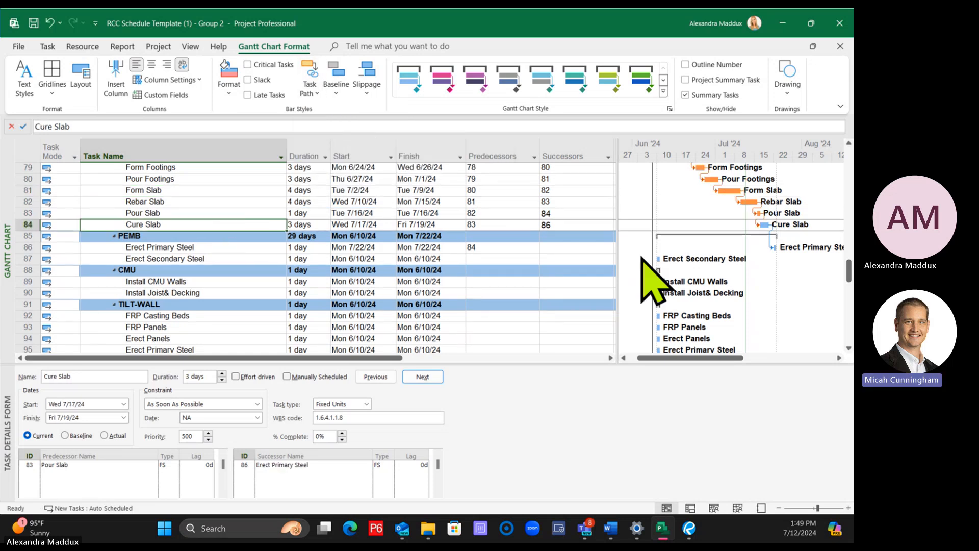
{"action": "scroll", "coordinate": [641, 259], "scroll_direction": "up", "scroll_amount": 1}
{"action": "left_click", "coordinate": [641, 258]}
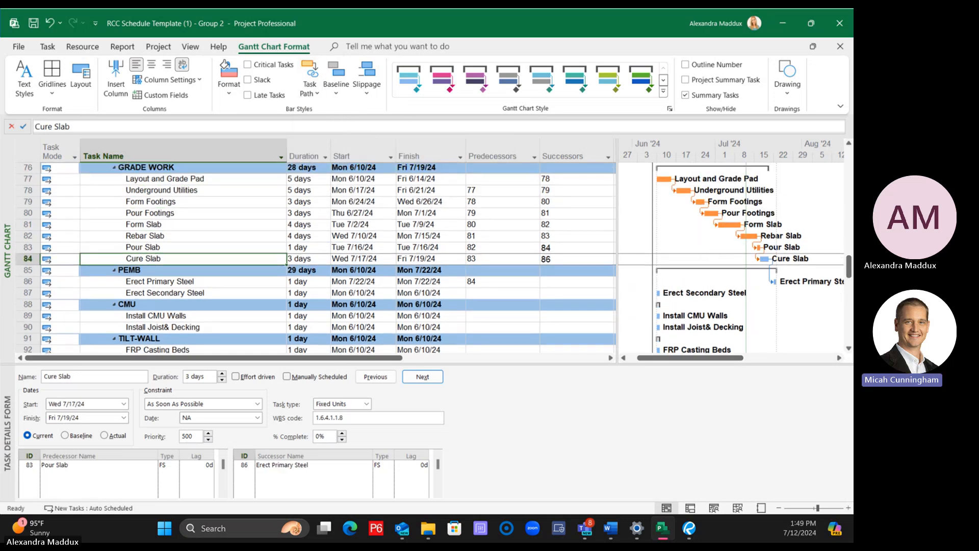
Turn off the driving predecessors highlighting in the chart
{"action": "left_click", "coordinate": [315, 88]}
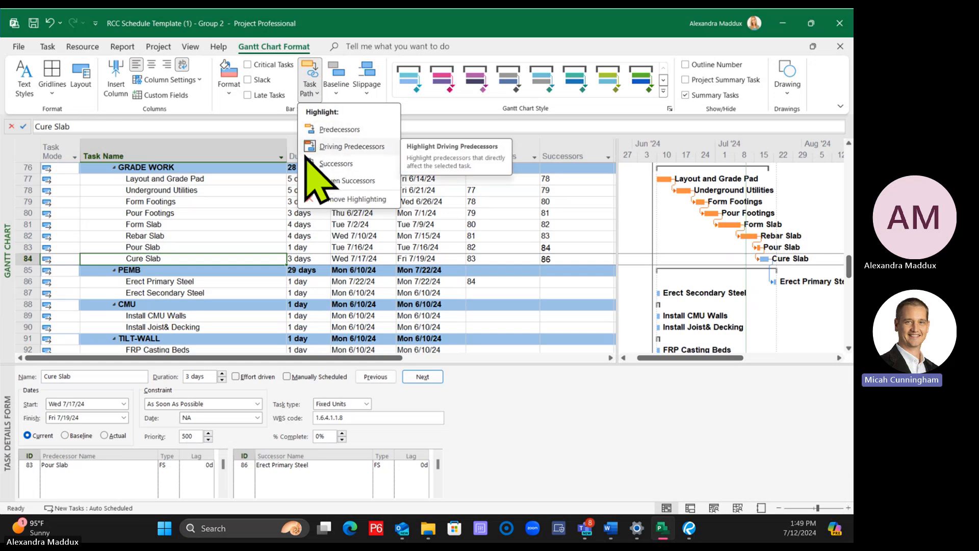
{"action": "left_click", "coordinate": [350, 146]}
{"action": "left_click", "coordinate": [310, 93]}
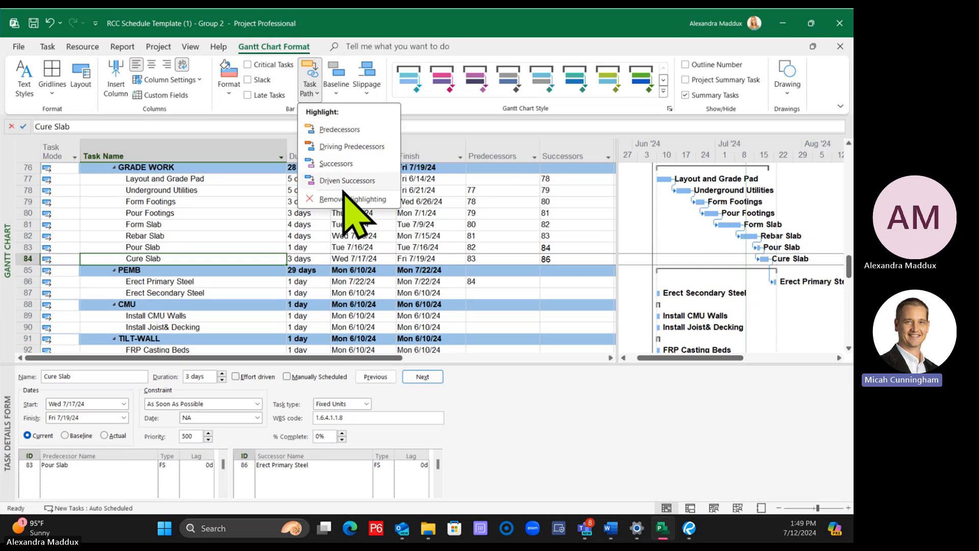
{"action": "left_click", "coordinate": [426, 263]}
Highlight both driving predecessors and driven successors, and display the paths for Pour Slab, Pour Footings and Form Slab
{"action": "left_click", "coordinate": [421, 247]}
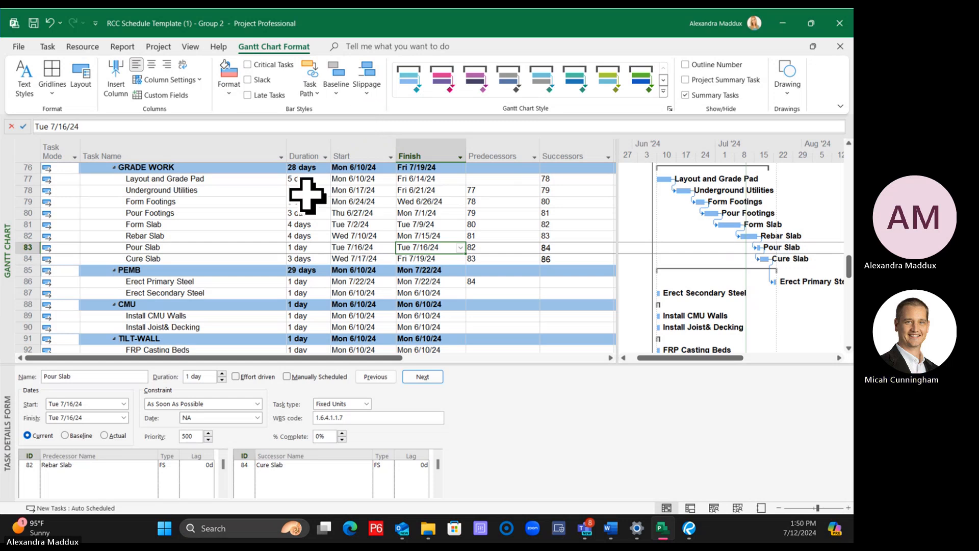
{"action": "left_click", "coordinate": [311, 90]}
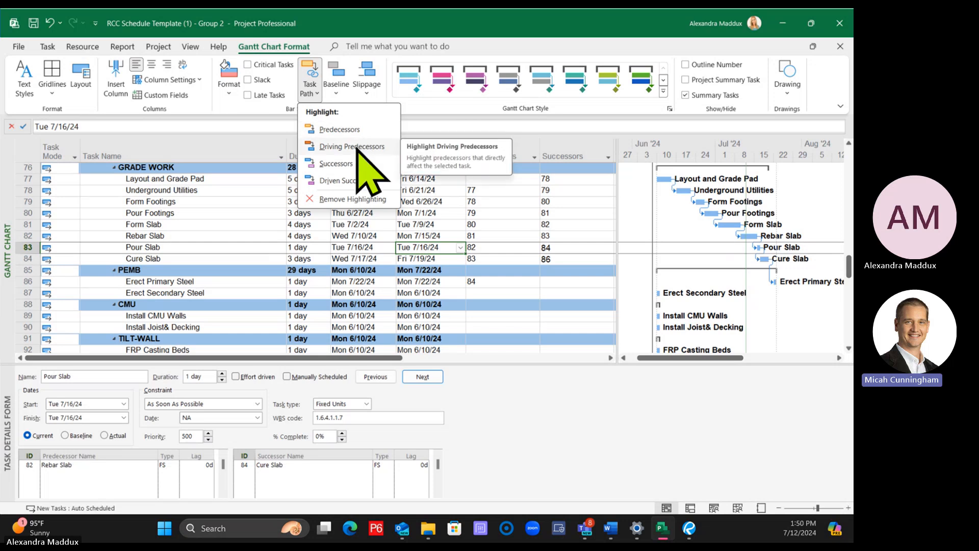
{"action": "left_click", "coordinate": [357, 147]}
{"action": "left_click", "coordinate": [313, 92]}
{"action": "left_click", "coordinate": [355, 180]}
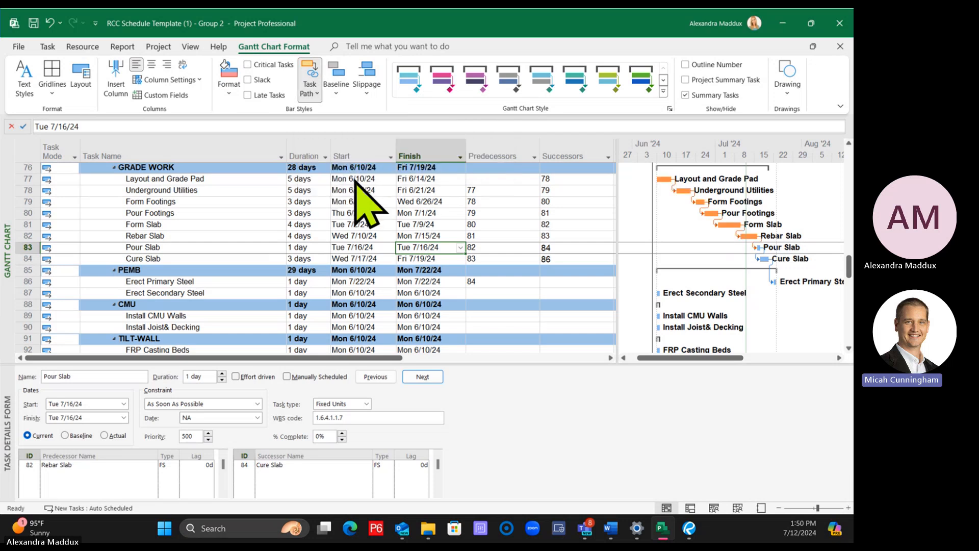
{"action": "left_click", "coordinate": [209, 213]}
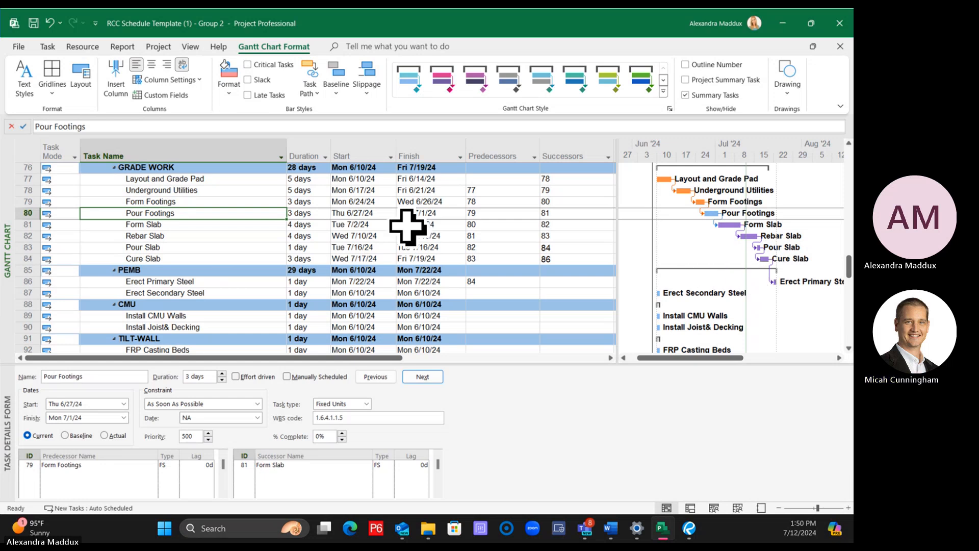
{"action": "left_click", "coordinate": [238, 225]}
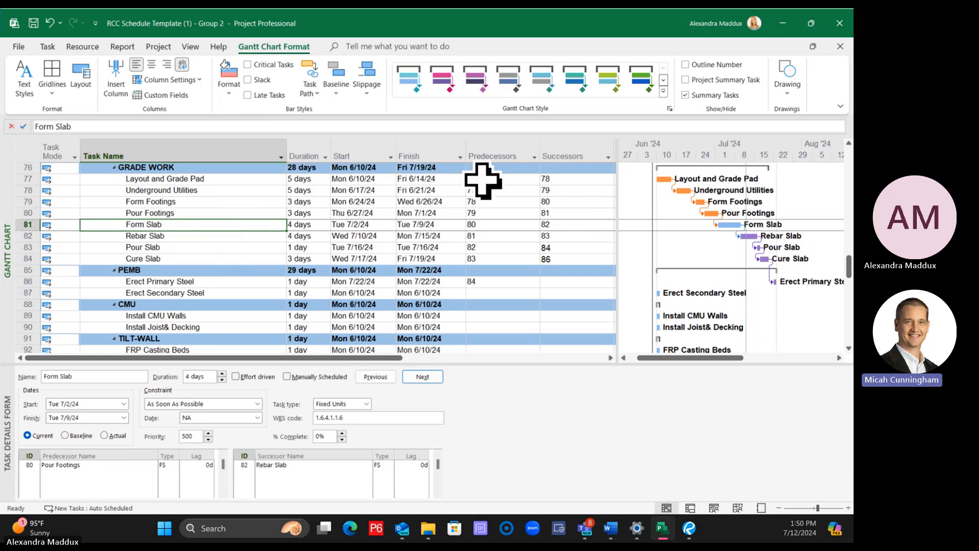
Remove the driving predecessor and driven successor highlighting, keeping Form Slab selected
{"action": "left_click", "coordinate": [306, 81]}
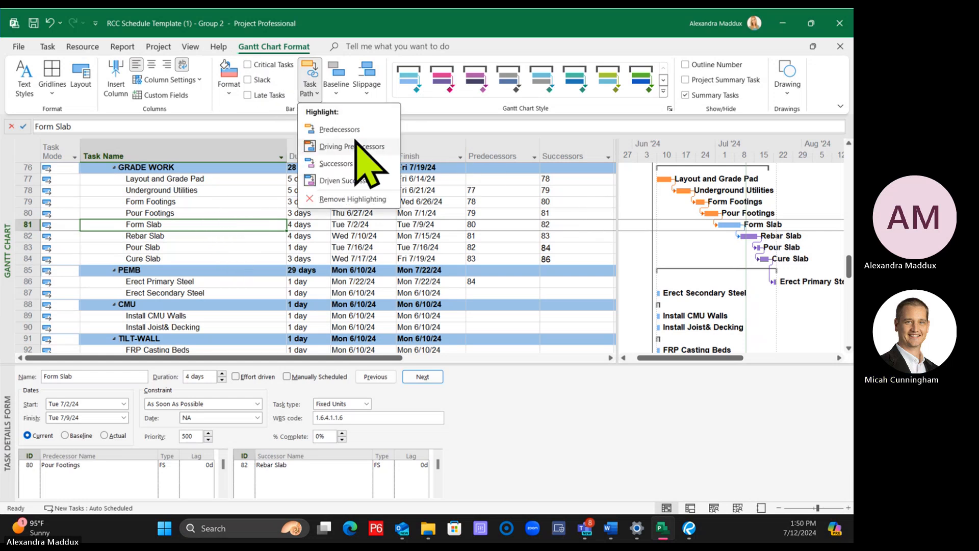
{"action": "left_click", "coordinate": [347, 130]}
{"action": "left_click", "coordinate": [315, 87]}
{"action": "left_click", "coordinate": [351, 180]}
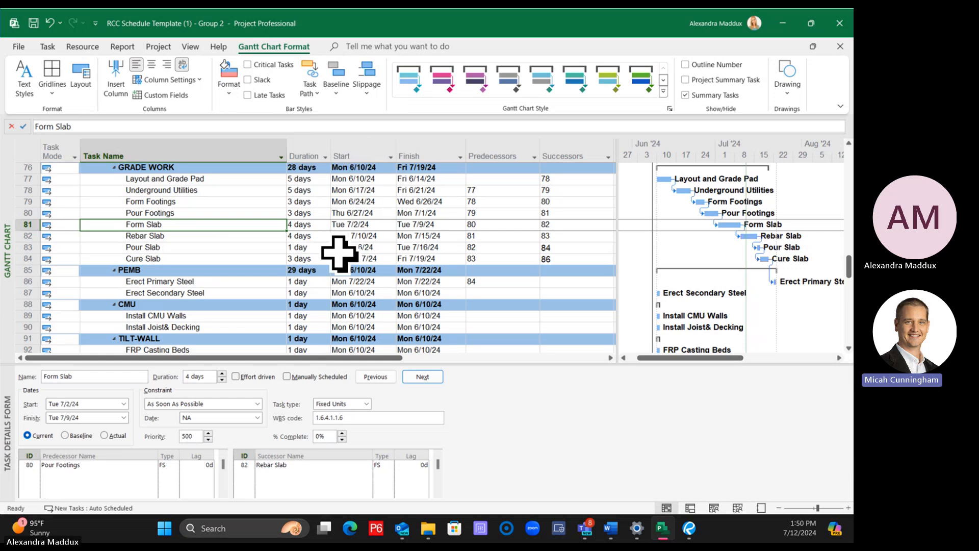
{"action": "left_click", "coordinate": [334, 258]}
{"action": "left_click", "coordinate": [176, 213]}
{"action": "left_click", "coordinate": [193, 227]}
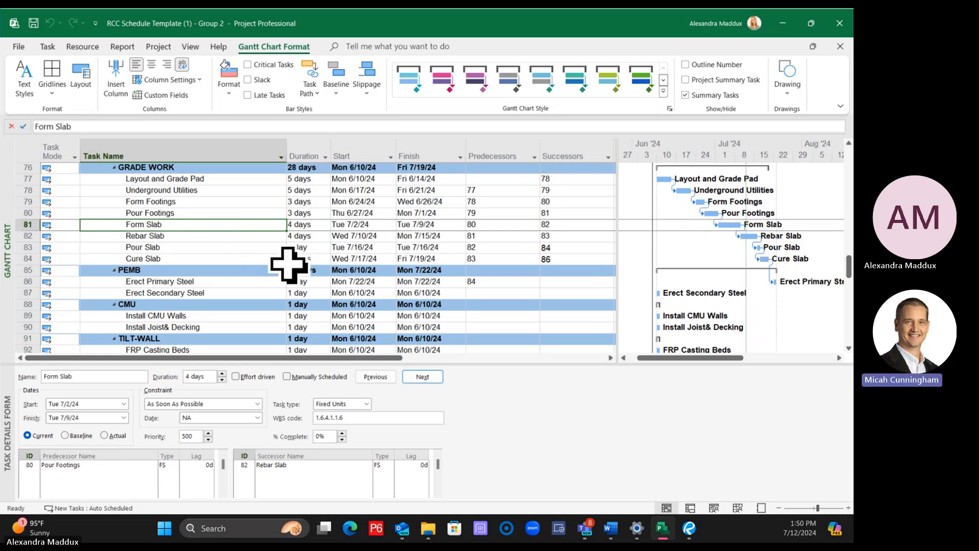
Clear the predecessor of the Erect Primary Steel task under PEMB
{"action": "left_click", "coordinate": [848, 508]}
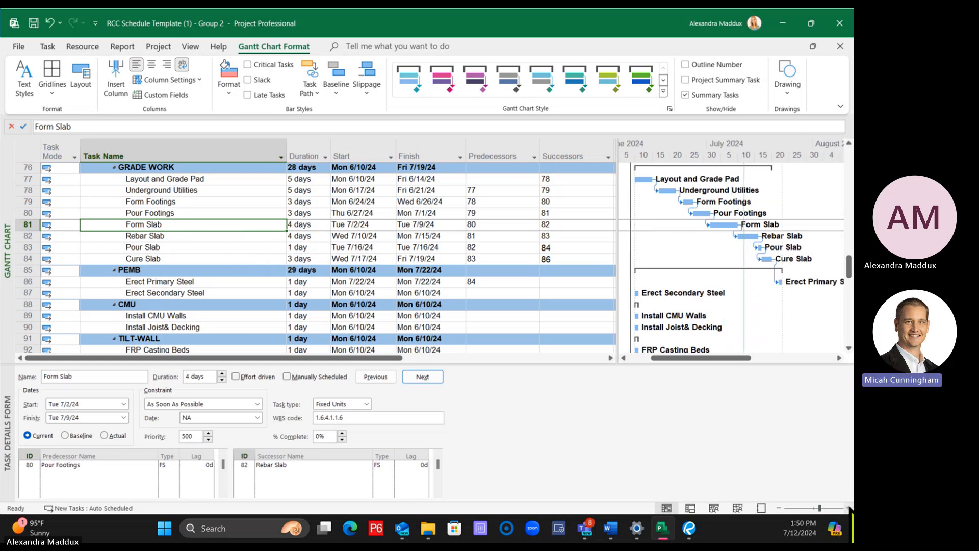
{"action": "left_click", "coordinate": [848, 508]}
{"action": "left_click_drag", "start_coordinate": [756, 357], "coordinate": [679, 357]}
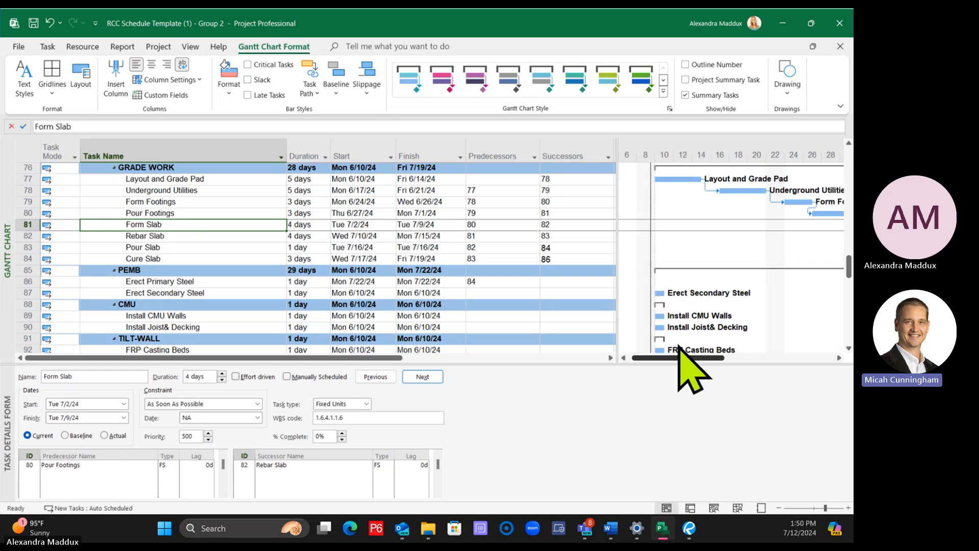
{"action": "scroll", "coordinate": [693, 294], "scroll_direction": "down", "scroll_amount": 2}
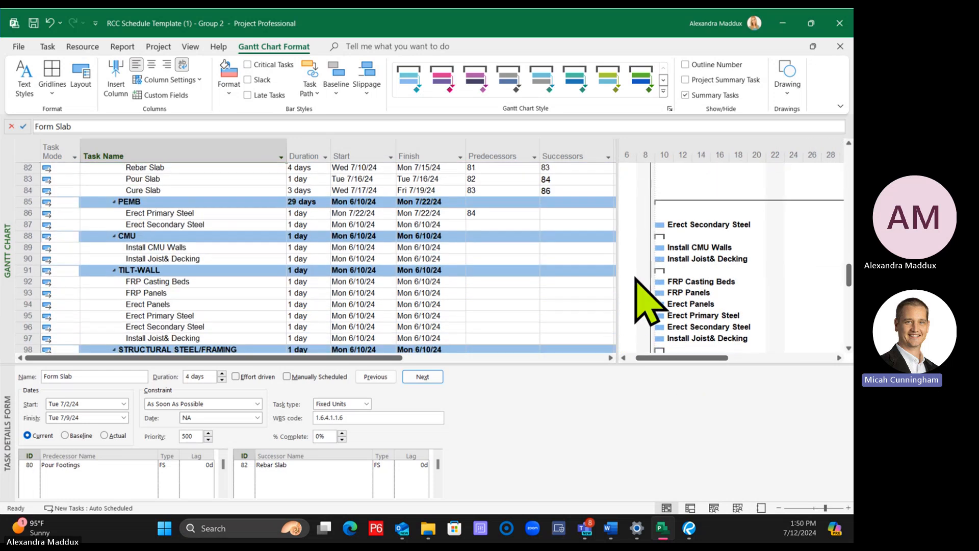
{"action": "left_click", "coordinate": [476, 213]}
{"action": "key", "text": "Delete"}
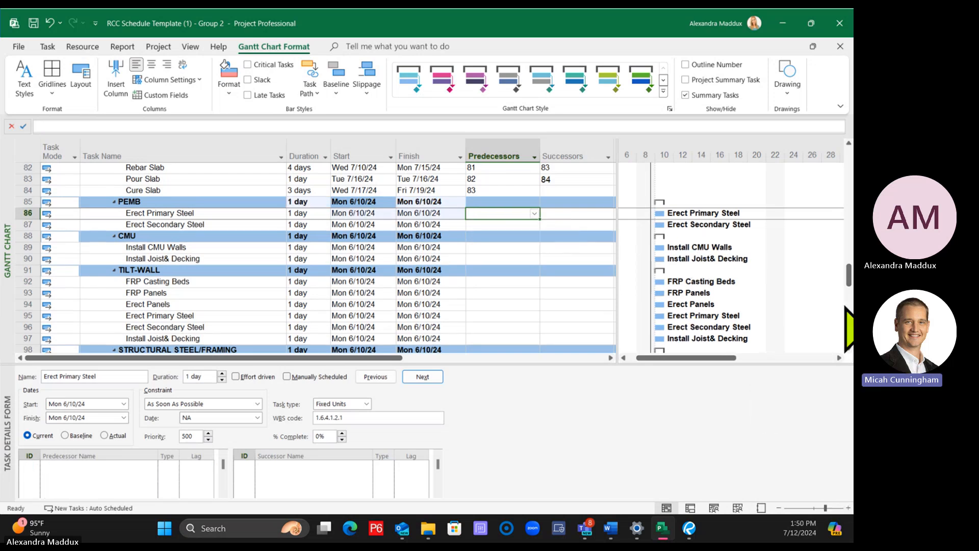
Try extending the Erect Primary Steel bar under PEMB to 2 days in the chart, and undo the change
{"action": "left_click", "coordinate": [849, 508]}
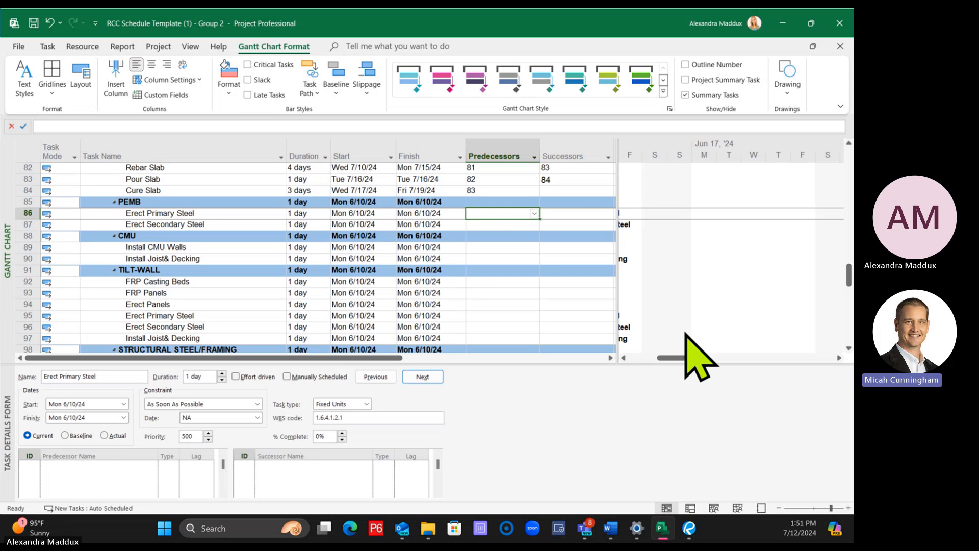
{"action": "left_click_drag", "start_coordinate": [669, 357], "coordinate": [647, 357]}
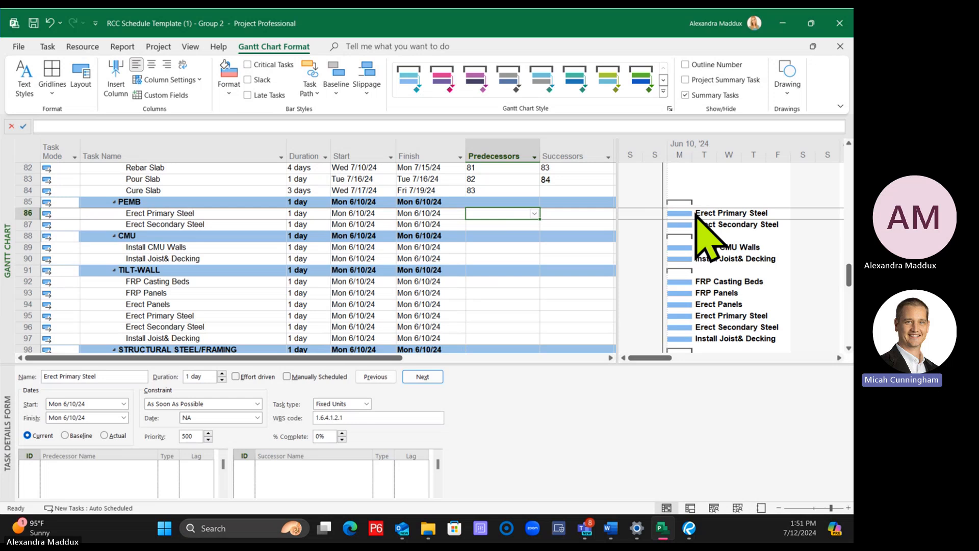
{"action": "mouse_move", "coordinate": [694, 213]}
{"action": "left_mouse_down"}
{"action": "mouse_move", "coordinate": [668, 227]}
{"action": "mouse_move", "coordinate": [714, 213]}
{"action": "left_mouse_up"}
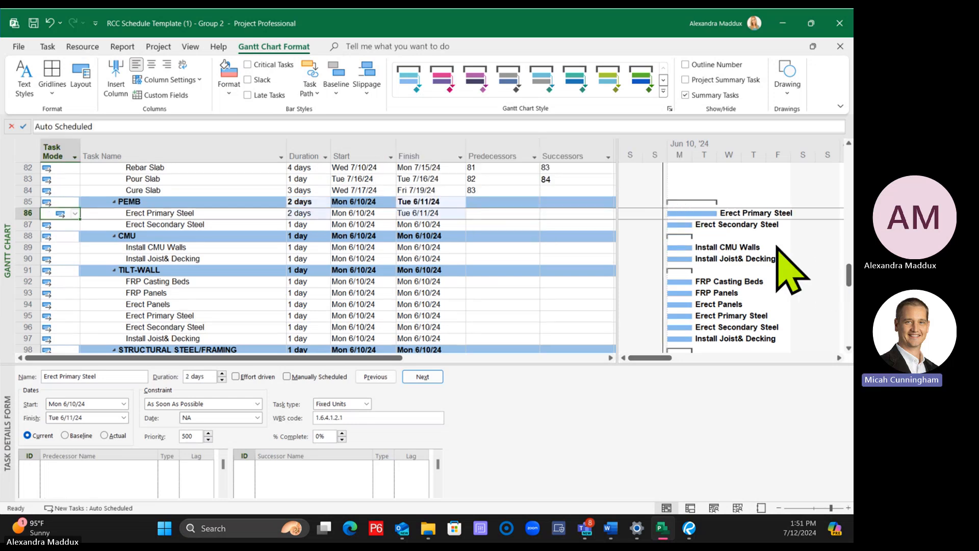
{"action": "key", "text": "ctrl+z"}
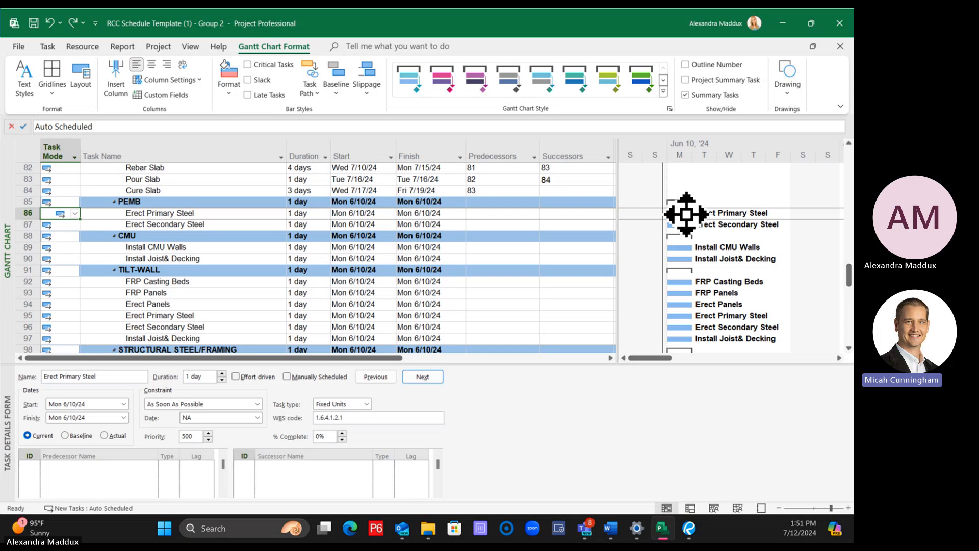
Link the Erect Primary Steel bar under PEMB finish-to-start to the Erect Secondary Steel bar in the chart
{"action": "left_click_drag", "start_coordinate": [687, 214], "coordinate": [686, 246]}
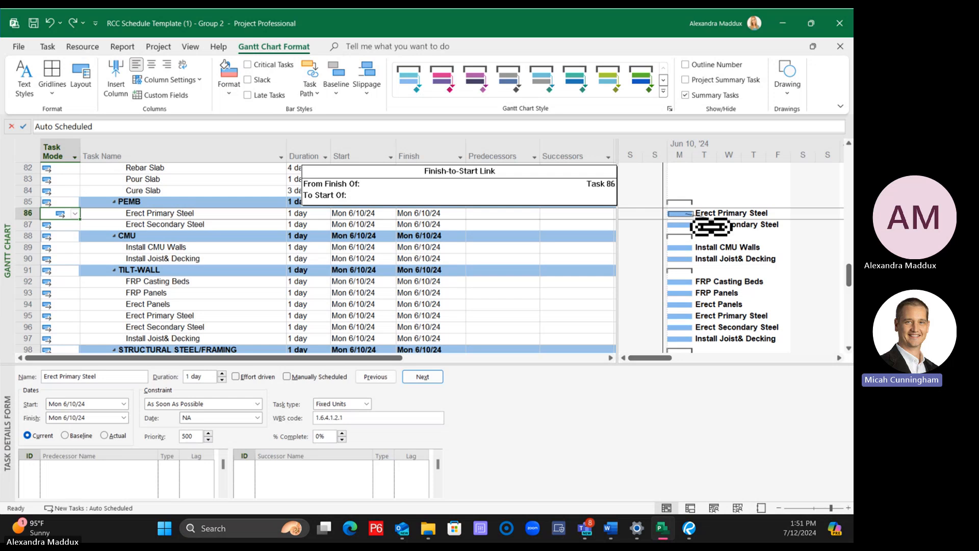
{"action": "left_click_drag", "start_coordinate": [712, 227], "coordinate": [683, 213]}
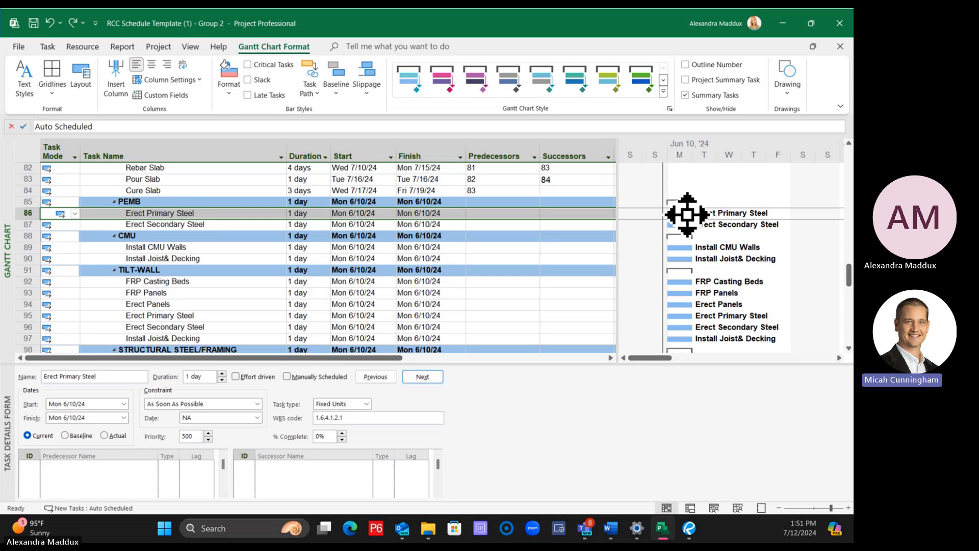
{"action": "left_click_drag", "start_coordinate": [687, 215], "coordinate": [682, 266]}
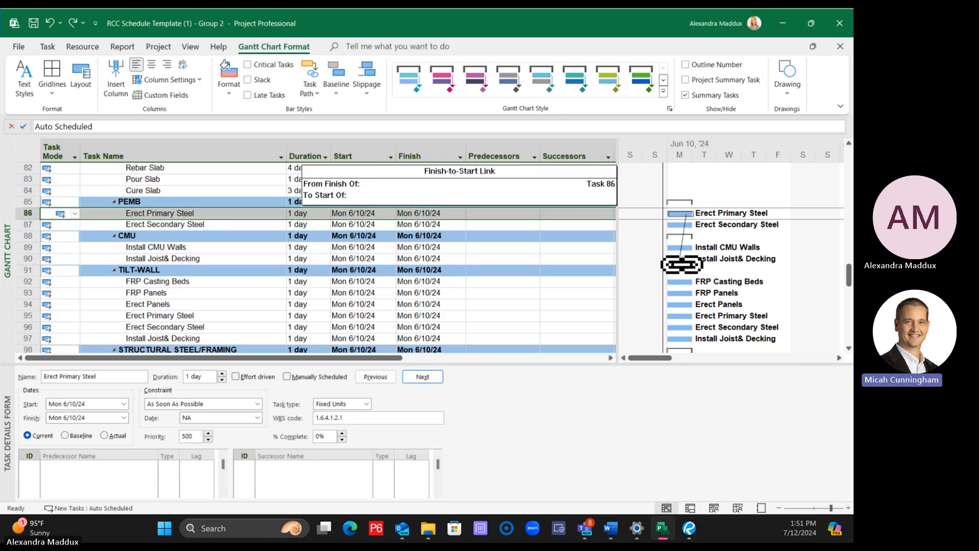
{"action": "left_click_drag", "start_coordinate": [682, 264], "coordinate": [679, 234]}
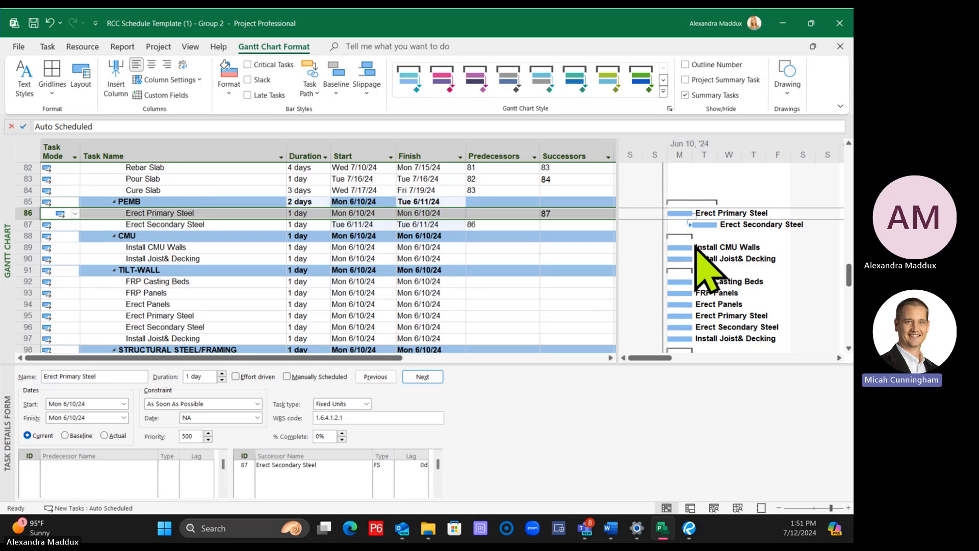
Clear the predecessor of the Underground Utilities task under Grade Work
{"action": "left_click_drag", "start_coordinate": [618, 221], "coordinate": [598, 221]}
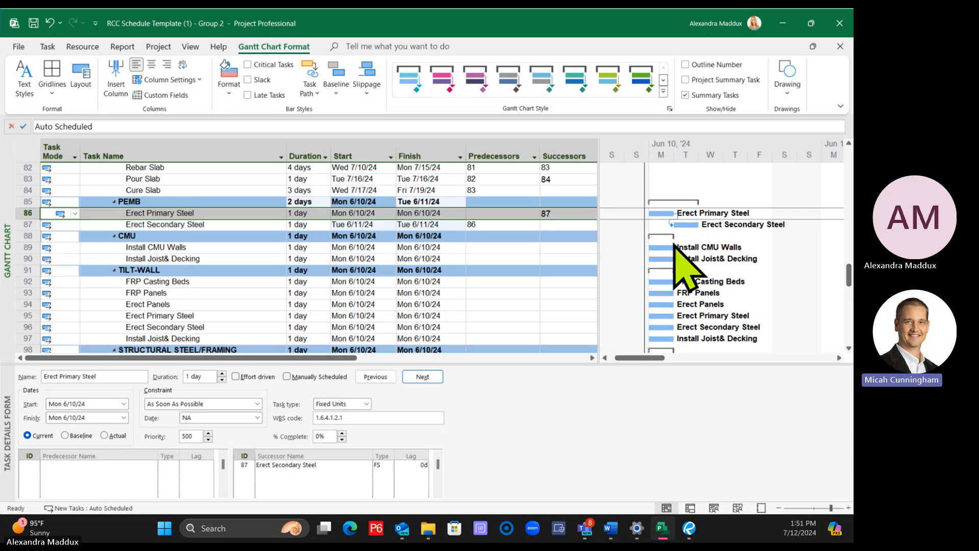
{"action": "scroll", "coordinate": [689, 255], "scroll_direction": "up", "scroll_amount": 5}
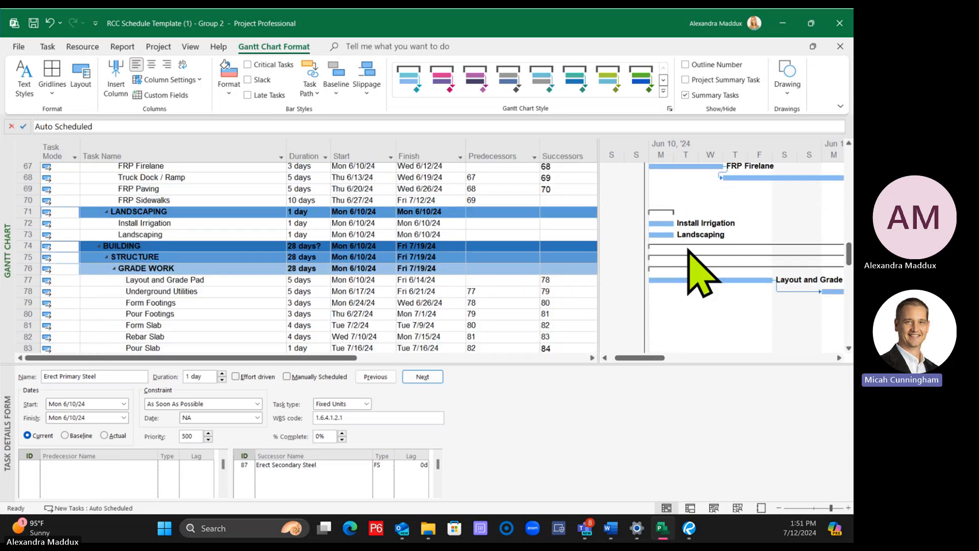
{"action": "scroll", "coordinate": [689, 249], "scroll_direction": "down", "scroll_amount": 1}
{"action": "scroll", "coordinate": [688, 248], "scroll_direction": "down", "scroll_amount": 2}
{"action": "left_click", "coordinate": [514, 228]}
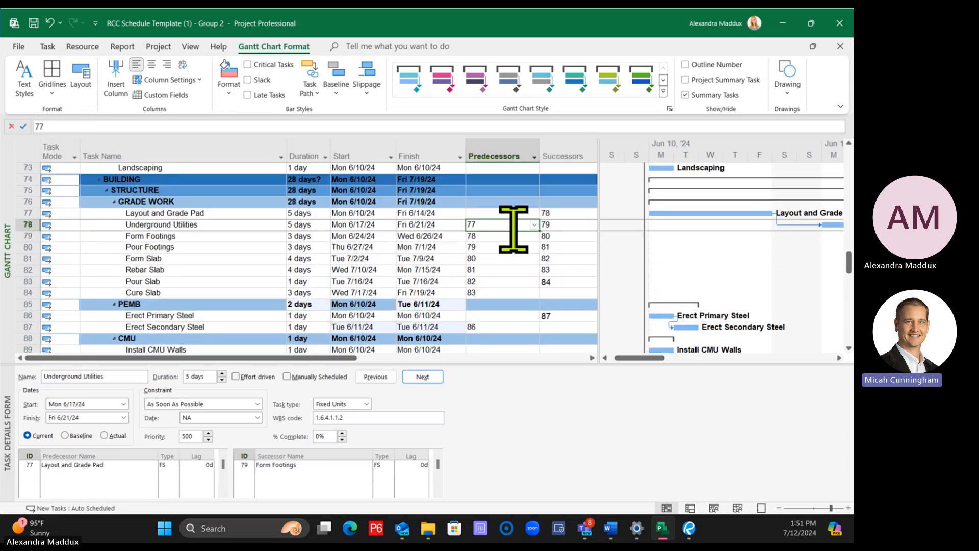
{"action": "key", "text": "Delete"}
{"action": "left_click", "coordinate": [513, 270]}
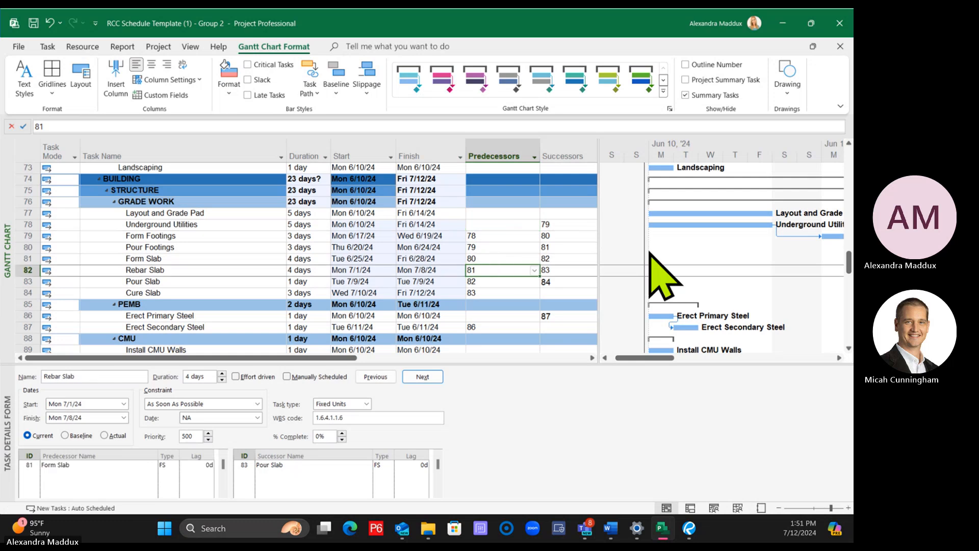
Link the Layout and Grade Pad bar finish-to-start to the Underground Utilities bar, undo it, and make the same link again
{"action": "left_click_drag", "start_coordinate": [764, 213], "coordinate": [670, 235]}
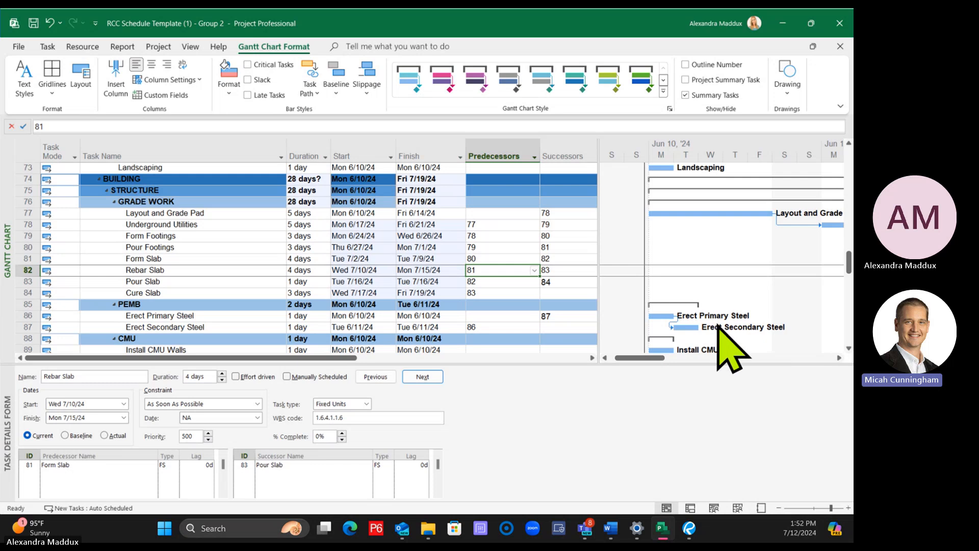
{"action": "key", "text": "ctrl+z"}
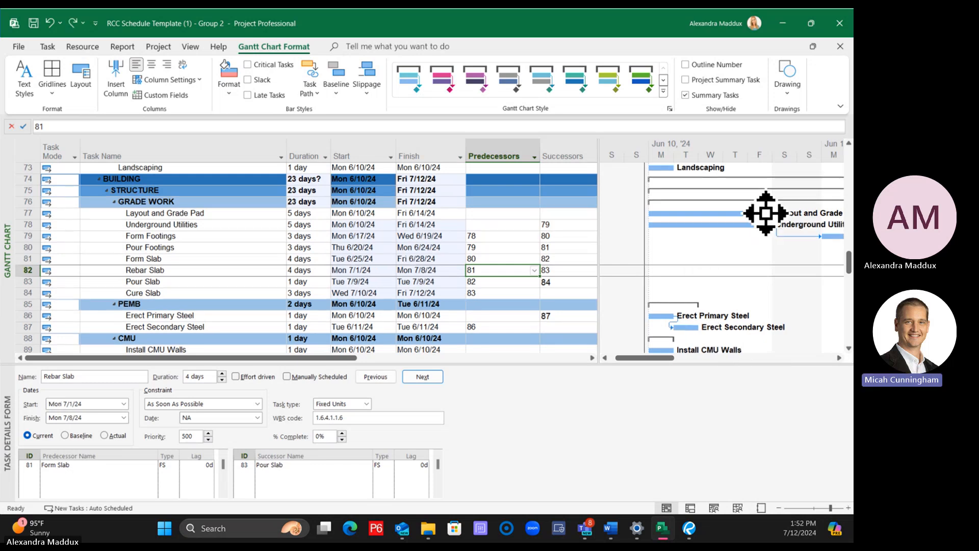
{"action": "left_click_drag", "start_coordinate": [766, 213], "coordinate": [625, 211]}
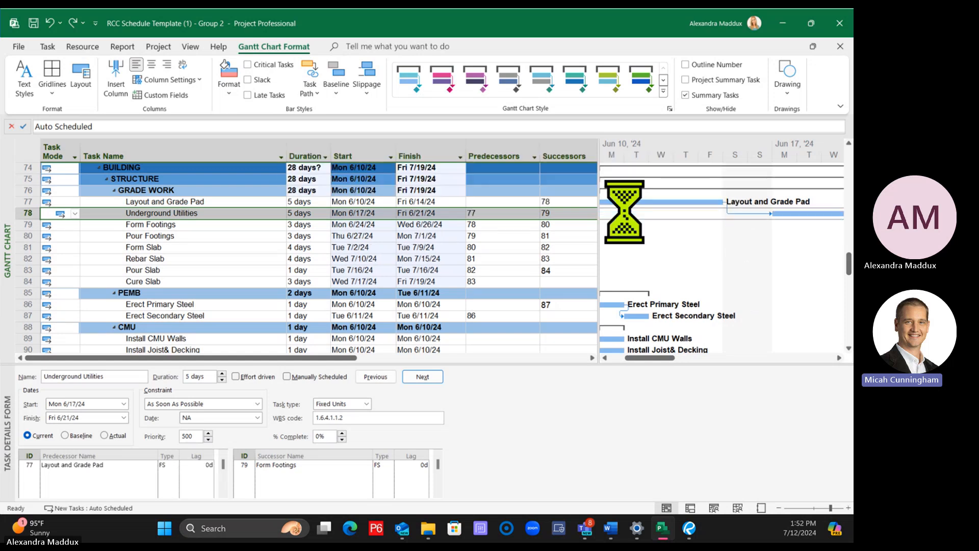
Clear the successor of Layout and Grade Pad, and relink its chart bar finish-to-start to Underground Utilities
{"action": "left_click", "coordinate": [555, 203]}
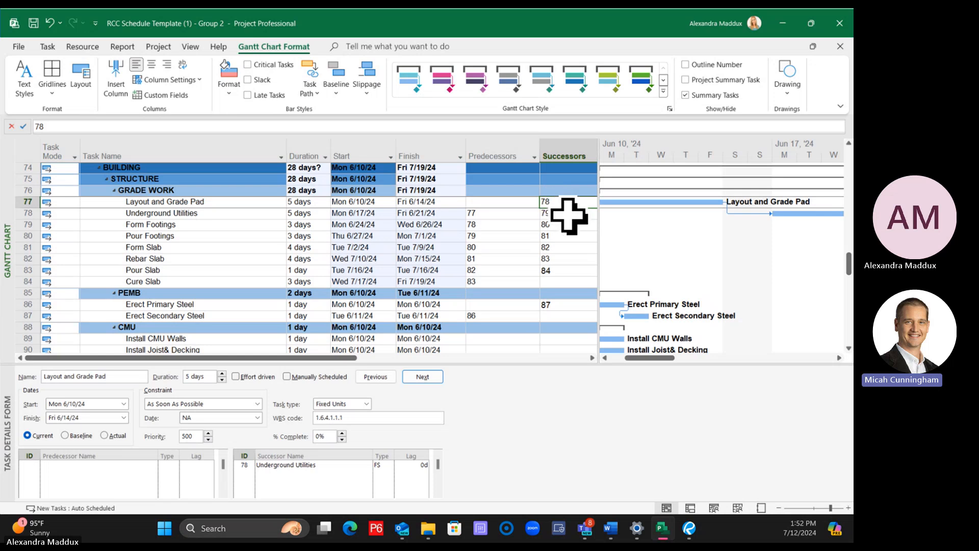
{"action": "key", "text": "Delete"}
{"action": "left_click_drag", "start_coordinate": [666, 357], "coordinate": [656, 357]}
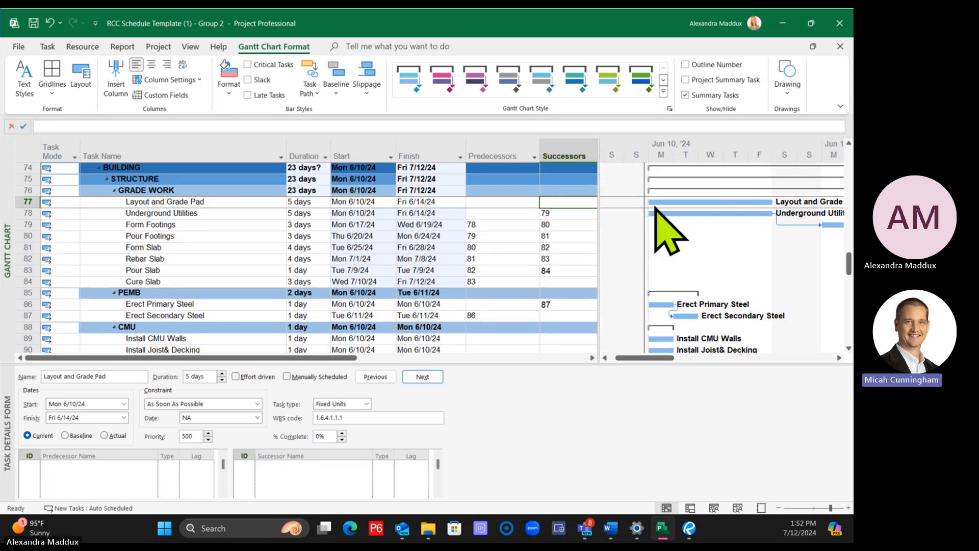
{"action": "left_click_drag", "start_coordinate": [656, 204], "coordinate": [659, 221]}
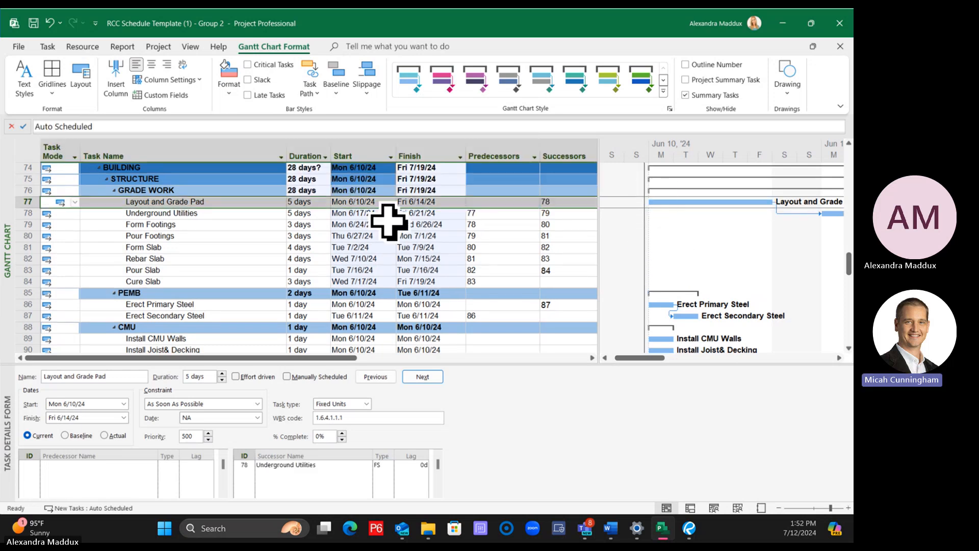
Try extending the Layout and Grade Pad bar to 8 days in the chart, and undo the change
{"action": "left_click_drag", "start_coordinate": [391, 248], "coordinate": [392, 259]}
{"action": "left_click_drag", "start_coordinate": [656, 358], "coordinate": [670, 358]}
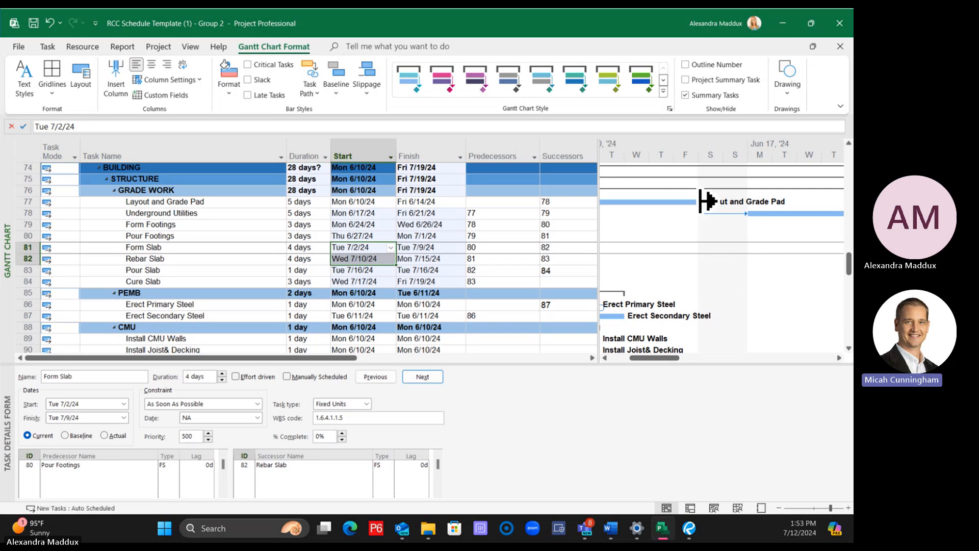
{"action": "left_click_drag", "start_coordinate": [704, 203], "coordinate": [830, 198]}
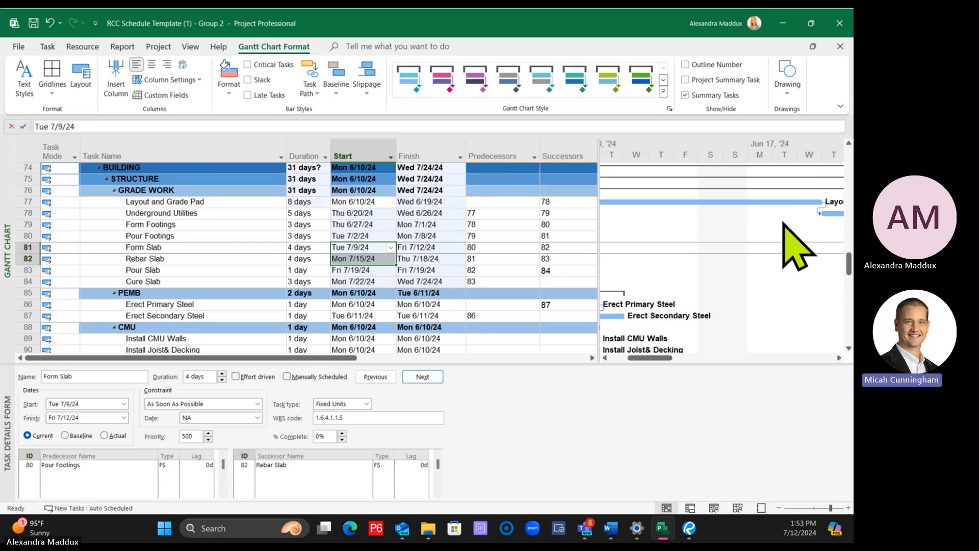
{"action": "key", "text": "ctrl+z"}
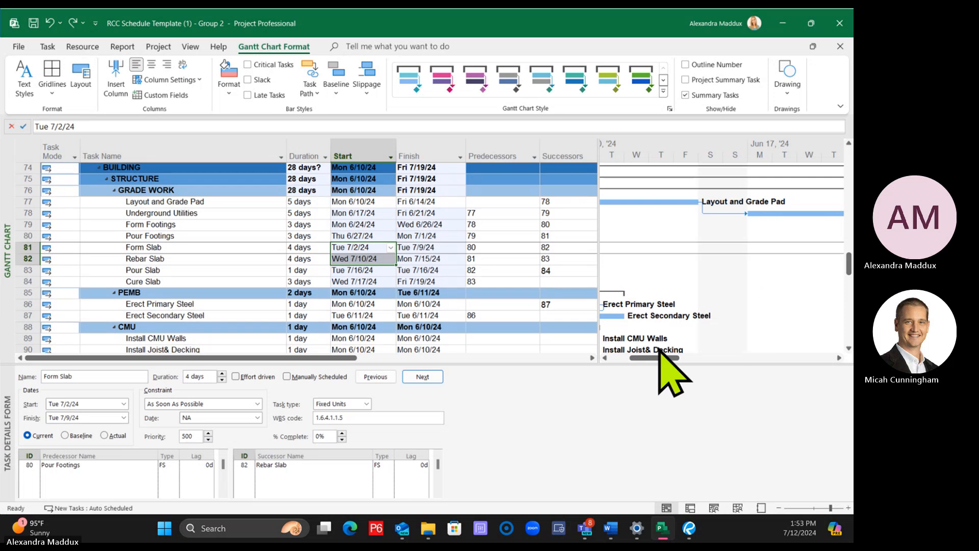
Examine the whole Grade Work and PEMB task sequence in the chart with the timescale zoomed out
{"action": "left_click", "coordinate": [779, 508]}
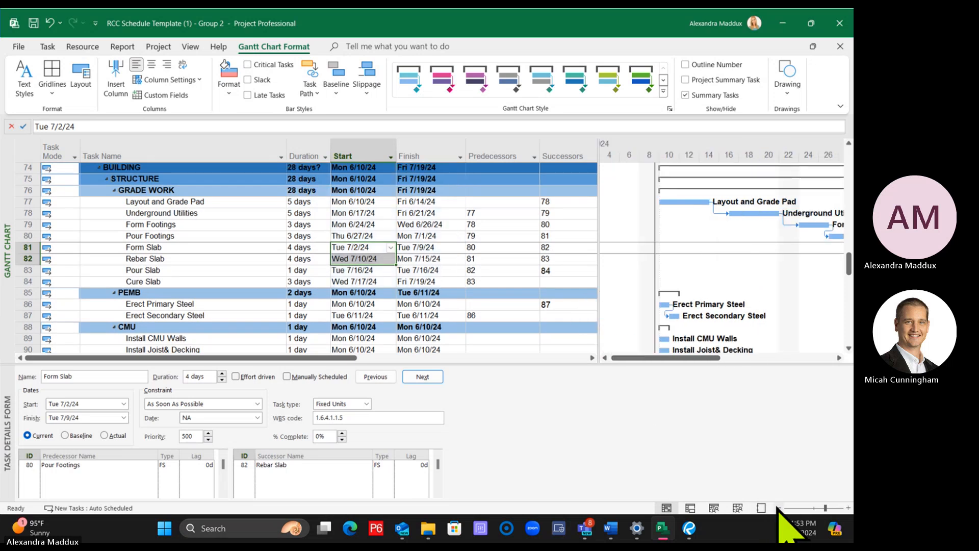
{"action": "left_click", "coordinate": [779, 508]}
{"action": "left_click_drag", "start_coordinate": [619, 357], "coordinate": [634, 359]}
{"action": "left_click", "coordinate": [505, 304]}
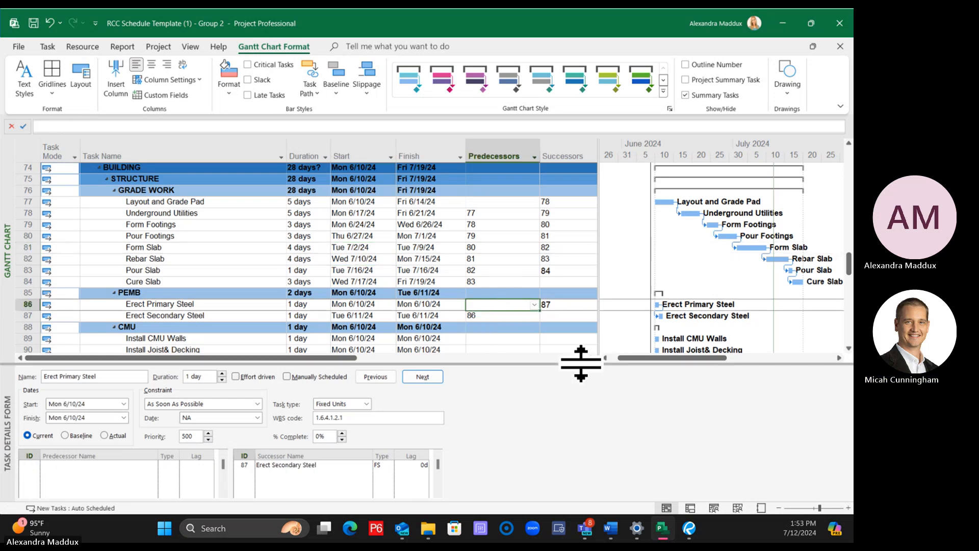
{"action": "left_click_drag", "start_coordinate": [579, 363], "coordinate": [574, 459]}
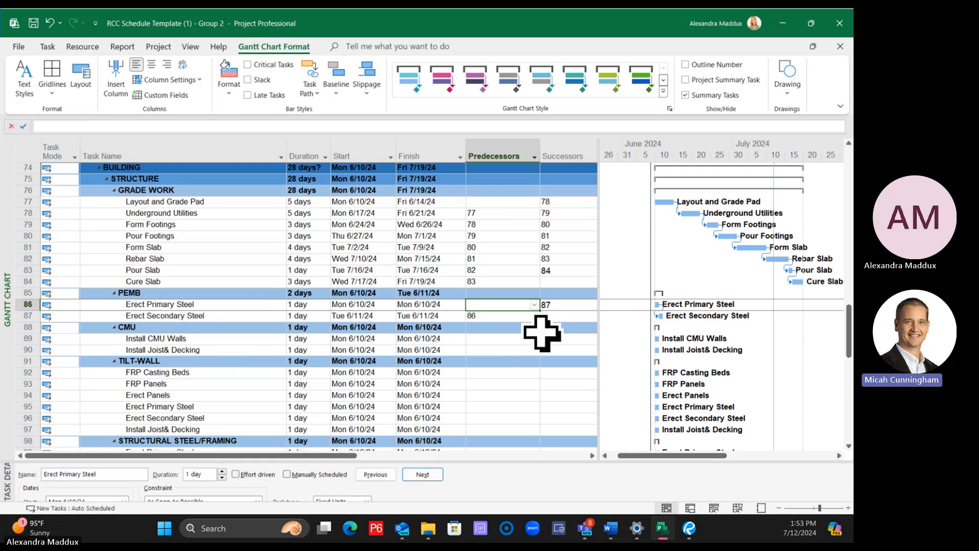
{"action": "left_click", "coordinate": [498, 316]}
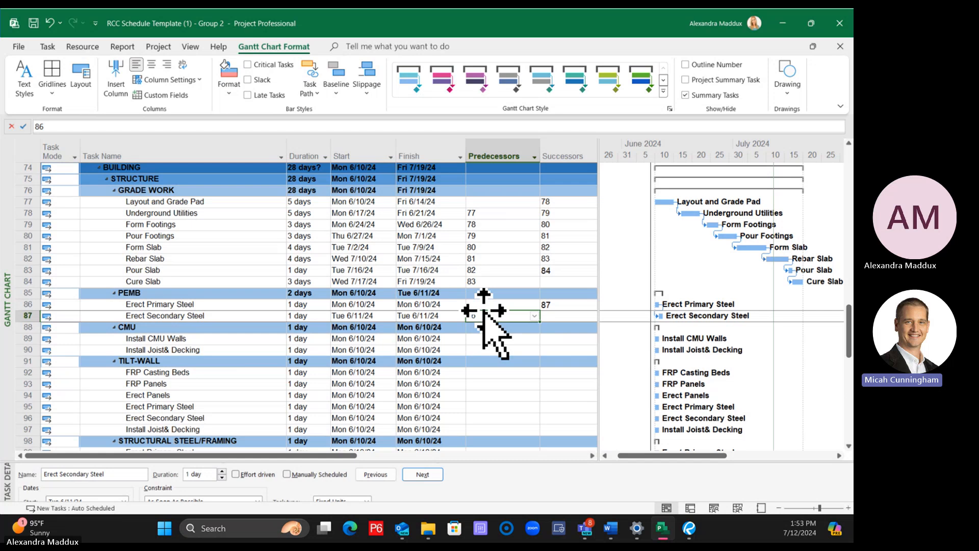
{"action": "left_click", "coordinate": [239, 258]}
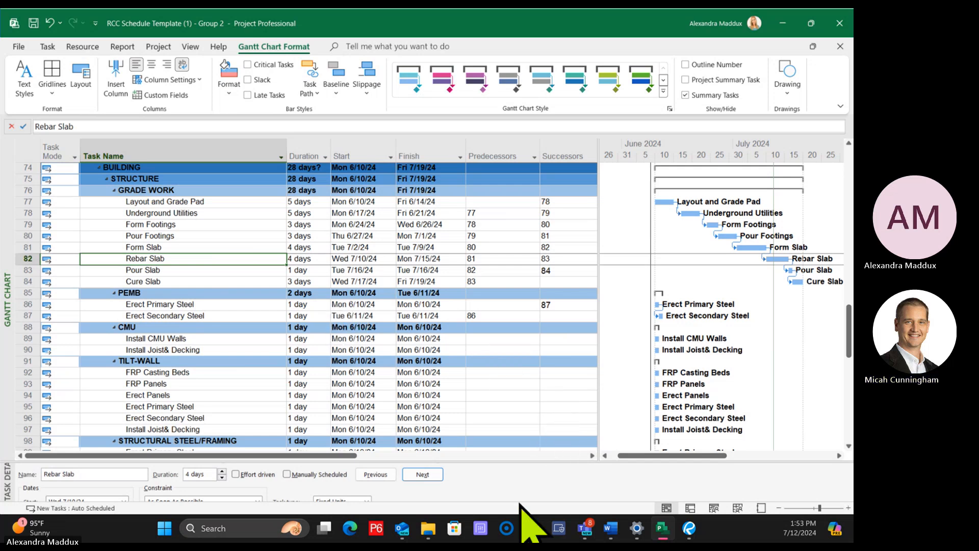
{"action": "left_click_drag", "start_coordinate": [519, 460], "coordinate": [540, 339]}
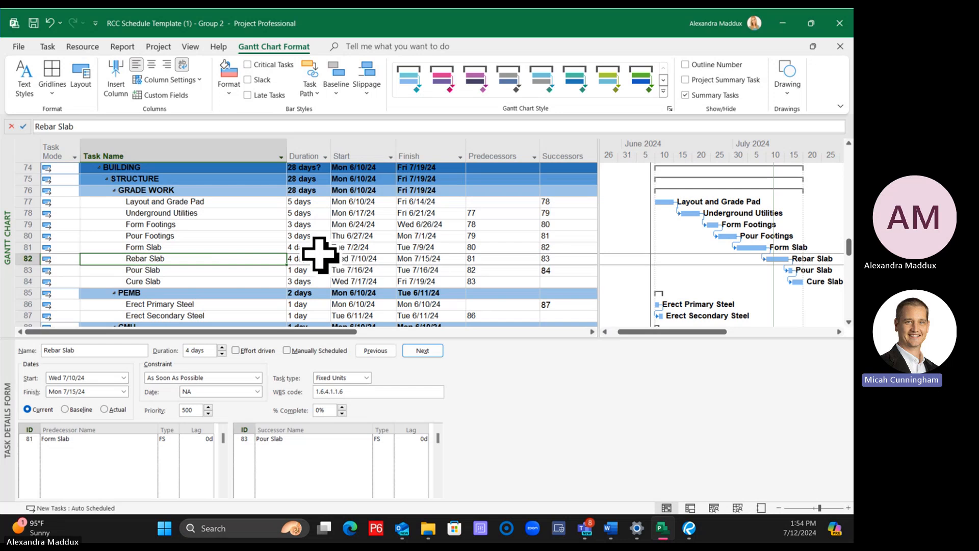
Try setting the predecessor of Rebar Slab to 81SS+1, and undo the change
{"action": "left_click", "coordinate": [505, 257]}
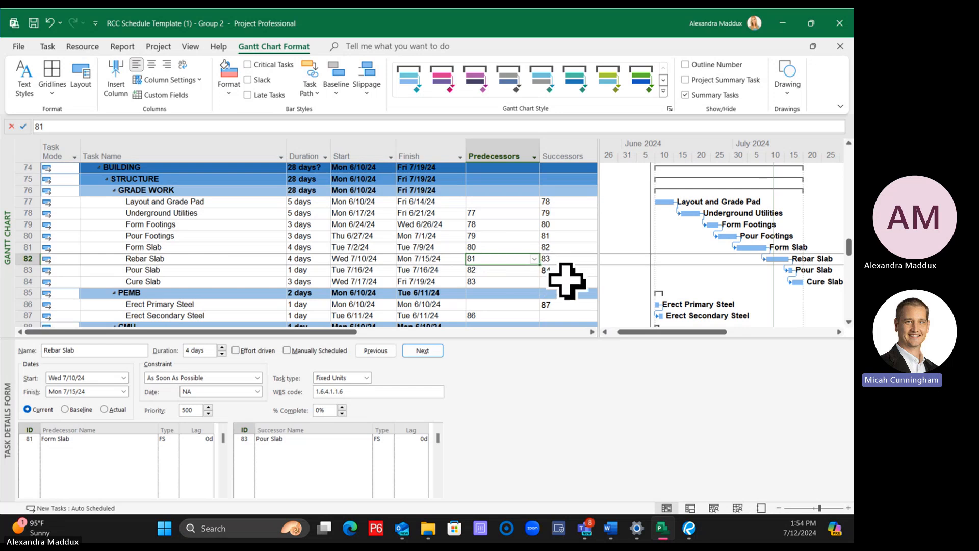
{"action": "type", "text": "81"}
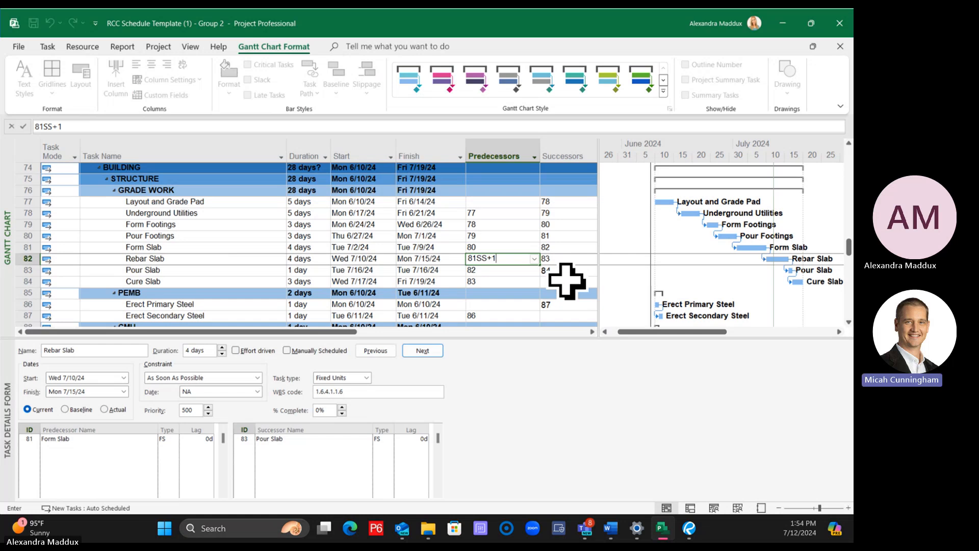
{"action": "type", "text": "SS+1"}
{"action": "key", "text": "Return"}
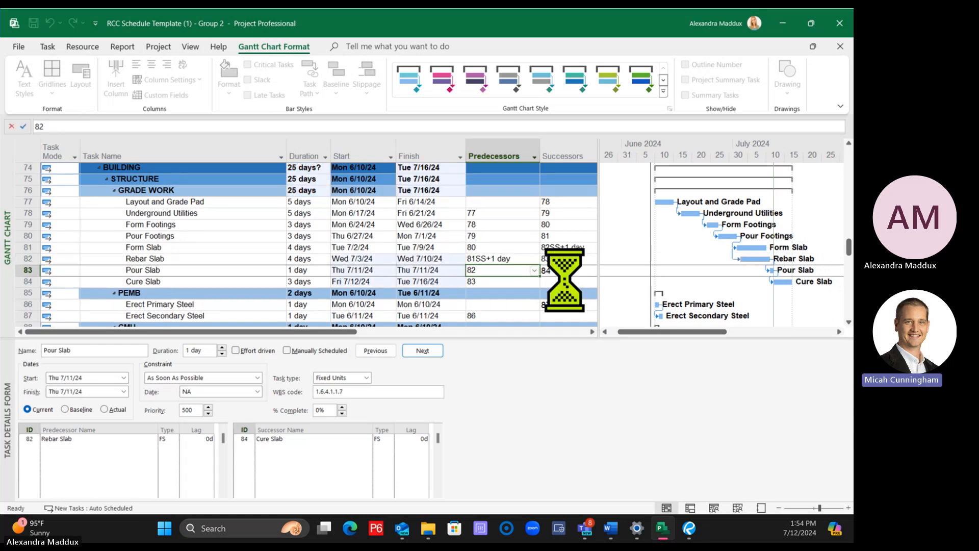
{"action": "left_click", "coordinate": [515, 258]}
{"action": "key", "text": "ctrl+z"}
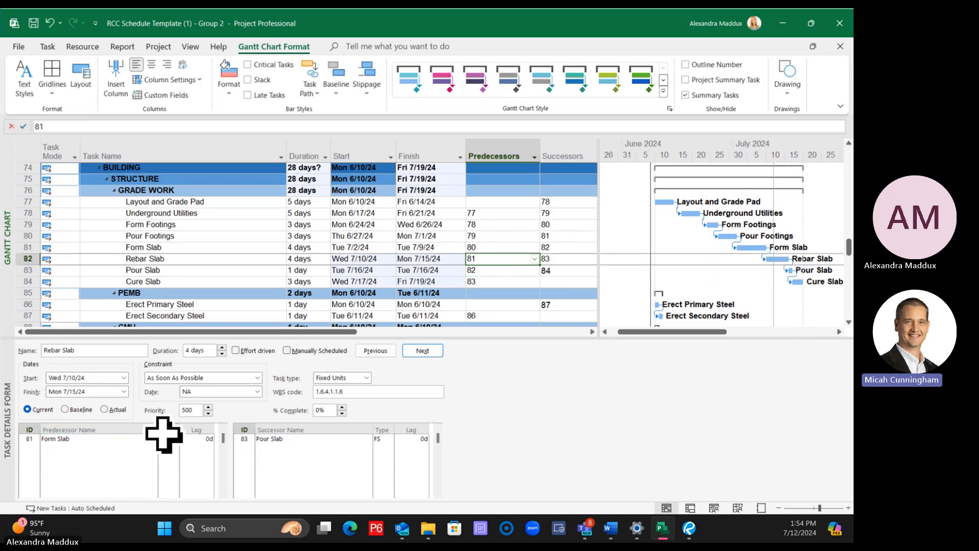
Set Rebar Slab's link from Form Slab to type SS with a 1-day lag in the task details form
{"action": "left_click_drag", "start_coordinate": [159, 430], "coordinate": [131, 433]}
{"action": "left_click", "coordinate": [137, 438]}
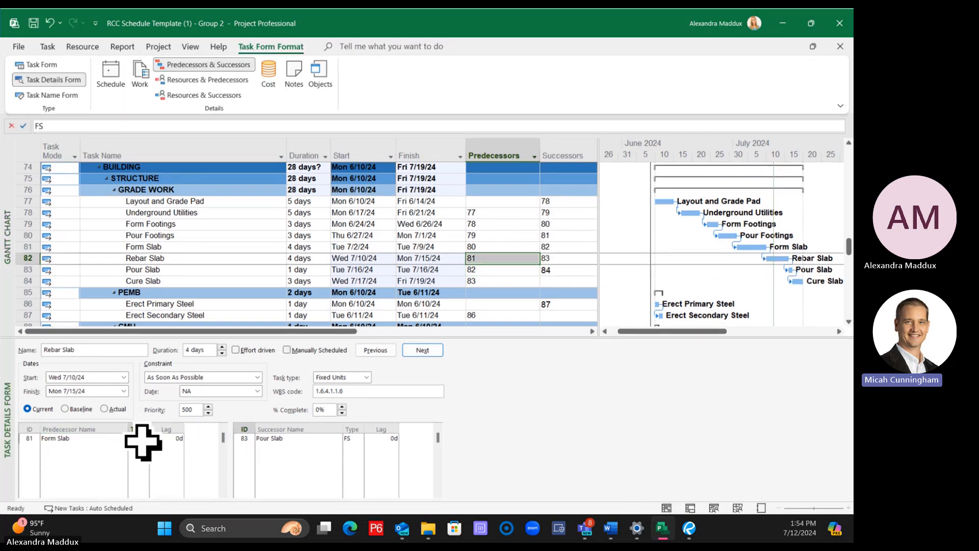
{"action": "left_click", "coordinate": [145, 438]}
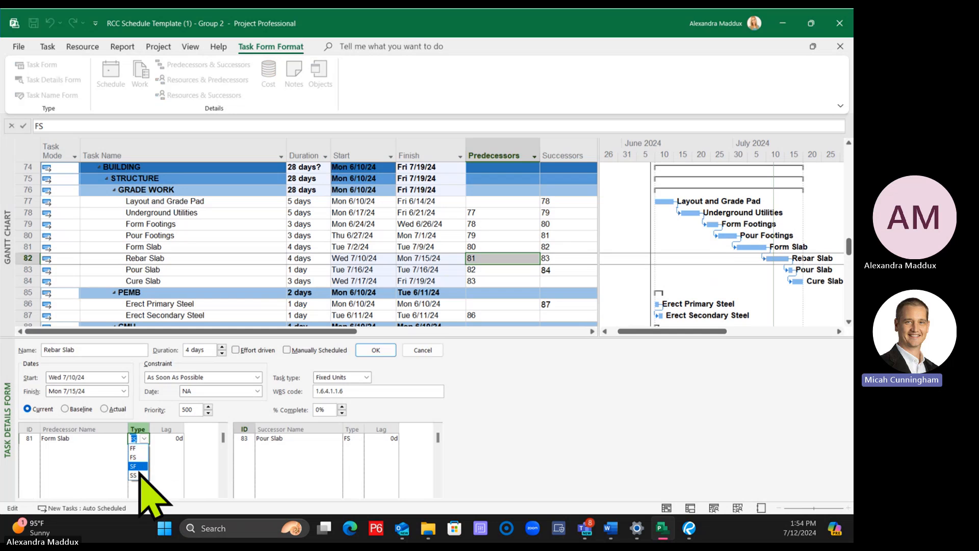
{"action": "left_click", "coordinate": [138, 465]}
{"action": "left_click", "coordinate": [166, 441]}
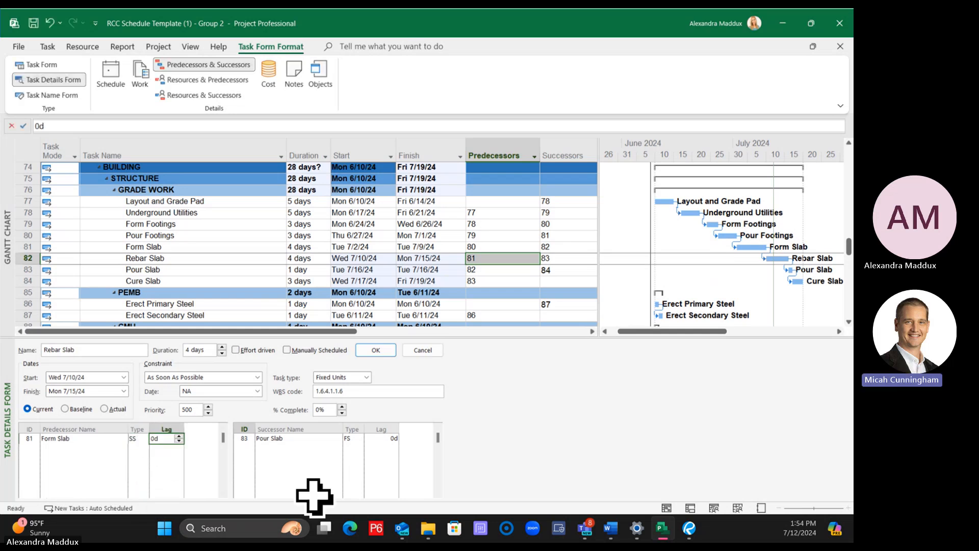
{"action": "type", "text": "1"}
{"action": "key", "text": "Return"}
{"action": "left_click", "coordinate": [267, 267]}
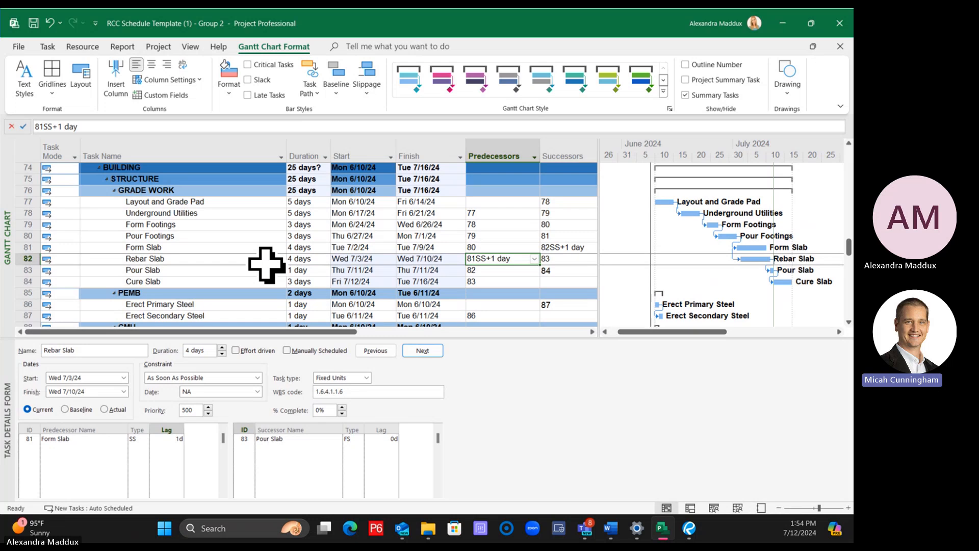
Review the link details of Form Slab and Rebar Slab, and dismiss the low-battery notice
{"action": "left_click", "coordinate": [196, 248]}
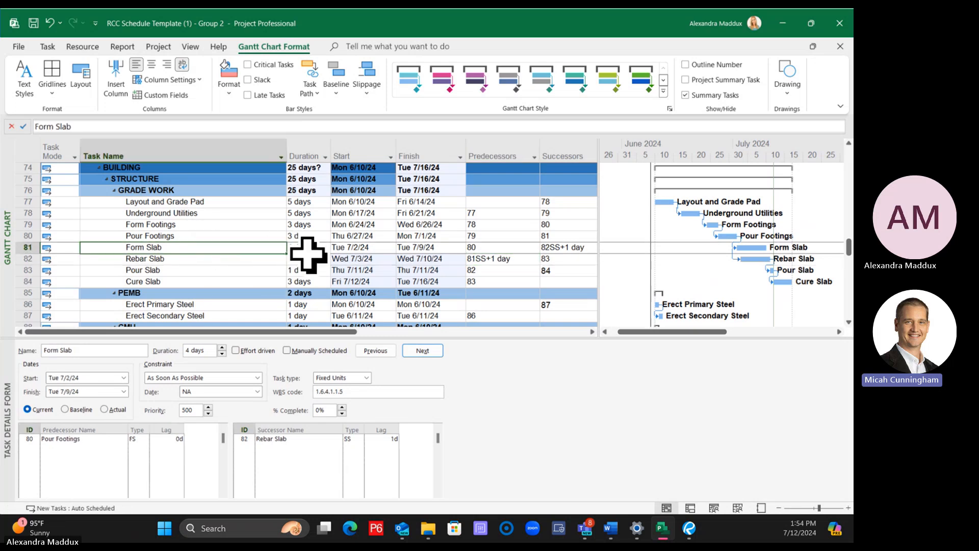
{"action": "left_click", "coordinate": [485, 260]}
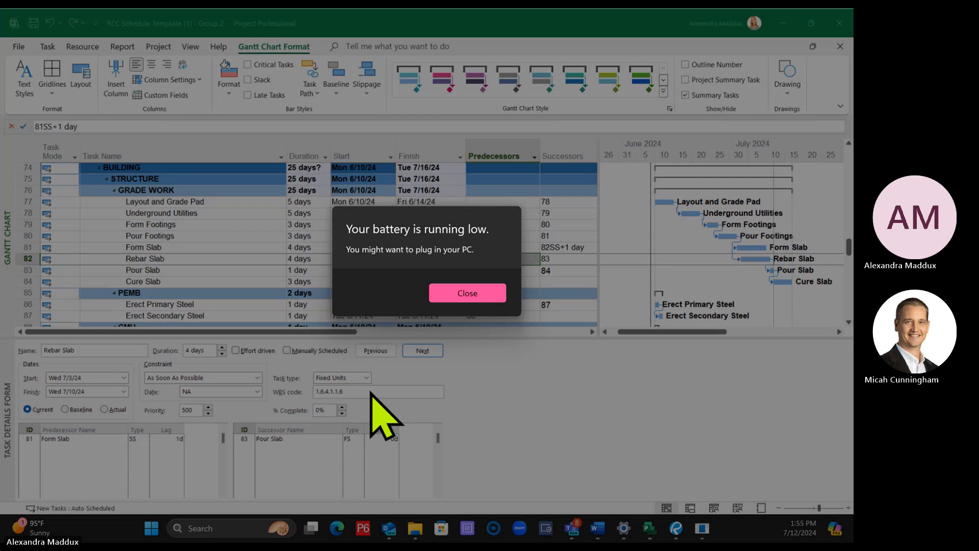
{"action": "left_click", "coordinate": [466, 295]}
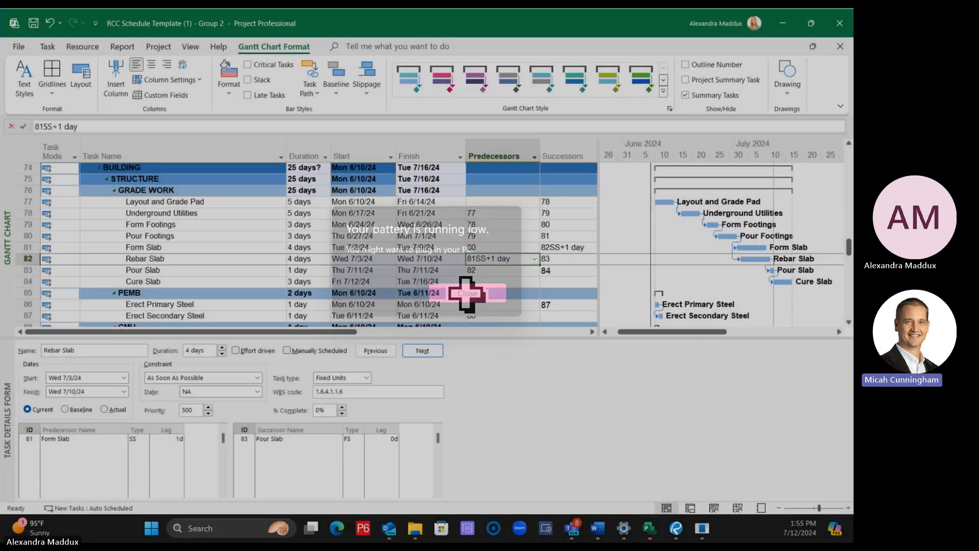
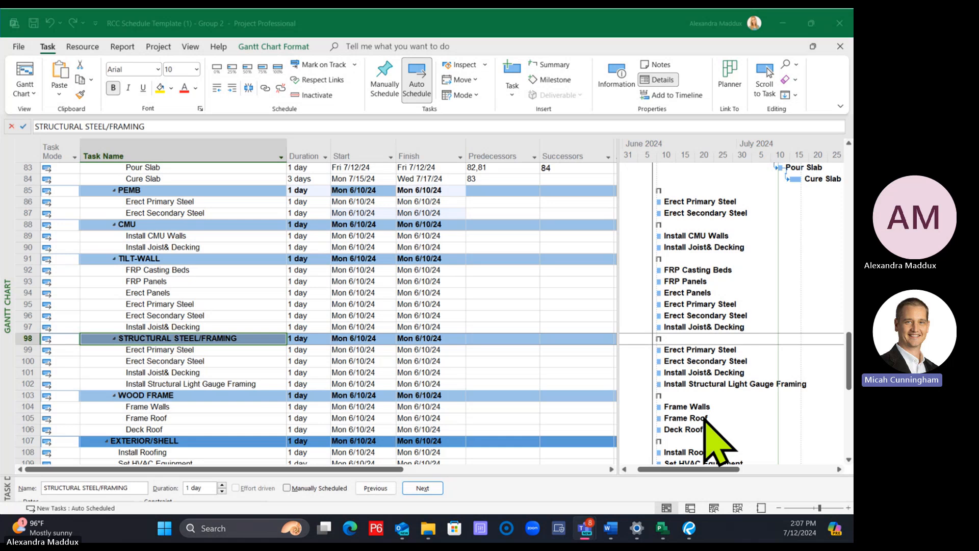
Collapse the PEMB summary task under Building A's structure and delete it together with its subtasks
{"action": "left_click", "coordinate": [418, 338]}
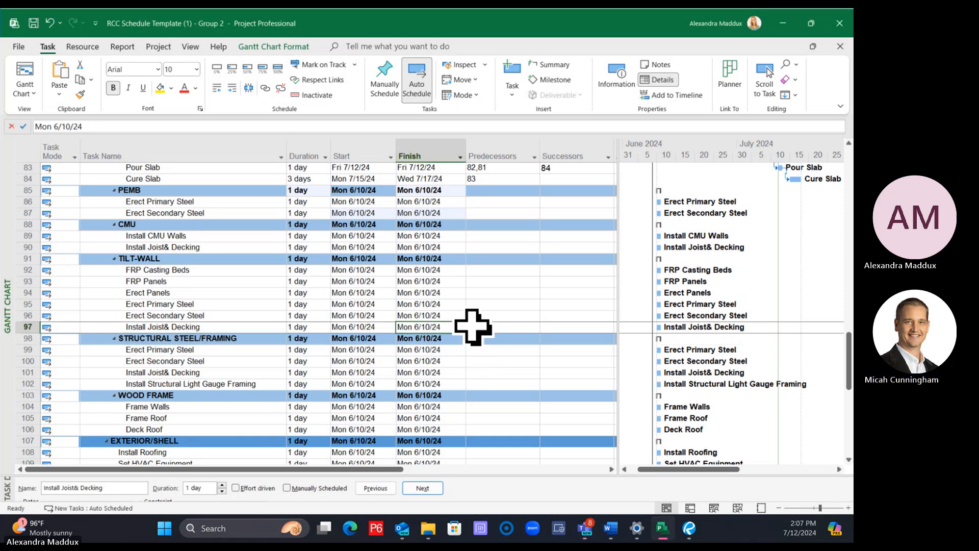
{"action": "left_click", "coordinate": [354, 190]}
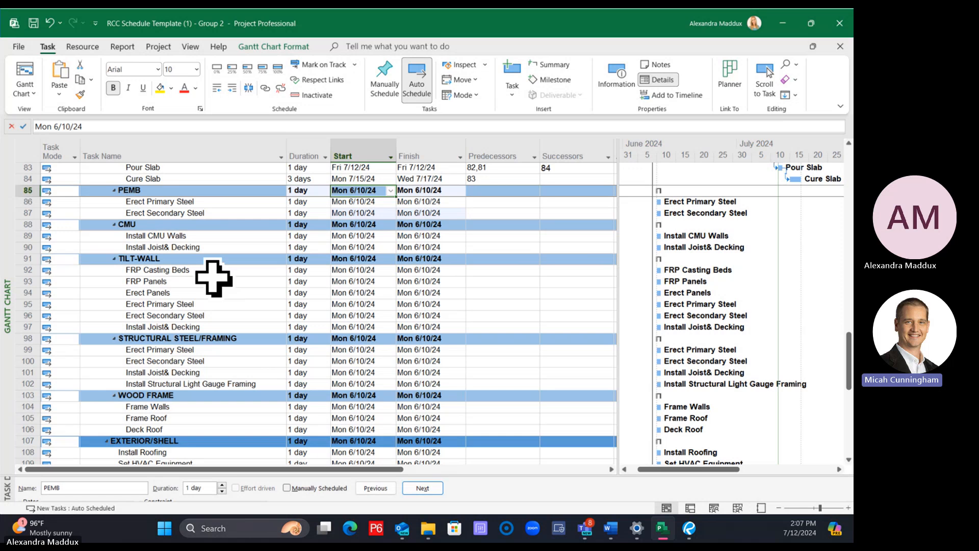
{"action": "left_click_drag", "start_coordinate": [13, 190], "coordinate": [7, 324]}
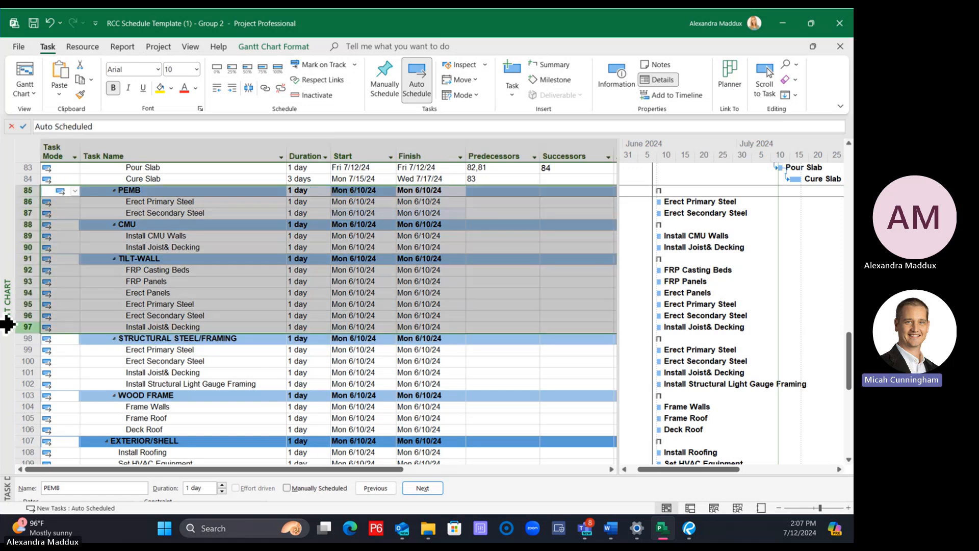
{"action": "left_click", "coordinate": [125, 269]}
{"action": "left_click", "coordinate": [107, 191]}
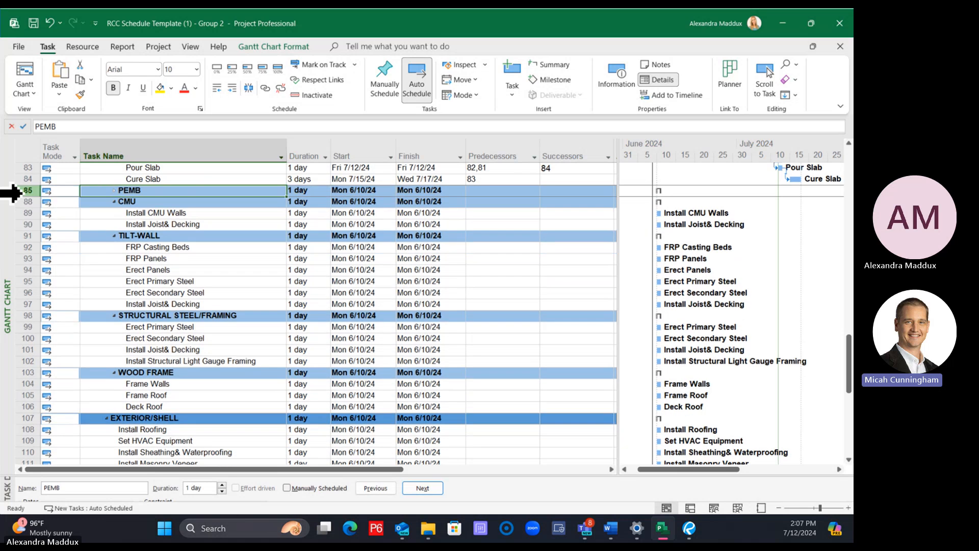
{"action": "right_click", "coordinate": [23, 190]}
{"action": "left_click", "coordinate": [74, 302]}
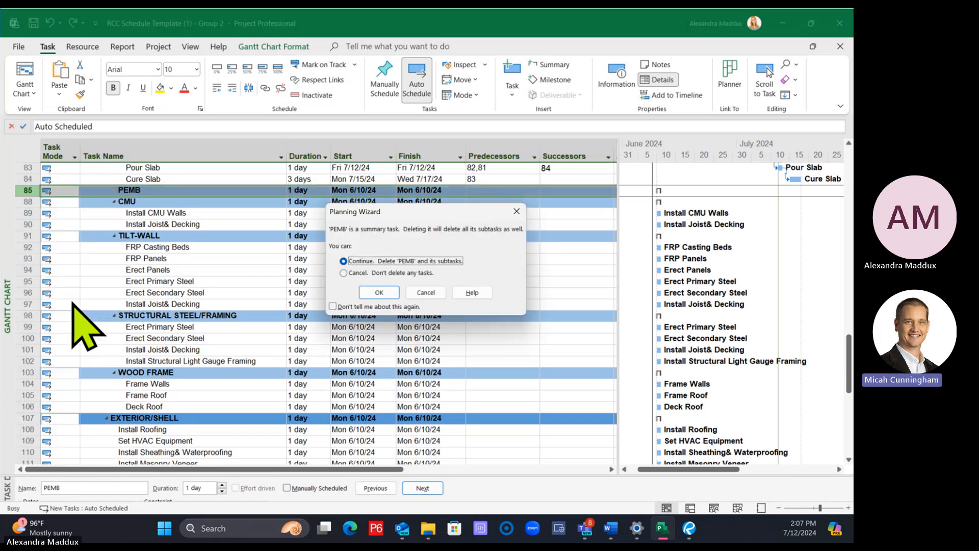
{"action": "left_click", "coordinate": [373, 295]}
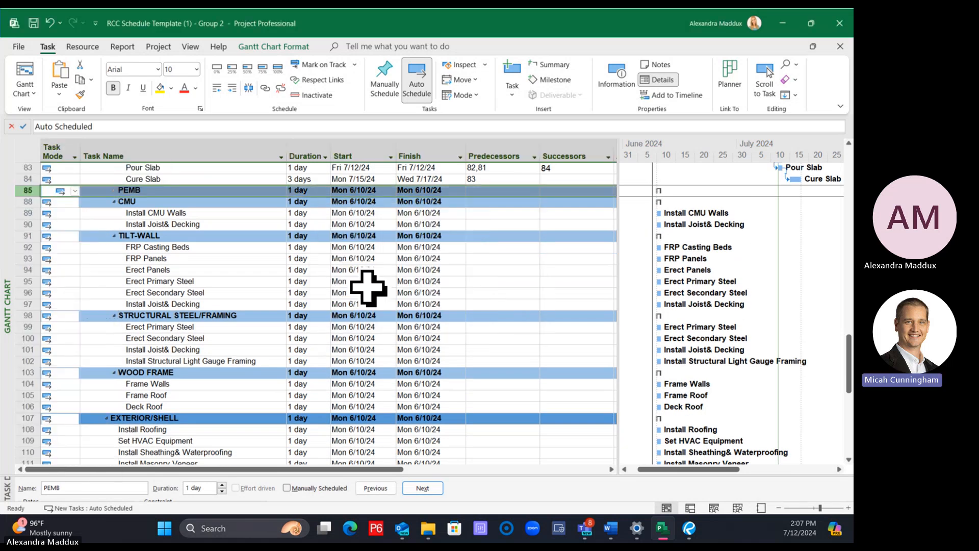
Delete the Install CMU Walls task from the CMU group
{"action": "left_click", "coordinate": [198, 214]}
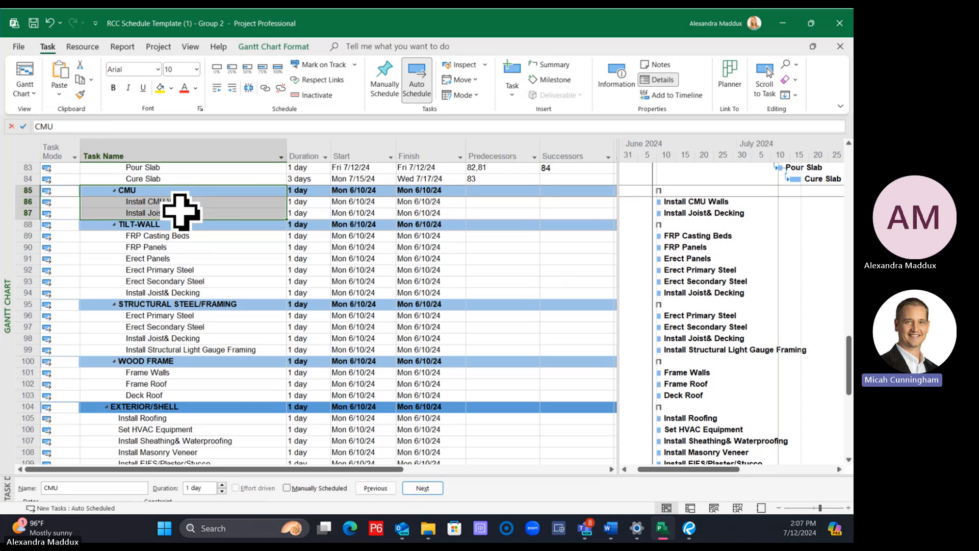
{"action": "right_click", "coordinate": [30, 203]}
{"action": "left_click", "coordinate": [71, 319]}
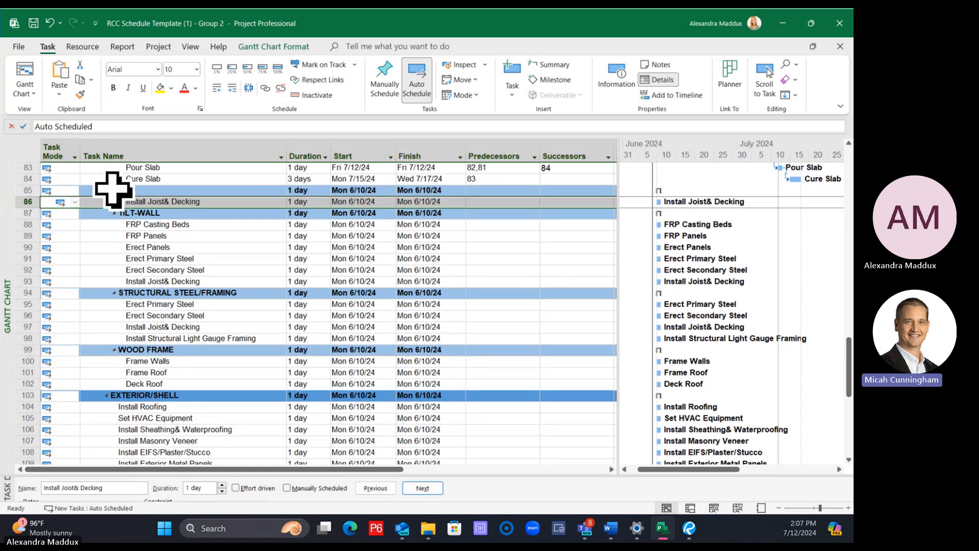
Collapse the CMU and TILT-WALL summary tasks and delete both together with their subtasks
{"action": "left_click", "coordinate": [114, 190]}
{"action": "left_click", "coordinate": [113, 189]}
{"action": "left_click", "coordinate": [113, 201]}
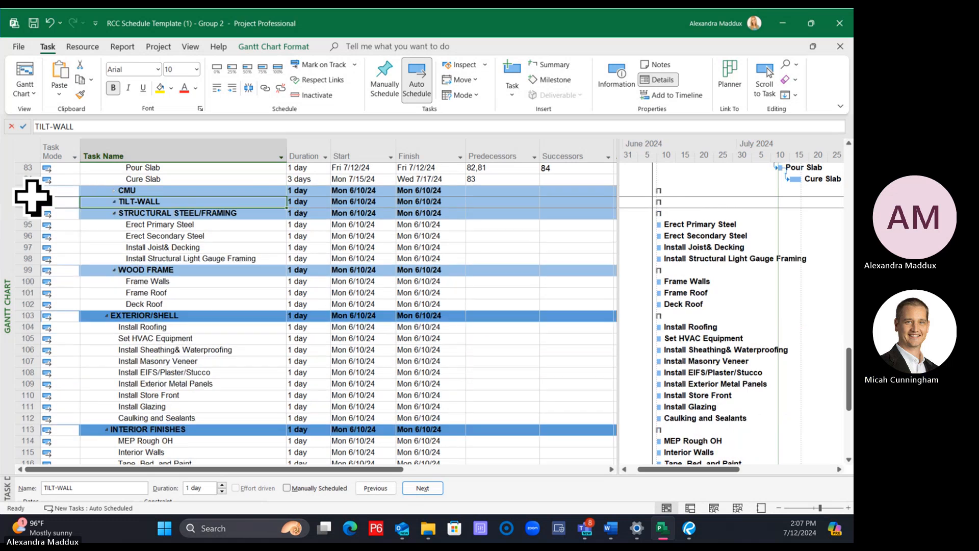
{"action": "left_click_drag", "start_coordinate": [28, 190], "coordinate": [28, 201]}
{"action": "right_click", "coordinate": [28, 199]}
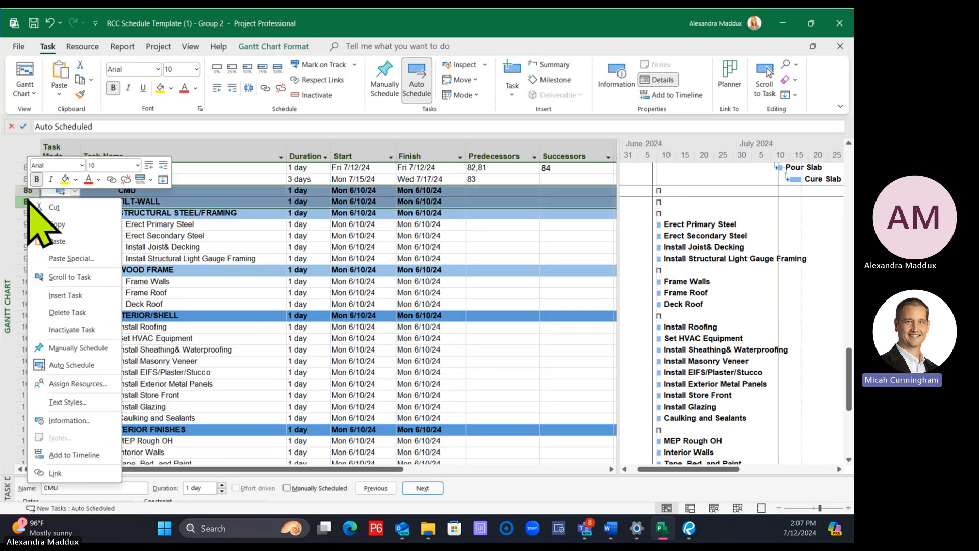
{"action": "left_click", "coordinate": [70, 312]}
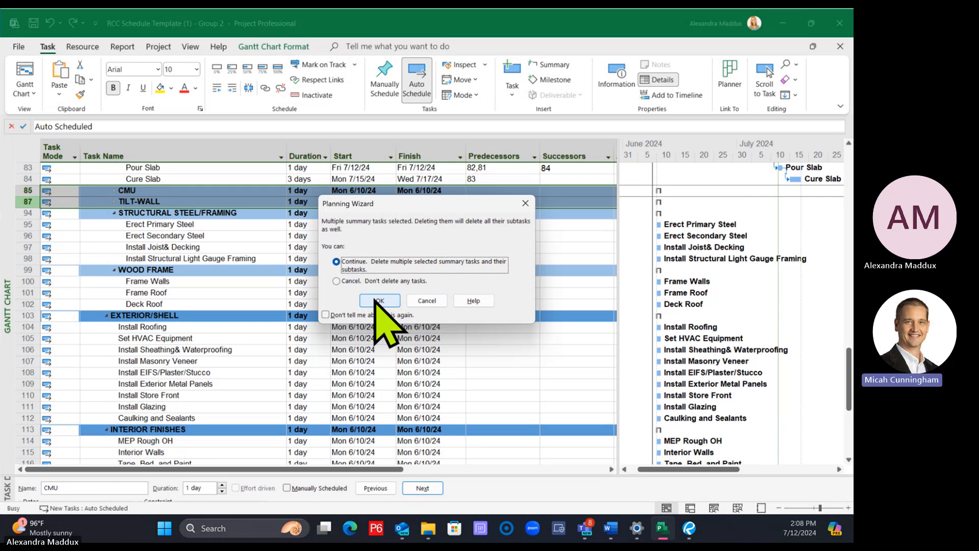
{"action": "left_click", "coordinate": [378, 300]}
Delete the WOOD FRAME summary task together with its subtasks
{"action": "left_click", "coordinate": [192, 271]}
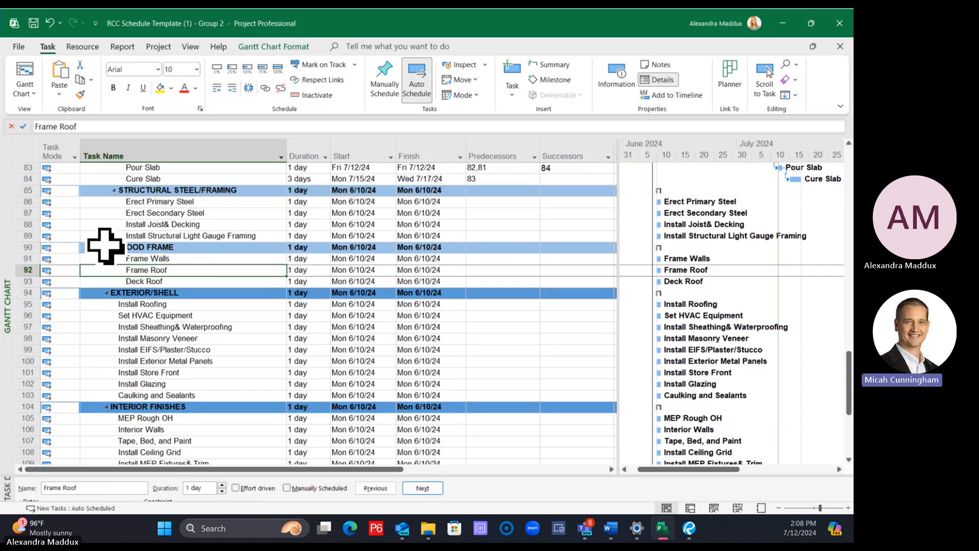
{"action": "left_click", "coordinate": [24, 247]}
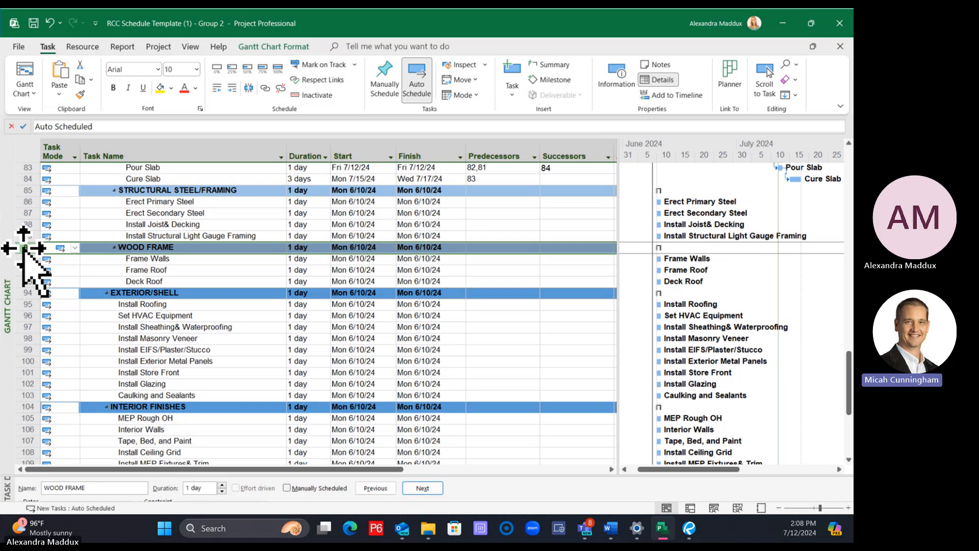
{"action": "right_click", "coordinate": [25, 248]}
{"action": "left_click", "coordinate": [76, 343]}
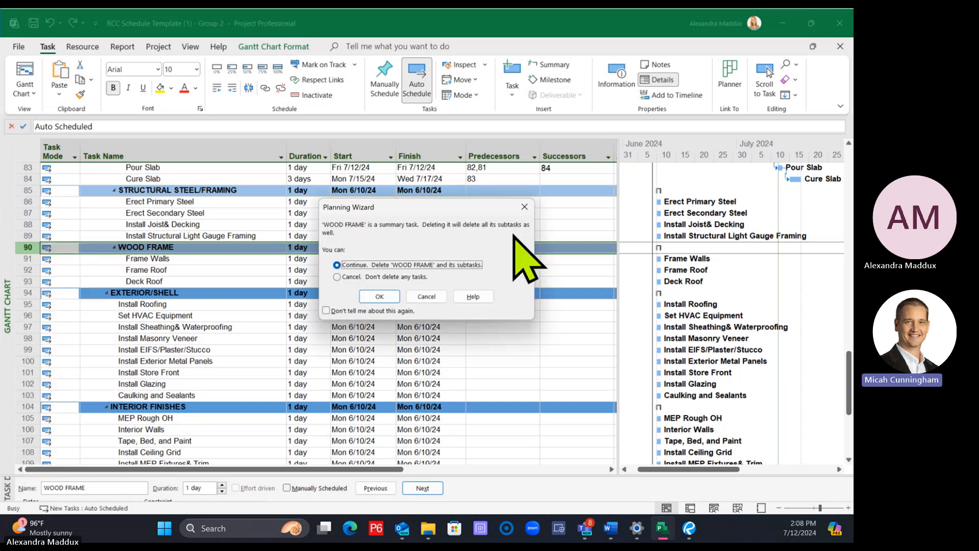
{"action": "left_click", "coordinate": [379, 296]}
Review the Structural Steel/Framing group and how it sits between Grade Work and Exterior/Shell
{"action": "left_click", "coordinate": [229, 315]}
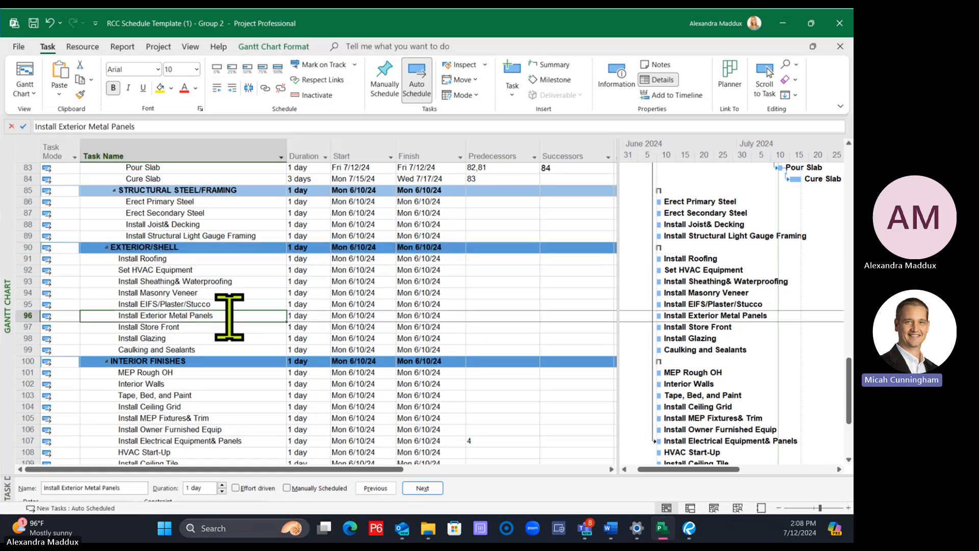
{"action": "scroll", "coordinate": [231, 329], "scroll_direction": "up", "scroll_amount": 3}
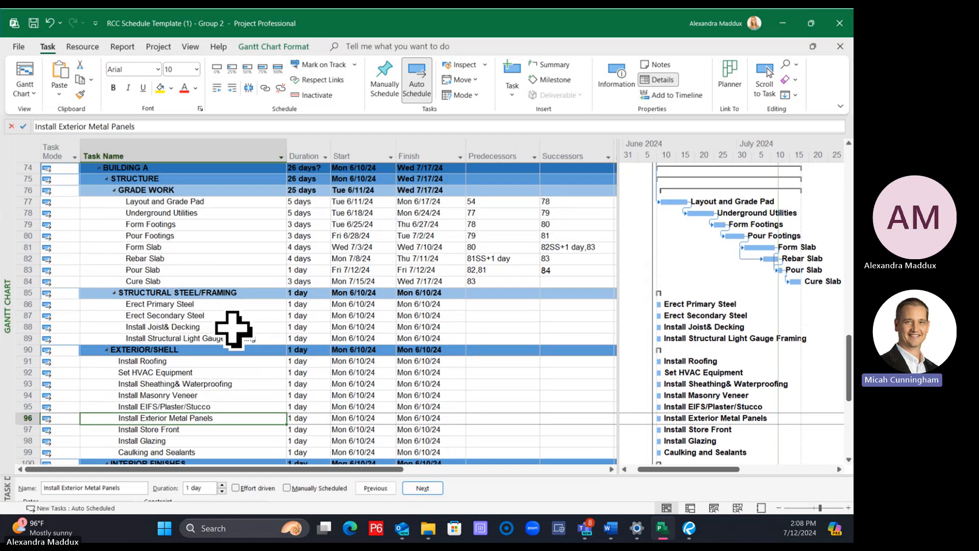
{"action": "scroll", "coordinate": [233, 329], "scroll_direction": "up", "scroll_amount": 1}
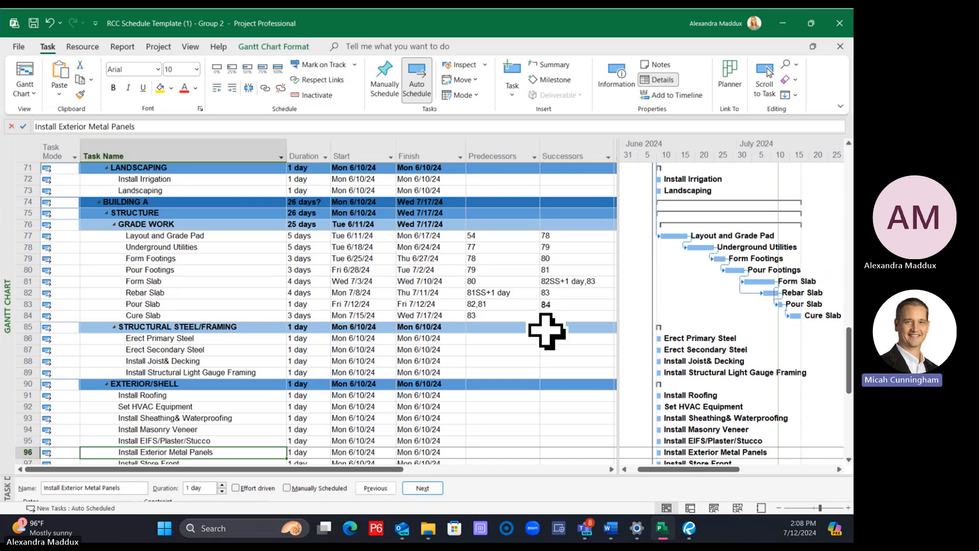
{"action": "left_click", "coordinate": [192, 326]}
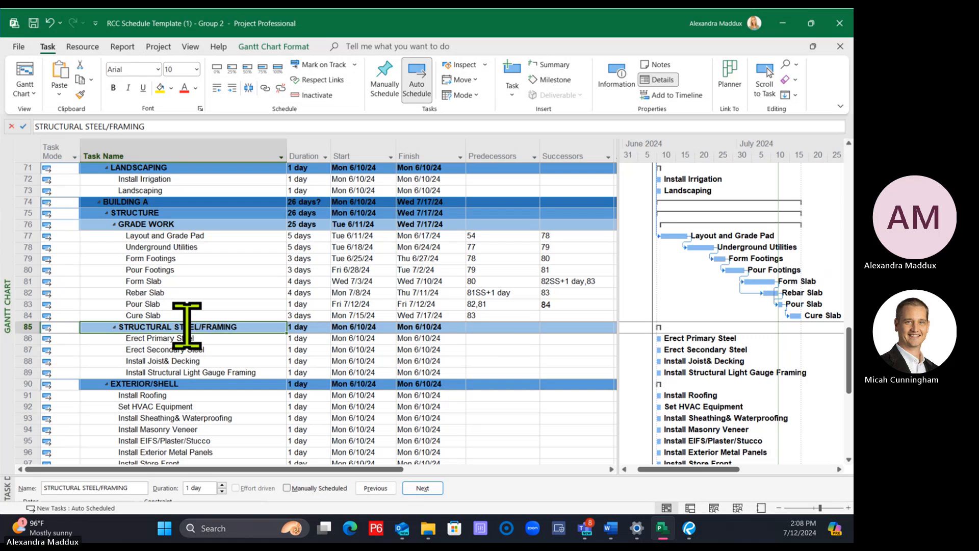
{"action": "left_click", "coordinate": [235, 381]}
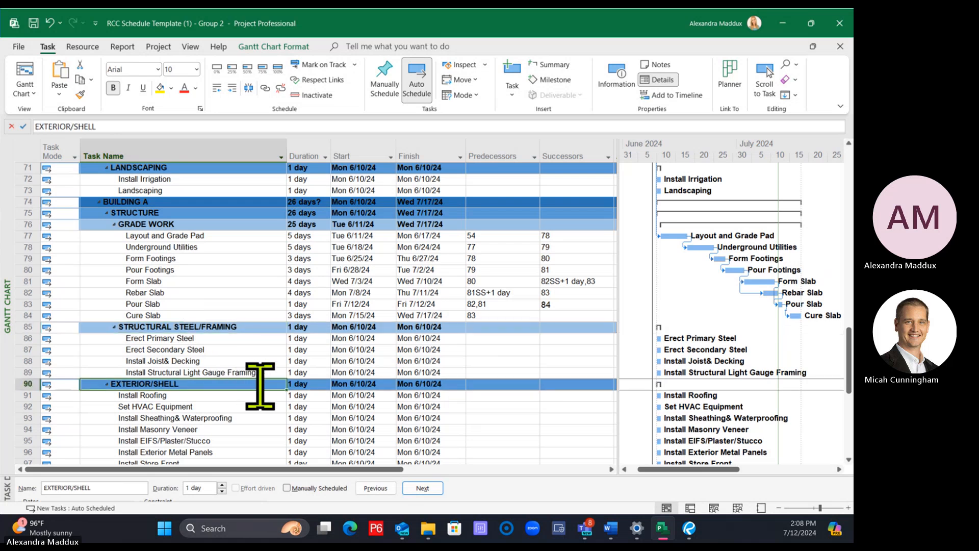
{"action": "scroll", "coordinate": [260, 386], "scroll_direction": "down", "scroll_amount": 1}
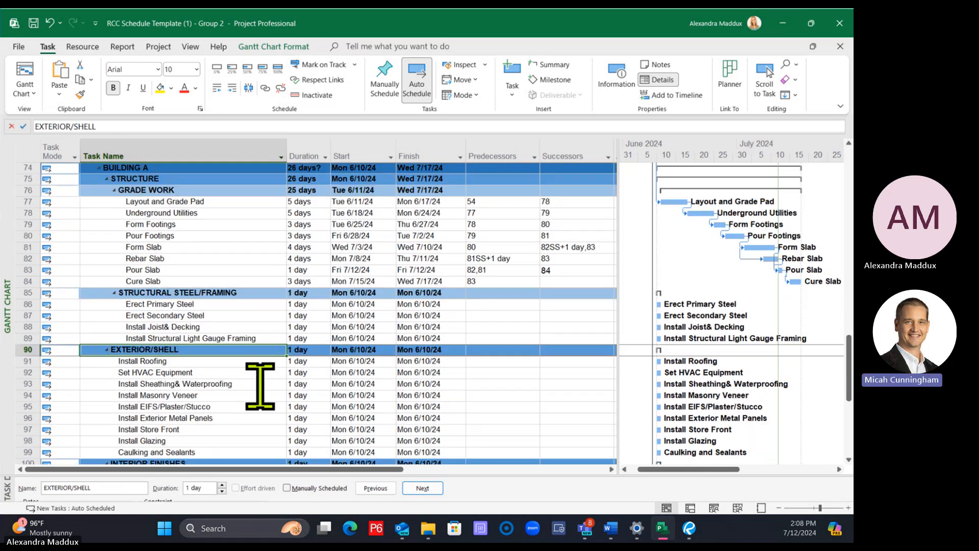
{"action": "left_click", "coordinate": [203, 292]}
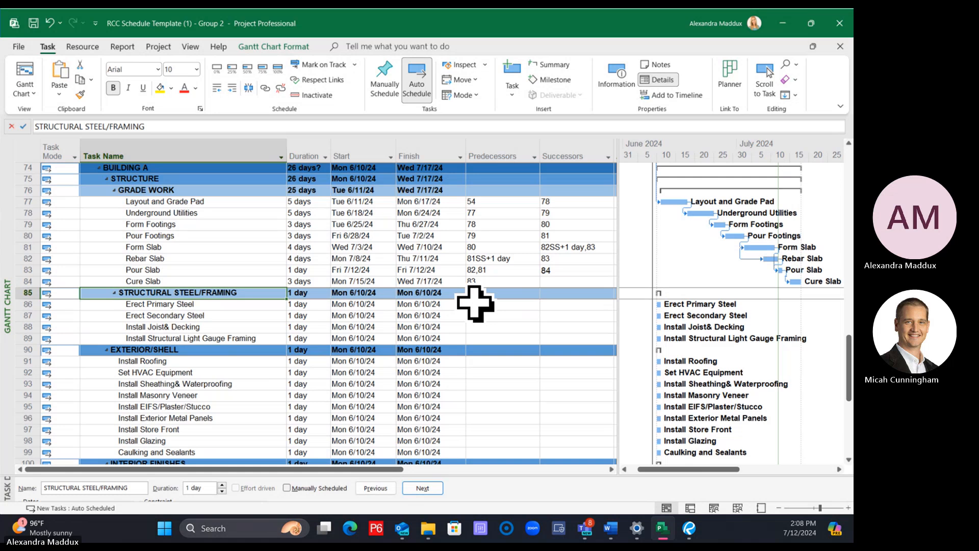
Set the duration of Erect Primary Steel in the Structural Steel/Framing group to 10 days
{"action": "key", "text": "Down"}
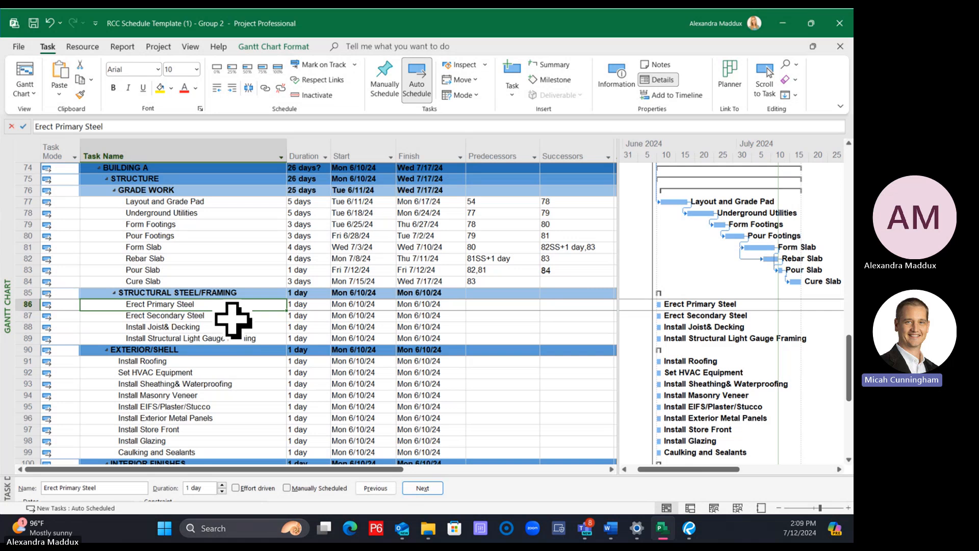
{"action": "left_click", "coordinate": [320, 303]}
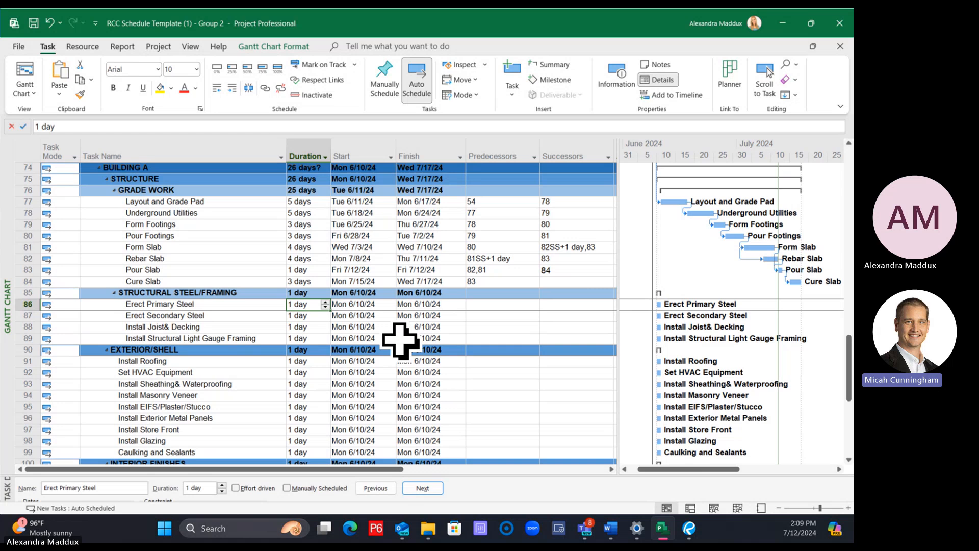
{"action": "type", "text": "45"}
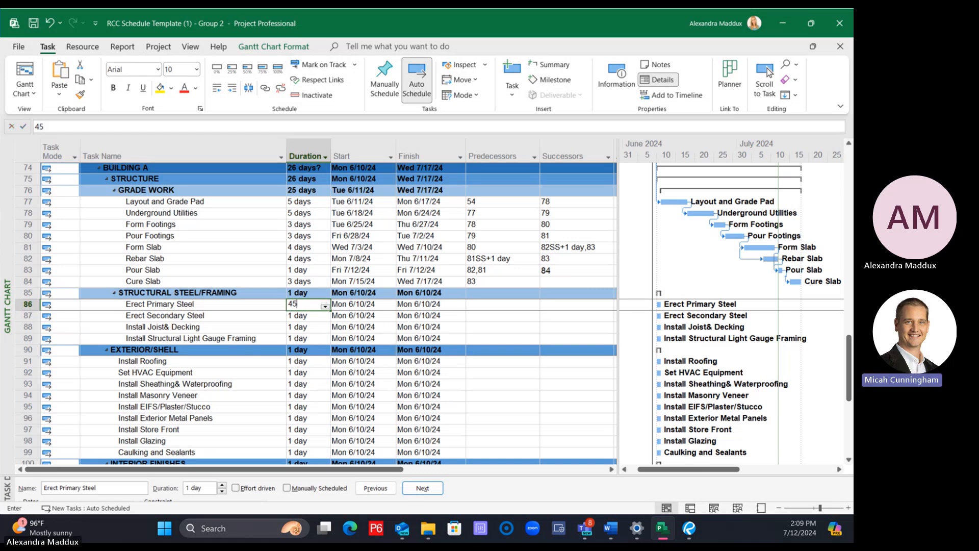
{"action": "key", "text": "Return"}
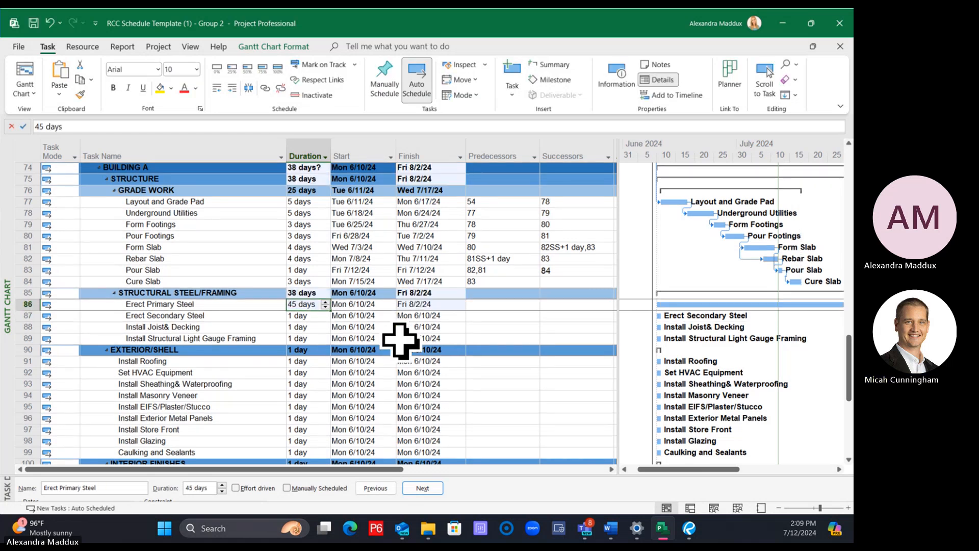
{"action": "type", "text": "10"}
{"action": "key", "text": "Return"}
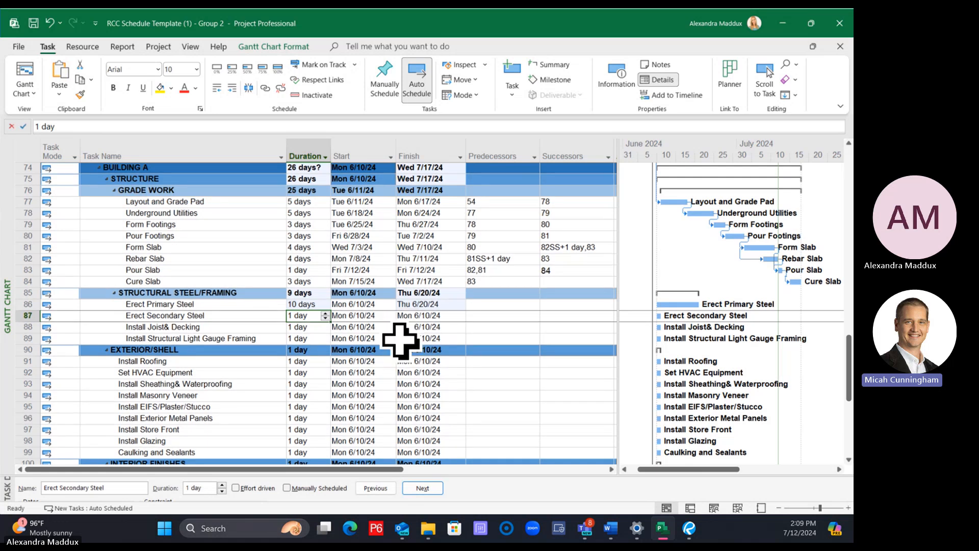
Set durations of 3 days for Erect Secondary Steel, 5 days for Install Joist& Decking and 2 days for Install Structural Light Gauge Framing
{"action": "type", "text": "3"}
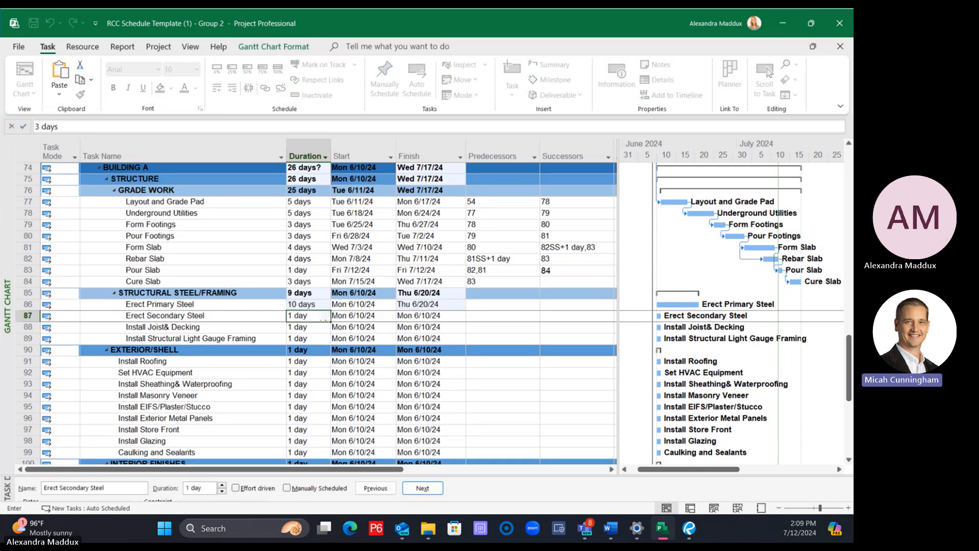
{"action": "key", "text": "Return"}
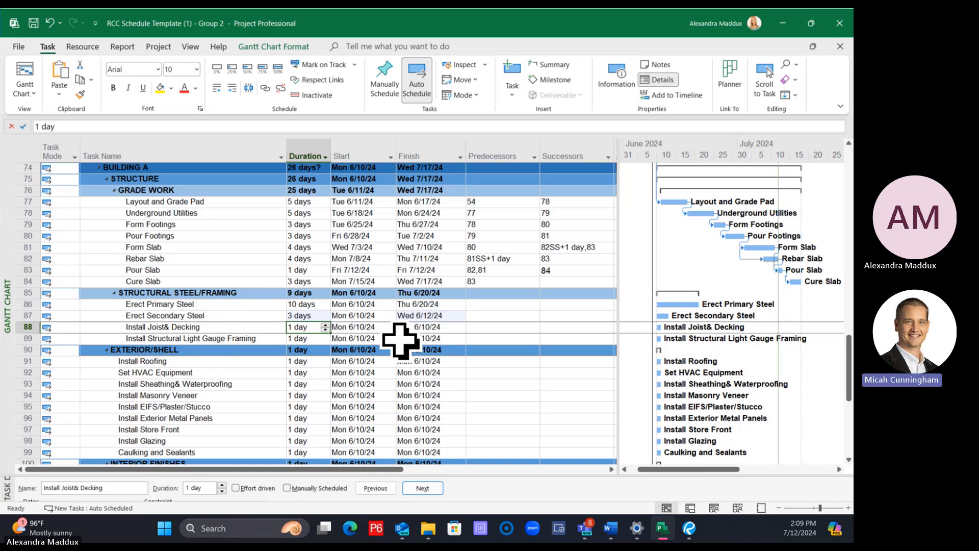
{"action": "type", "text": "5"}
{"action": "key", "text": "Return"}
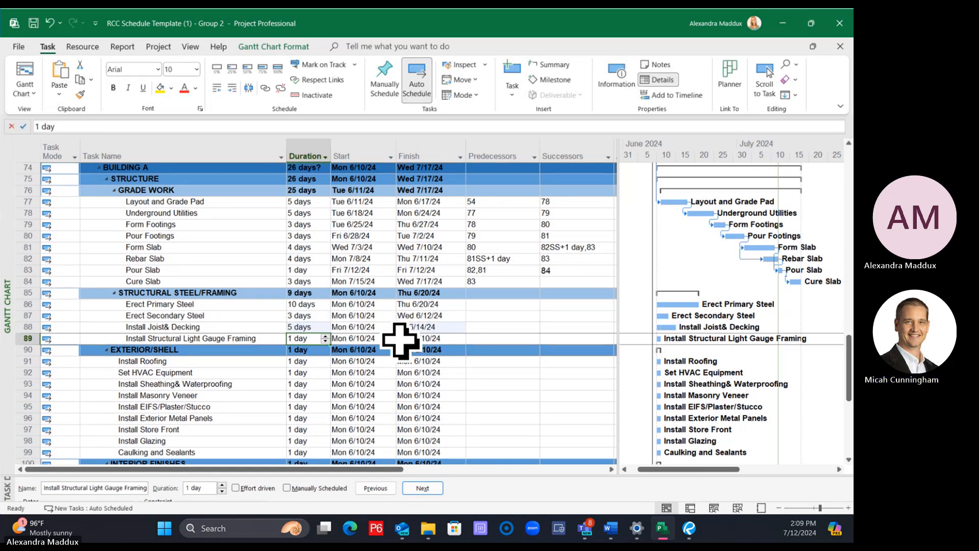
{"action": "type", "text": "2"}
{"action": "key", "text": "Return"}
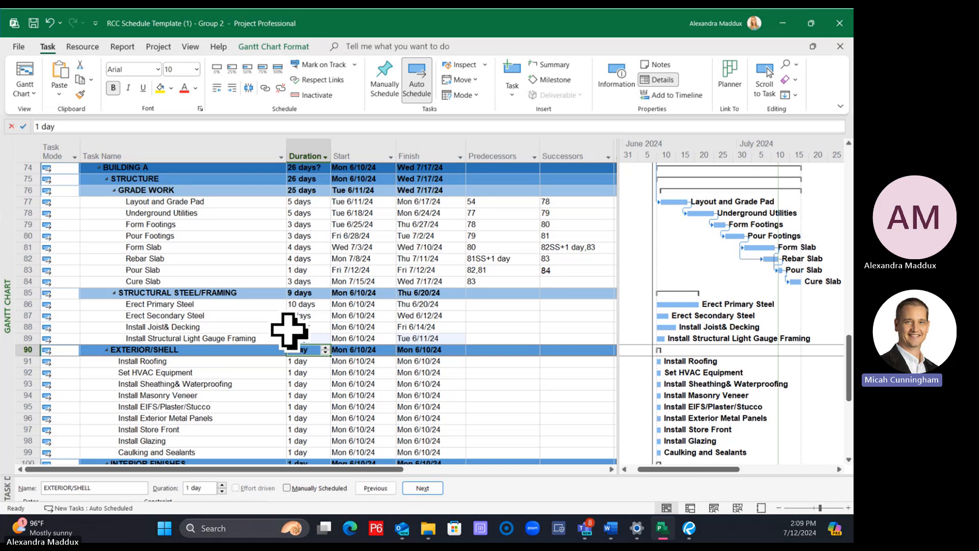
{"action": "left_click", "coordinate": [260, 305]}
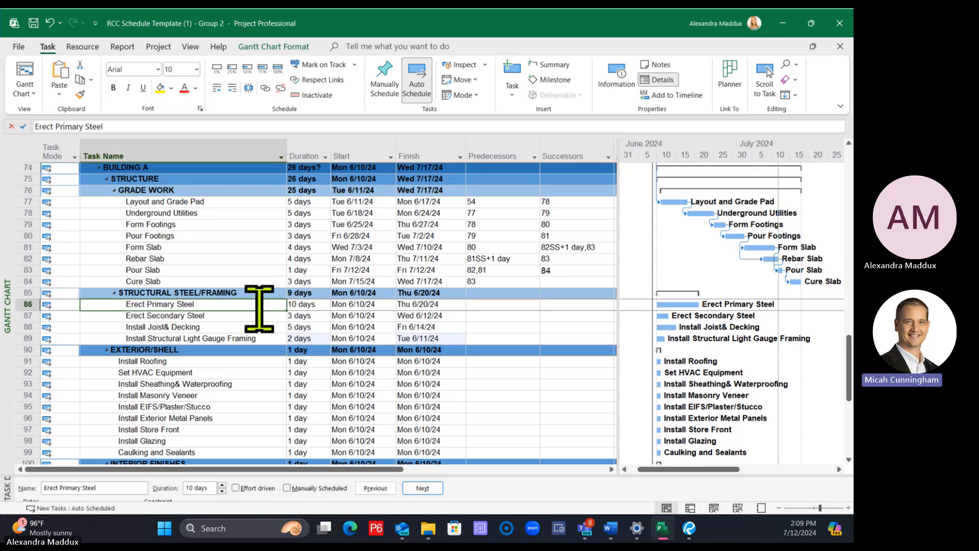
{"action": "left_click", "coordinate": [247, 327]}
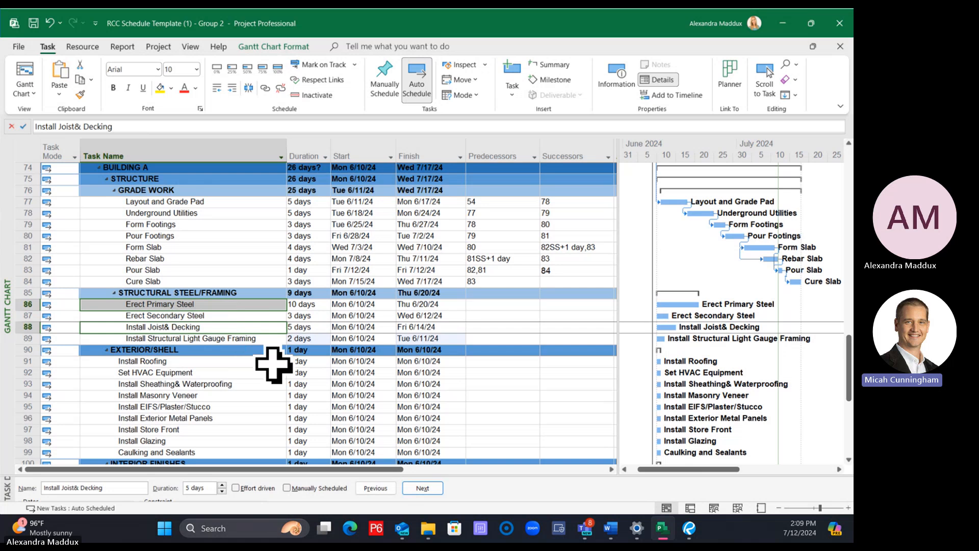
{"action": "left_click", "coordinate": [252, 339], "text": "ctrl"}
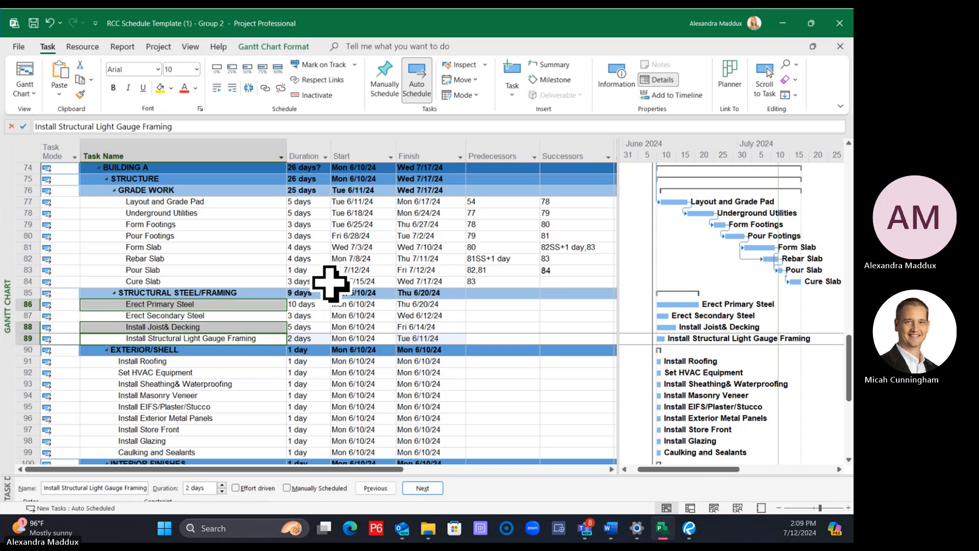
{"action": "left_click", "coordinate": [254, 305]}
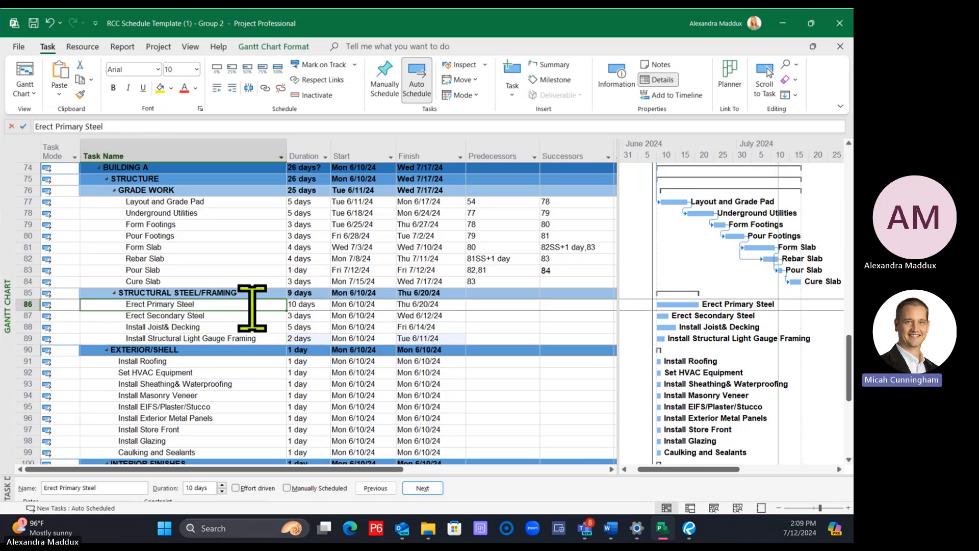
{"action": "left_click", "coordinate": [248, 328], "text": "ctrl"}
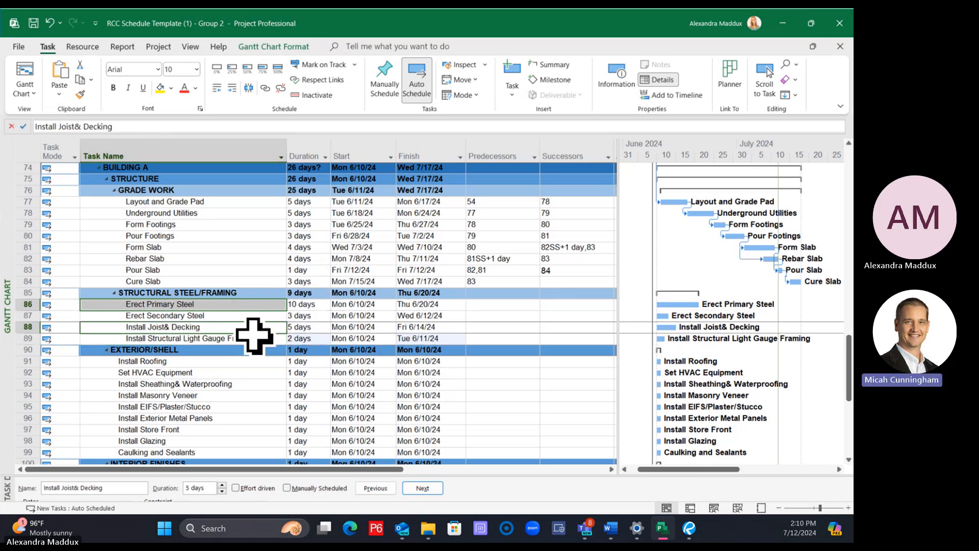
{"action": "left_click", "coordinate": [257, 338], "text": "ctrl"}
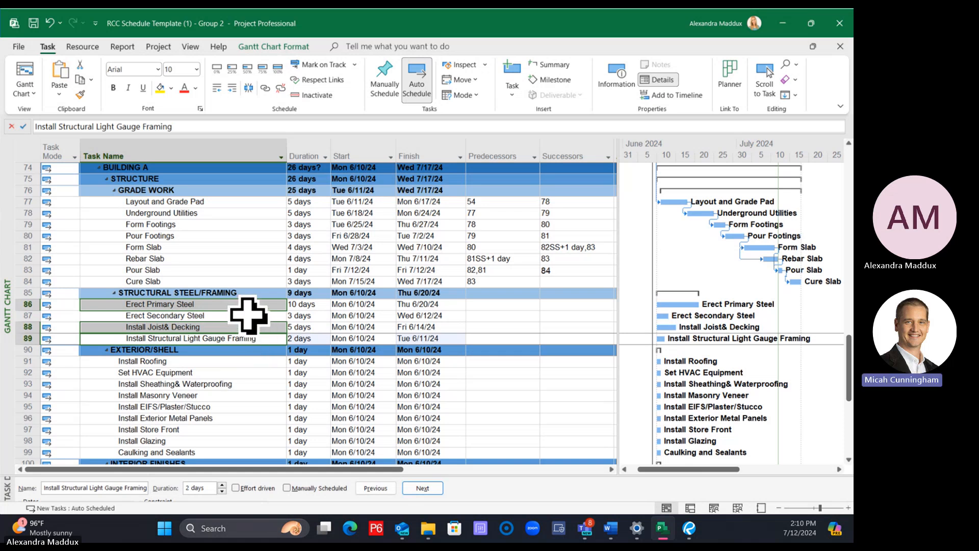
{"action": "left_click", "coordinate": [248, 315], "text": "ctrl"}
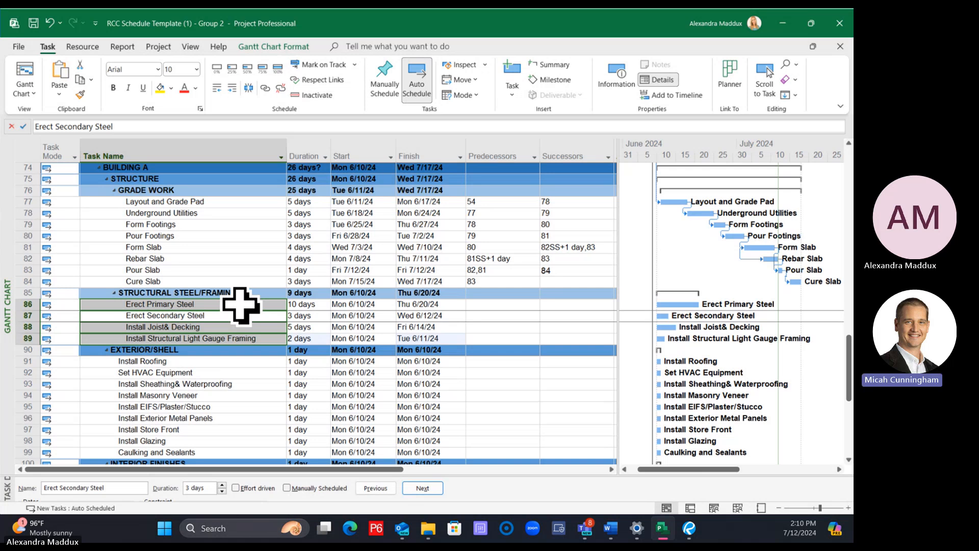
{"action": "left_click", "coordinate": [239, 304]}
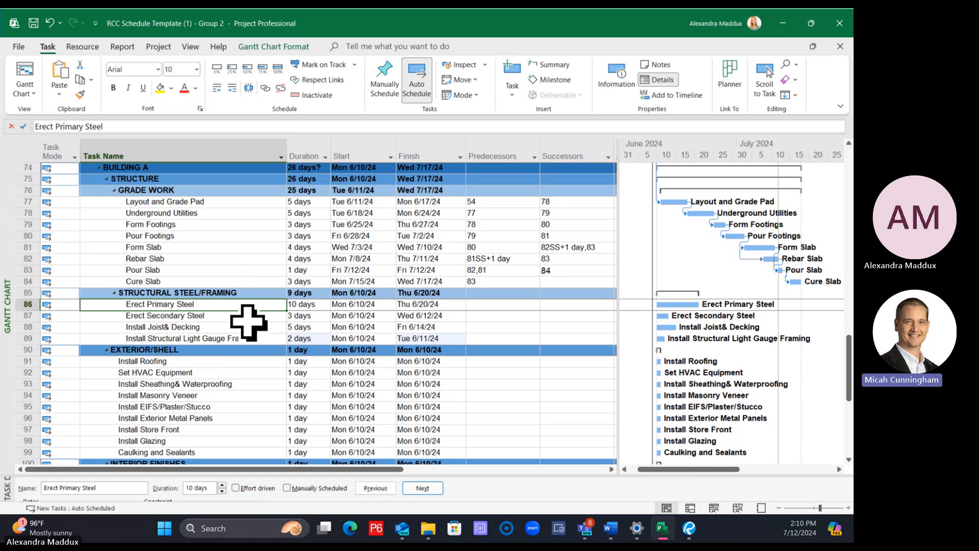
{"action": "left_click", "coordinate": [216, 327], "text": "ctrl"}
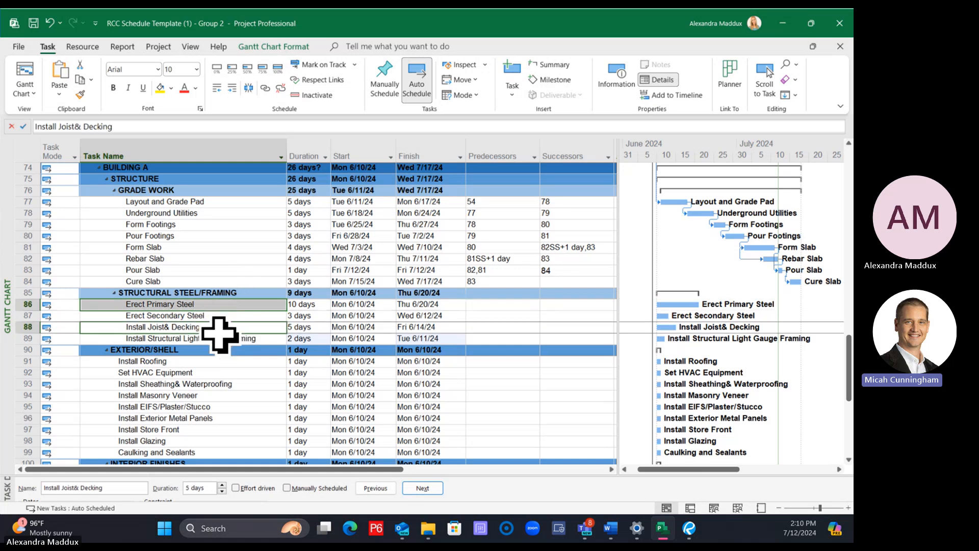
{"action": "left_click", "coordinate": [222, 339], "text": "ctrl"}
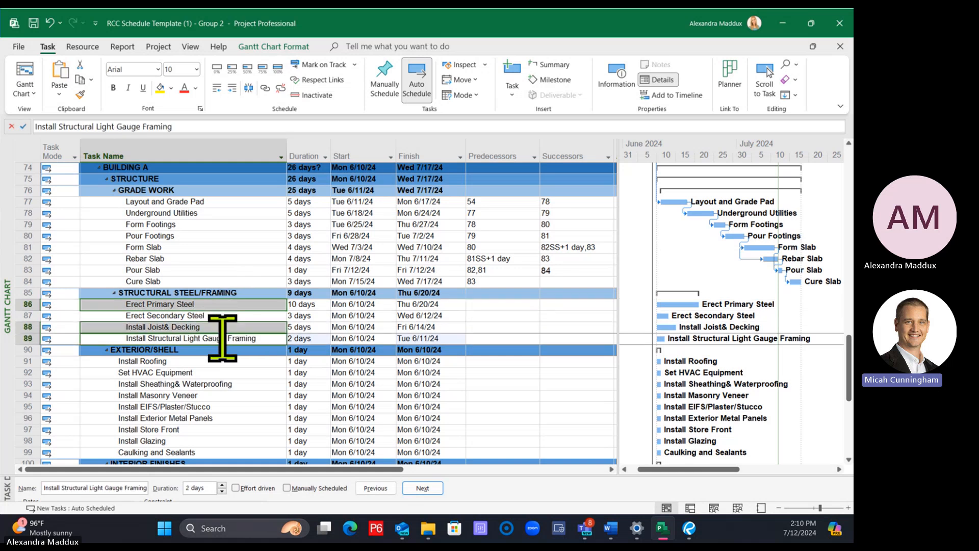
Link Erect Primary Steel, Install Joist& Decking and Install Structural Light Gauge Framing finish-to-start in that order, leaving out Erect Secondary Steel
{"action": "left_click", "coordinate": [237, 303]}
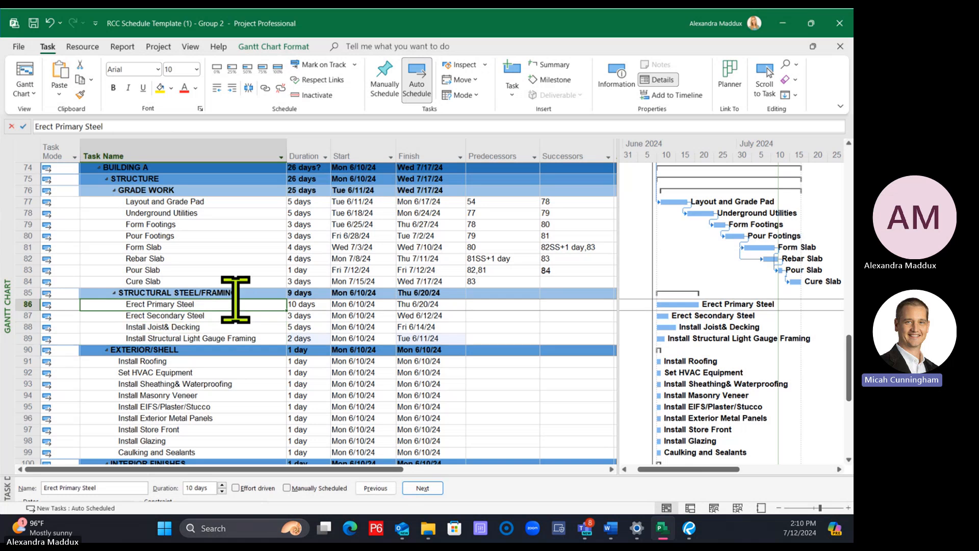
{"action": "left_click", "coordinate": [235, 327], "text": "ctrl"}
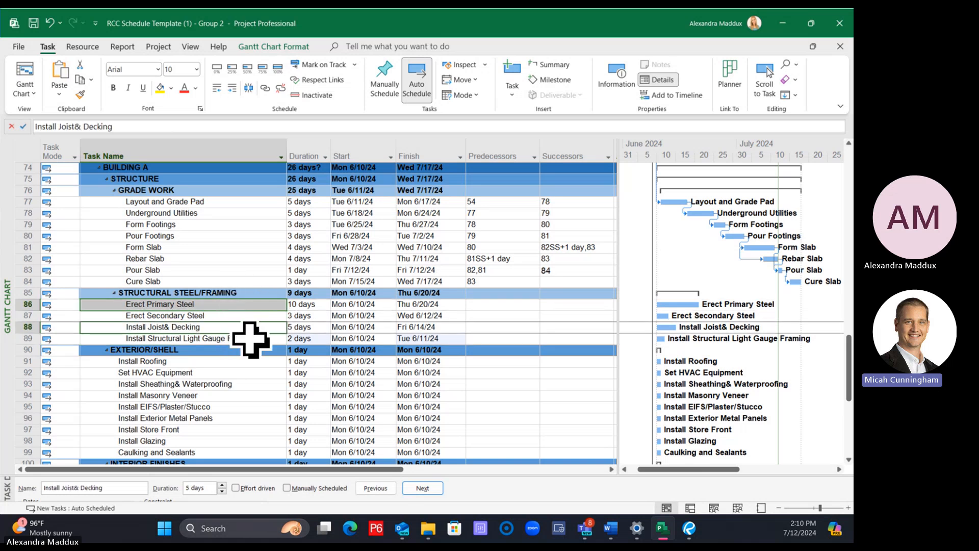
{"action": "left_click", "coordinate": [250, 338], "text": "ctrl"}
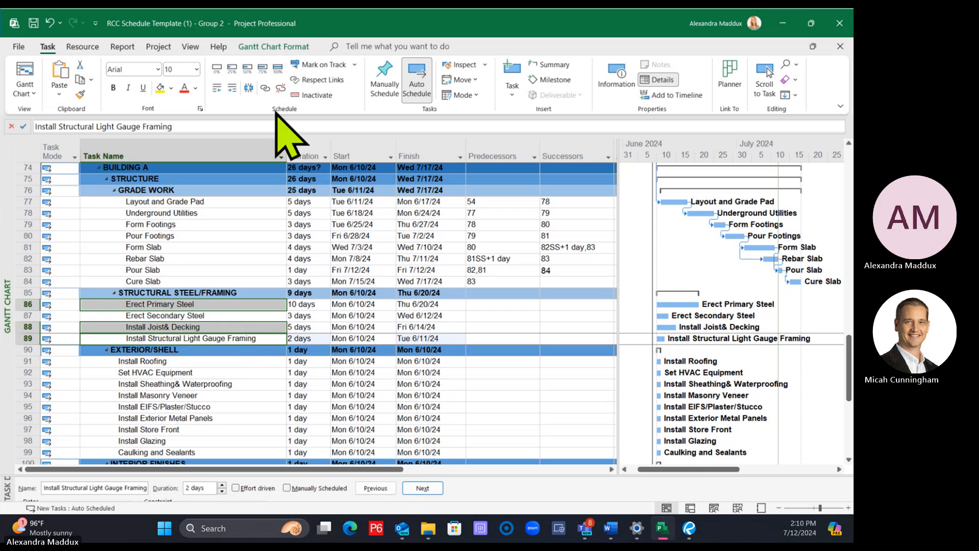
{"action": "left_click", "coordinate": [265, 88]}
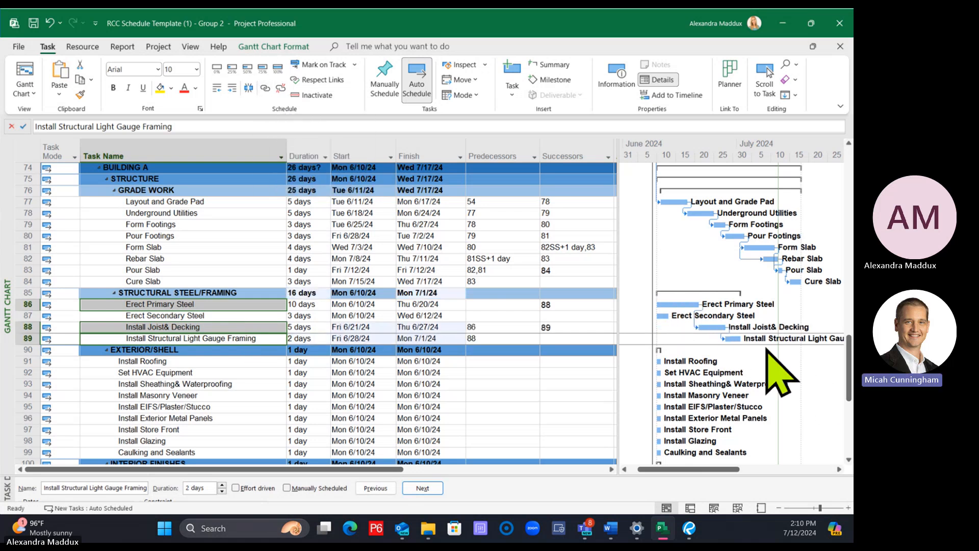
Link Erect Primary Steel to Erect Secondary Steel as its finish-to-start successor
{"action": "left_click", "coordinate": [245, 314]}
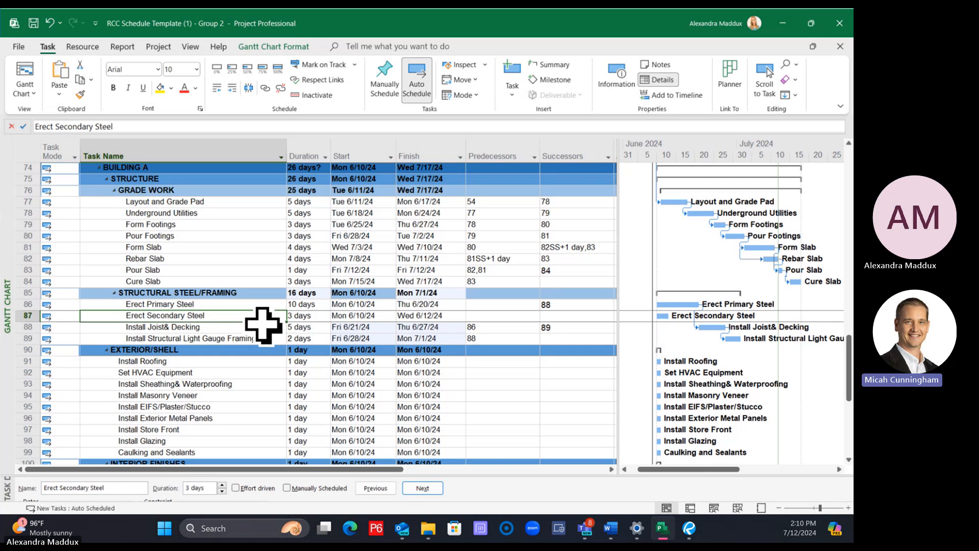
{"action": "left_click", "coordinate": [261, 303]}
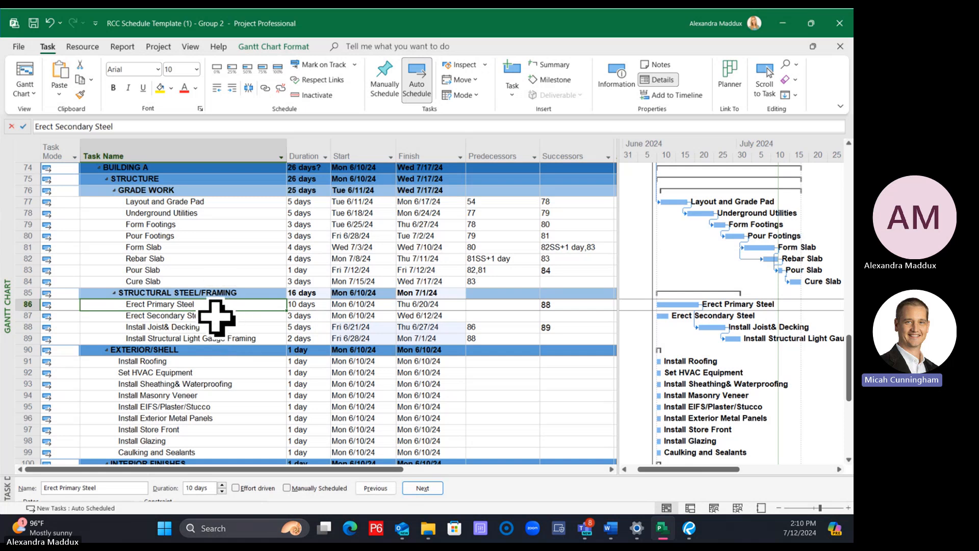
{"action": "left_click", "coordinate": [216, 316], "text": "shift"}
{"action": "left_click", "coordinate": [265, 88]}
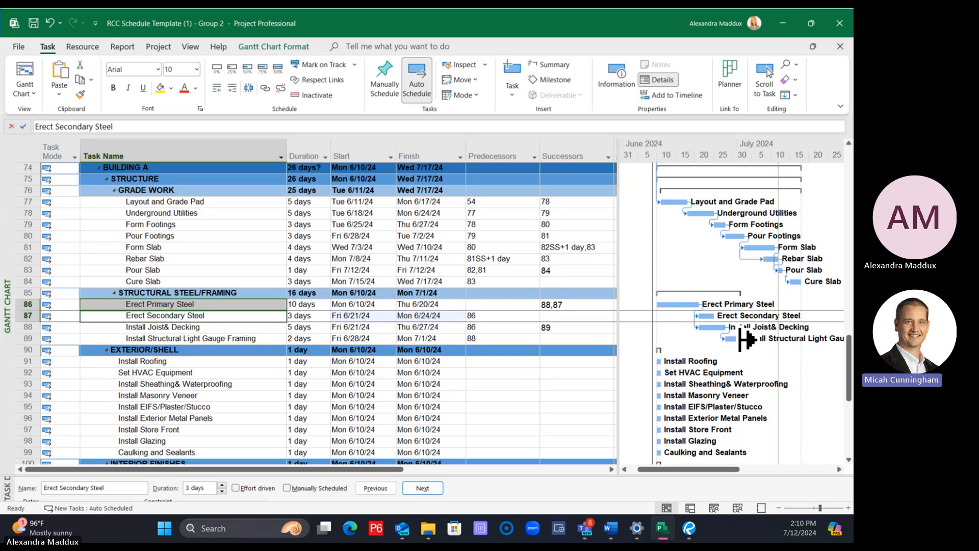
Try durations of 7, 8 and 9 days for Erect Secondary Steel in the Structural Steel/Framing group
{"action": "left_click", "coordinate": [315, 316]}
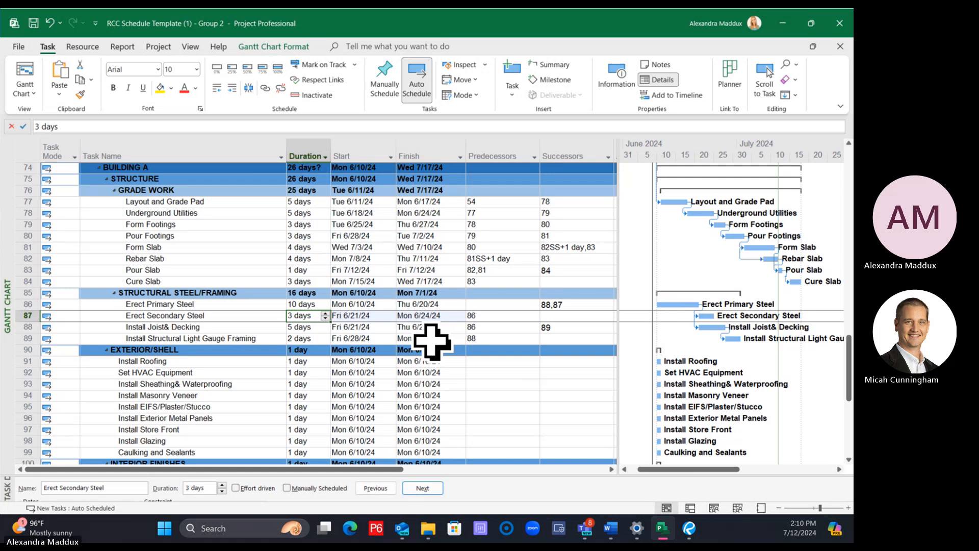
{"action": "left_click", "coordinate": [270, 329]}
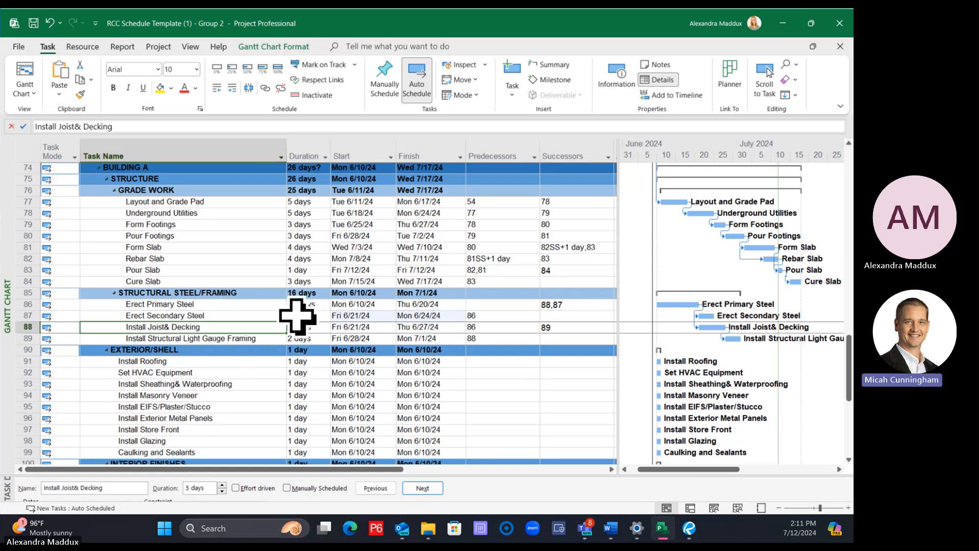
{"action": "left_click", "coordinate": [312, 316]}
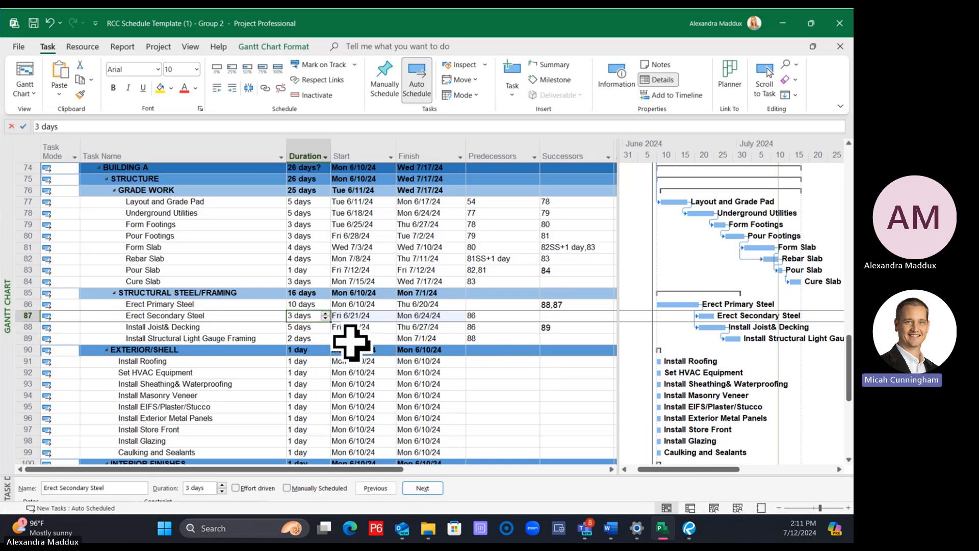
{"action": "type", "text": "7"}
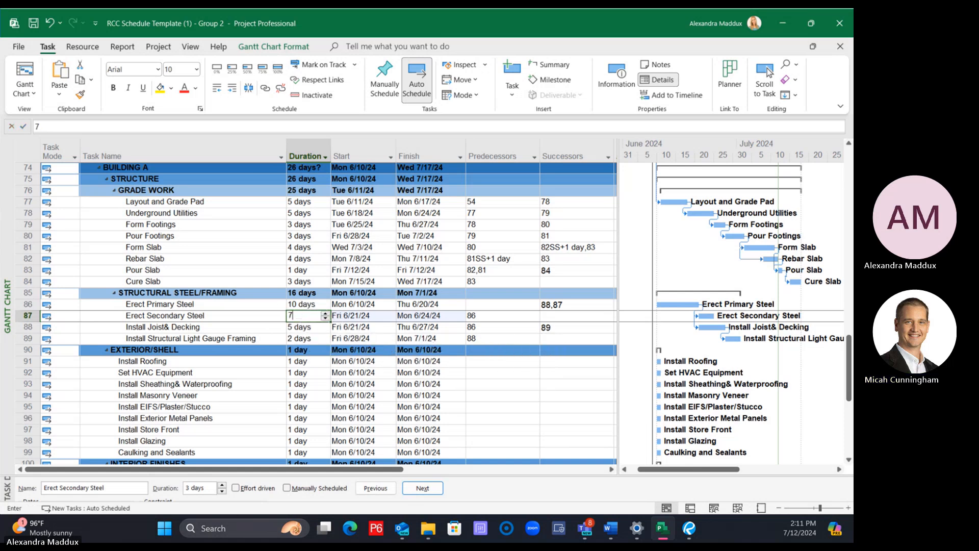
{"action": "key", "text": "Return"}
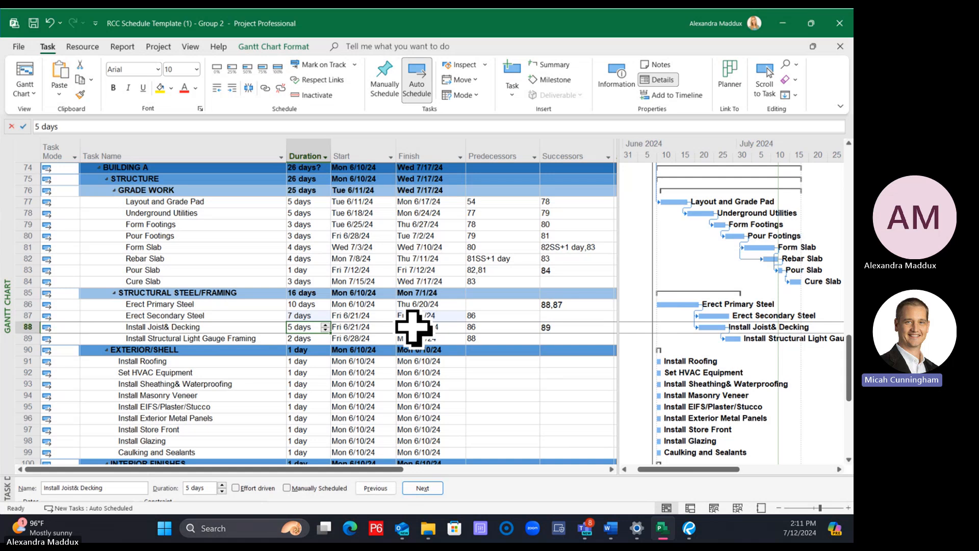
{"action": "left_click", "coordinate": [306, 315]}
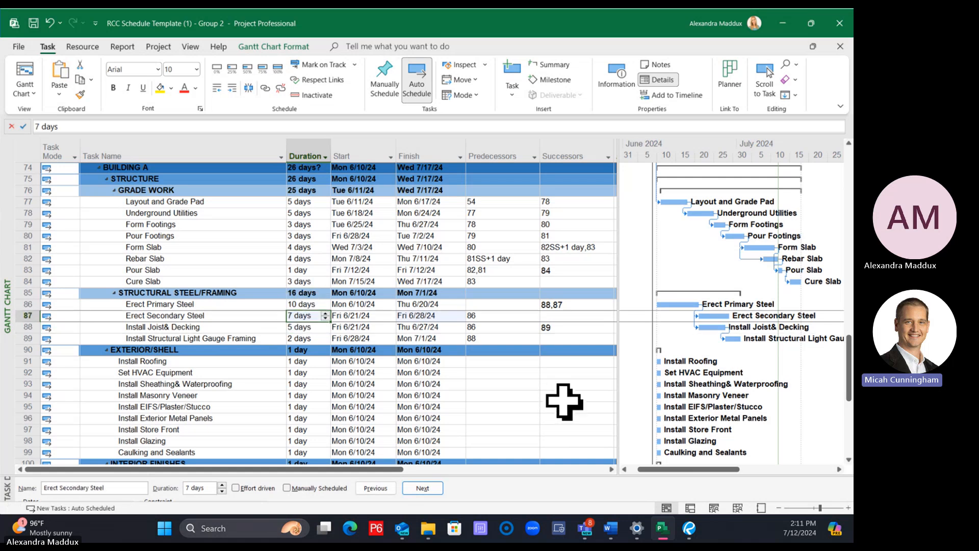
{"action": "type", "text": "8"}
{"action": "key", "text": "Return"}
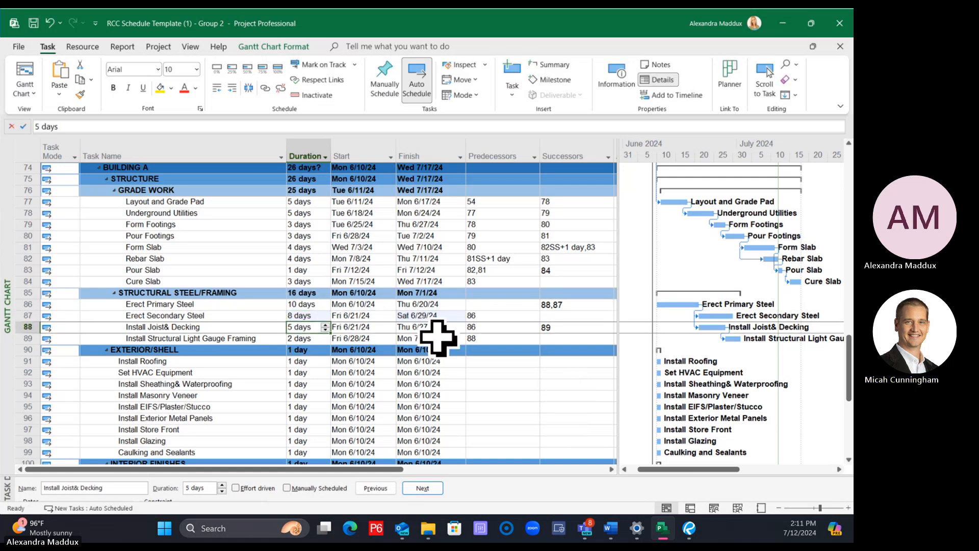
{"action": "left_click", "coordinate": [315, 316]}
{"action": "type", "text": "9"}
{"action": "key", "text": "Return"}
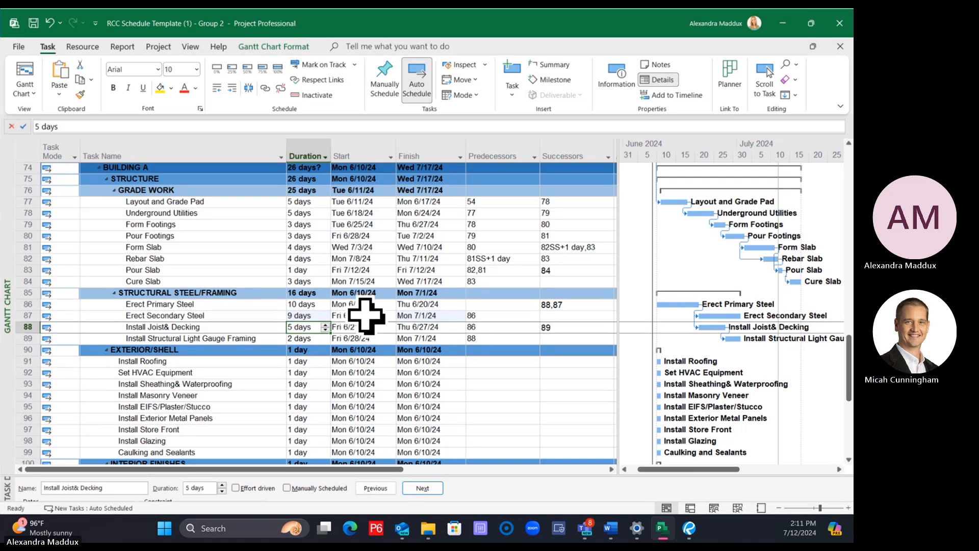
Change the task calendar of Erect Primary Steel and Erect Secondary Steel to None, matching Install Joist& Decking
{"action": "left_click", "coordinate": [366, 315]}
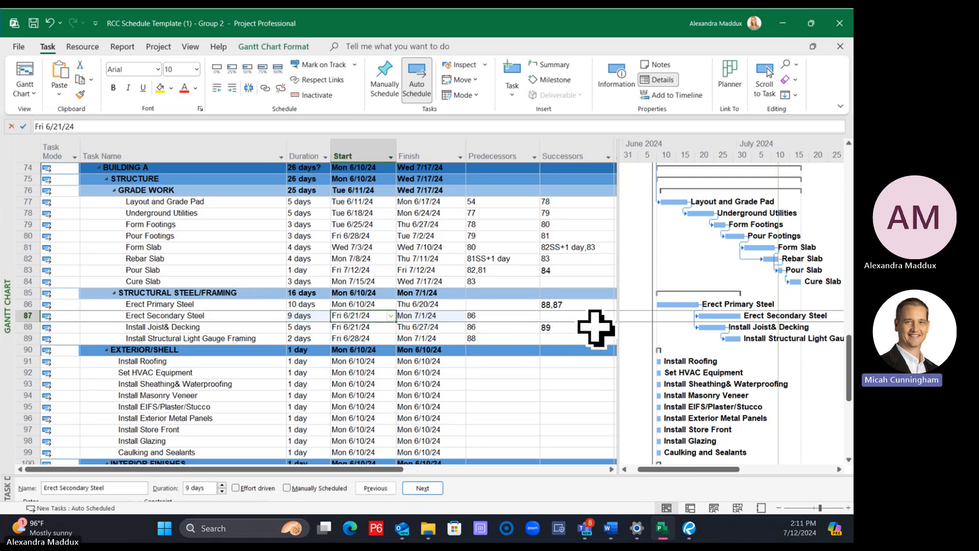
{"action": "left_click_drag", "start_coordinate": [619, 329], "coordinate": [736, 347]}
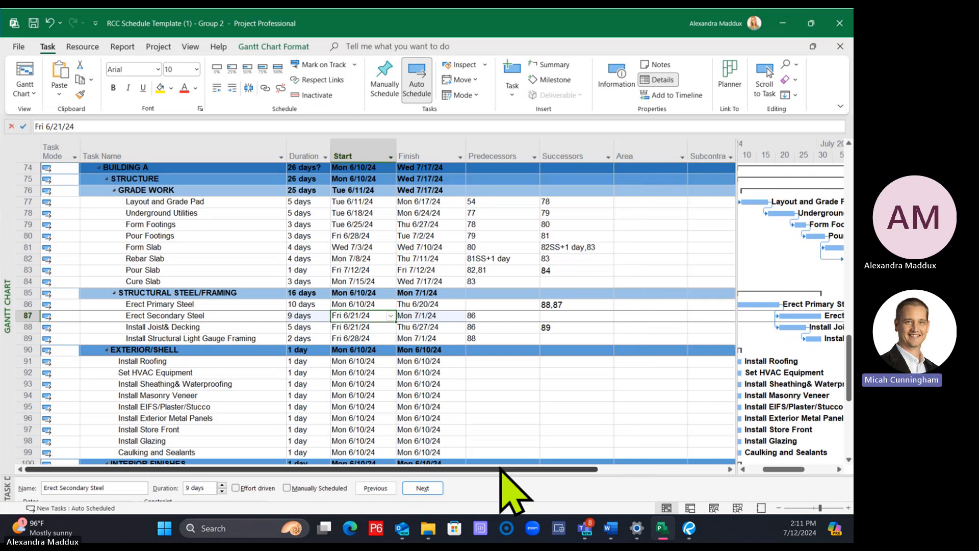
{"action": "left_click_drag", "start_coordinate": [507, 469], "coordinate": [716, 480]}
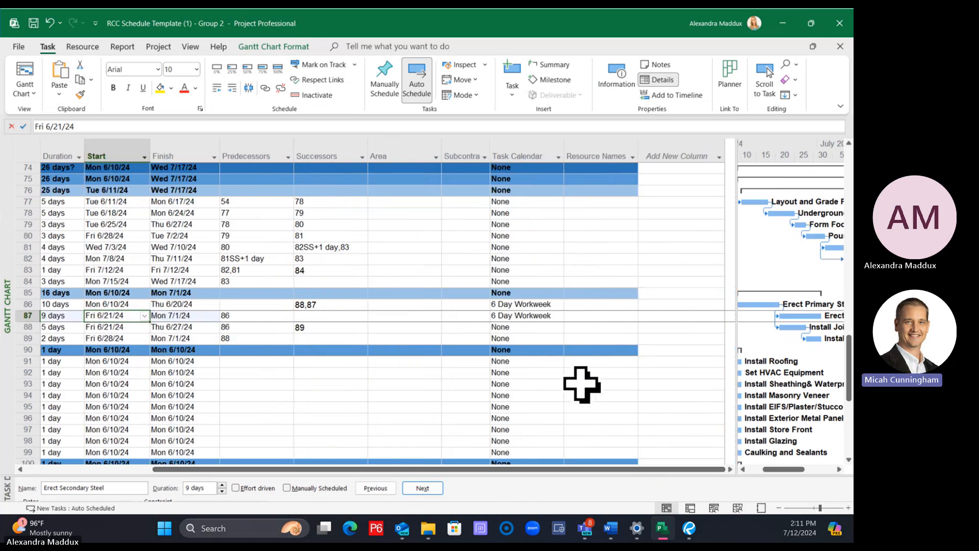
{"action": "left_click", "coordinate": [531, 327]}
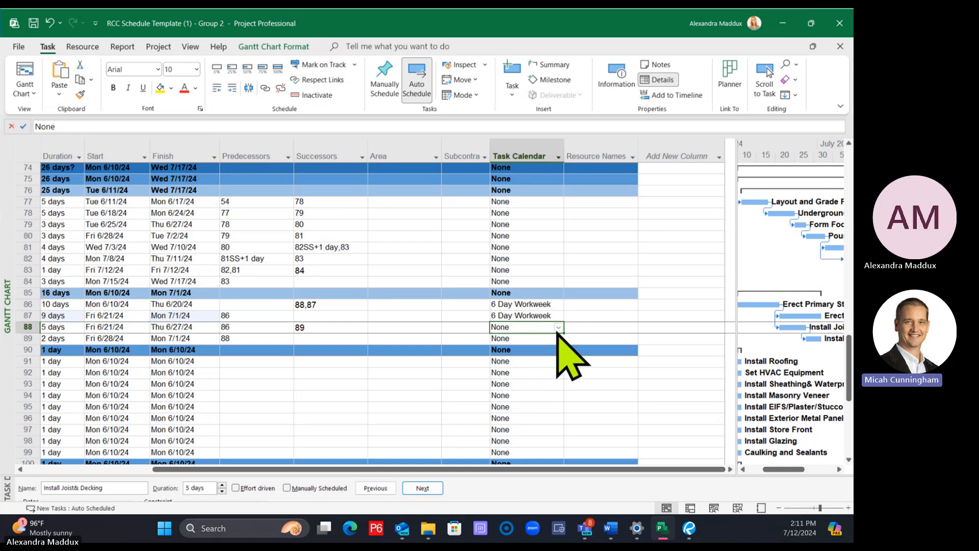
{"action": "left_click_drag", "start_coordinate": [566, 333], "coordinate": [564, 305]}
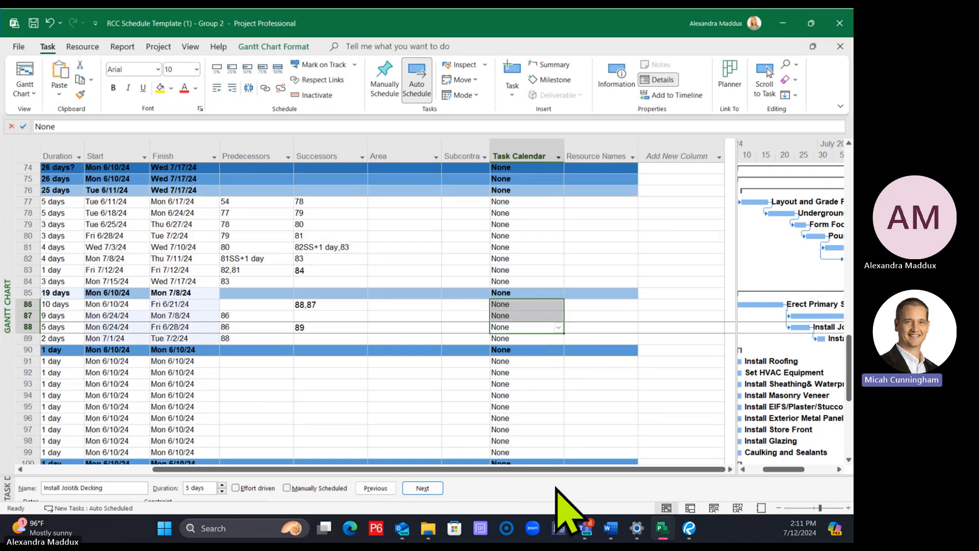
Set the duration of Erect Secondary Steel to 7 days
{"action": "left_click_drag", "start_coordinate": [548, 470], "coordinate": [194, 467]}
{"action": "left_click", "coordinate": [306, 315]}
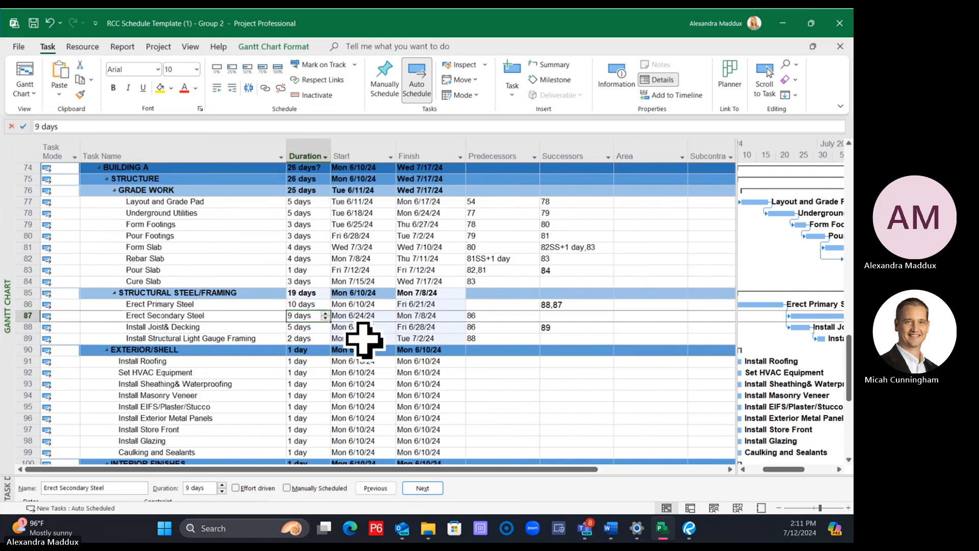
{"action": "type", "text": "\\"}
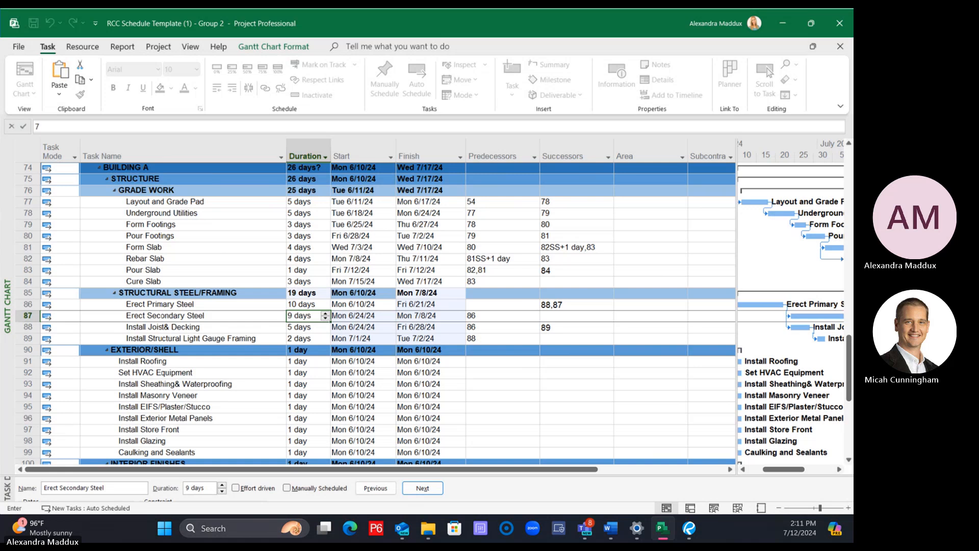
{"action": "key", "text": "Return"}
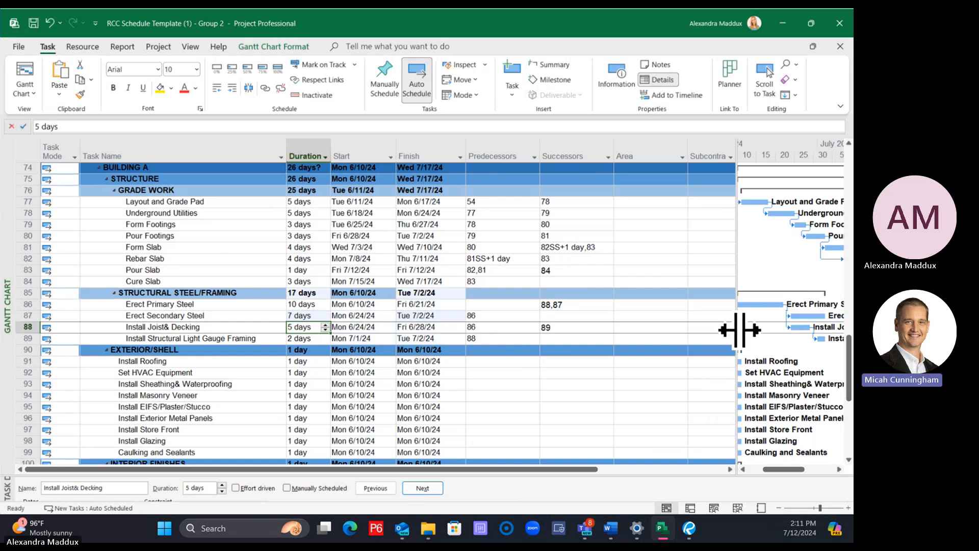
{"action": "left_click_drag", "start_coordinate": [739, 330], "coordinate": [610, 331]}
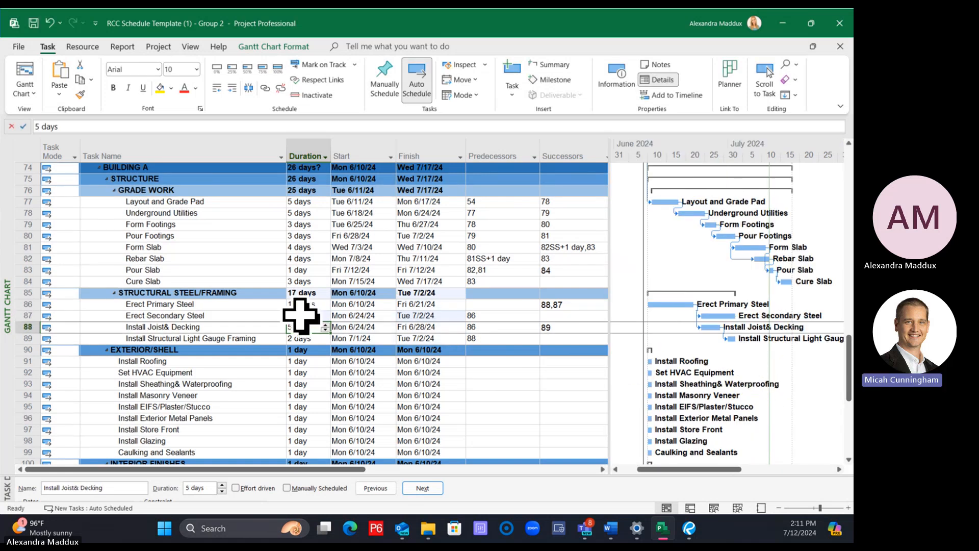
{"action": "left_click", "coordinate": [234, 312]}
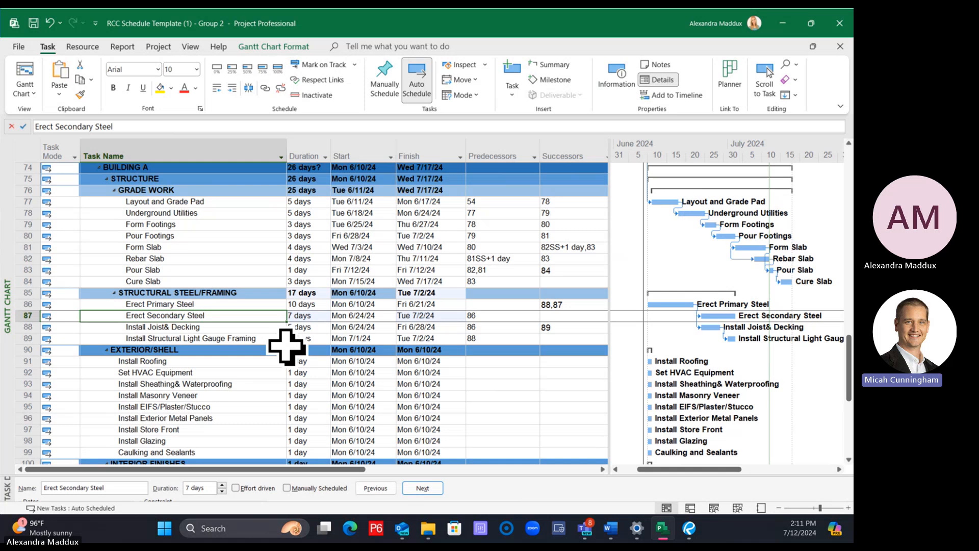
{"action": "left_click", "coordinate": [212, 306]}
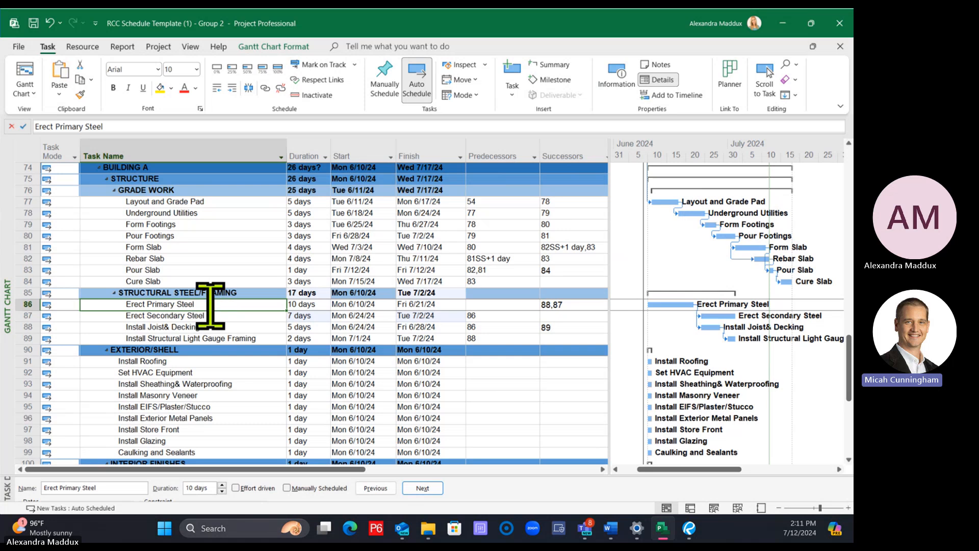
{"action": "left_click", "coordinate": [209, 317]}
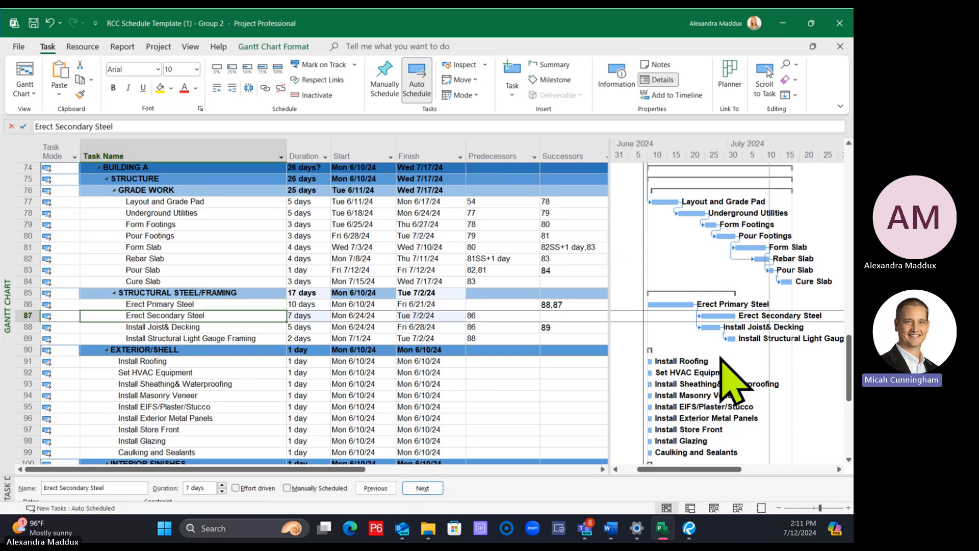
{"action": "left_click", "coordinate": [325, 348]}
{"action": "left_click", "coordinate": [256, 293]}
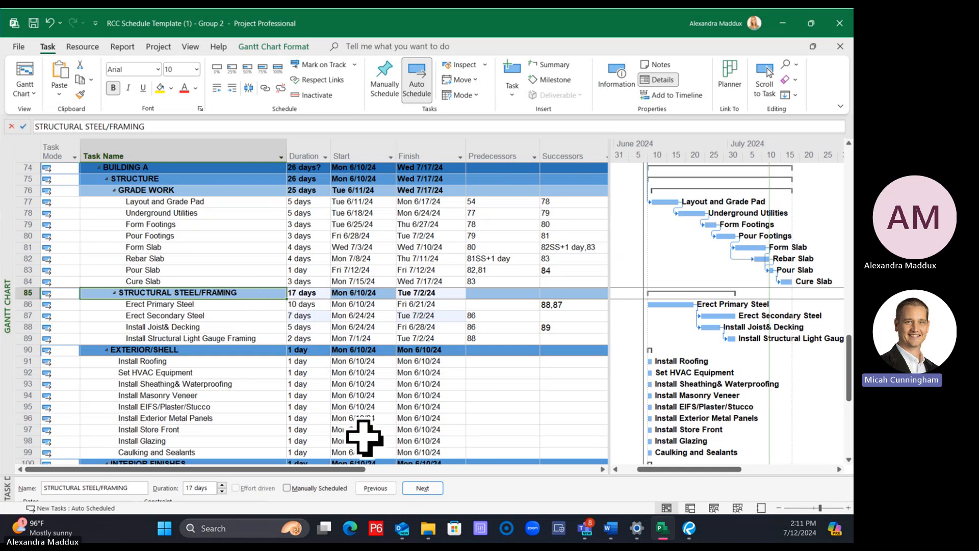
{"action": "left_click", "coordinate": [263, 350]}
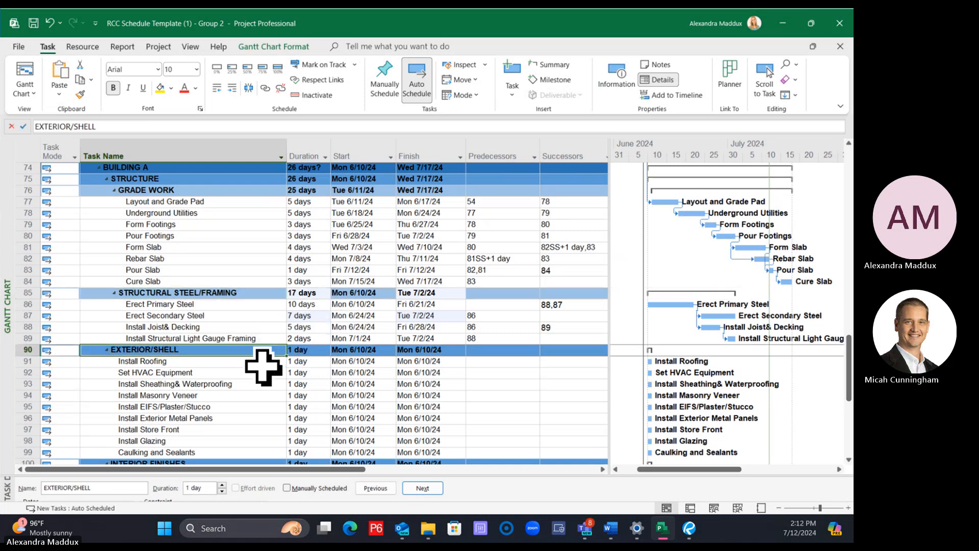
{"action": "scroll", "coordinate": [263, 367], "scroll_direction": "down", "scroll_amount": 2}
{"action": "scroll", "coordinate": [226, 301], "scroll_direction": "up", "scroll_amount": 2}
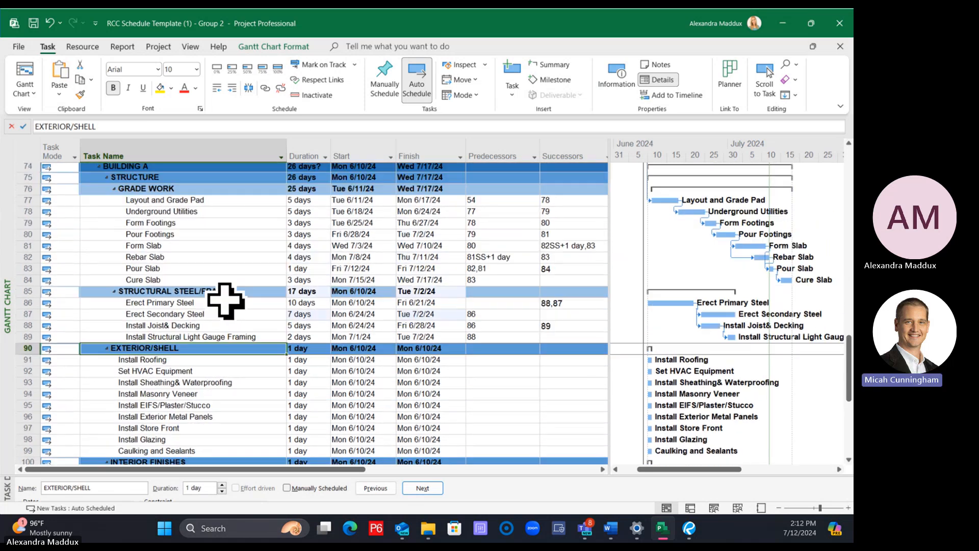
{"action": "left_click", "coordinate": [212, 302]}
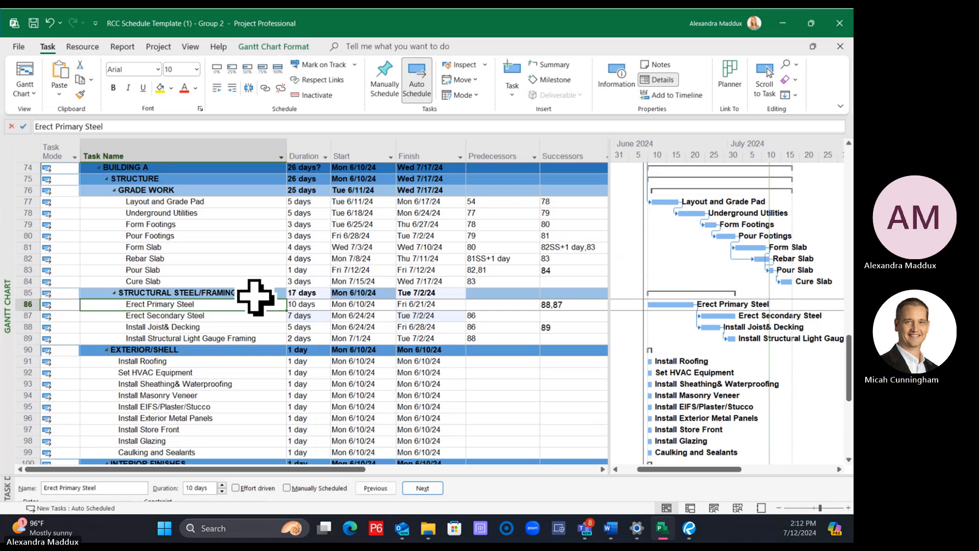
Link Cure Slab to Erect Primary Steel by entering 86 as its successor
{"action": "left_click", "coordinate": [227, 280]}
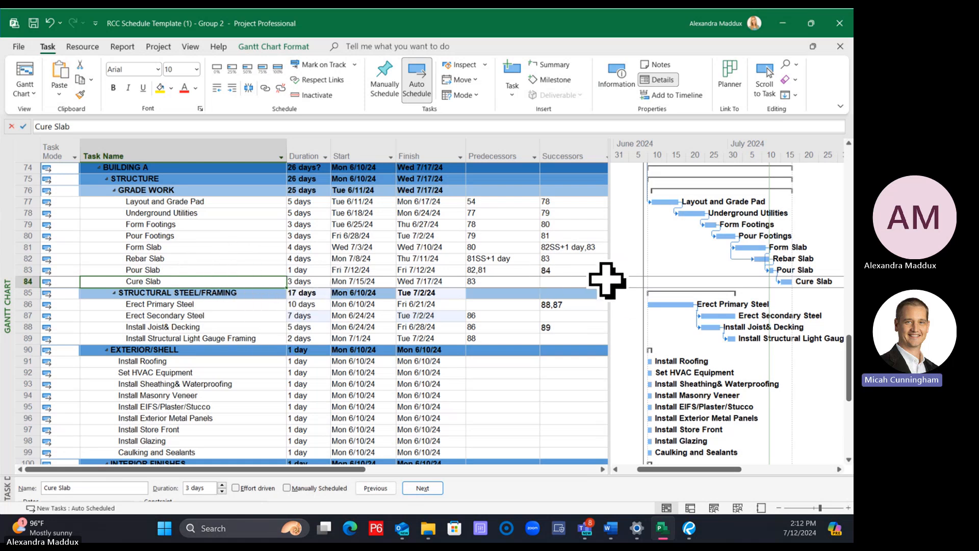
{"action": "left_click_drag", "start_coordinate": [610, 280], "coordinate": [646, 280]}
{"action": "left_click", "coordinate": [148, 304]}
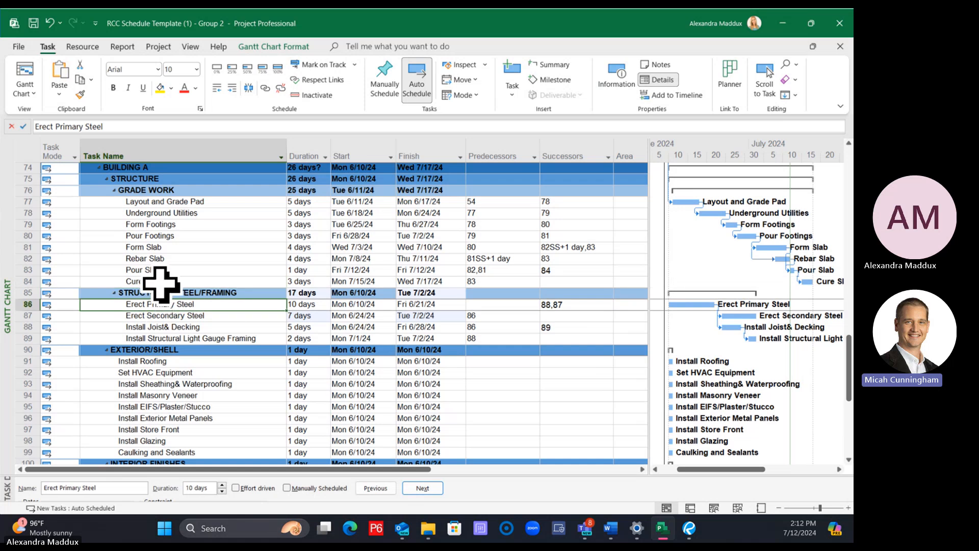
{"action": "left_click", "coordinate": [162, 282]}
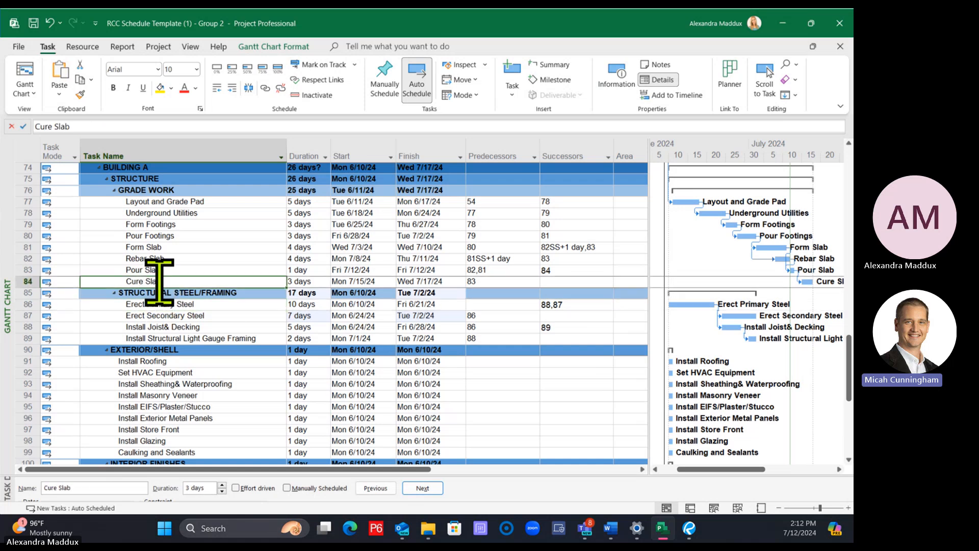
{"action": "left_click", "coordinate": [579, 280]}
{"action": "type", "text": "86"}
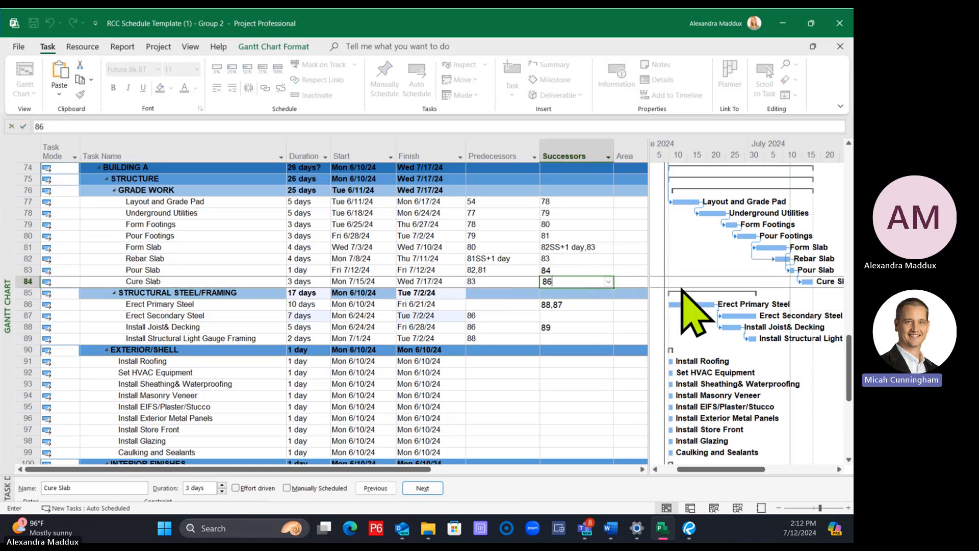
{"action": "key", "text": "Return"}
Zoom the Gantt timescale out to quarters and months and review the tasks from Building A down to Interior Finishes
{"action": "left_click", "coordinate": [532, 350]}
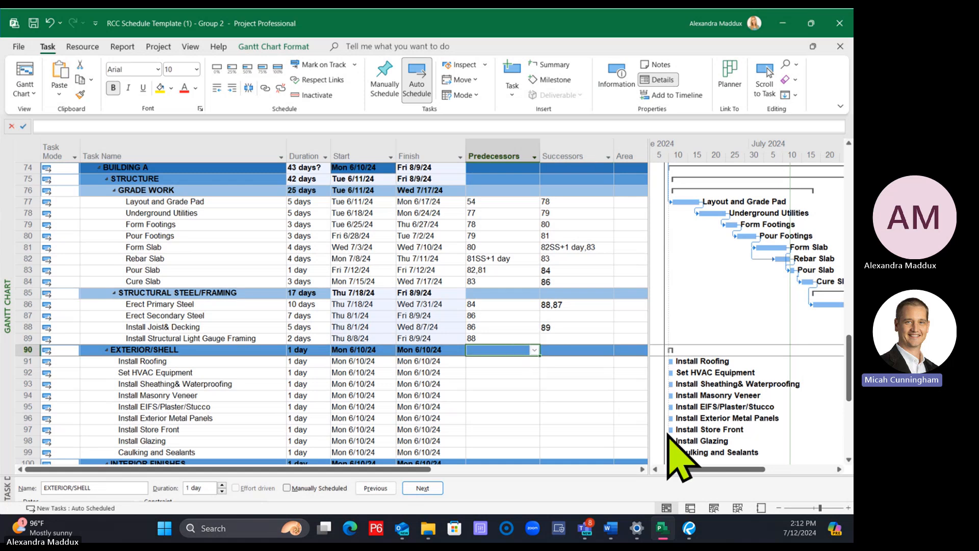
{"action": "left_click", "coordinate": [778, 507]}
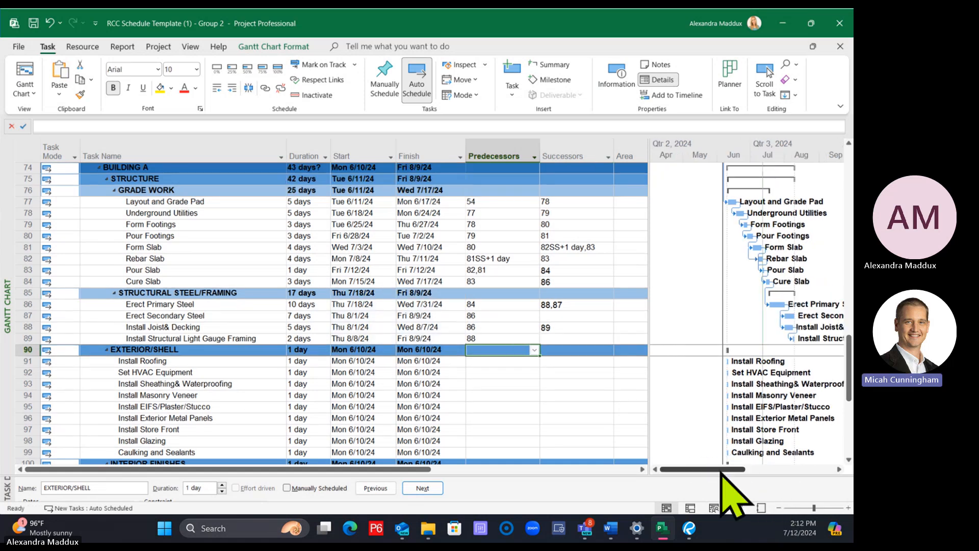
{"action": "left_click_drag", "start_coordinate": [734, 469], "coordinate": [762, 469]}
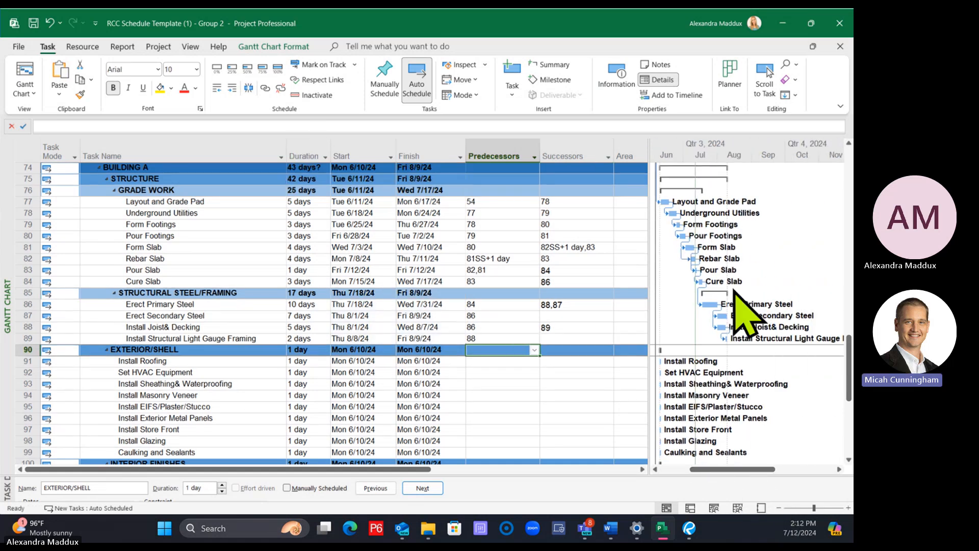
{"action": "scroll", "coordinate": [459, 350], "scroll_direction": "down", "scroll_amount": 3}
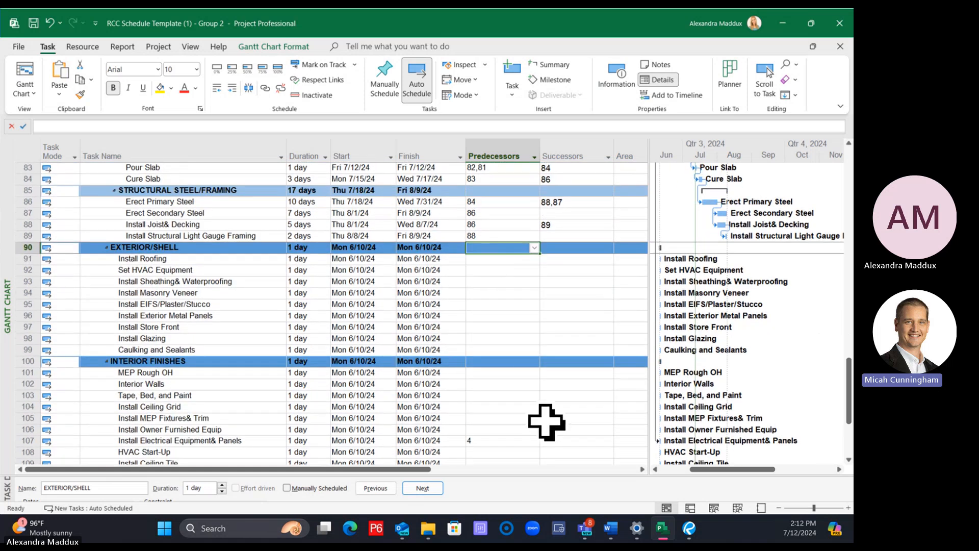
{"action": "left_click", "coordinate": [575, 212]}
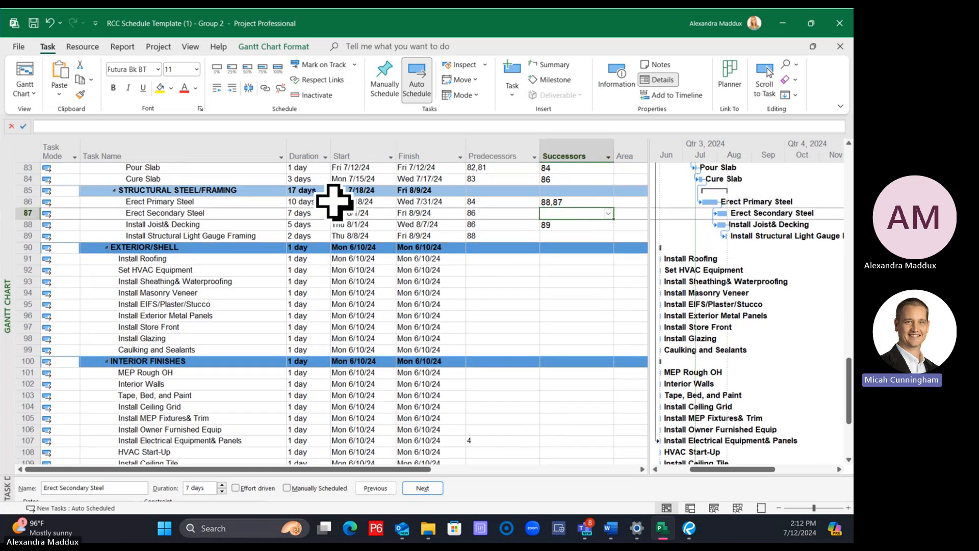
{"action": "left_click", "coordinate": [196, 213]}
{"action": "left_click", "coordinate": [262, 236]}
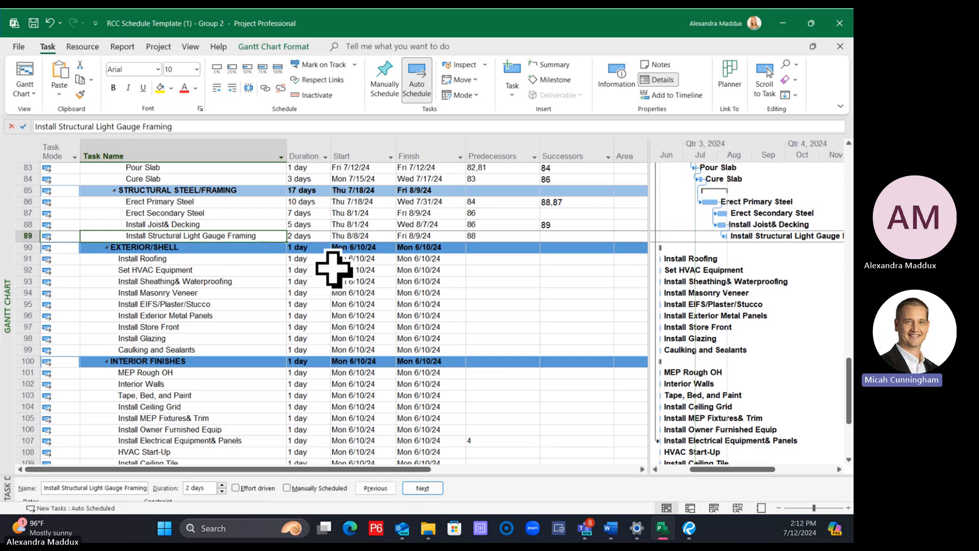
{"action": "scroll", "coordinate": [192, 291], "scroll_direction": "down", "scroll_amount": 4}
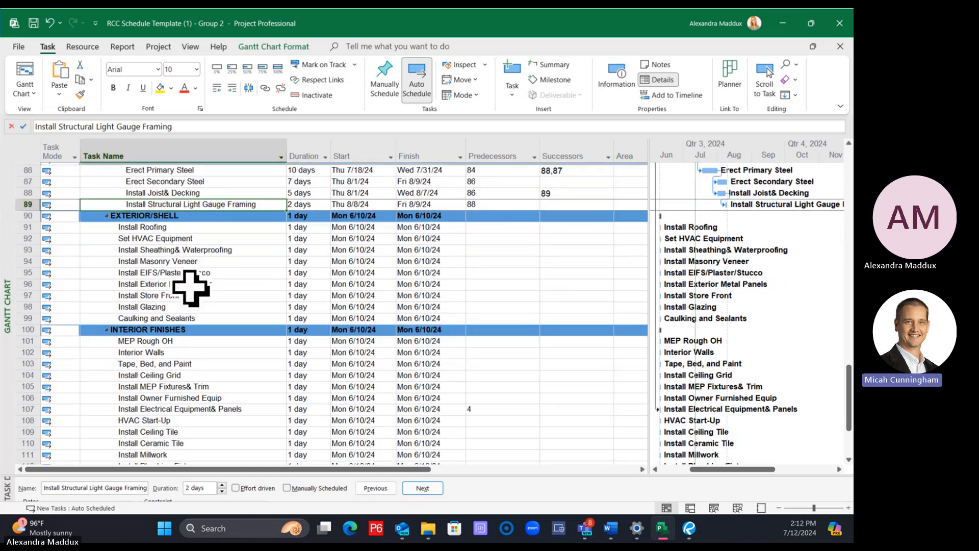
{"action": "scroll", "coordinate": [190, 281], "scroll_direction": "up", "scroll_amount": 3}
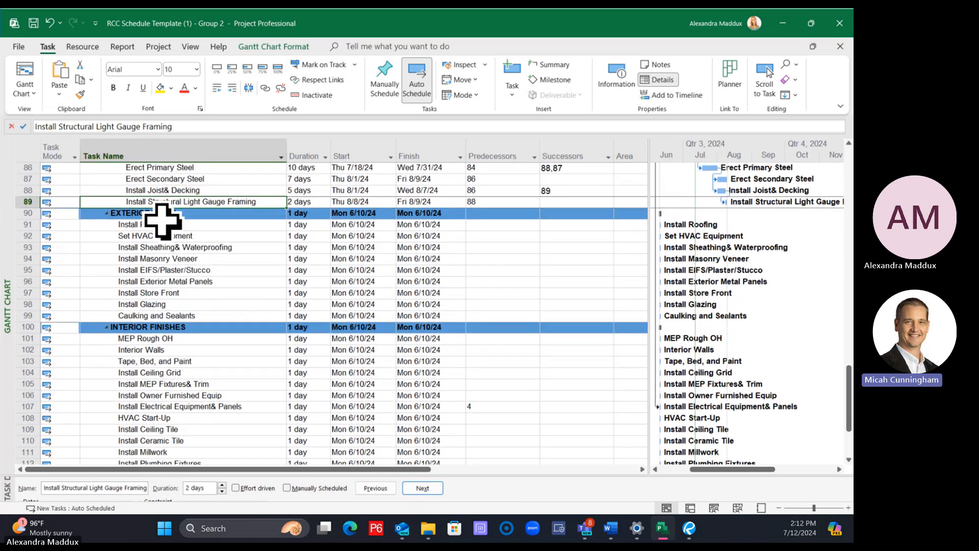
Delete the Install Exterior Metal Panels task from the Exterior/Shell group
{"action": "left_click", "coordinate": [163, 224]}
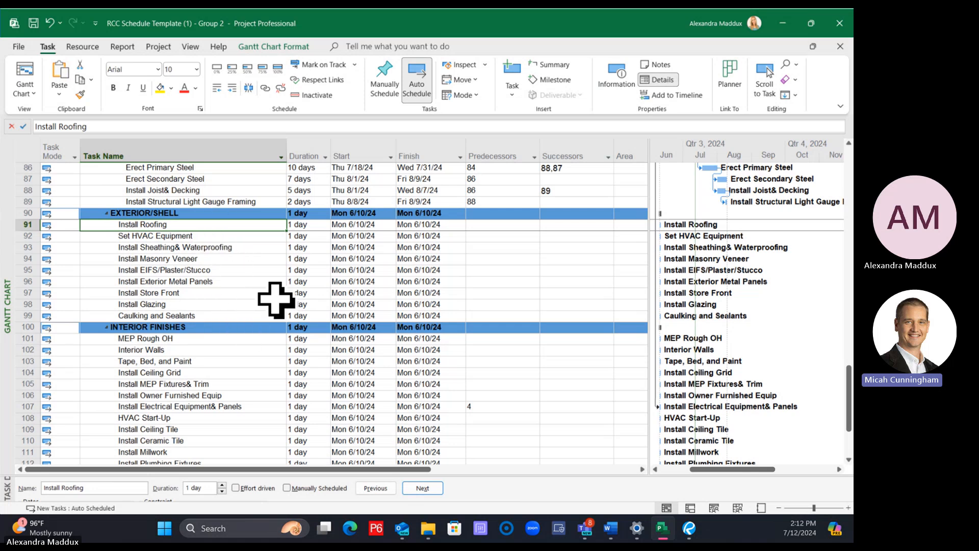
{"action": "left_click", "coordinate": [229, 270]}
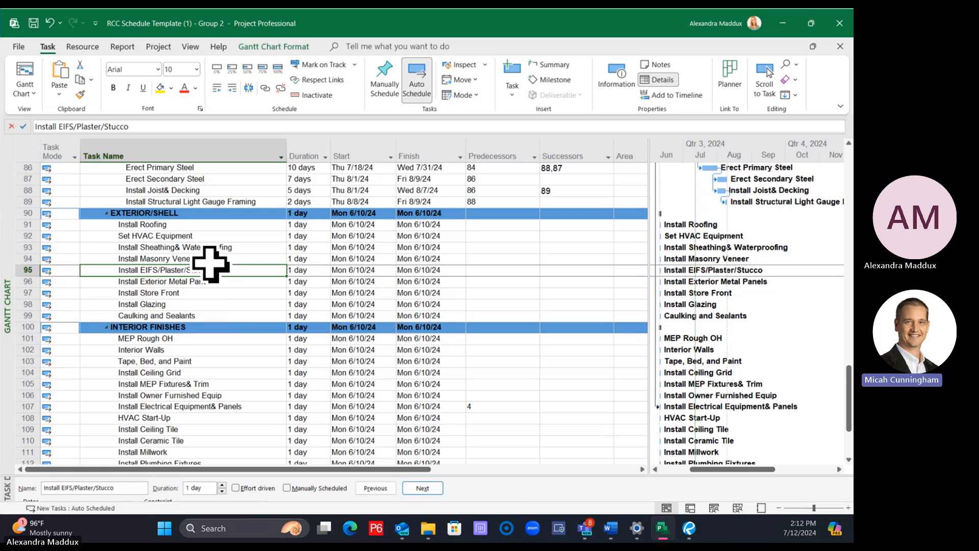
{"action": "left_click", "coordinate": [209, 260]}
{"action": "left_click", "coordinate": [23, 261]}
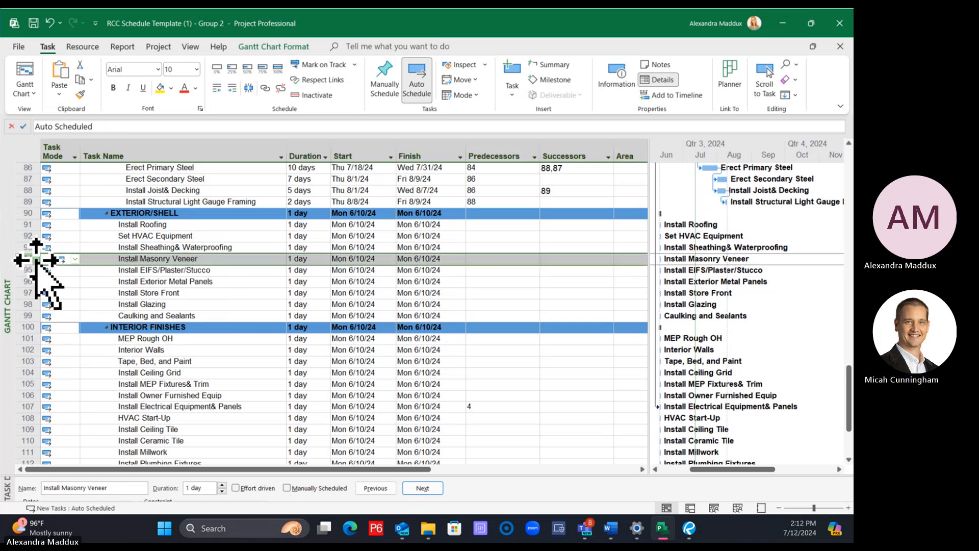
{"action": "left_click", "coordinate": [111, 281]}
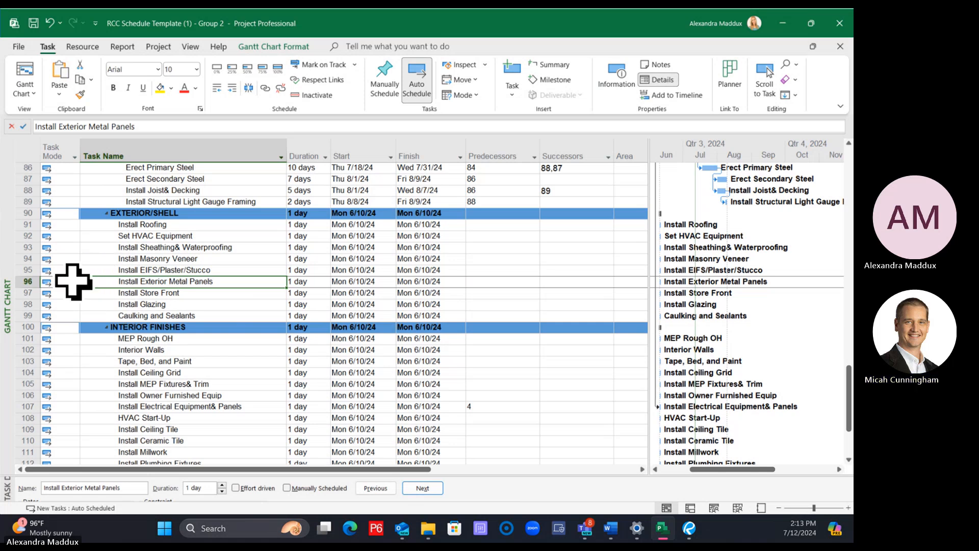
{"action": "left_click", "coordinate": [22, 281]}
{"action": "right_click", "coordinate": [22, 281]}
{"action": "left_click", "coordinate": [63, 342]}
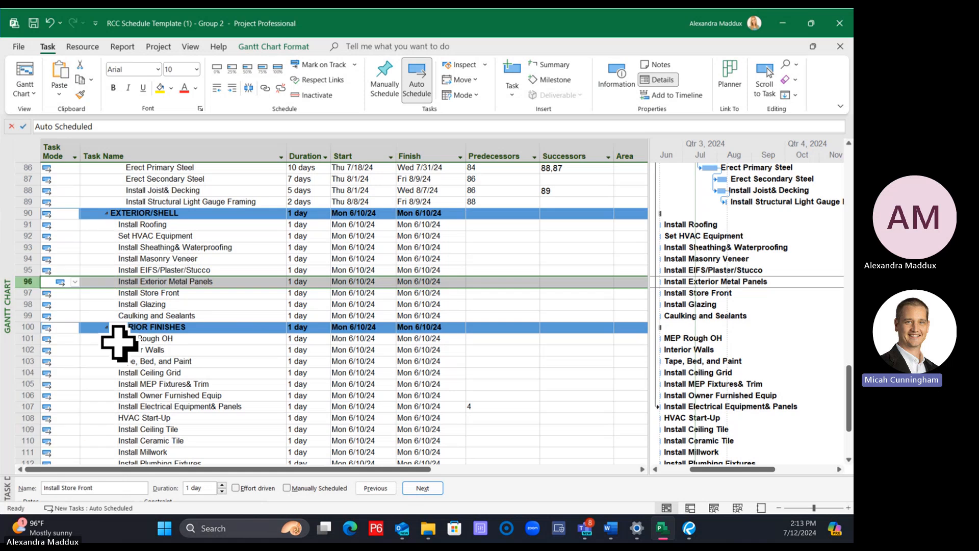
Set the duration of Install Roofing in the Exterior/Shell group to 7 days
{"action": "left_click", "coordinate": [202, 304]}
{"action": "left_click_drag", "start_coordinate": [200, 226], "coordinate": [193, 314]}
{"action": "left_click", "coordinate": [201, 303]}
{"action": "left_click", "coordinate": [209, 225]}
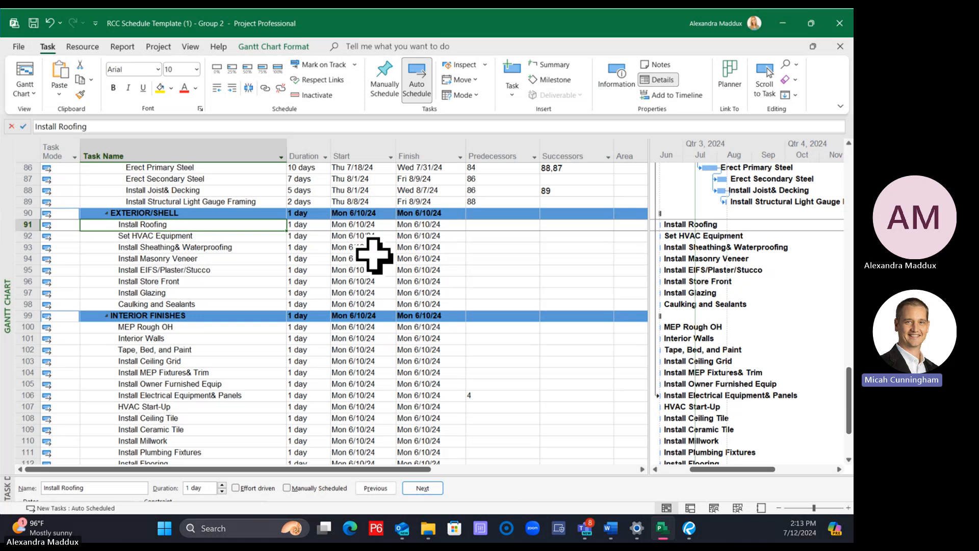
{"action": "left_click", "coordinate": [314, 235]}
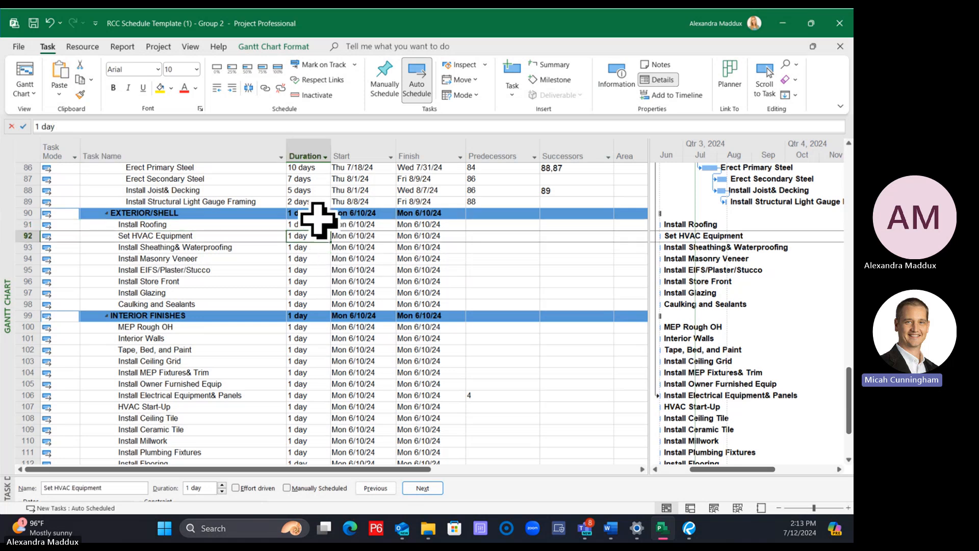
{"action": "left_click", "coordinate": [318, 213]}
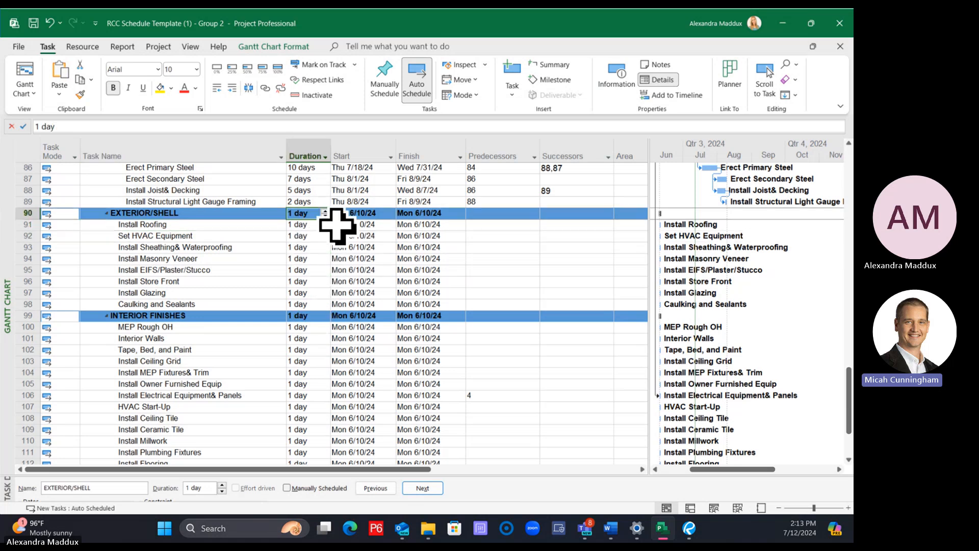
{"action": "left_click", "coordinate": [308, 224]}
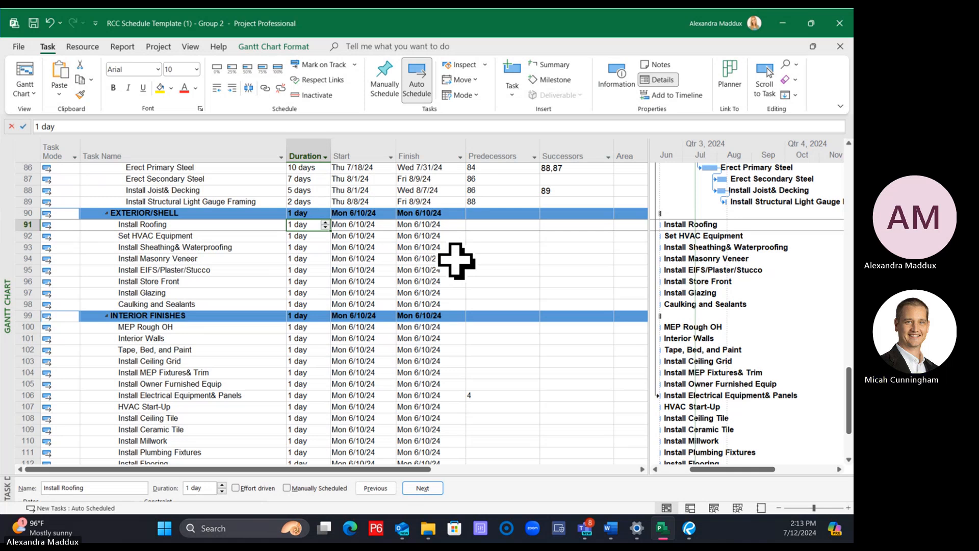
{"action": "type", "text": "7"}
{"action": "key", "text": "Return"}
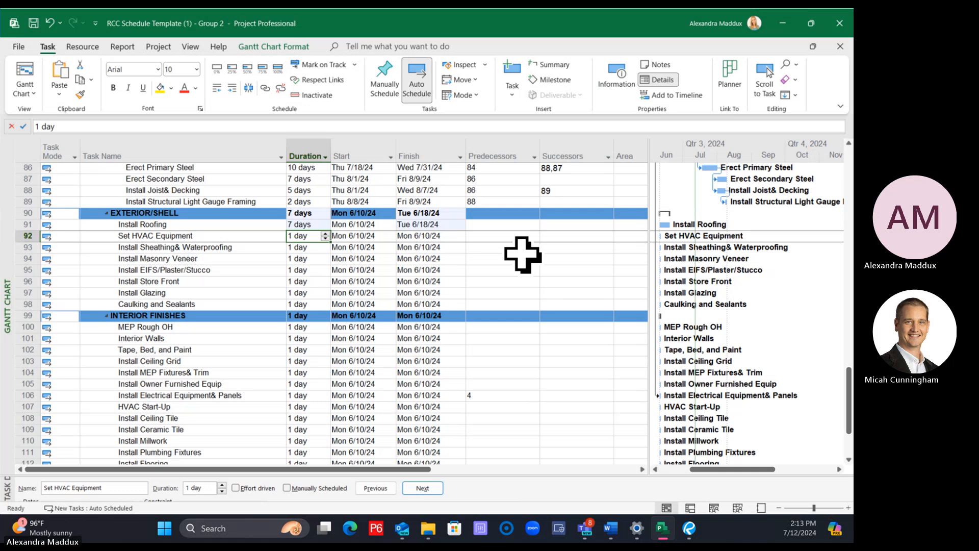
Try a duration of 2 days for Set HVAC Equipment and undo the change
{"action": "type", "text": "2"}
{"action": "key", "text": "Return"}
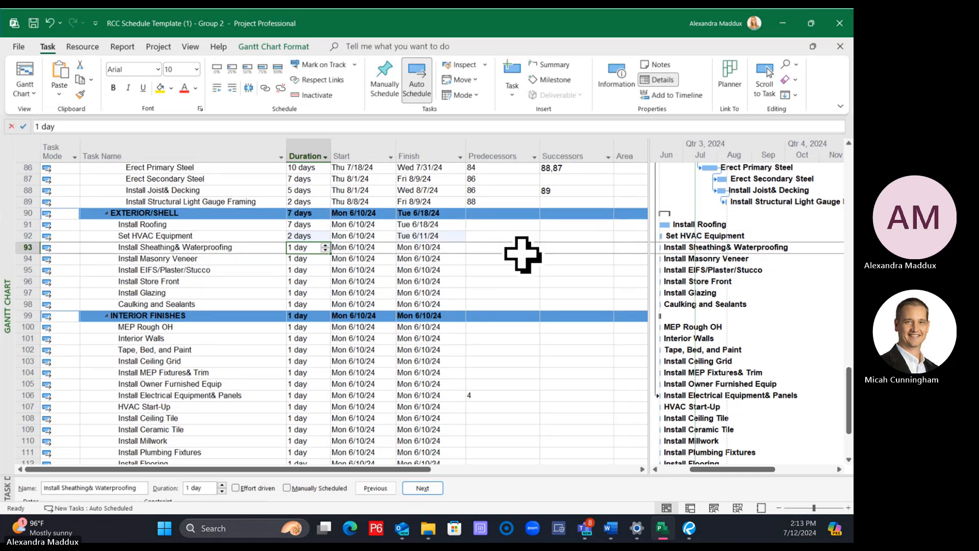
{"action": "key", "text": "ctrl+z"}
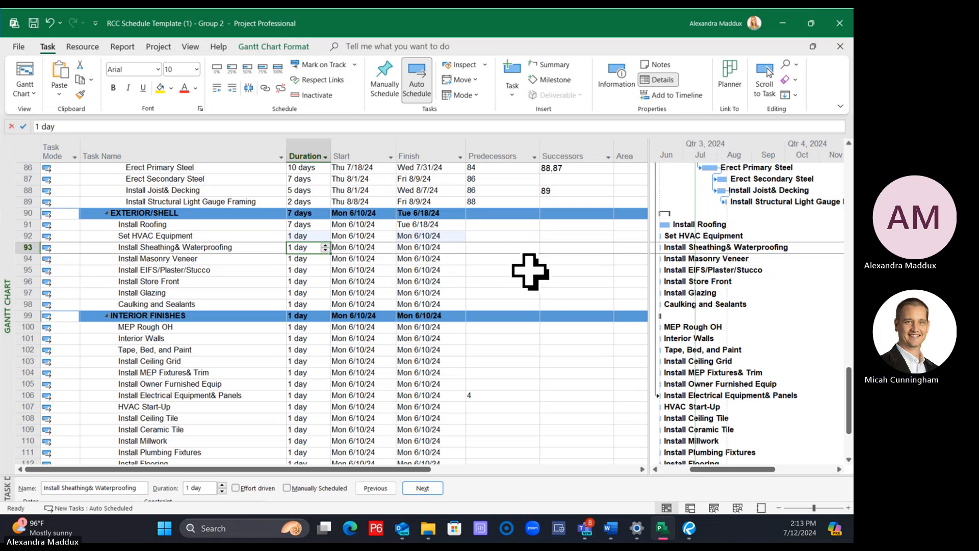
Set the durations of Install Sheathing& Waterproofing to 7 days, Install Masonry Veneer to 15 days and Install EIFS/Plaster/Stucco to 20 days
{"action": "type", "text": "7"}
{"action": "key", "text": "Return"}
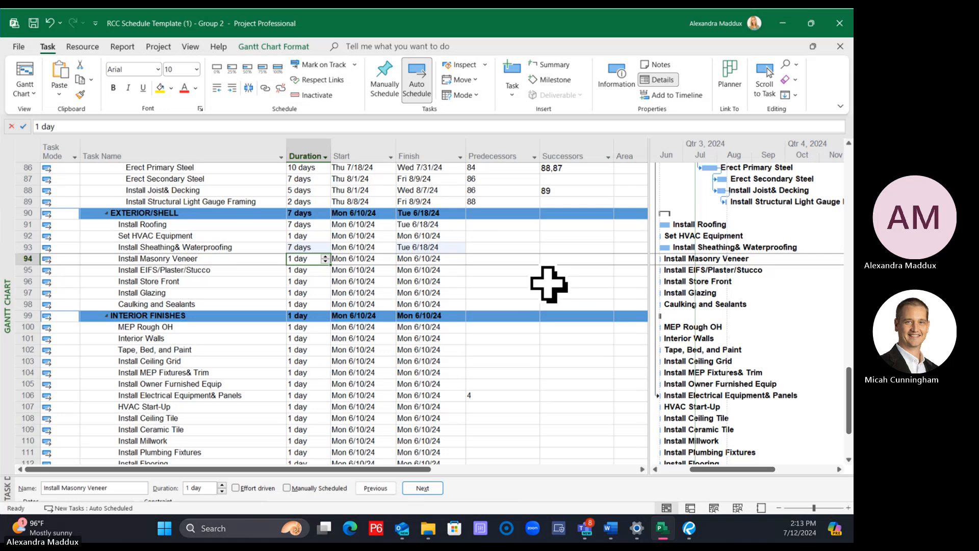
{"action": "type", "text": "15"}
{"action": "key", "text": "Return"}
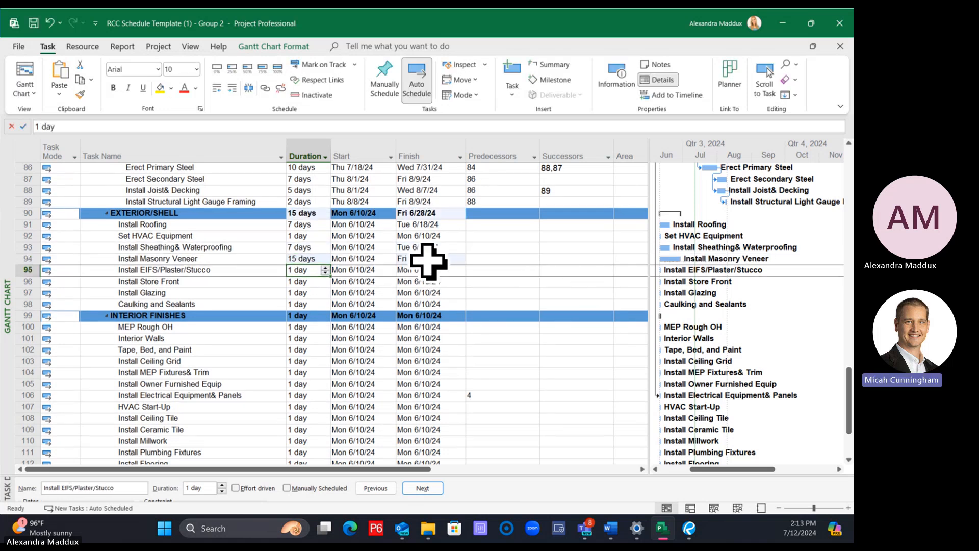
{"action": "type", "text": "20"}
{"action": "key", "text": "Return"}
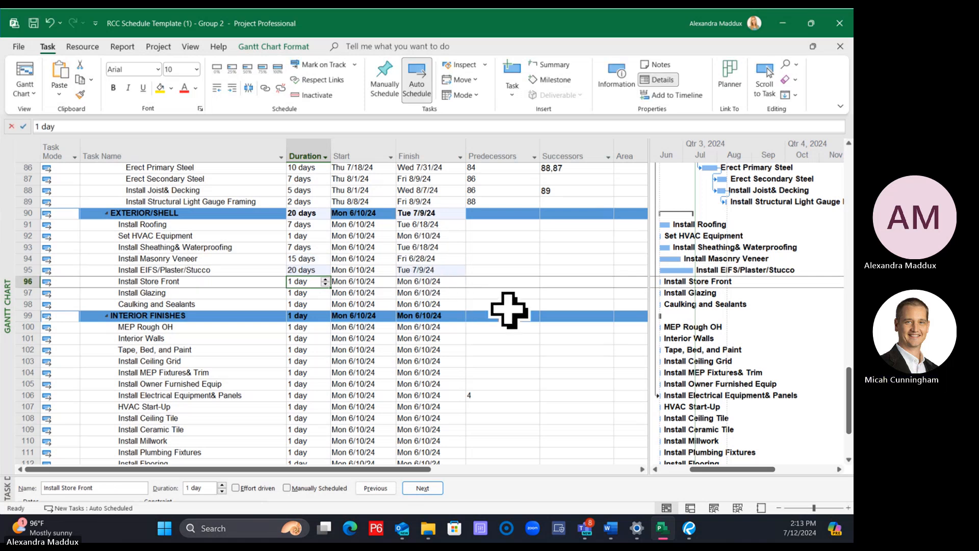
Set the duration of Install Store Front to 10 days and Install Glazing to 2 days
{"action": "type", "text": "10"}
{"action": "key", "text": "Return"}
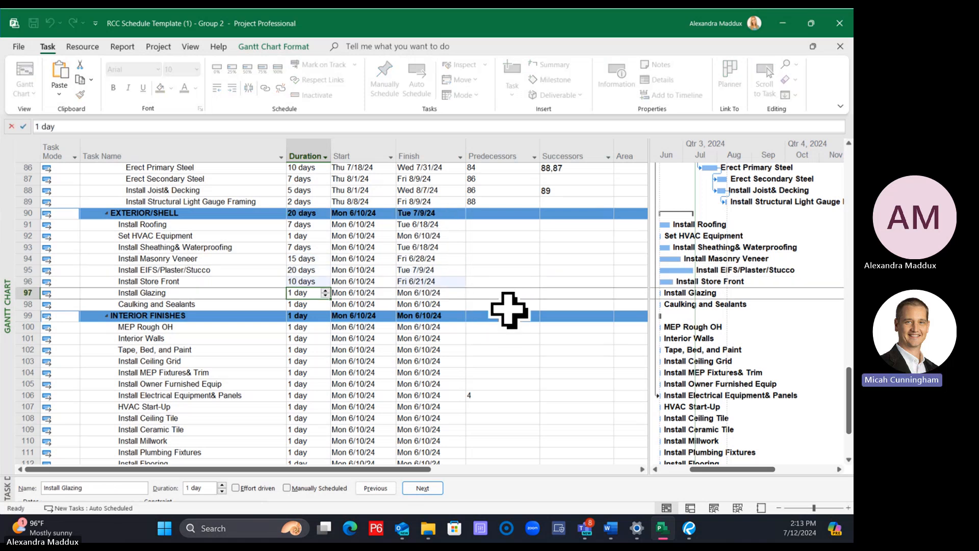
{"action": "type", "text": "2"}
{"action": "key", "text": "Return"}
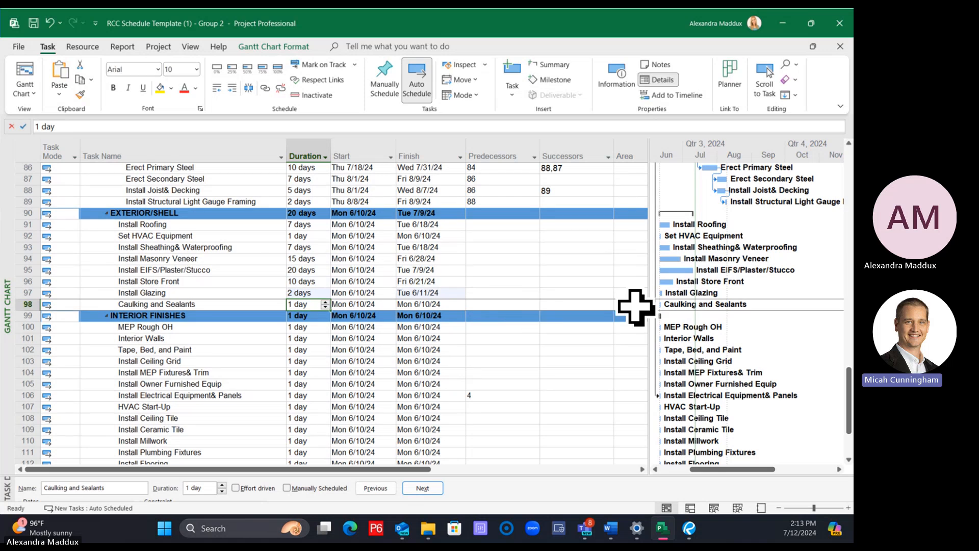
Set the duration of Caulking and Sealants to 2 days
{"action": "type", "text": "2"}
{"action": "key", "text": "Return"}
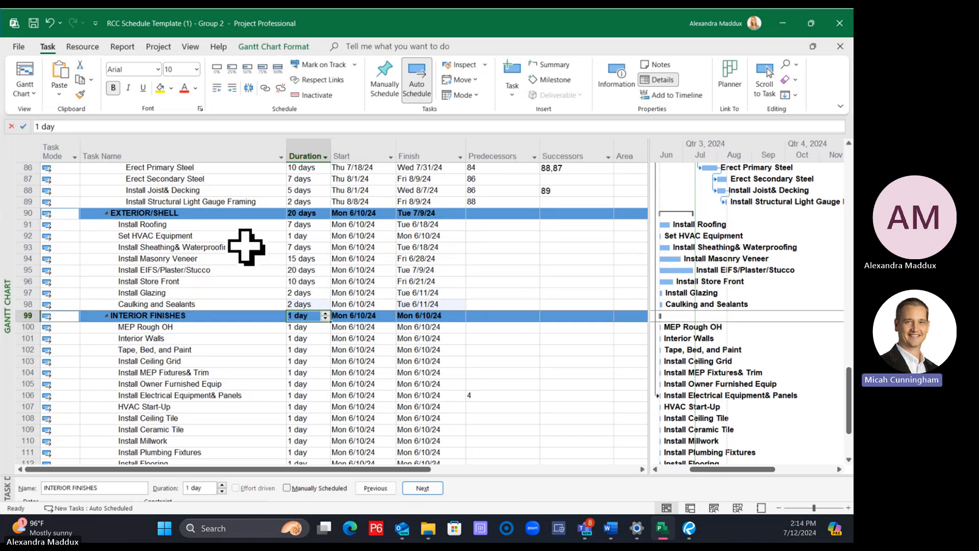
Link the Exterior/Shell tasks in sequence from Install Roofing through Caulking and Sealants
{"action": "left_click", "coordinate": [235, 225]}
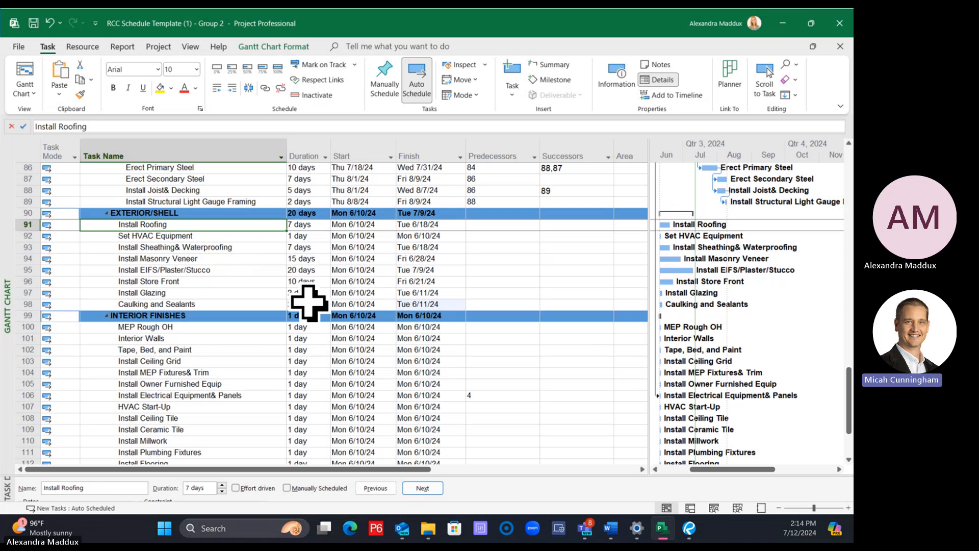
{"action": "left_click", "coordinate": [192, 236]}
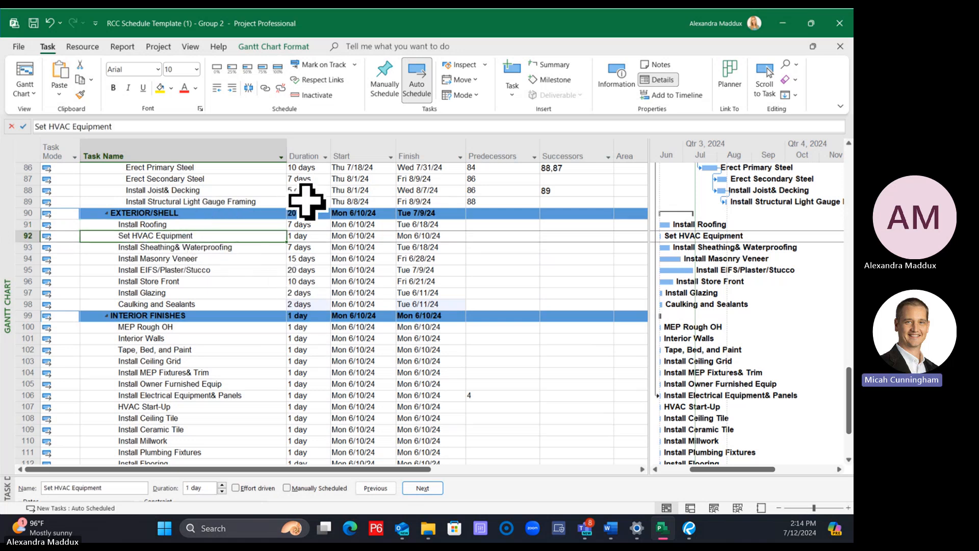
{"action": "left_click", "coordinate": [253, 223]}
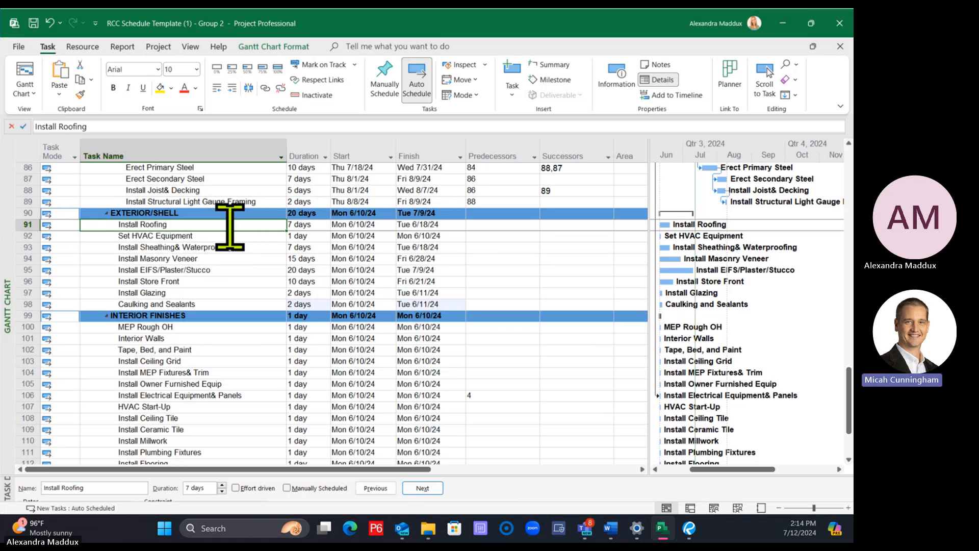
{"action": "left_click", "coordinate": [218, 304], "text": "shift"}
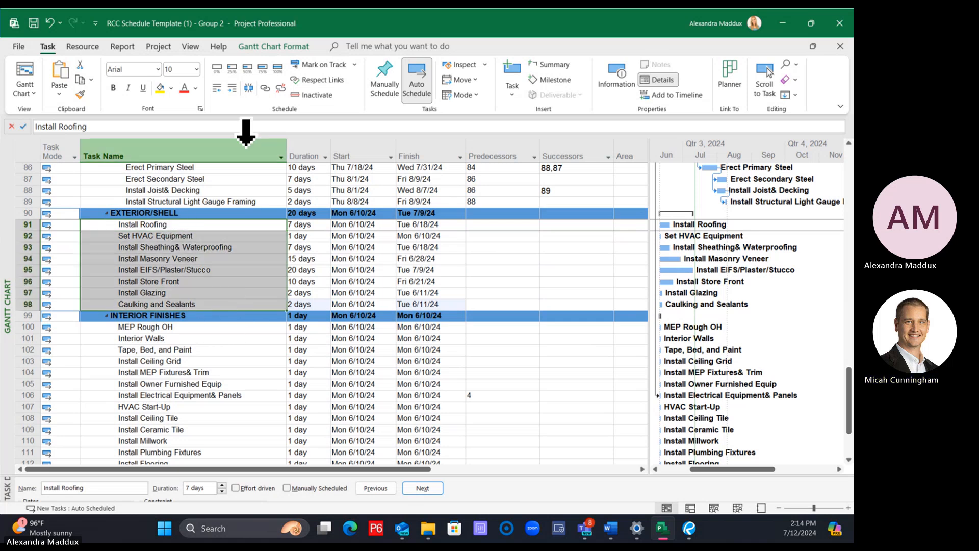
{"action": "left_click", "coordinate": [264, 88]}
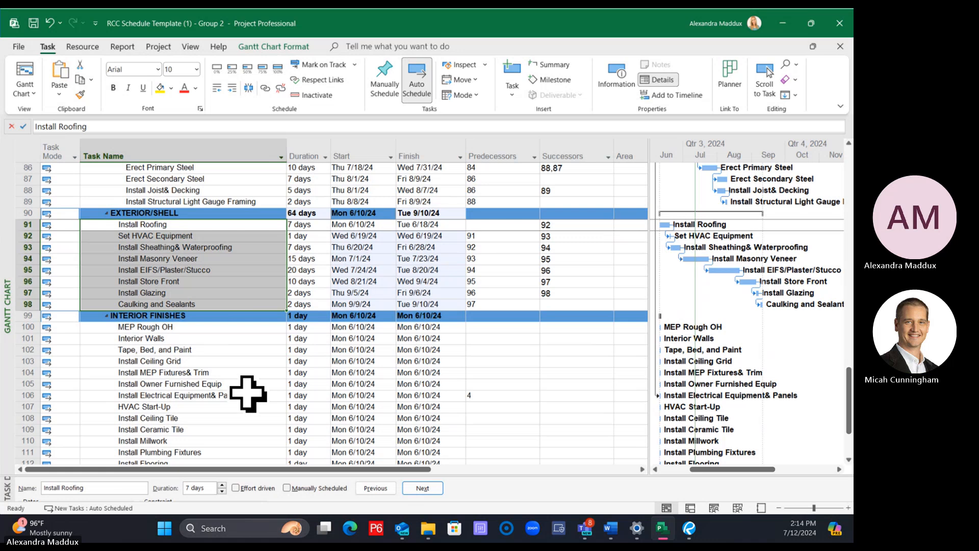
Link Install Joist& Decking as the predecessor of Install Roofing
{"action": "left_click", "coordinate": [223, 223]}
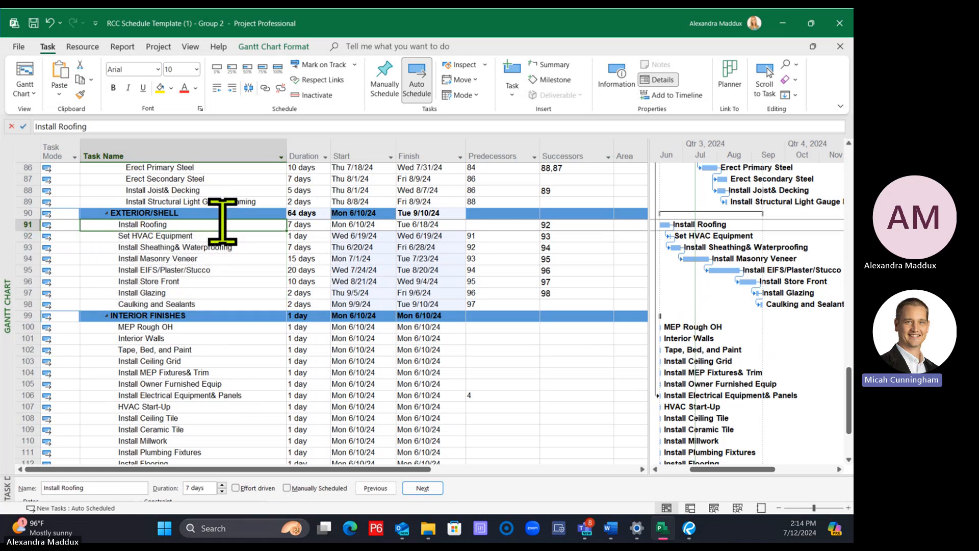
{"action": "left_click", "coordinate": [222, 189]}
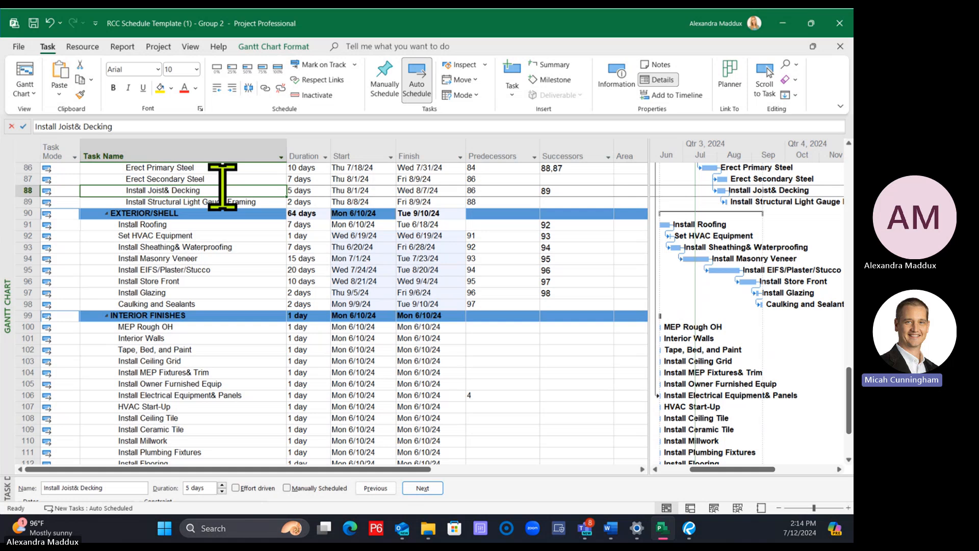
{"action": "left_click", "coordinate": [208, 225], "text": "ctrl"}
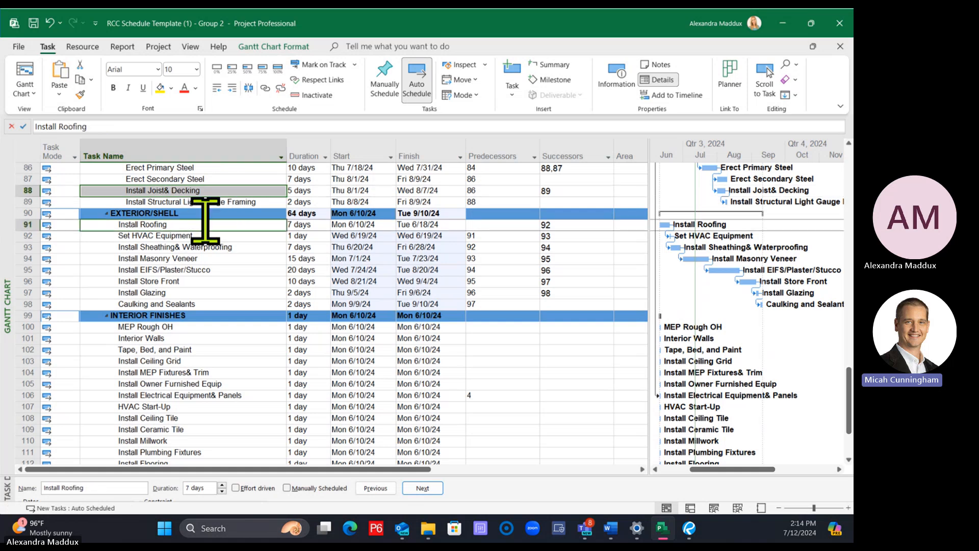
{"action": "left_click", "coordinate": [266, 89]}
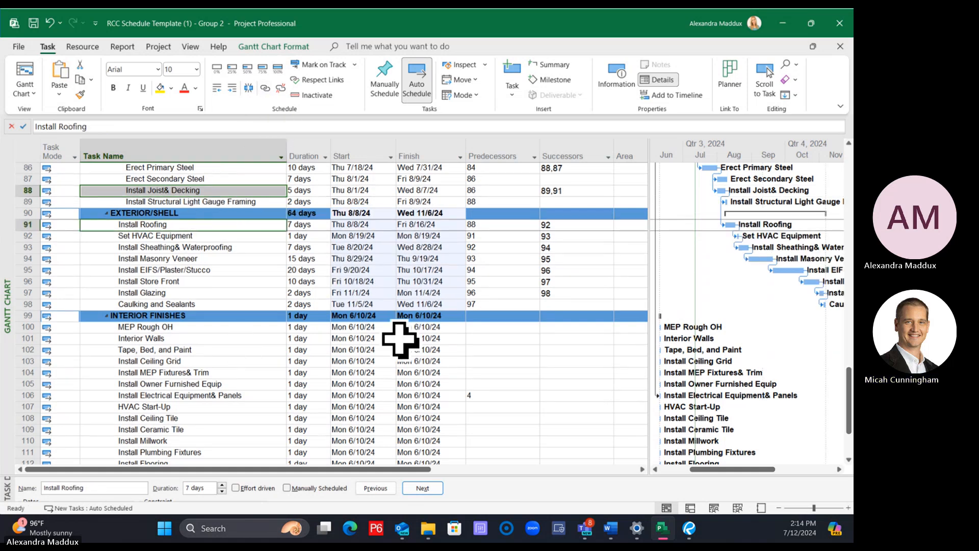
Link Erect Secondary Steel as an additional predecessor of Install Sheathing& Waterproofing
{"action": "left_click_drag", "start_coordinate": [649, 251], "coordinate": [598, 281]}
{"action": "scroll", "coordinate": [448, 309], "scroll_direction": "up", "scroll_amount": 2}
{"action": "left_click", "coordinate": [217, 236]}
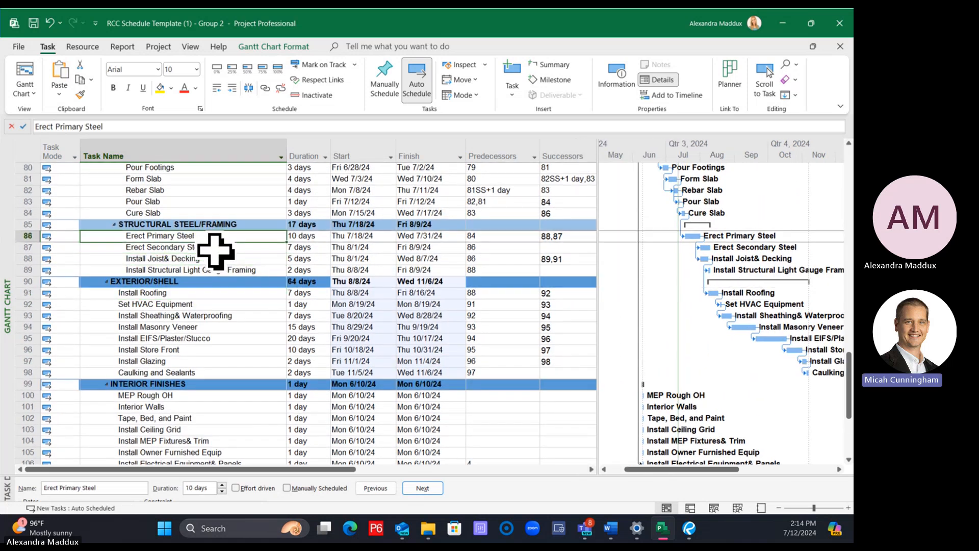
{"action": "left_click", "coordinate": [251, 270]}
{"action": "left_click", "coordinate": [237, 247]}
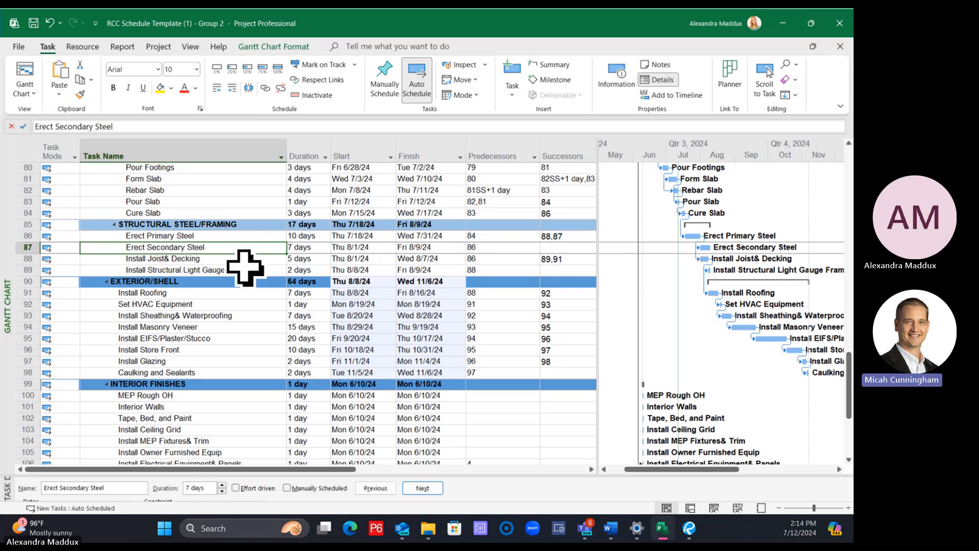
{"action": "left_click", "coordinate": [246, 237]}
{"action": "left_click", "coordinate": [252, 247]}
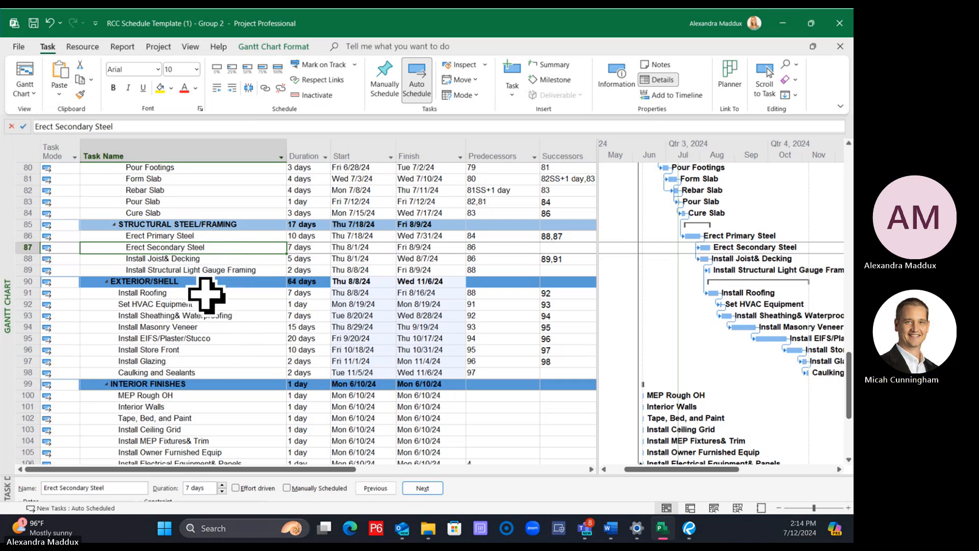
{"action": "left_click", "coordinate": [203, 315]}
{"action": "left_click", "coordinate": [265, 87]}
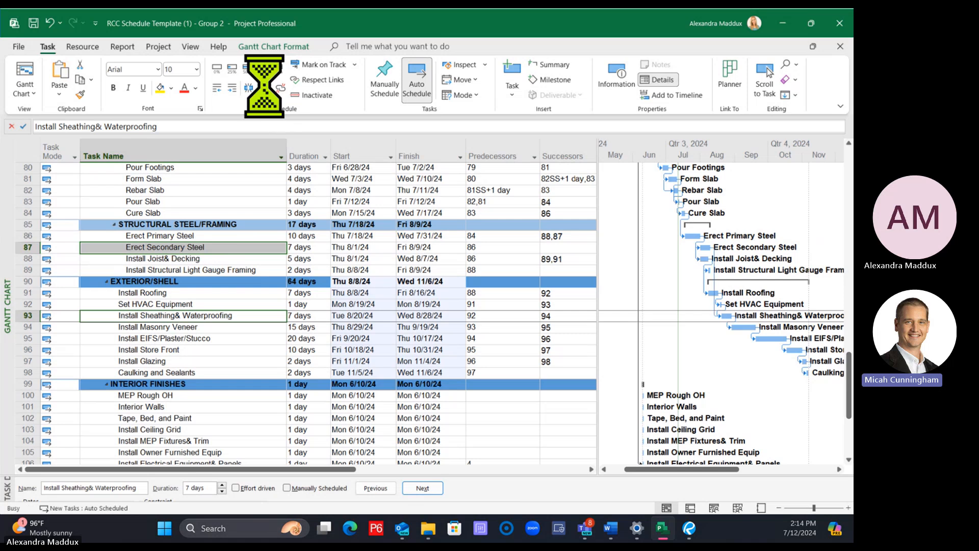
Link Erect Secondary Steel as an additional predecessor of Install Structural Light Gauge Framing
{"action": "left_click", "coordinate": [240, 270]}
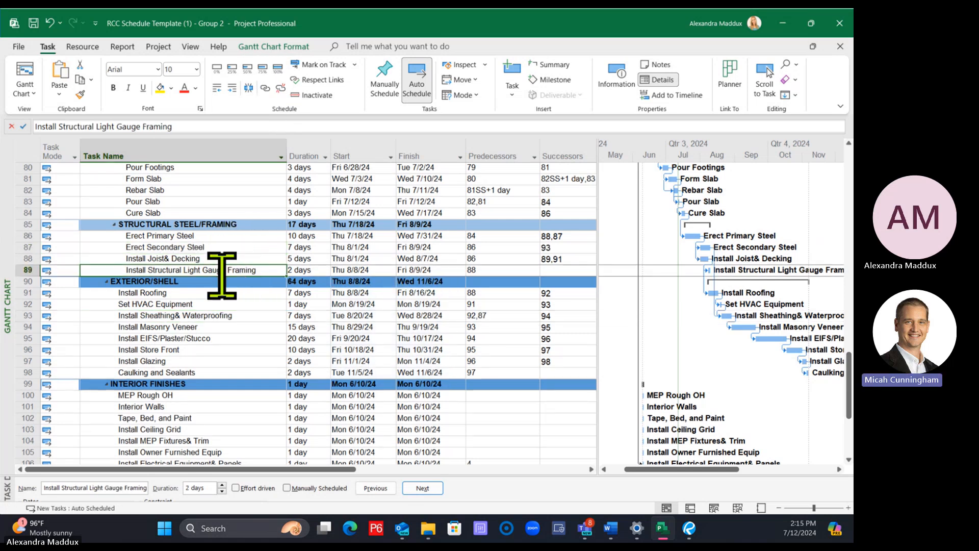
{"action": "left_click", "coordinate": [208, 248]}
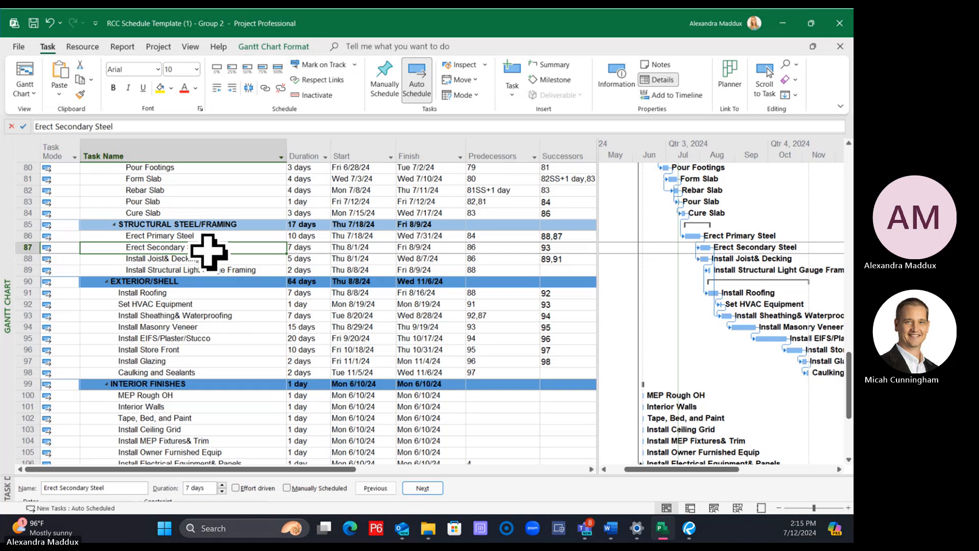
{"action": "left_click", "coordinate": [225, 270], "text": "ctrl"}
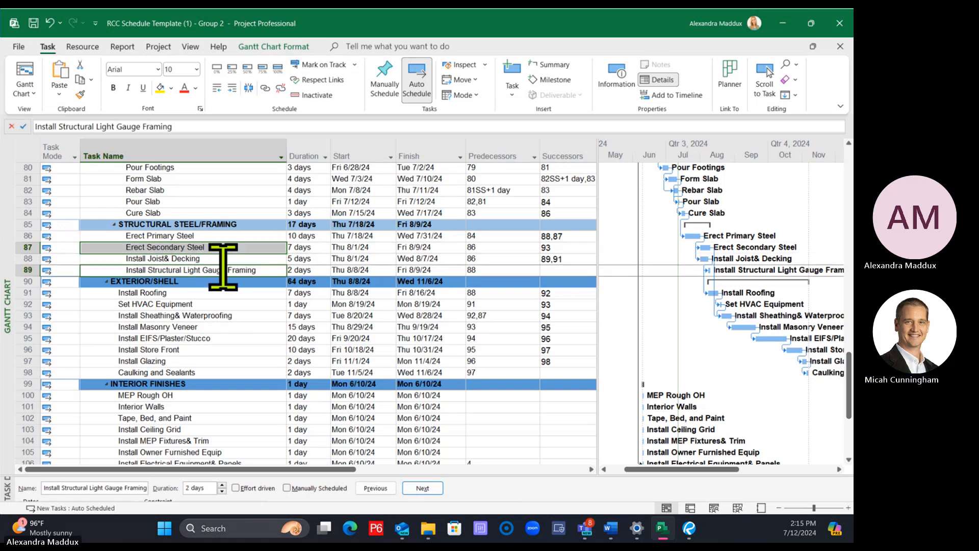
{"action": "left_click", "coordinate": [265, 88]}
Link Install Structural Light Gauge Framing as another predecessor of Install Sheathing& Waterproofing
{"action": "left_click_drag", "start_coordinate": [229, 304], "coordinate": [230, 293]}
{"action": "left_click", "coordinate": [228, 258]}
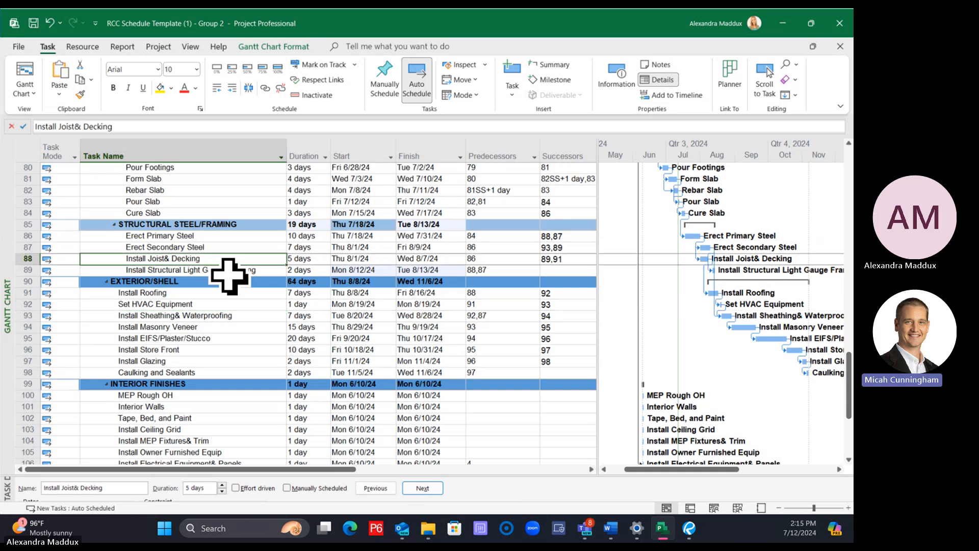
{"action": "left_click", "coordinate": [235, 315], "text": "ctrl"}
{"action": "left_click", "coordinate": [235, 270]}
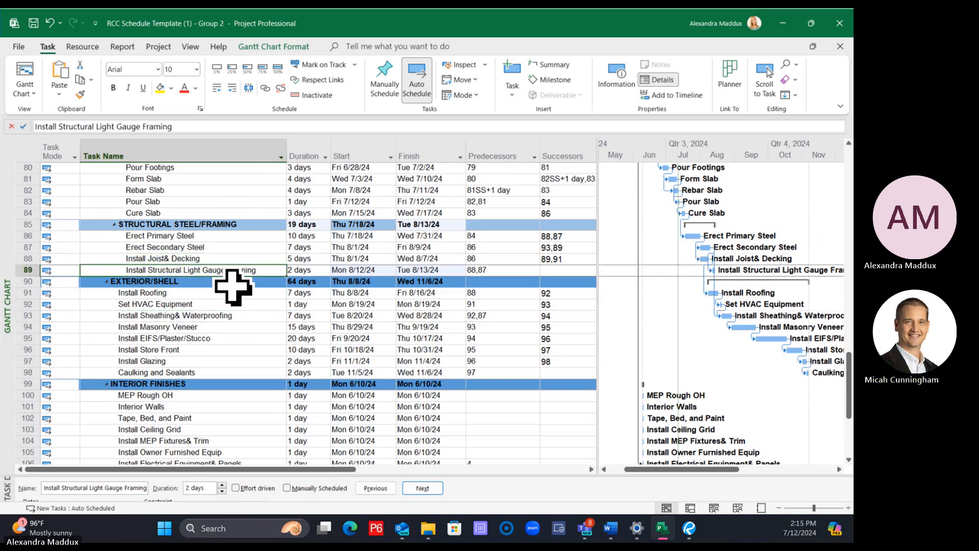
{"action": "left_click", "coordinate": [233, 315], "text": "ctrl"}
{"action": "left_click", "coordinate": [265, 87]}
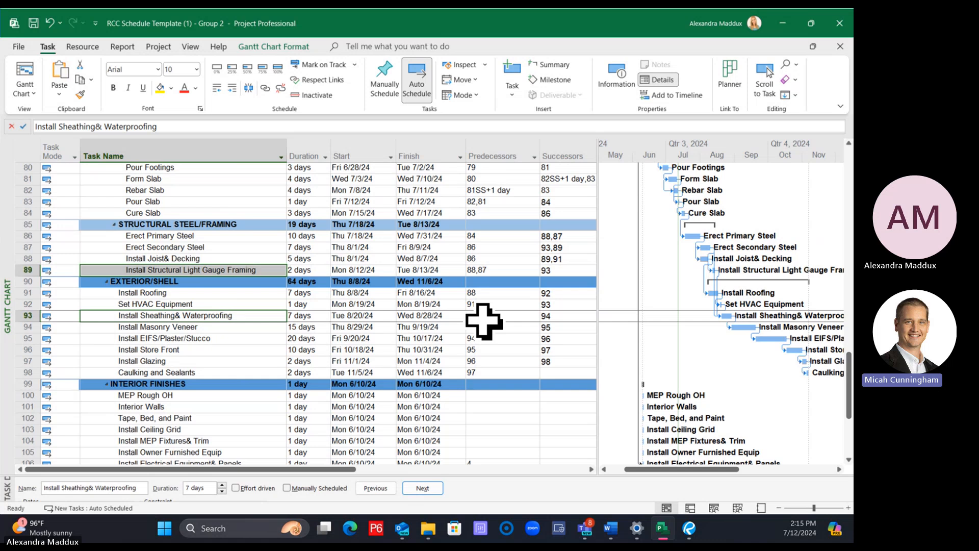
{"action": "left_click", "coordinate": [462, 281]}
Link Install Joist& Decking as the predecessor of MEP Rough OH in the Interior Finishes group
{"action": "scroll", "coordinate": [459, 301], "scroll_direction": "down", "scroll_amount": 5}
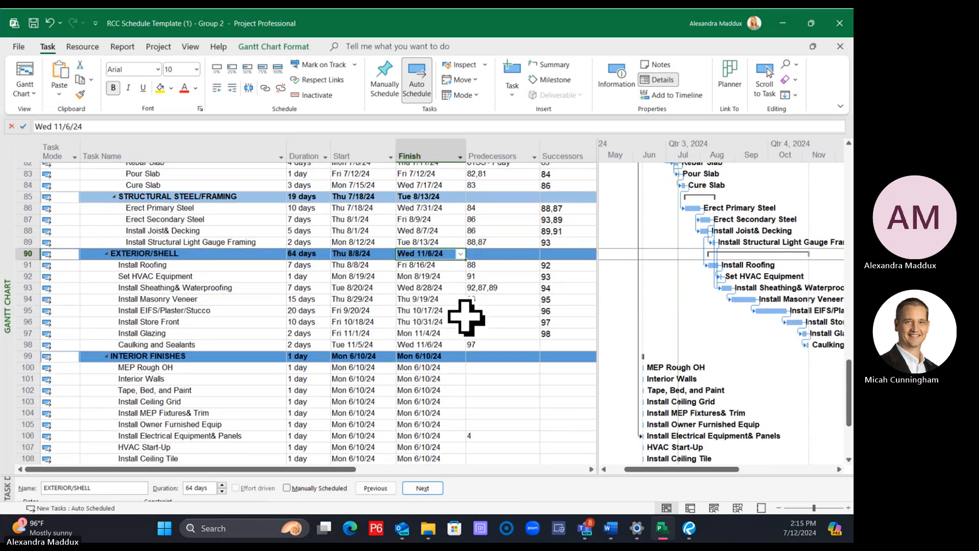
{"action": "scroll", "coordinate": [456, 316], "scroll_direction": "up", "scroll_amount": 3}
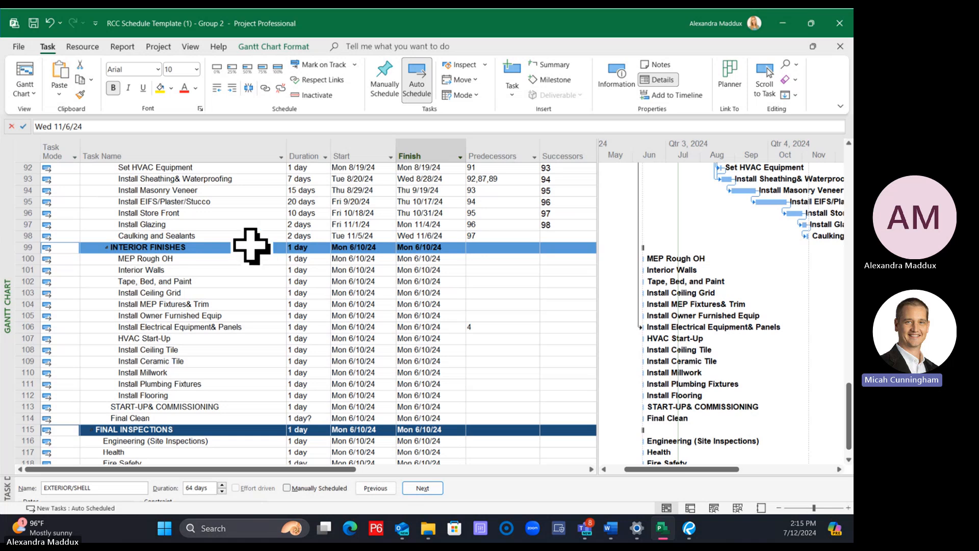
{"action": "scroll", "coordinate": [280, 286], "scroll_direction": "up", "scroll_amount": 2}
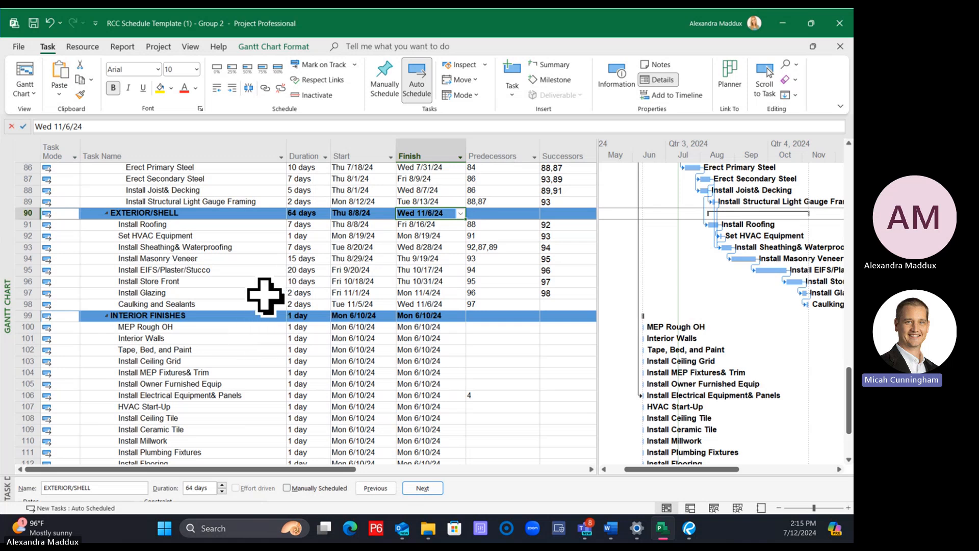
{"action": "left_click", "coordinate": [260, 314]}
{"action": "scroll", "coordinate": [260, 314], "scroll_direction": "down", "scroll_amount": 2}
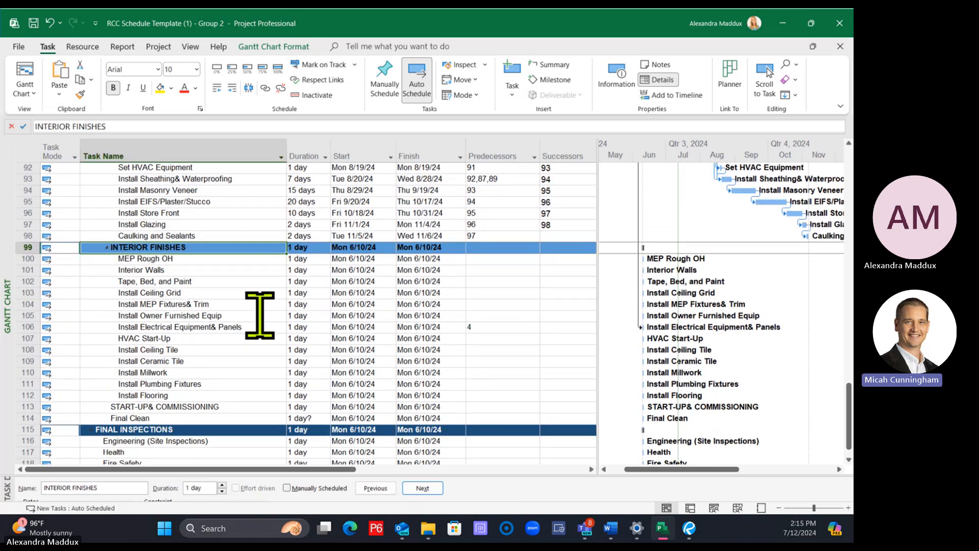
{"action": "scroll", "coordinate": [224, 266], "scroll_direction": "up", "scroll_amount": 1}
{"action": "scroll", "coordinate": [224, 267], "scroll_direction": "up", "scroll_amount": 1}
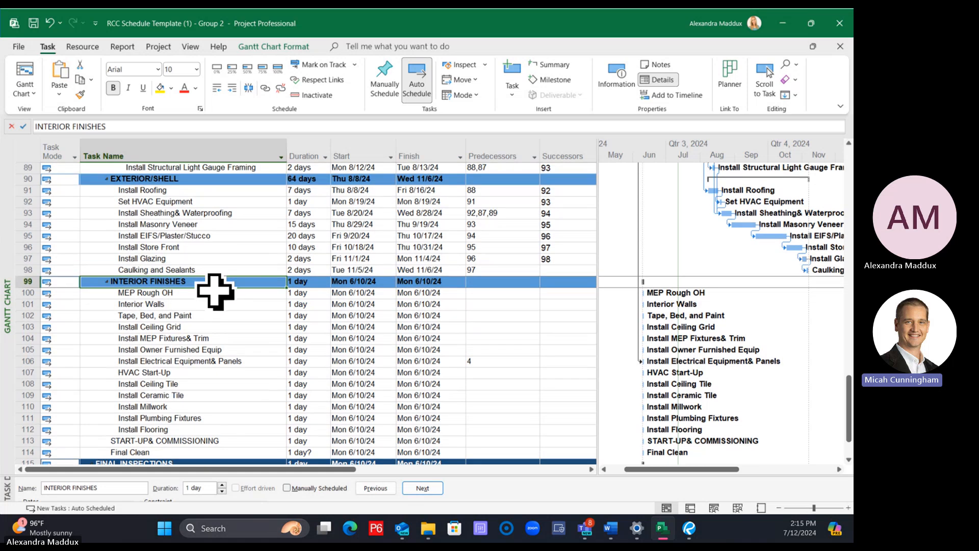
{"action": "left_click", "coordinate": [215, 292]}
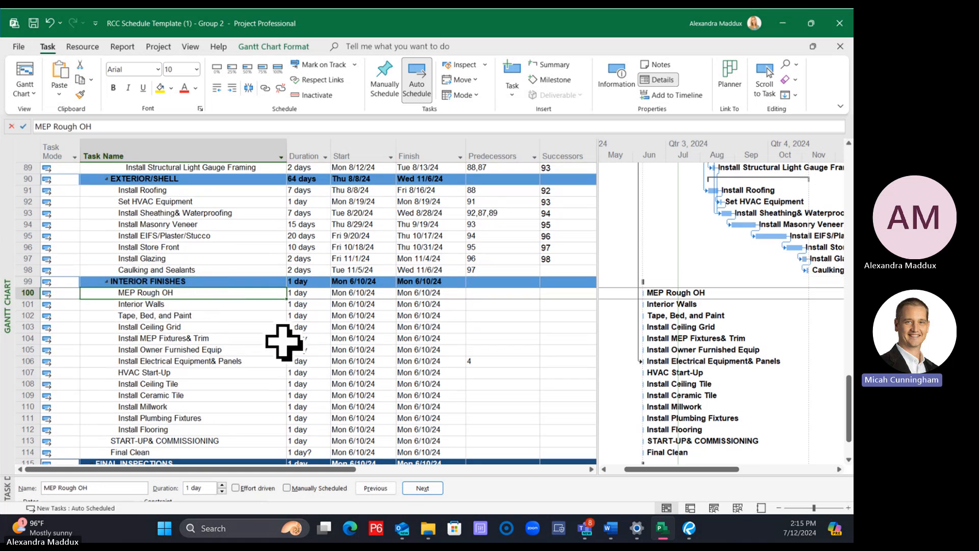
{"action": "scroll", "coordinate": [283, 342], "scroll_direction": "up", "scroll_amount": 2}
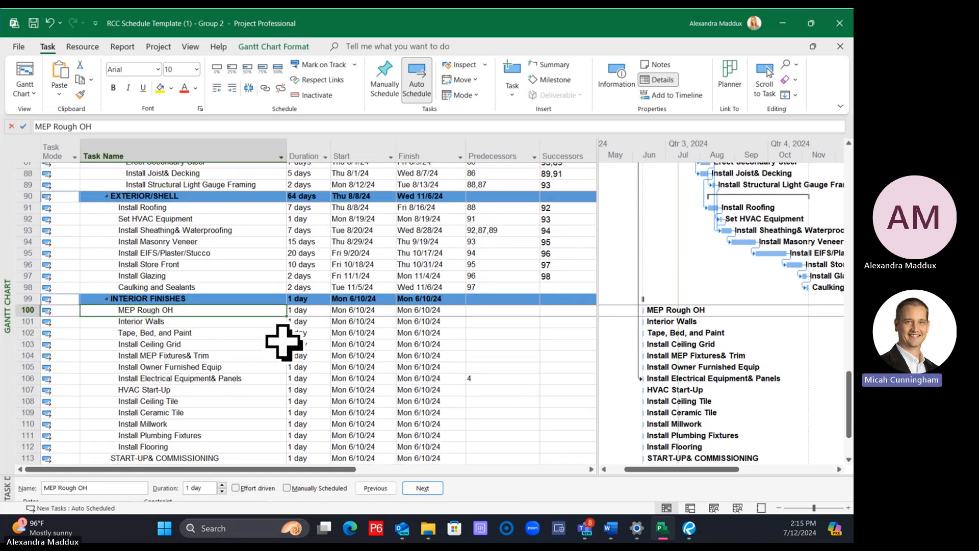
{"action": "scroll", "coordinate": [232, 232], "scroll_direction": "up", "scroll_amount": 1}
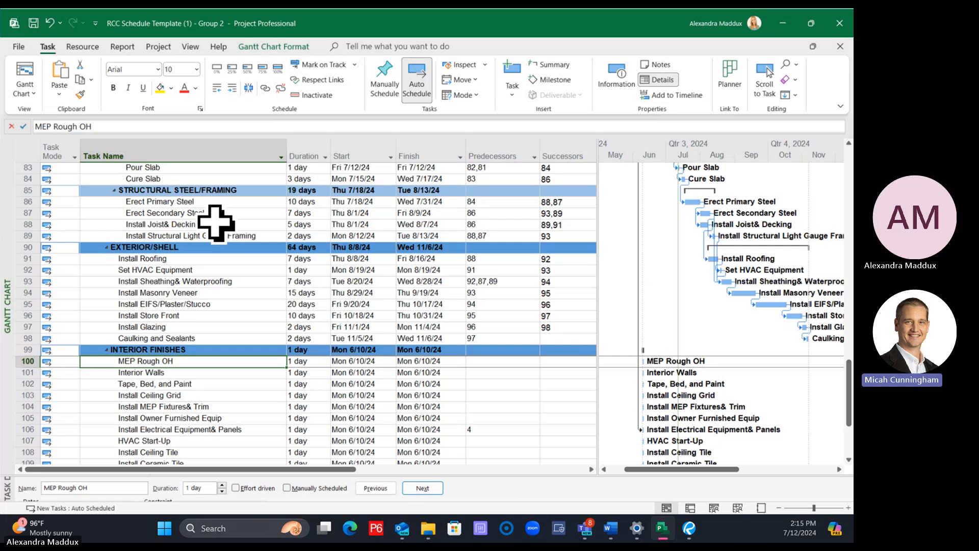
{"action": "left_click", "coordinate": [217, 225]}
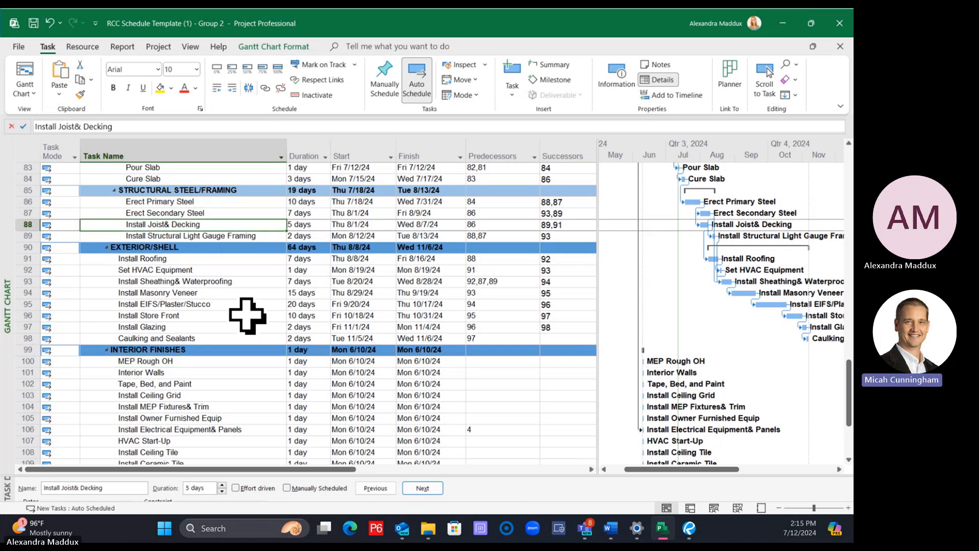
{"action": "left_click", "coordinate": [198, 363]}
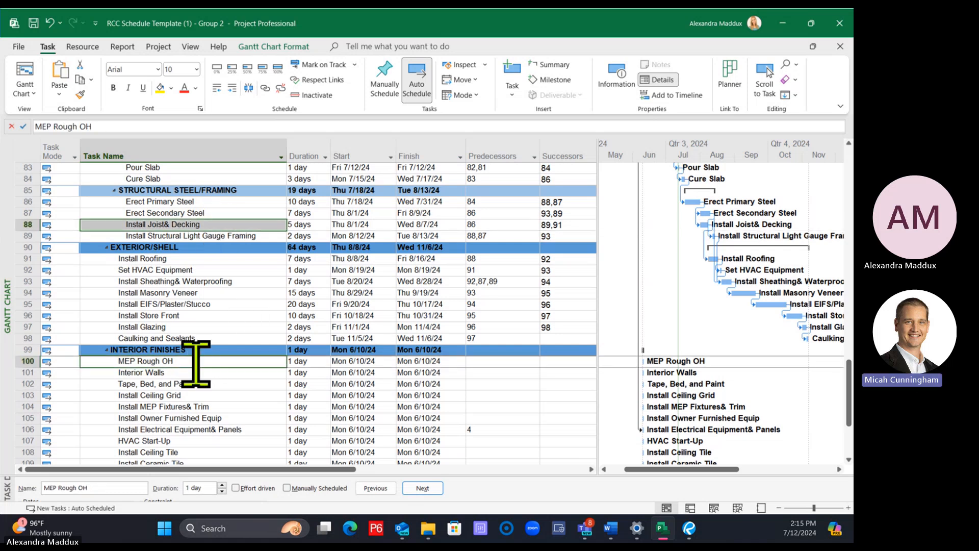
{"action": "left_click", "coordinate": [265, 89]}
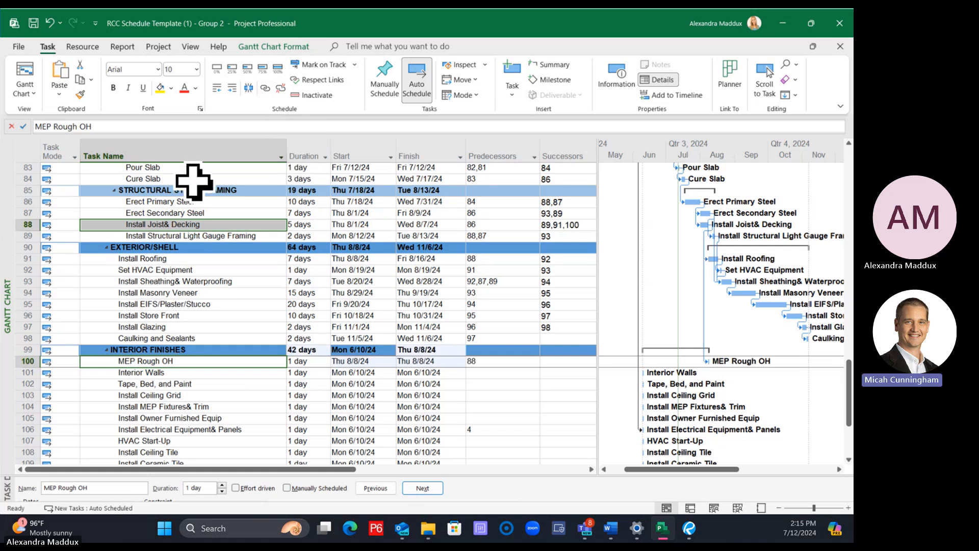
{"action": "left_click", "coordinate": [198, 225]}
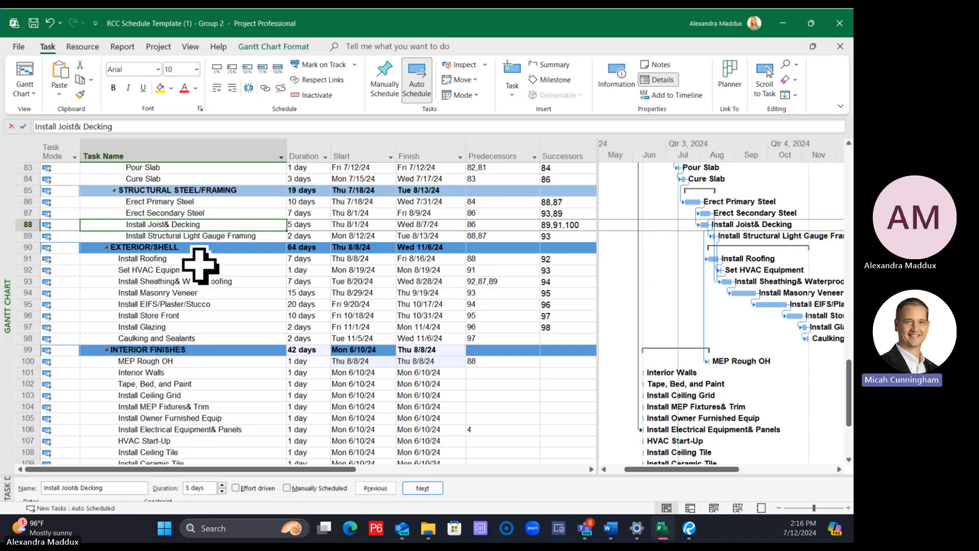
{"action": "right_click", "coordinate": [214, 225]}
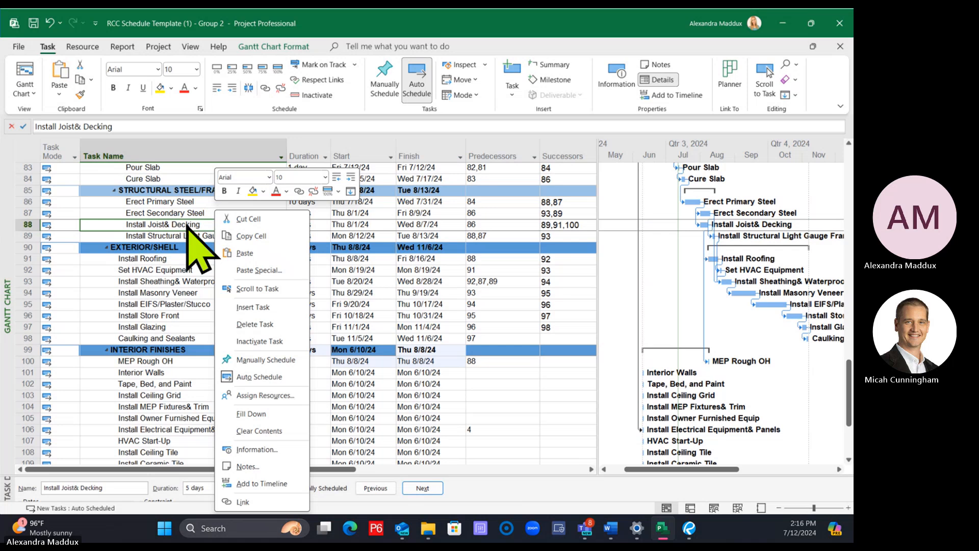
{"action": "key", "text": "Escape"}
{"action": "left_click", "coordinate": [136, 236]}
{"action": "left_click", "coordinate": [135, 225]}
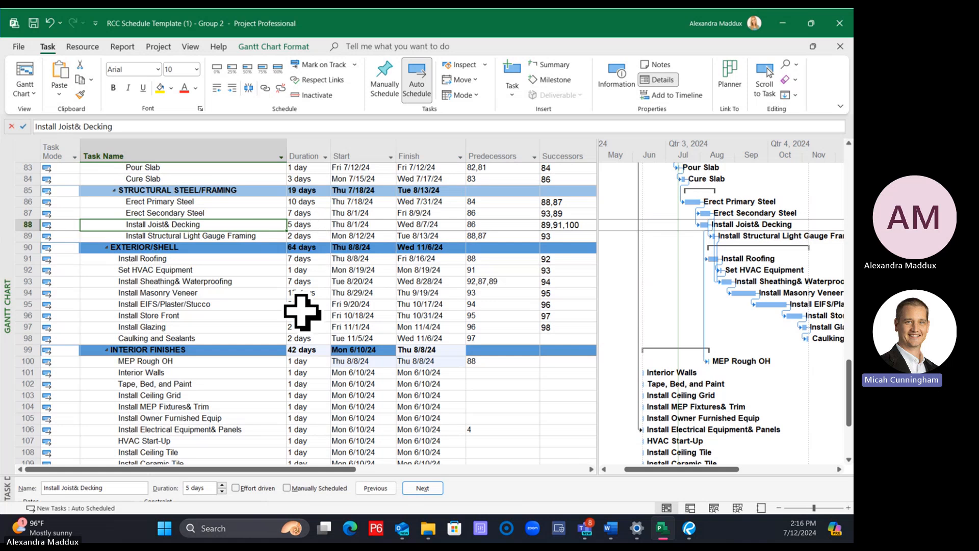
{"action": "left_click", "coordinate": [214, 361]}
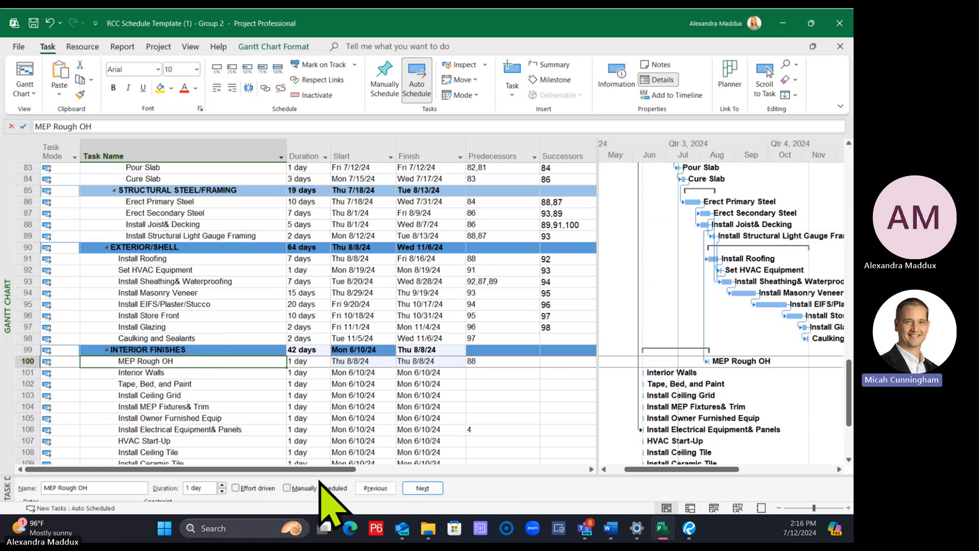
Examine the task details and the predecessor and successor links of Install Joist& Decking and MEP Rough OH
{"action": "left_click_drag", "start_coordinate": [317, 476], "coordinate": [306, 372]}
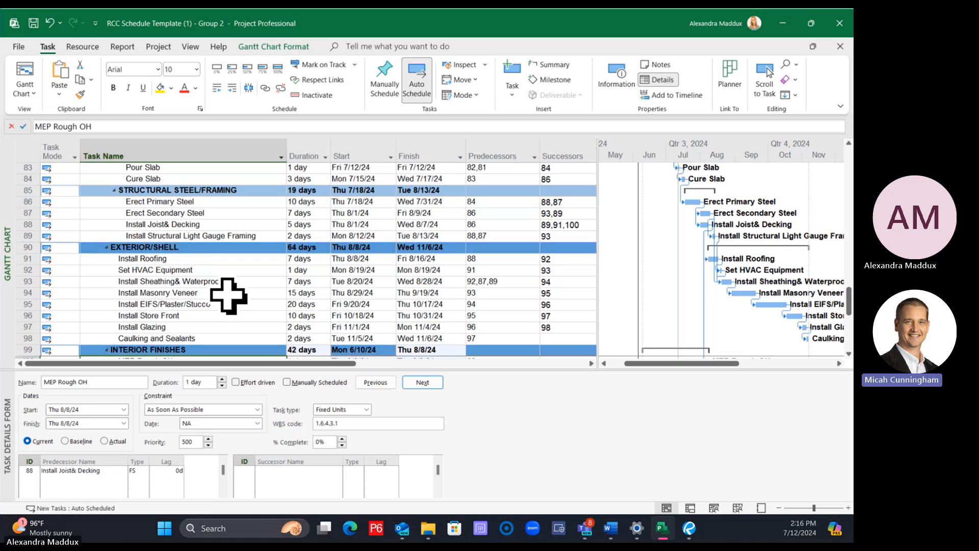
{"action": "left_click", "coordinate": [194, 224]}
{"action": "double_click", "coordinate": [194, 225]}
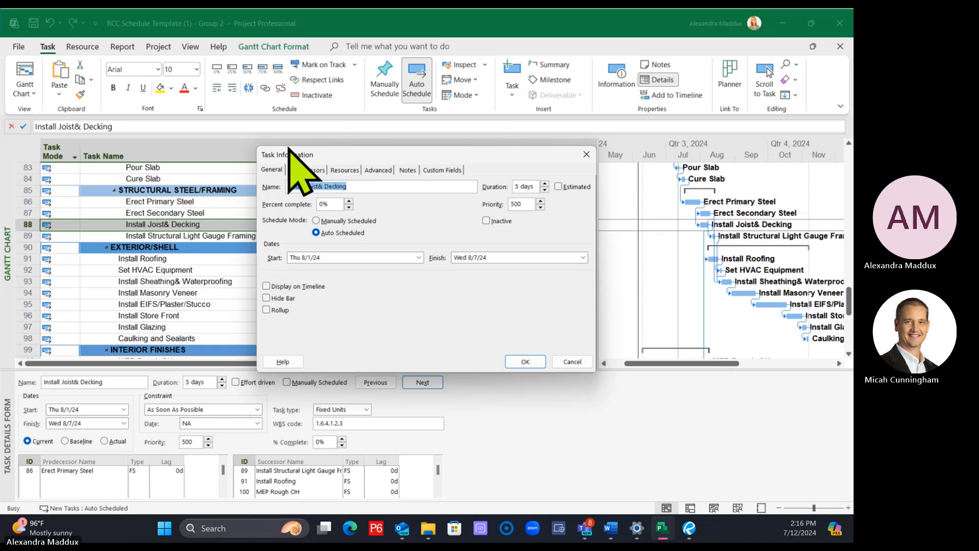
{"action": "left_click_drag", "start_coordinate": [289, 150], "coordinate": [275, 260]}
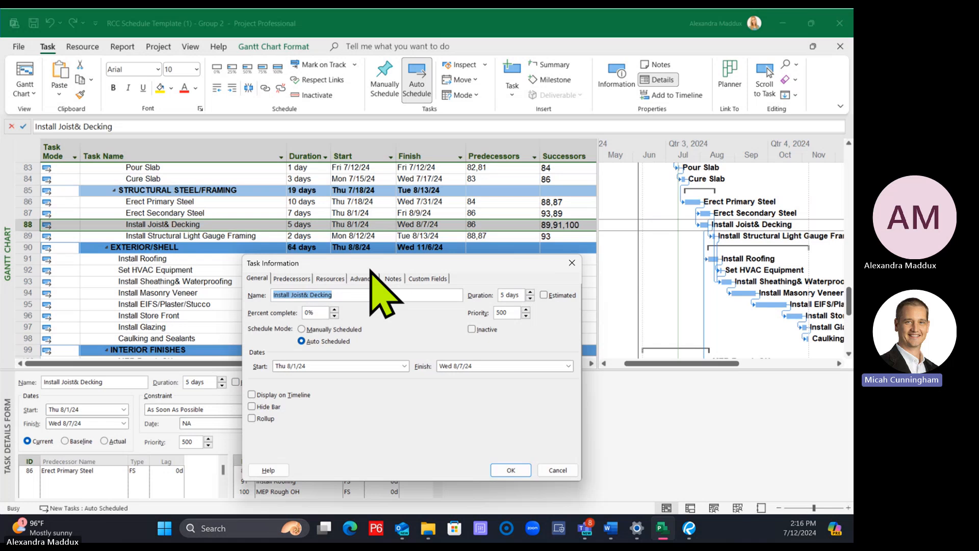
{"action": "left_click", "coordinate": [559, 468]}
{"action": "left_click", "coordinate": [202, 246]}
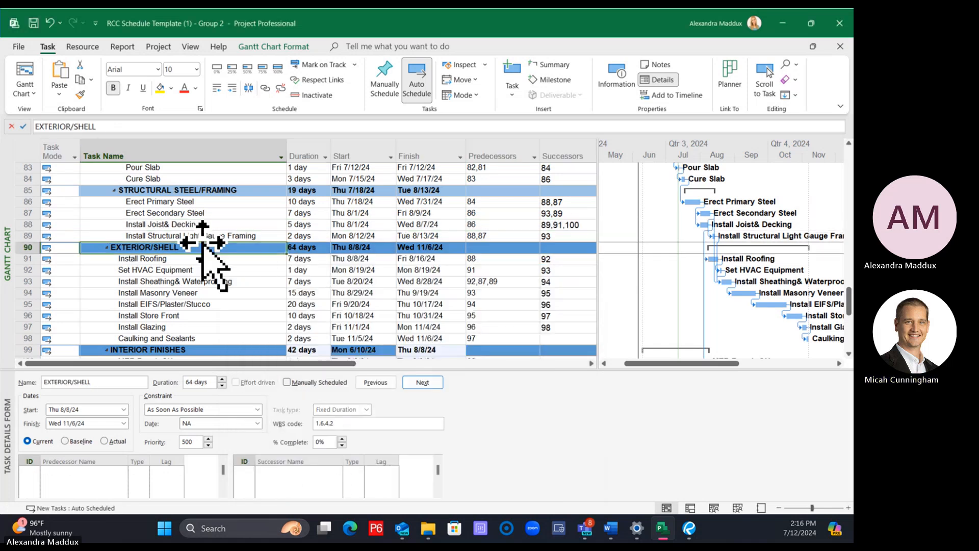
{"action": "left_click", "coordinate": [204, 213]}
{"action": "left_click", "coordinate": [237, 223]}
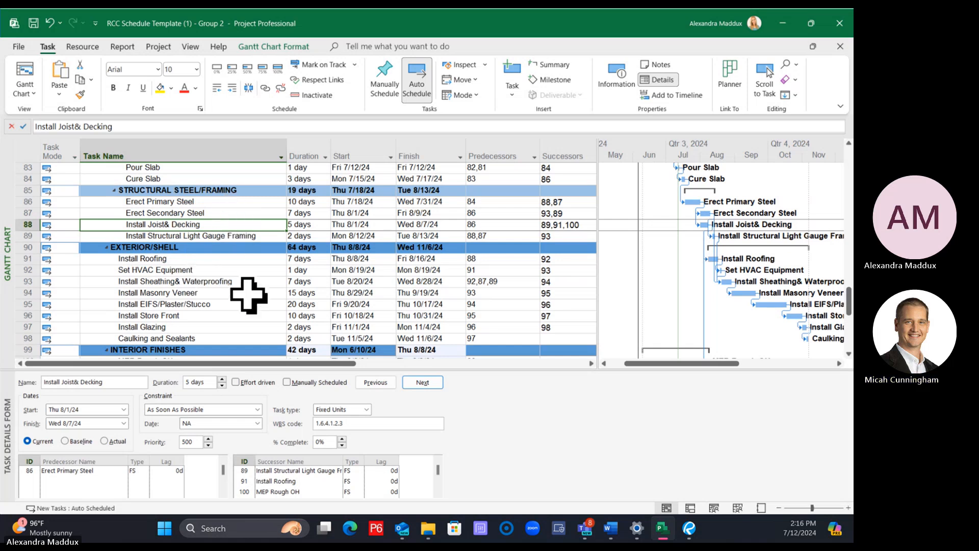
{"action": "left_click", "coordinate": [214, 250]}
{"action": "left_click", "coordinate": [200, 224]}
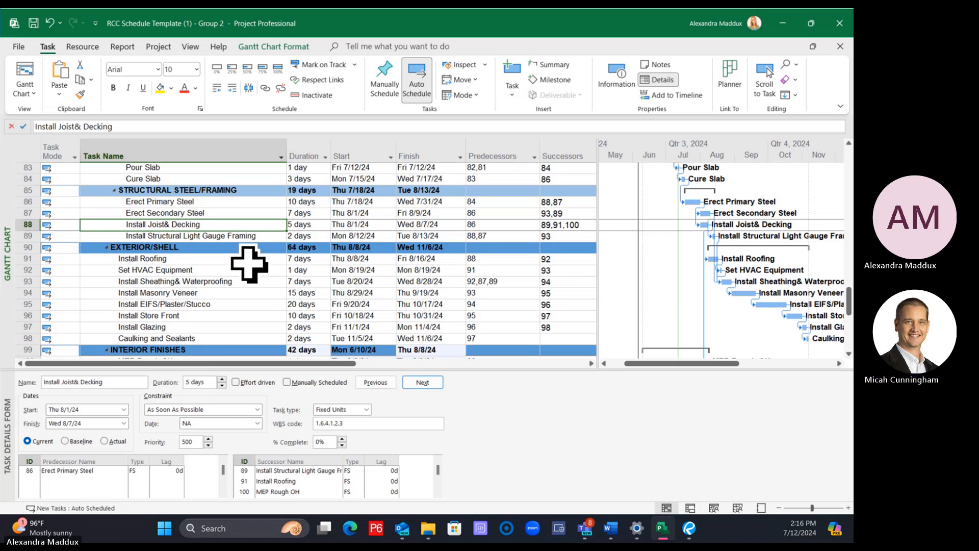
{"action": "scroll", "coordinate": [249, 264], "scroll_direction": "down", "scroll_amount": 1}
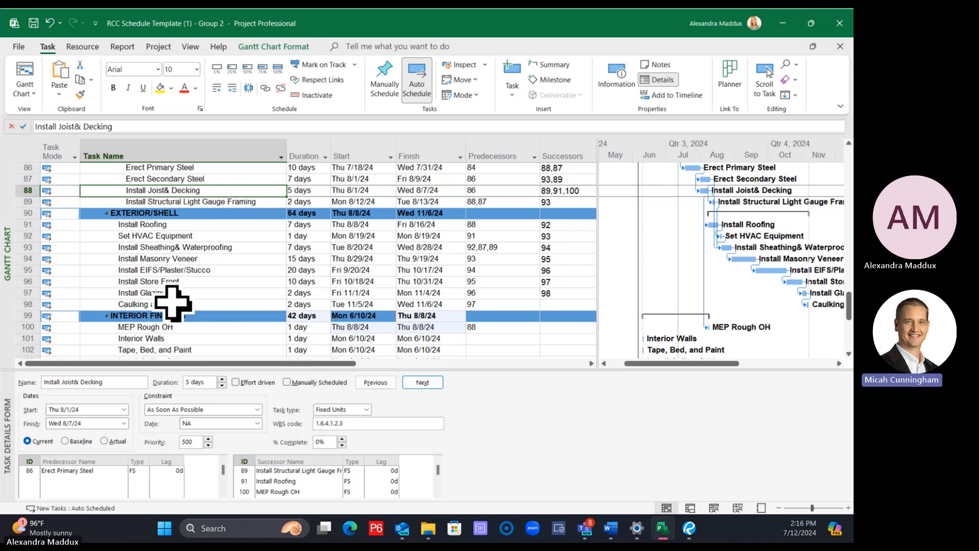
{"action": "left_click", "coordinate": [200, 327]}
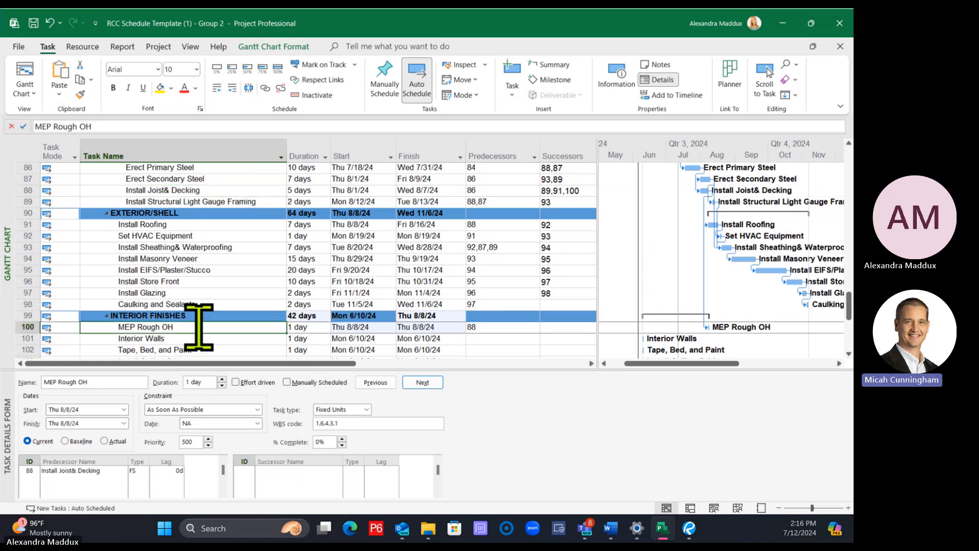
Change Install Roofing's predecessor link to Install Joist& Decking to start-to-start (SS) with a 4-day lag
{"action": "left_click", "coordinate": [198, 226]}
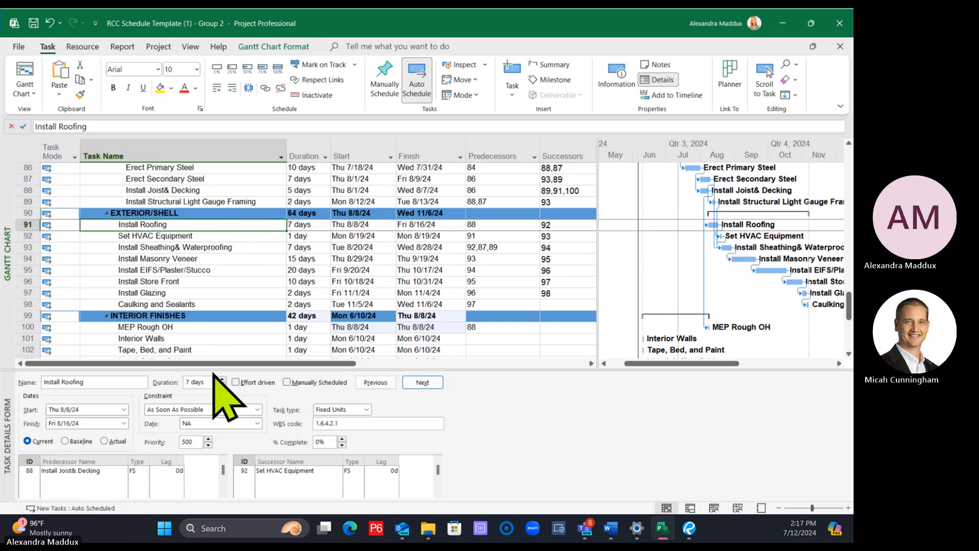
{"action": "left_click_drag", "start_coordinate": [207, 371], "coordinate": [208, 312]}
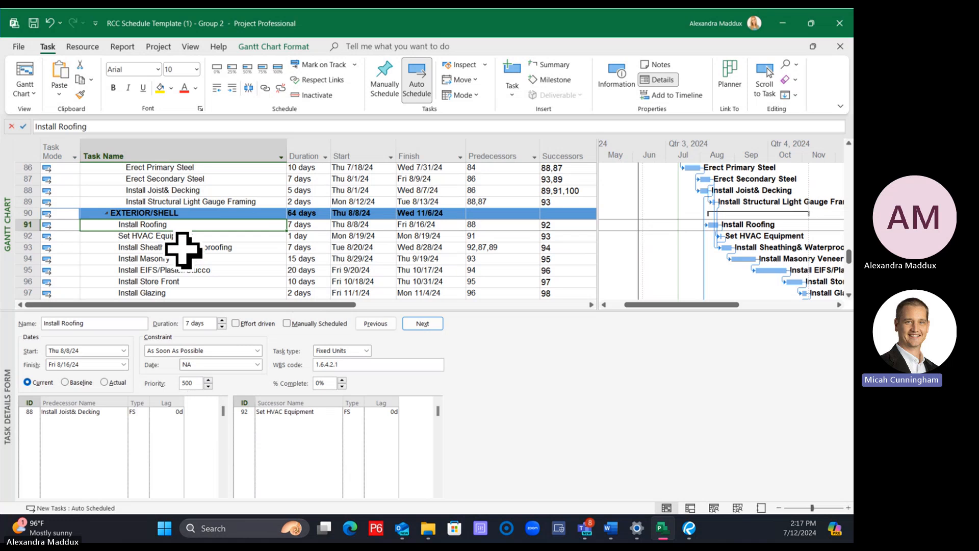
{"action": "left_click", "coordinate": [187, 190]}
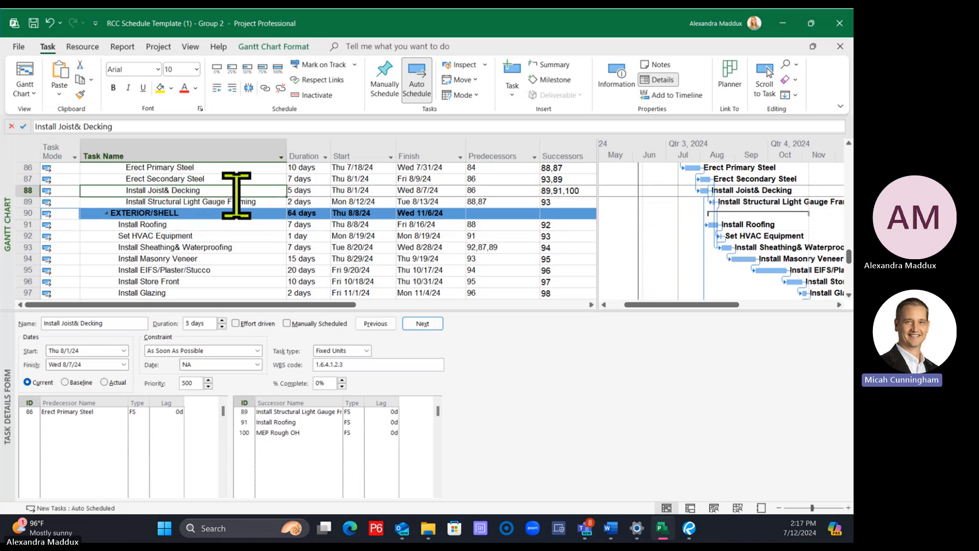
{"action": "left_click", "coordinate": [224, 223]}
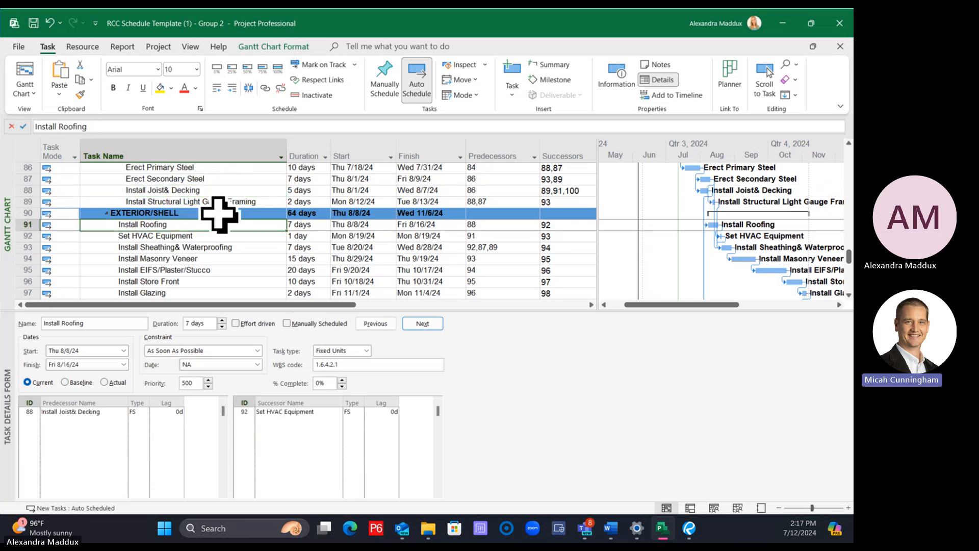
{"action": "left_click", "coordinate": [134, 411]}
{"action": "left_click", "coordinate": [145, 411]}
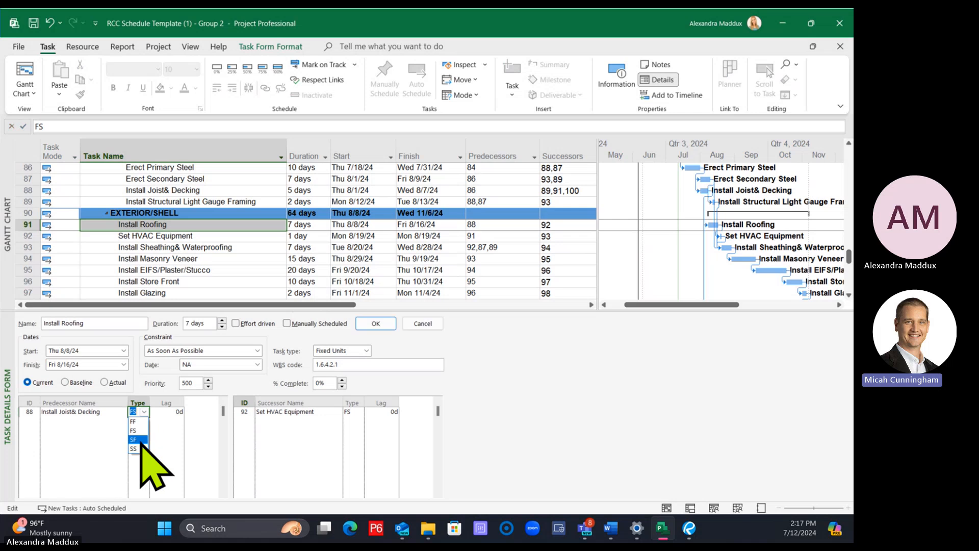
{"action": "left_click", "coordinate": [134, 448]}
{"action": "left_click", "coordinate": [161, 412]}
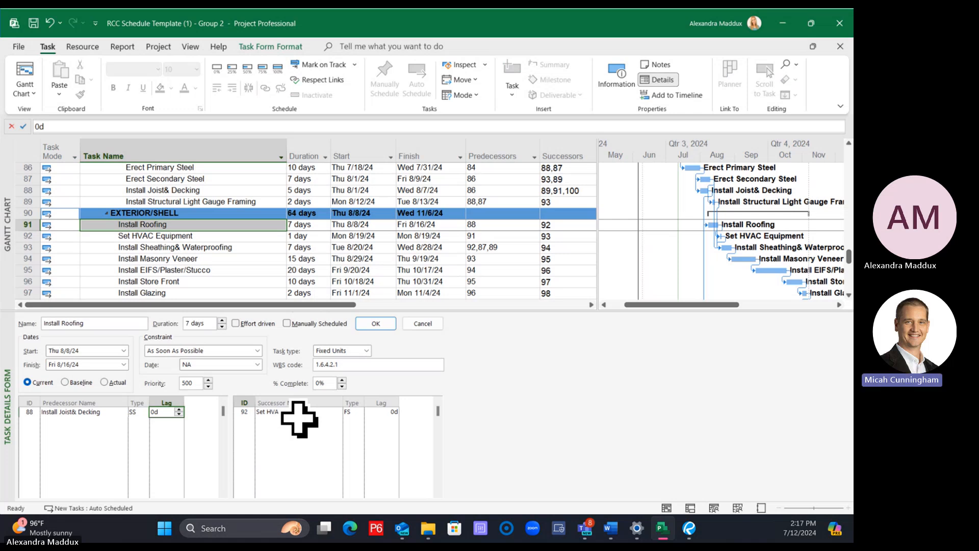
{"action": "type", "text": "4"}
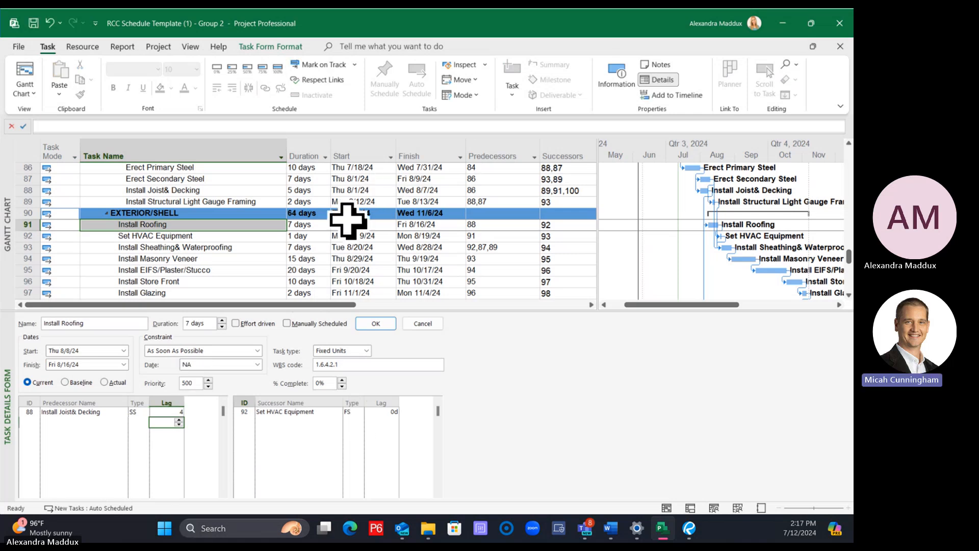
{"action": "key", "text": "Return"}
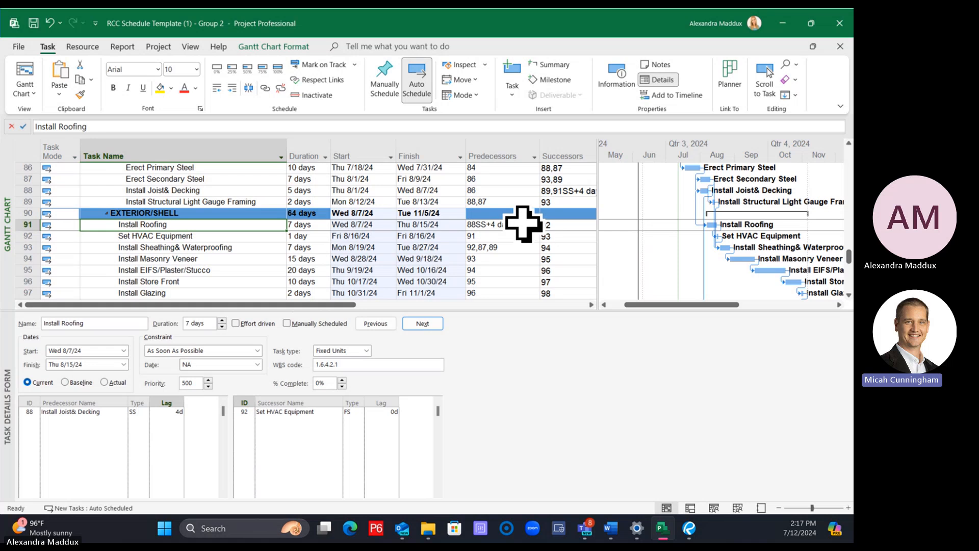
Change MEP Rough OH's predecessor link to Install Joist& Decking to start-to-start (SS) with a 4-day lag
{"action": "scroll", "coordinate": [397, 227], "scroll_direction": "down", "scroll_amount": 2}
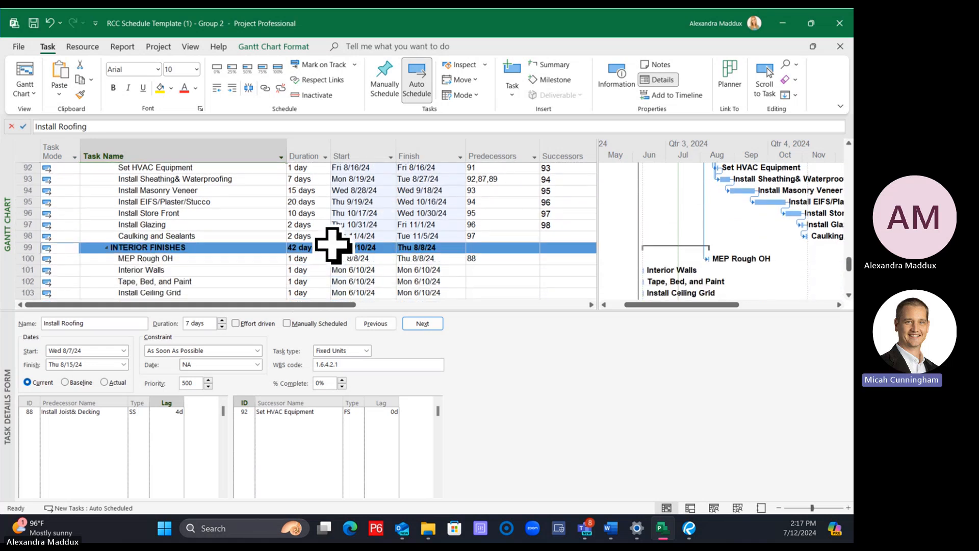
{"action": "left_click", "coordinate": [225, 259]}
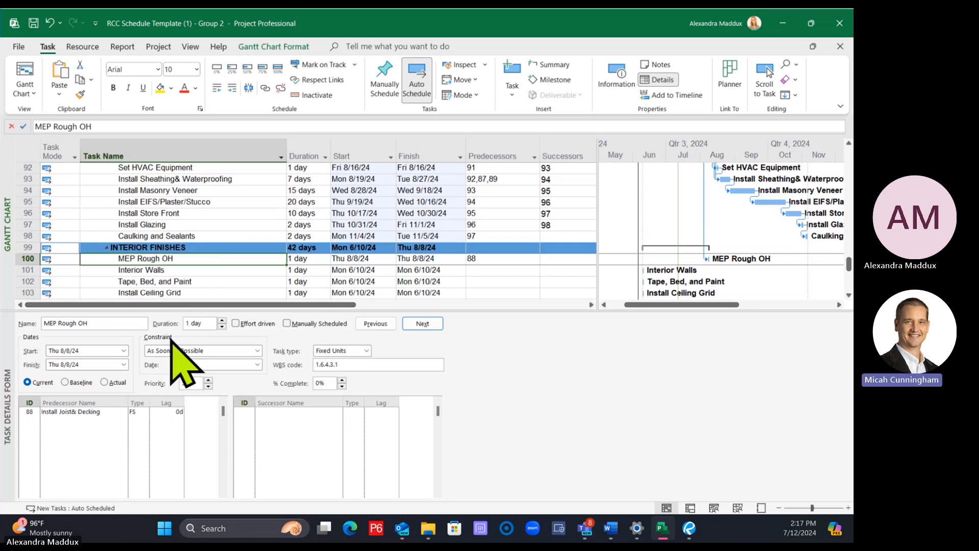
{"action": "left_click", "coordinate": [137, 412]}
{"action": "left_click", "coordinate": [143, 413]}
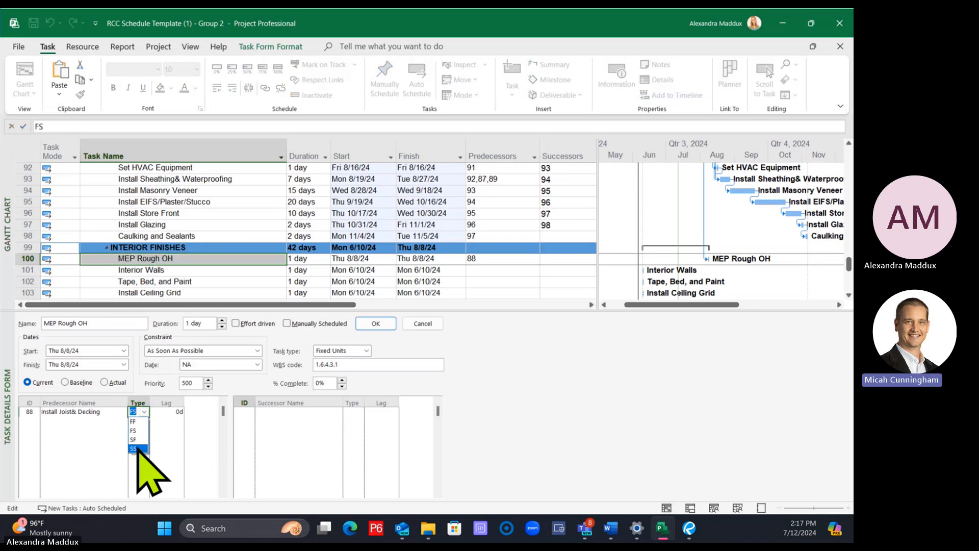
{"action": "left_click", "coordinate": [136, 449]}
{"action": "left_click", "coordinate": [164, 412]}
{"action": "type", "text": "4"}
{"action": "key", "text": "Return"}
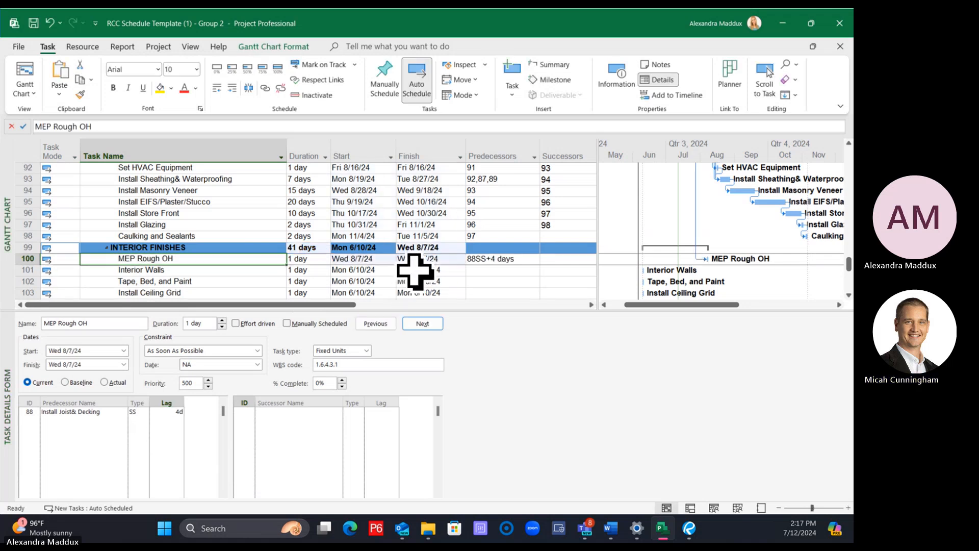
{"action": "left_click_drag", "start_coordinate": [422, 308], "coordinate": [422, 372]}
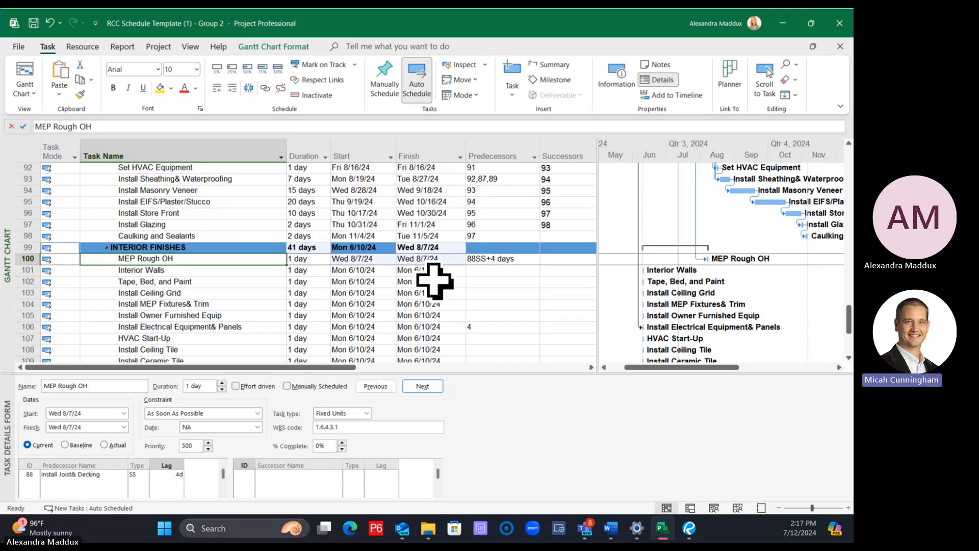
Link MEP Rough OH as the predecessor of Install Ceiling Grid in the Interior Finishes group
{"action": "scroll", "coordinate": [435, 281], "scroll_direction": "up", "scroll_amount": 1}
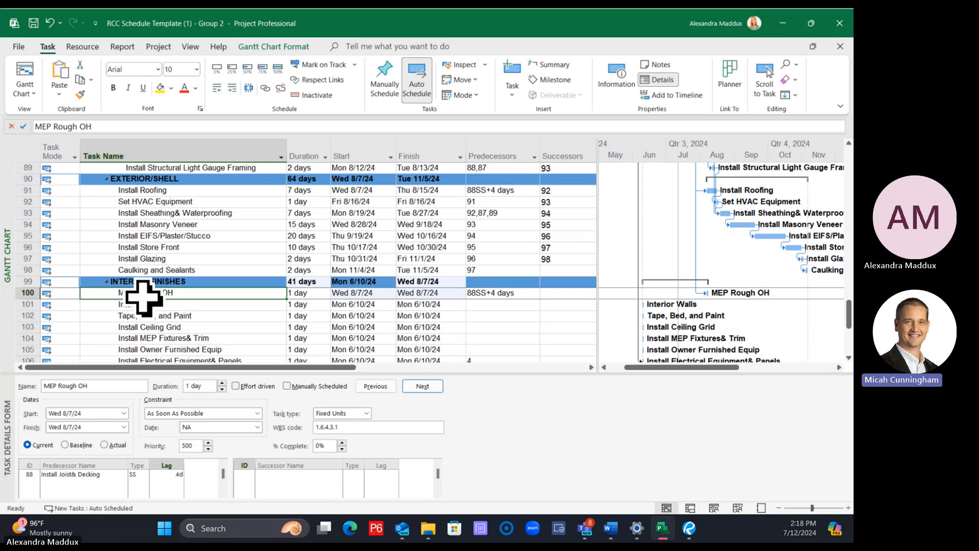
{"action": "left_click", "coordinate": [159, 306]}
{"action": "left_click", "coordinate": [169, 295]}
{"action": "scroll", "coordinate": [183, 304], "scroll_direction": "down", "scroll_amount": 1}
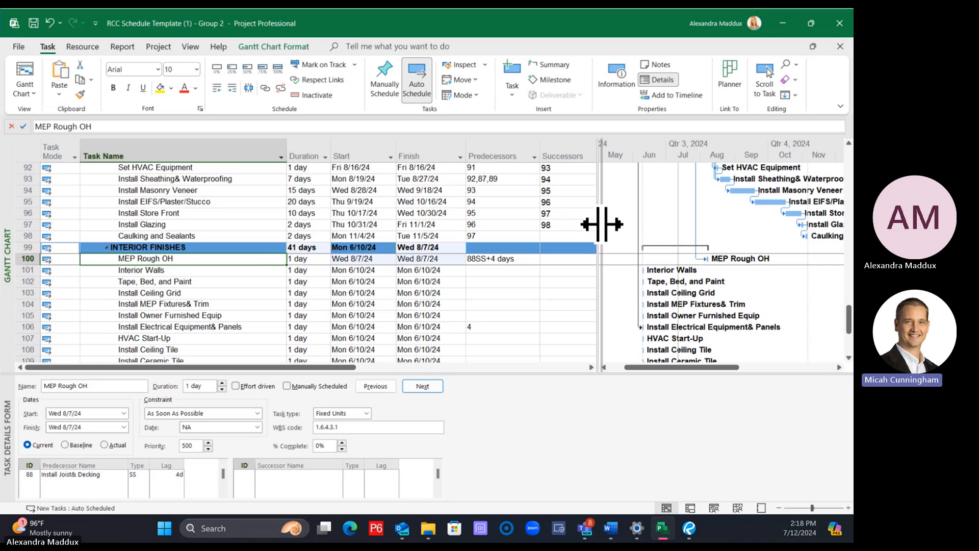
{"action": "left_click_drag", "start_coordinate": [599, 223], "coordinate": [634, 243]}
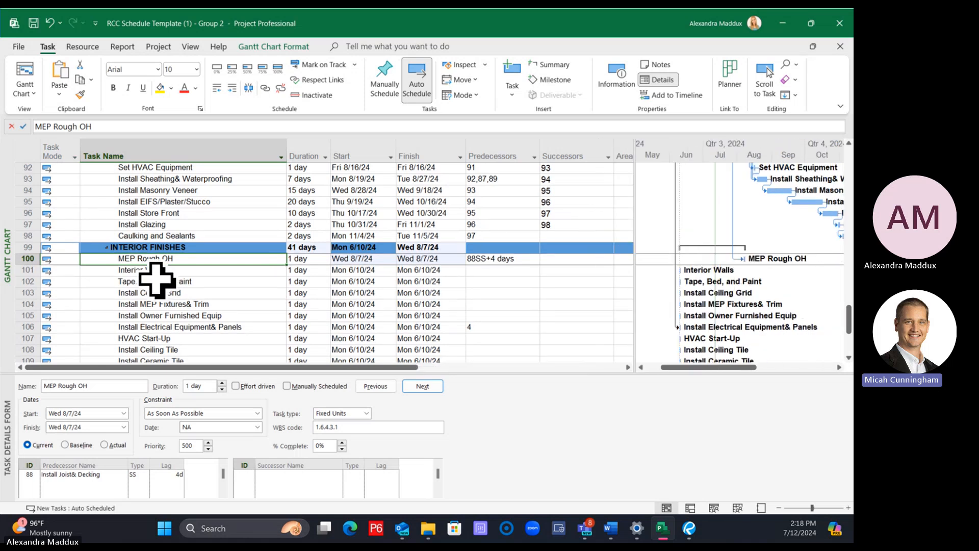
{"action": "left_click", "coordinate": [179, 270]}
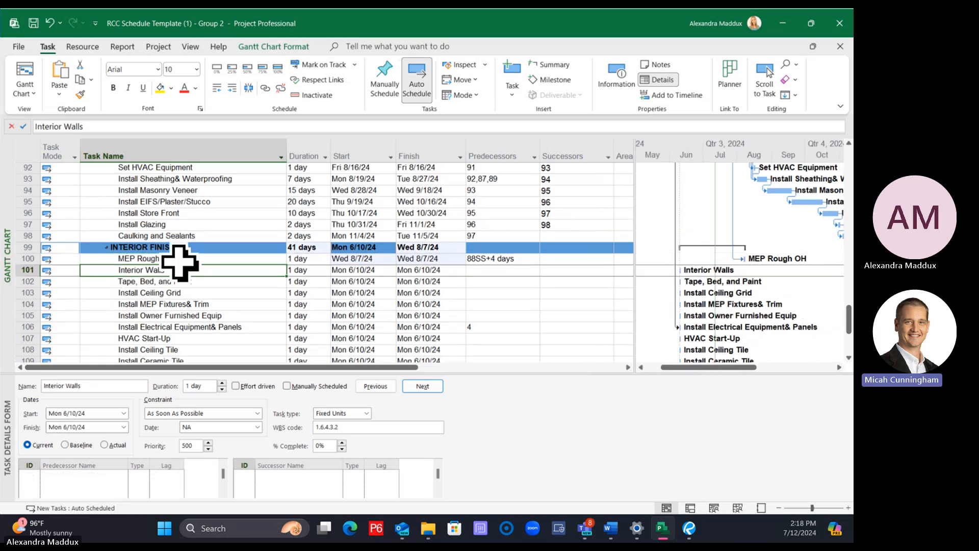
{"action": "left_click", "coordinate": [178, 260]}
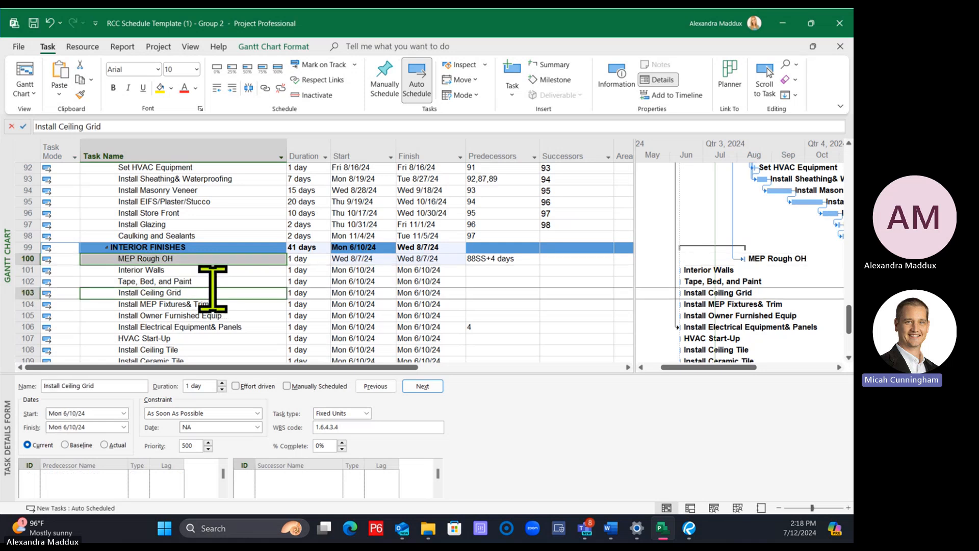
{"action": "left_click", "coordinate": [264, 88]}
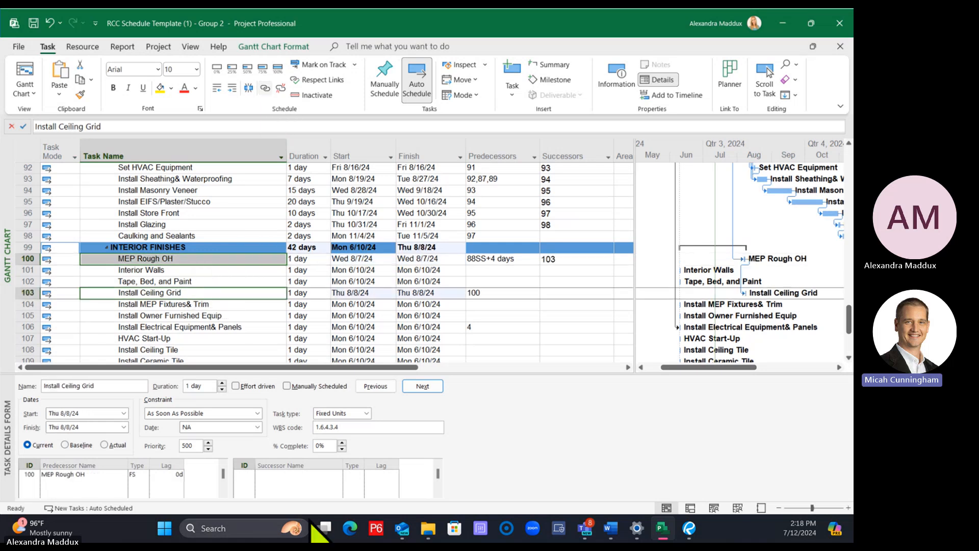
Insert a new task above MEP Rough OH in the Interior Finishes group and name it Mechanical
{"action": "left_click", "coordinate": [251, 257]}
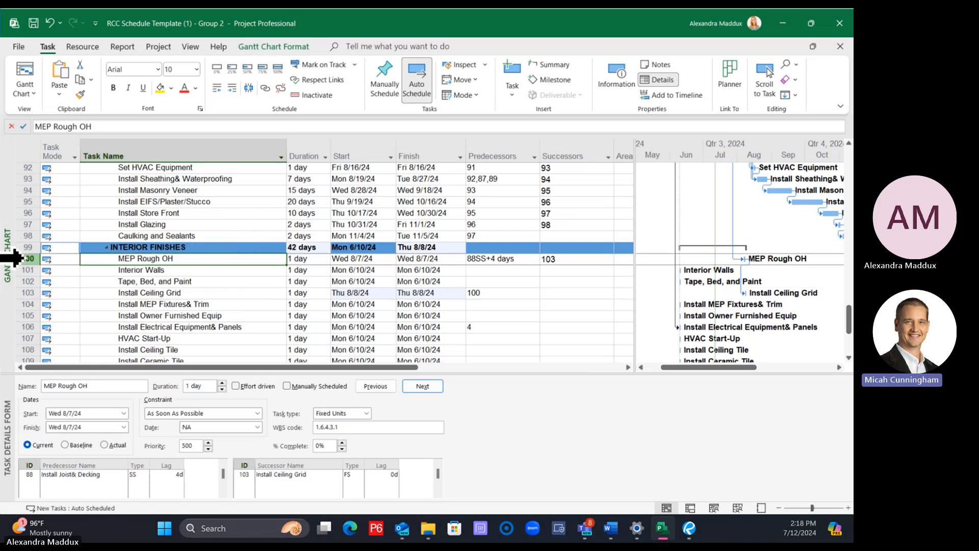
{"action": "right_click", "coordinate": [15, 258]}
{"action": "key", "text": "Escape"}
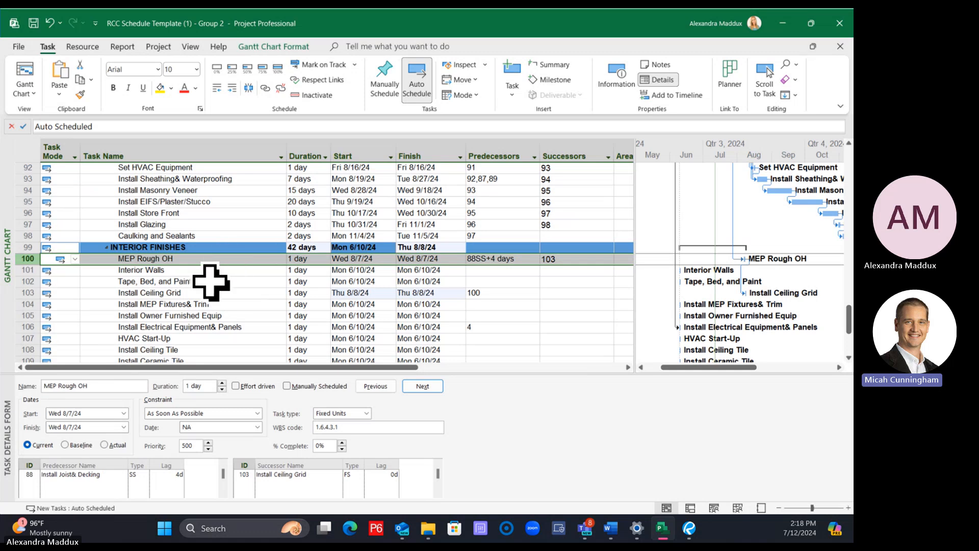
{"action": "left_click", "coordinate": [11, 261]}
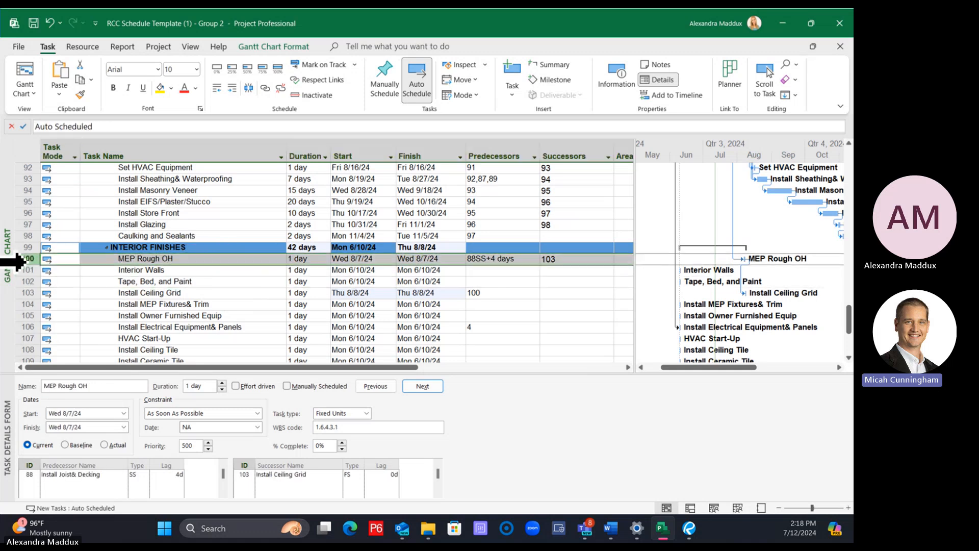
{"action": "right_click", "coordinate": [29, 261]}
{"action": "left_click", "coordinate": [61, 324]}
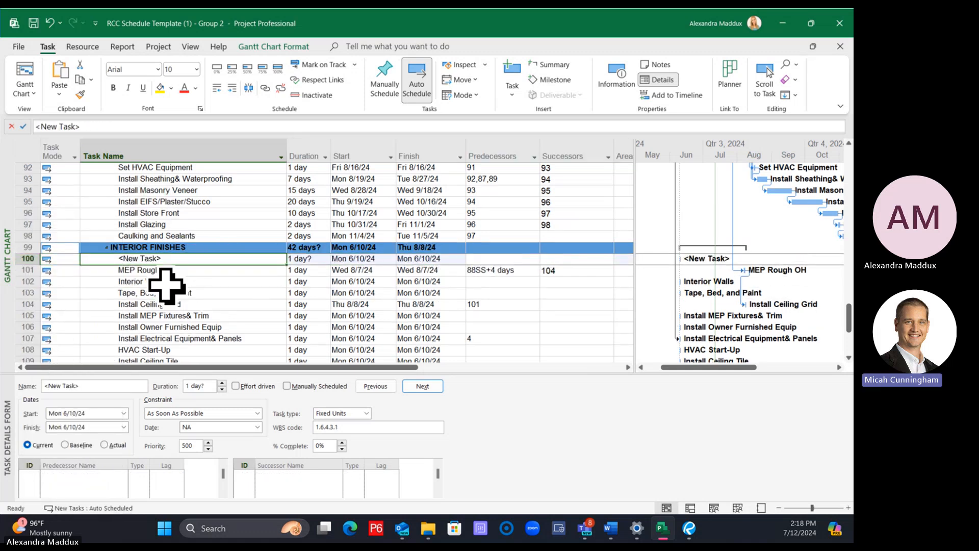
{"action": "left_click", "coordinate": [164, 270]}
{"action": "left_click", "coordinate": [164, 260]}
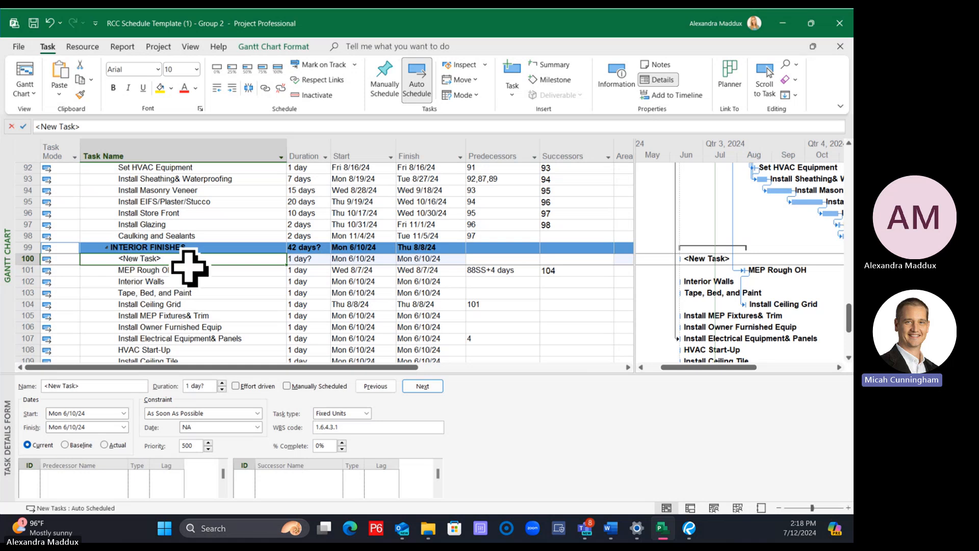
{"action": "type", "text": "Mechanical"}
{"action": "key", "text": "Return"}
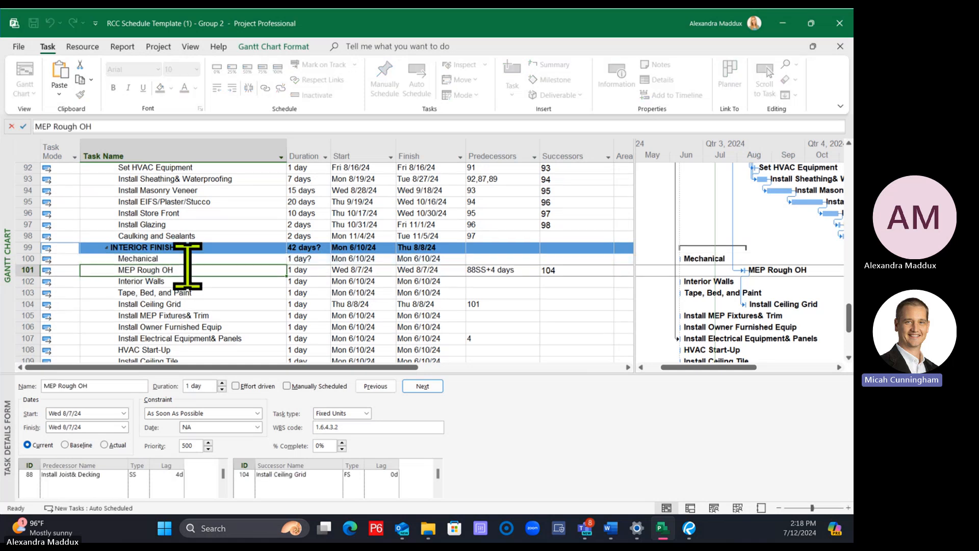
Insert a new task above Mechanical in the Interior Finishes group and name it Plumbing OH Rough
{"action": "right_click", "coordinate": [34, 257]}
{"action": "left_click", "coordinate": [77, 325]}
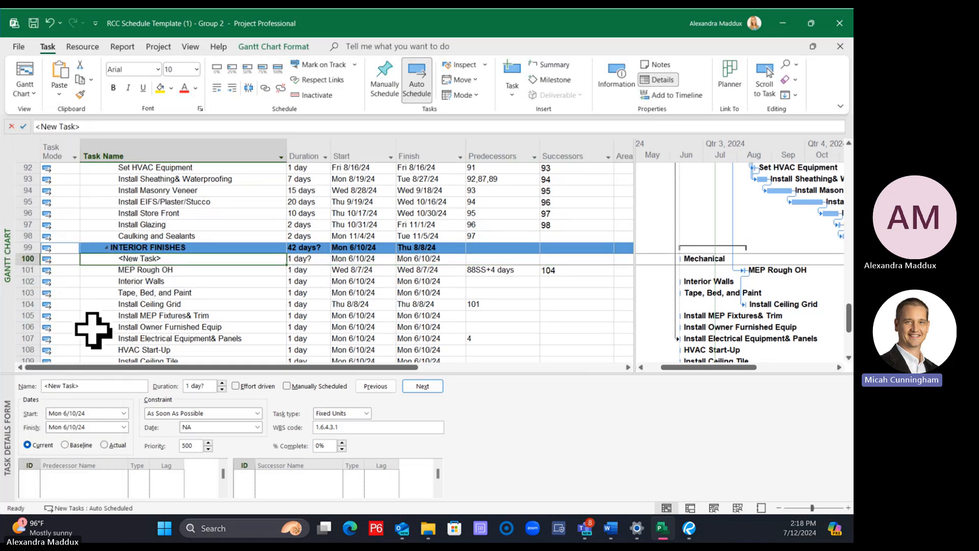
{"action": "type", "text": "Plumbing OH"}
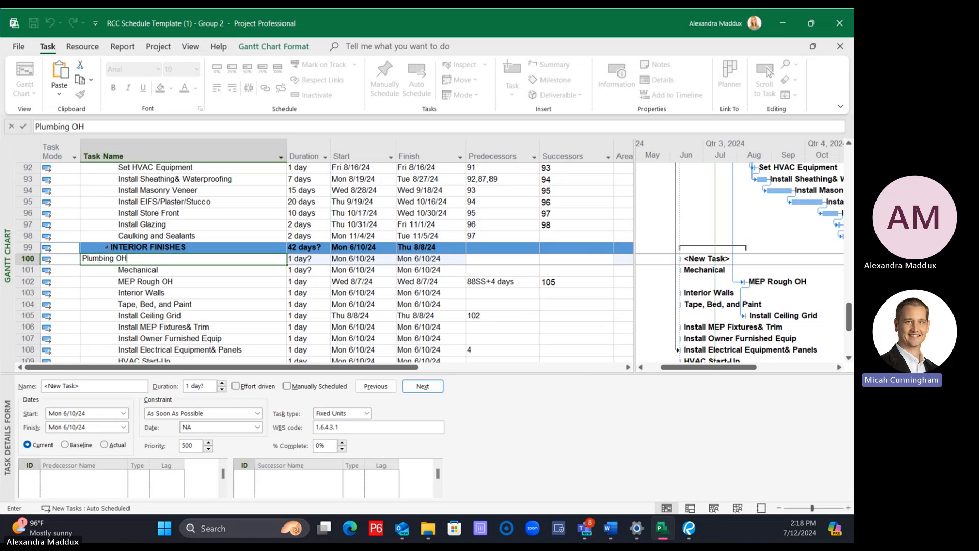
{"action": "type", "text": " Rough"}
{"action": "key", "text": "Return"}
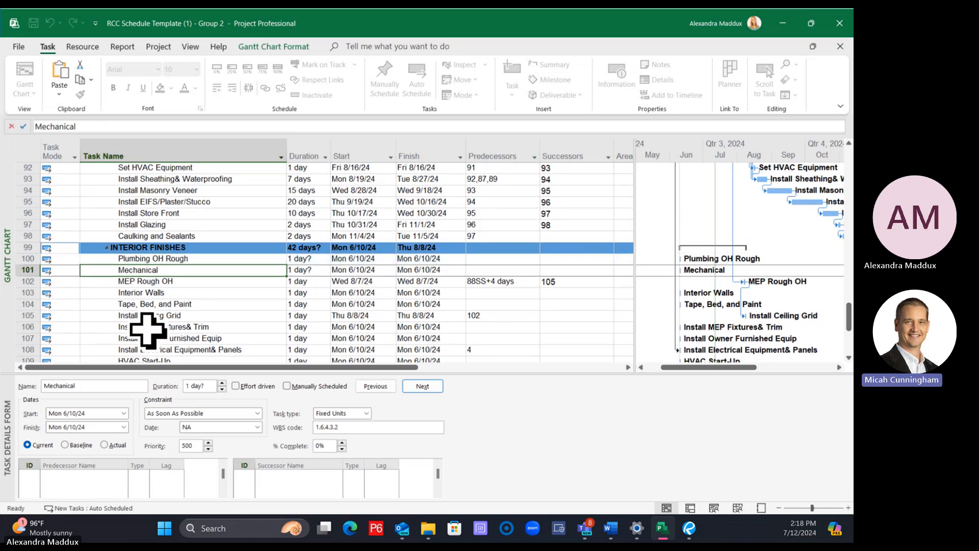
{"action": "left_click", "coordinate": [507, 269]}
{"action": "left_click", "coordinate": [566, 269]}
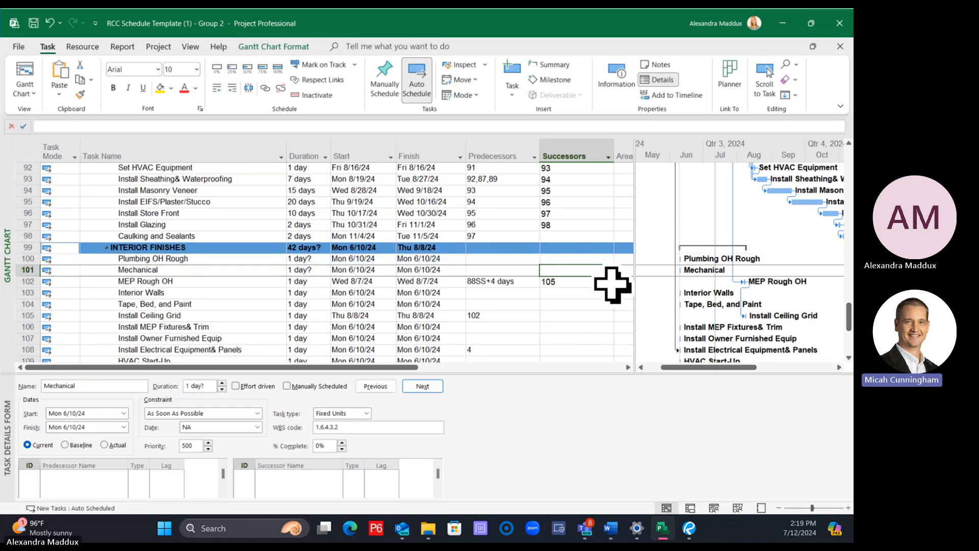
Copy the MEP Rough OH task and paste it twice above the original in the Interior Finishes group
{"action": "left_click", "coordinate": [23, 281]}
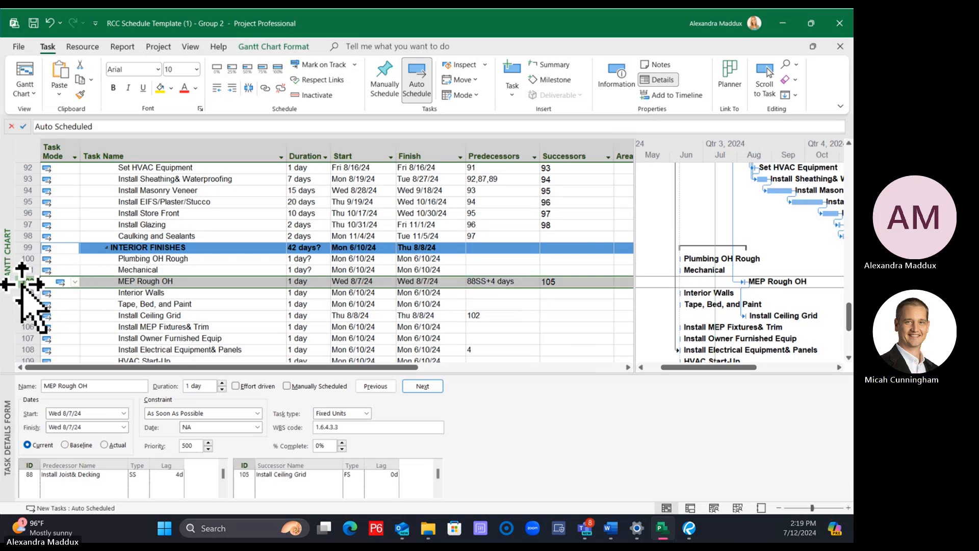
{"action": "right_click", "coordinate": [21, 282]}
{"action": "left_click", "coordinate": [69, 251]}
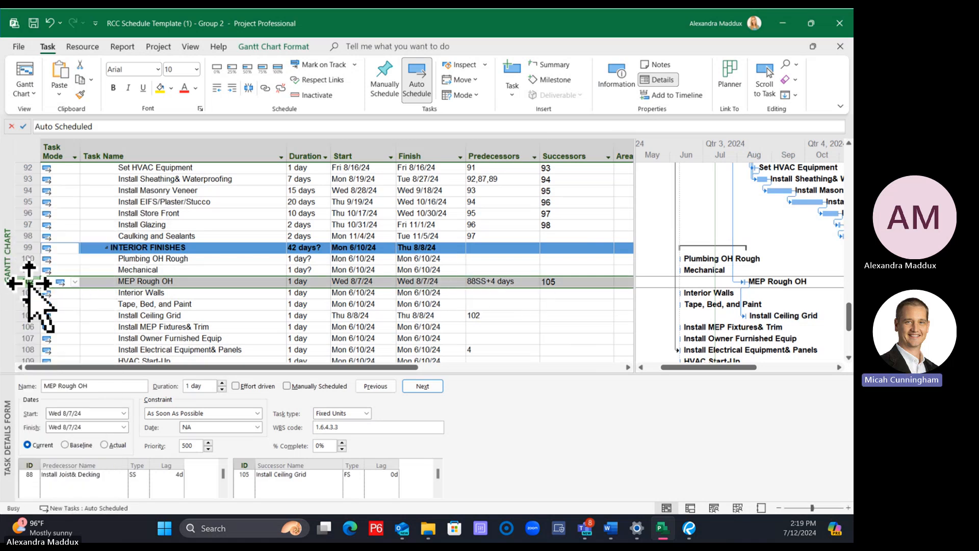
{"action": "right_click", "coordinate": [25, 281]}
{"action": "left_click", "coordinate": [67, 270]}
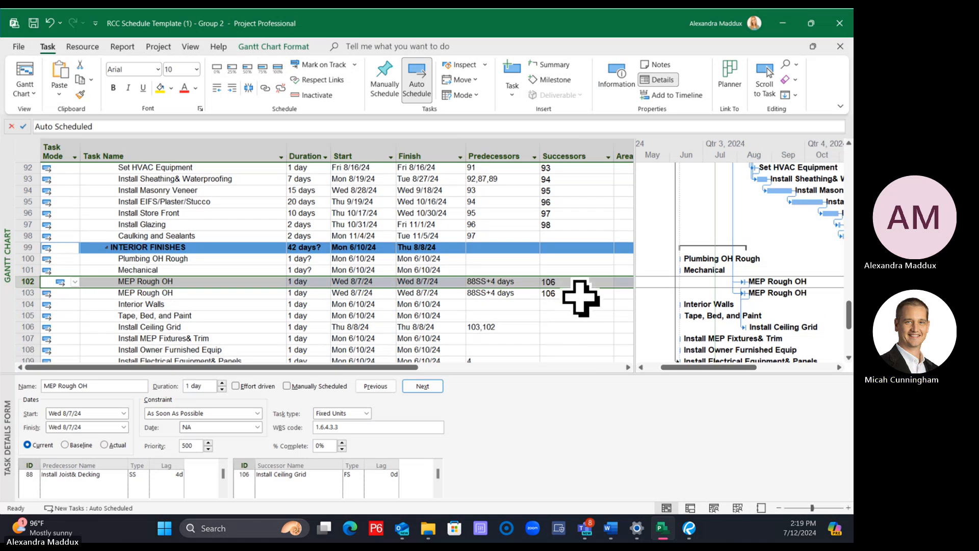
{"action": "left_click", "coordinate": [247, 315]}
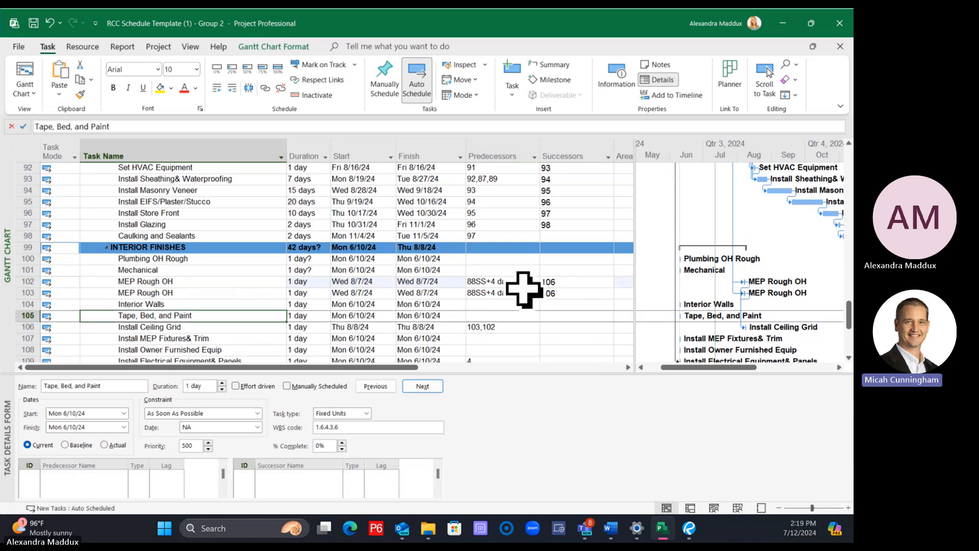
{"action": "right_click", "coordinate": [19, 284]}
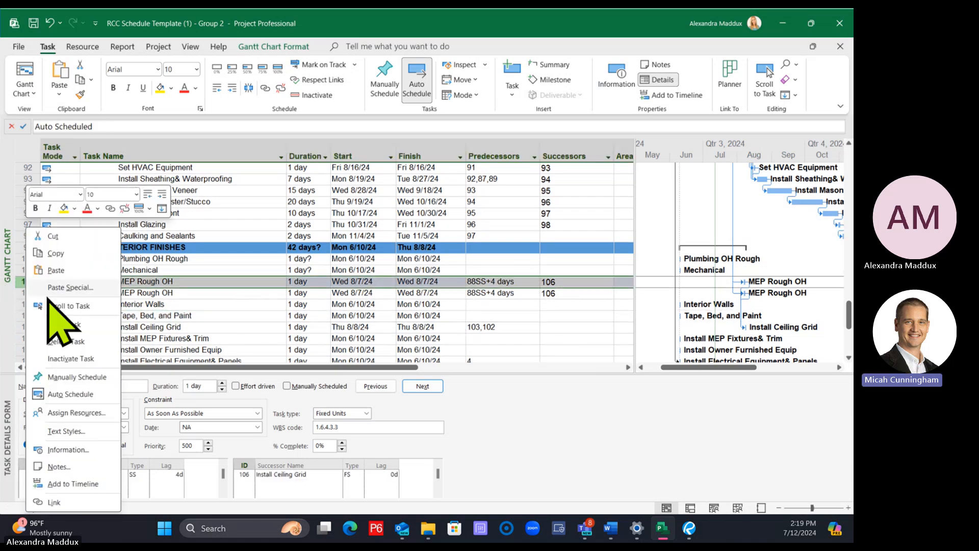
{"action": "left_click", "coordinate": [85, 275]}
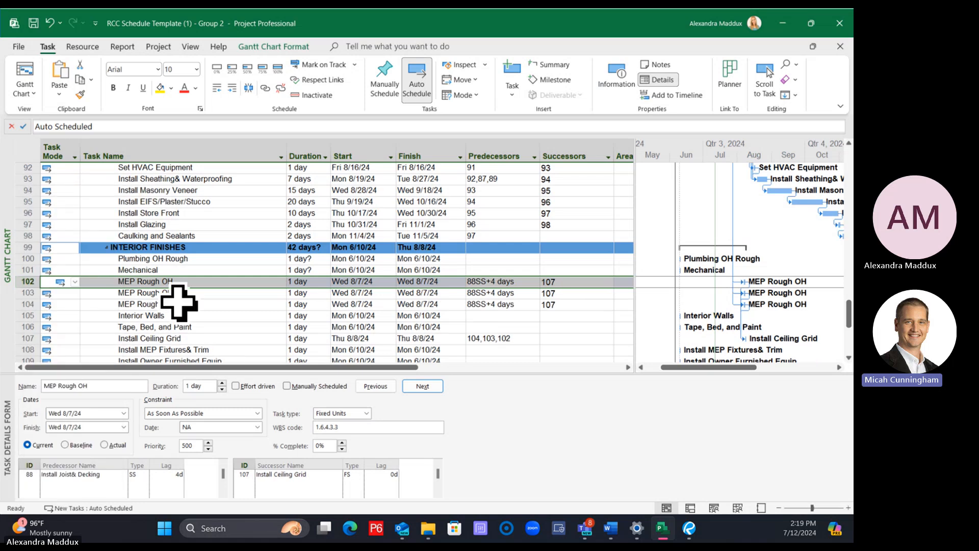
Rename the first of the three MEP Rough OH tasks as Mechanical Rough OH
{"action": "double_click", "coordinate": [50, 126]}
{"action": "type", "text": "Mechanic"}
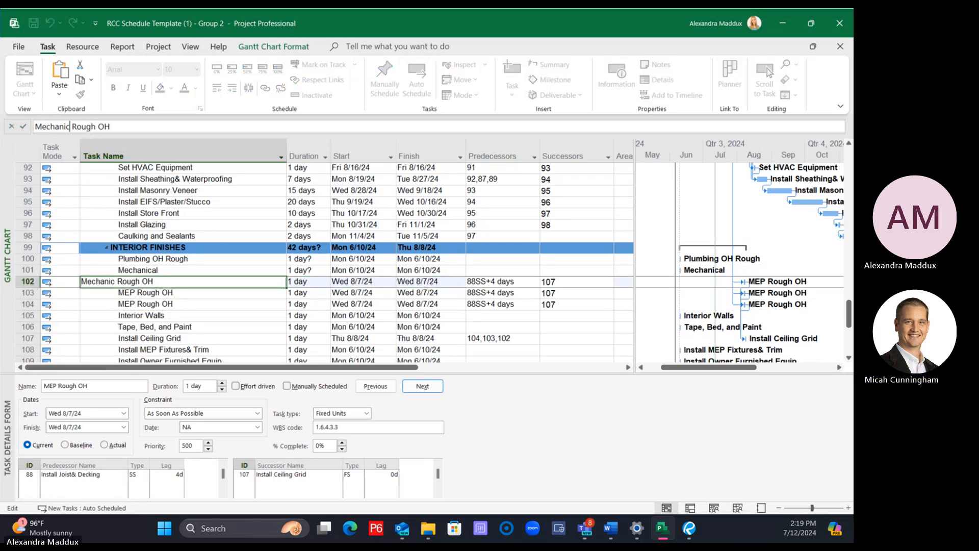
{"action": "type", "text": "al"}
{"action": "key", "text": "Return"}
Rename the two remaining MEP Rough OH tasks as Electrical Rough OH and Plumbing Rough OH
{"action": "double_click", "coordinate": [43, 126]}
{"action": "type", "text": "E"}
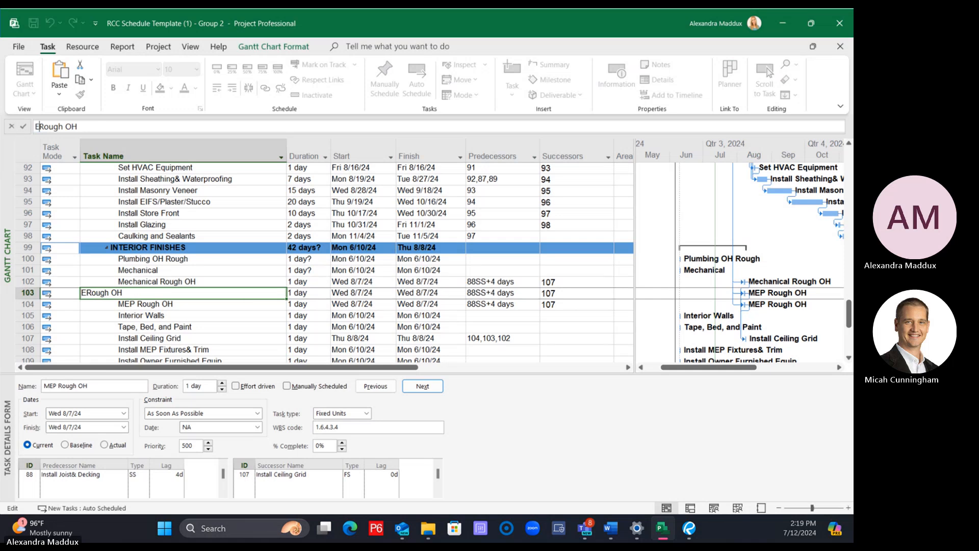
{"action": "type", "text": "lectrical"}
{"action": "key", "text": "Return"}
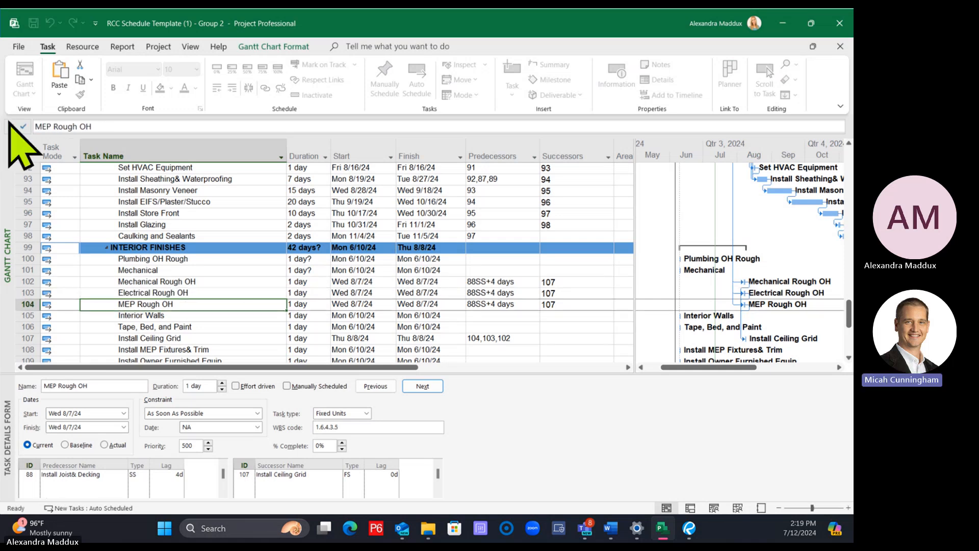
{"action": "double_click", "coordinate": [51, 126]}
{"action": "type", "text": "Plumb"}
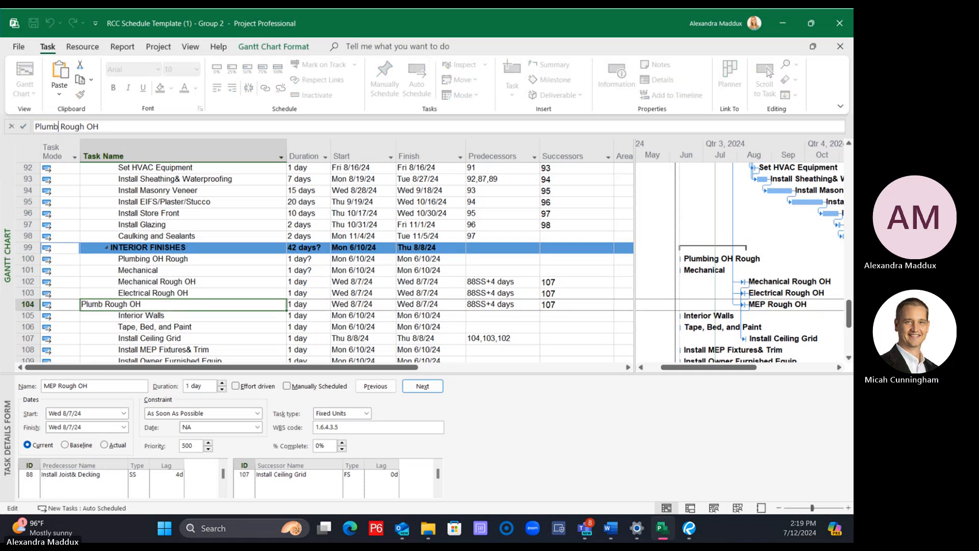
{"action": "type", "text": "ing"}
{"action": "key", "text": "Return"}
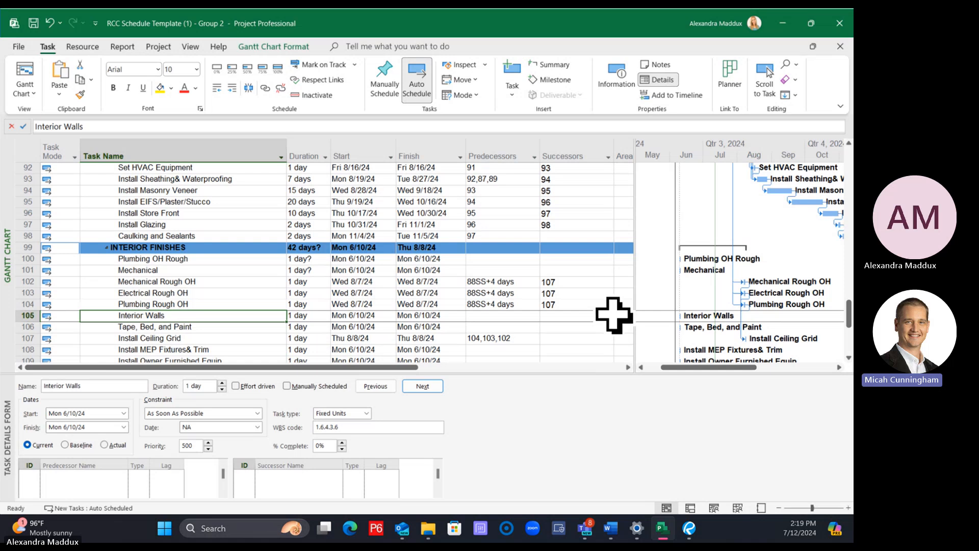
Try filling Mechanical Rough OH's predecessor 88SS+4 days up to the Mechanical and Plumbing OH Rough tasks, and undo the fill
{"action": "left_click", "coordinate": [199, 268]}
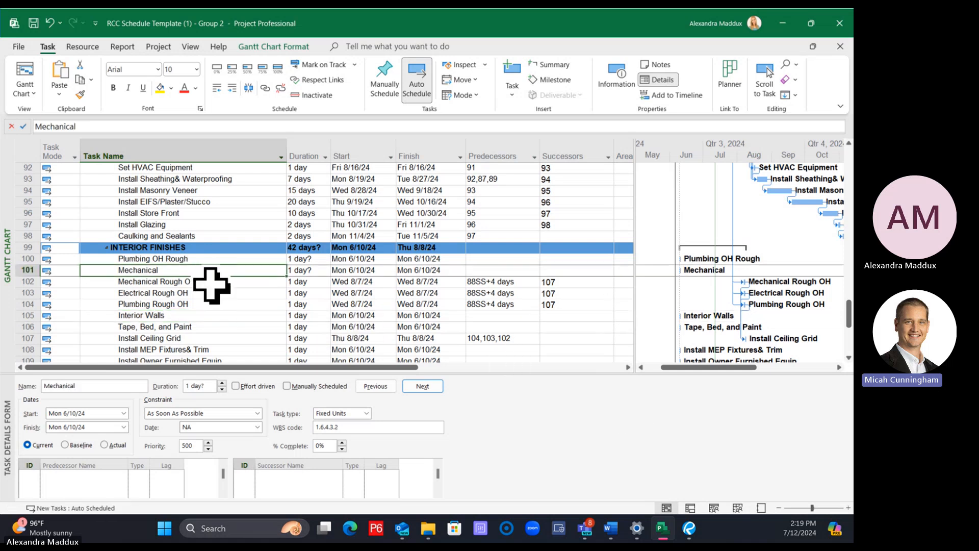
{"action": "left_click", "coordinate": [212, 285]}
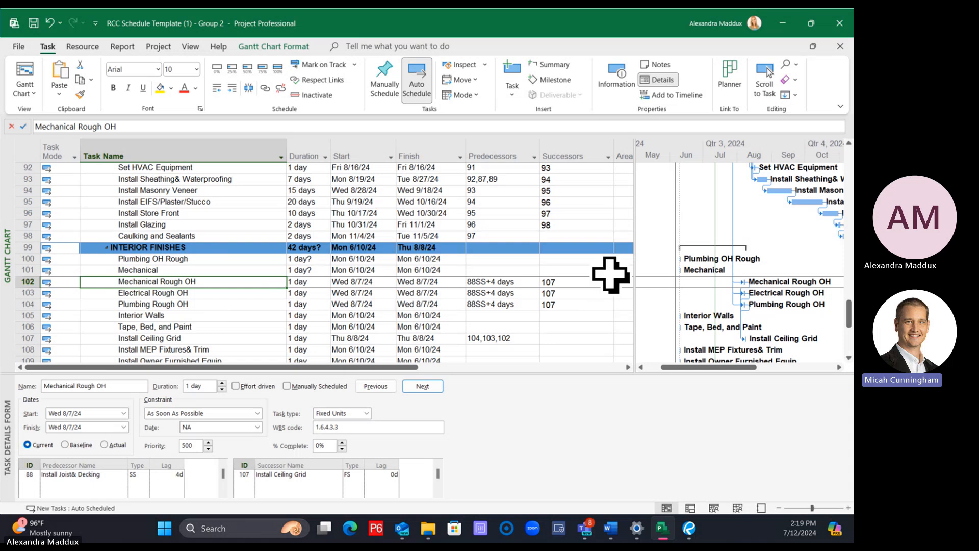
{"action": "left_click", "coordinate": [524, 283]}
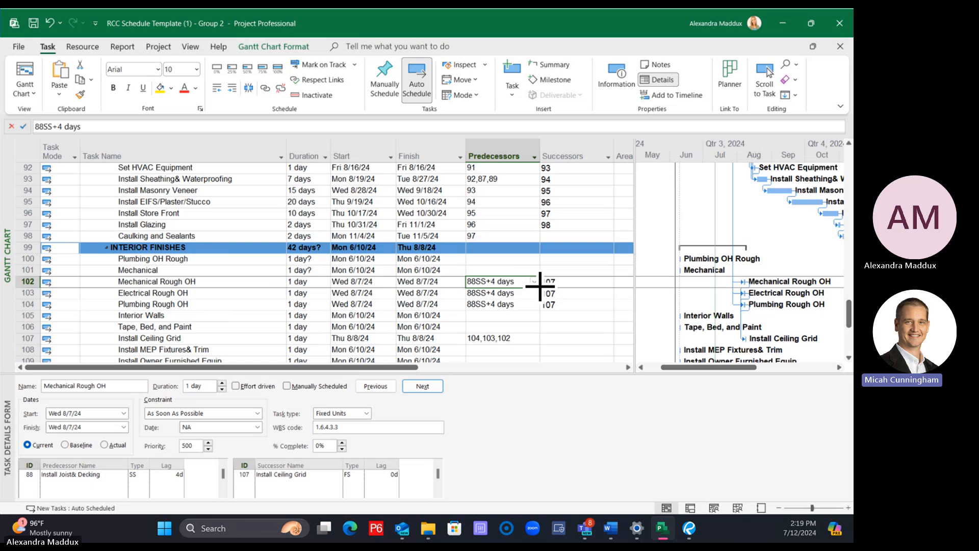
{"action": "left_click_drag", "start_coordinate": [540, 286], "coordinate": [536, 261]}
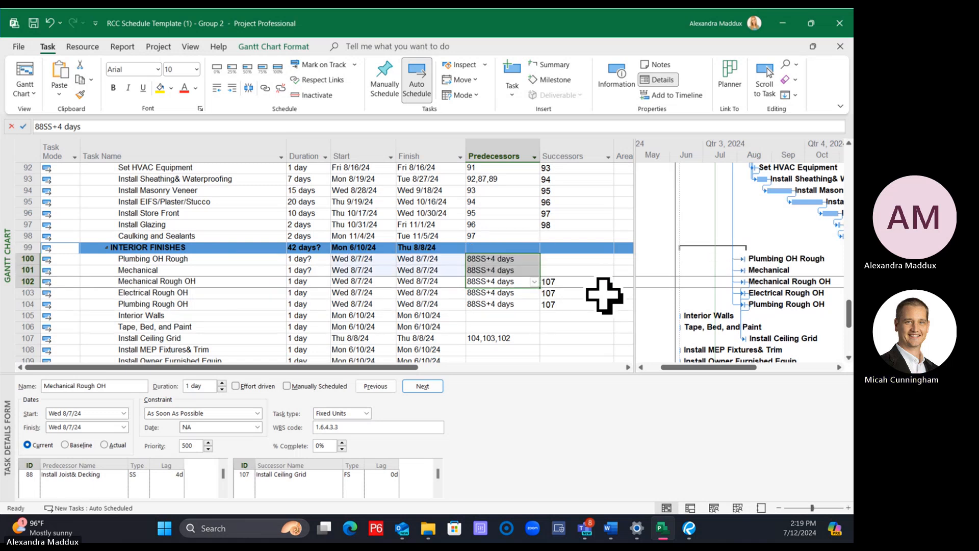
{"action": "key", "text": "ctrl+z"}
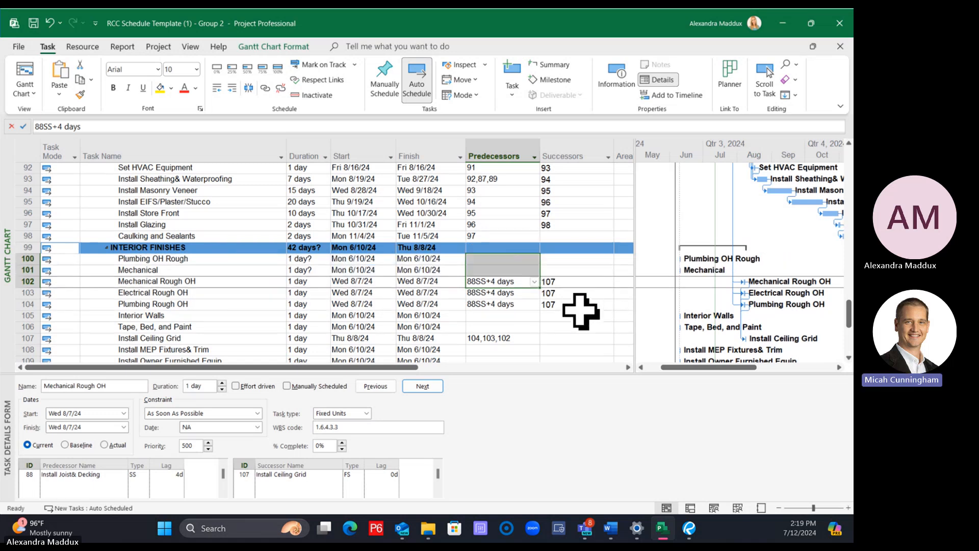
{"action": "left_click", "coordinate": [573, 304]}
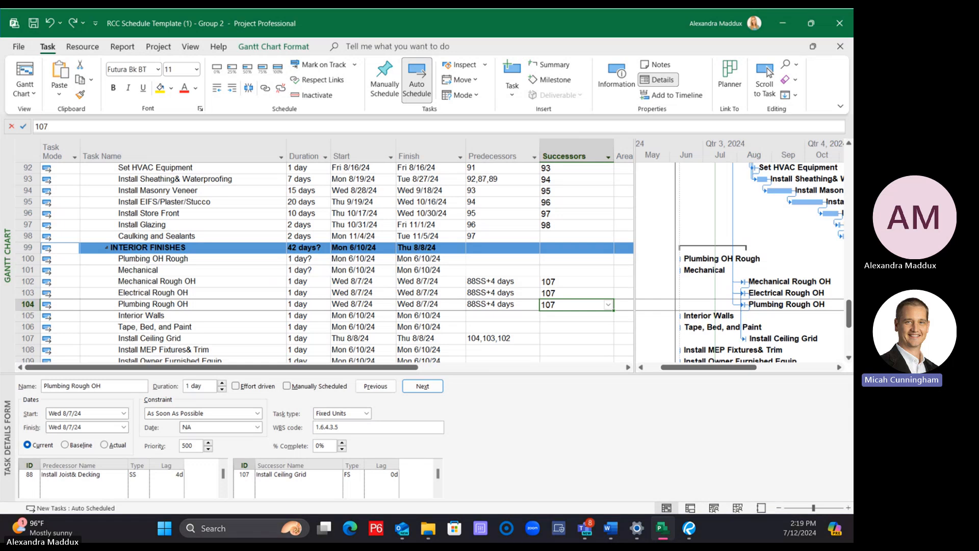
Delete the Electrical Rough OH and Plumbing Rough OH tasks below Mechanical Rough OH
{"action": "left_click", "coordinate": [202, 270]}
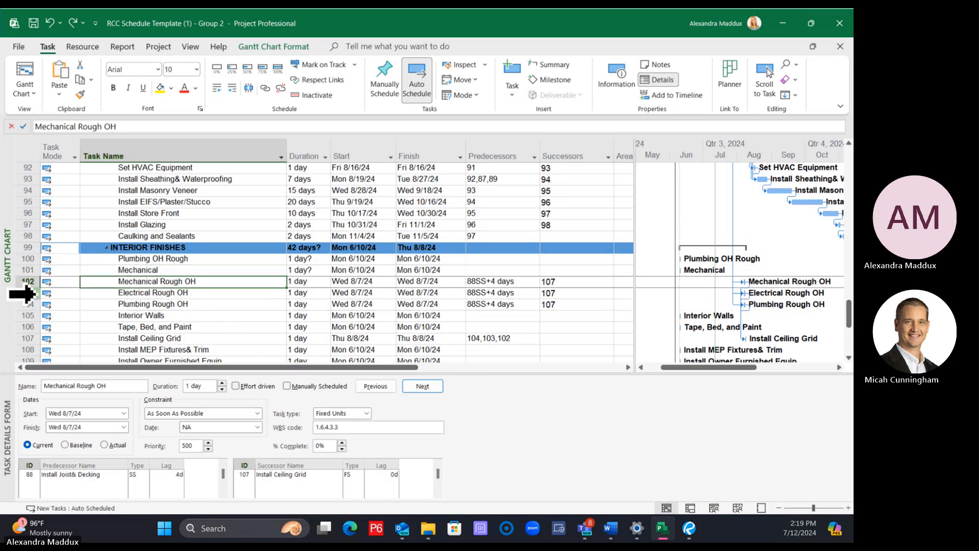
{"action": "left_click", "coordinate": [28, 294]}
{"action": "left_click", "coordinate": [17, 303], "text": "shift"}
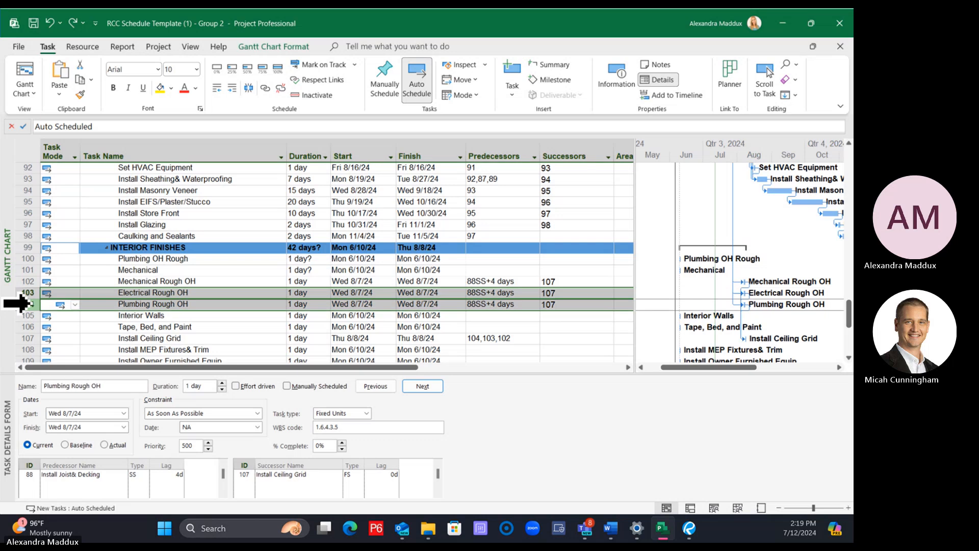
{"action": "right_click", "coordinate": [18, 304]}
{"action": "left_click", "coordinate": [80, 142]}
Rename the Mechanical task in the Interior Finishes group as Mechanical Rough OH
{"action": "left_click", "coordinate": [173, 272]}
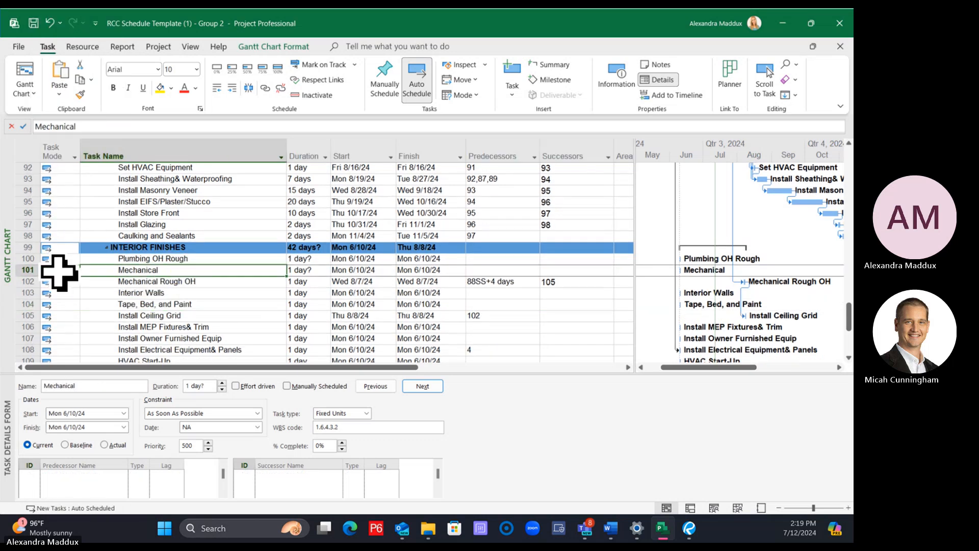
{"action": "left_click", "coordinate": [78, 126]}
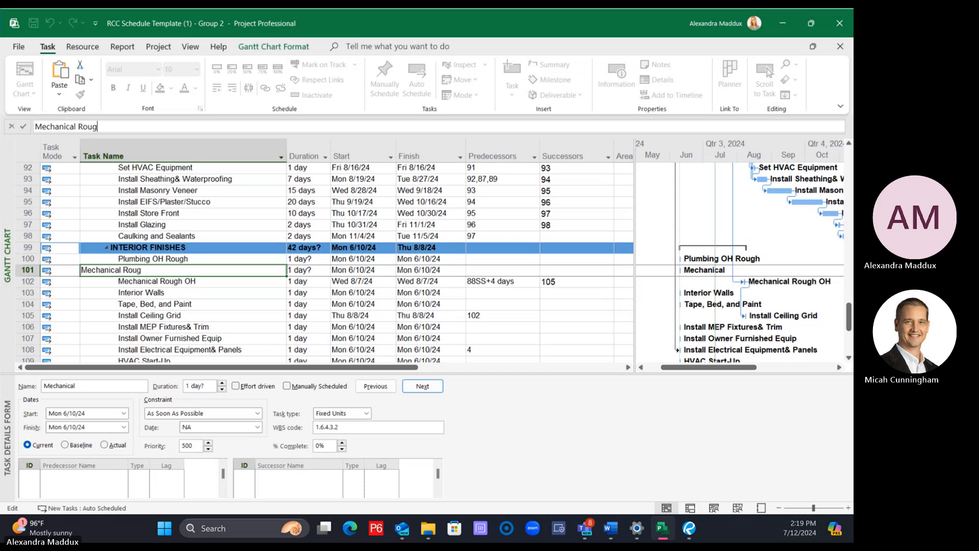
{"action": "key", "text": "Return"}
Rename the Plumbing OH Rough task as Plumbing Rough OH
{"action": "key", "text": "Up"}
{"action": "key", "text": "Up"}
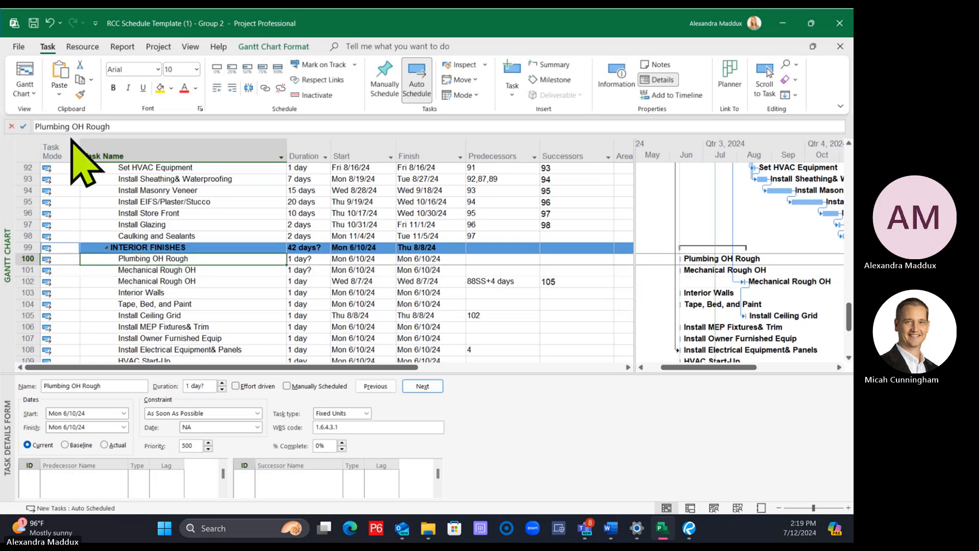
{"action": "left_click_drag", "start_coordinate": [73, 122], "coordinate": [409, 134]}
{"action": "type", "text": "Rough O"}
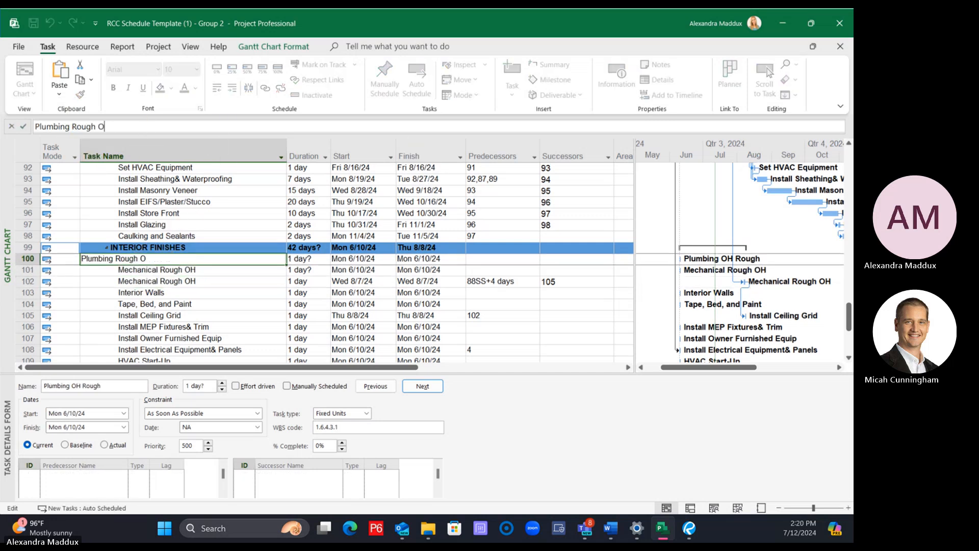
{"action": "type", "text": "H"}
{"action": "key", "text": "Return"}
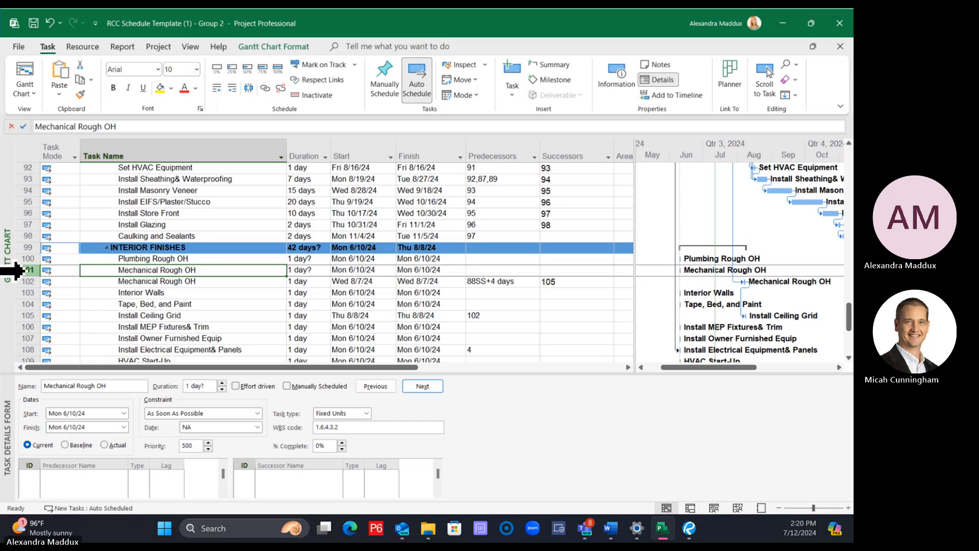
Insert a new task below Plumbing Rough OH and name it Electrical Rough OH
{"action": "right_click", "coordinate": [15, 270]}
{"action": "left_click", "coordinate": [77, 336]}
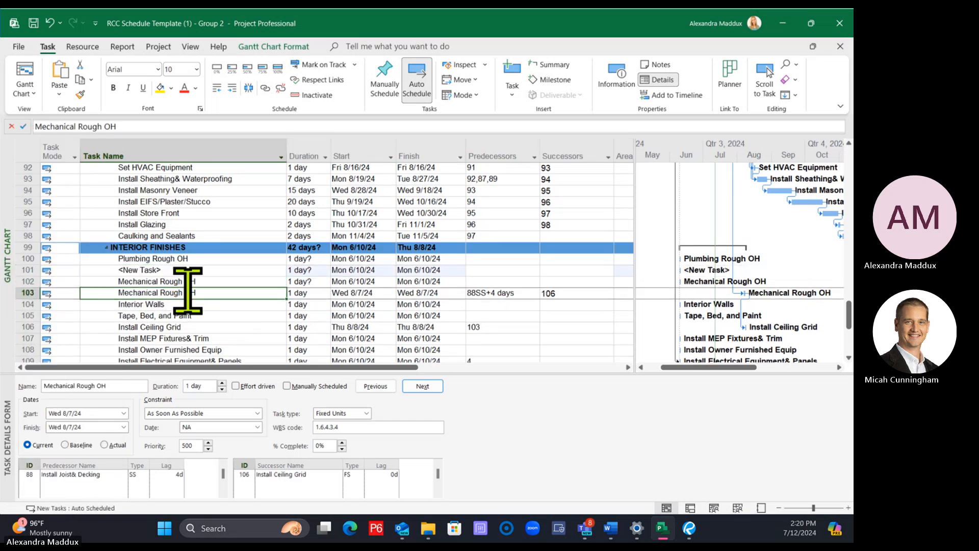
{"action": "left_click", "coordinate": [190, 271]}
{"action": "type", "text": "Electri"}
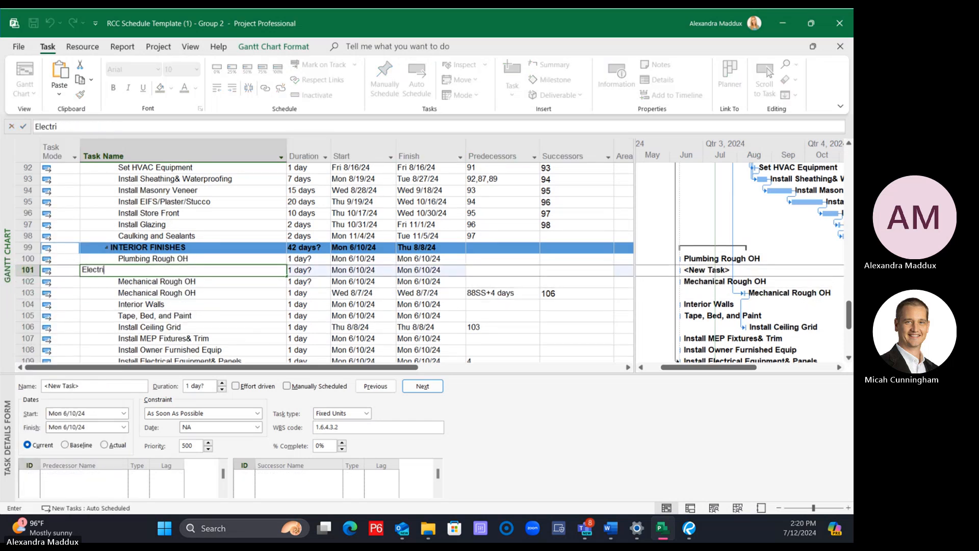
{"action": "type", "text": "cal Rough OH"}
{"action": "key", "text": "Return"}
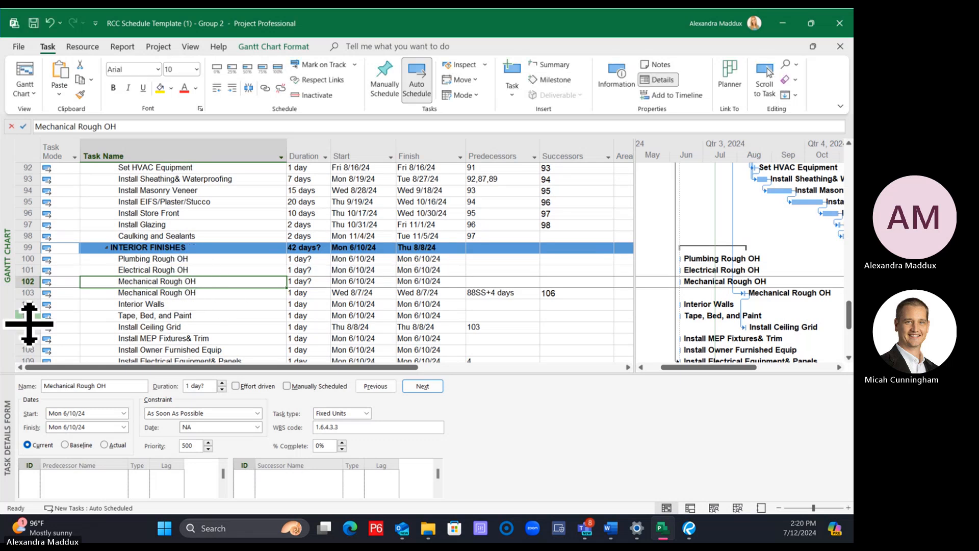
{"action": "left_click", "coordinate": [23, 281]}
{"action": "right_click", "coordinate": [26, 281]}
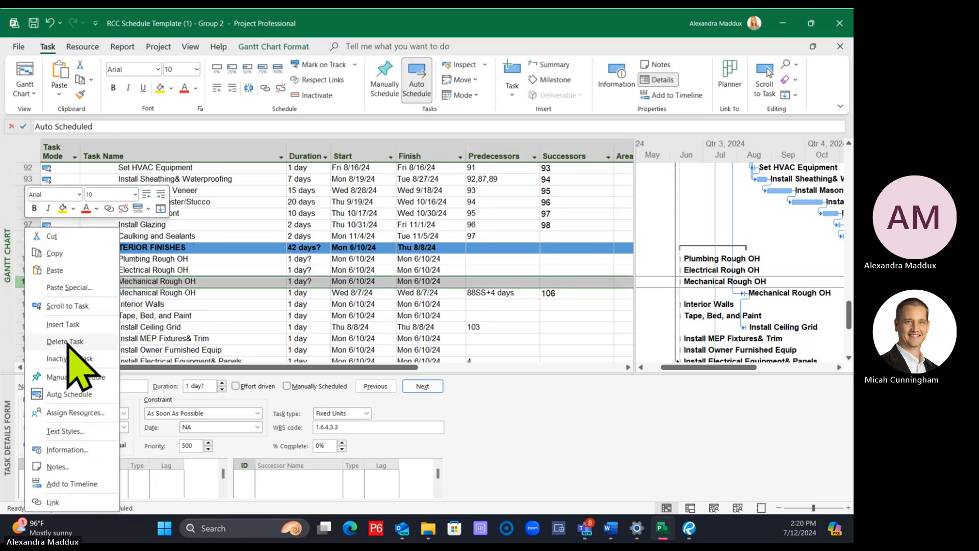
{"action": "key", "text": "Escape"}
Rename the unlinked Mechanical Rough OH task directly below Electrical Rough OH as Fire Sprinkler Rough OH
{"action": "left_click", "coordinate": [161, 281]}
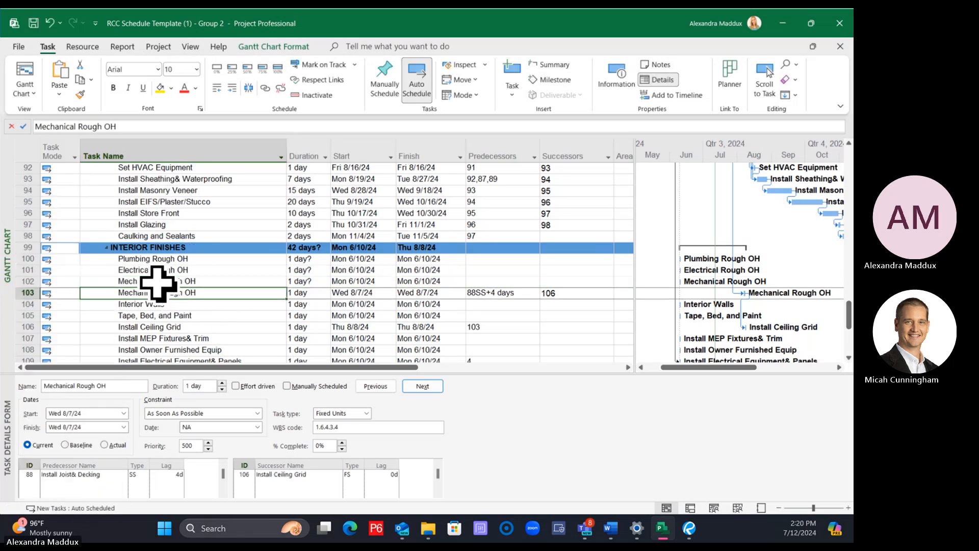
{"action": "double_click", "coordinate": [75, 126]}
{"action": "type", "text": "Fire Spri"}
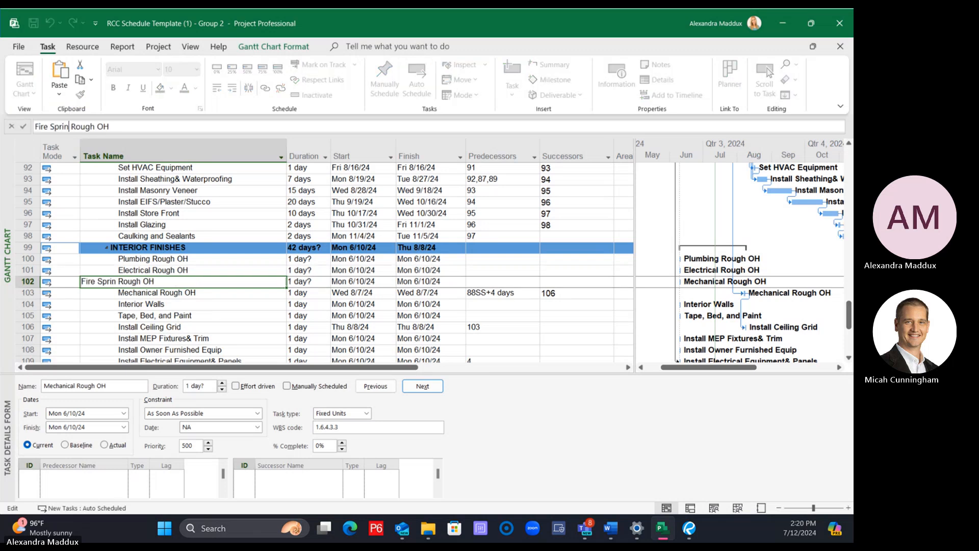
{"action": "type", "text": "nkler"}
{"action": "key", "text": "Return"}
{"action": "left_click", "coordinate": [209, 305]}
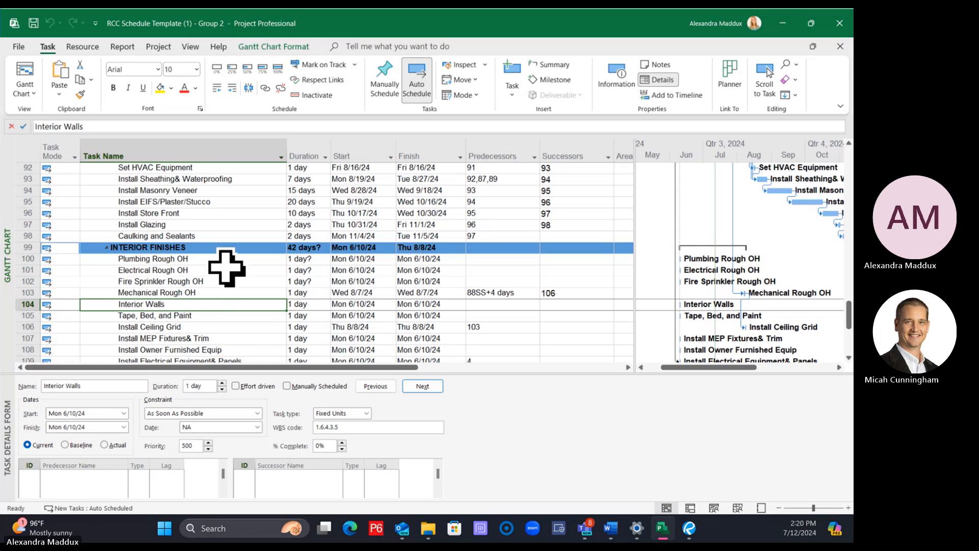
Delete the Fire Sprinkler Rough OH task from the Interior Finishes group
{"action": "left_click", "coordinate": [191, 327]}
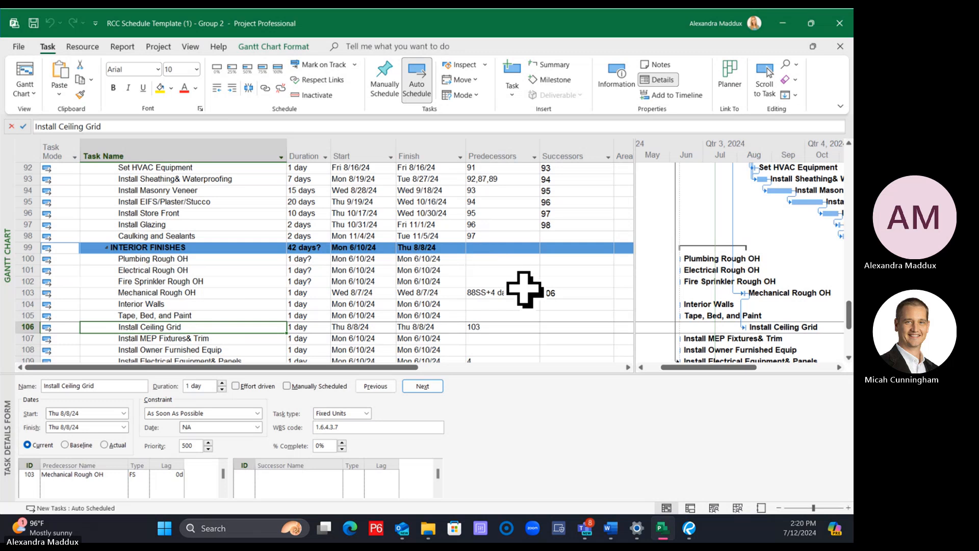
{"action": "left_click", "coordinate": [531, 249]}
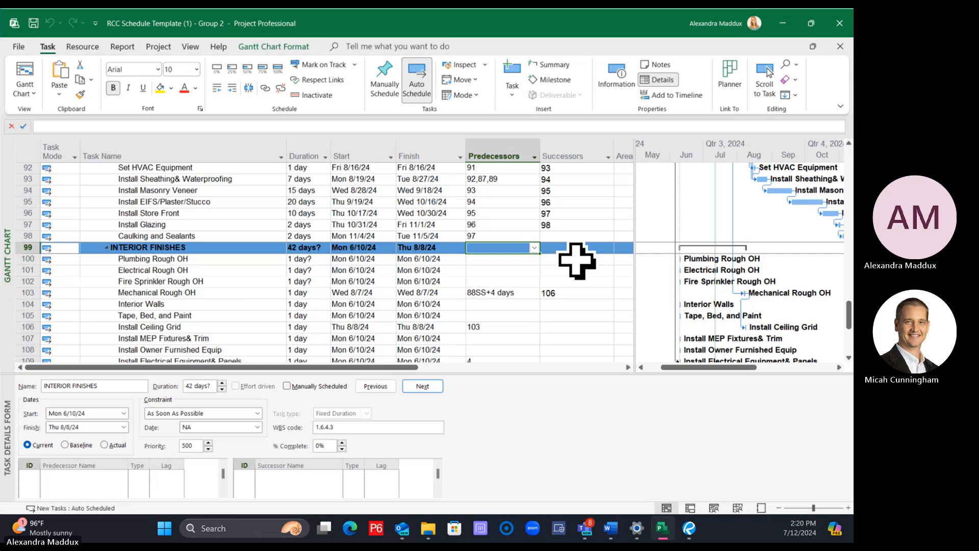
{"action": "right_click", "coordinate": [23, 281]}
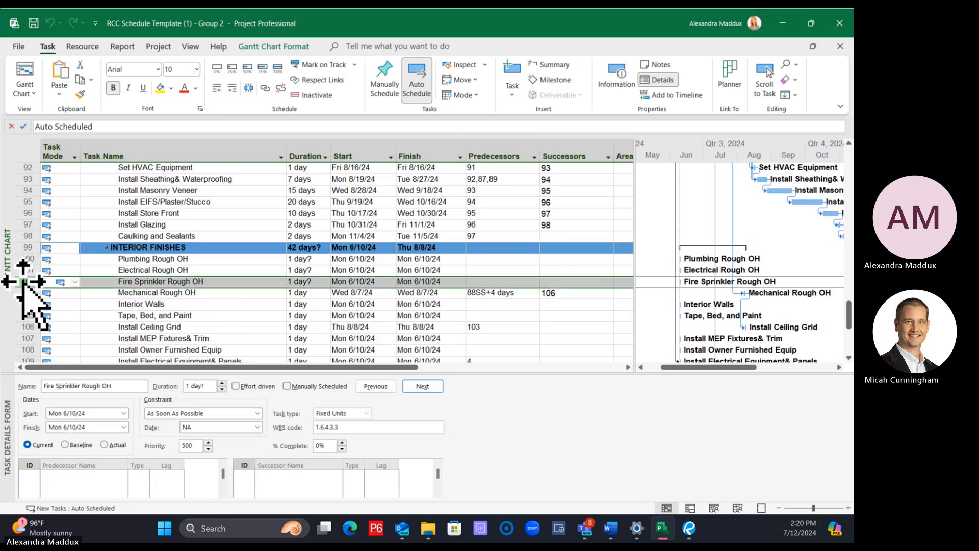
{"action": "left_click", "coordinate": [64, 341]}
{"action": "left_click", "coordinate": [557, 247]}
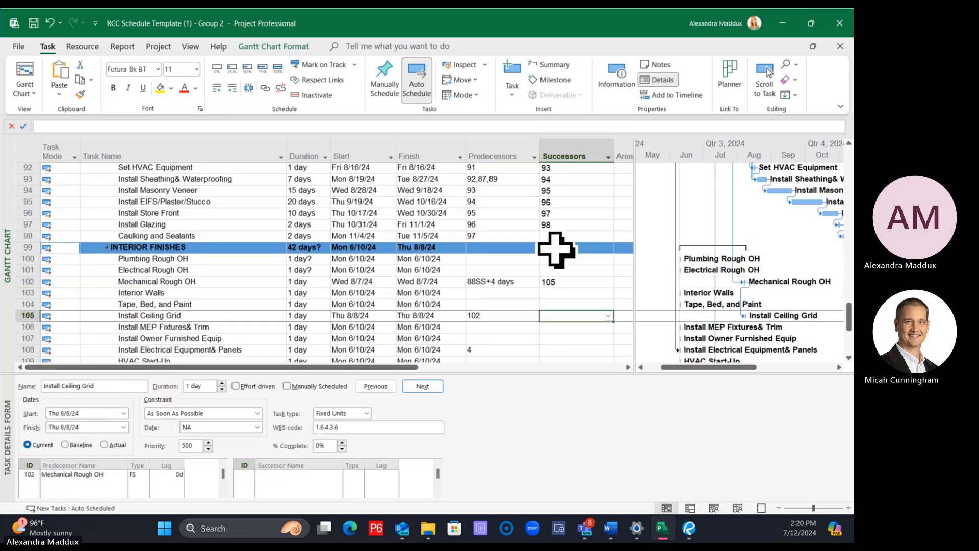
Move the Mechanical Rough OH task to the start of the Interior Finishes group, above Plumbing Rough OH
{"action": "left_click", "coordinate": [27, 283]}
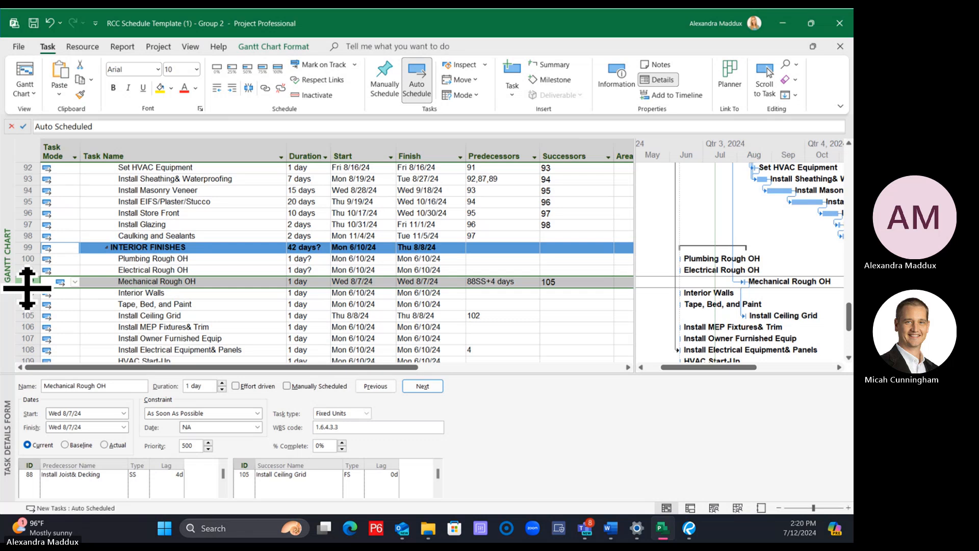
{"action": "left_click", "coordinate": [23, 258]}
{"action": "left_click_drag", "start_coordinate": [11, 250], "coordinate": [11, 253]}
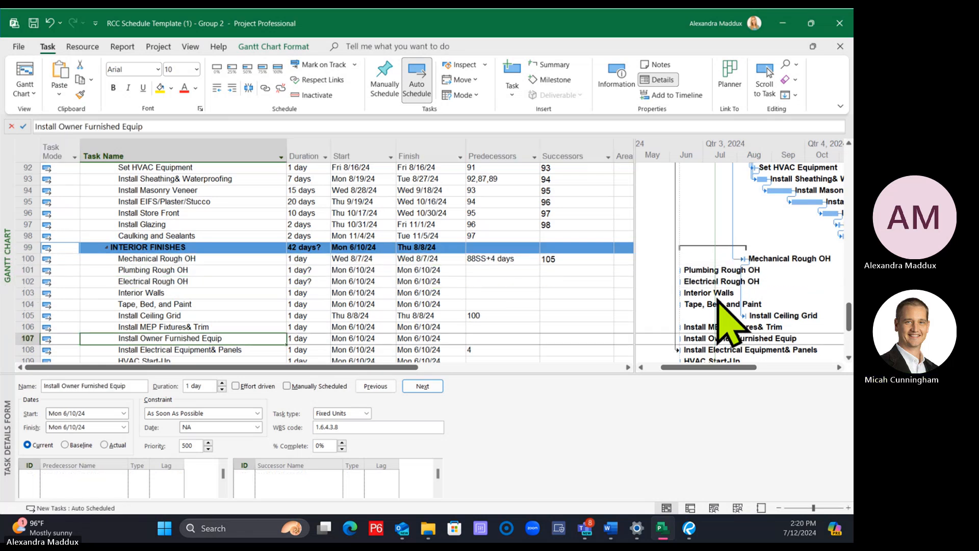
{"action": "left_click", "coordinate": [274, 249]}
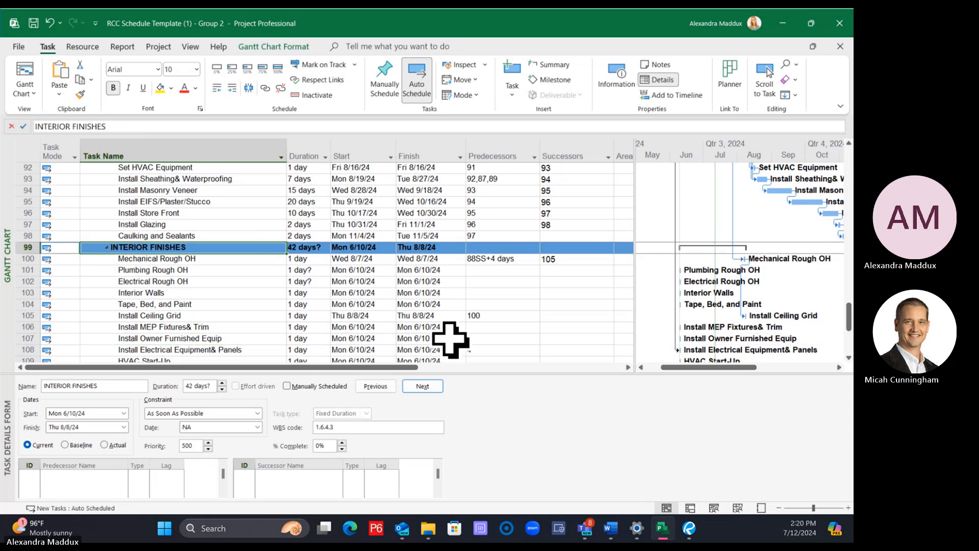
Set the durations of Plumbing Rough OH and Electrical Rough OH to 1 day
{"action": "left_click", "coordinate": [316, 272]}
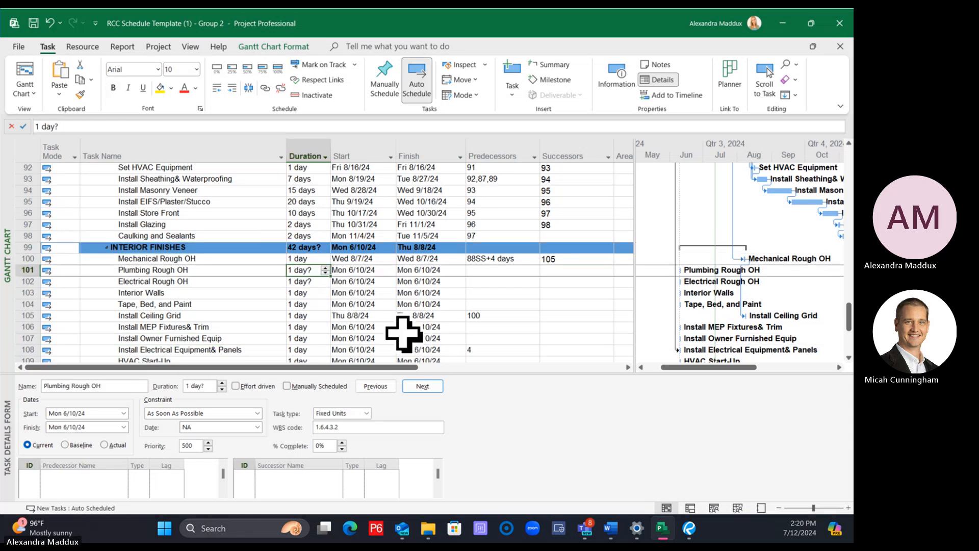
{"action": "type", "text": "1"}
{"action": "key", "text": "Return"}
{"action": "type", "text": "1"}
{"action": "key", "text": "Return"}
{"action": "left_click", "coordinate": [399, 250]}
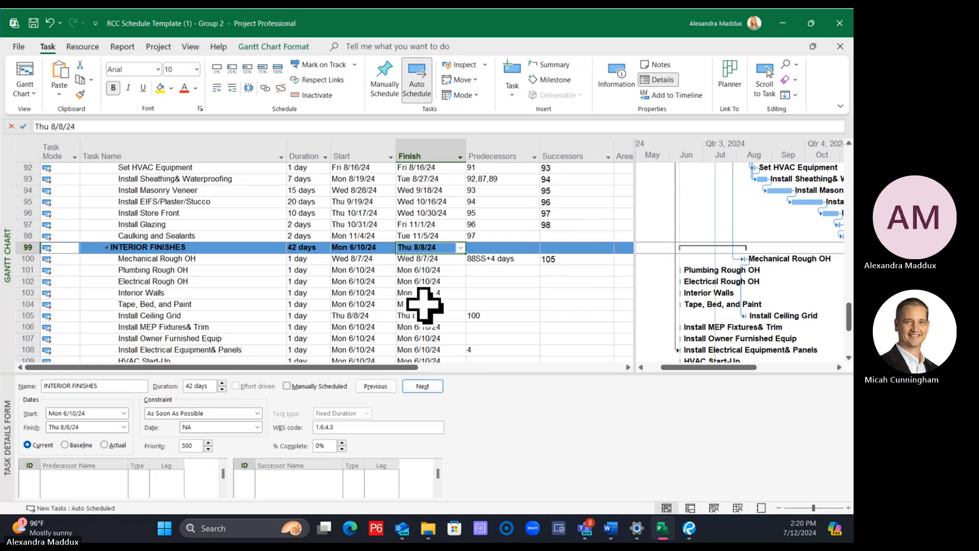
Fill Mechanical Rough OH's predecessor 88SS+4 days and successor 105 down to Plumbing and Electrical Rough OH, one column at a time
{"action": "left_click", "coordinate": [201, 258]}
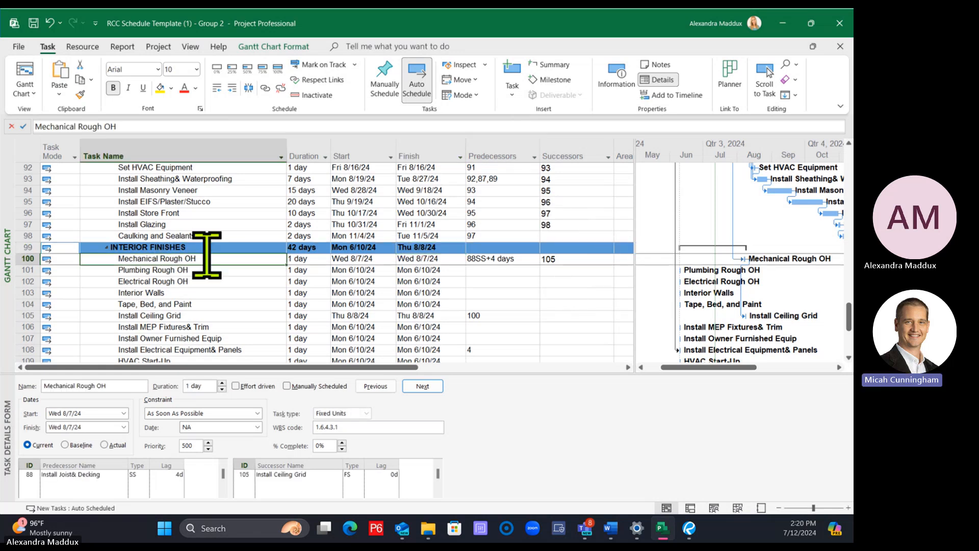
{"action": "left_click", "coordinate": [20, 259]}
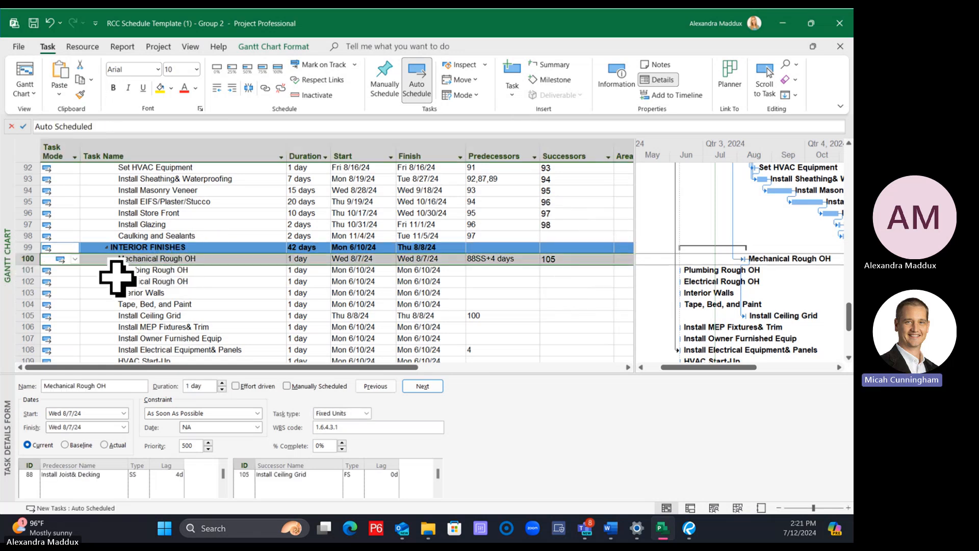
{"action": "left_click", "coordinate": [505, 294]}
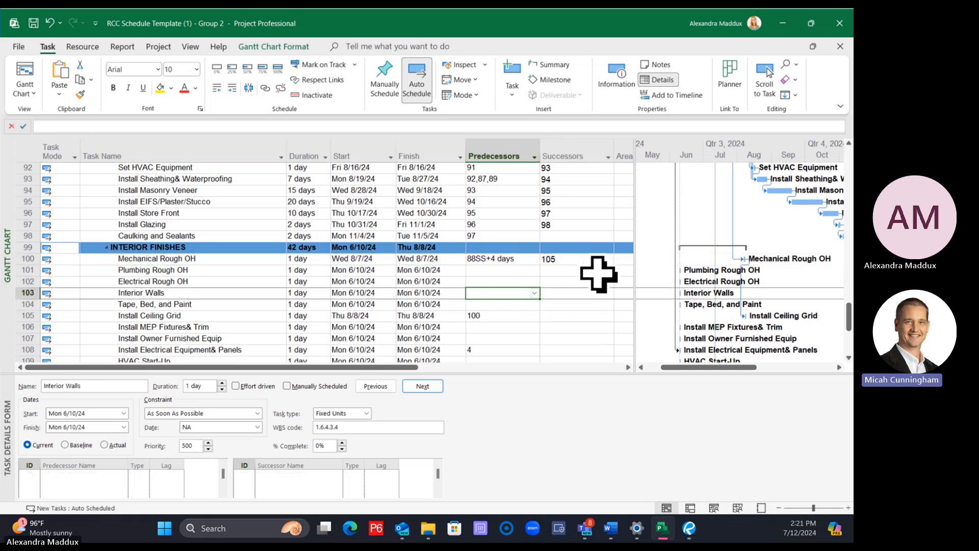
{"action": "left_click", "coordinate": [513, 257]}
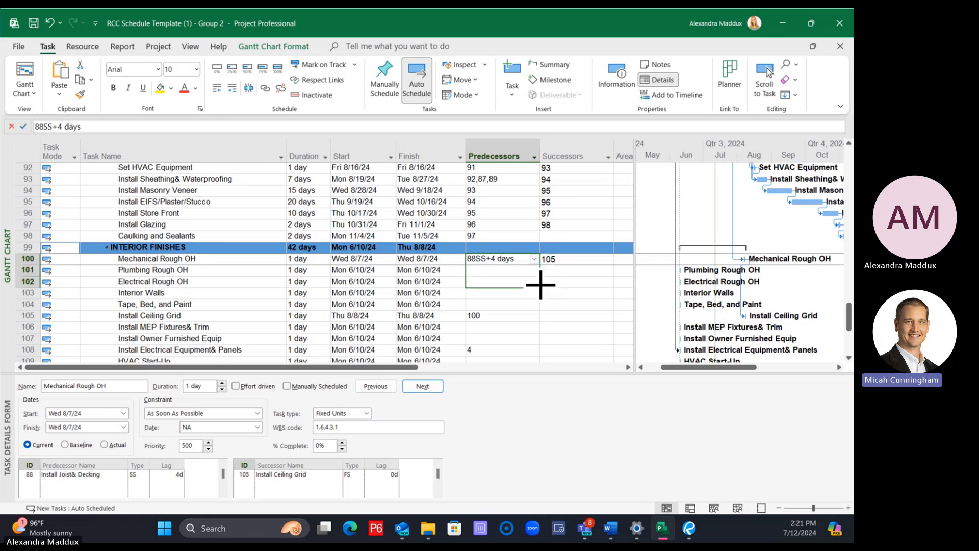
{"action": "left_click_drag", "start_coordinate": [540, 285], "coordinate": [541, 287]}
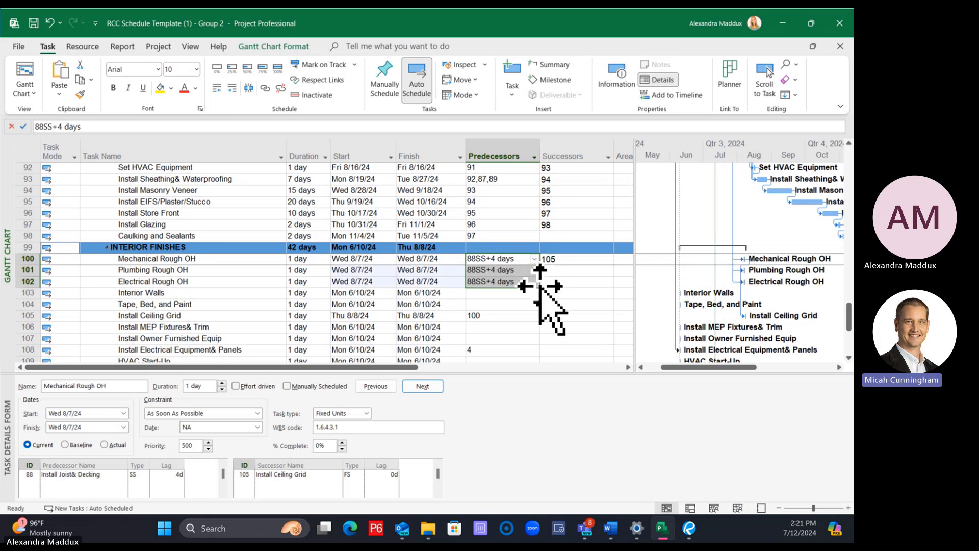
{"action": "left_click", "coordinate": [574, 258]}
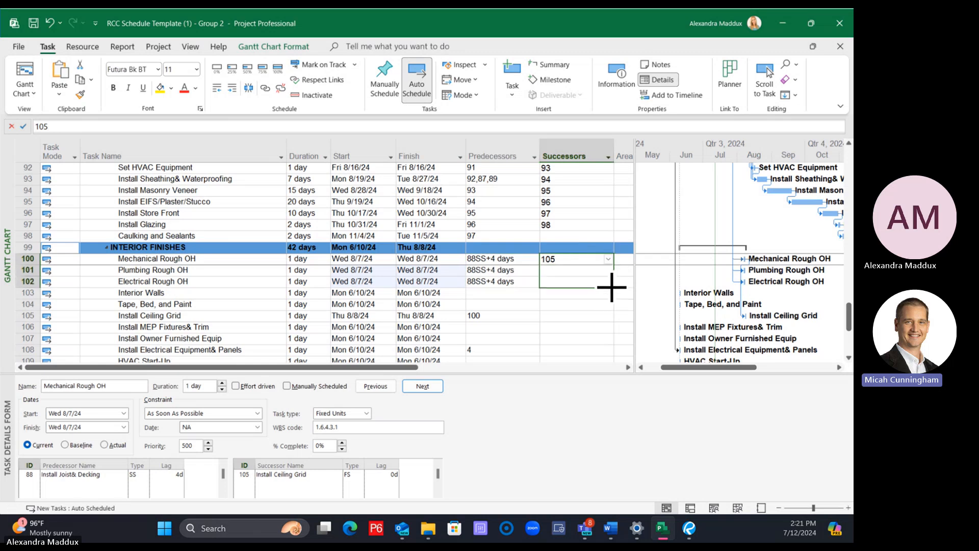
{"action": "left_click_drag", "start_coordinate": [612, 287], "coordinate": [611, 288]}
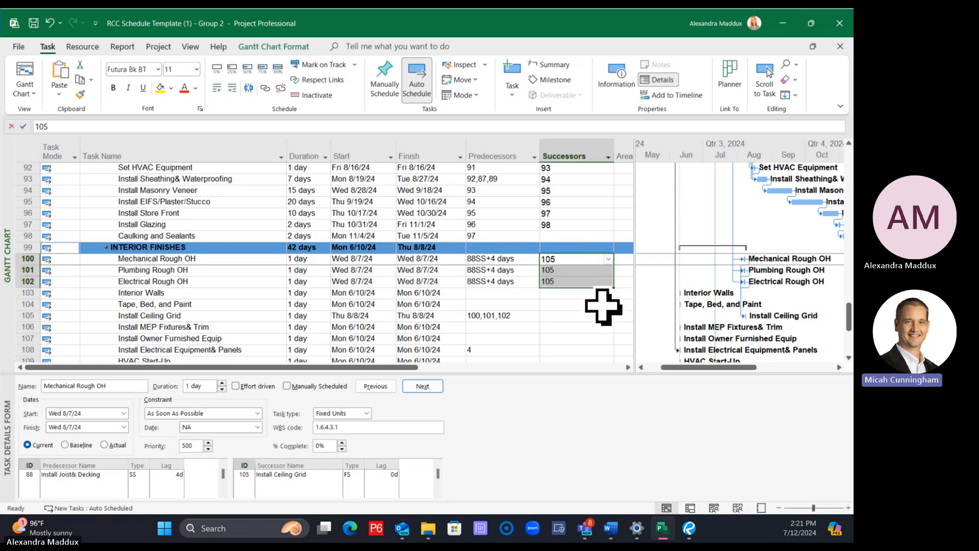
Clear the predecessors and successors of Plumbing Rough OH and Electrical Rough OH
{"action": "left_click_drag", "start_coordinate": [520, 269], "coordinate": [566, 280]}
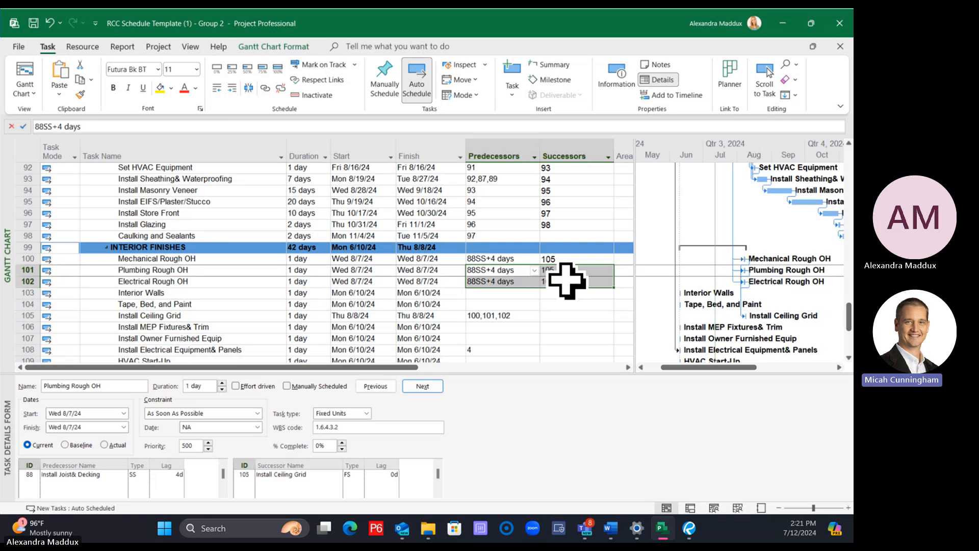
{"action": "key", "text": "Delete"}
{"action": "left_click", "coordinate": [536, 338]}
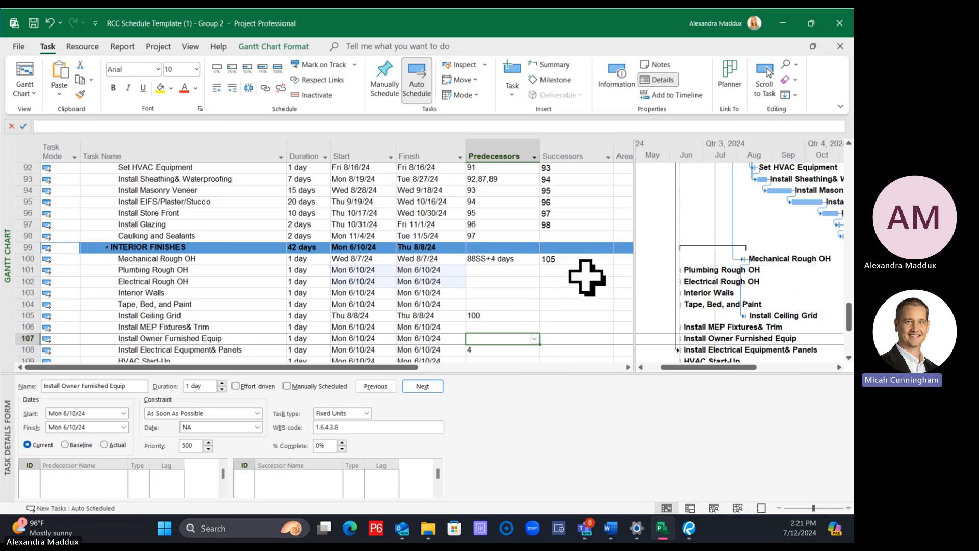
Fill Mechanical Rough OH's predecessor and successor cells together down to Plumbing Rough OH and Electrical Rough OH
{"action": "left_click", "coordinate": [521, 259]}
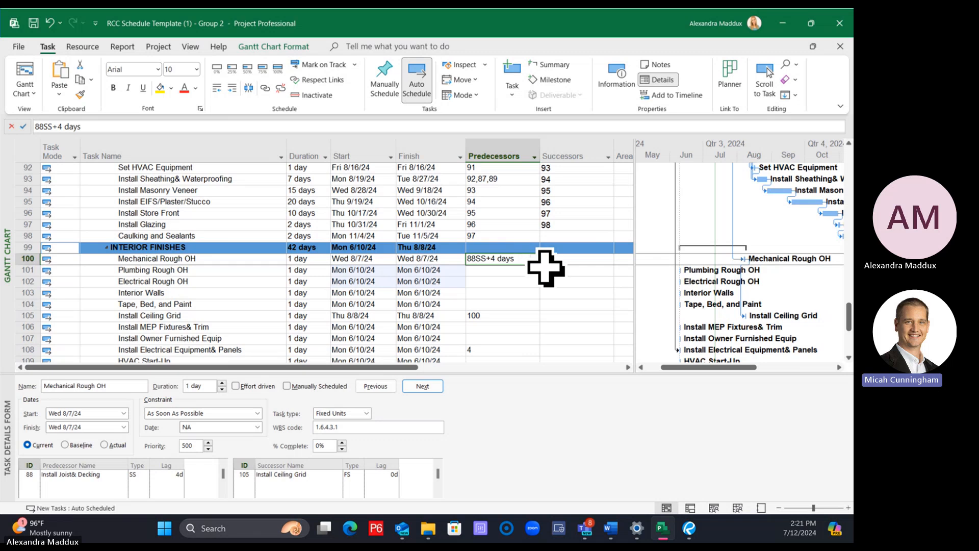
{"action": "left_click_drag", "start_coordinate": [540, 274], "coordinate": [564, 262]}
{"action": "left_click", "coordinate": [519, 318]}
{"action": "left_click", "coordinate": [500, 304]}
{"action": "key", "text": "Delete"}
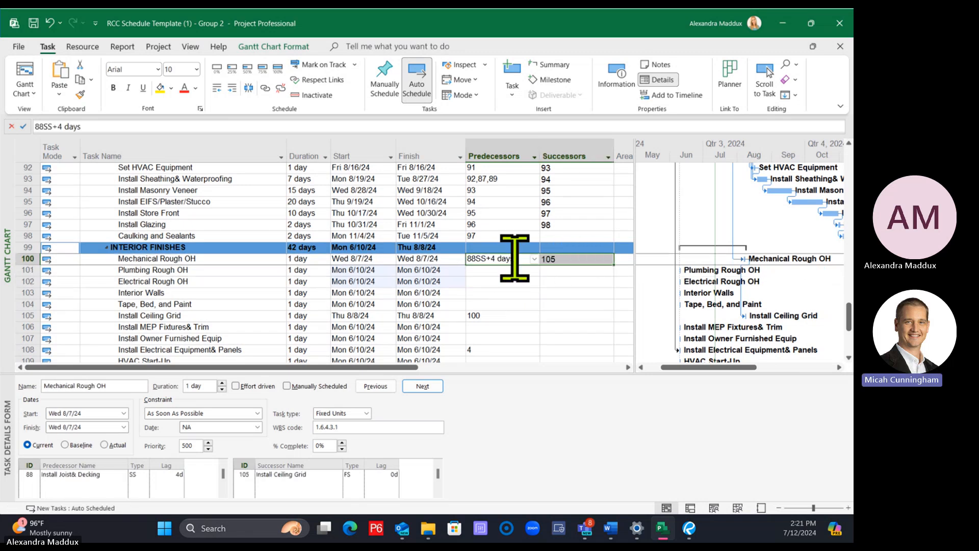
{"action": "left_click_drag", "start_coordinate": [614, 265], "coordinate": [612, 286]}
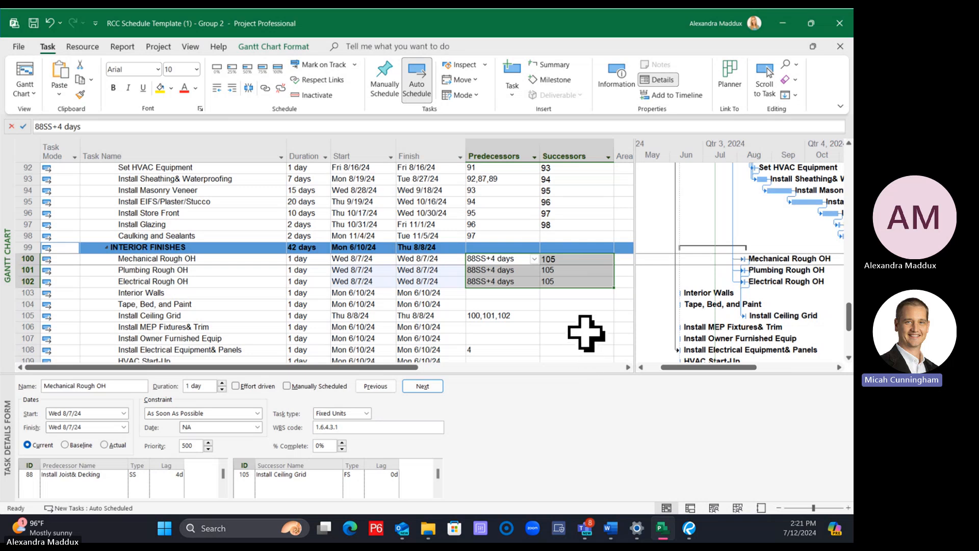
{"action": "left_click", "coordinate": [582, 328]}
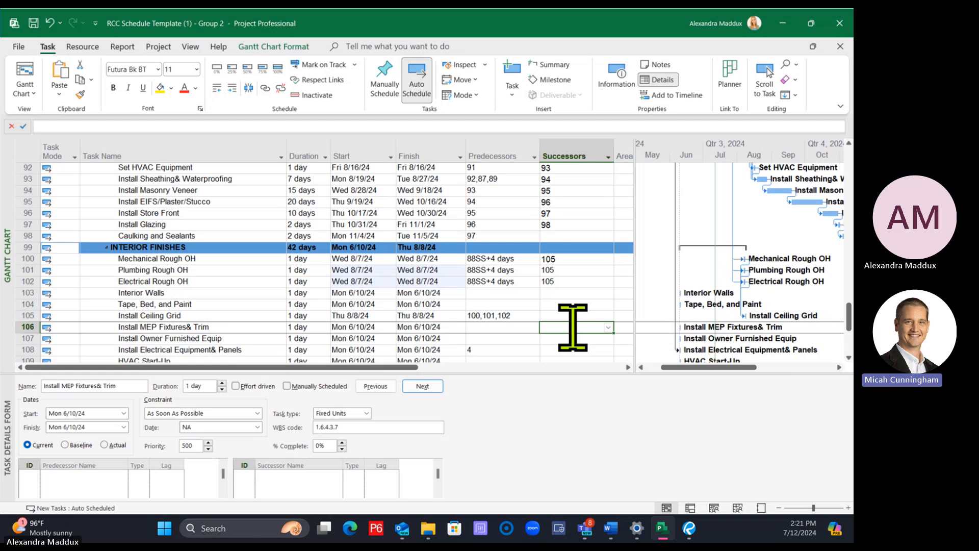
Replace the links of Plumbing and Electrical Rough OH with pasted copies of Mechanical Rough OH's predecessor 88SS+4 days and successor 105
{"action": "left_click_drag", "start_coordinate": [489, 270], "coordinate": [557, 258]}
{"action": "key", "text": "ctrl+c"}
{"action": "key", "text": "Delete"}
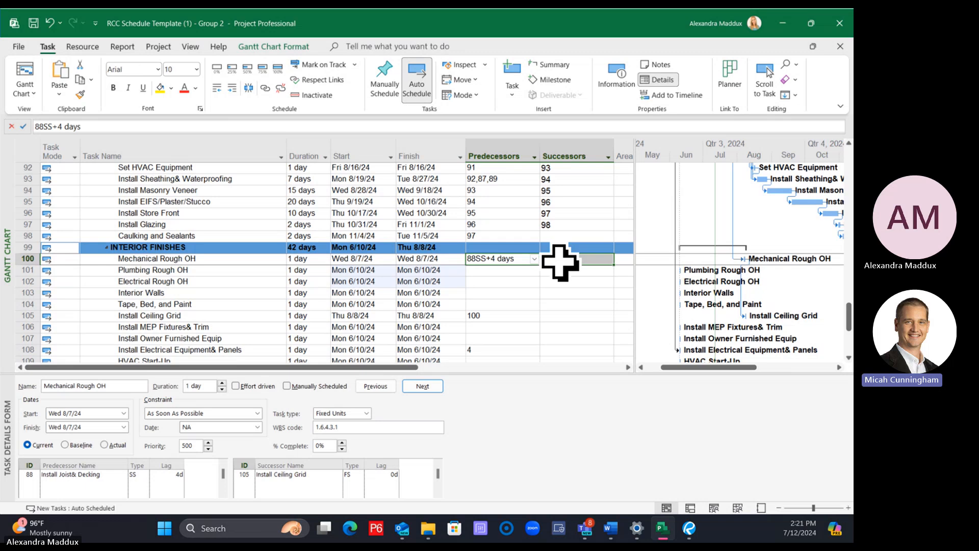
{"action": "key", "text": "Return"}
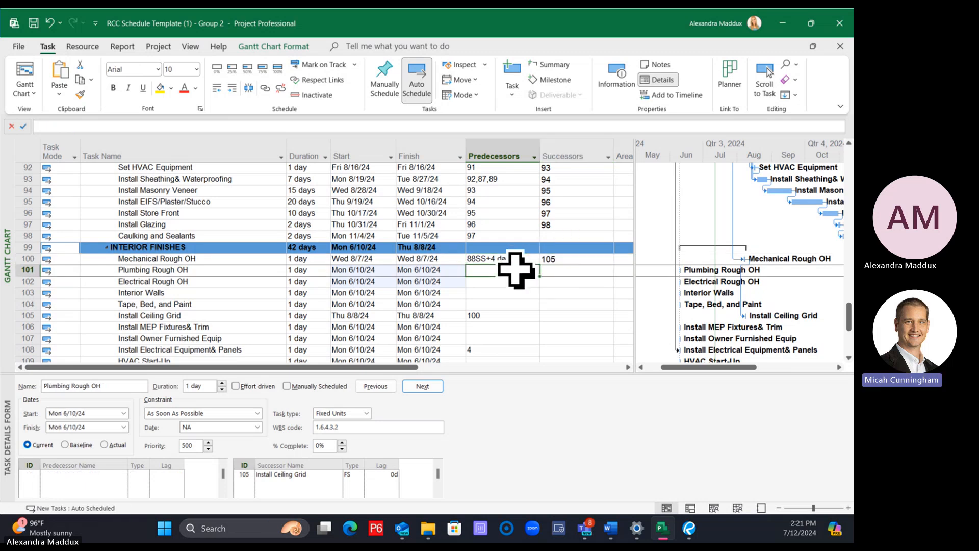
{"action": "key", "text": "ctrl+v"}
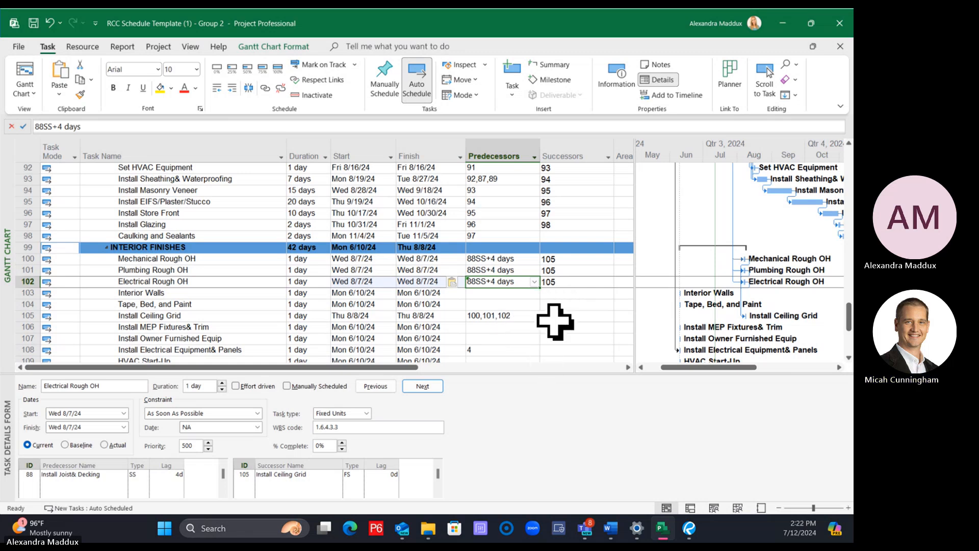
{"action": "left_click", "coordinate": [554, 316]}
Set the durations of Mechanical, Plumbing and Electrical Rough OH to 10 days each and dismiss the bulk-edit tip
{"action": "left_click", "coordinate": [311, 258]}
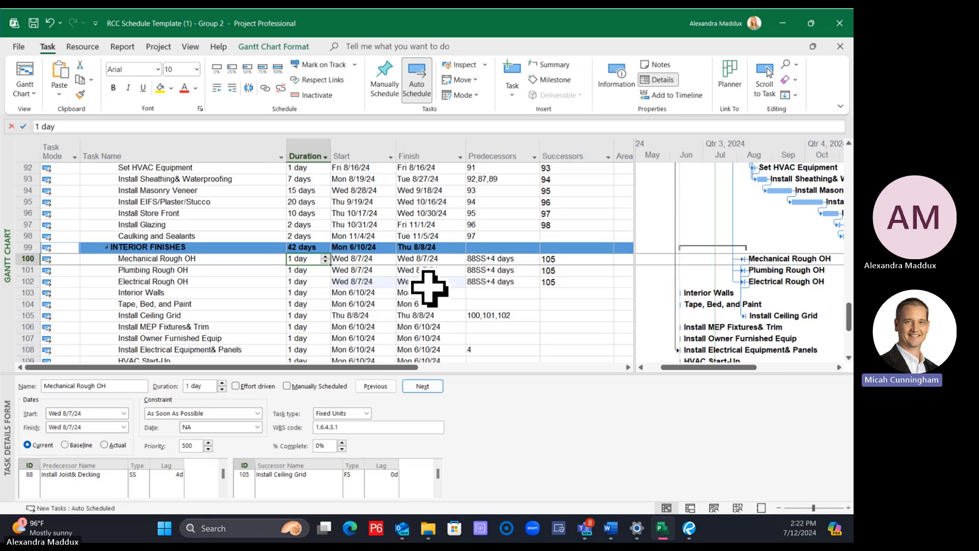
{"action": "type", "text": "10"}
{"action": "key", "text": "Return"}
{"action": "type", "text": "10"}
{"action": "key", "text": "Return"}
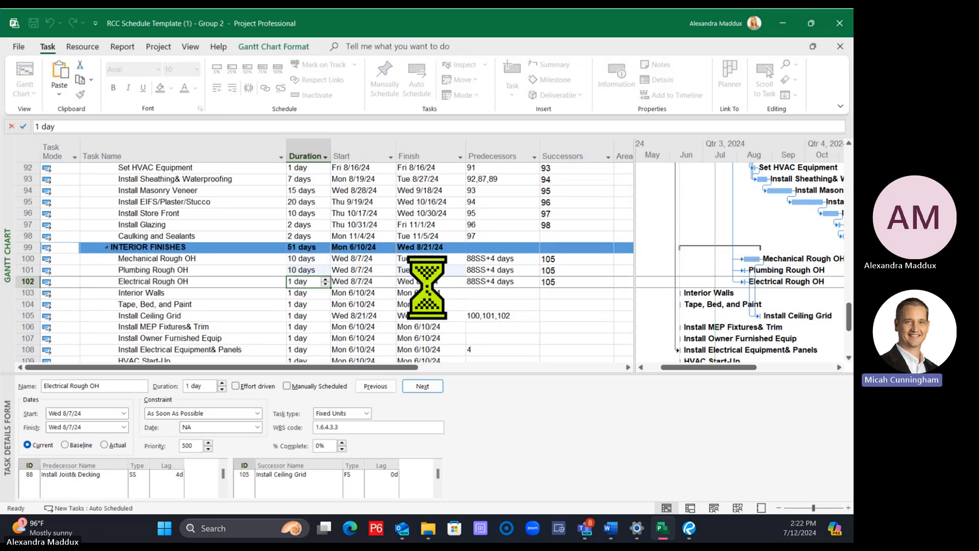
{"action": "type", "text": "10"}
{"action": "key", "text": "Return"}
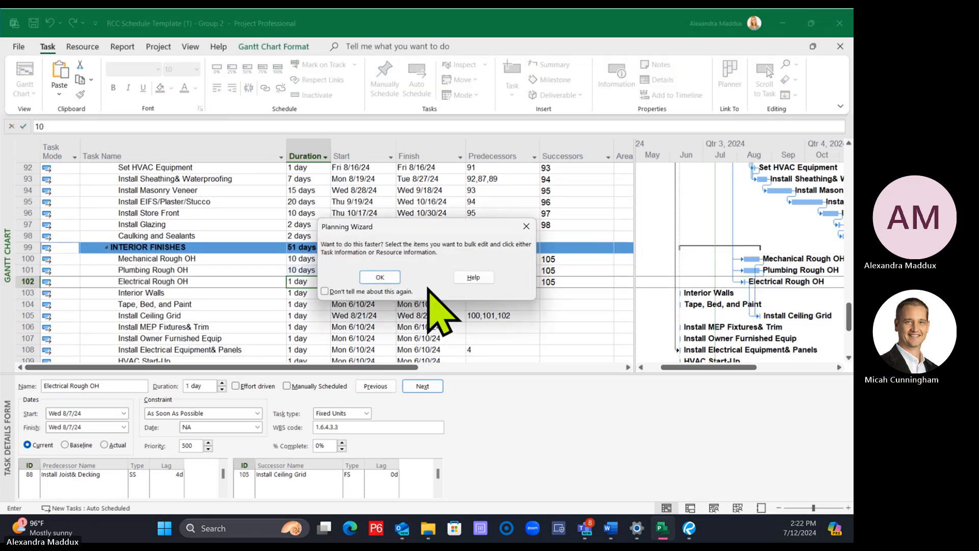
{"action": "left_click", "coordinate": [390, 277]}
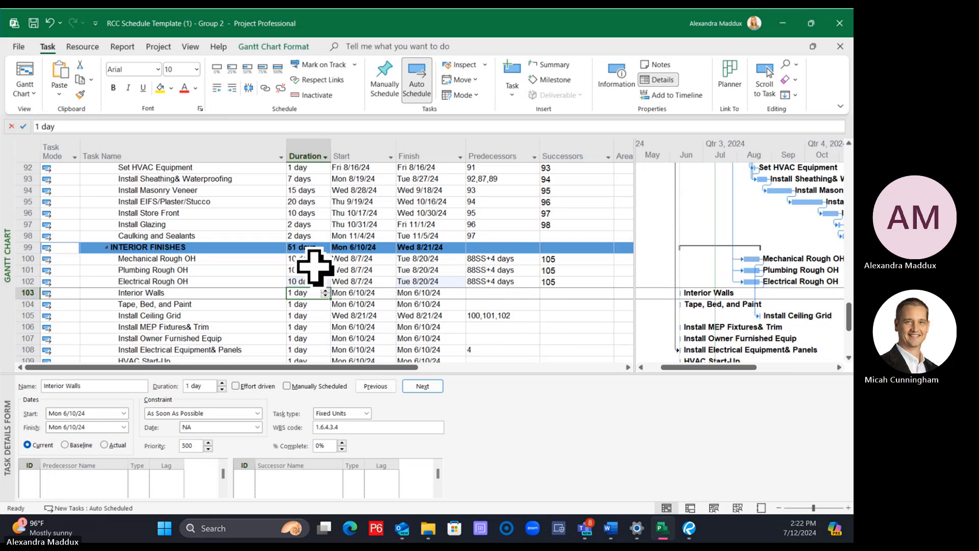
{"action": "left_click", "coordinate": [229, 246]}
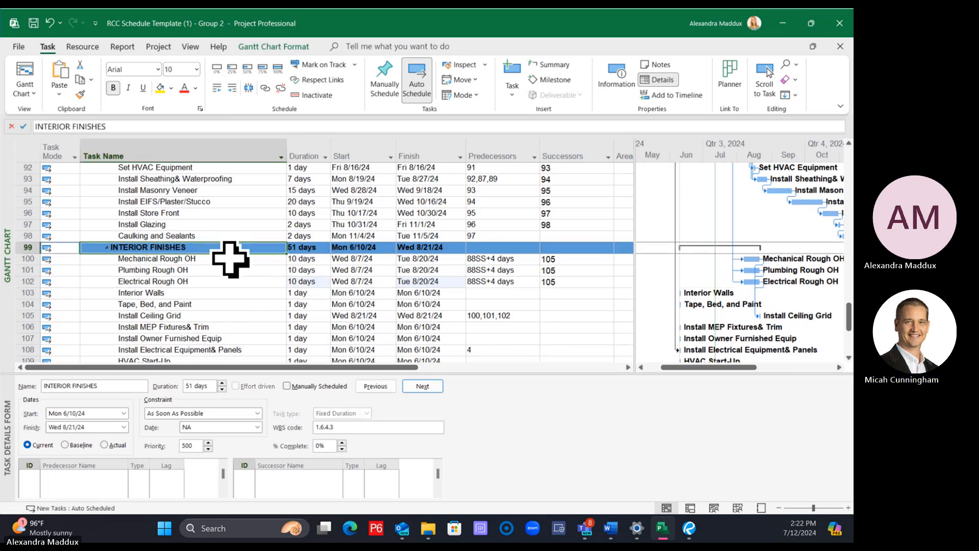
{"action": "scroll", "coordinate": [229, 252], "scroll_direction": "down", "scroll_amount": 1}
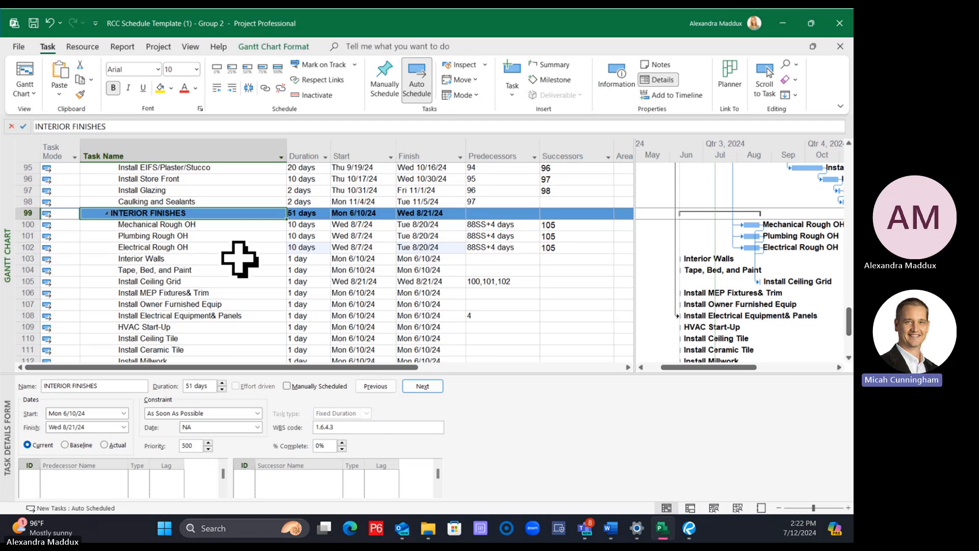
{"action": "left_click", "coordinate": [250, 271]}
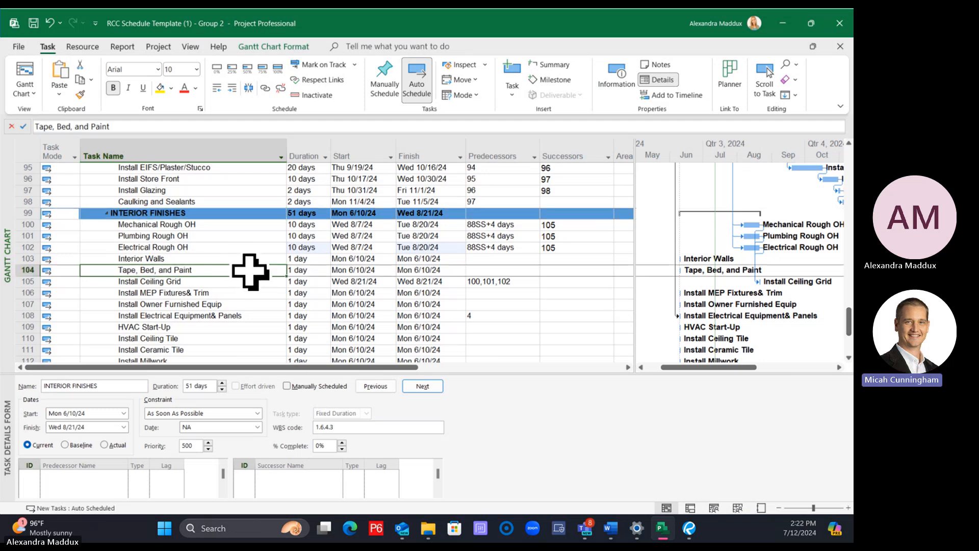
{"action": "left_click", "coordinate": [208, 281]}
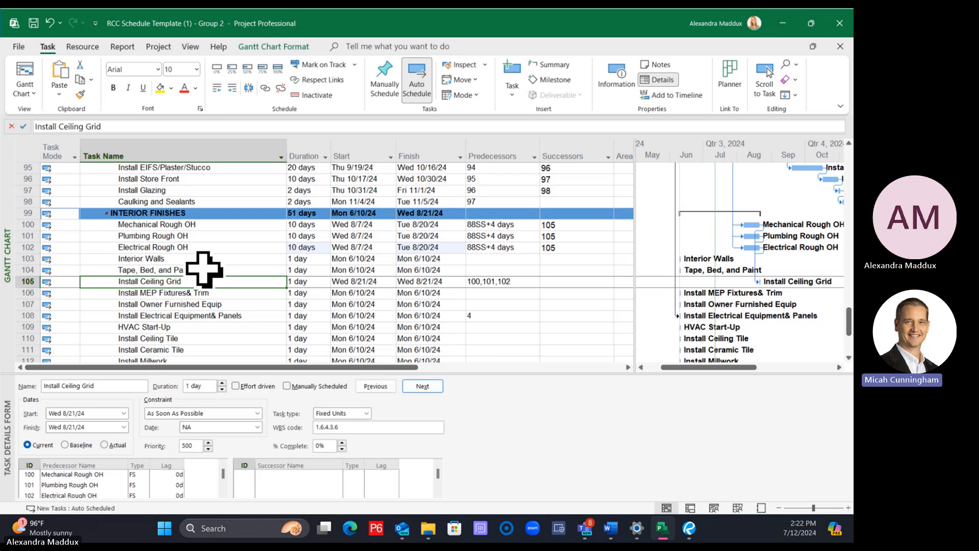
{"action": "left_click", "coordinate": [204, 269]}
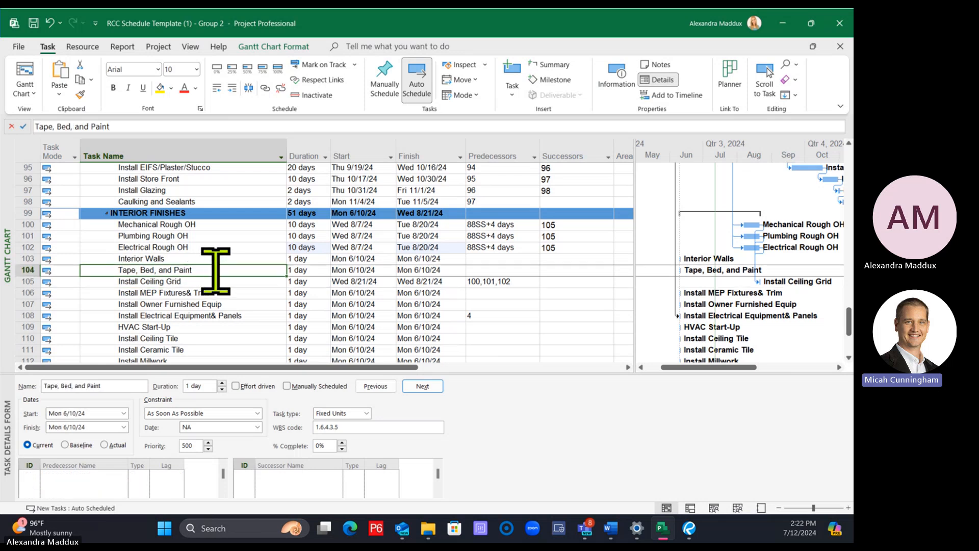
{"action": "left_click", "coordinate": [225, 293]}
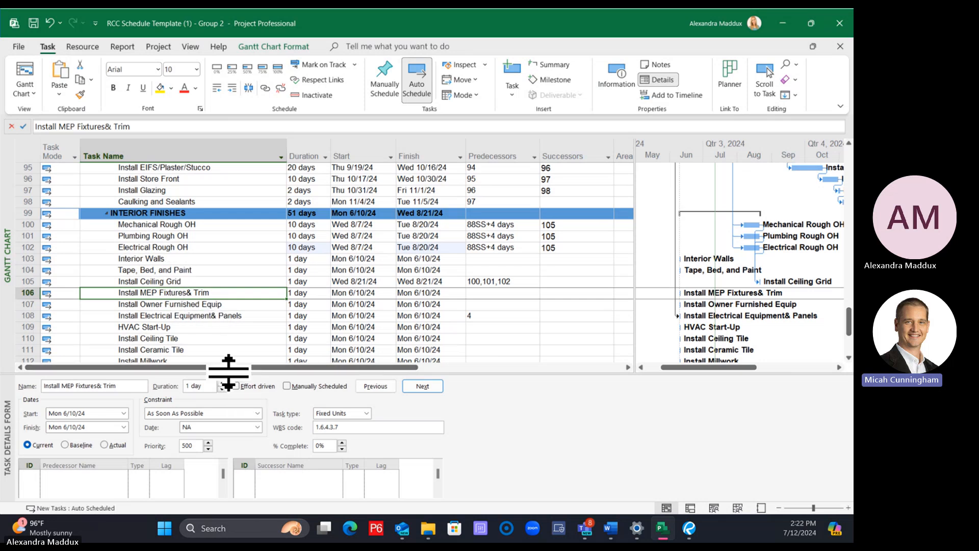
Enlarge the task table area and insert two blank tasks above Tape, Bed, and Paint under INTERIOR FINISHES
{"action": "left_click_drag", "start_coordinate": [228, 371], "coordinate": [221, 437]}
{"action": "left_click", "coordinate": [199, 270]}
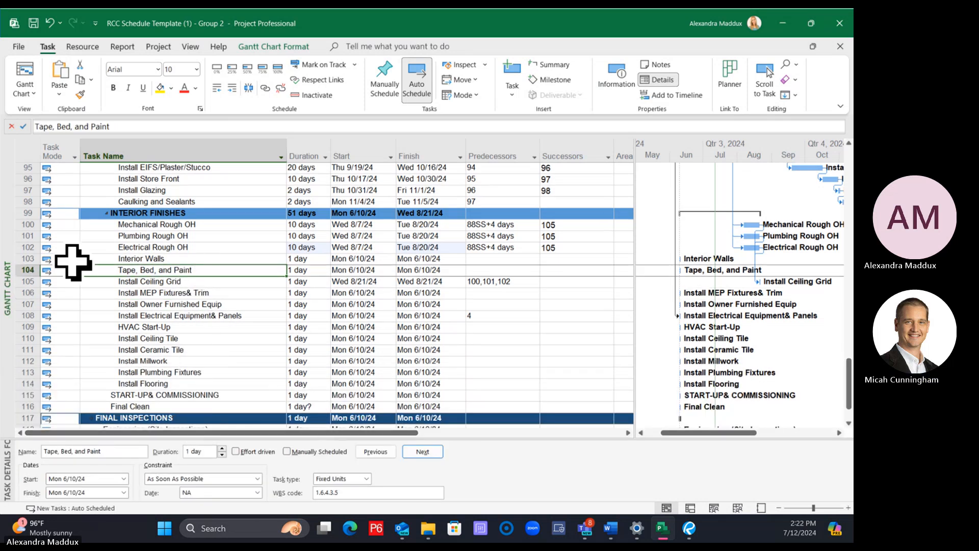
{"action": "right_click", "coordinate": [19, 269]}
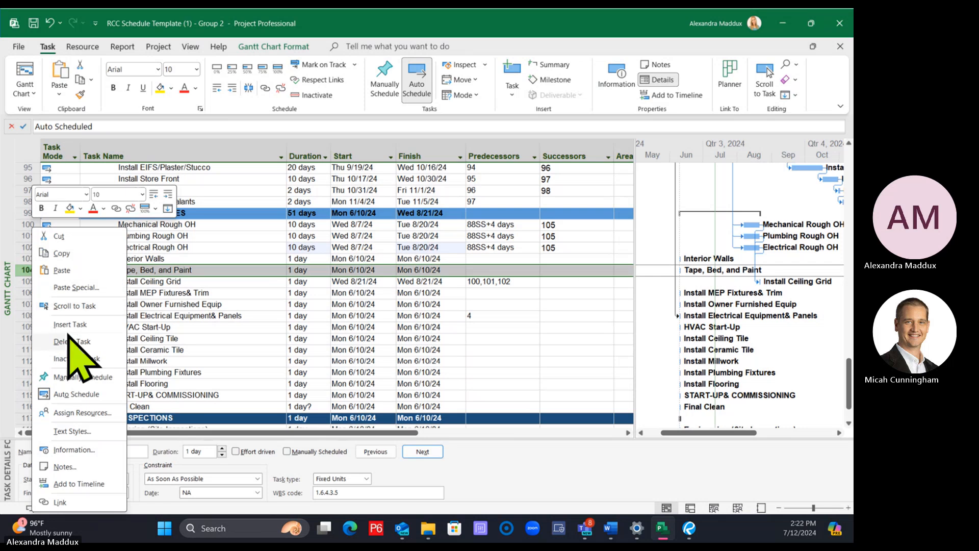
{"action": "left_click", "coordinate": [69, 325]}
{"action": "right_click", "coordinate": [10, 270]}
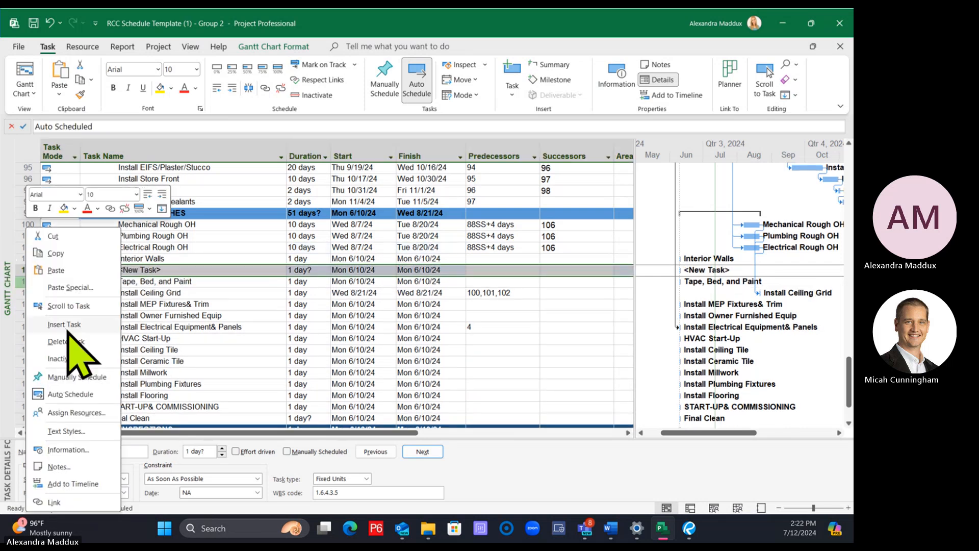
{"action": "left_click", "coordinate": [68, 325]}
Name the two new tasks Drywall and Tape & Texture, and rename Tape, Bed, and Paint as Paint
{"action": "left_click", "coordinate": [188, 271]}
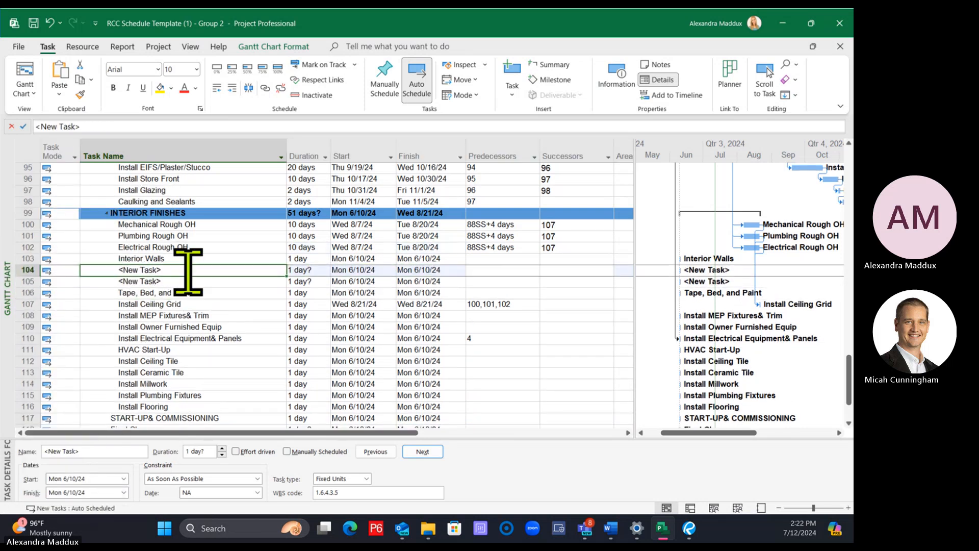
{"action": "type", "text": "Drywall"}
{"action": "key", "text": "Return"}
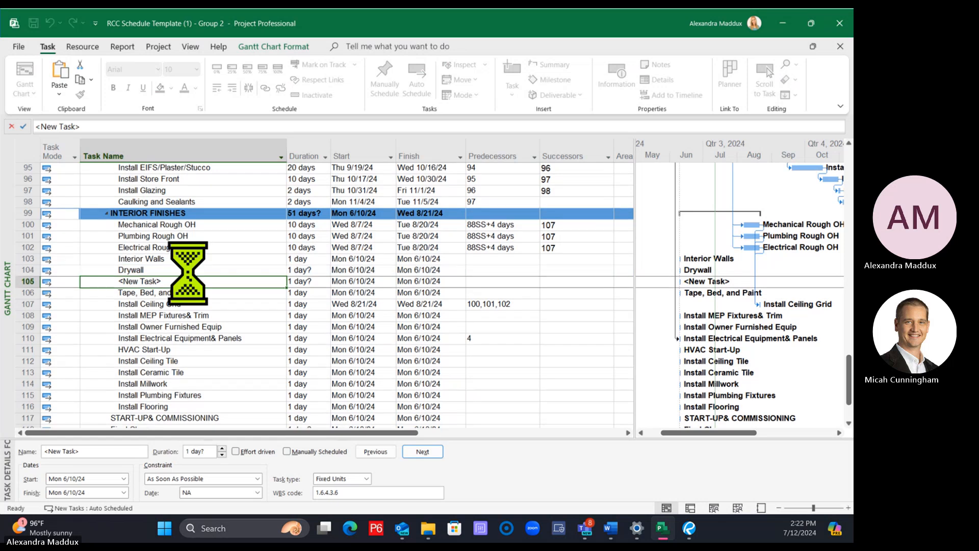
{"action": "type", "text": "Tape & "}
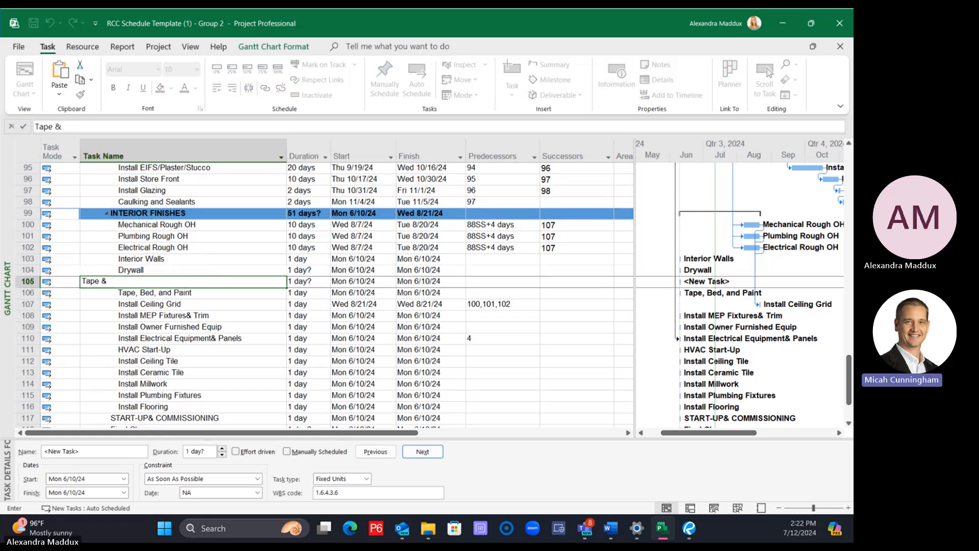
{"action": "type", "text": "Texture"}
{"action": "key", "text": "Return"}
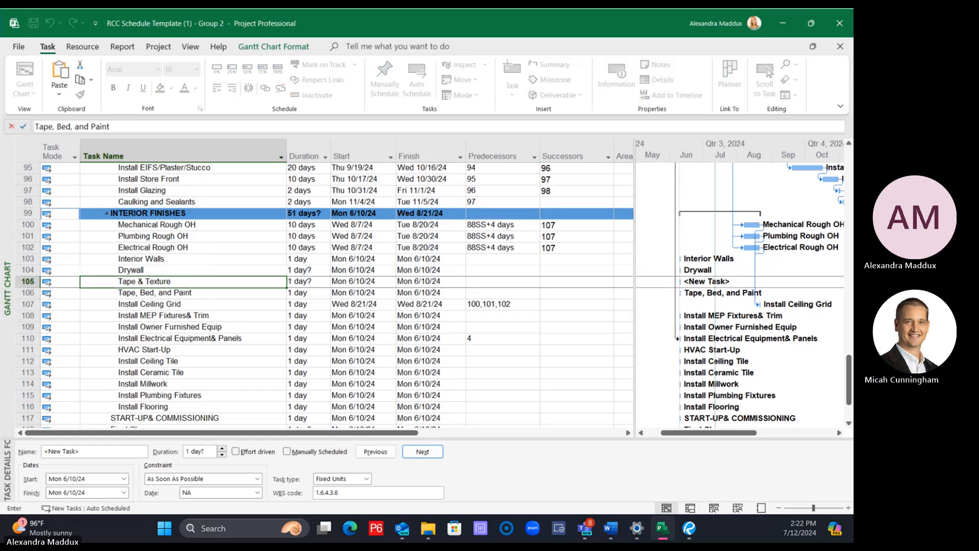
{"action": "type", "text": "Paint"}
{"action": "key", "text": "Return"}
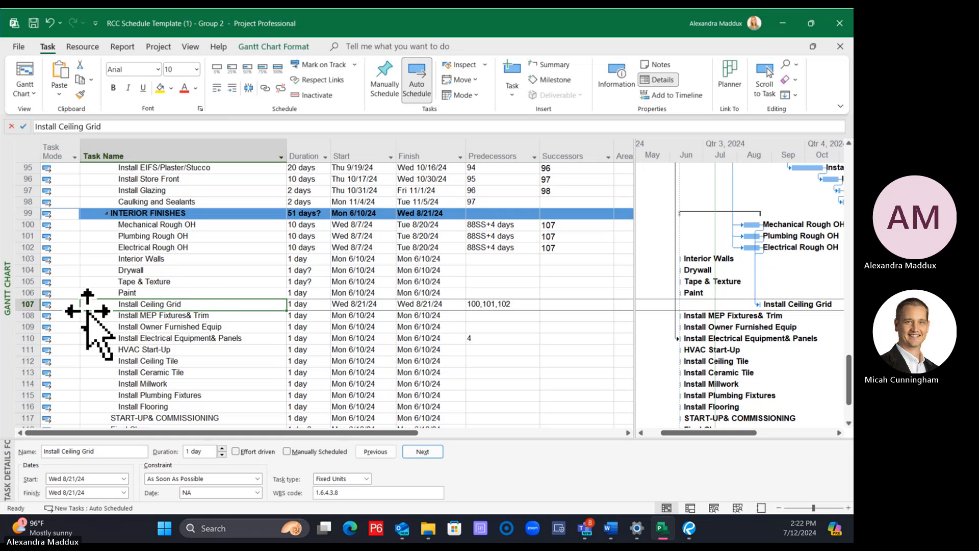
Copy the Install MEP Fixtures& Trim task and paste two duplicates of it below Install Ceiling Grid
{"action": "left_click", "coordinate": [21, 315]}
{"action": "right_click", "coordinate": [21, 315]}
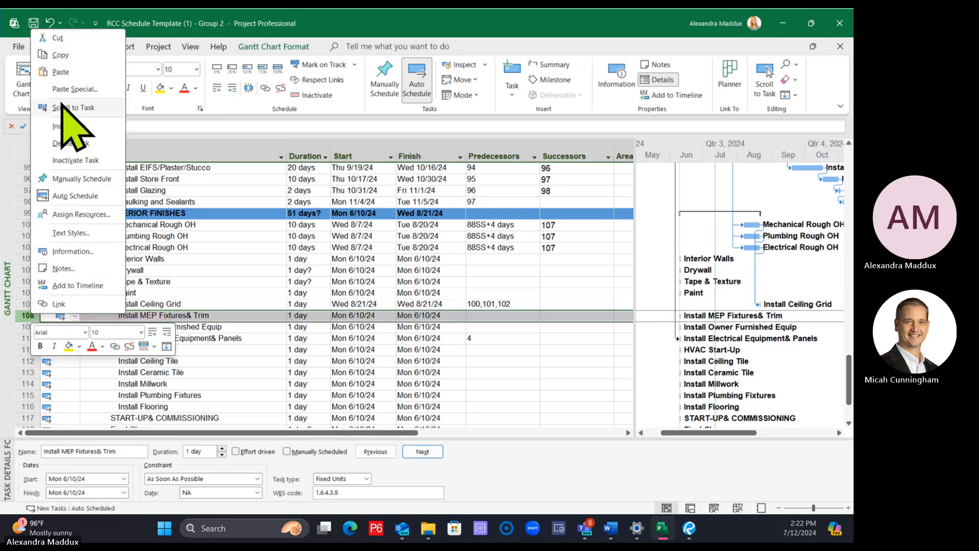
{"action": "left_click", "coordinate": [60, 55]}
{"action": "left_click", "coordinate": [118, 339]}
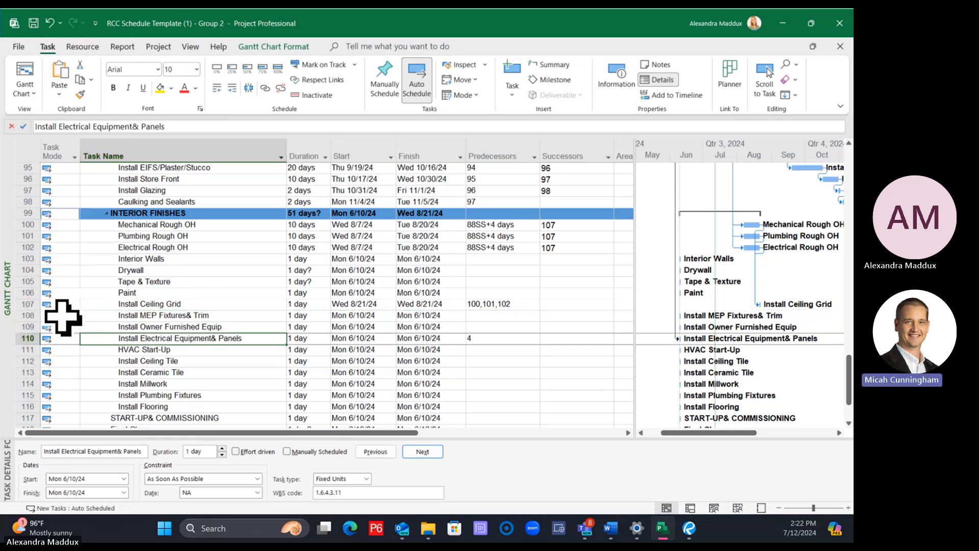
{"action": "left_click", "coordinate": [20, 305]}
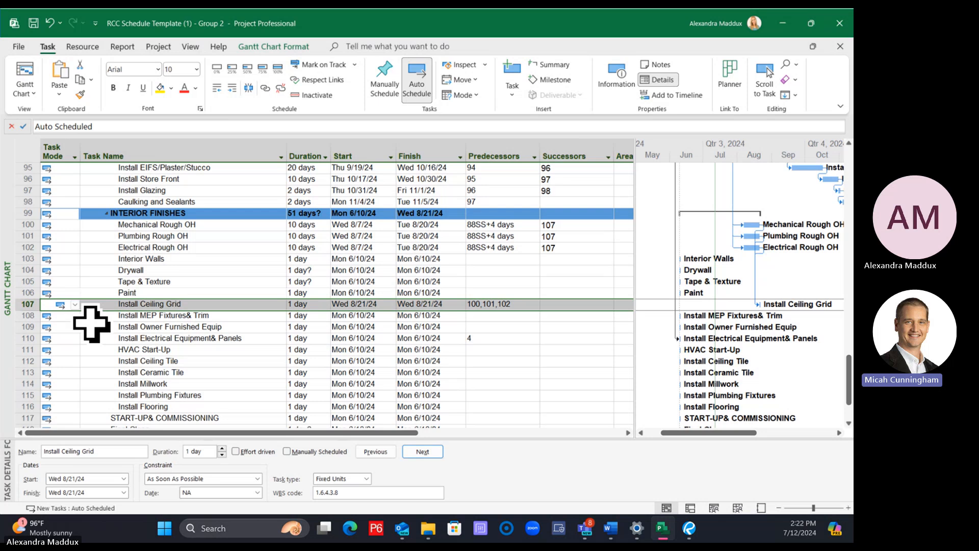
{"action": "left_click", "coordinate": [104, 316]}
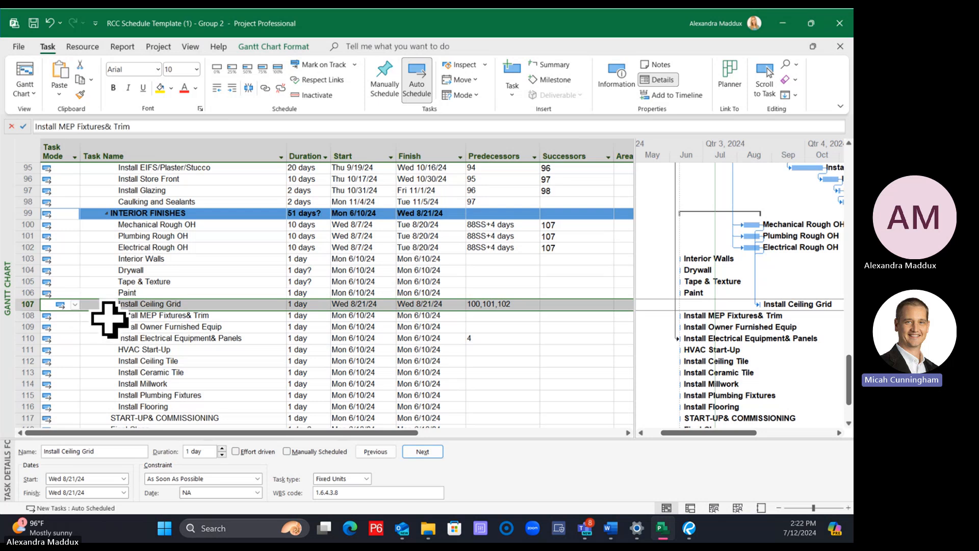
{"action": "left_click", "coordinate": [217, 335]}
{"action": "left_click", "coordinate": [214, 318]}
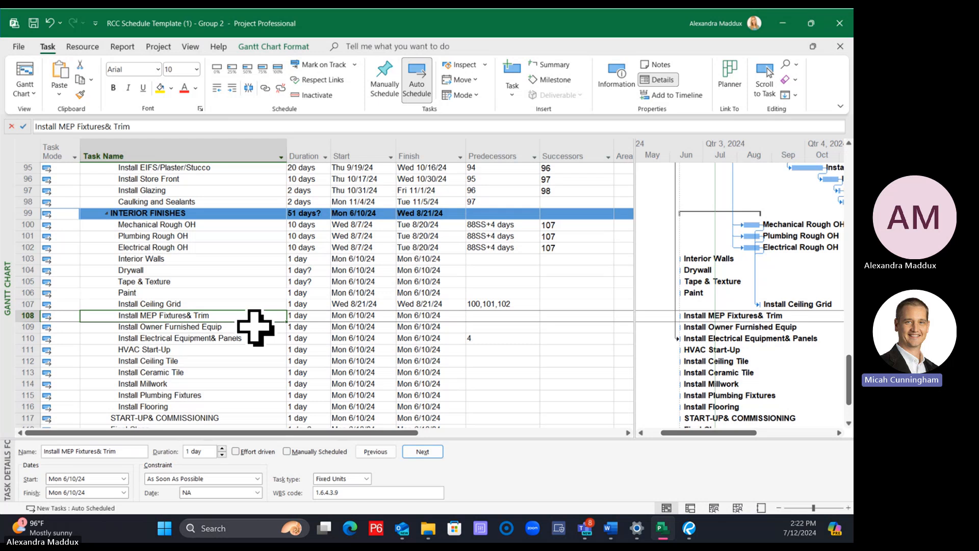
{"action": "left_click", "coordinate": [220, 305]}
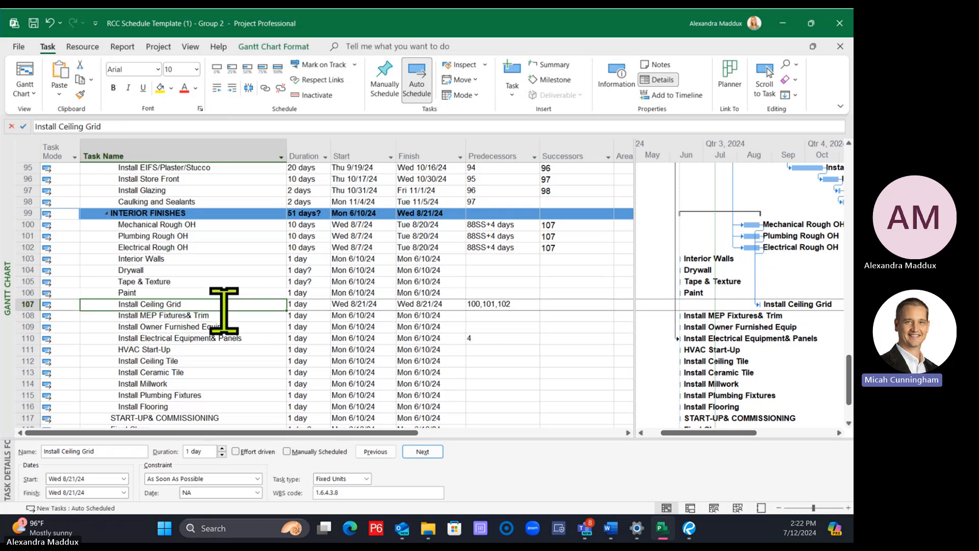
{"action": "left_click", "coordinate": [213, 315]}
{"action": "left_click", "coordinate": [27, 316]}
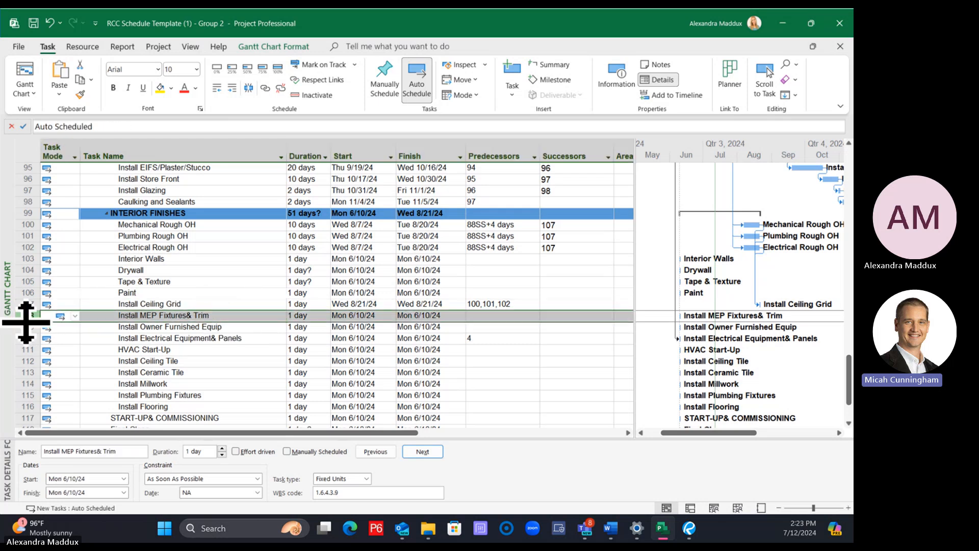
{"action": "key", "text": "ctrl+v"}
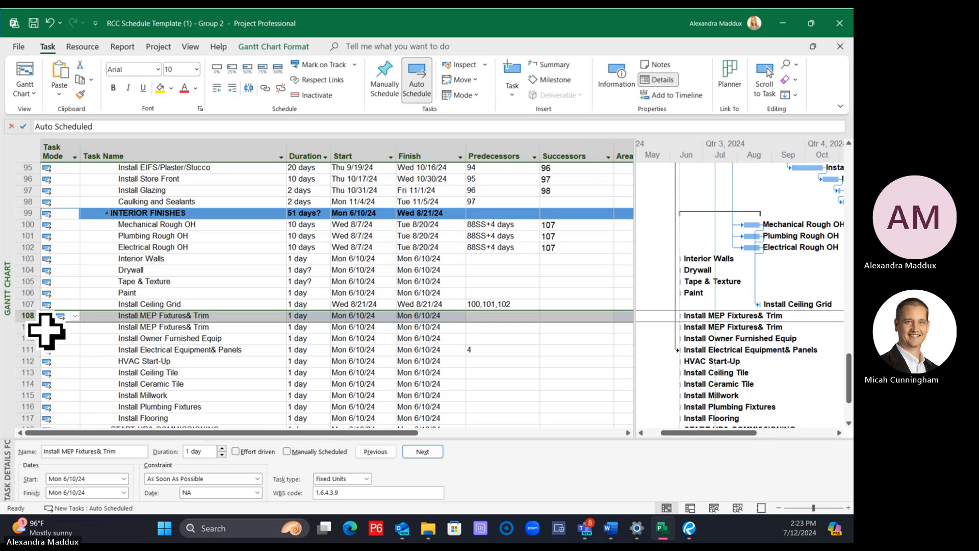
{"action": "key", "text": "ctrl+v"}
Rename the first of the three Install MEP Fixtures& Trim tasks as Install Electrical Fixtures& Trim
{"action": "left_click", "coordinate": [203, 351]}
{"action": "left_click", "coordinate": [189, 318]}
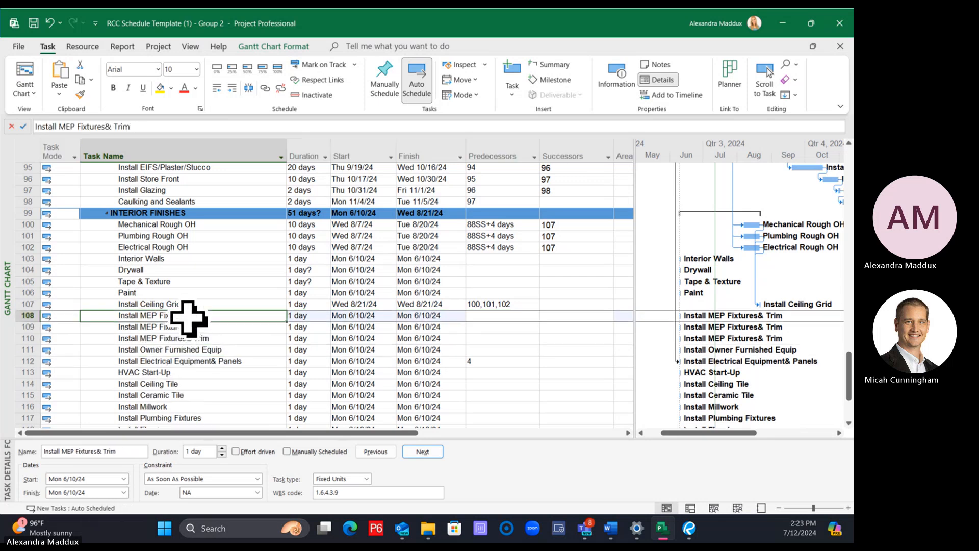
{"action": "double_click", "coordinate": [66, 127]}
{"action": "type", "text": "Elec"}
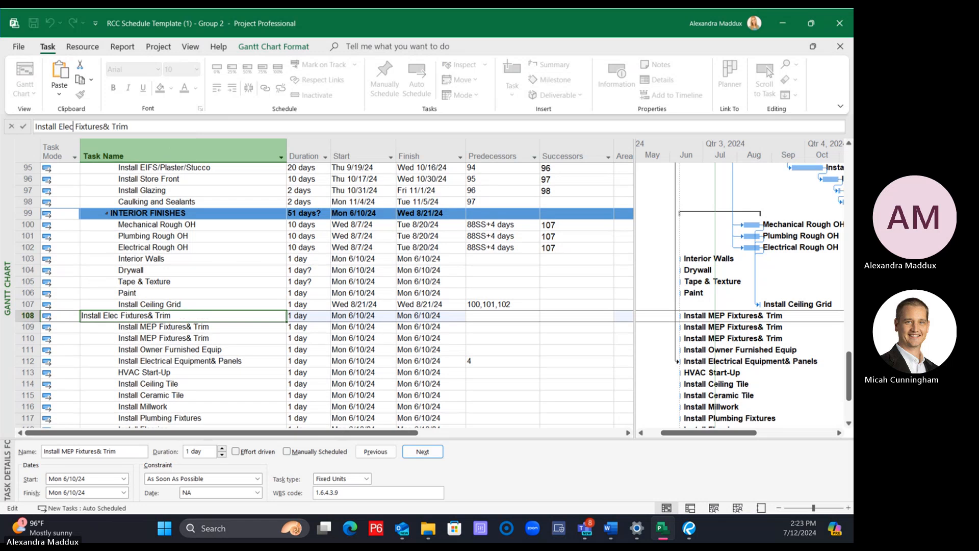
{"action": "type", "text": "trical"}
{"action": "key", "text": "Return"}
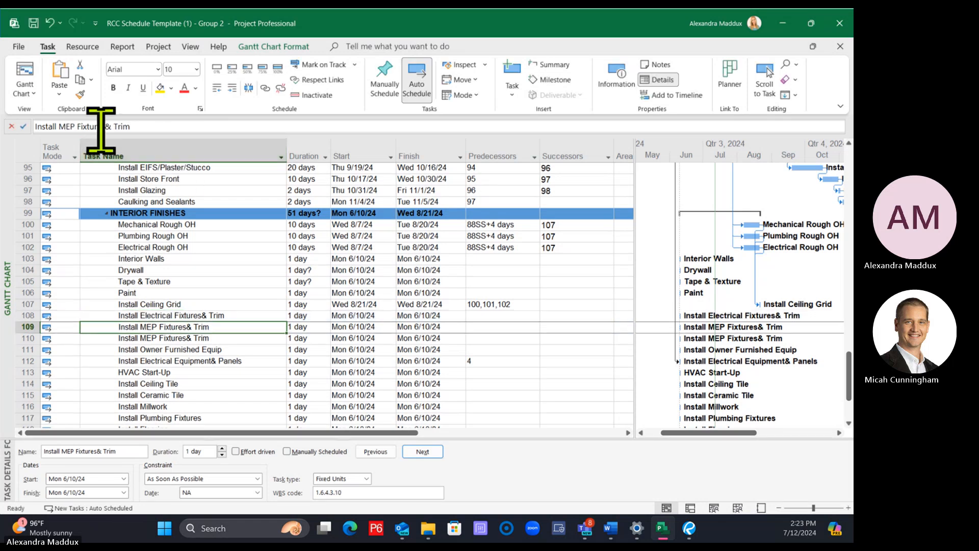
Rename the remaining two MEP fixture tasks as Install HVAC Fixtures& Trim and Install Plumbing Fixtures& Trim
{"action": "double_click", "coordinate": [67, 126]}
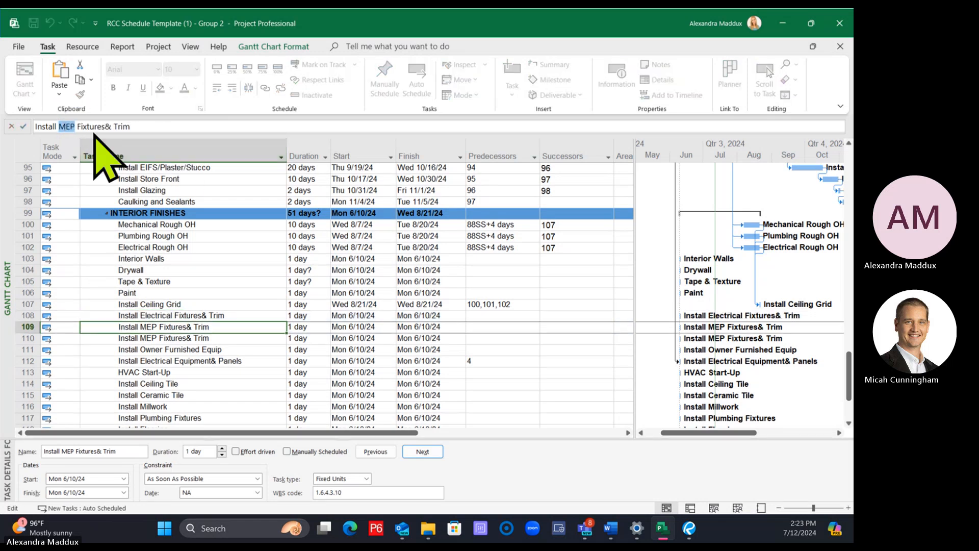
{"action": "type", "text": "HVAC"}
{"action": "key", "text": "Return"}
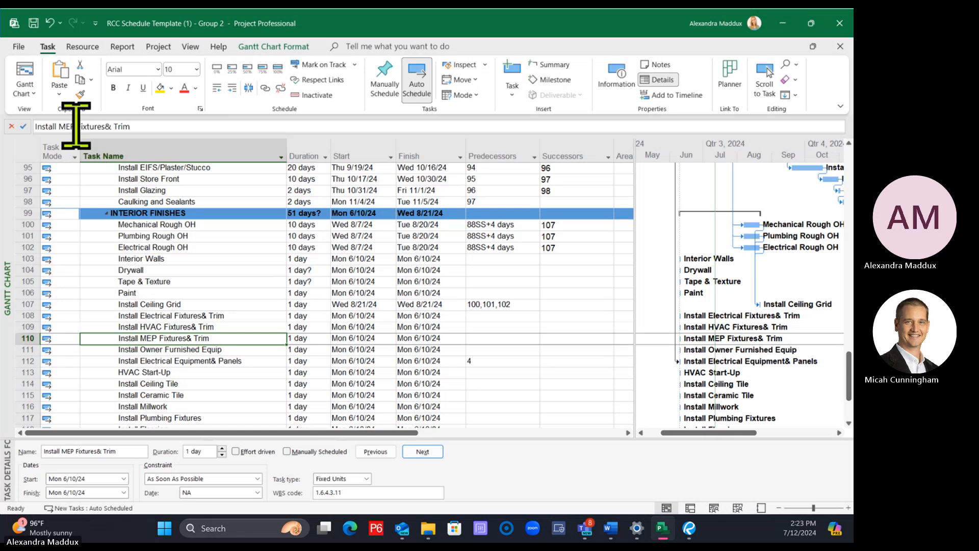
{"action": "double_click", "coordinate": [67, 127]}
{"action": "type", "text": "P"}
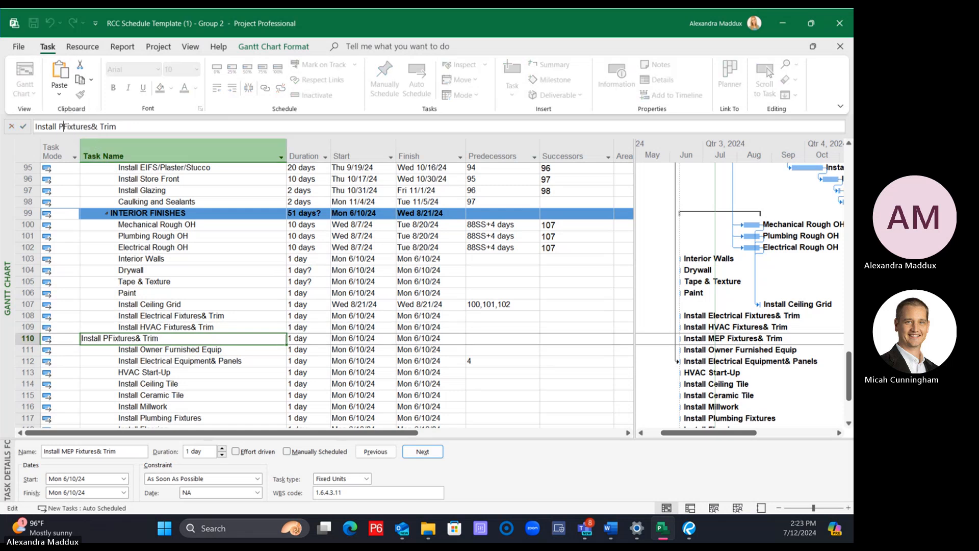
{"action": "type", "text": "lumbing"}
{"action": "key", "text": "Return"}
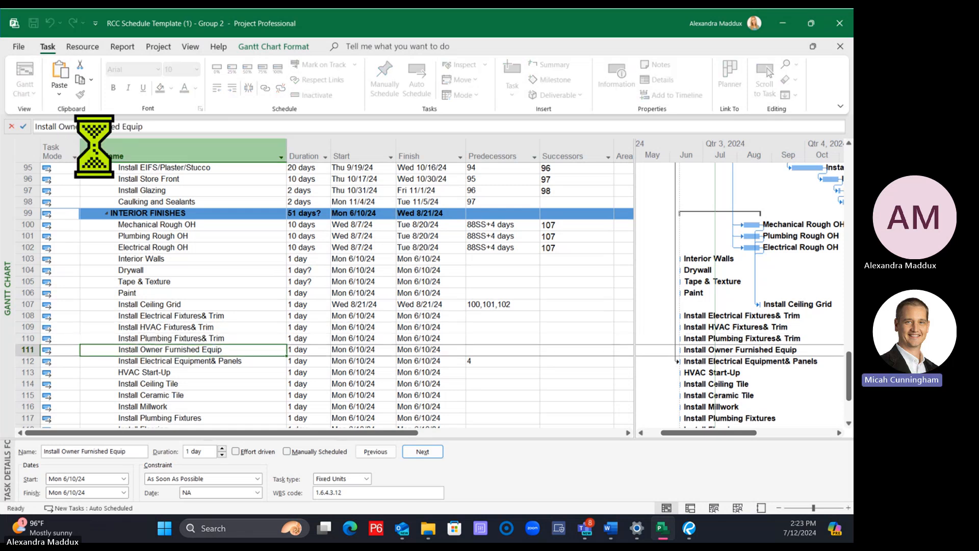
Add the missing space before the ampersand in the Electrical, HVAC and Plumbing Fixtures & Trim task names
{"action": "left_click", "coordinate": [247, 375]}
{"action": "left_click", "coordinate": [234, 317]}
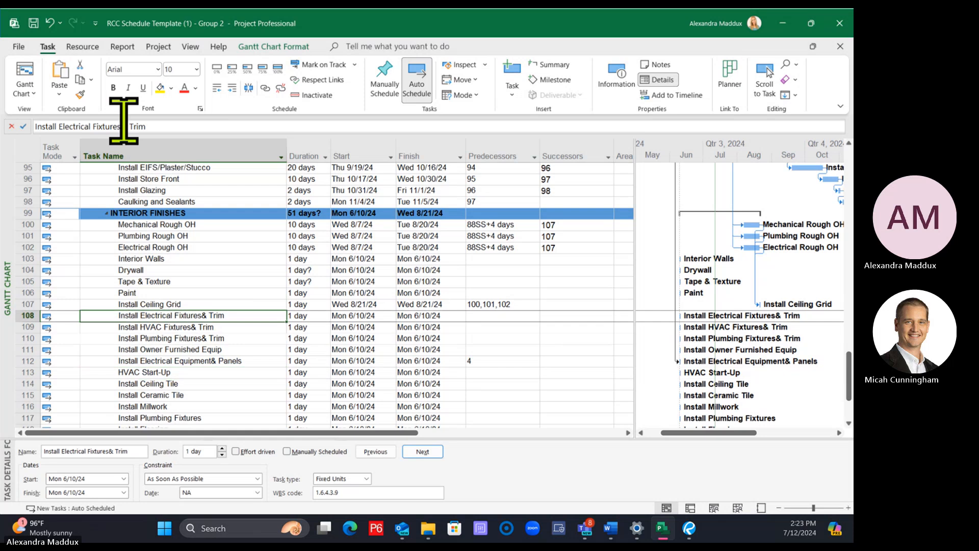
{"action": "left_click", "coordinate": [123, 126]}
{"action": "key", "text": "Return"}
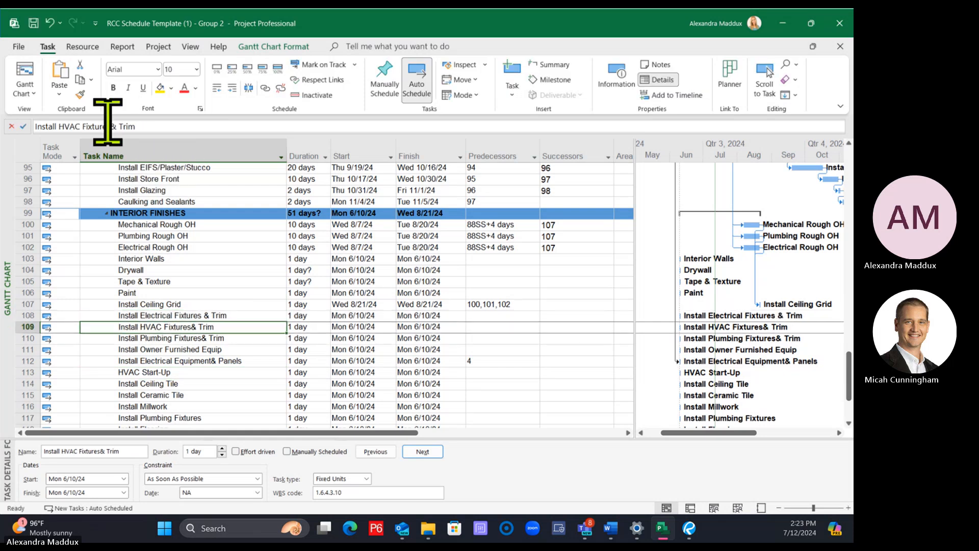
{"action": "left_click", "coordinate": [108, 126]}
{"action": "key", "text": "Return"}
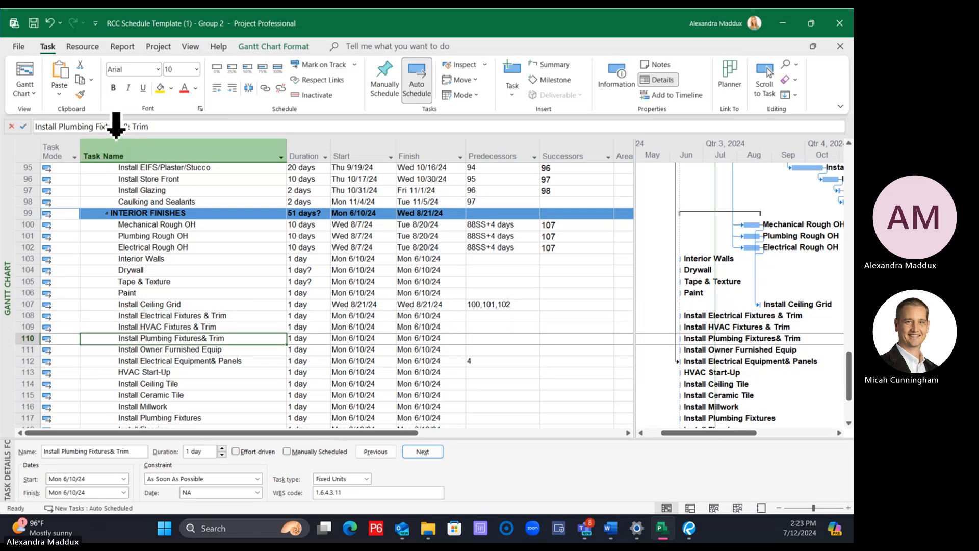
{"action": "left_click", "coordinate": [125, 127]}
{"action": "key", "text": "Return"}
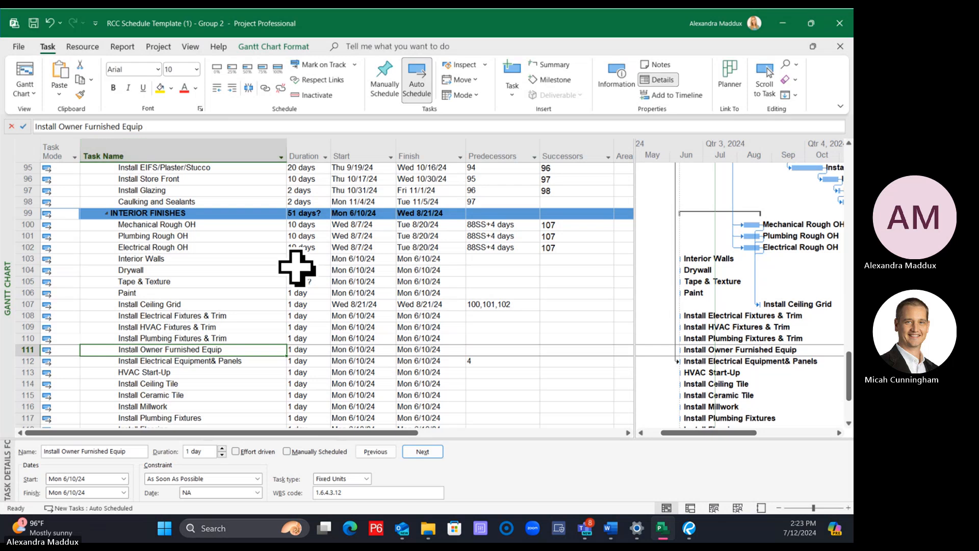
{"action": "left_click", "coordinate": [339, 282]}
{"action": "scroll", "coordinate": [390, 323], "scroll_direction": "down", "scroll_amount": 2}
{"action": "scroll", "coordinate": [376, 322], "scroll_direction": "up", "scroll_amount": 1}
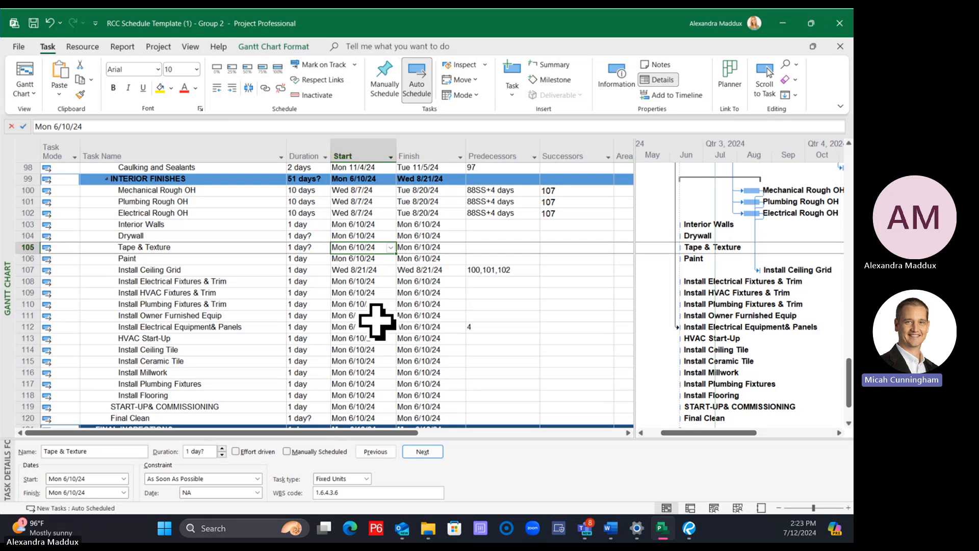
{"action": "left_click", "coordinate": [243, 281]}
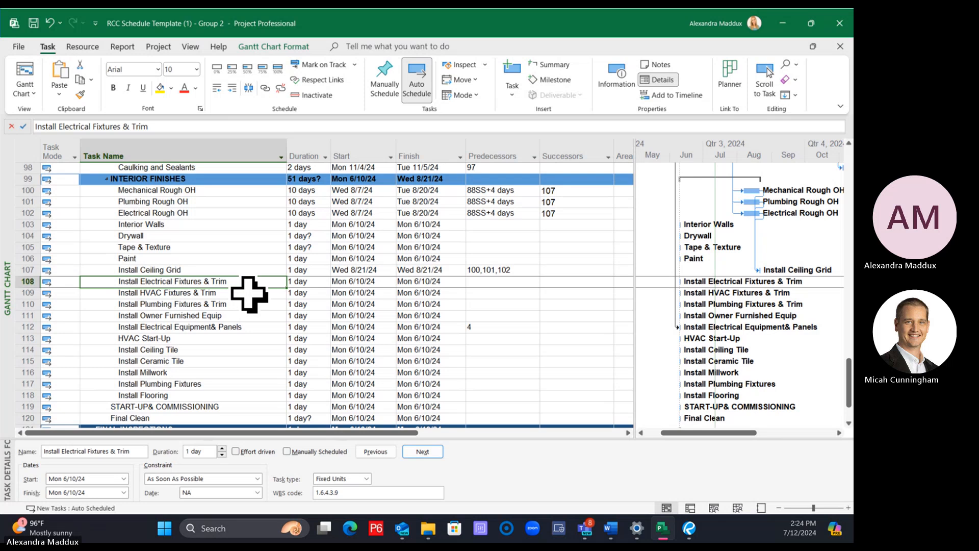
{"action": "left_click", "coordinate": [306, 225]}
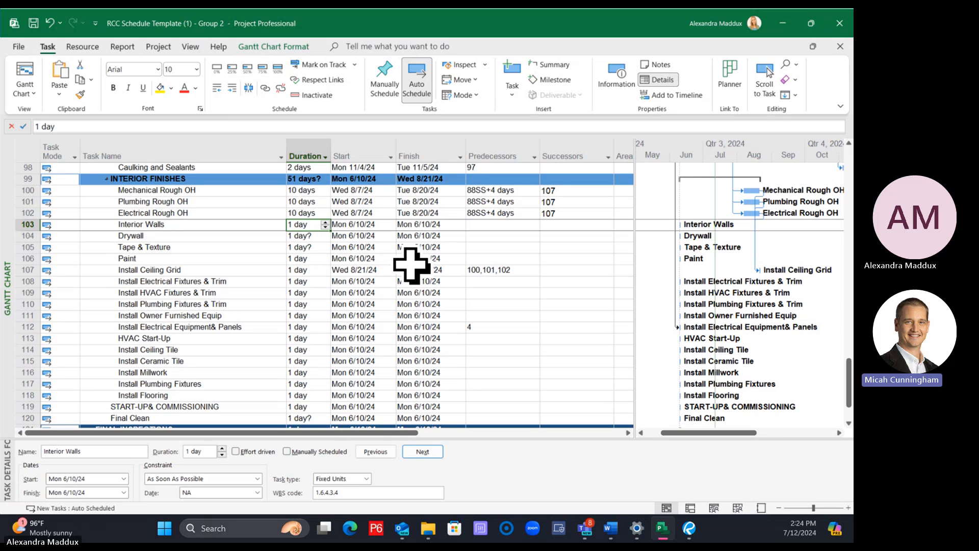
{"action": "left_click_drag", "start_coordinate": [160, 192], "coordinate": [159, 394]}
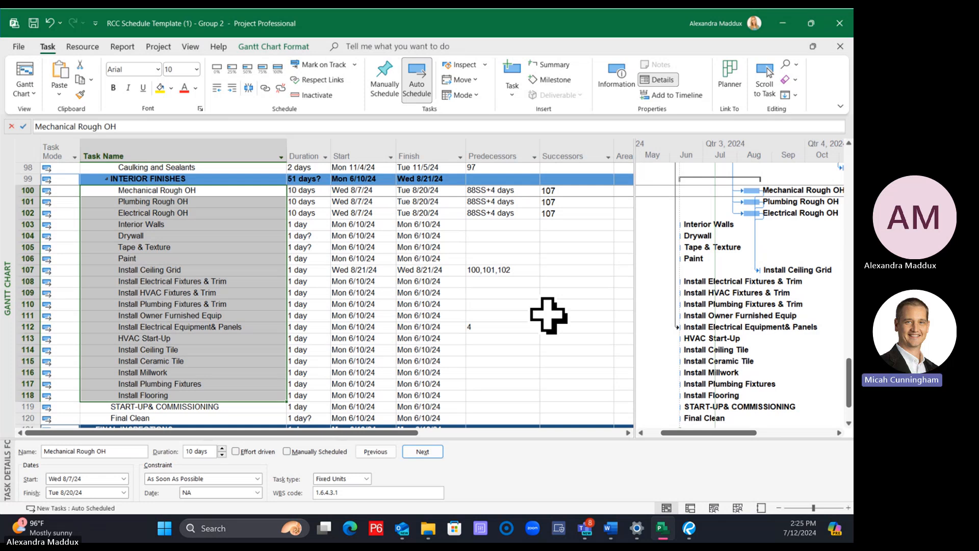
{"action": "left_click", "coordinate": [546, 306]}
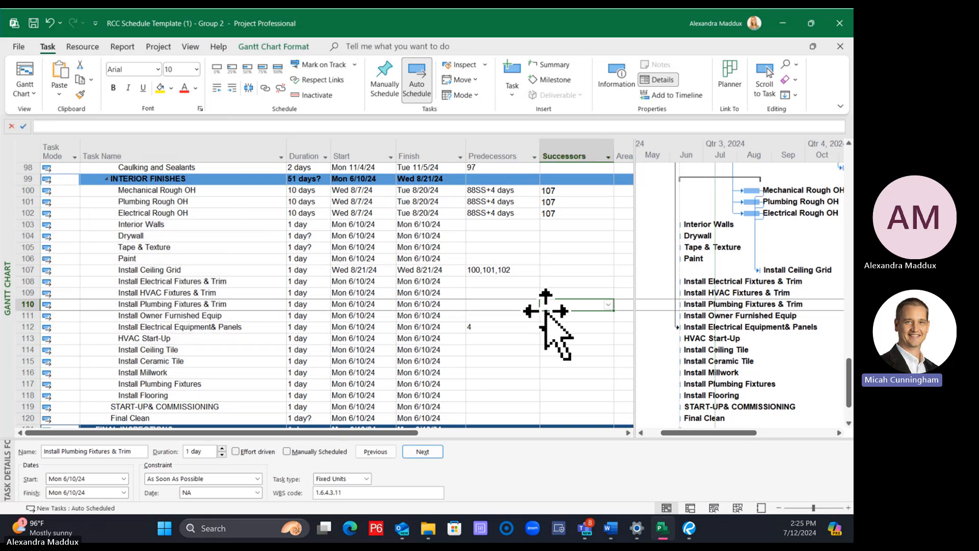
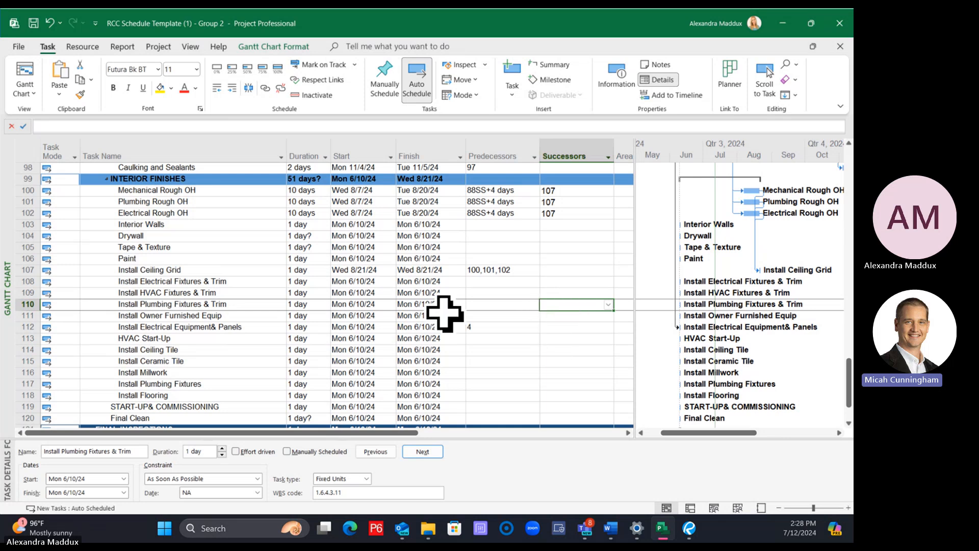
Set the durations of Interior Walls to 8 days, Drywall to 10, Tape & Texture to 8 and Paint to 5
{"action": "left_click", "coordinate": [322, 228]}
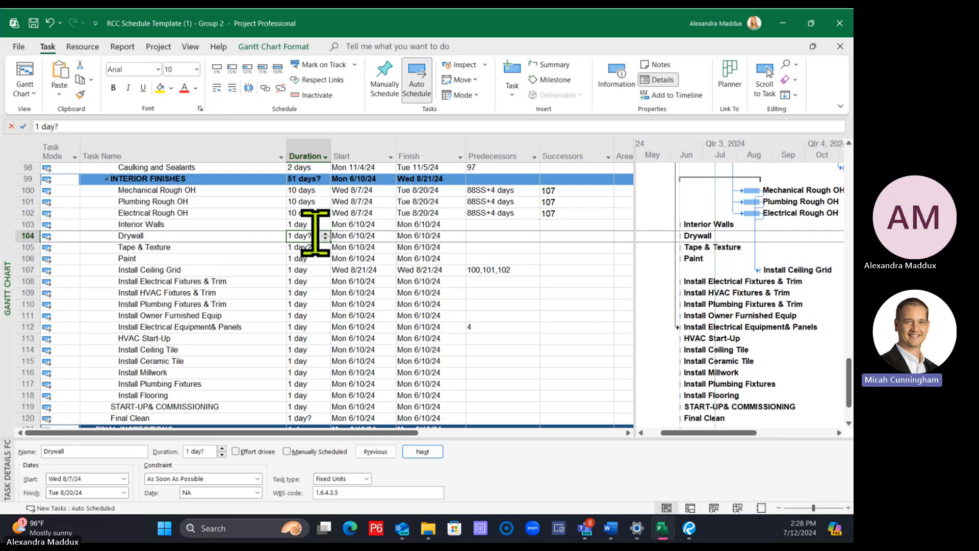
{"action": "type", "text": "8"}
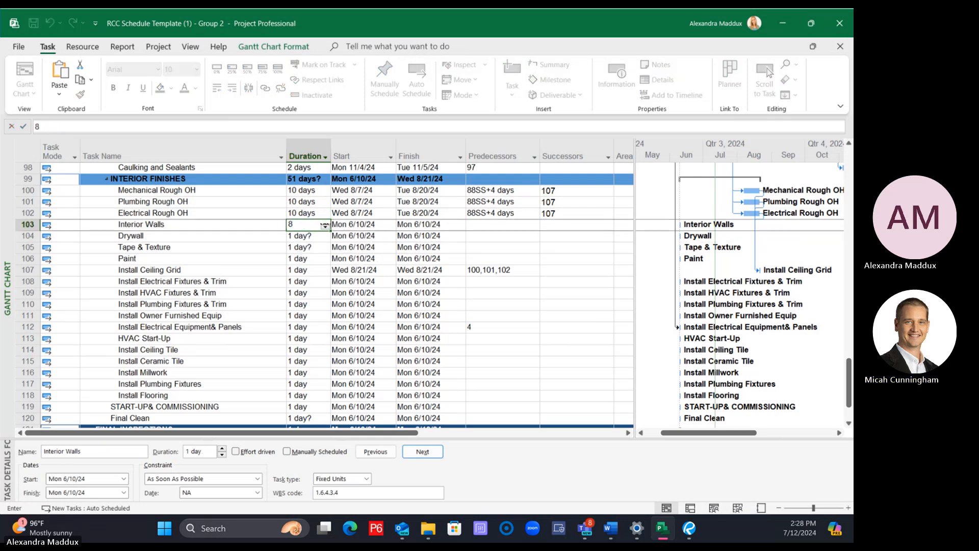
{"action": "key", "text": "Return"}
{"action": "type", "text": "10"}
{"action": "key", "text": "Return"}
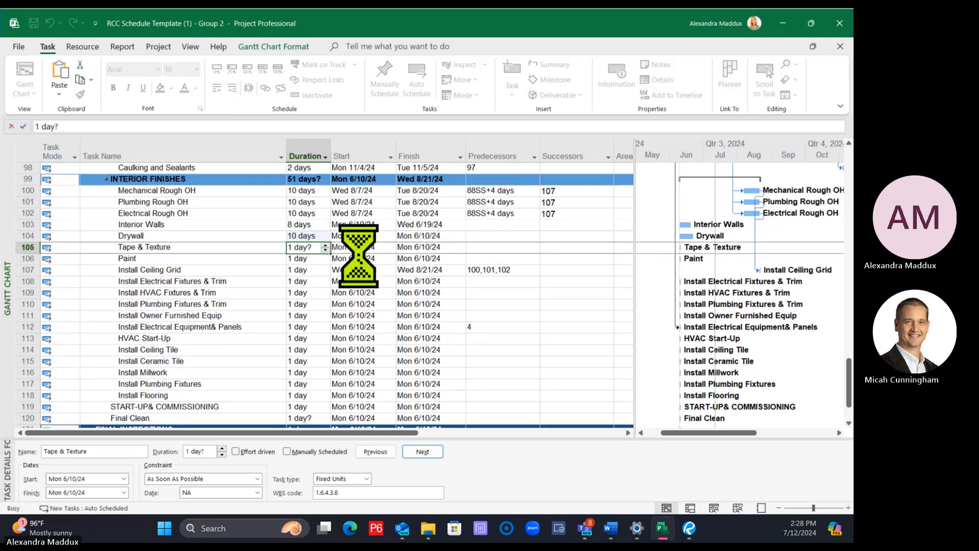
{"action": "type", "text": "8"}
{"action": "key", "text": "Return"}
{"action": "type", "text": "5"}
{"action": "key", "text": "Return"}
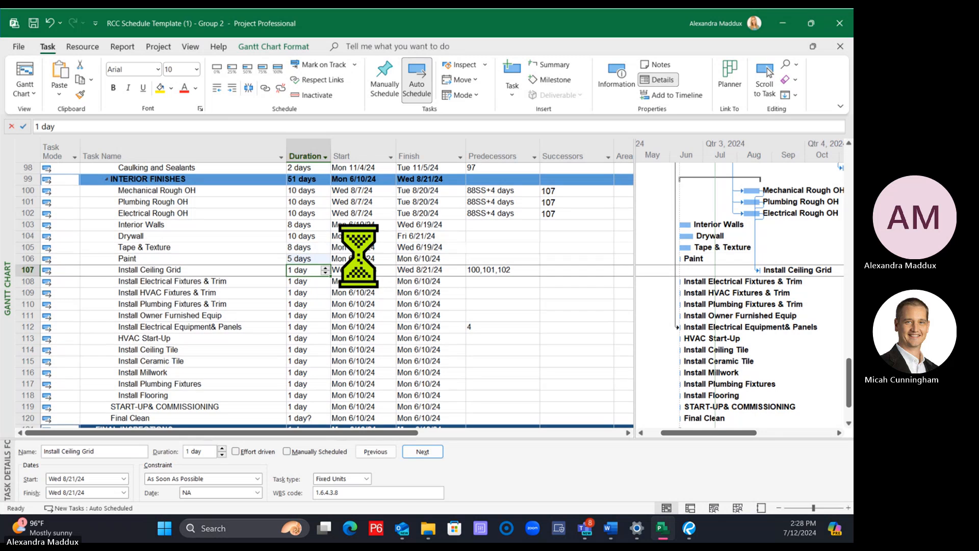
Set the durations of Install Ceiling Grid and Install Electrical Fixtures & Trim to 5 days, HVAC Fixtures & Trim to 3 and Plumbing Fixtures & Trim to 2
{"action": "type", "text": "5"}
{"action": "key", "text": "Return"}
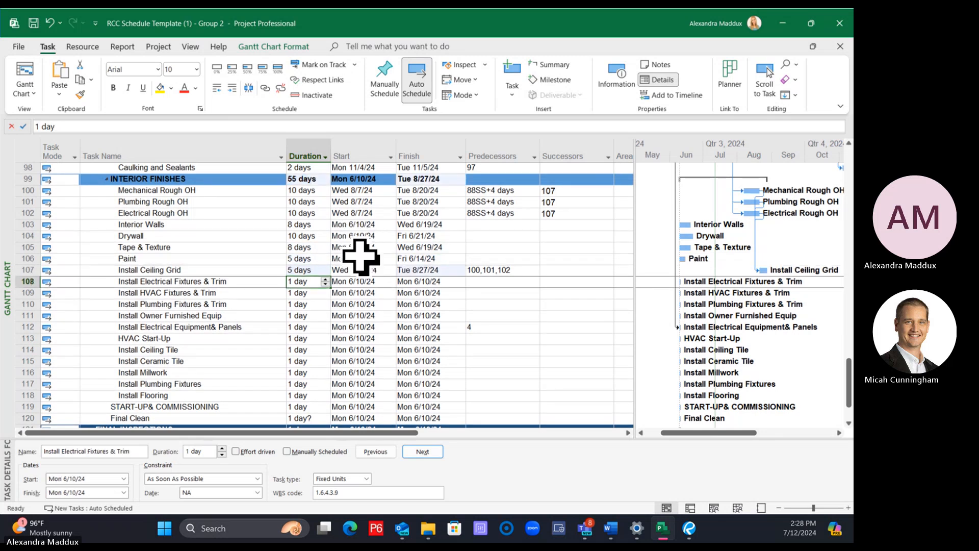
{"action": "type", "text": "2"}
{"action": "key", "text": "Return"}
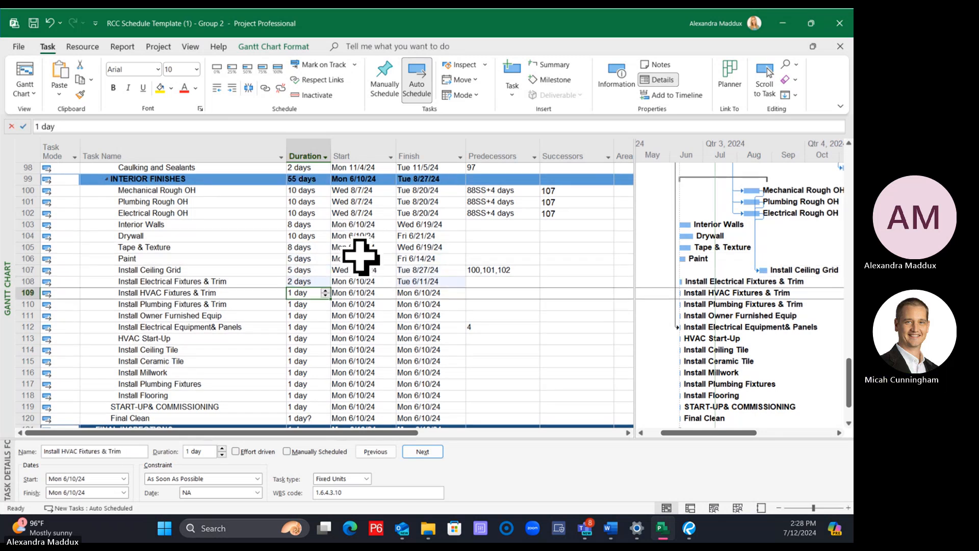
{"action": "key", "text": "Up"}
{"action": "type", "text": "5"}
{"action": "key", "text": "Return"}
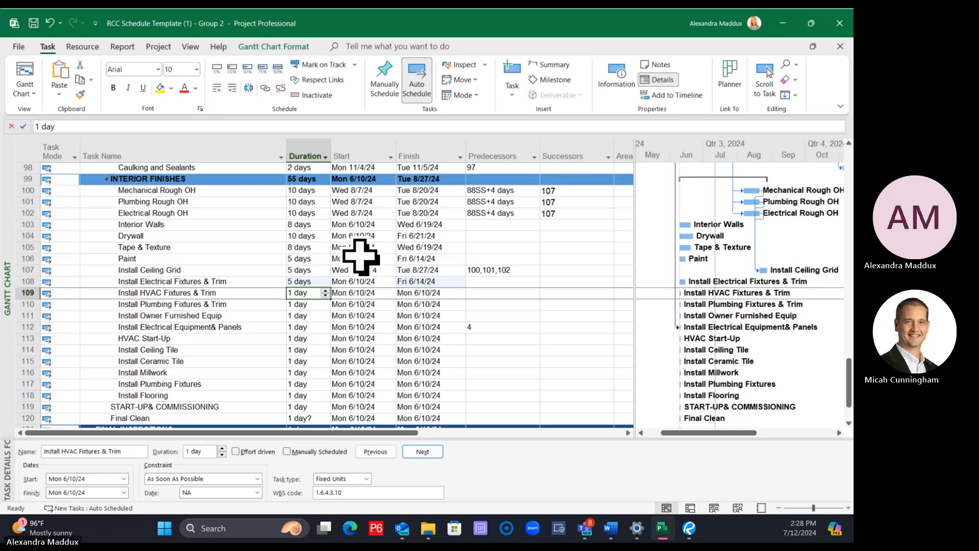
{"action": "type", "text": "3"}
{"action": "key", "text": "Return"}
{"action": "type", "text": "2"}
{"action": "key", "text": "Return"}
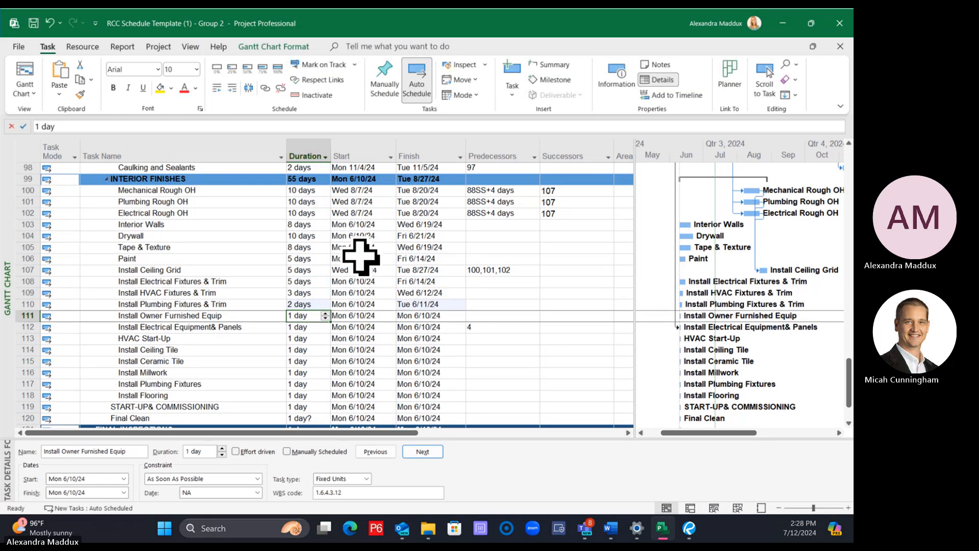
Set Install Owner Furnished Equip to 10 days, Install Electrical Equipment& Panels and HVAC Start-Up to 3, and Install Ceiling Tile to 2
{"action": "type", "text": "10"}
{"action": "key", "text": "Return"}
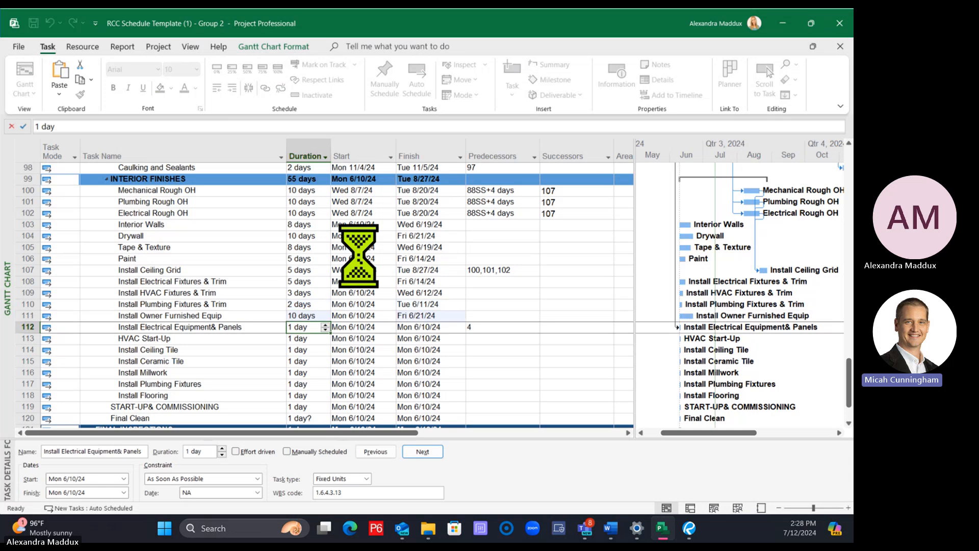
{"action": "type", "text": "3"}
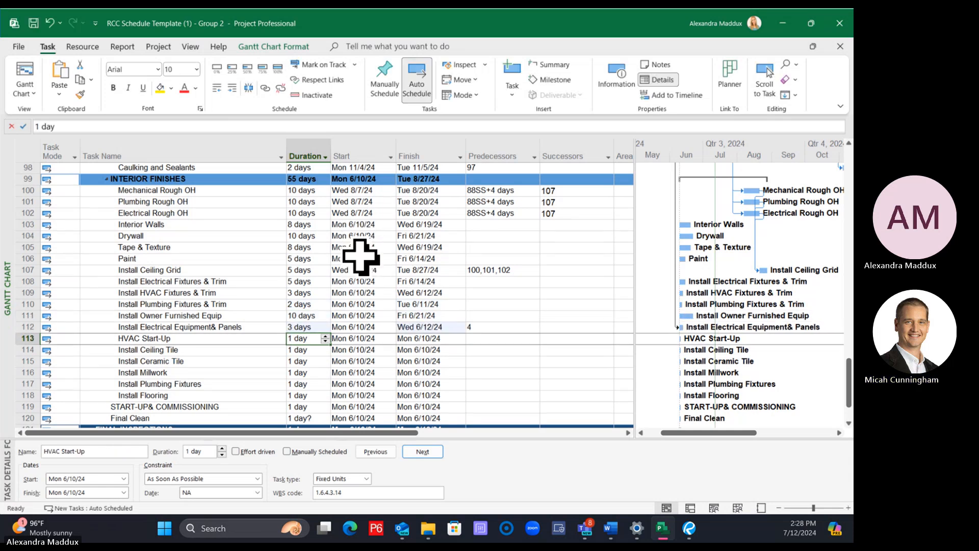
{"action": "type", "text": "3"}
{"action": "key", "text": "Return"}
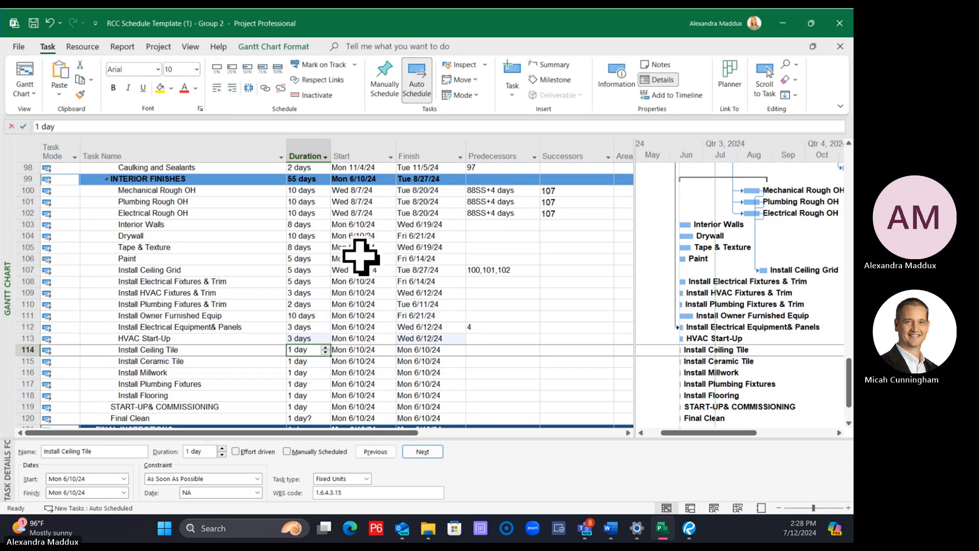
{"action": "type", "text": "2"}
{"action": "key", "text": "Return"}
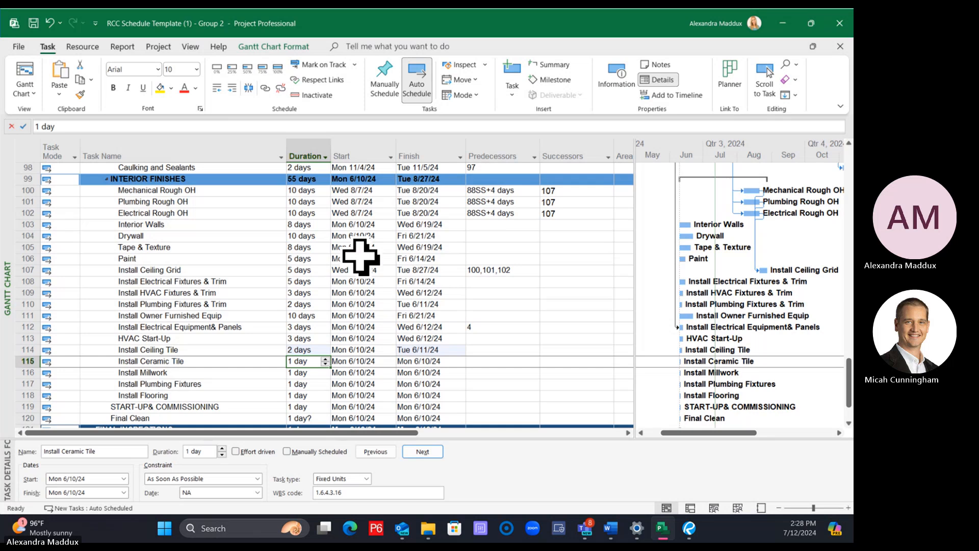
Set the durations of Install Ceramic Tile to 10 days, Install Millwork to 15, Install Plumbing Fixtures to 3 and Install Flooring to 10
{"action": "type", "text": "10"}
{"action": "key", "text": "Return"}
{"action": "type", "text": "15"}
{"action": "key", "text": "Return"}
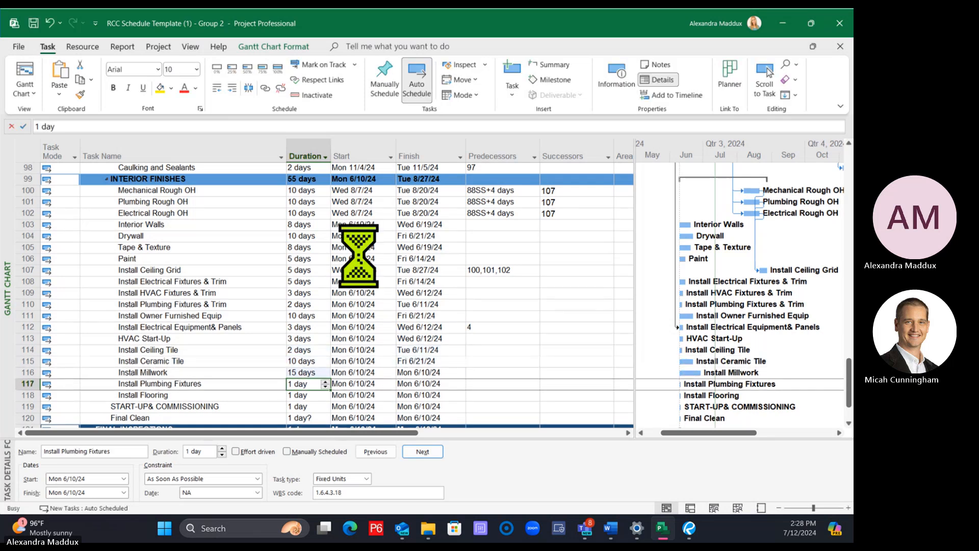
{"action": "type", "text": "3"}
{"action": "key", "text": "Return"}
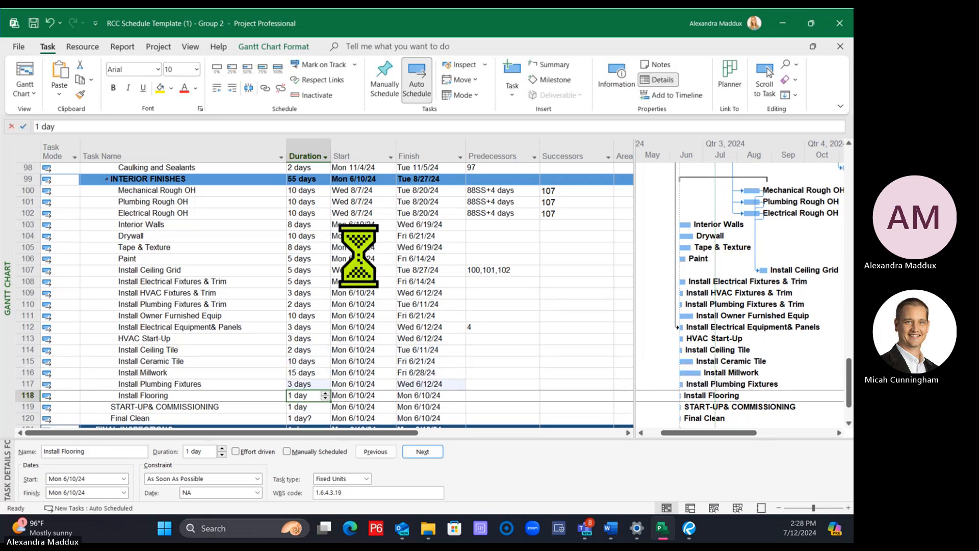
{"action": "type", "text": "10"}
{"action": "key", "text": "Return"}
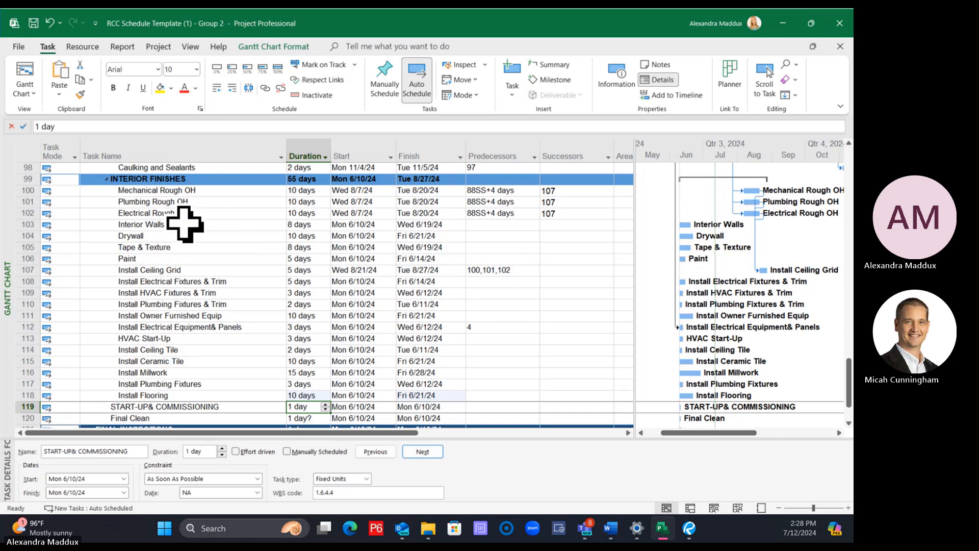
Link Install Structural Light Gauge Framing as the predecessor of Interior Walls
{"action": "scroll", "coordinate": [204, 255], "scroll_direction": "up", "scroll_amount": 6}
{"action": "left_click", "coordinate": [204, 263]}
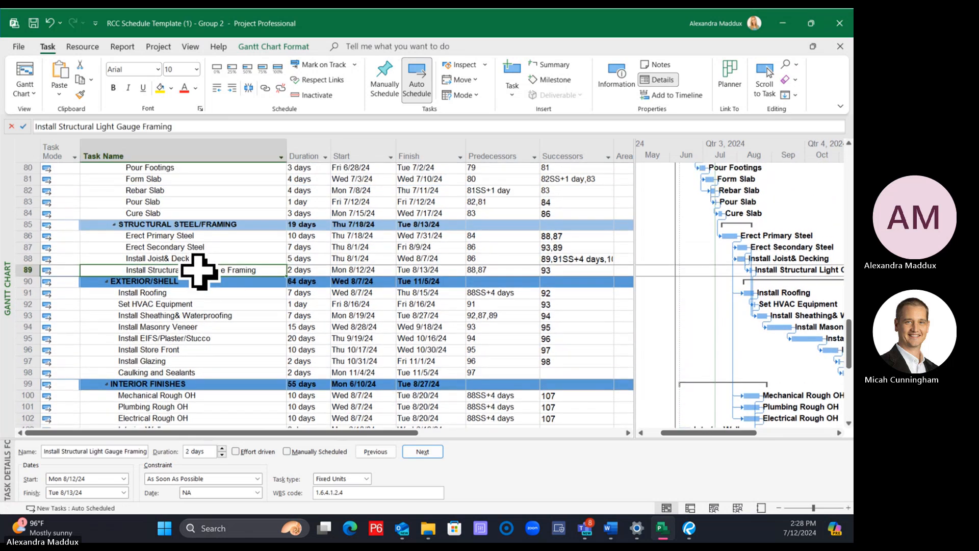
{"action": "scroll", "coordinate": [203, 308], "scroll_direction": "down", "scroll_amount": 2}
{"action": "left_click", "coordinate": [182, 361], "text": "ctrl"}
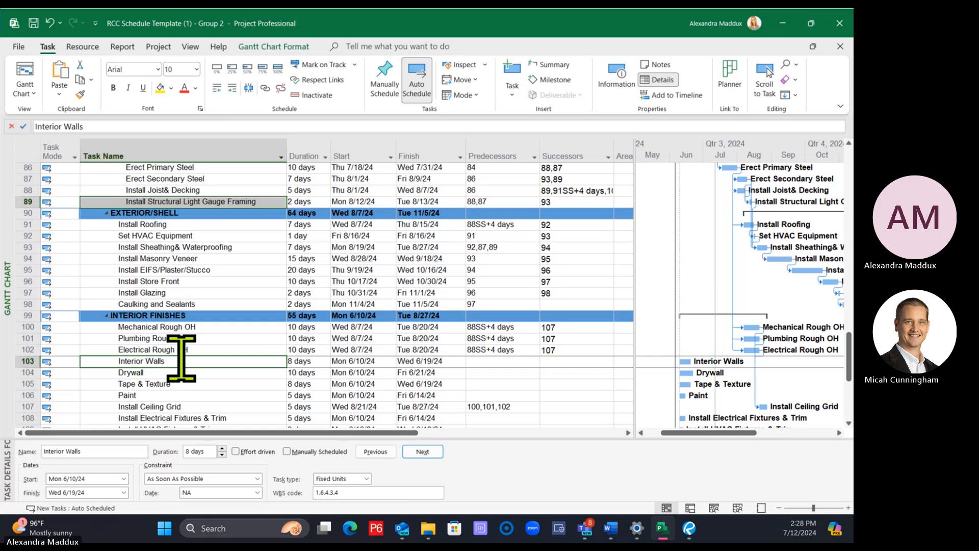
{"action": "left_click", "coordinate": [265, 88]}
Link Interior Walls, Drywall, Tape & Texture and Paint in sequence as finish-to-start tasks
{"action": "scroll", "coordinate": [276, 336], "scroll_direction": "down", "scroll_amount": 1}
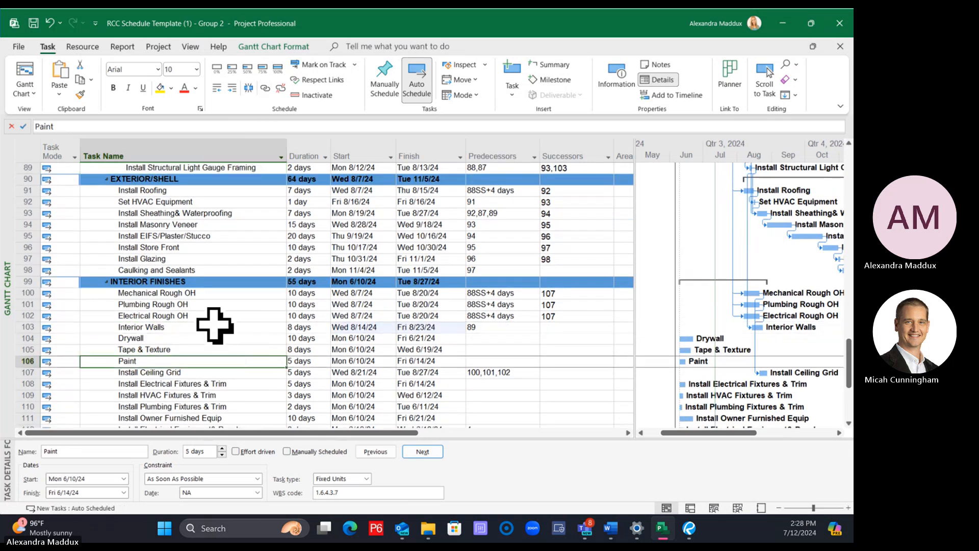
{"action": "left_click_drag", "start_coordinate": [211, 336], "coordinate": [208, 361]}
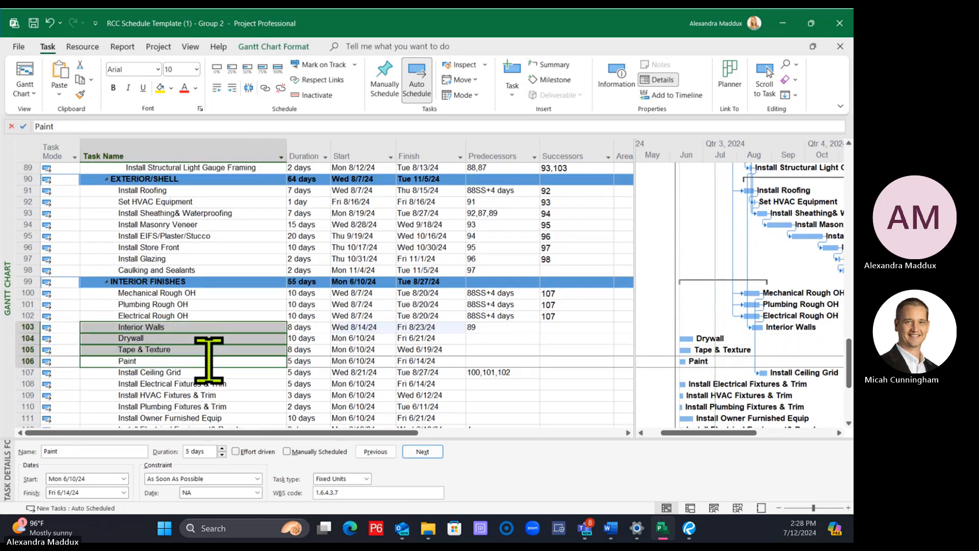
{"action": "left_click", "coordinate": [265, 87]}
Link Paint as an additional predecessor of Install Ceiling Grid
{"action": "scroll", "coordinate": [289, 301], "scroll_direction": "down", "scroll_amount": 1}
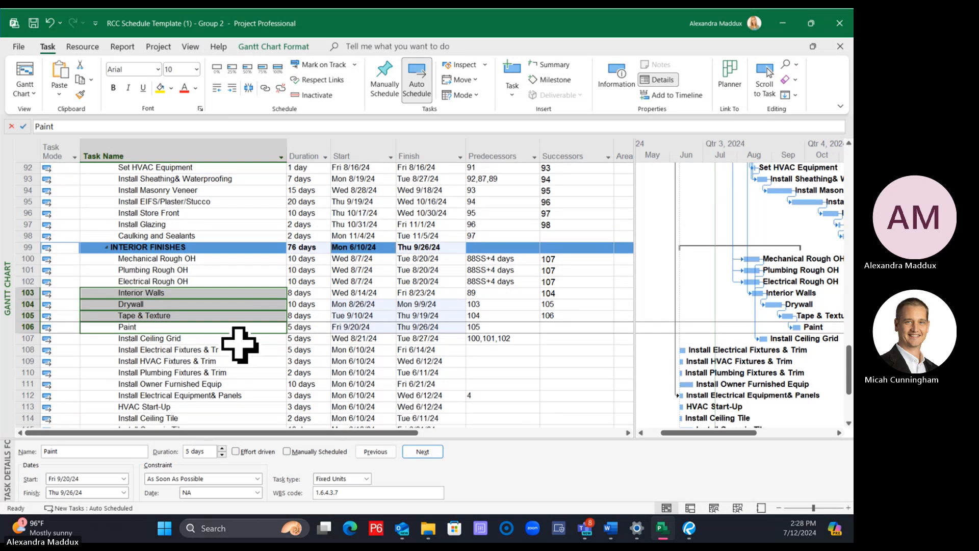
{"action": "left_click", "coordinate": [237, 340]}
{"action": "left_click", "coordinate": [215, 319]}
{"action": "left_click_drag", "start_coordinate": [214, 330], "coordinate": [214, 340]}
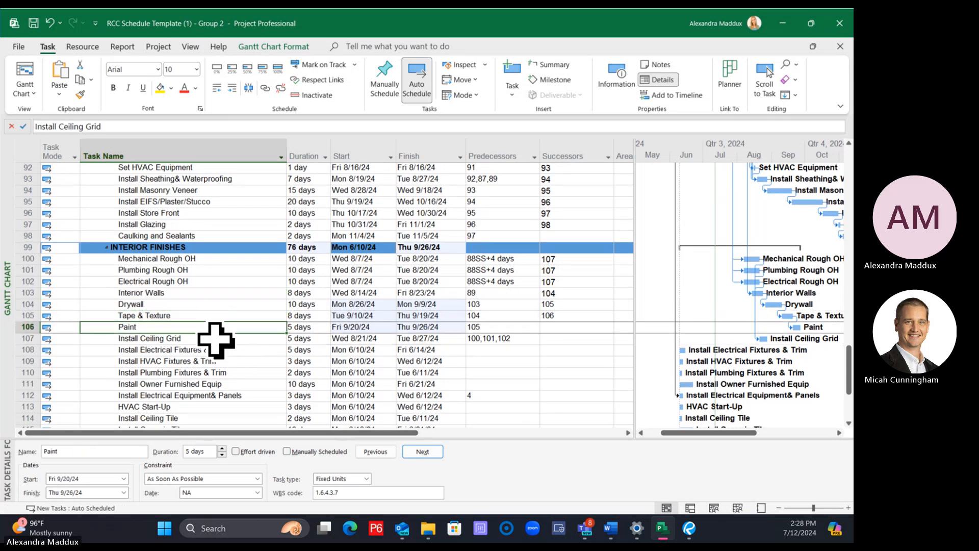
{"action": "left_click", "coordinate": [268, 92]}
Enlarge the task details form and change Tape & Texture's Drywall predecessor to start-to-start with a 6-day lag
{"action": "left_click", "coordinate": [228, 315]}
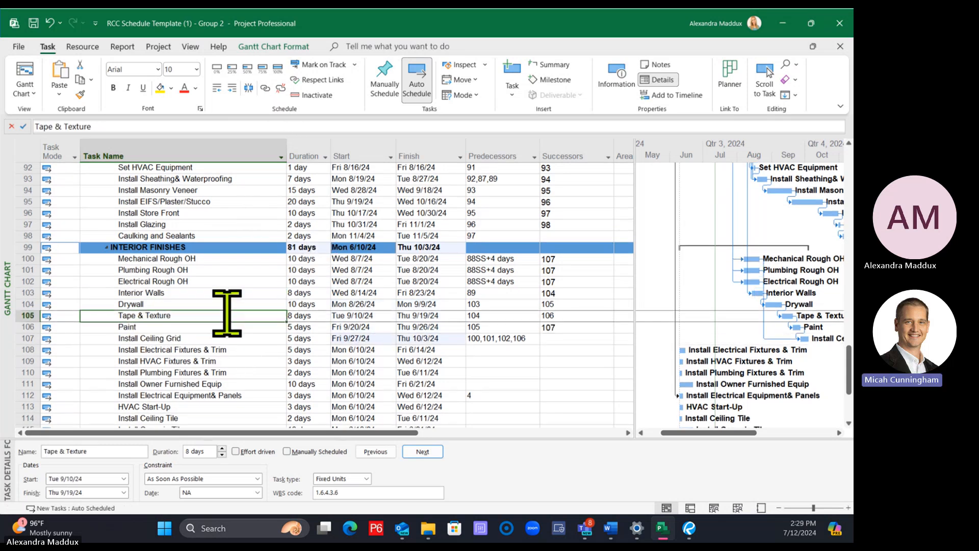
{"action": "left_click_drag", "start_coordinate": [227, 437], "coordinate": [236, 353]}
{"action": "left_click", "coordinate": [138, 457]}
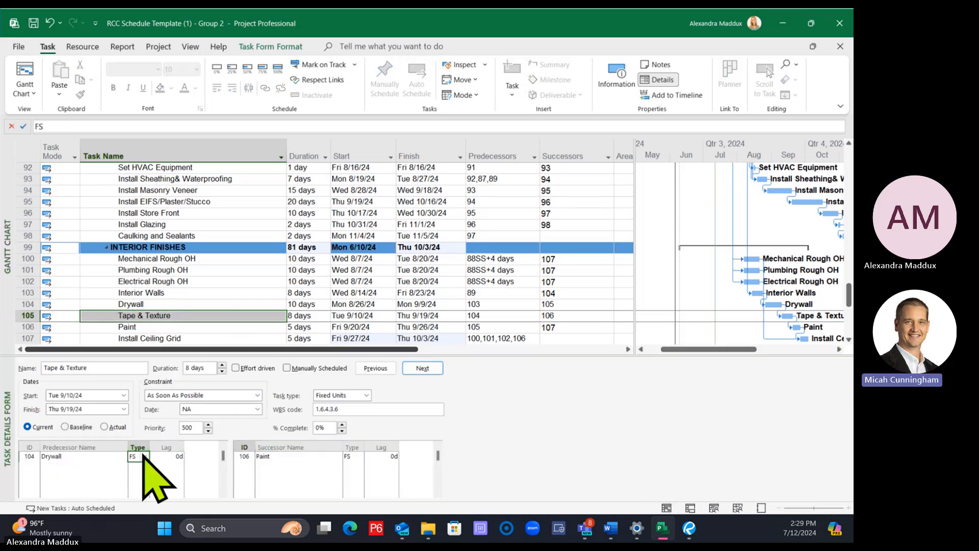
{"action": "left_click", "coordinate": [144, 456]}
{"action": "left_click", "coordinate": [138, 509]}
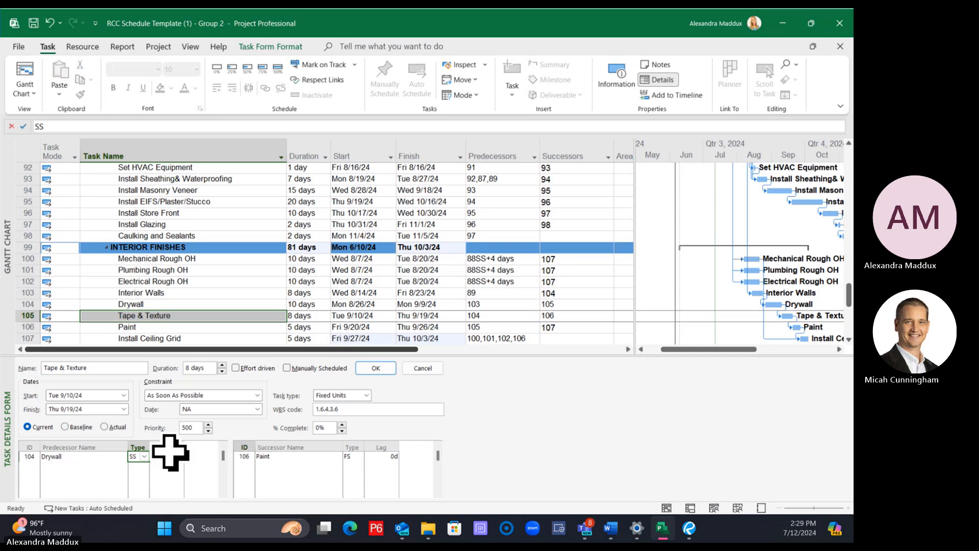
{"action": "left_click", "coordinate": [172, 457]}
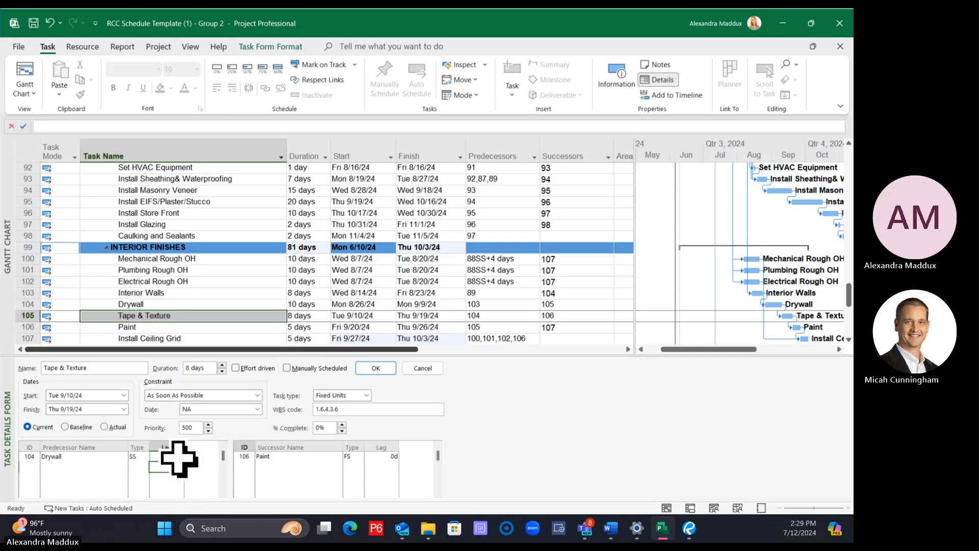
{"action": "type", "text": "3"}
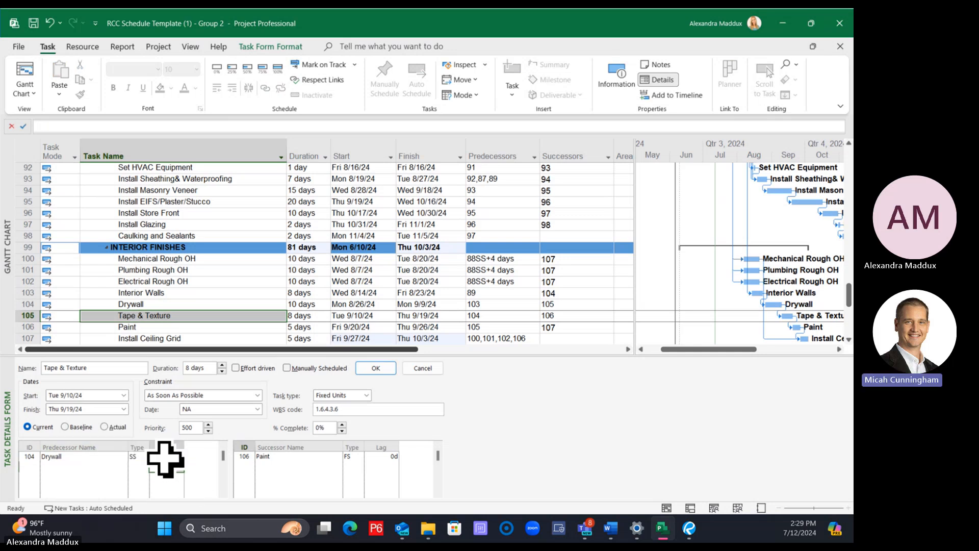
{"action": "key", "text": "Return"}
Change Paint's Tape & Texture predecessor to finish-to-finish with a 3-day lag
{"action": "scroll", "coordinate": [266, 300], "scroll_direction": "down", "scroll_amount": 1}
{"action": "left_click", "coordinate": [242, 293]}
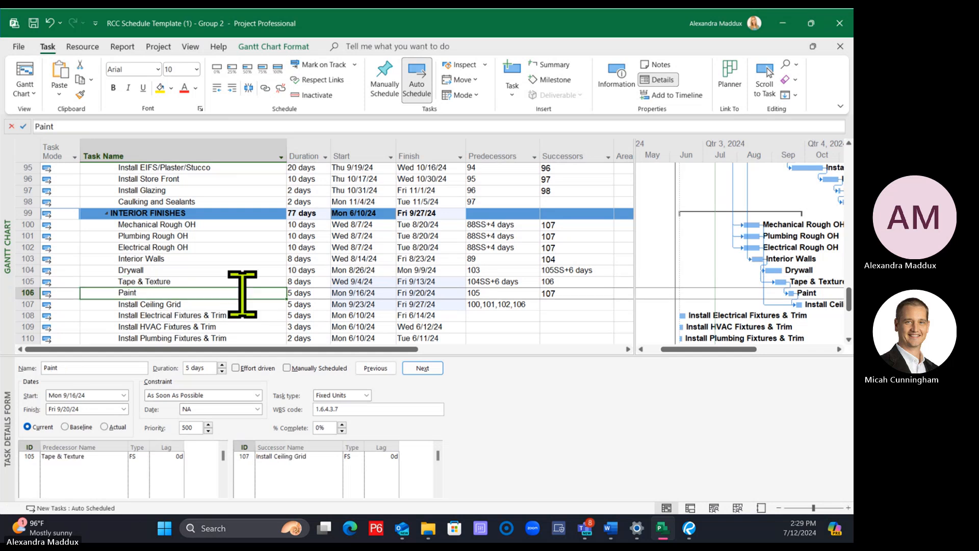
{"action": "left_click", "coordinate": [141, 456]}
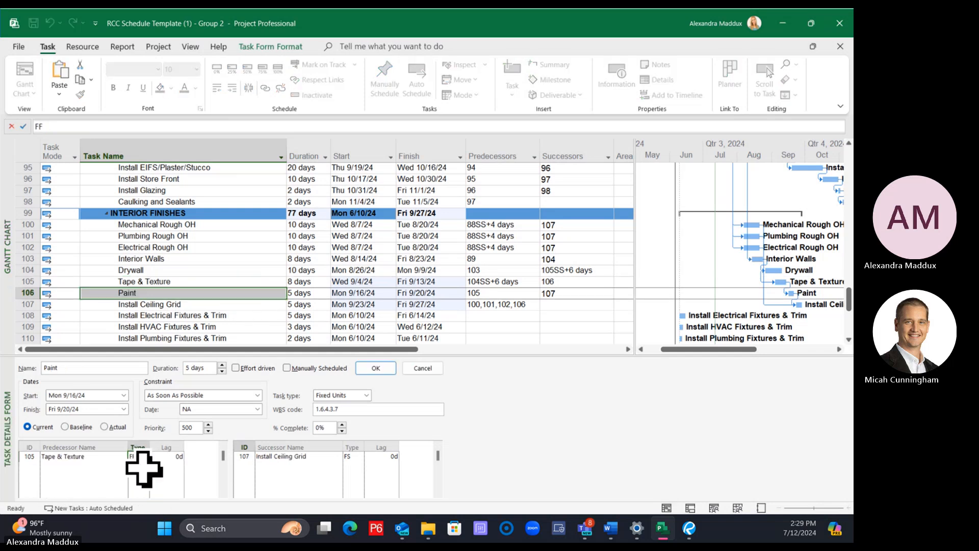
{"action": "left_click", "coordinate": [154, 456]}
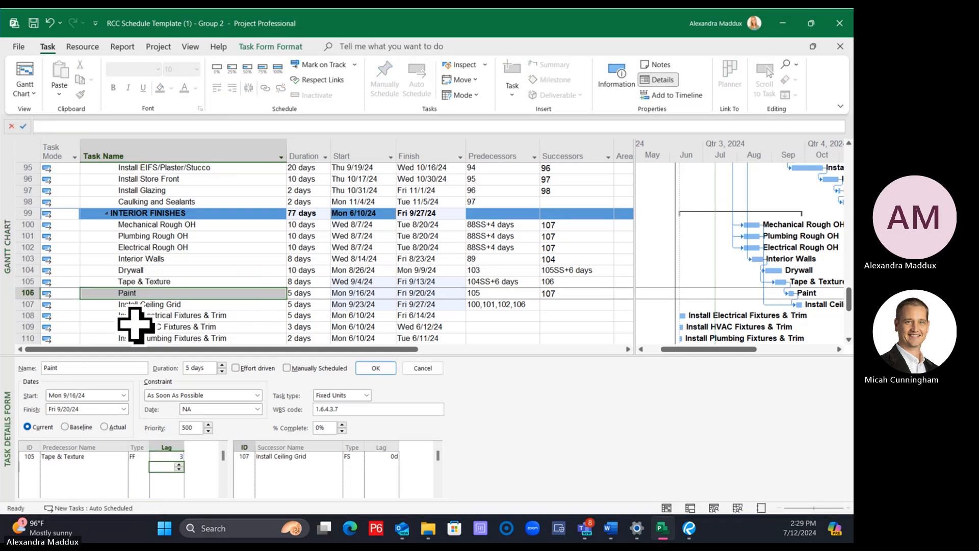
{"action": "left_click", "coordinate": [143, 296]}
Link Drywall as an additional finish-to-start predecessor of Paint
{"action": "left_click", "coordinate": [158, 270]}
{"action": "left_click", "coordinate": [155, 293], "text": "ctrl"}
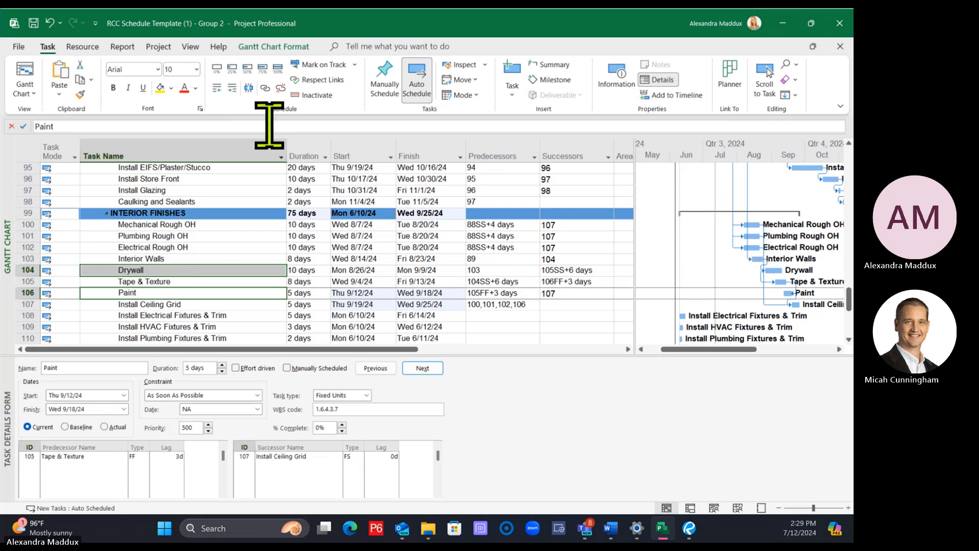
{"action": "left_click", "coordinate": [265, 86]}
{"action": "left_click", "coordinate": [234, 212]}
Link Install Ceiling Grid as the predecessor of Install HVAC Fixtures & Trim
{"action": "scroll", "coordinate": [234, 234], "scroll_direction": "down", "scroll_amount": 1}
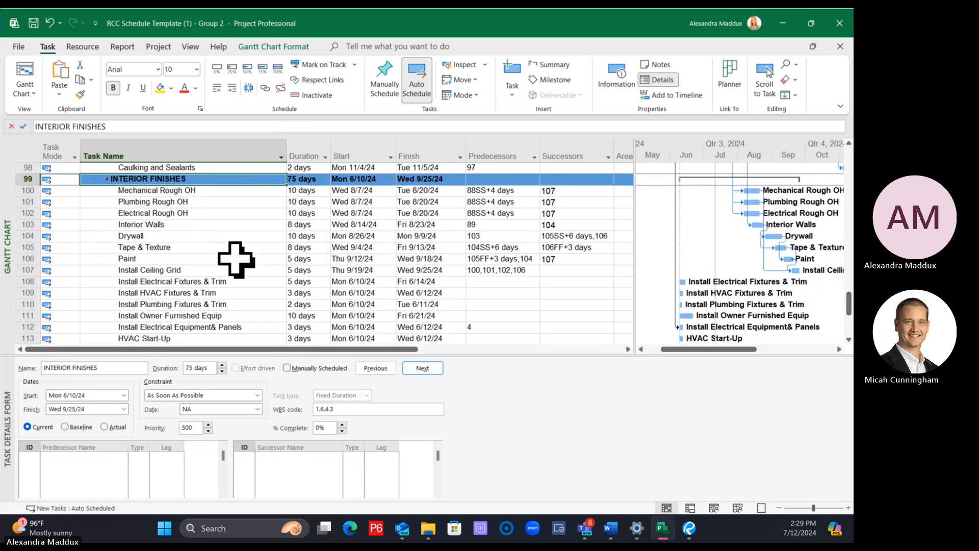
{"action": "scroll", "coordinate": [235, 254], "scroll_direction": "down", "scroll_amount": 1}
{"action": "scroll", "coordinate": [235, 257], "scroll_direction": "up", "scroll_amount": 1}
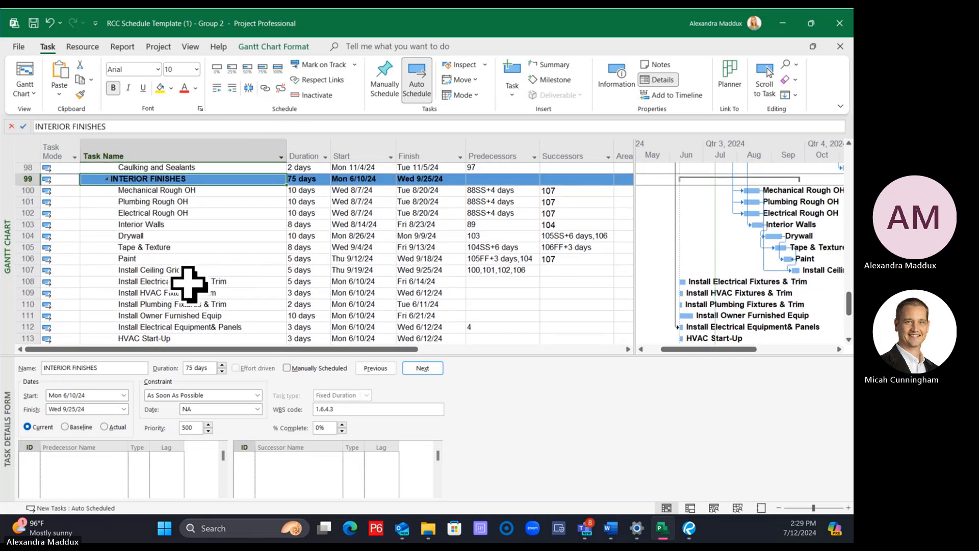
{"action": "left_click", "coordinate": [189, 270]}
{"action": "scroll", "coordinate": [214, 305], "scroll_direction": "down", "scroll_amount": 1}
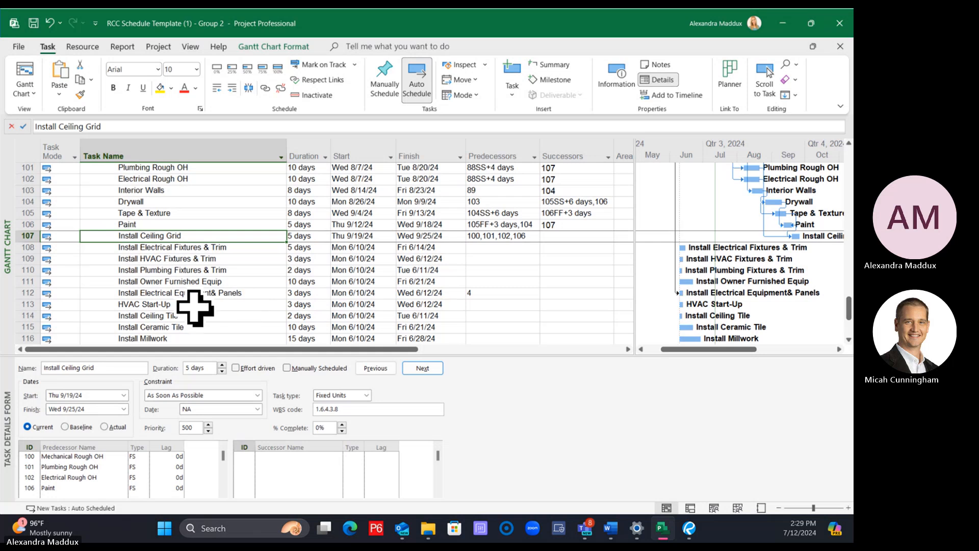
{"action": "left_click", "coordinate": [226, 259], "text": "ctrl"}
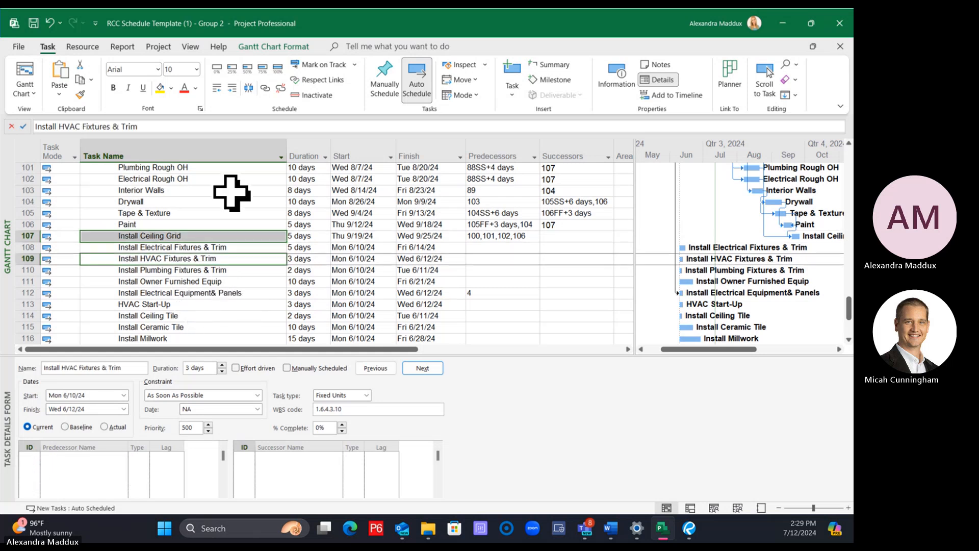
{"action": "left_click", "coordinate": [265, 87]}
Link Install Ceiling Grid as the predecessor of Install Electrical Fixtures & Trim
{"action": "left_click", "coordinate": [205, 236]}
{"action": "left_click", "coordinate": [207, 247], "text": "ctrl"}
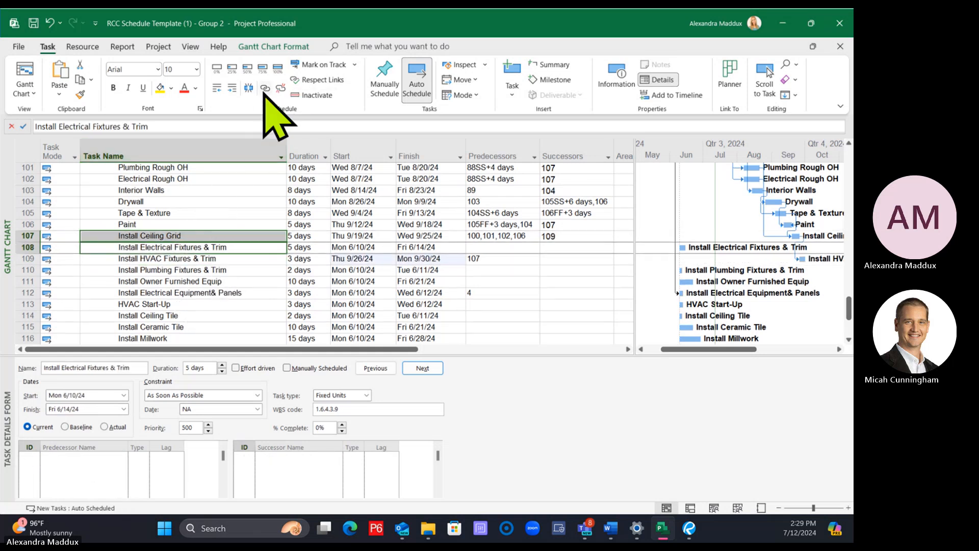
{"action": "left_click", "coordinate": [265, 87]}
{"action": "left_click", "coordinate": [193, 236]}
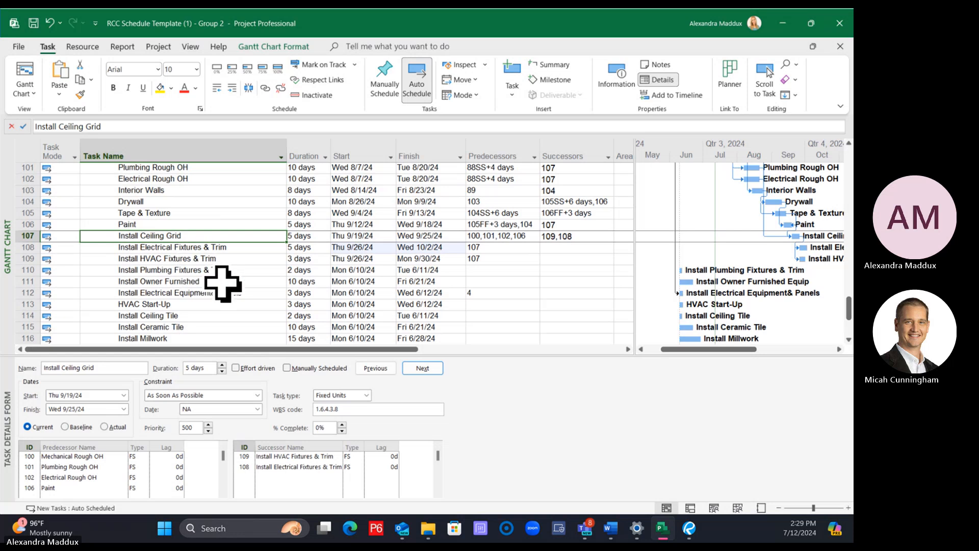
{"action": "left_click", "coordinate": [236, 247]}
{"action": "left_click", "coordinate": [578, 248]}
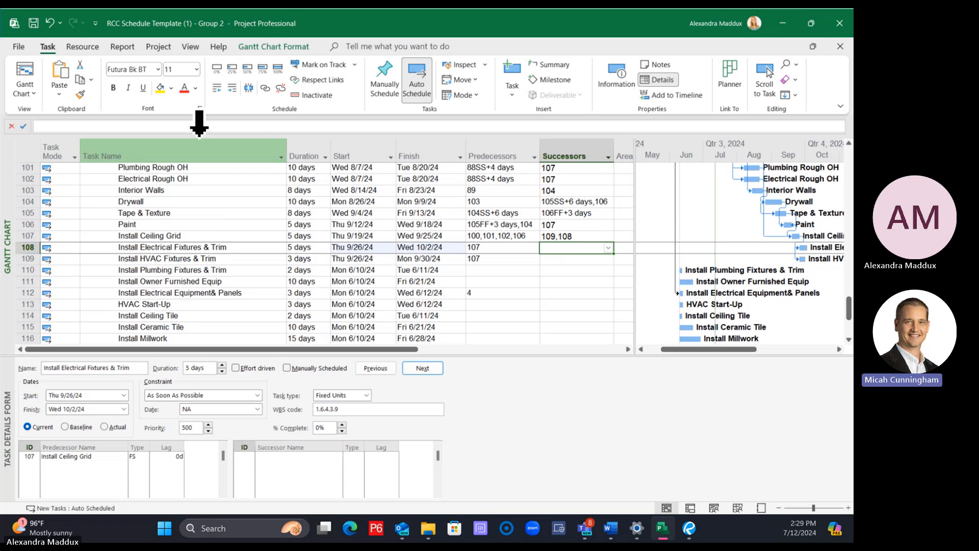
Review the General and Display project options, including the available date formats, and close the options without changing anything
{"action": "left_click", "coordinate": [18, 47]}
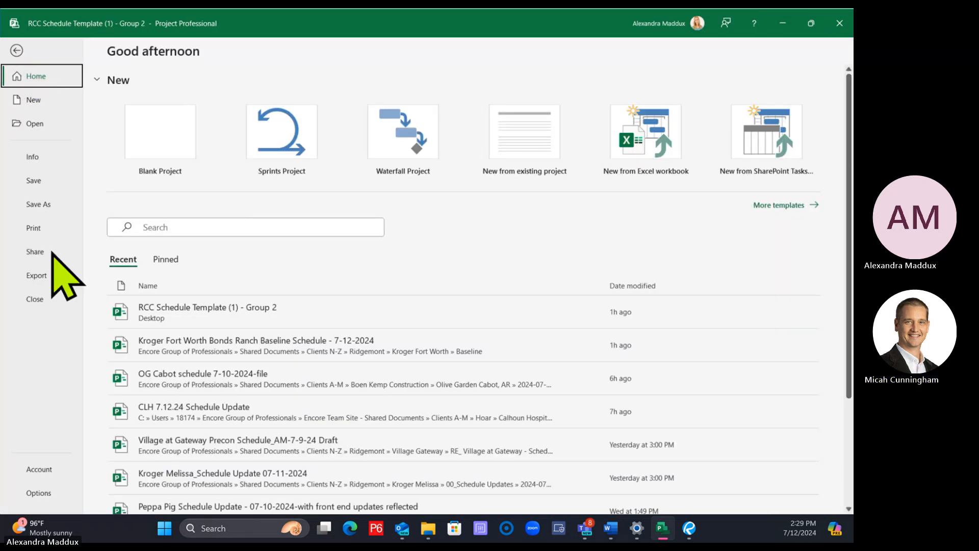
{"action": "key", "text": "Escape"}
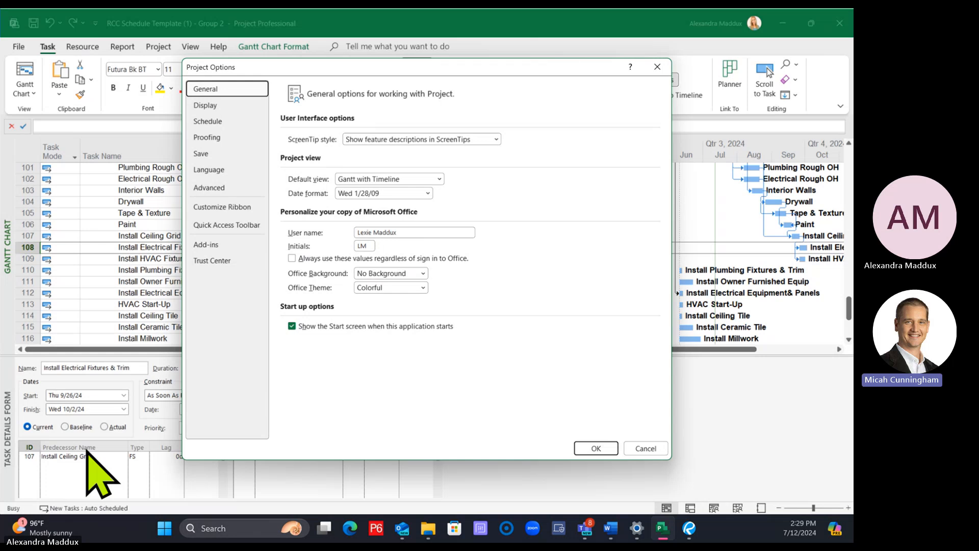
{"action": "left_click", "coordinate": [232, 108]}
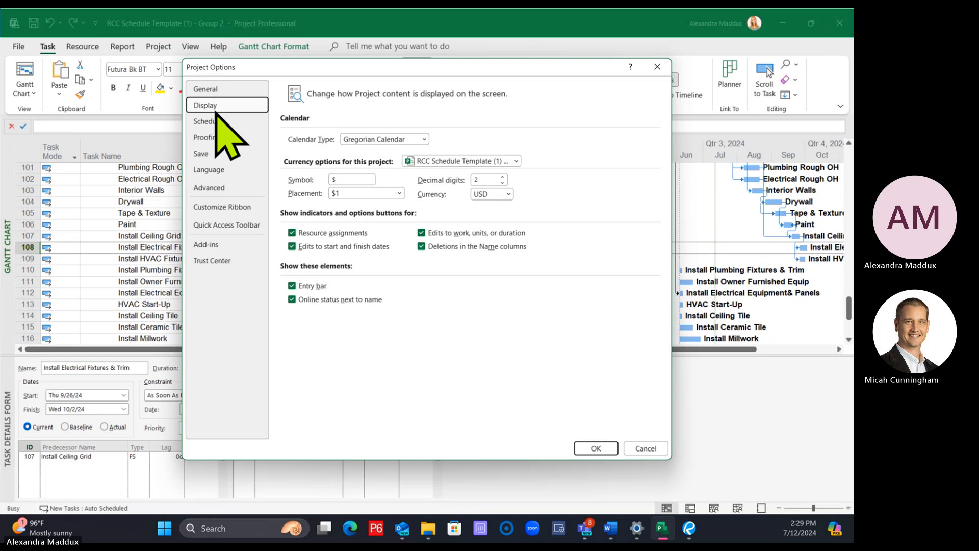
{"action": "left_click", "coordinate": [217, 90]}
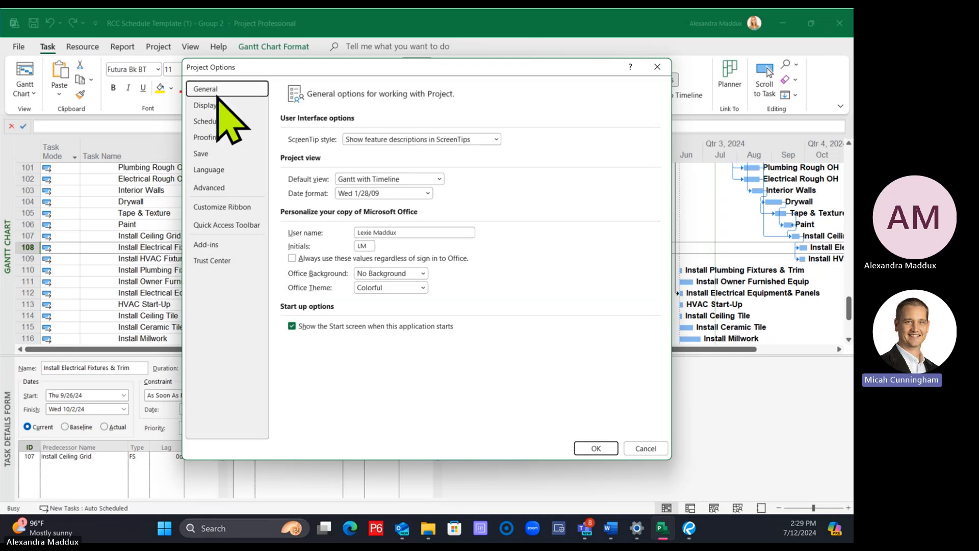
{"action": "left_click", "coordinate": [380, 193]}
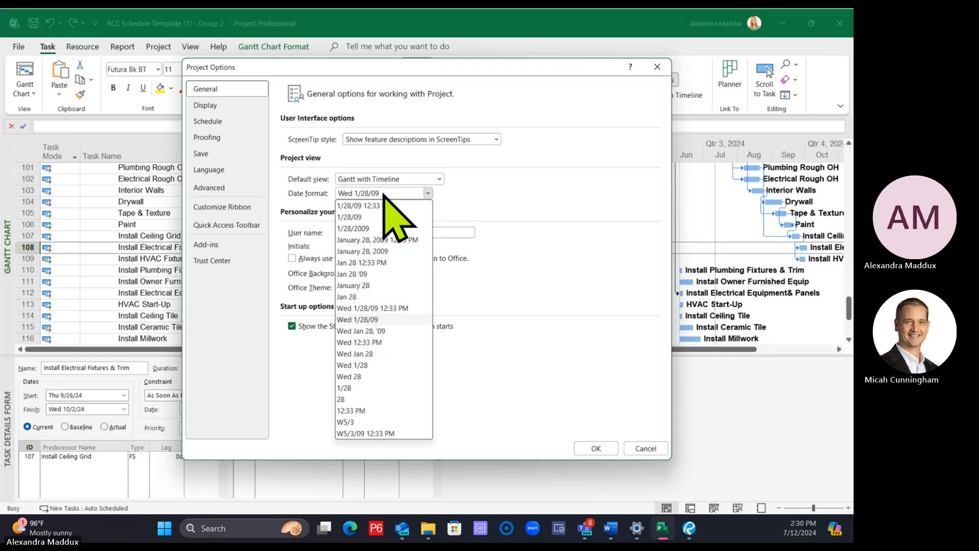
{"action": "left_click", "coordinate": [590, 207]}
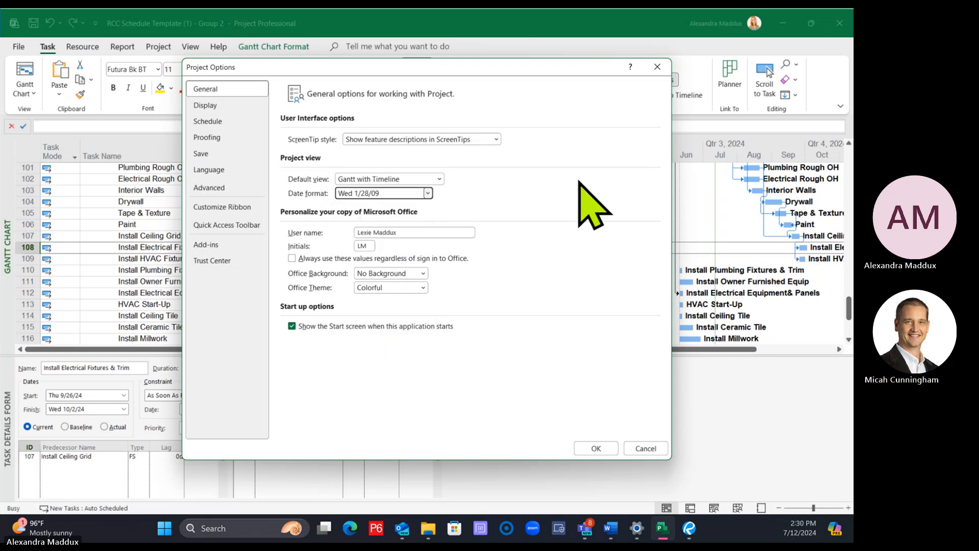
{"action": "left_click", "coordinate": [658, 67]}
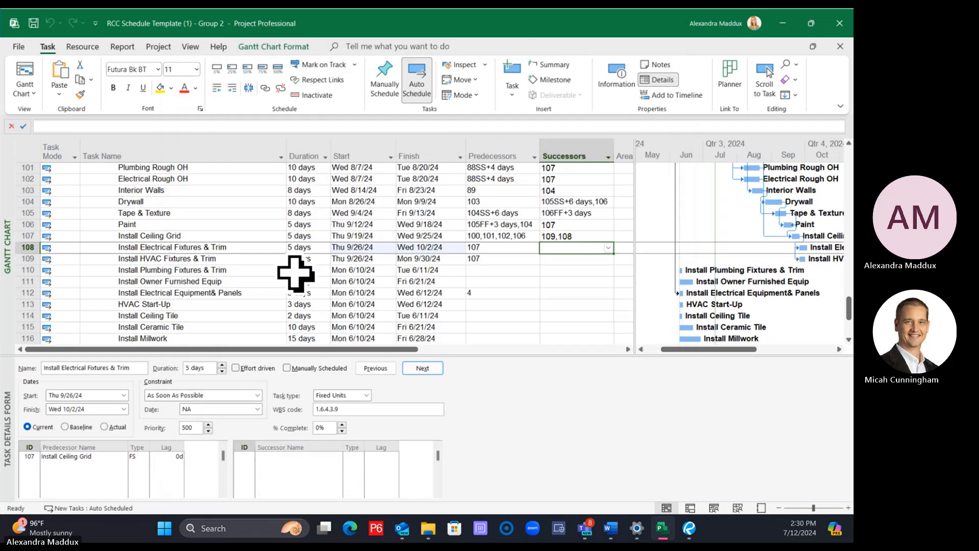
Link Install HVAC Fixtures & Trim and Install Electrical Fixtures & Trim as predecessors of Install Ceiling Tile
{"action": "left_click", "coordinate": [246, 247]}
{"action": "left_click", "coordinate": [258, 258]}
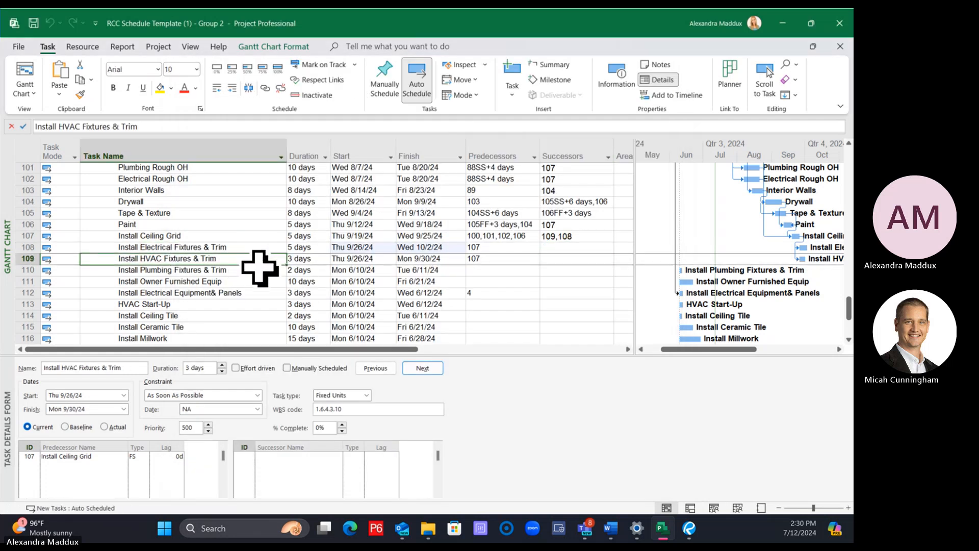
{"action": "scroll", "coordinate": [235, 275], "scroll_direction": "down", "scroll_amount": 1}
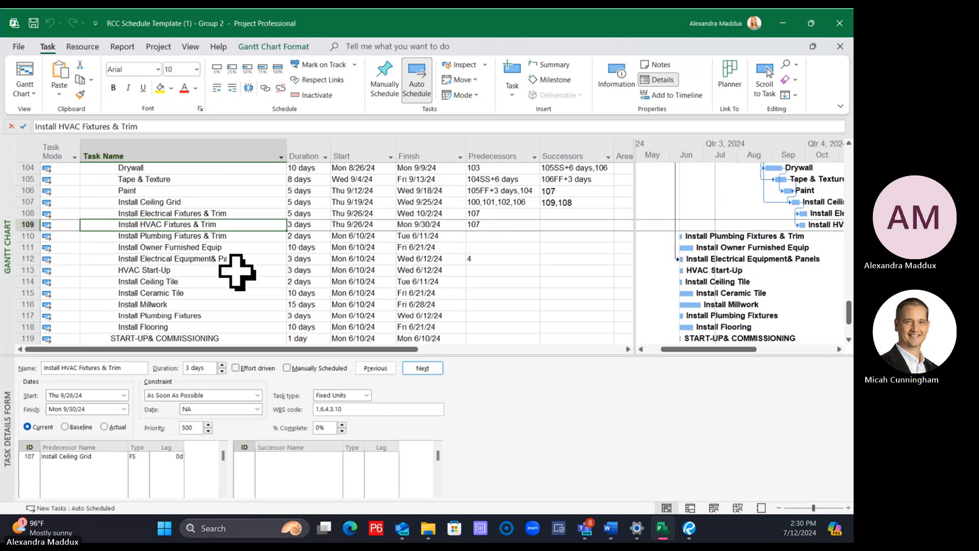
{"action": "left_click", "coordinate": [214, 281], "text": "ctrl"}
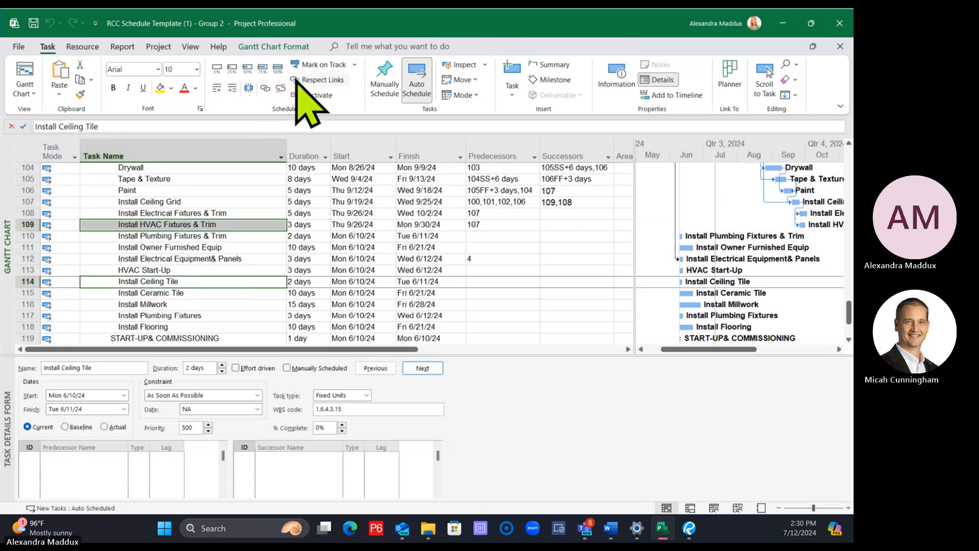
{"action": "left_click", "coordinate": [265, 88]}
{"action": "left_click", "coordinate": [211, 213]}
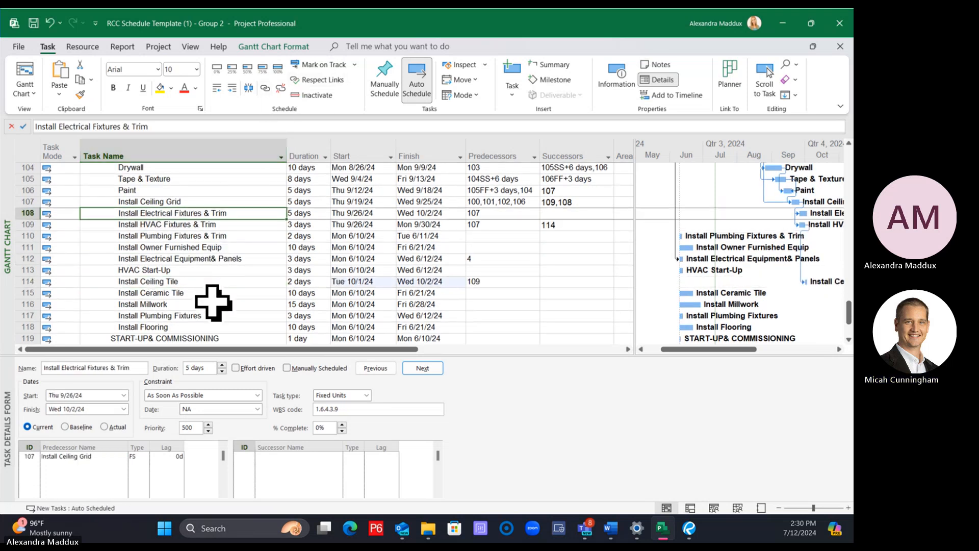
{"action": "left_click", "coordinate": [206, 281], "text": "ctrl"}
{"action": "left_click", "coordinate": [265, 88]}
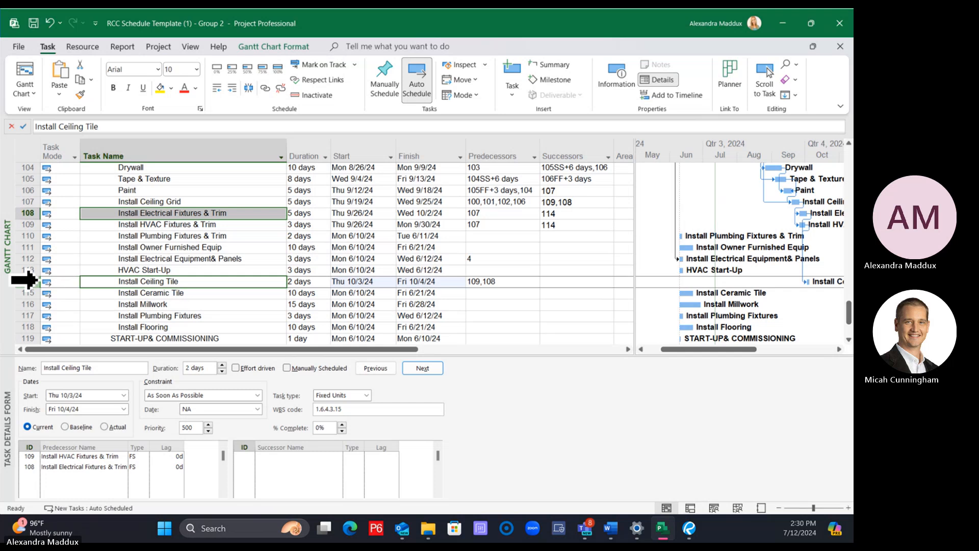
Move the Install Ceiling Tile task directly above Install Owner Furnished Equip
{"action": "left_click", "coordinate": [23, 280]}
{"action": "left_click_drag", "start_coordinate": [23, 280], "coordinate": [28, 242]}
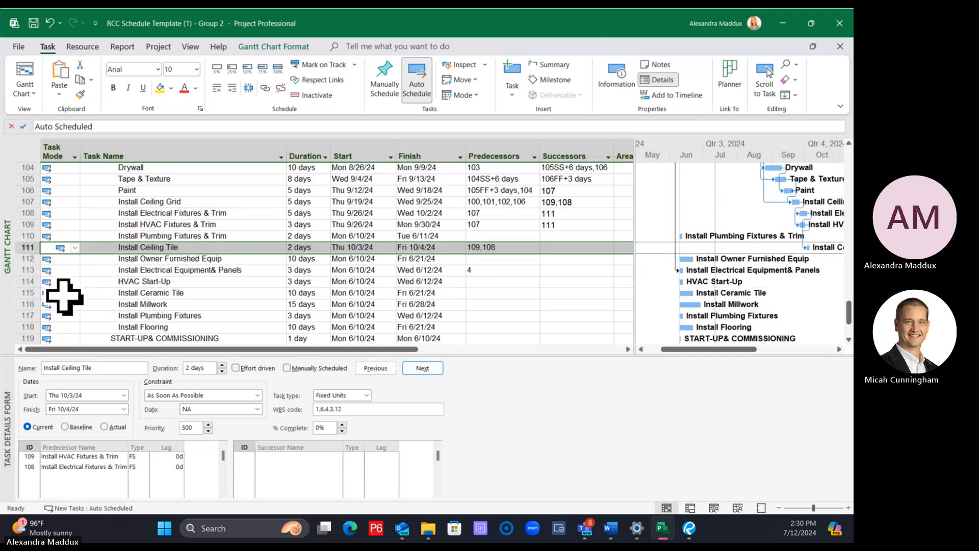
{"action": "left_click", "coordinate": [113, 234]}
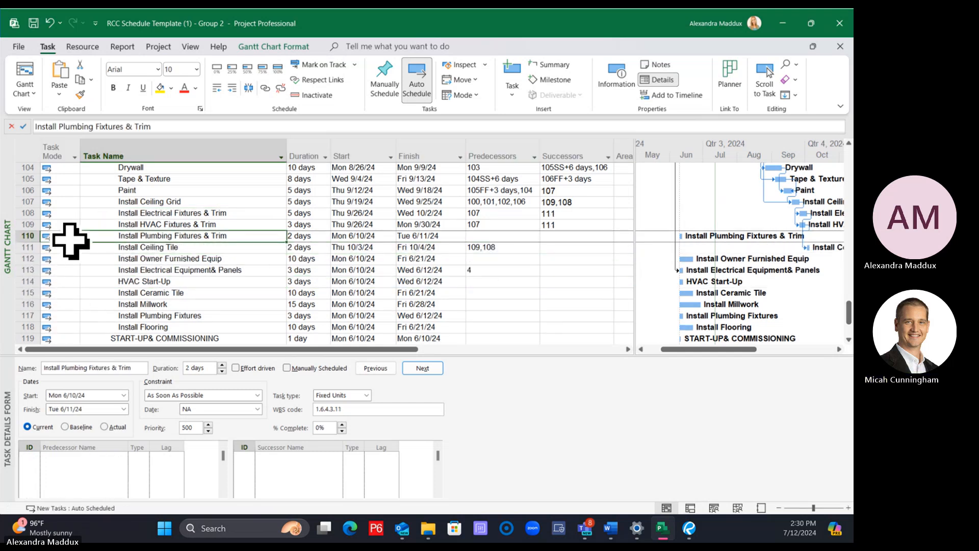
Move the Install Plumbing Fixtures & Trim task directly below Install Millwork
{"action": "left_click", "coordinate": [220, 313]}
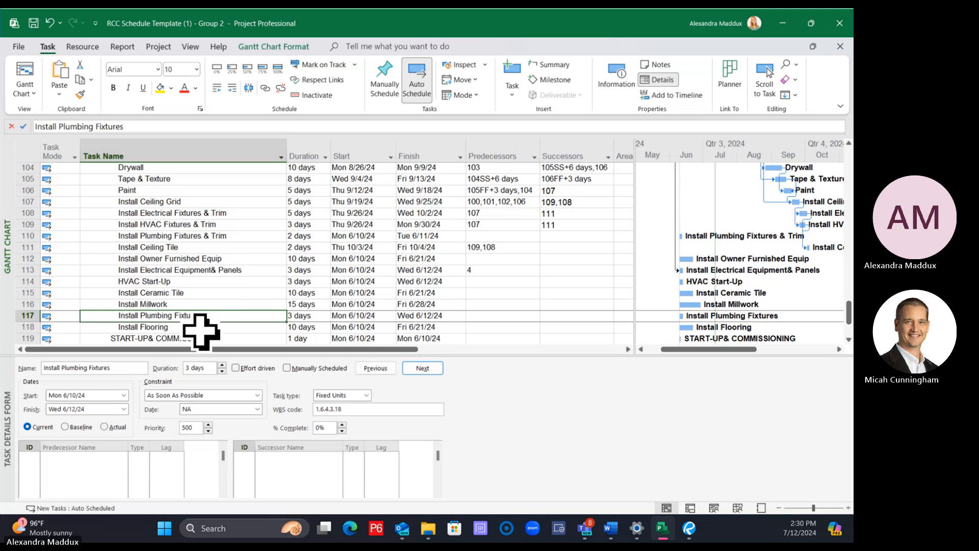
{"action": "left_click", "coordinate": [197, 326]}
{"action": "left_click", "coordinate": [192, 315]}
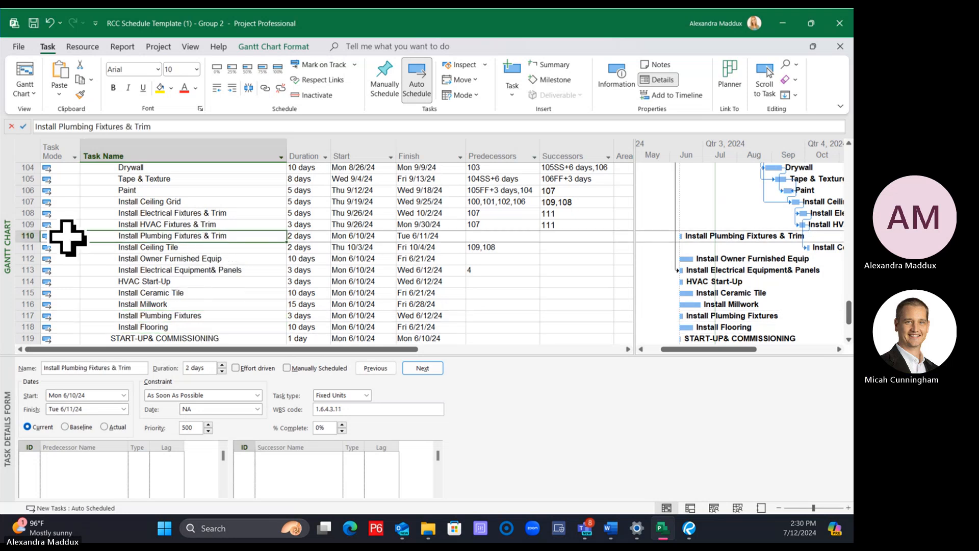
{"action": "left_click", "coordinate": [26, 235]}
{"action": "left_click_drag", "start_coordinate": [26, 236], "coordinate": [44, 301]}
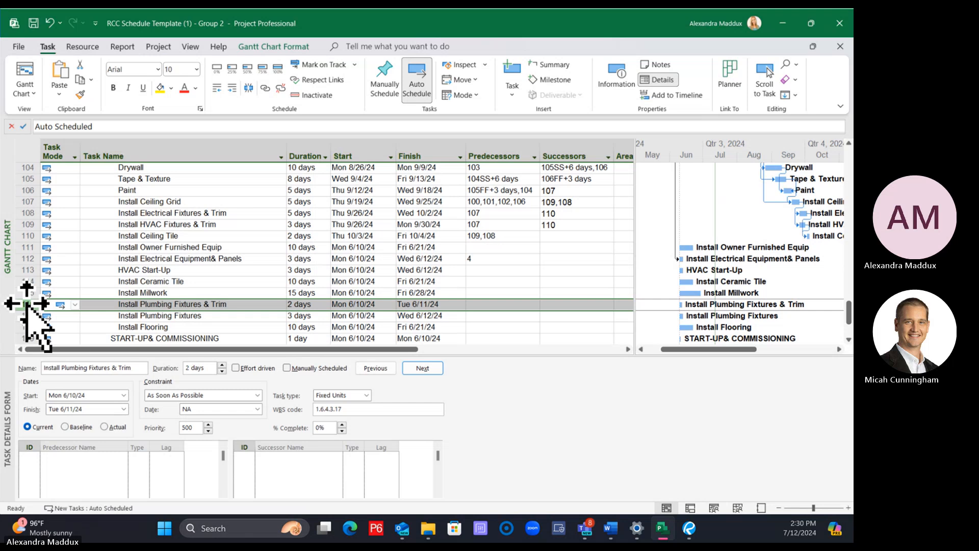
{"action": "right_click", "coordinate": [26, 304]}
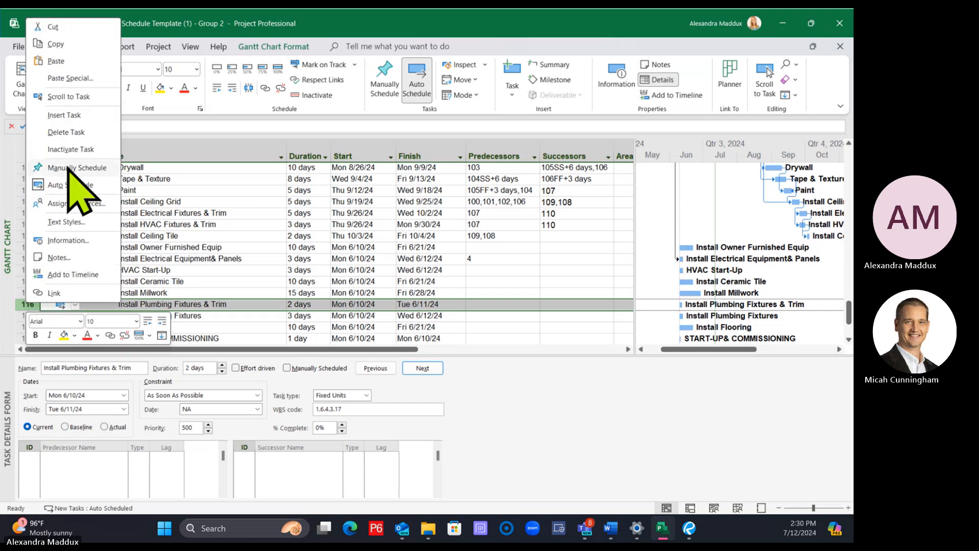
{"action": "left_click", "coordinate": [284, 263]}
Link Install Millwork as the predecessor of Install Plumbing Fixtures & Trim
{"action": "left_click", "coordinate": [192, 295]}
{"action": "left_click", "coordinate": [194, 307], "text": "ctrl"}
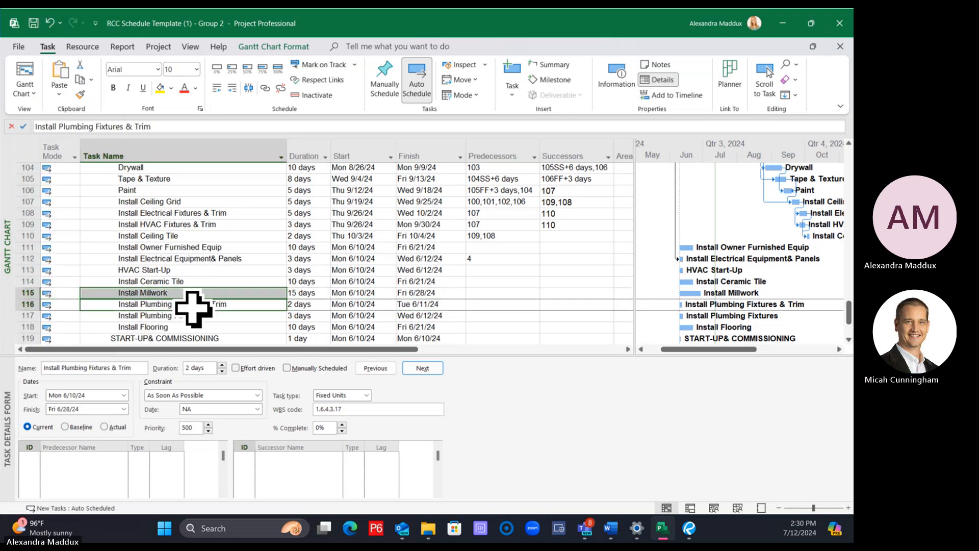
{"action": "left_click", "coordinate": [265, 89]}
Rename the Install Plumbing Fixtures task to Install Restroom Plumbing Fixtures
{"action": "left_click", "coordinate": [185, 315]}
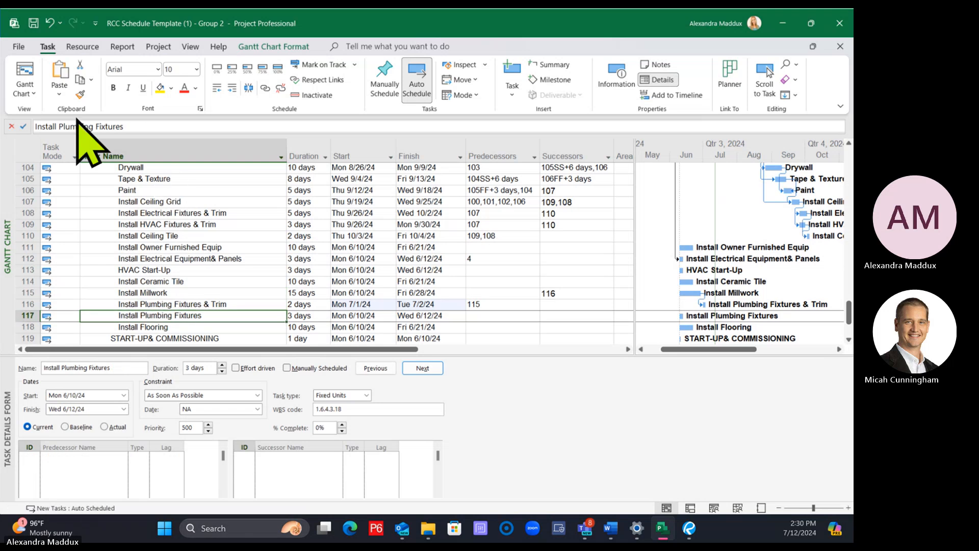
{"action": "left_click", "coordinate": [60, 126]}
{"action": "type", "text": "Restroom"}
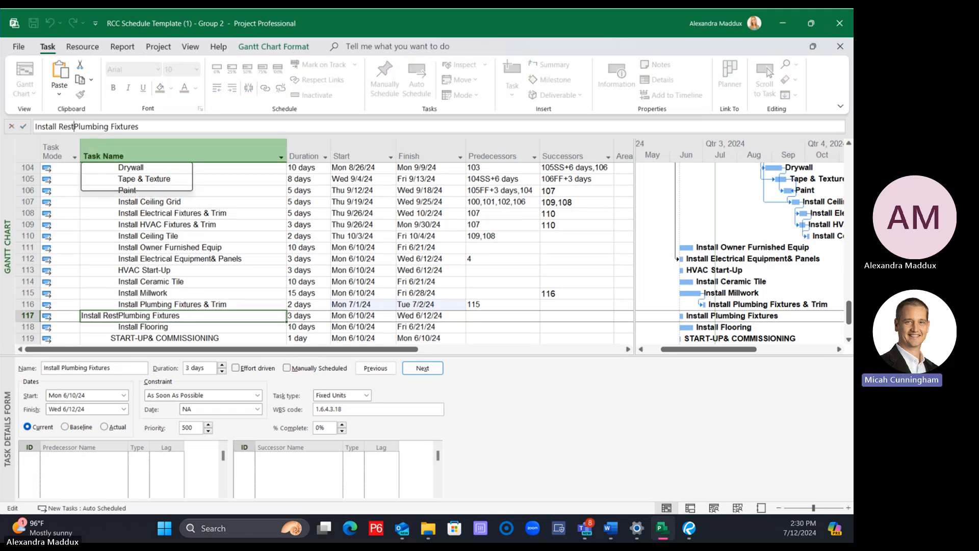
{"action": "key", "text": "Return"}
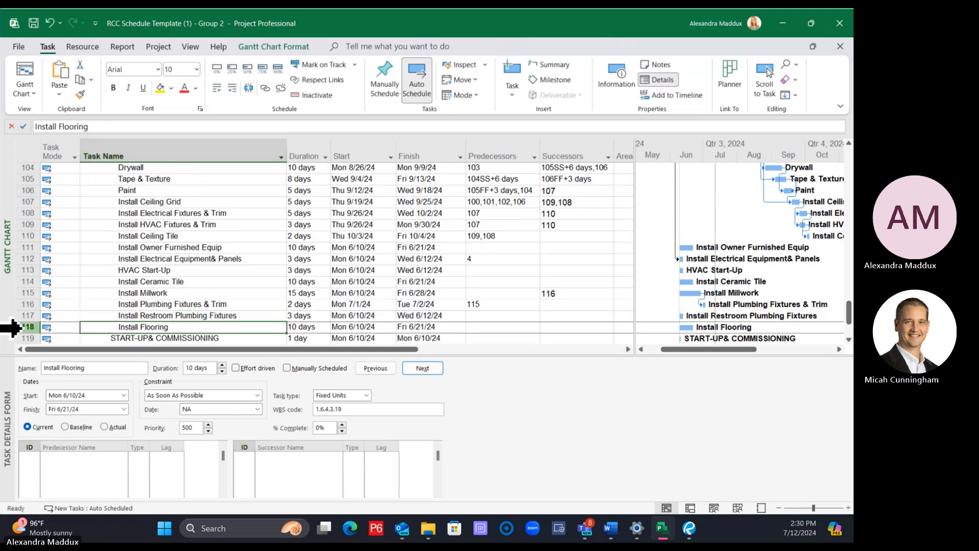
Move the Install Flooring task directly above Install Restroom Plumbing Fixtures
{"action": "left_click", "coordinate": [28, 326]}
{"action": "left_click_drag", "start_coordinate": [31, 326], "coordinate": [31, 311]}
{"action": "scroll", "coordinate": [223, 285], "scroll_direction": "down", "scroll_amount": 1}
{"action": "left_click", "coordinate": [215, 290]}
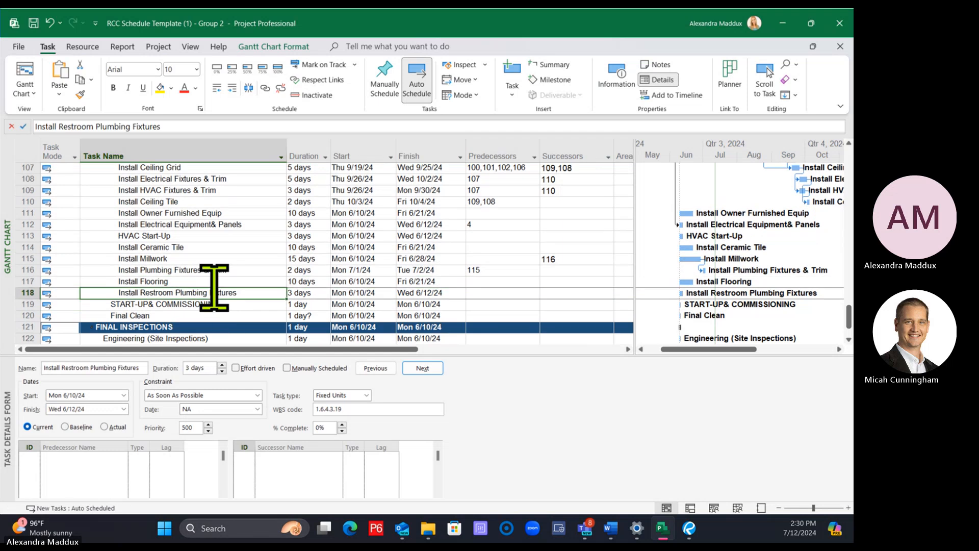
Link Install Flooring as the predecessor of Install Restroom Plumbing Fixtures
{"action": "left_click", "coordinate": [208, 274]}
{"action": "left_click", "coordinate": [204, 285]}
{"action": "left_click", "coordinate": [207, 291], "text": "ctrl"}
{"action": "left_click", "coordinate": [260, 86]}
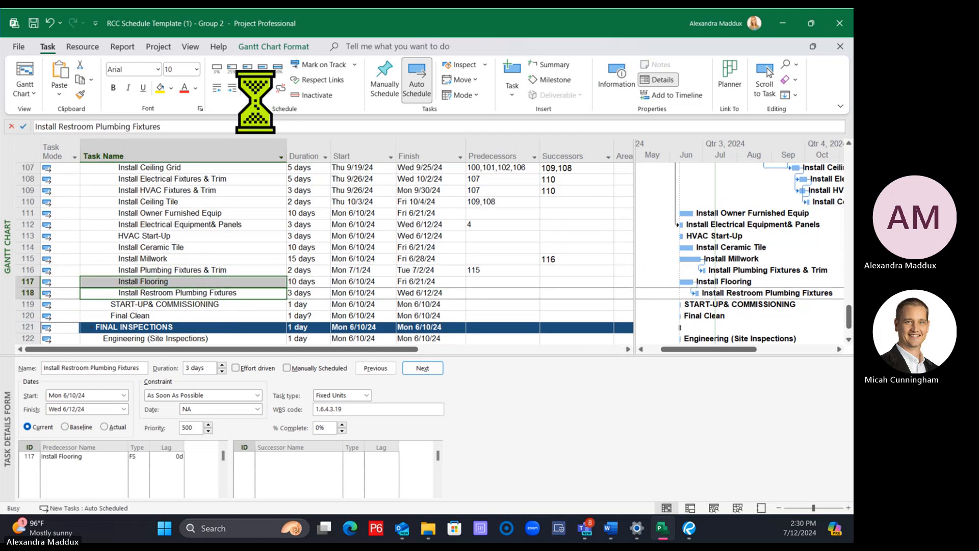
Link Install Millwork as the predecessor of Install Flooring
{"action": "left_click", "coordinate": [176, 259]}
{"action": "left_click", "coordinate": [181, 281], "text": "ctrl"}
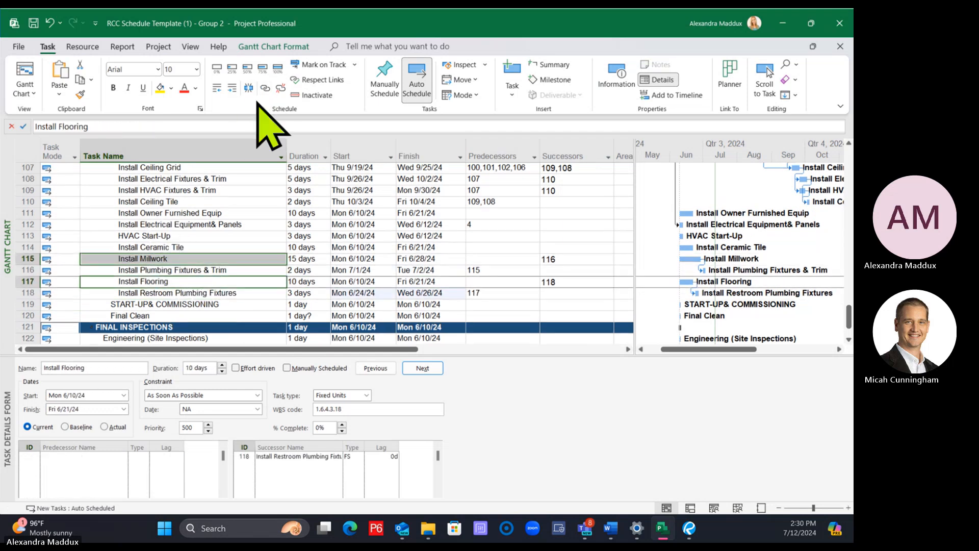
{"action": "left_click", "coordinate": [265, 88]}
Link Paint and Install Ceiling Grid as predecessors of Install Millwork
{"action": "left_click", "coordinate": [298, 247]}
{"action": "scroll", "coordinate": [285, 260], "scroll_direction": "up", "scroll_amount": 1}
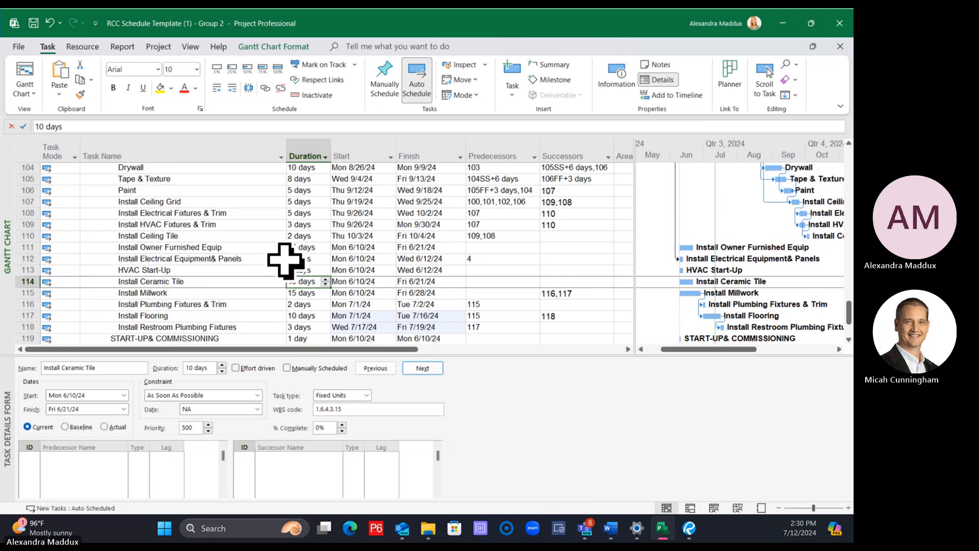
{"action": "left_click", "coordinate": [168, 190]}
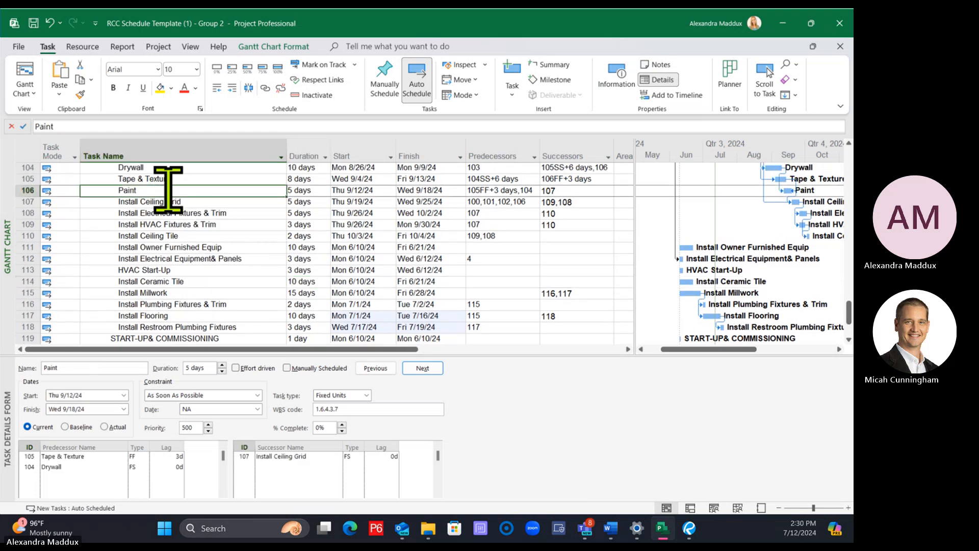
{"action": "left_click", "coordinate": [173, 293], "text": "ctrl"}
{"action": "left_click", "coordinate": [265, 89]}
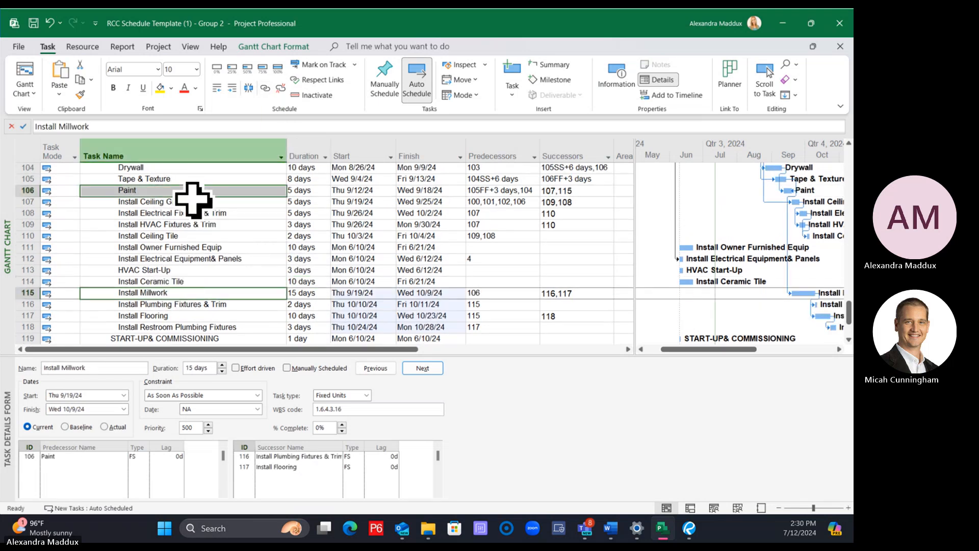
{"action": "left_click", "coordinate": [192, 201]}
{"action": "left_click", "coordinate": [178, 292], "text": "ctrl"}
{"action": "left_click", "coordinate": [265, 88]}
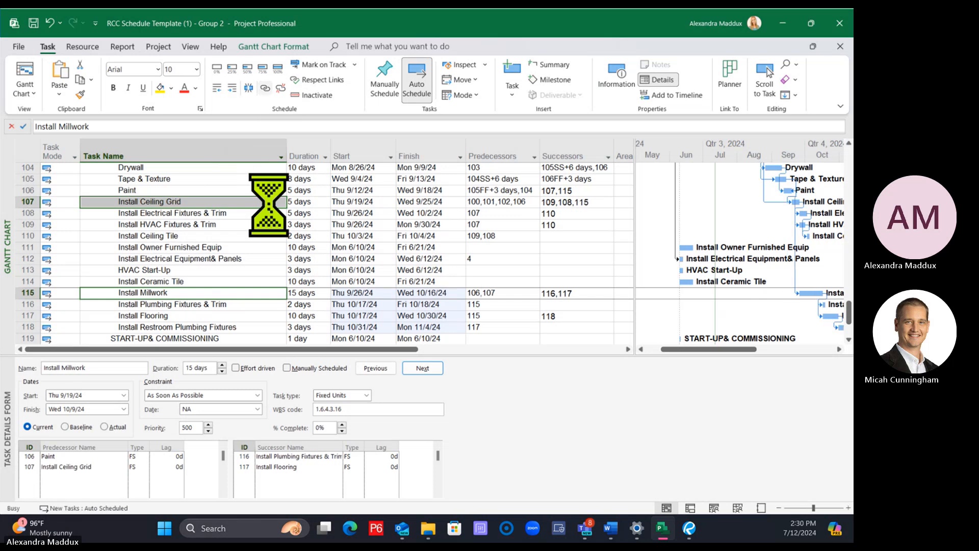
Link Install Flooring as the predecessor of Install Owner Furnished Equip
{"action": "left_click", "coordinate": [207, 316]}
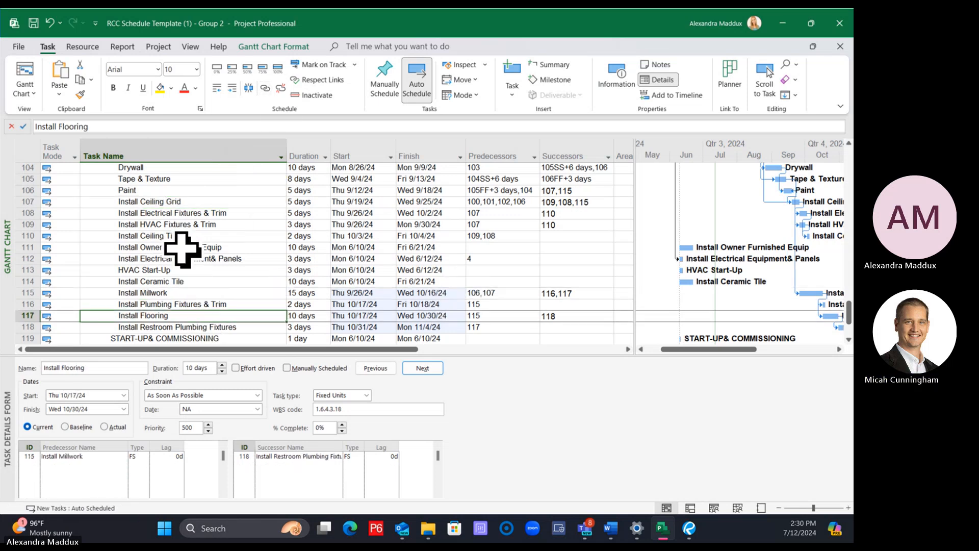
{"action": "left_click", "coordinate": [182, 250], "text": "ctrl"}
{"action": "left_click", "coordinate": [265, 87]}
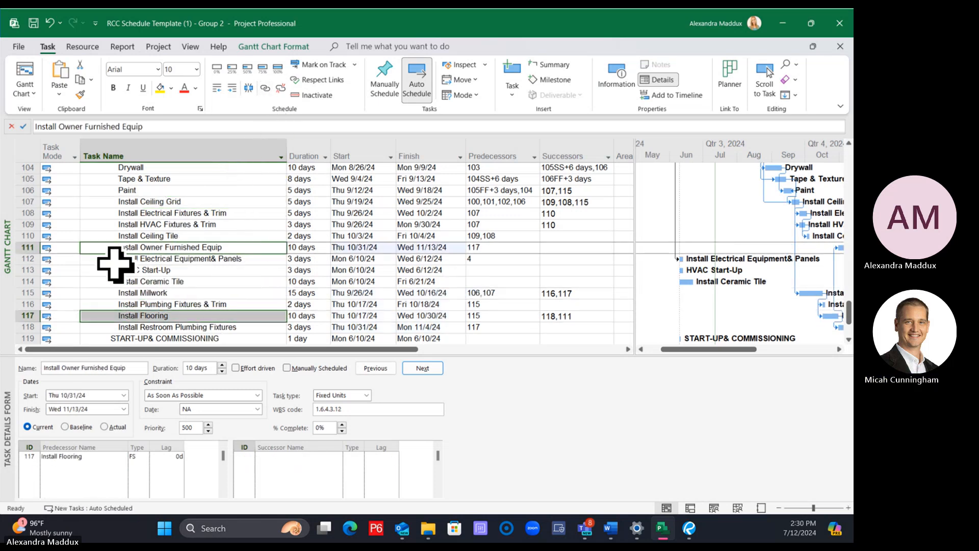
{"action": "left_click_drag", "start_coordinate": [710, 349], "coordinate": [725, 349]}
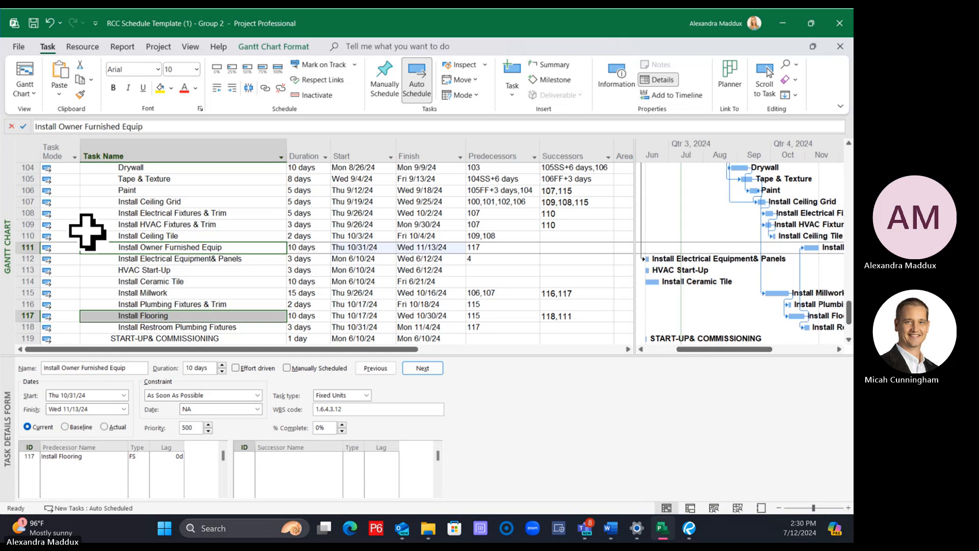
Link Install HVAC Fixtures & Trim as the predecessor of HVAC Start-Up
{"action": "left_click", "coordinate": [136, 270]}
{"action": "left_click", "coordinate": [156, 224]}
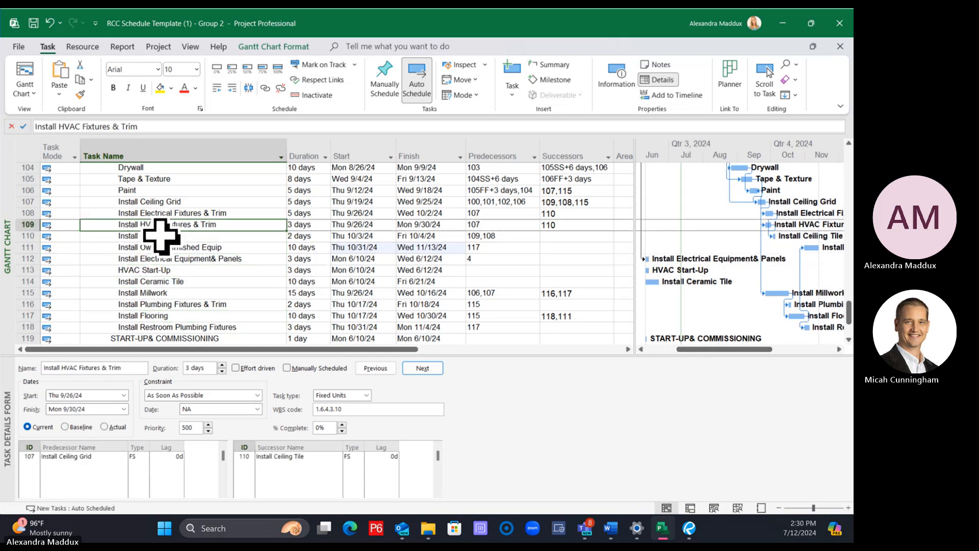
{"action": "left_click", "coordinate": [159, 270], "text": "ctrl"}
{"action": "left_click", "coordinate": [265, 87]}
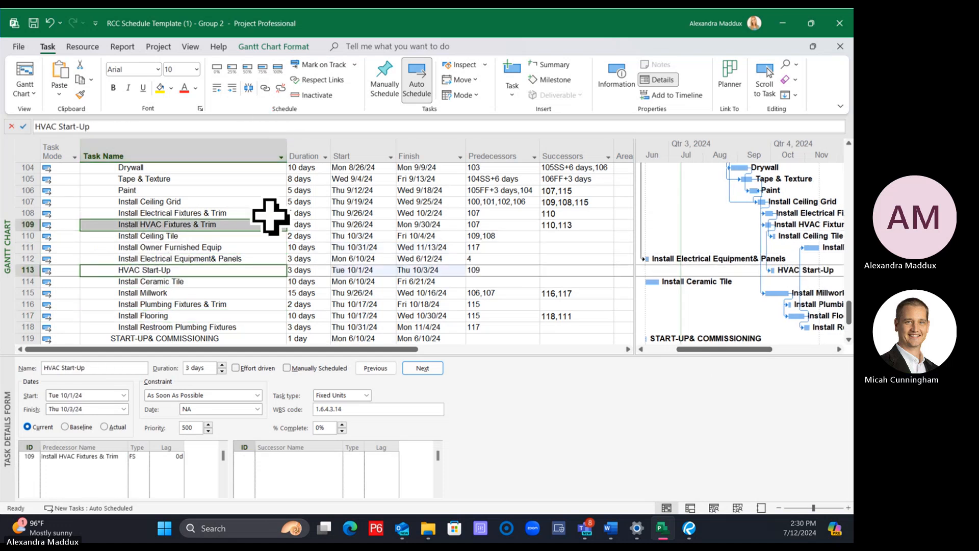
{"action": "left_click", "coordinate": [201, 268]}
Link Paint as a predecessor of Install Electrical Equipment& Panels and move that task directly below Install Ceiling Grid
{"action": "left_click", "coordinate": [188, 248]}
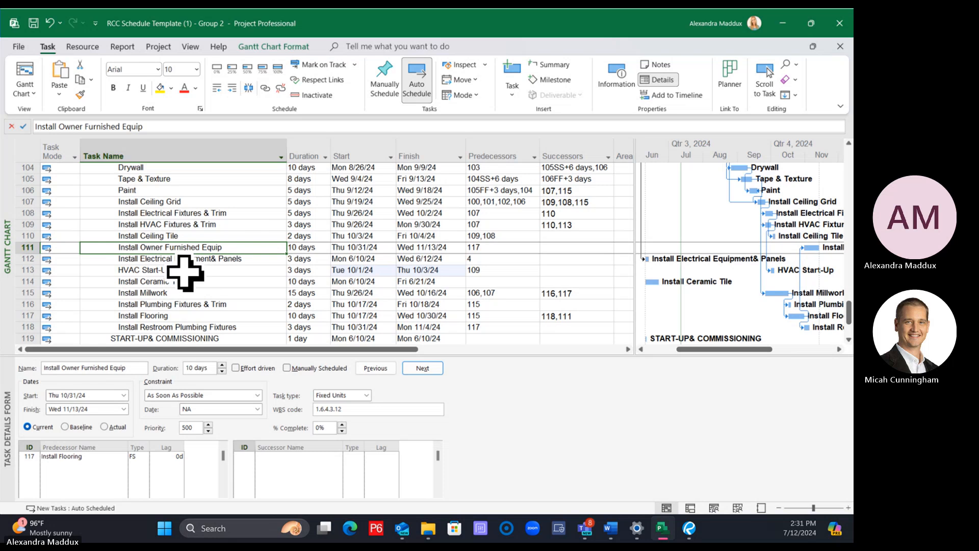
{"action": "left_click", "coordinate": [176, 190]}
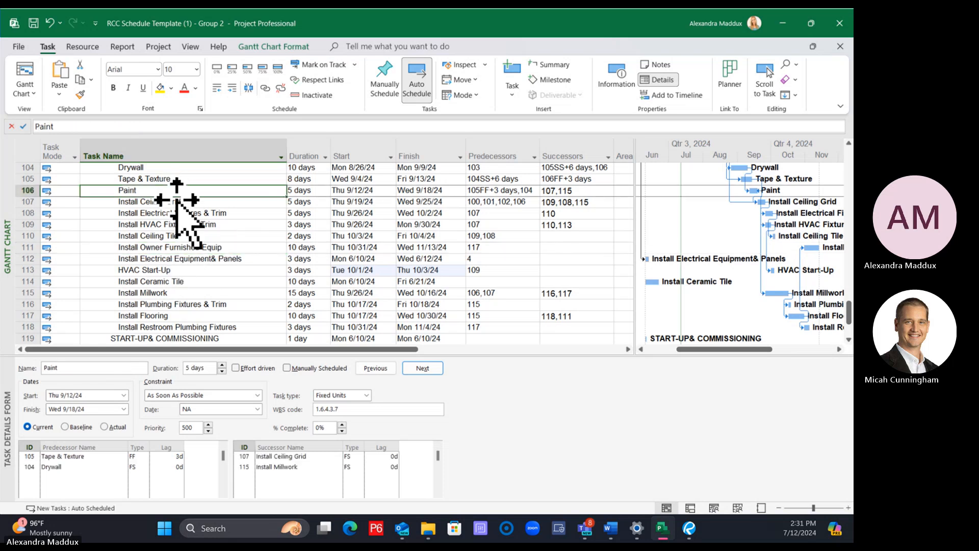
{"action": "left_click", "coordinate": [219, 258], "text": "ctrl"}
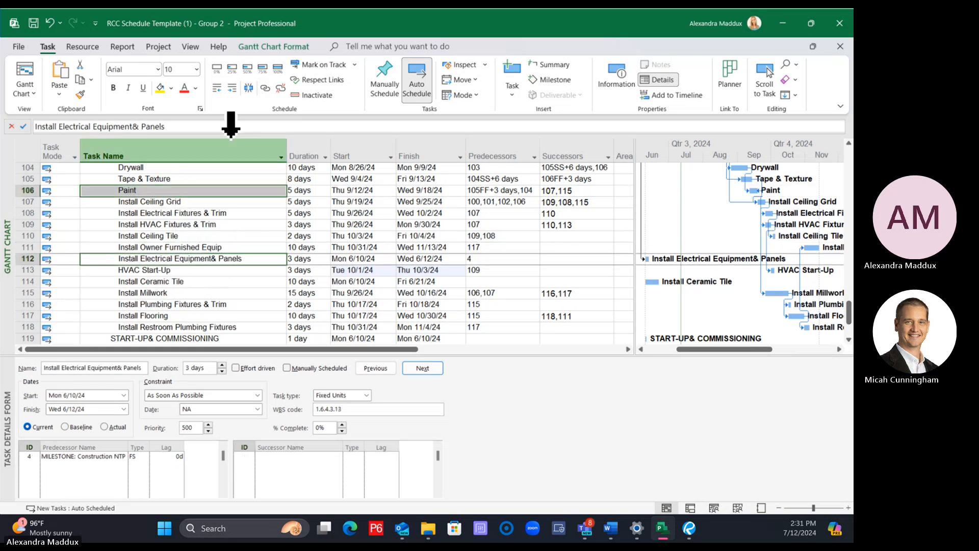
{"action": "left_click", "coordinate": [265, 88]}
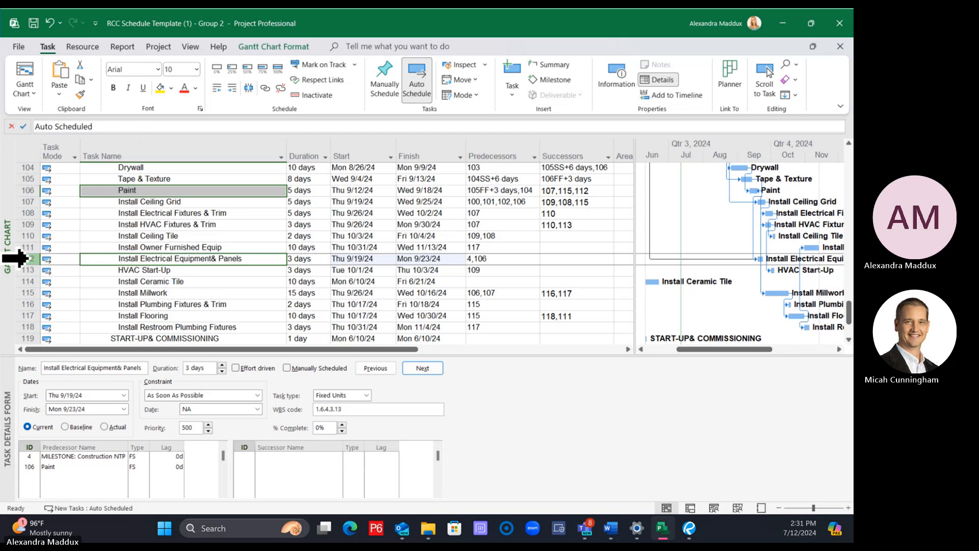
{"action": "left_click", "coordinate": [25, 259]}
{"action": "left_click_drag", "start_coordinate": [31, 259], "coordinate": [32, 207]}
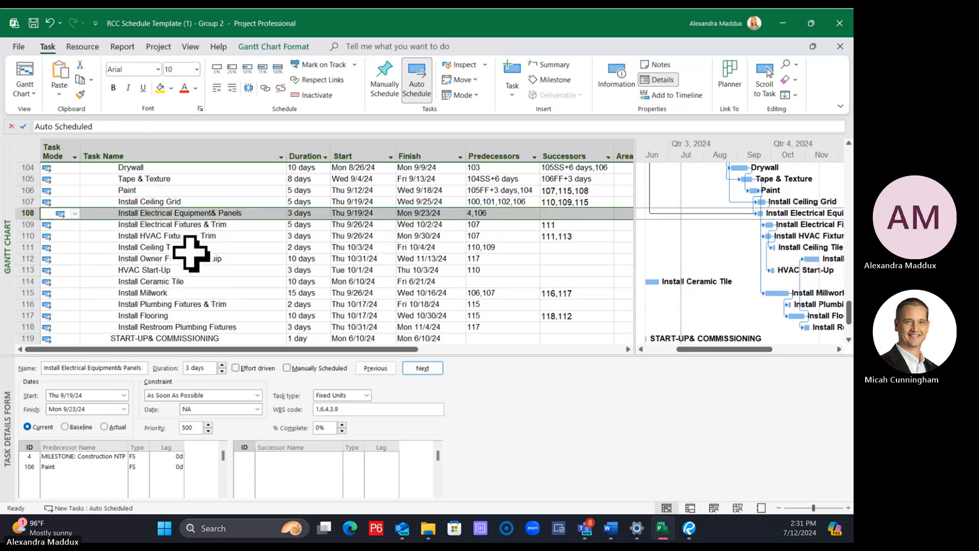
Link Install Electrical Equipment& Panels as a predecessor of Install Electrical Fixtures & Trim
{"action": "left_click", "coordinate": [189, 248]}
{"action": "left_click", "coordinate": [174, 214]}
{"action": "left_click", "coordinate": [181, 224], "text": "ctrl"}
{"action": "left_click", "coordinate": [272, 91]}
{"action": "left_click", "coordinate": [282, 271]}
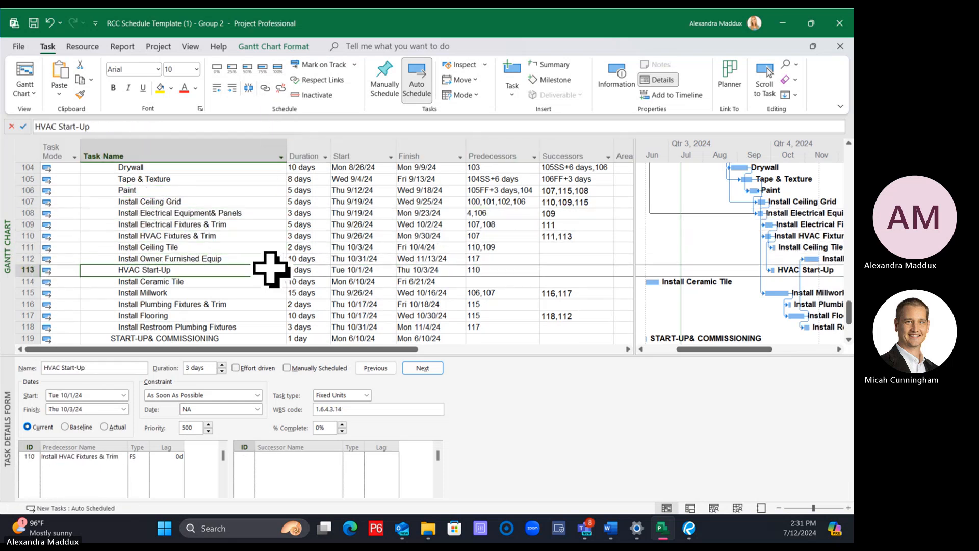
Correct the spacing in the electrical equipment task's name so it reads Install Electrical Equipment & Panels
{"action": "left_click", "coordinate": [207, 212]}
{"action": "left_click", "coordinate": [132, 126]}
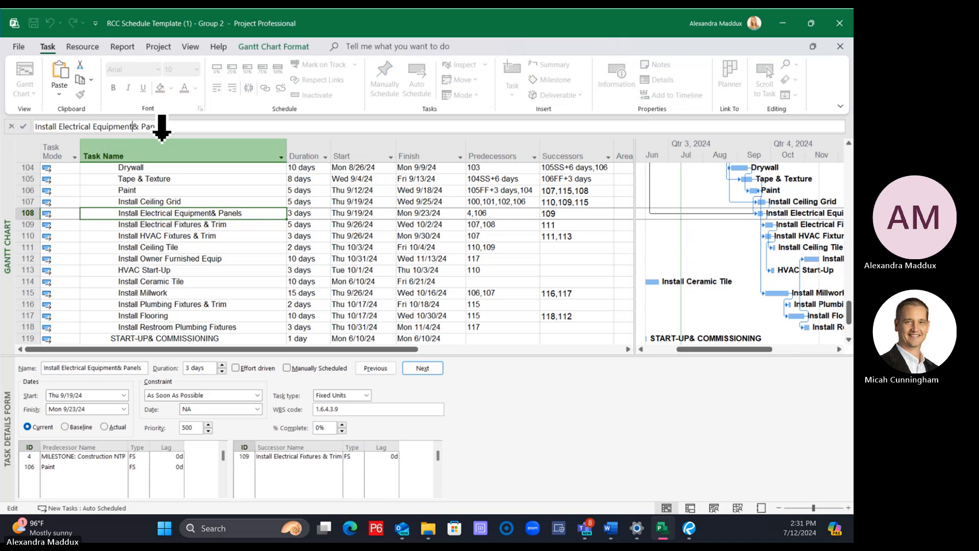
{"action": "key", "text": "Return"}
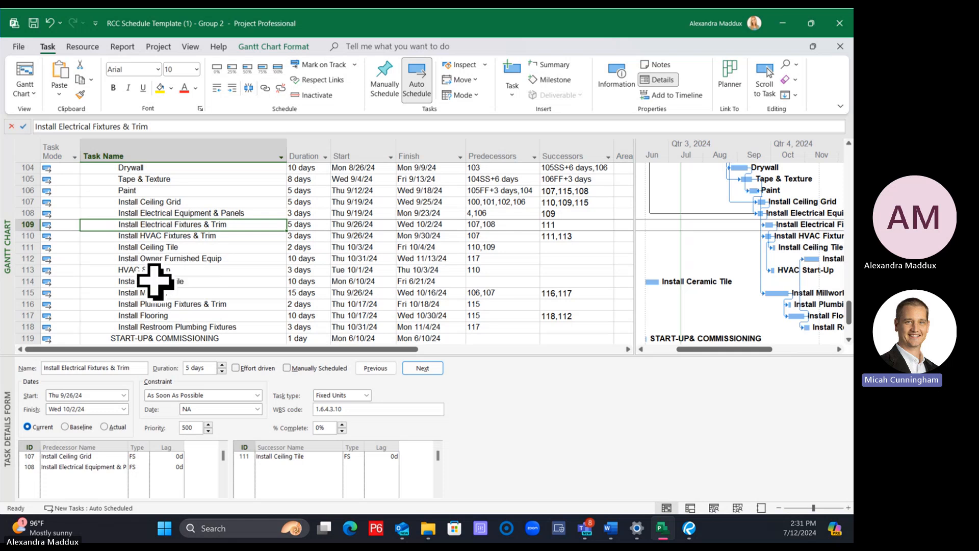
Link Install Millwork as the predecessor of Install Ceramic Tile and move Install Ceramic Tile directly below Install Millwork
{"action": "left_click", "coordinate": [206, 270]}
{"action": "left_click", "coordinate": [204, 293]}
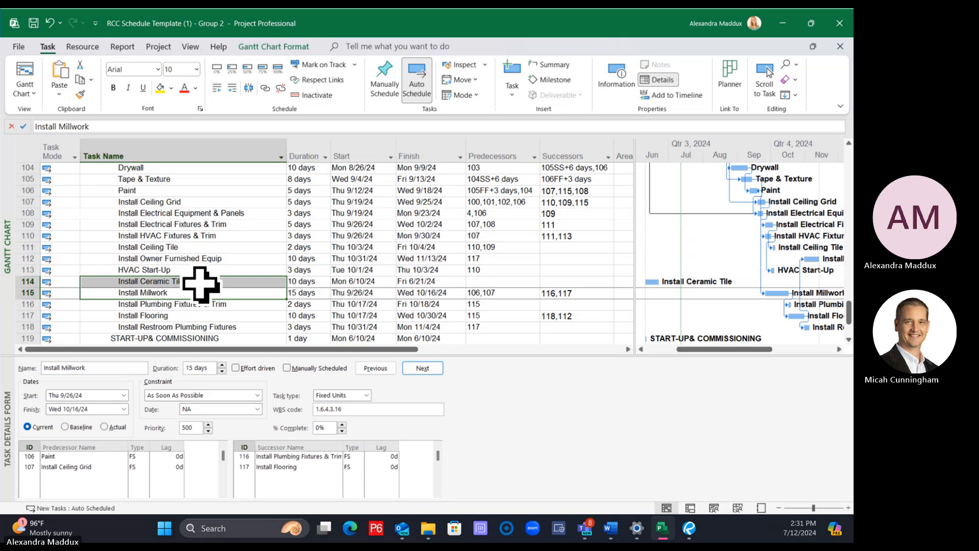
{"action": "left_click", "coordinate": [196, 281]}
{"action": "left_click", "coordinate": [197, 292]}
{"action": "left_click", "coordinate": [197, 280], "text": "ctrl"}
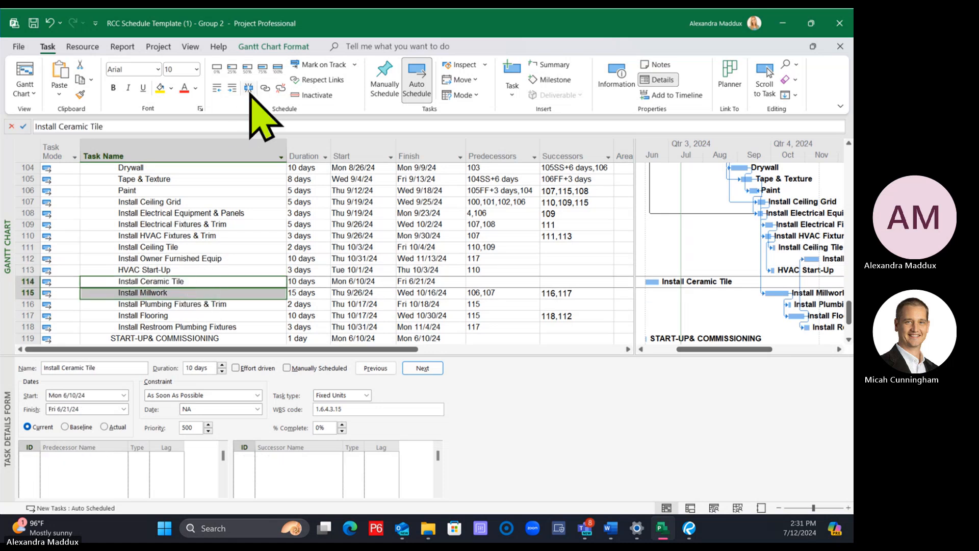
{"action": "left_click", "coordinate": [266, 88]}
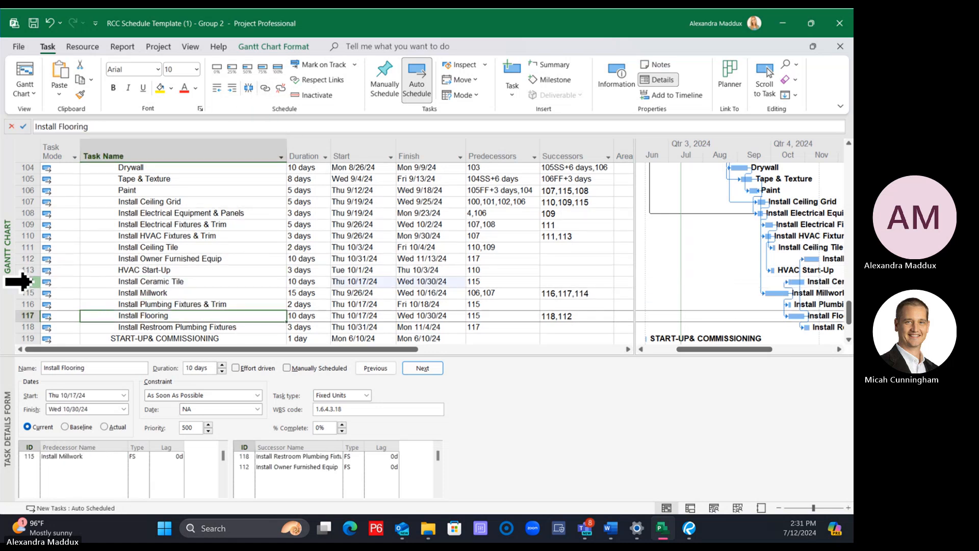
{"action": "left_click", "coordinate": [29, 281]}
{"action": "mouse_move", "coordinate": [28, 281]}
{"action": "left_mouse_down"}
{"action": "mouse_move", "coordinate": [31, 305]}
{"action": "mouse_move", "coordinate": [30, 292]}
{"action": "left_mouse_up"}
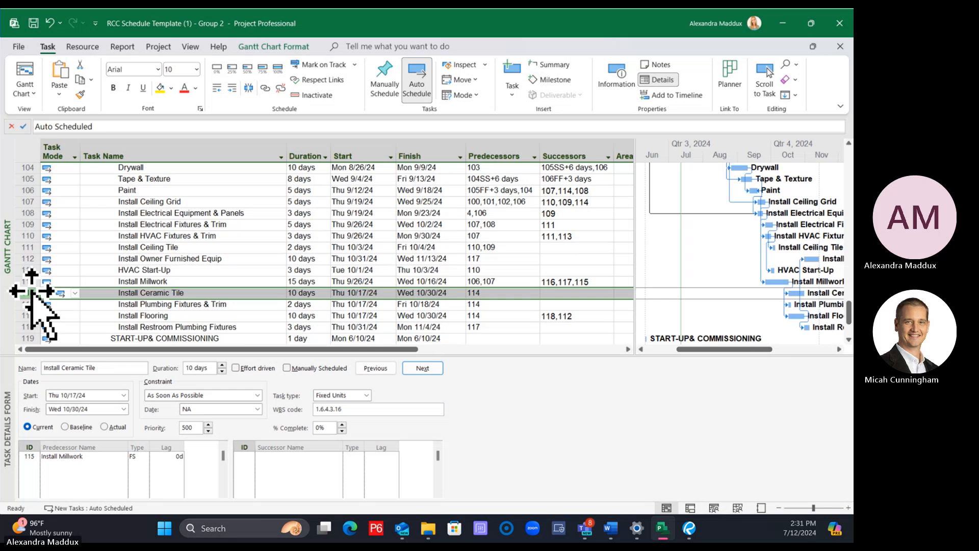
Link Install Ceramic Tile as a predecessor of Install Flooring
{"action": "scroll", "coordinate": [201, 286], "scroll_direction": "down", "scroll_amount": 1}
{"action": "left_click", "coordinate": [201, 282]}
{"action": "left_click", "coordinate": [183, 258]}
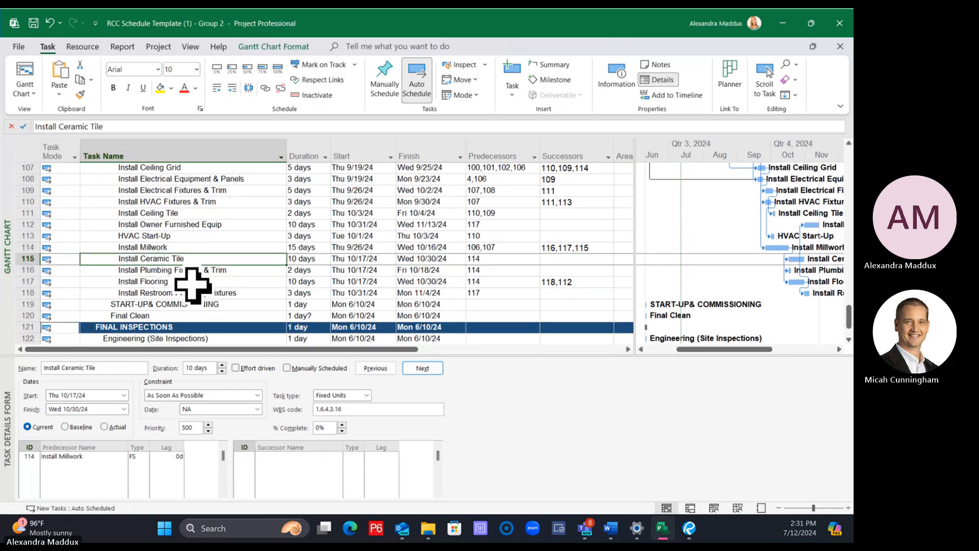
{"action": "left_click", "coordinate": [187, 281], "text": "ctrl"}
{"action": "left_click", "coordinate": [265, 88]}
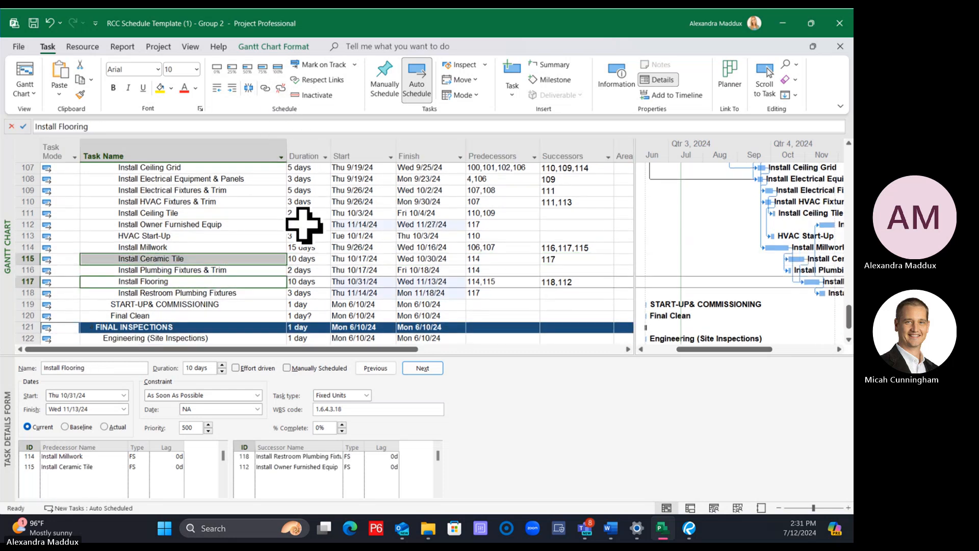
Move Install Owner Furnished Equip below Install Restroom Plumbing Fixtures, at the end of the interior finishes tasks
{"action": "left_click", "coordinate": [138, 235]}
{"action": "left_click", "coordinate": [113, 225]}
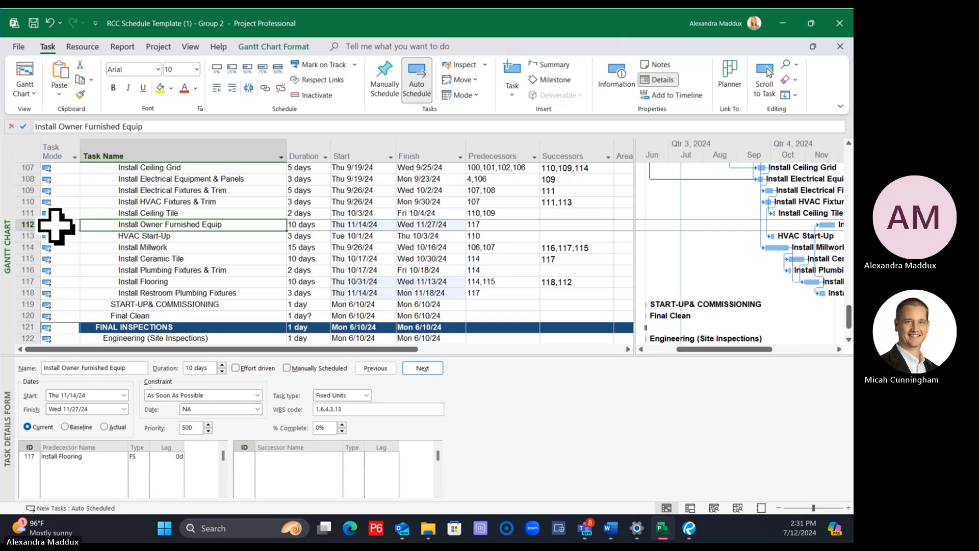
{"action": "left_click_drag", "start_coordinate": [23, 225], "coordinate": [32, 292]}
{"action": "scroll", "coordinate": [294, 305], "scroll_direction": "up", "scroll_amount": 2}
{"action": "scroll", "coordinate": [293, 305], "scroll_direction": "down", "scroll_amount": 1}
{"action": "scroll", "coordinate": [293, 306], "scroll_direction": "up", "scroll_amount": 3}
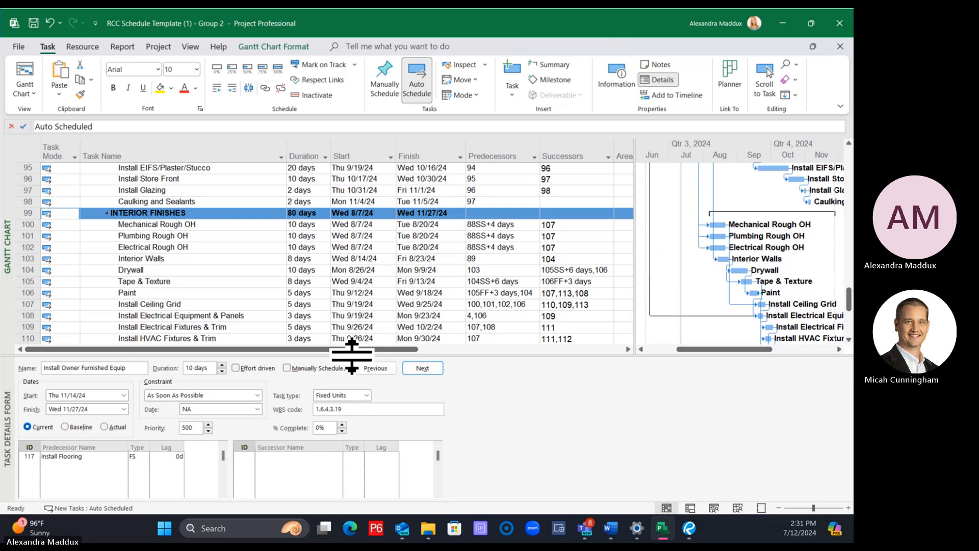
Collapse the task details form and link Install Ceiling Tile as a predecessor of Install Owner Furnished Equip
{"action": "left_click_drag", "start_coordinate": [350, 354], "coordinate": [364, 493]}
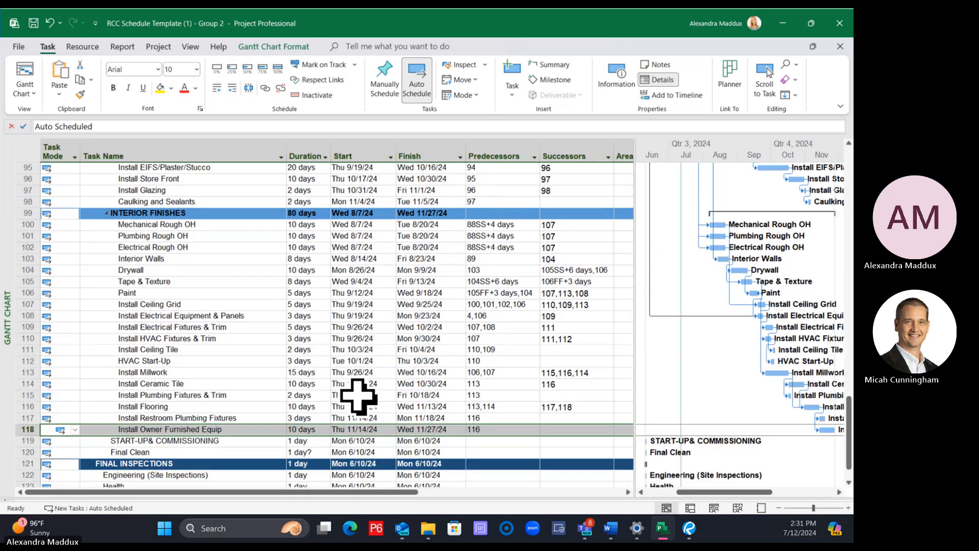
{"action": "left_click_drag", "start_coordinate": [734, 492], "coordinate": [758, 493]}
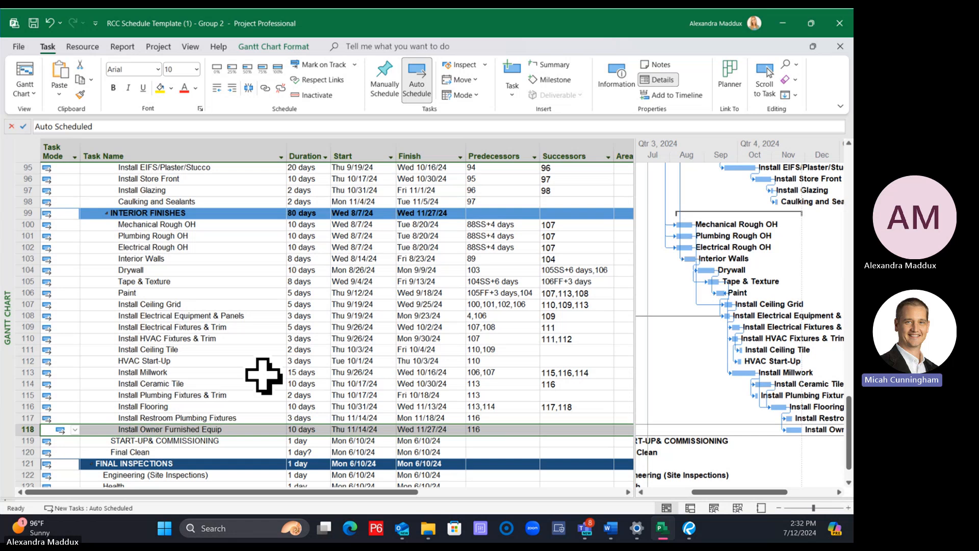
{"action": "left_click", "coordinate": [224, 351]}
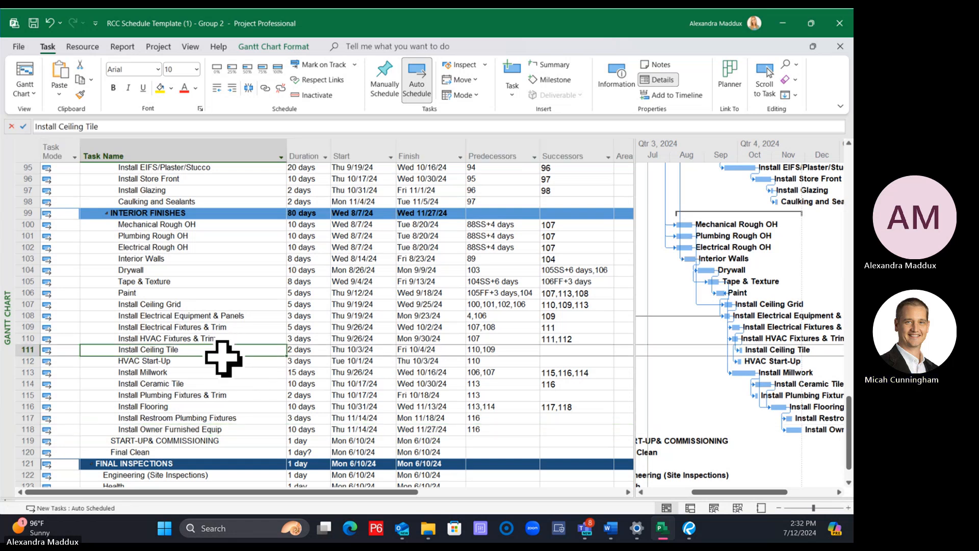
{"action": "left_click", "coordinate": [219, 429], "text": "ctrl"}
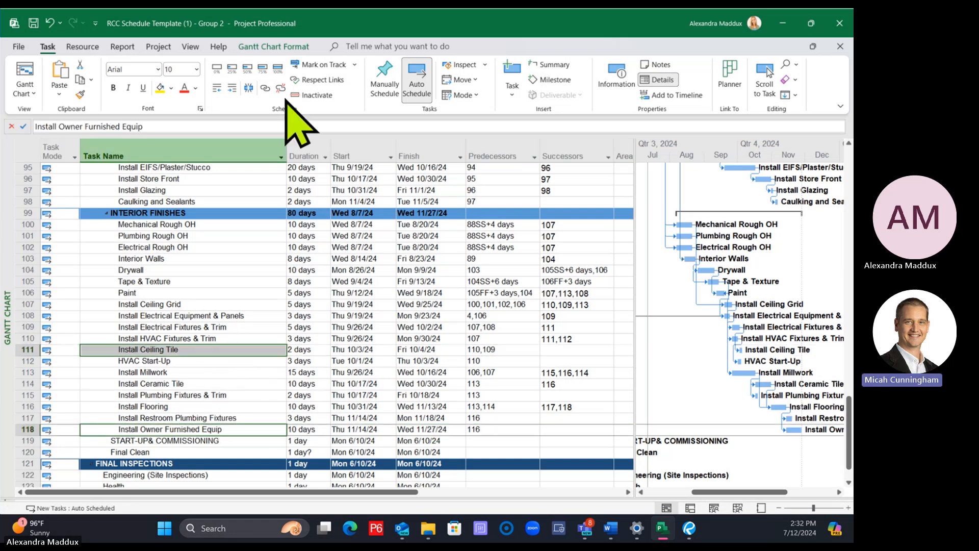
{"action": "left_click", "coordinate": [266, 87]}
{"action": "left_click", "coordinate": [305, 258]}
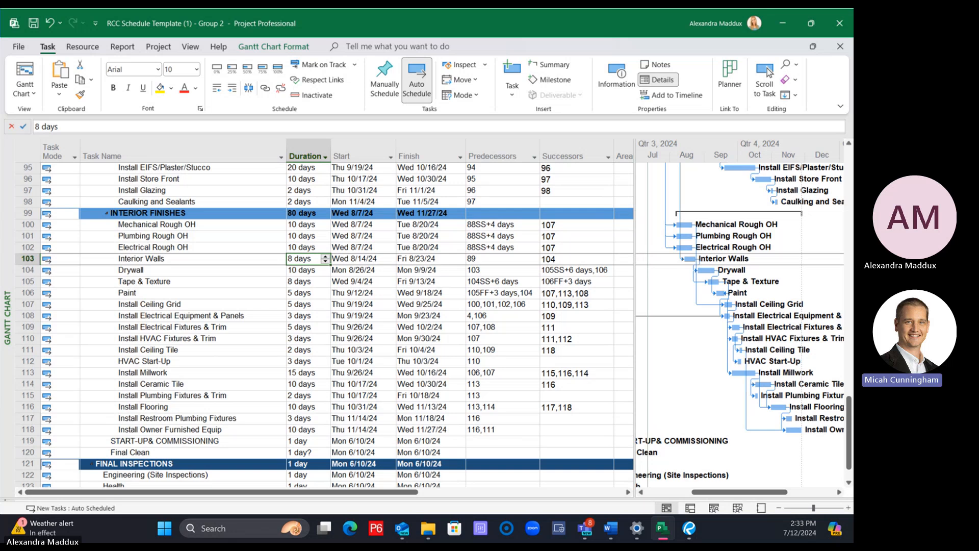
{"action": "key", "text": "alt+Tab"}
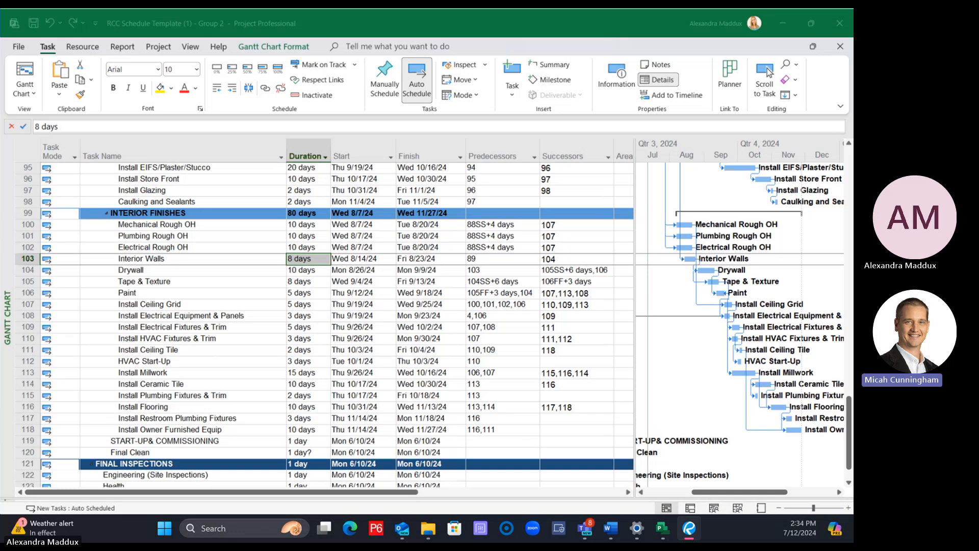
{"action": "left_click", "coordinate": [243, 440]}
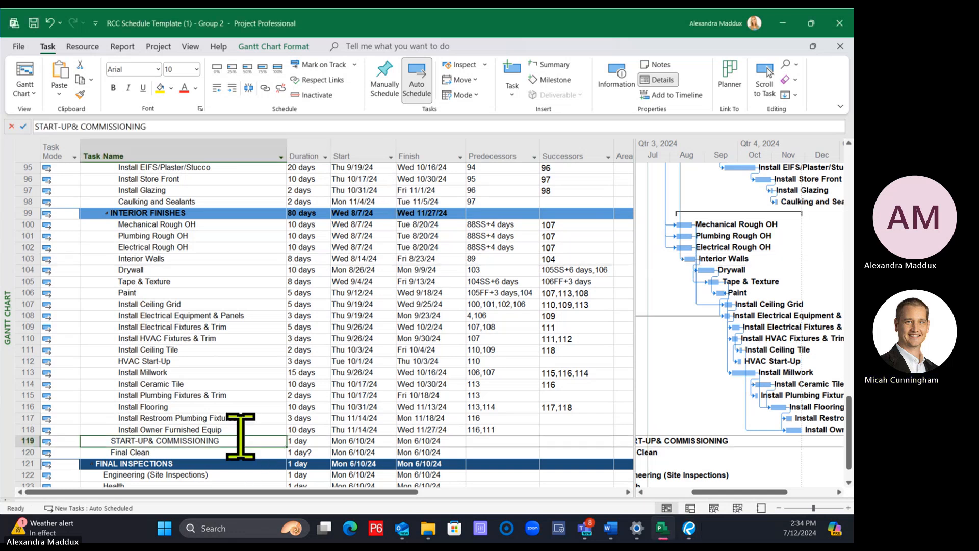
{"action": "scroll", "coordinate": [241, 436], "scroll_direction": "down", "scroll_amount": 1}
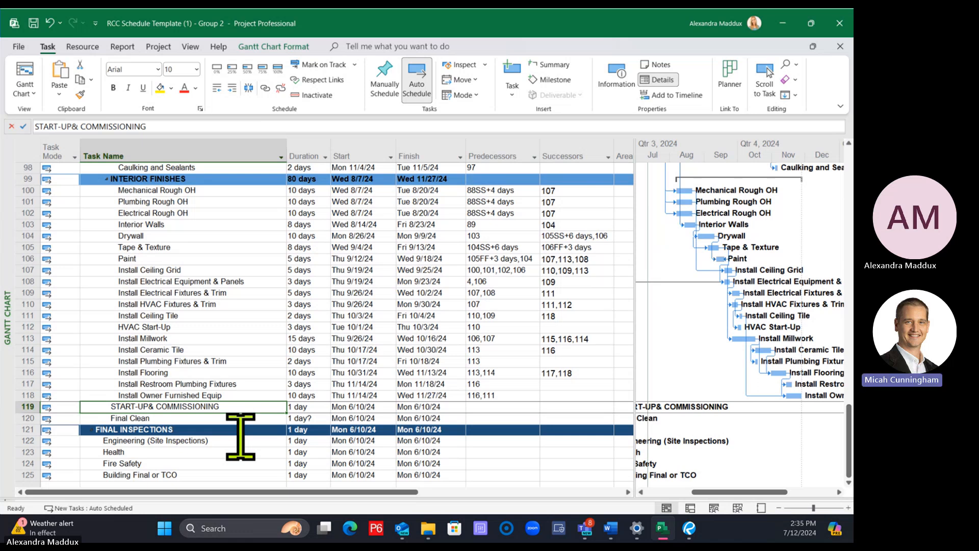
{"action": "left_click", "coordinate": [219, 417]}
{"action": "left_click", "coordinate": [204, 408]}
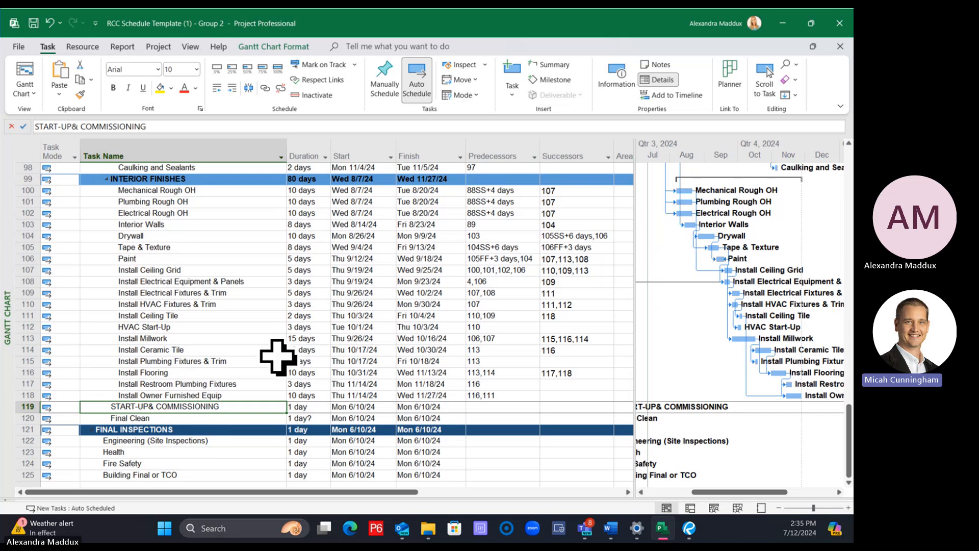
Widen the Gantt chart area by narrowing the task table to about the start of the Predecessors column
{"action": "scroll", "coordinate": [281, 355], "scroll_direction": "up", "scroll_amount": 8}
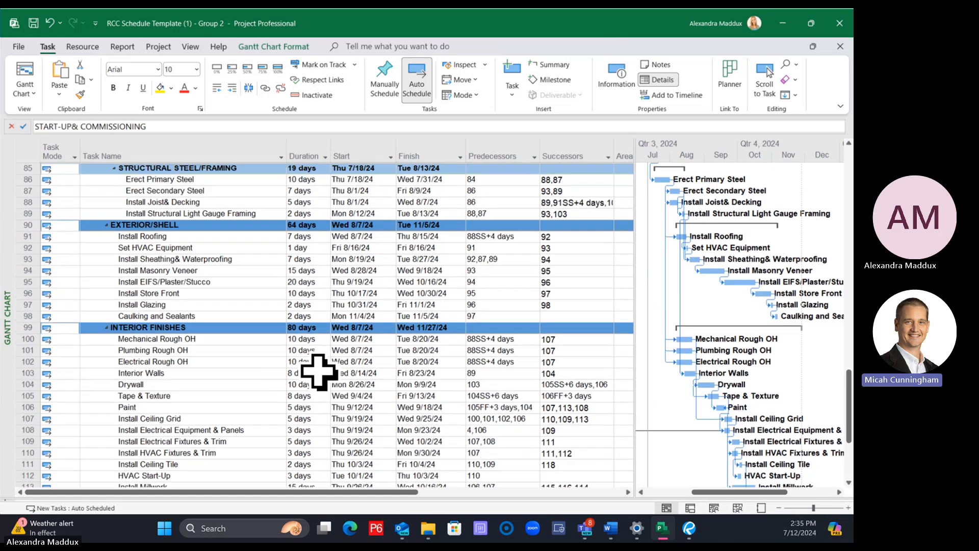
{"action": "scroll", "coordinate": [327, 380], "scroll_direction": "up", "scroll_amount": 1}
{"action": "scroll", "coordinate": [341, 353], "scroll_direction": "down", "scroll_amount": 1}
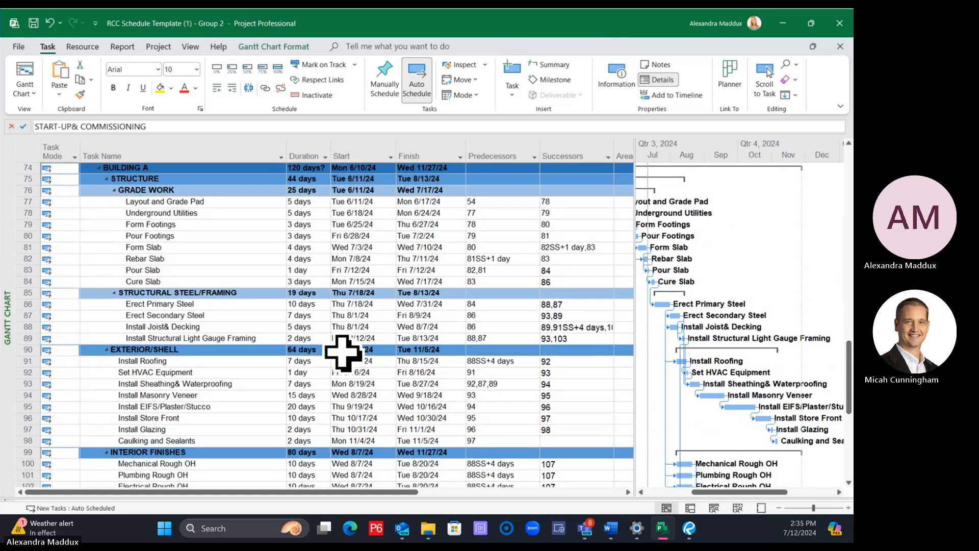
{"action": "left_click_drag", "start_coordinate": [634, 306], "coordinate": [495, 302]}
Examine the Gantt bars and link sequence of the Building A tasks from structure through exterior shell to interior finishes
{"action": "scroll", "coordinate": [445, 219], "scroll_direction": "down", "scroll_amount": 1}
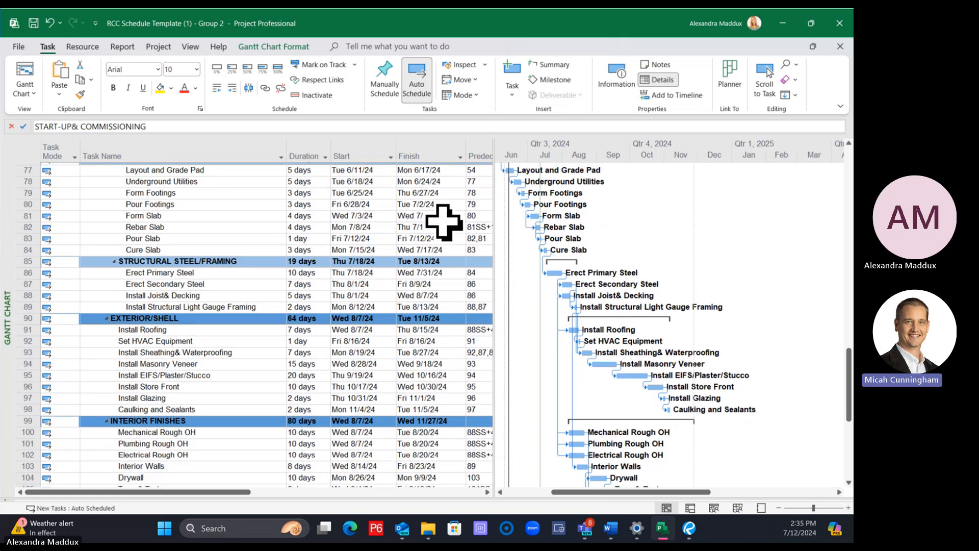
{"action": "scroll", "coordinate": [405, 272], "scroll_direction": "down", "scroll_amount": 2}
{"action": "scroll", "coordinate": [408, 270], "scroll_direction": "down", "scroll_amount": 1}
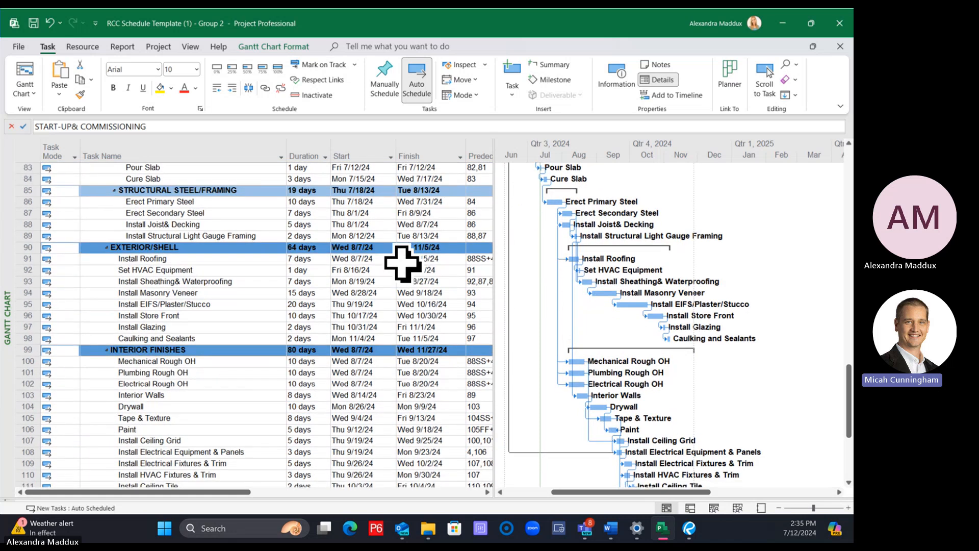
{"action": "left_click", "coordinate": [192, 327]}
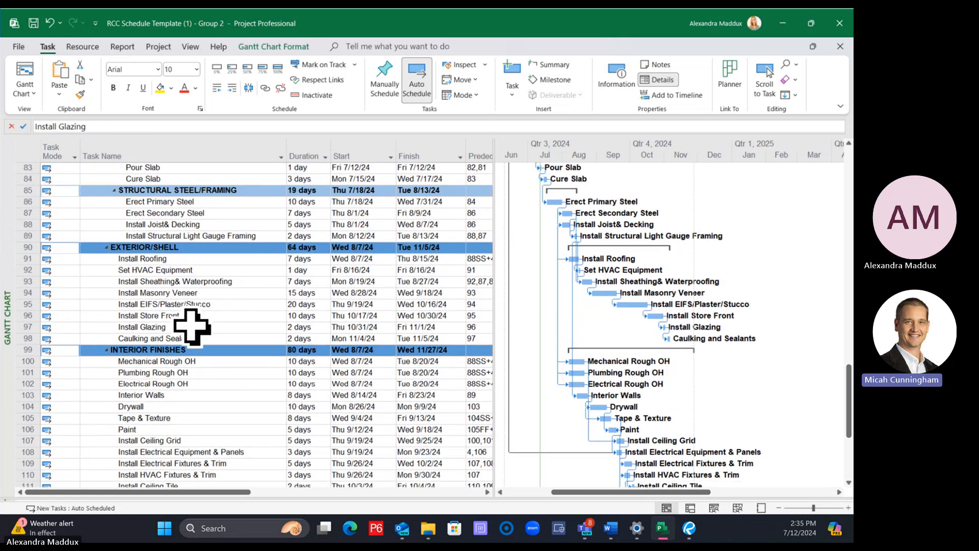
{"action": "scroll", "coordinate": [518, 408], "scroll_direction": "down", "scroll_amount": 1}
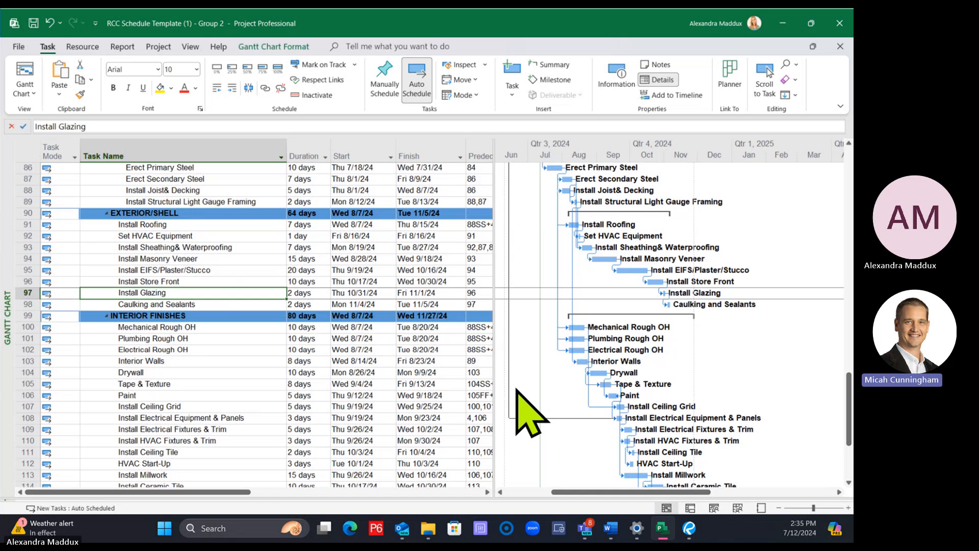
{"action": "scroll", "coordinate": [273, 432], "scroll_direction": "down", "scroll_amount": 2}
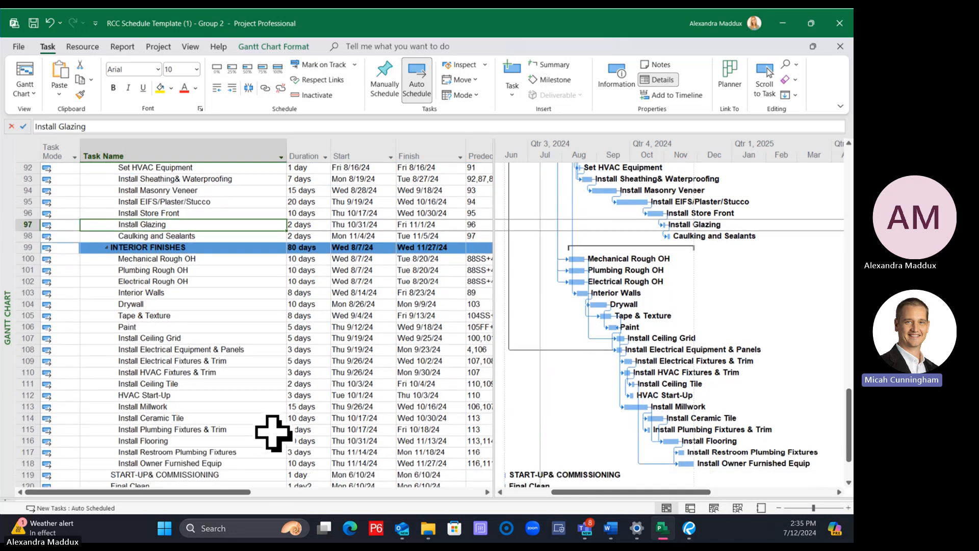
{"action": "left_click", "coordinate": [208, 408]}
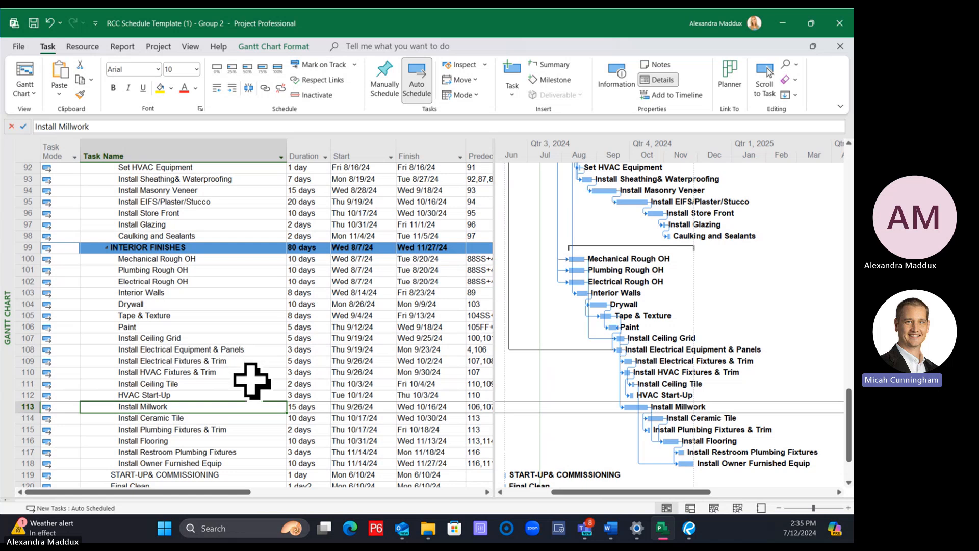
Link HVAC Start-Up as a predecessor of Install Millwork
{"action": "left_click", "coordinate": [184, 396]}
{"action": "left_click", "coordinate": [184, 405], "text": "shift"}
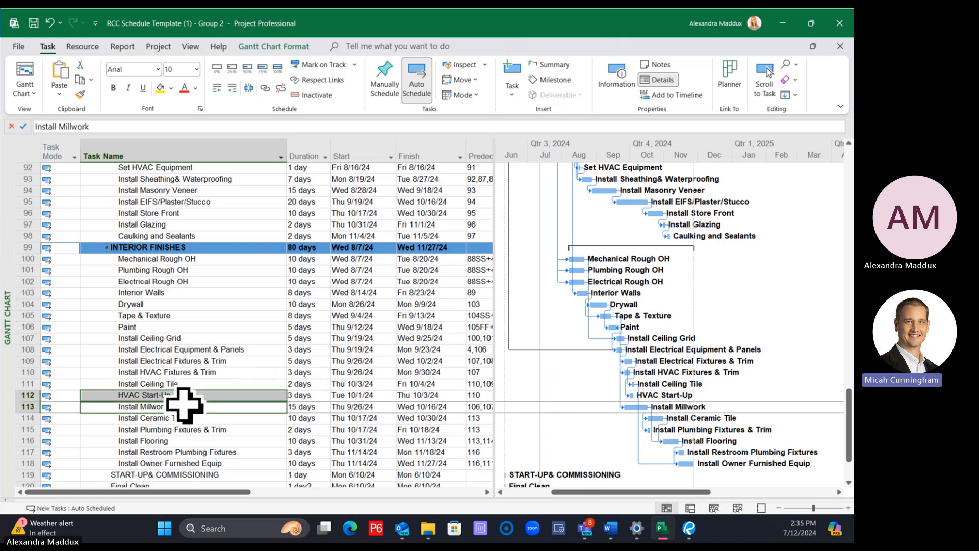
{"action": "left_click", "coordinate": [264, 88]}
{"action": "left_click", "coordinate": [224, 382]}
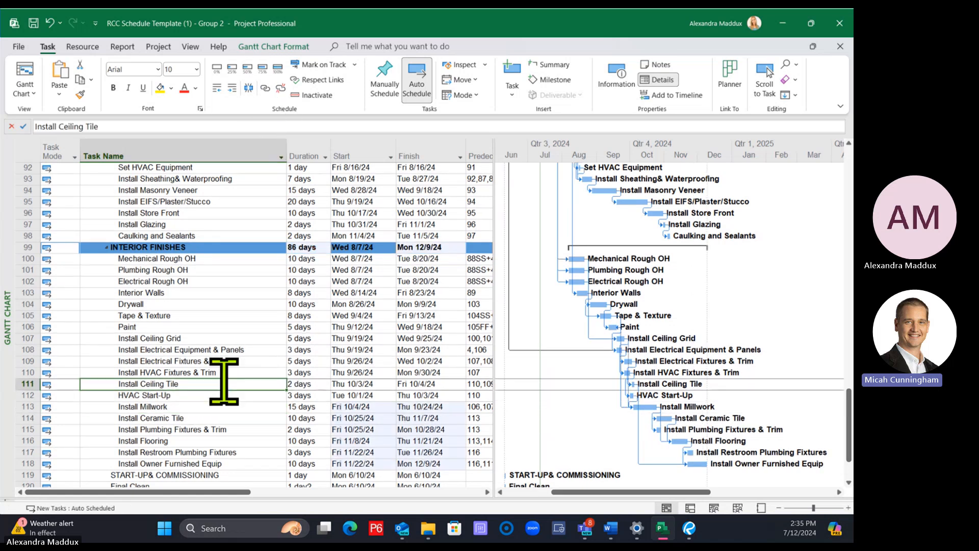
Link Install Glazing from the exterior shell tasks as a predecessor of HVAC Start-Up
{"action": "left_click", "coordinate": [197, 224]}
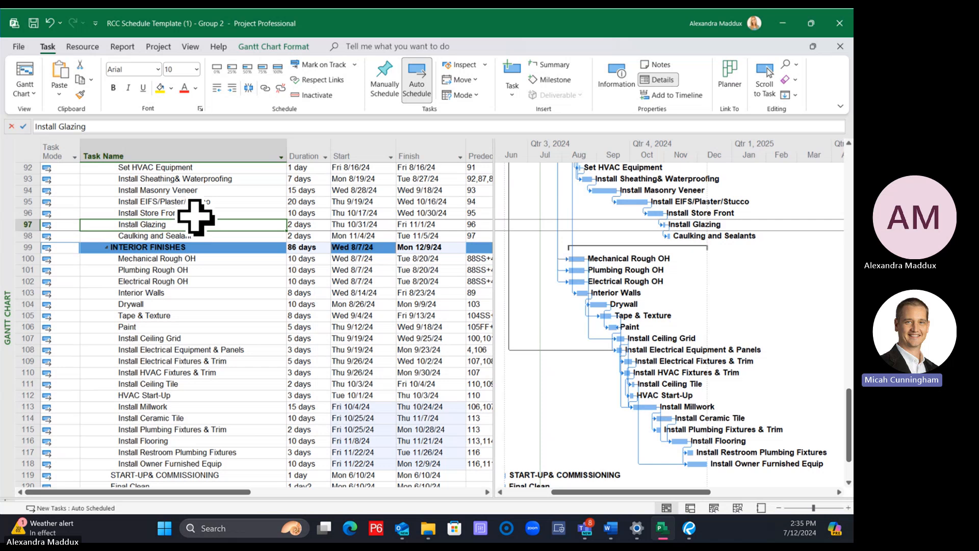
{"action": "left_click", "coordinate": [192, 214]}
{"action": "left_click", "coordinate": [196, 225]}
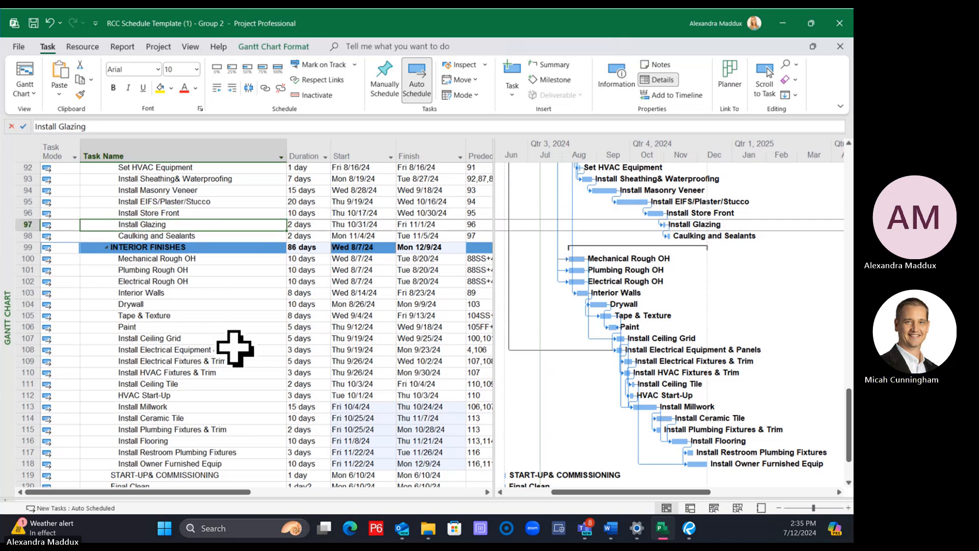
{"action": "left_click", "coordinate": [201, 213]}
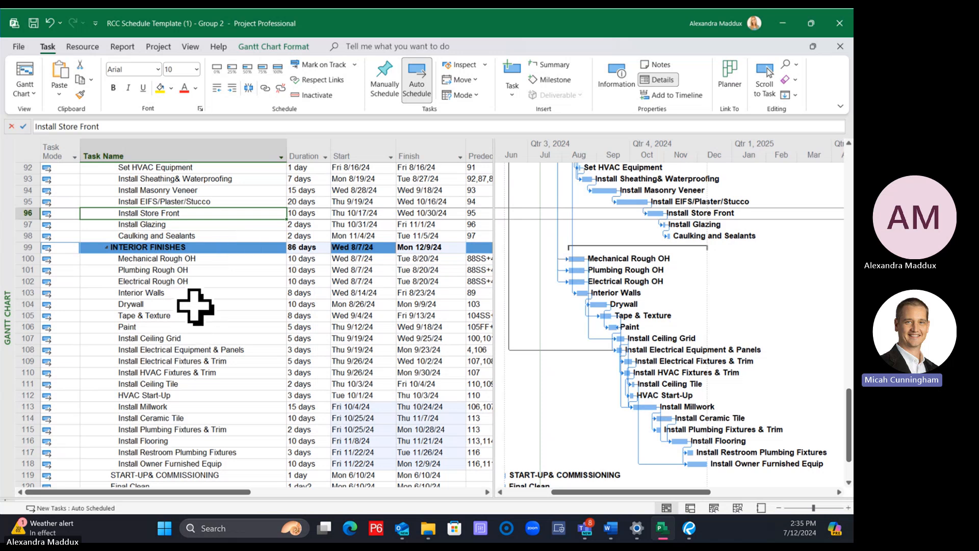
{"action": "left_click_drag", "start_coordinate": [196, 270], "coordinate": [224, 433]}
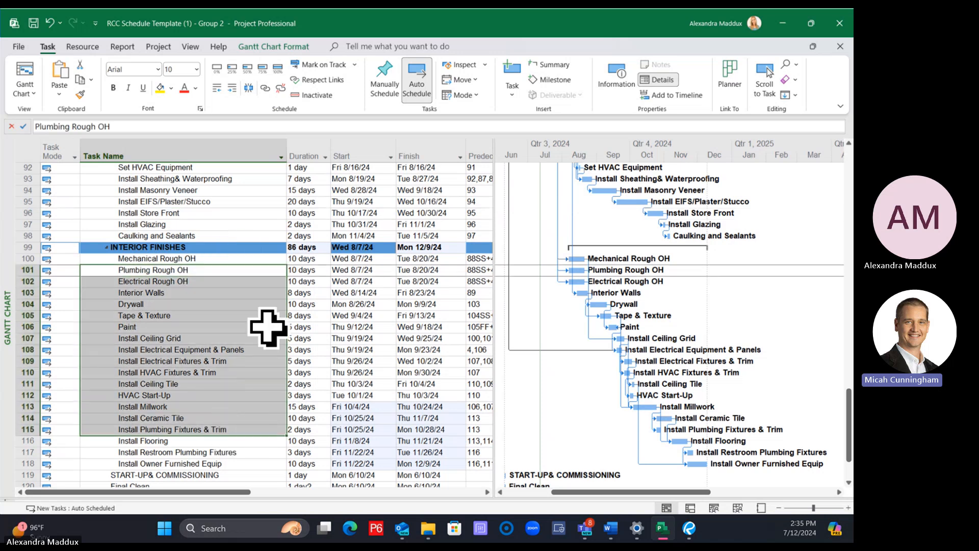
{"action": "left_click", "coordinate": [225, 224]}
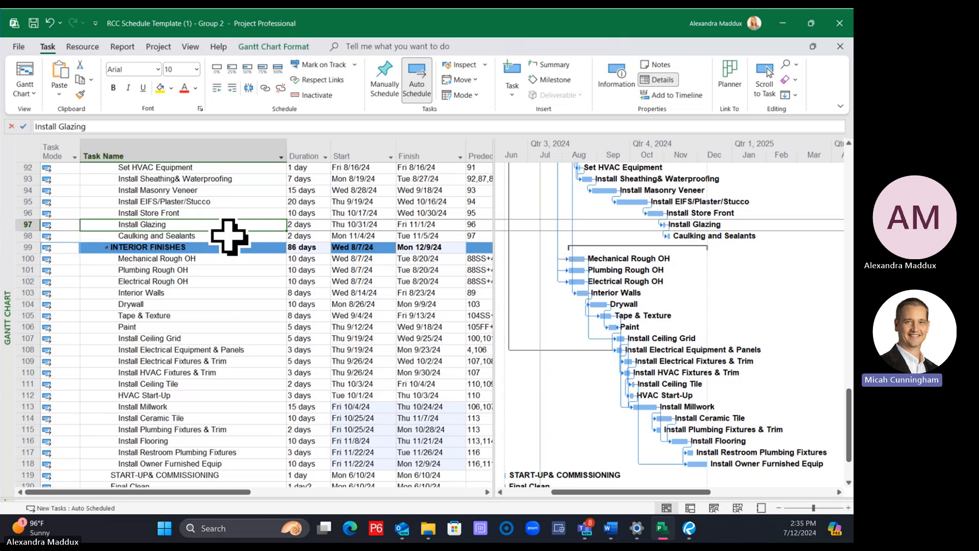
{"action": "left_click", "coordinate": [214, 210]}
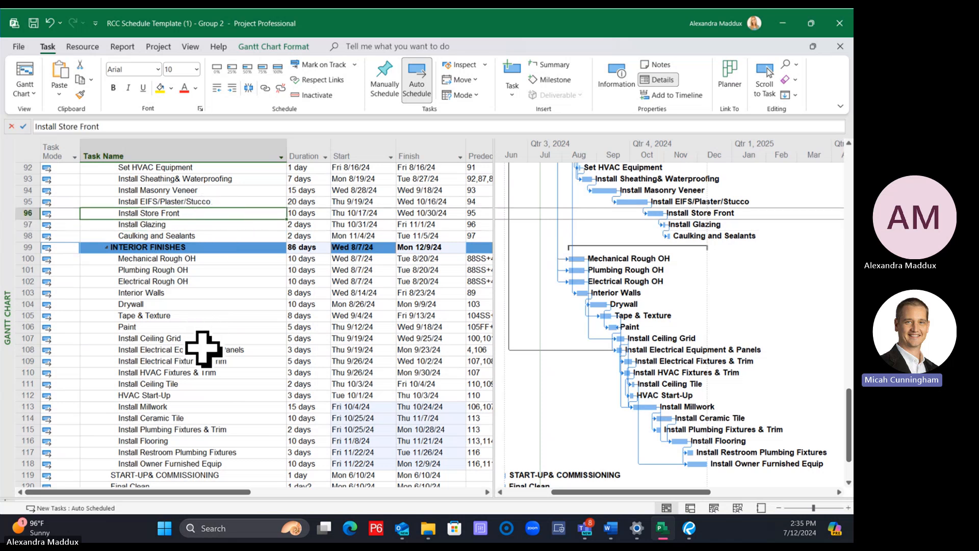
{"action": "left_click", "coordinate": [197, 225]}
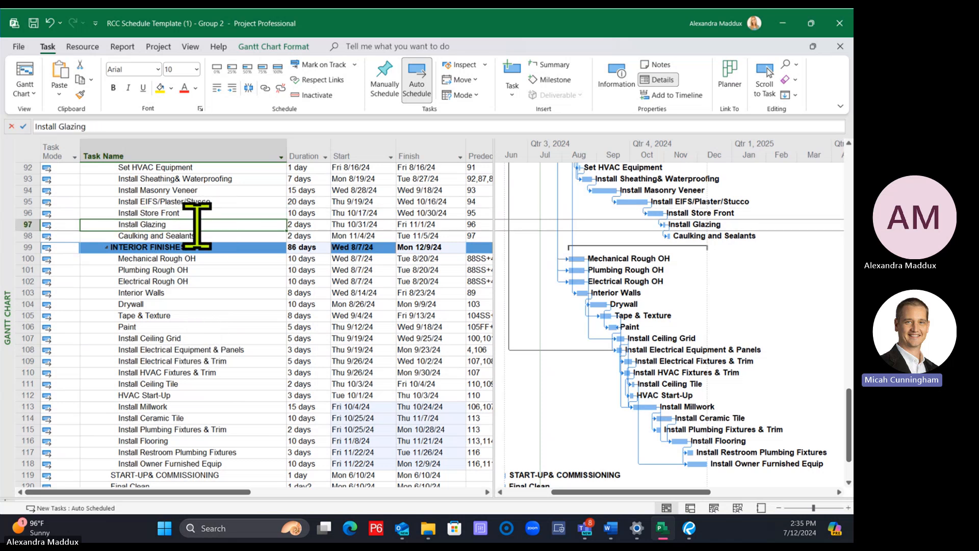
{"action": "left_click", "coordinate": [179, 396]}
{"action": "left_click", "coordinate": [264, 88]}
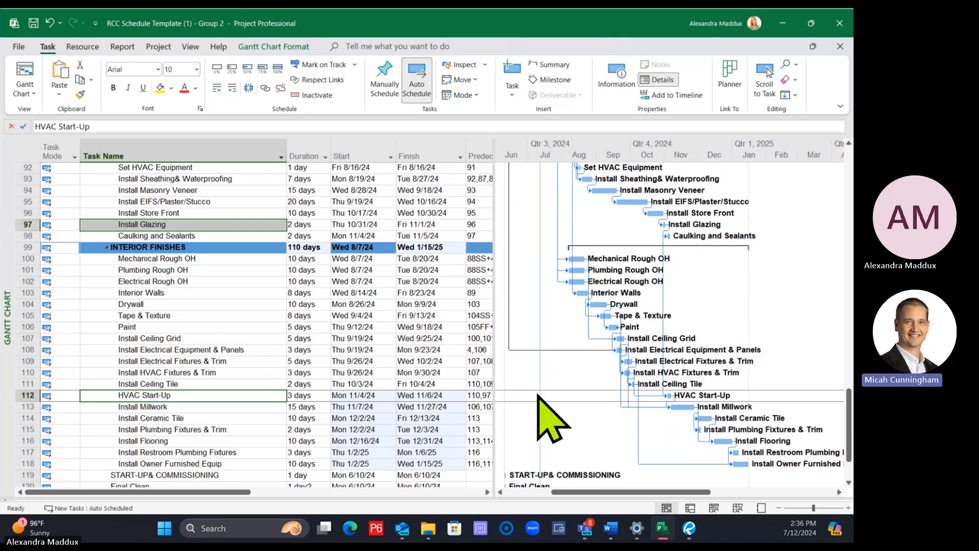
Examine the interior finishes tasks and their bars, from the overhead rough-ins through Interior Walls
{"action": "scroll", "coordinate": [345, 286], "scroll_direction": "up", "scroll_amount": 3}
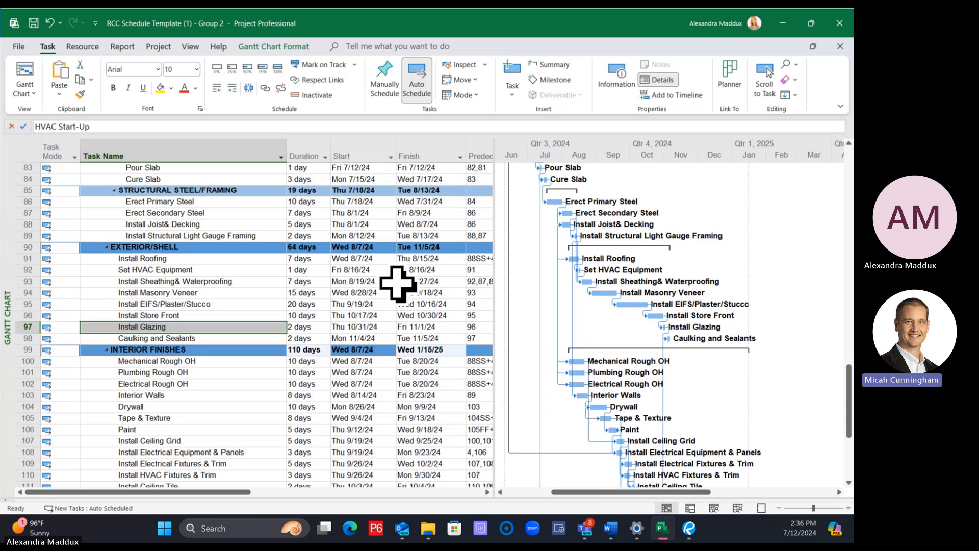
{"action": "left_click", "coordinate": [228, 352]}
{"action": "scroll", "coordinate": [235, 355], "scroll_direction": "down", "scroll_amount": 2}
{"action": "scroll", "coordinate": [241, 354], "scroll_direction": "down", "scroll_amount": 1}
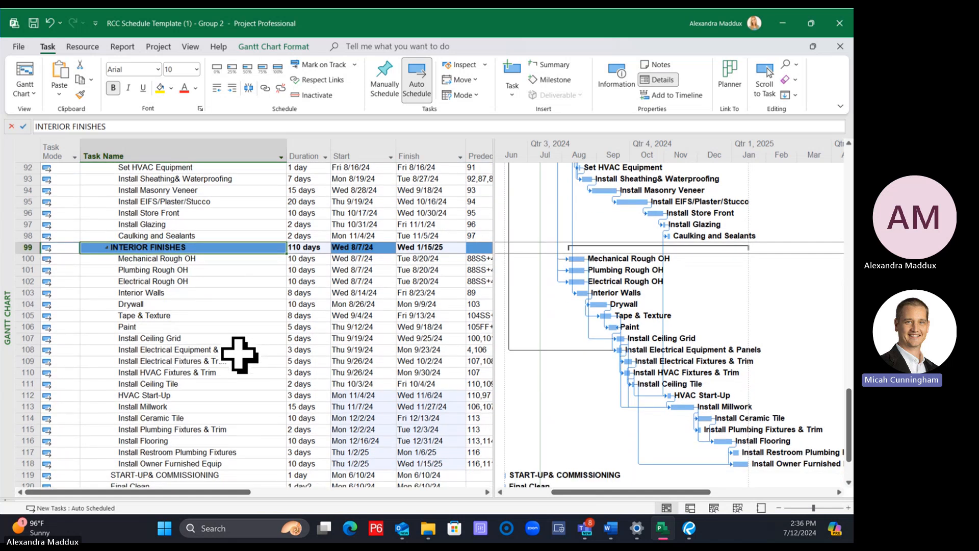
{"action": "left_click", "coordinate": [196, 259]}
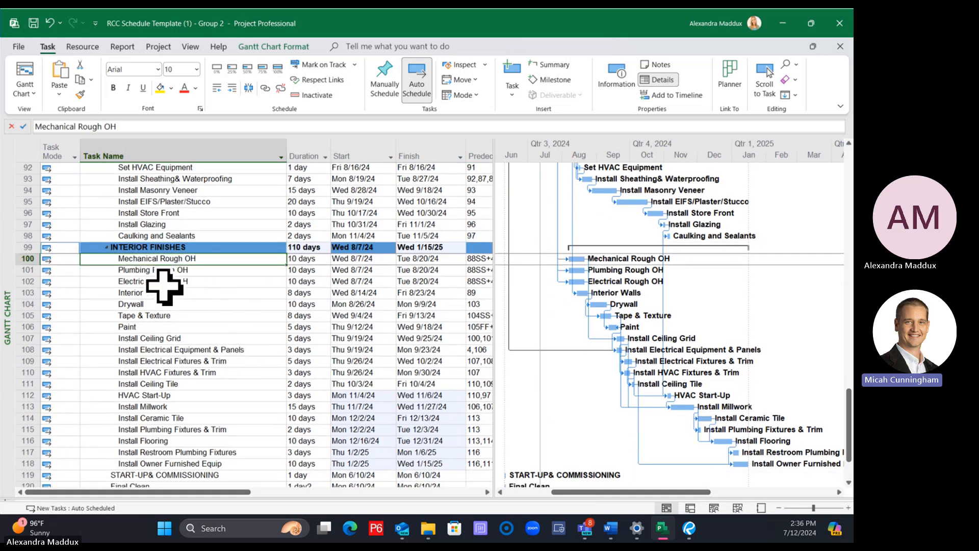
{"action": "left_click", "coordinate": [201, 247]}
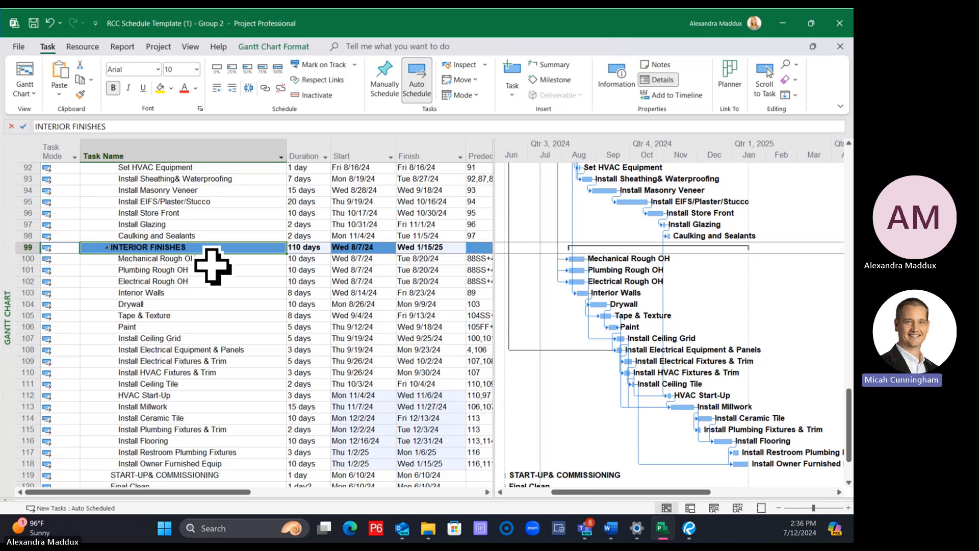
{"action": "left_click", "coordinate": [212, 263]}
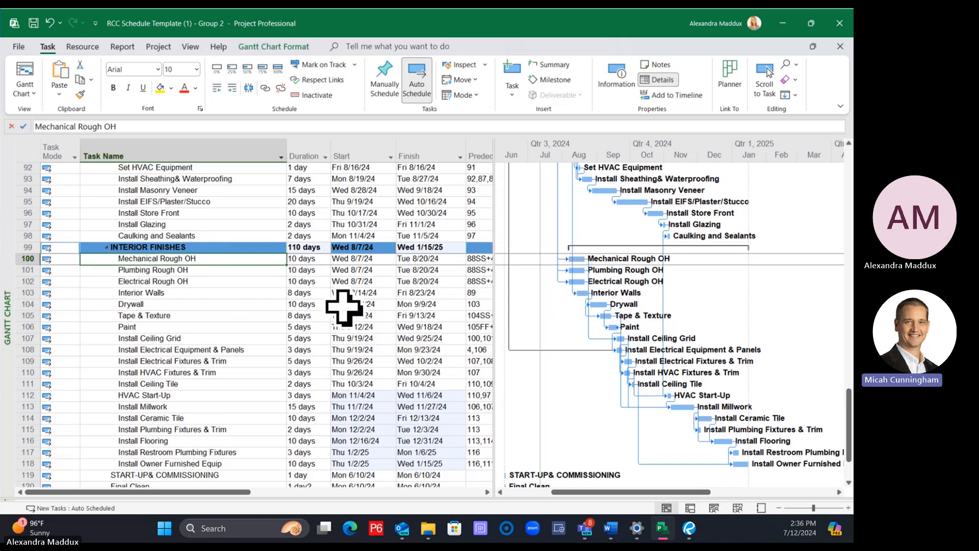
{"action": "left_click", "coordinate": [244, 293]}
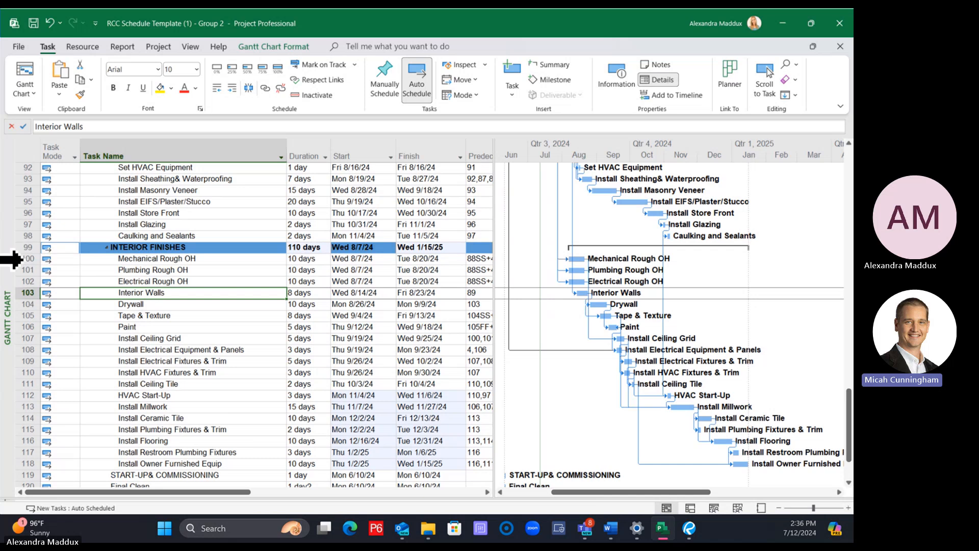
Try to group Mechanical Rough OH through Interior Walls under a new summary task, and undo the grouping
{"action": "left_click", "coordinate": [23, 258]}
{"action": "left_click_drag", "start_coordinate": [23, 263], "coordinate": [23, 291]}
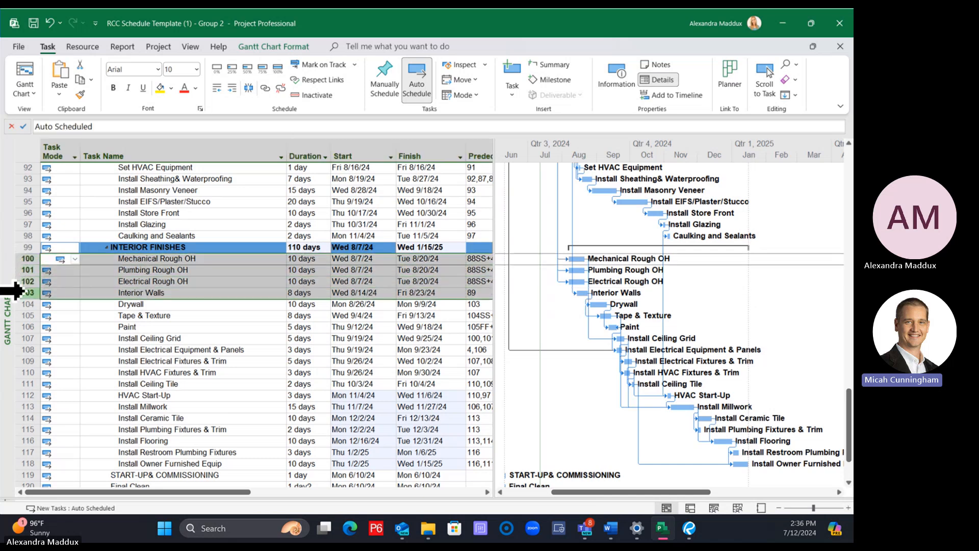
{"action": "left_click", "coordinate": [553, 65]}
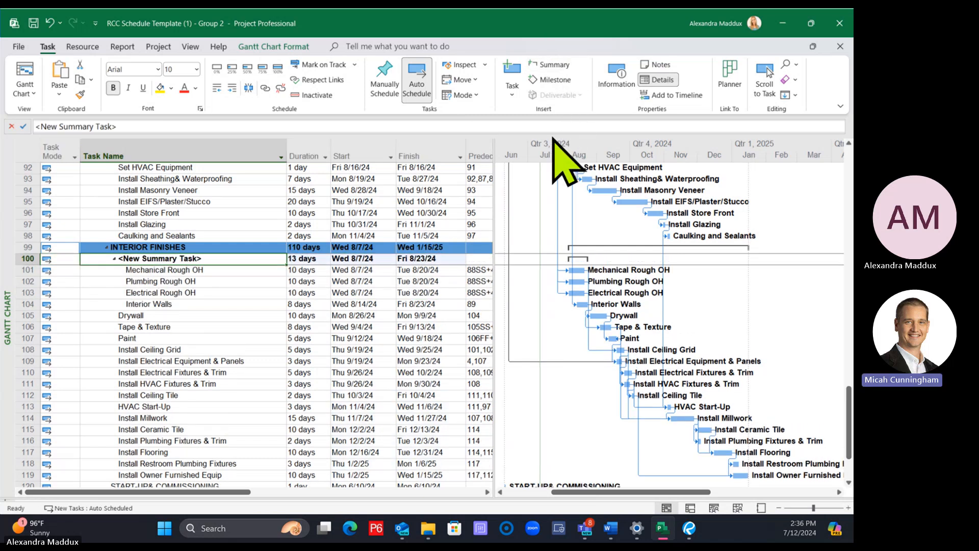
{"action": "key", "text": "ctrl+z"}
Rename the INTERIOR FINISHES summary task as INTERIORS
{"action": "left_click", "coordinate": [251, 351]}
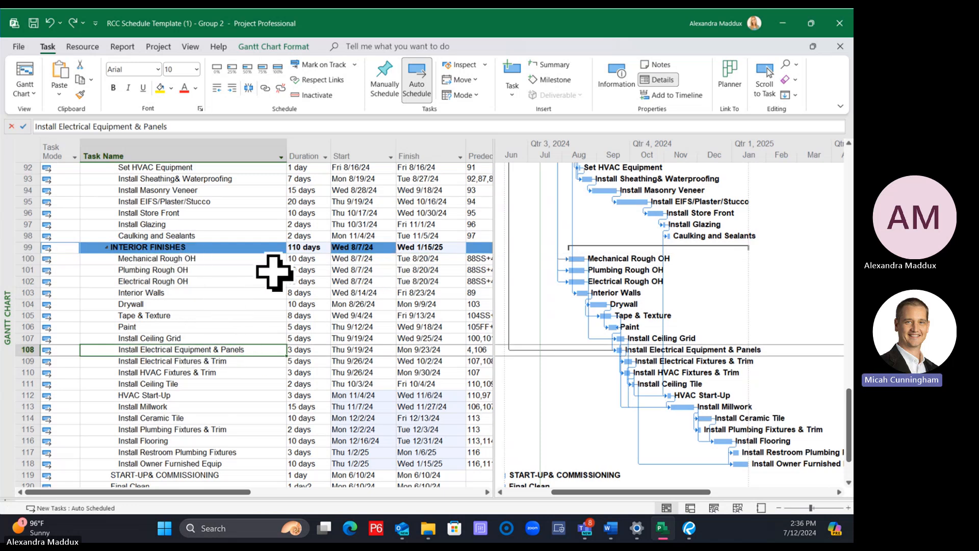
{"action": "left_click", "coordinate": [191, 247]}
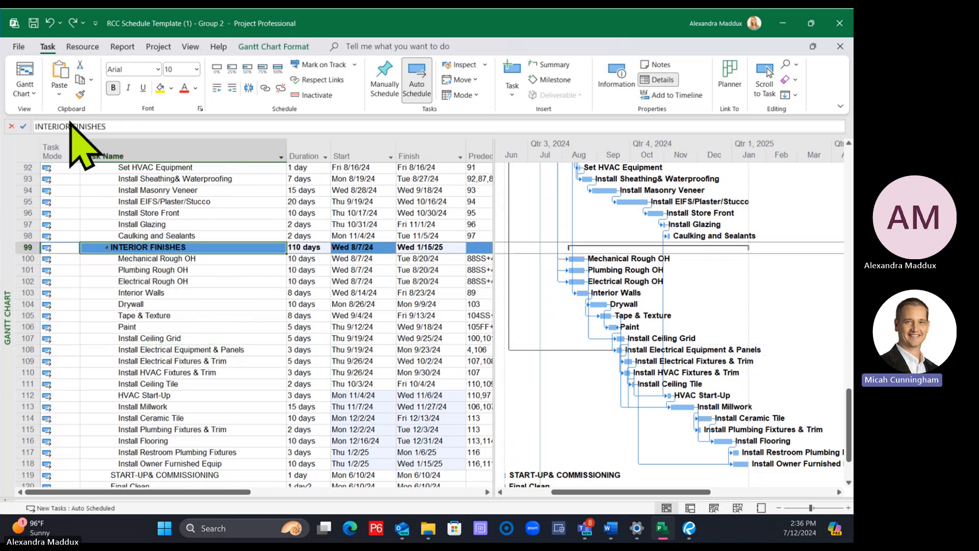
{"action": "left_click_drag", "start_coordinate": [70, 125], "coordinate": [254, 178]}
{"action": "type", "text": "S"}
{"action": "key", "text": "Return"}
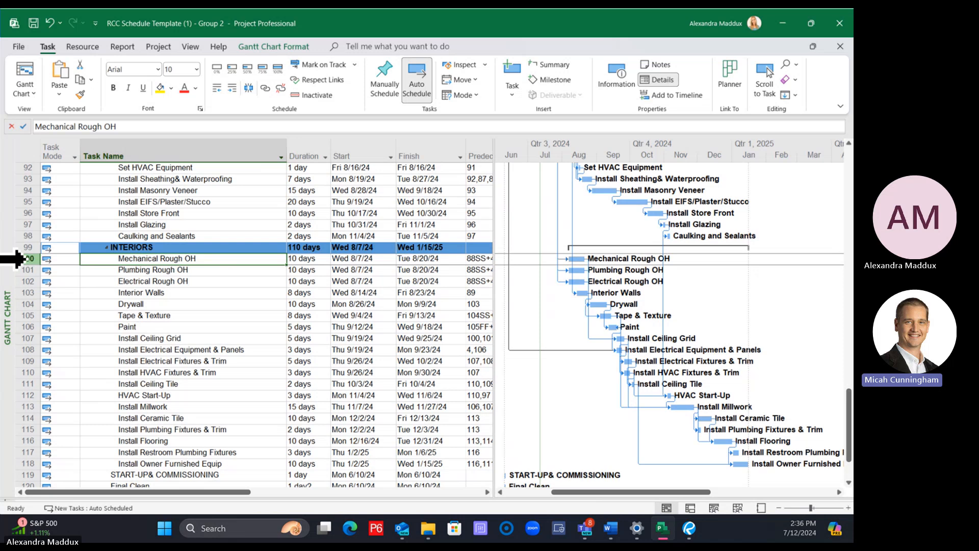
Insert a new task above Mechanical Rough OH and name it INTERIOR ROUGHS
{"action": "right_click", "coordinate": [20, 259]}
{"action": "left_click", "coordinate": [76, 329]}
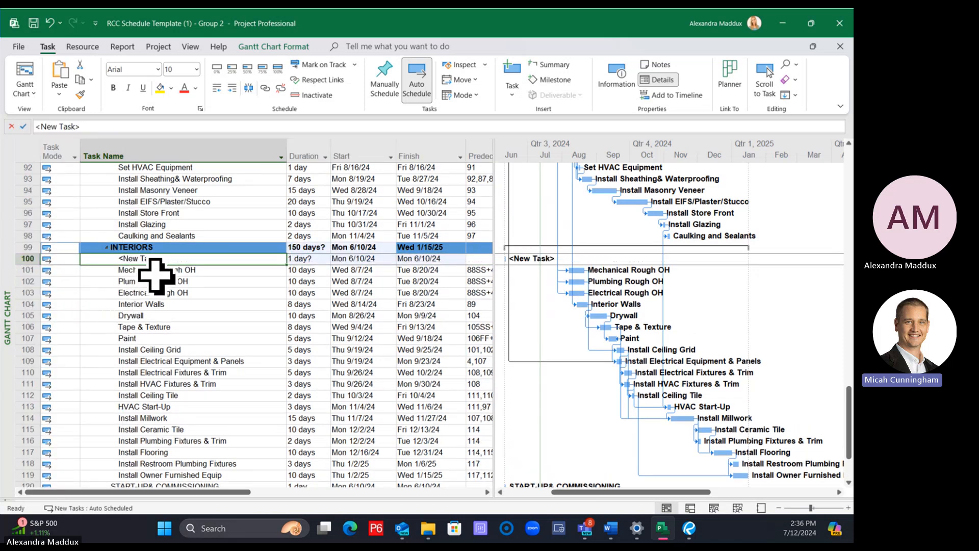
{"action": "left_click", "coordinate": [157, 274]}
{"action": "left_click", "coordinate": [167, 261]}
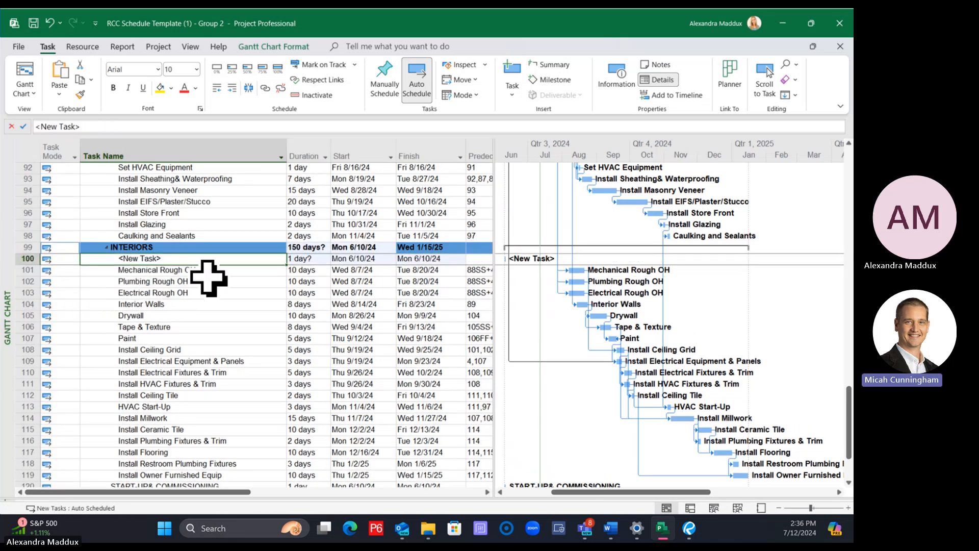
{"action": "type", "text": "INTERIOR ROUGHS"}
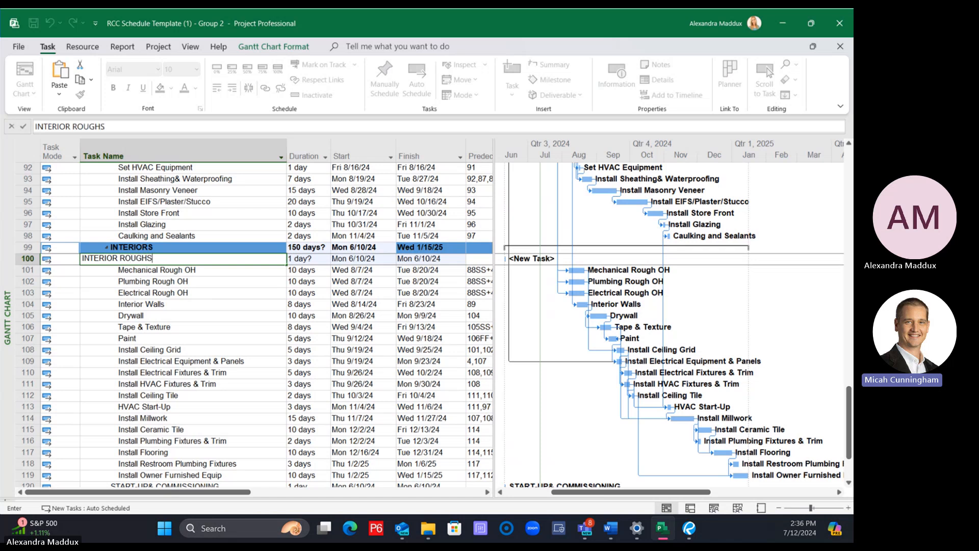
{"action": "key", "text": "Return"}
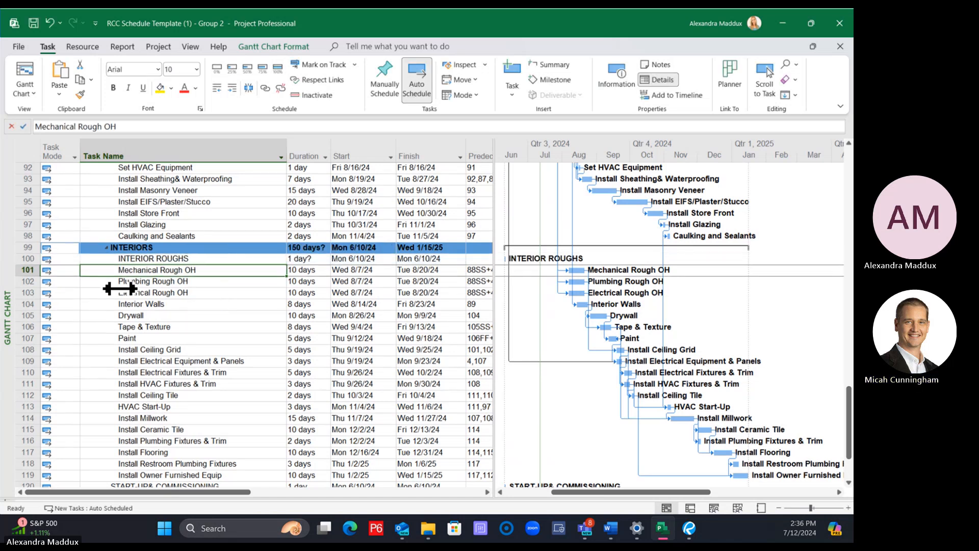
Indent Mechanical Rough OH and Plumbing Rough OH one level beneath INTERIOR ROUGHS
{"action": "left_click", "coordinate": [232, 87]}
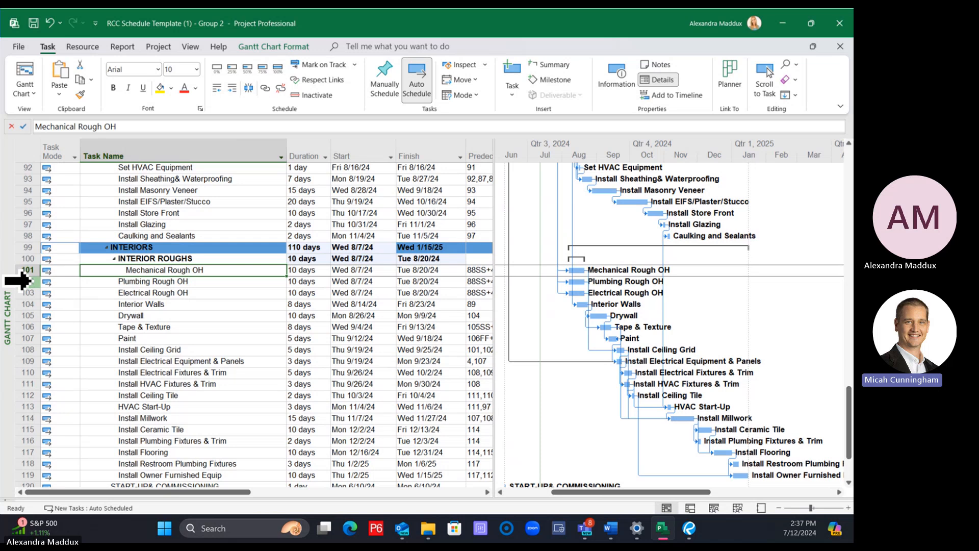
{"action": "left_click", "coordinate": [25, 281]}
{"action": "left_click", "coordinate": [232, 88]}
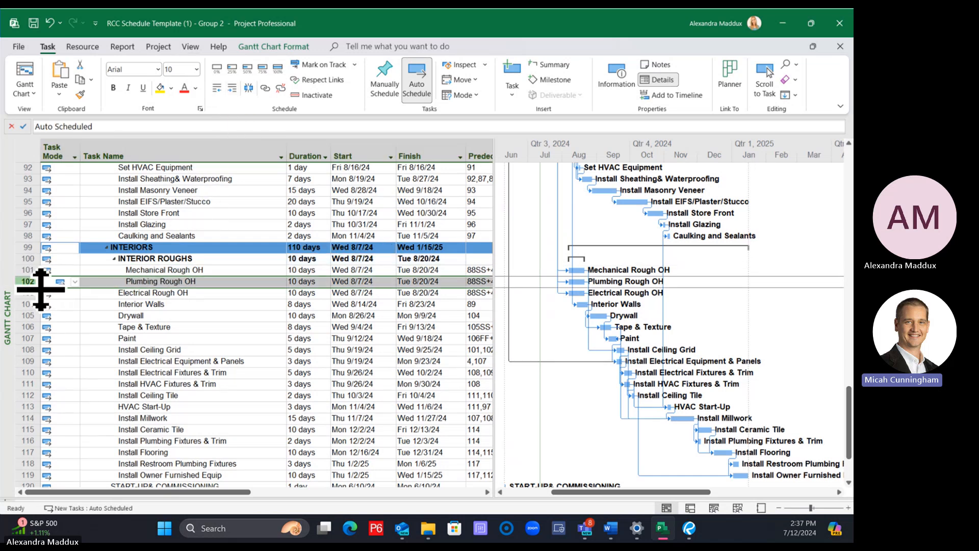
Undo the rough-in indents and the naming and insertion of the INTERIOR ROUGHS task
{"action": "key", "text": "ctrl+z"}
{"action": "key", "text": "ctrl+z"}
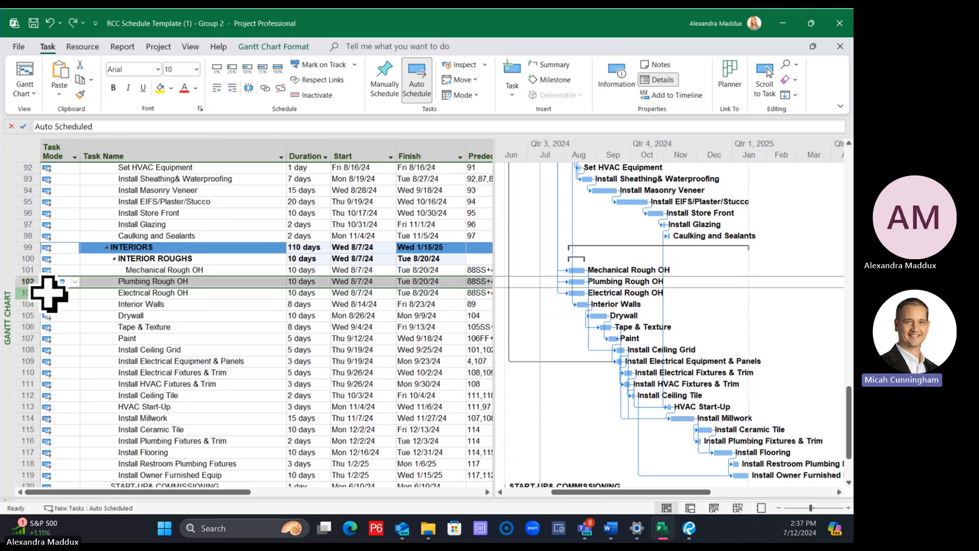
{"action": "key", "text": "ctrl+z"}
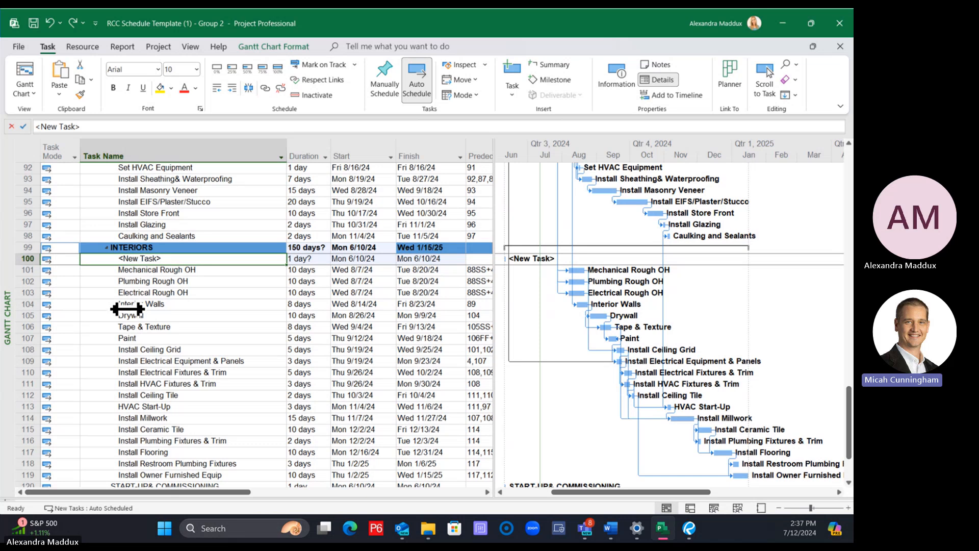
{"action": "left_click", "coordinate": [105, 303]}
{"action": "key", "text": "ctrl+z"}
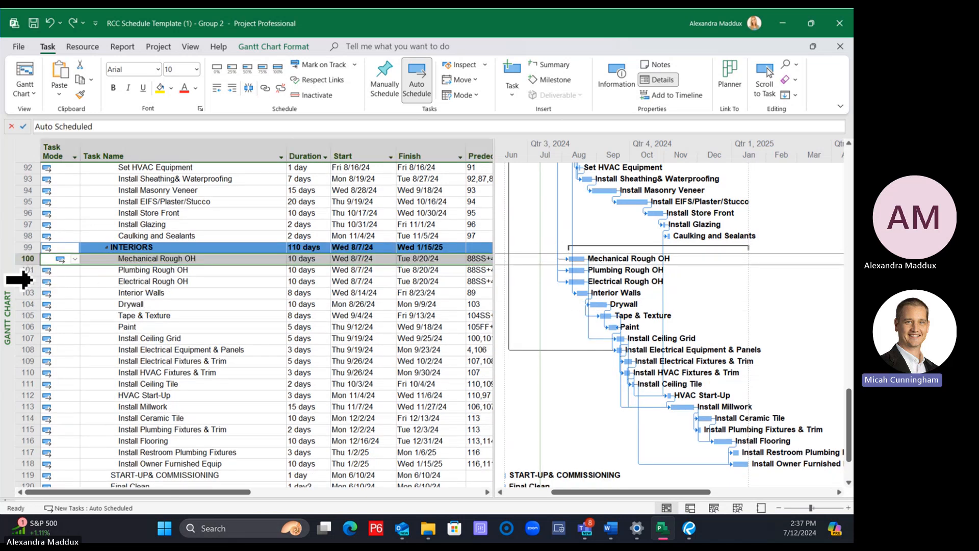
Insert a task named INTERIOR ROUGHS directly below the INTERIORS summary, above Mechanical Rough OH
{"action": "left_click", "coordinate": [23, 259]}
{"action": "right_click", "coordinate": [23, 260]}
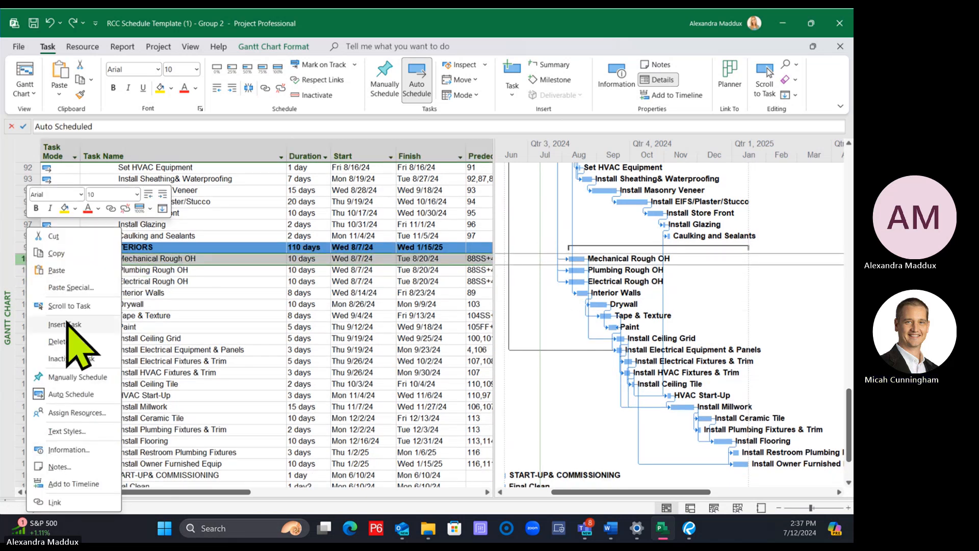
{"action": "left_click", "coordinate": [85, 325]}
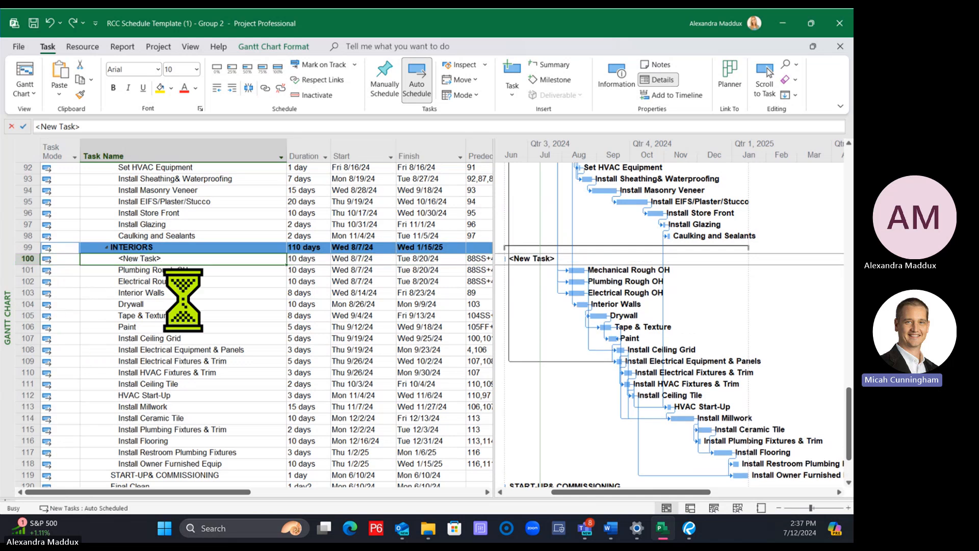
{"action": "left_click", "coordinate": [184, 293]}
{"action": "left_click", "coordinate": [271, 260]}
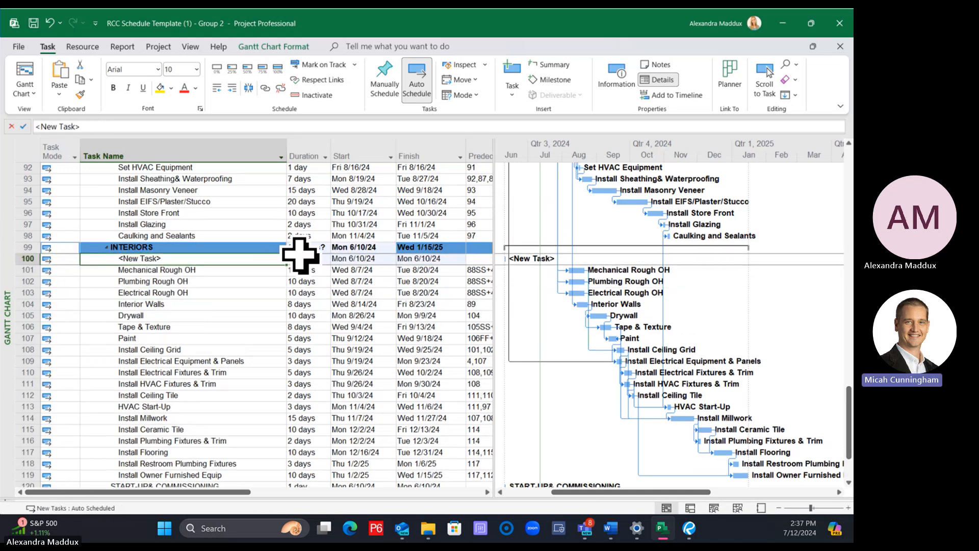
{"action": "type", "text": "INTERIOR ROUG"}
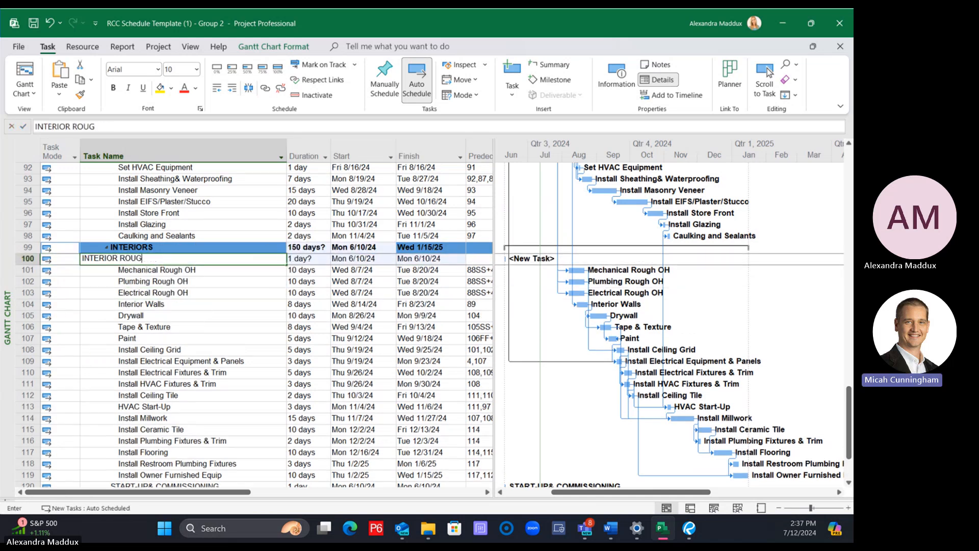
{"action": "type", "text": "HS"}
{"action": "key", "text": "Return"}
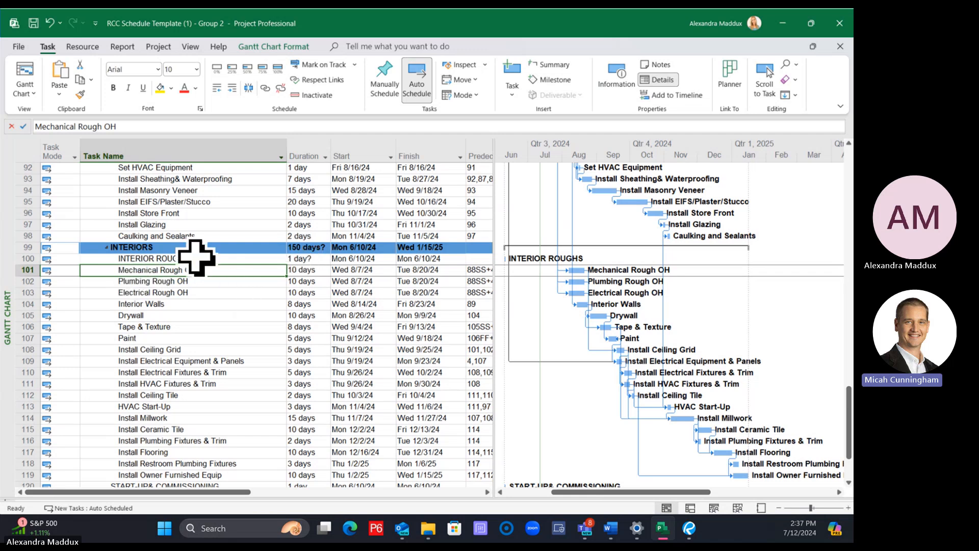
Indent Mechanical Rough OH, Plumbing Rough OH, Electrical Rough OH and Interior Walls one level beneath INTERIOR ROUGHS
{"action": "left_click", "coordinate": [233, 88]}
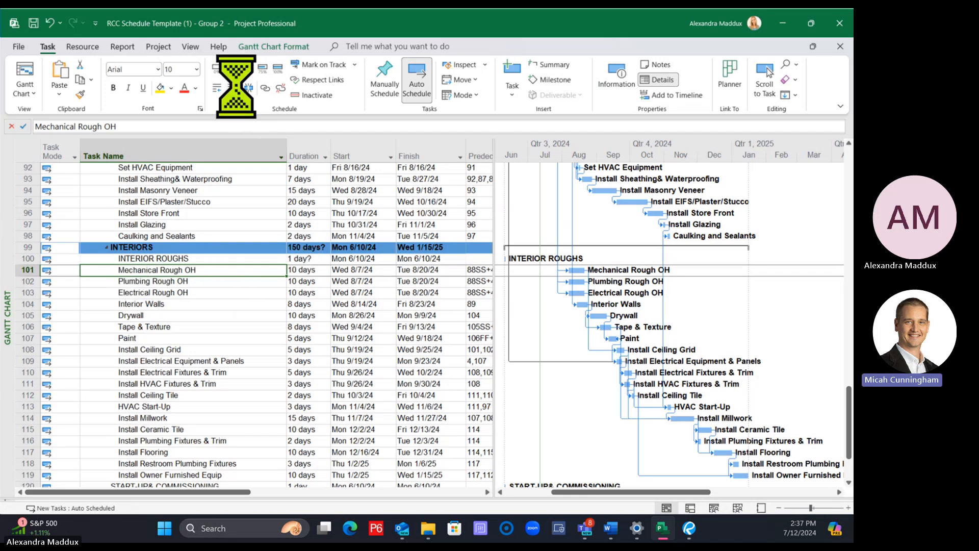
{"action": "left_click", "coordinate": [192, 282]}
{"action": "left_click", "coordinate": [232, 88]}
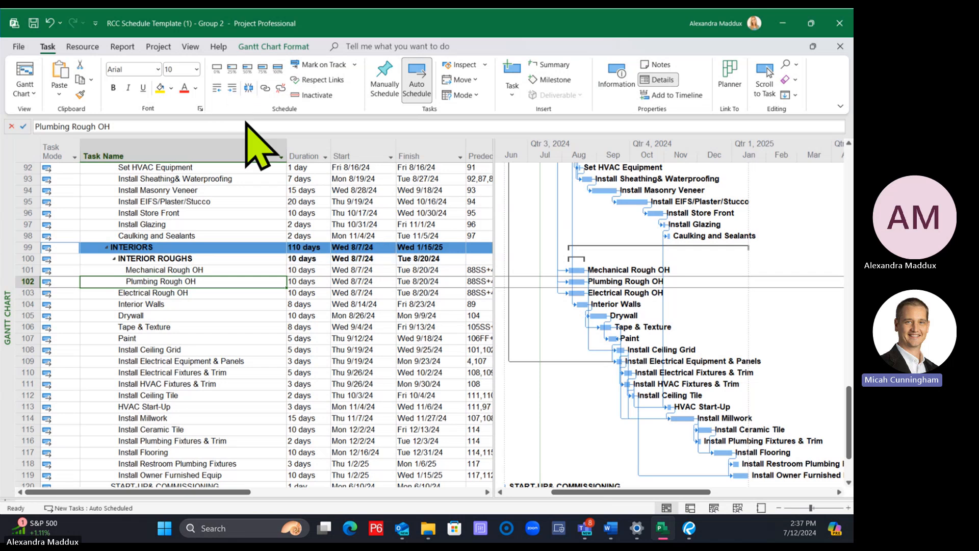
{"action": "left_click", "coordinate": [211, 292]}
{"action": "left_click", "coordinate": [232, 87]}
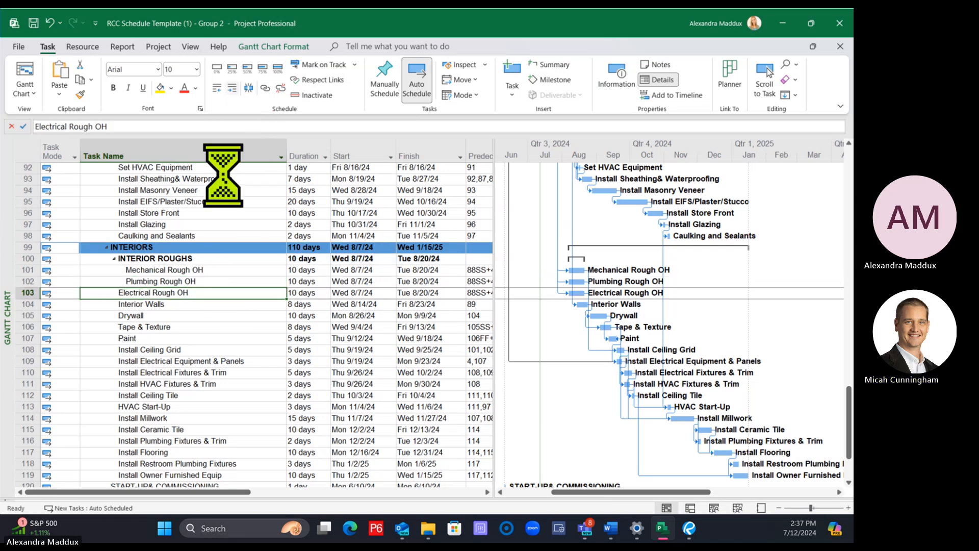
{"action": "left_click", "coordinate": [171, 304]}
{"action": "left_click", "coordinate": [232, 88]}
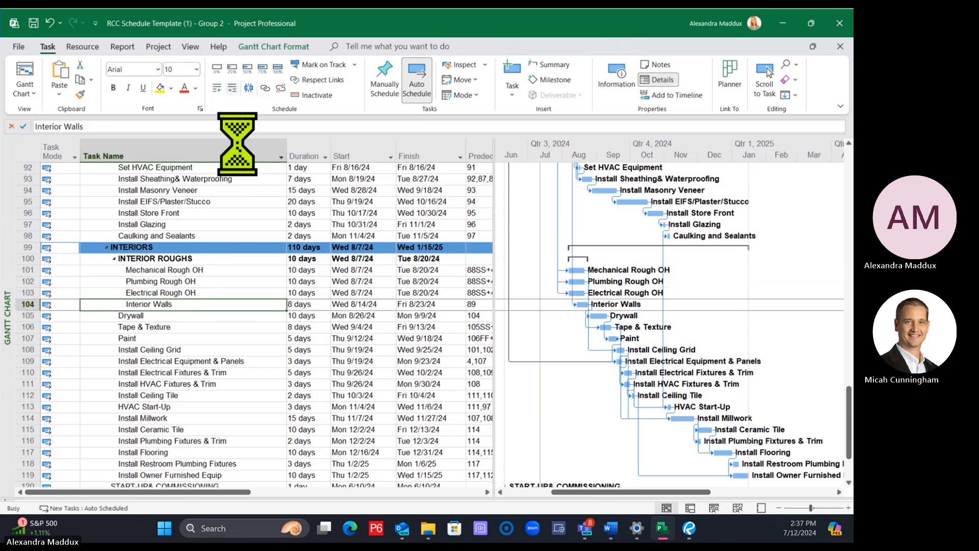
Collapse the INTERIOR ROUGHS subtasks and expand them again
{"action": "left_click", "coordinate": [137, 250]}
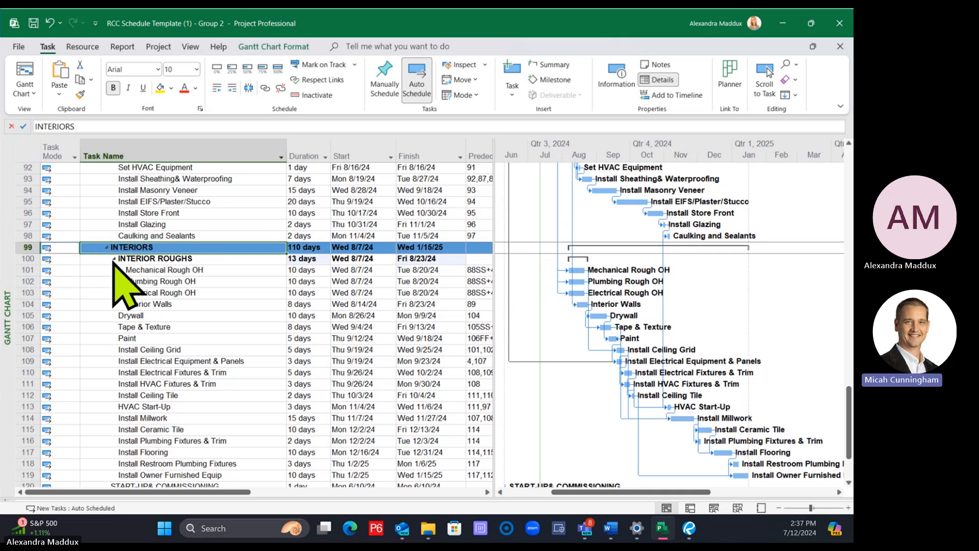
{"action": "left_click", "coordinate": [114, 258]}
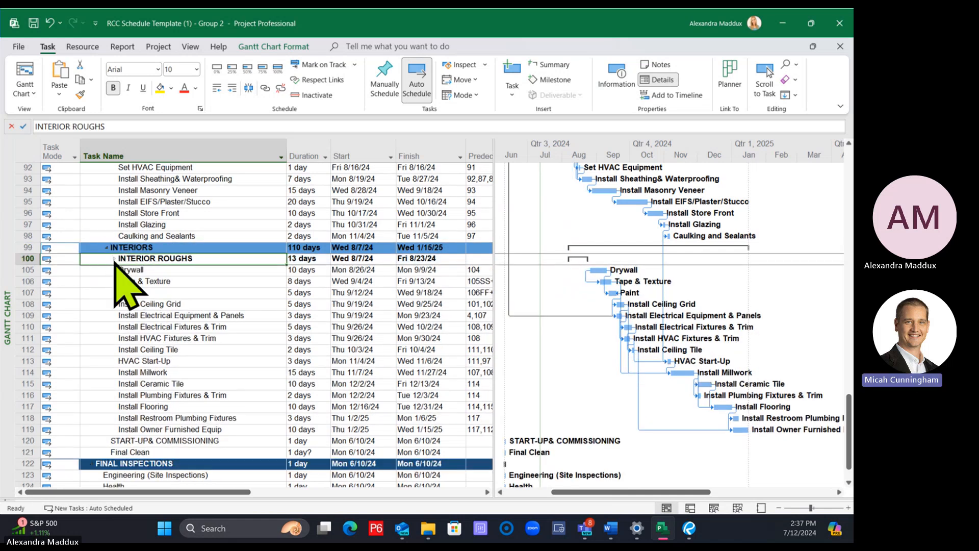
{"action": "left_click", "coordinate": [114, 259]}
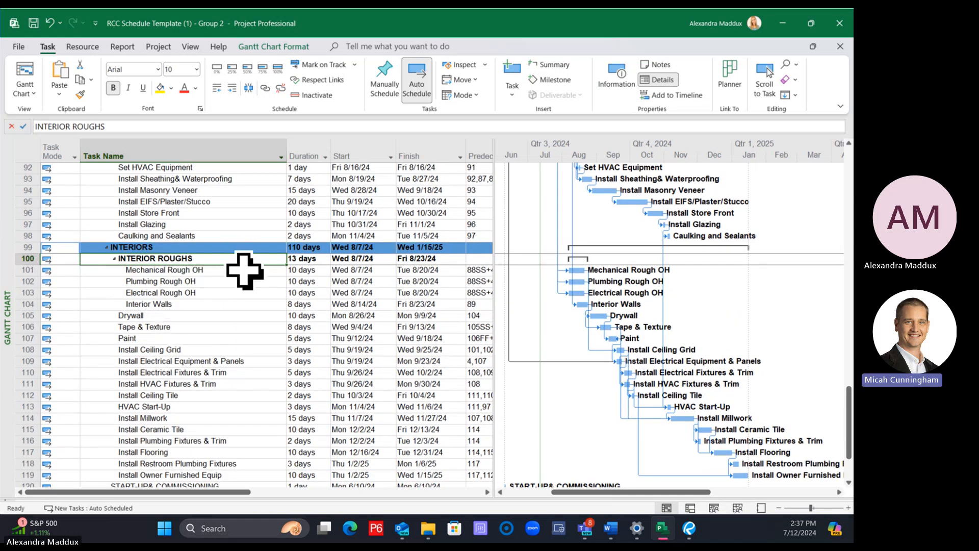
Copy the row formatting of STRUCTURAL STEEL/FRAMING onto the INTERIORS summary row
{"action": "scroll", "coordinate": [245, 271], "scroll_direction": "up", "scroll_amount": 4}
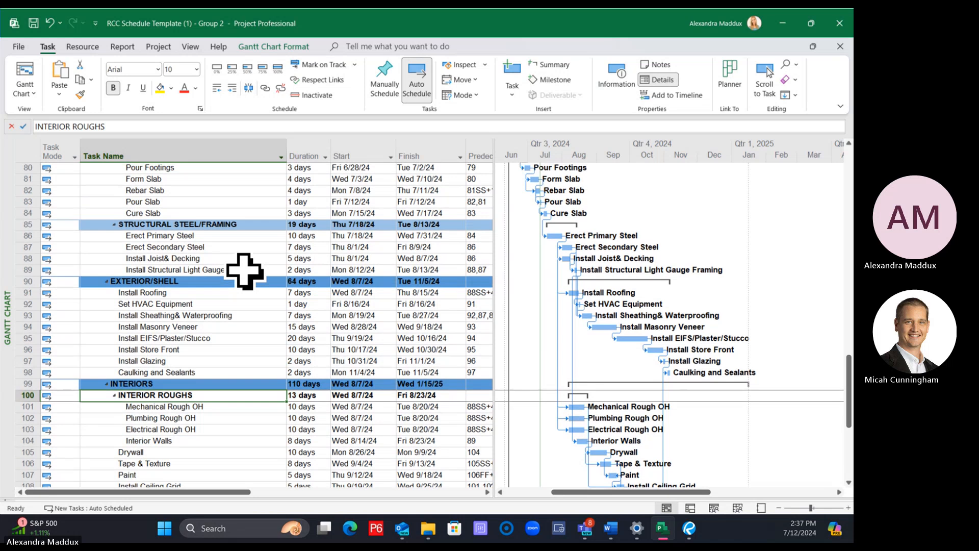
{"action": "scroll", "coordinate": [245, 272], "scroll_direction": "down", "scroll_amount": 1}
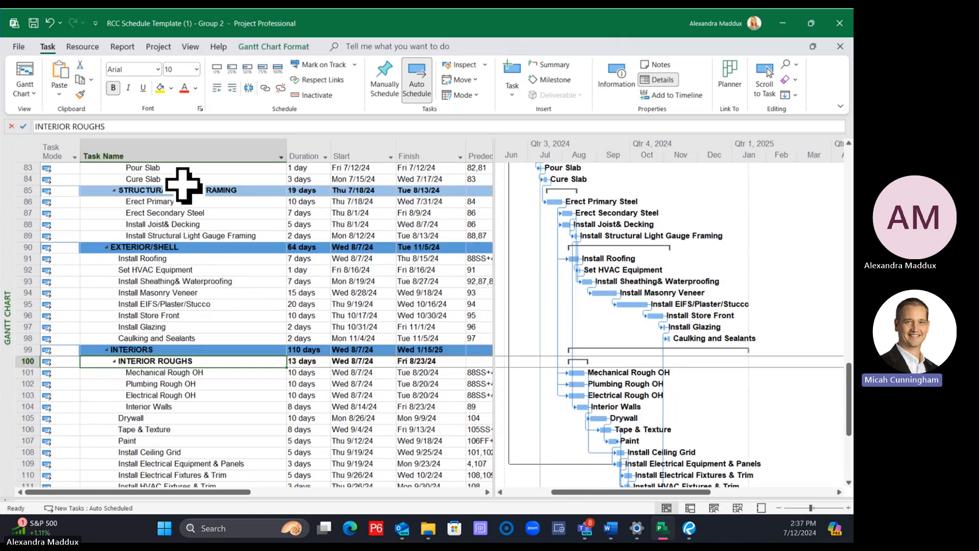
{"action": "left_click", "coordinate": [20, 190]}
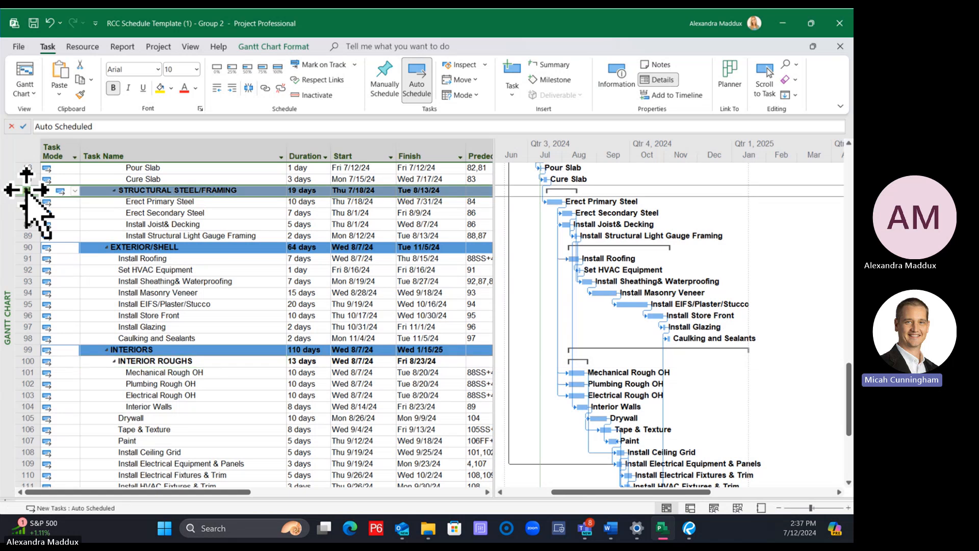
{"action": "left_click", "coordinate": [80, 95]}
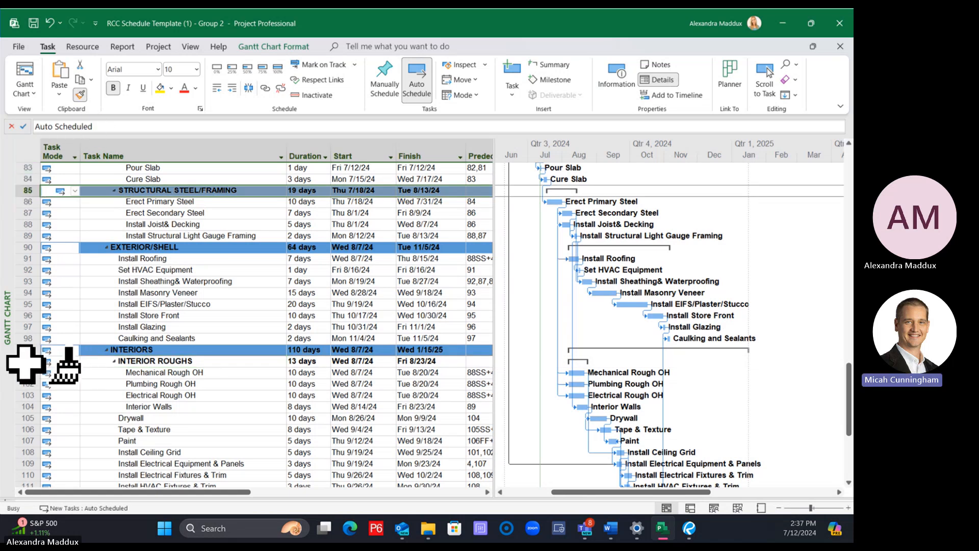
{"action": "left_click", "coordinate": [24, 351]}
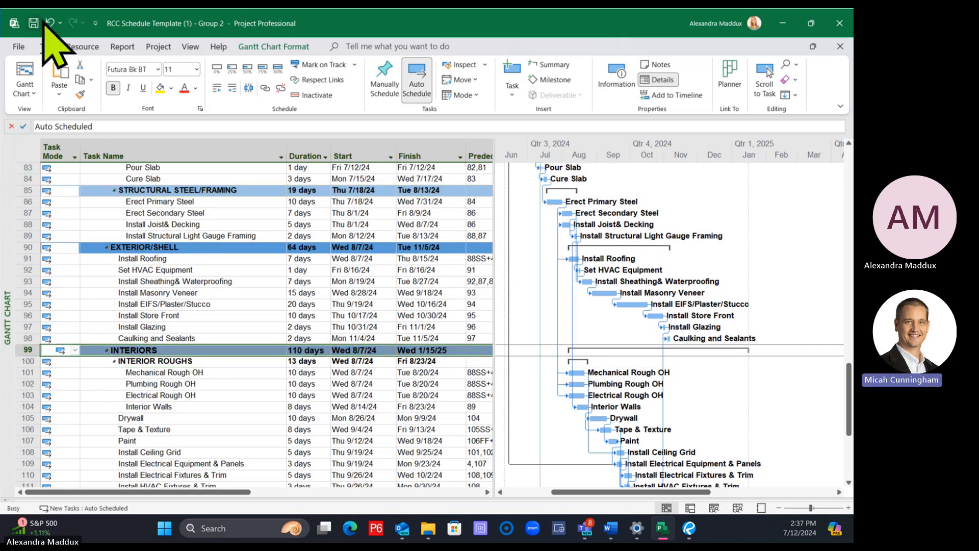
Copy the row formatting of the EXTERIOR/SHELL summary onto the INTERIORS summary row
{"action": "left_click", "coordinate": [110, 247]}
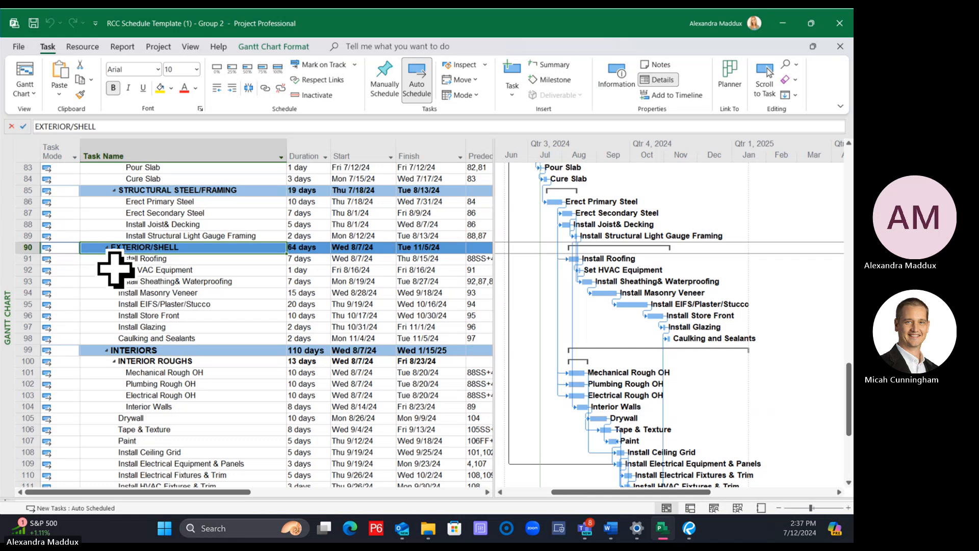
{"action": "left_click", "coordinate": [21, 247]}
{"action": "left_click", "coordinate": [80, 95]}
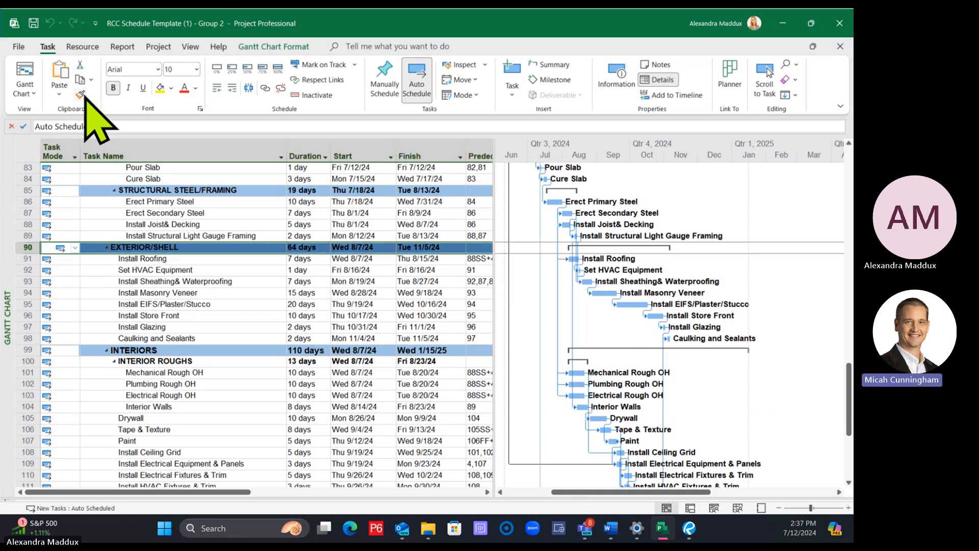
{"action": "left_click", "coordinate": [24, 350]}
Copy the row formatting of STRUCTURAL STEEL/FRAMING onto the INTERIOR ROUGHS row
{"action": "left_click", "coordinate": [30, 190]}
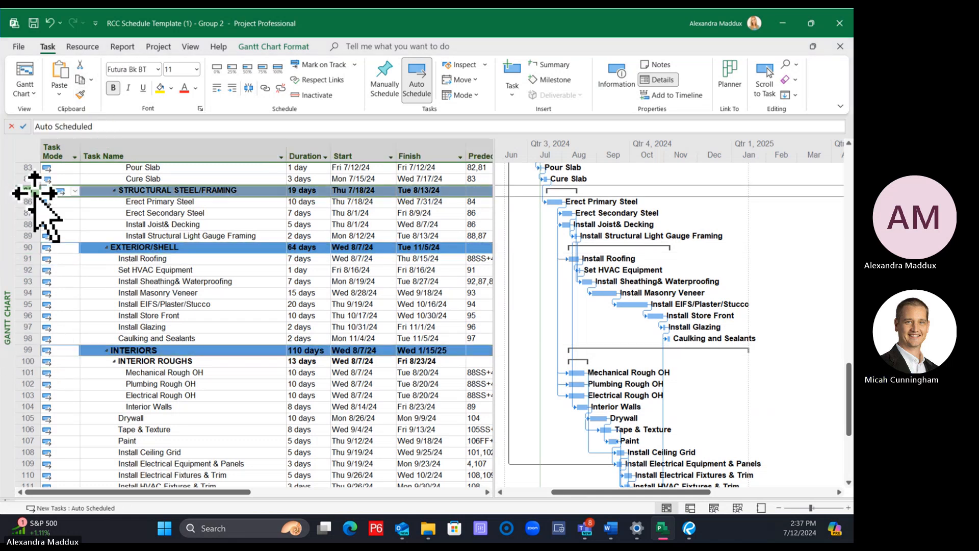
{"action": "left_click", "coordinate": [80, 95]}
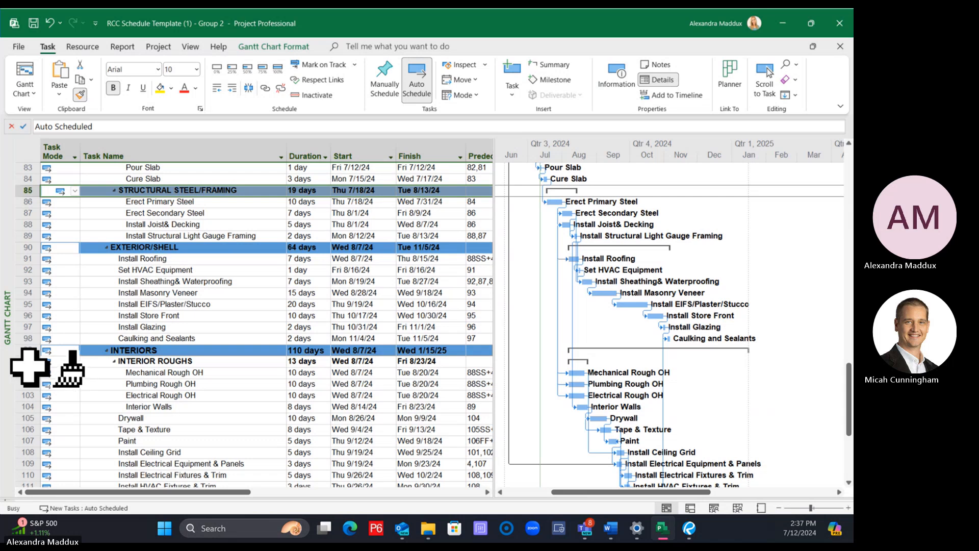
{"action": "left_click", "coordinate": [32, 361]}
{"action": "left_click", "coordinate": [262, 417]}
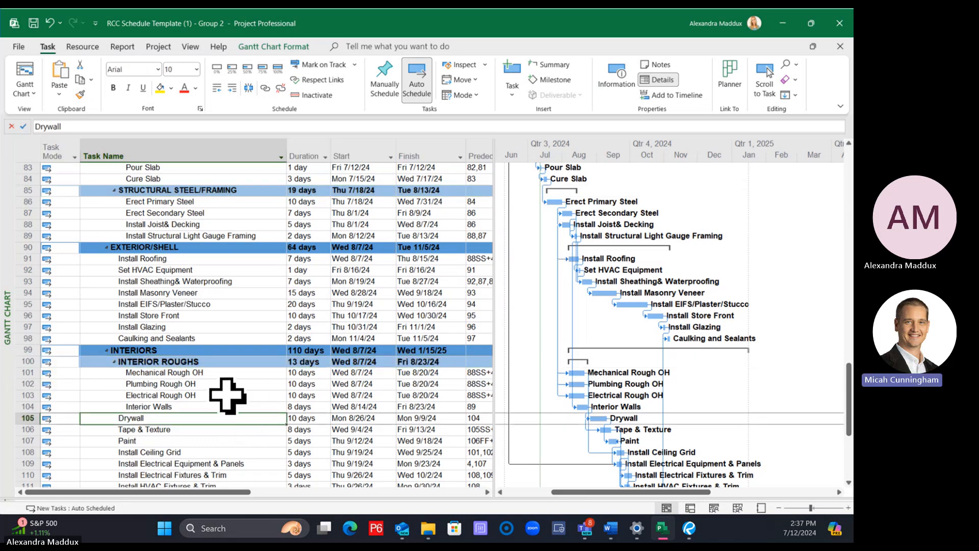
Outdent Mechanical Rough OH through Interior Walls by one level and delete the INTERIOR ROUGHS task
{"action": "left_click_drag", "start_coordinate": [168, 372], "coordinate": [170, 406]}
{"action": "left_click", "coordinate": [217, 87]}
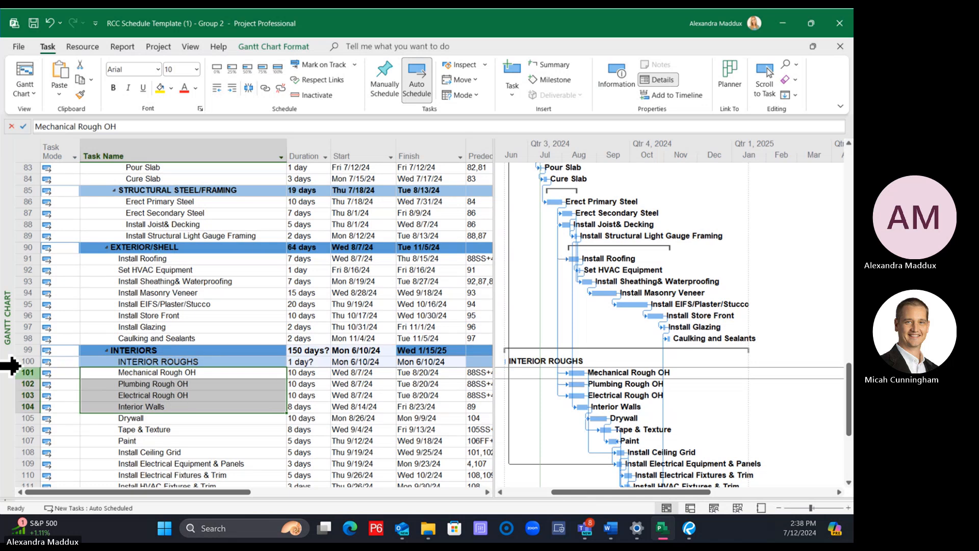
{"action": "left_click", "coordinate": [21, 362]}
{"action": "right_click", "coordinate": [21, 362]}
{"action": "left_click", "coordinate": [71, 190]}
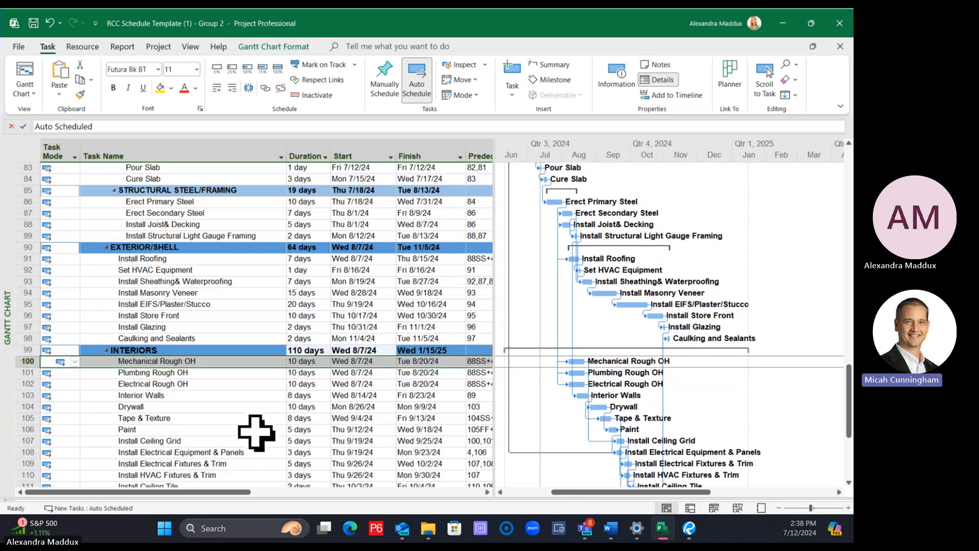
{"action": "left_click", "coordinate": [240, 418]}
Insert a new task directly above Mechanical Rough OH and name it INTERIOR ROUGHS
{"action": "left_click", "coordinate": [22, 361]}
{"action": "right_click", "coordinate": [22, 361]}
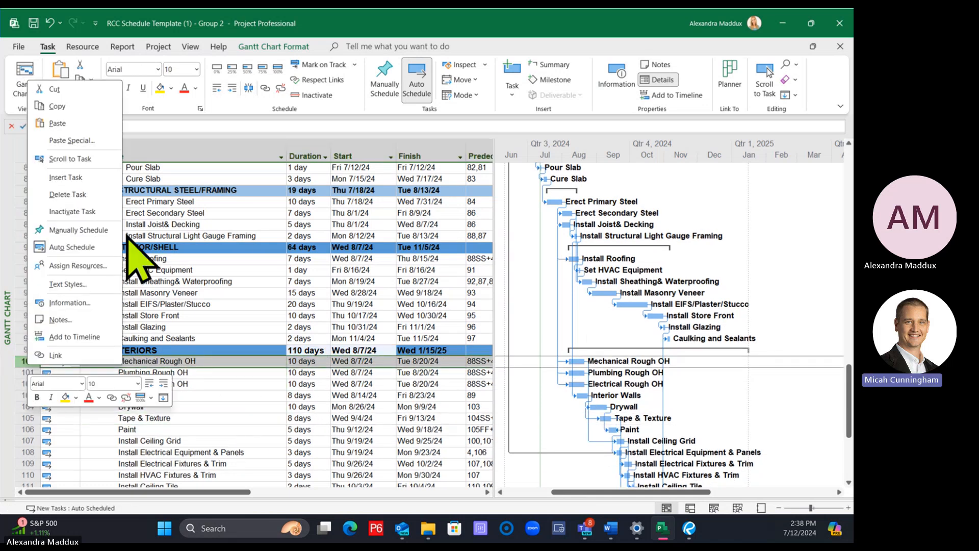
{"action": "left_click", "coordinate": [65, 177]}
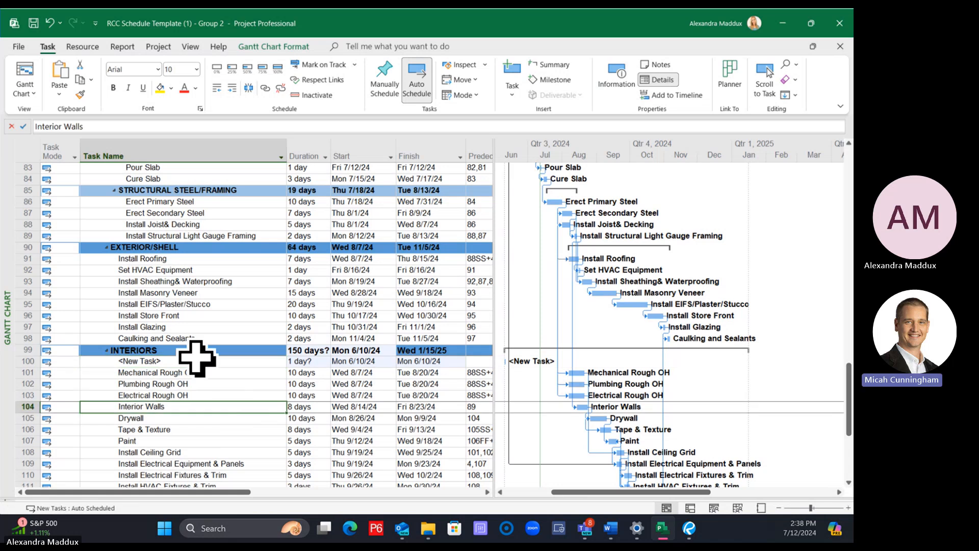
{"action": "type", "text": "INTERIOR ROUGHS"}
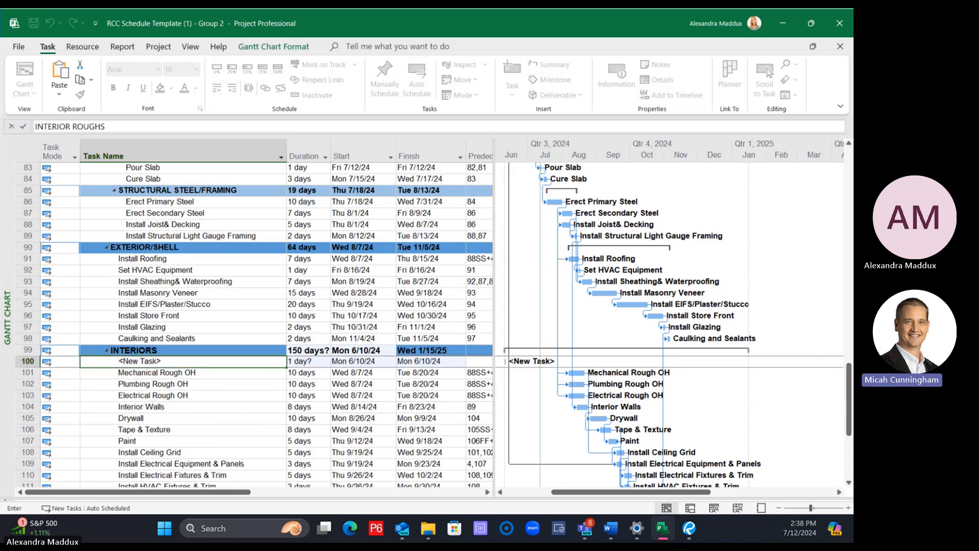
{"action": "key", "text": "Return"}
Make the three rough-in tasks and Interior Walls subtasks of INTERIOR ROUGHS by indenting each one level
{"action": "scroll", "coordinate": [286, 321], "scroll_direction": "down", "scroll_amount": 1}
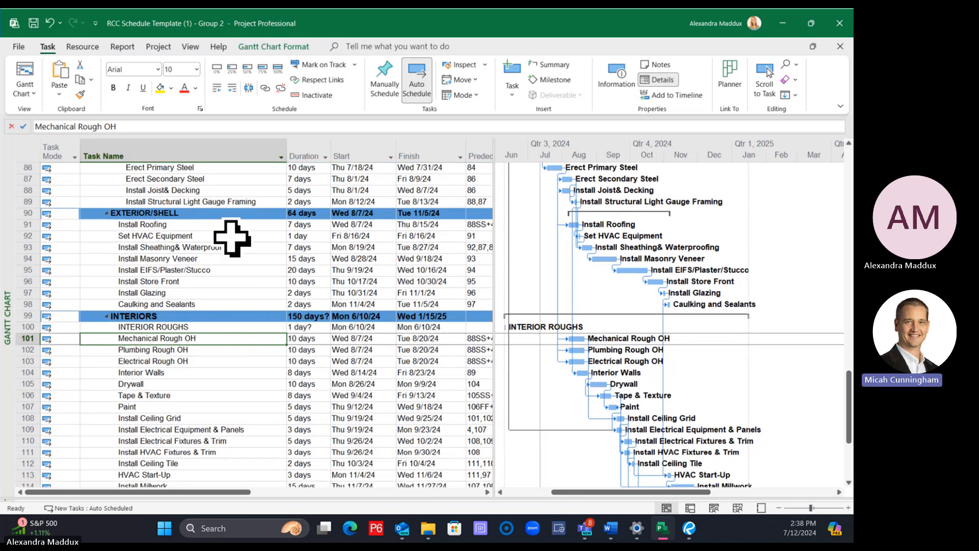
{"action": "left_click", "coordinate": [232, 88]}
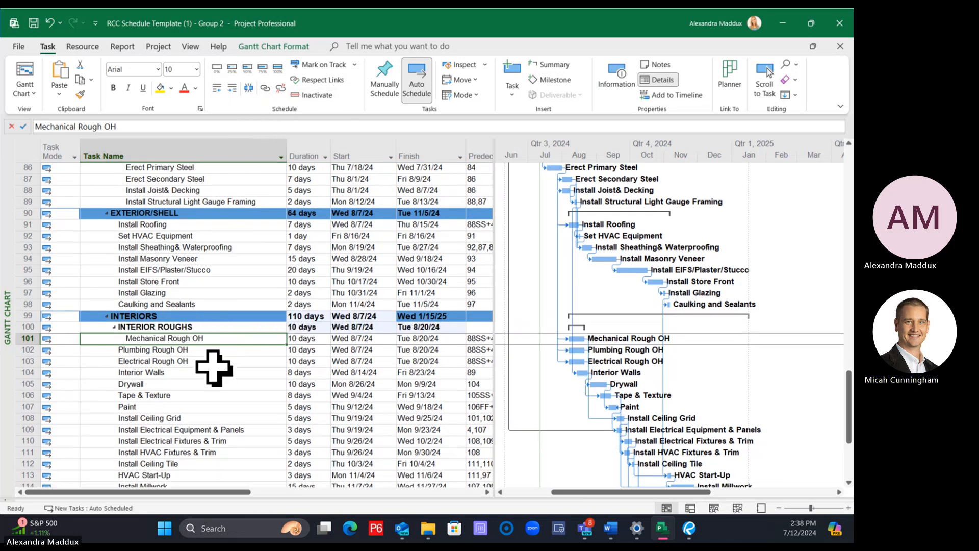
{"action": "left_click", "coordinate": [197, 349]}
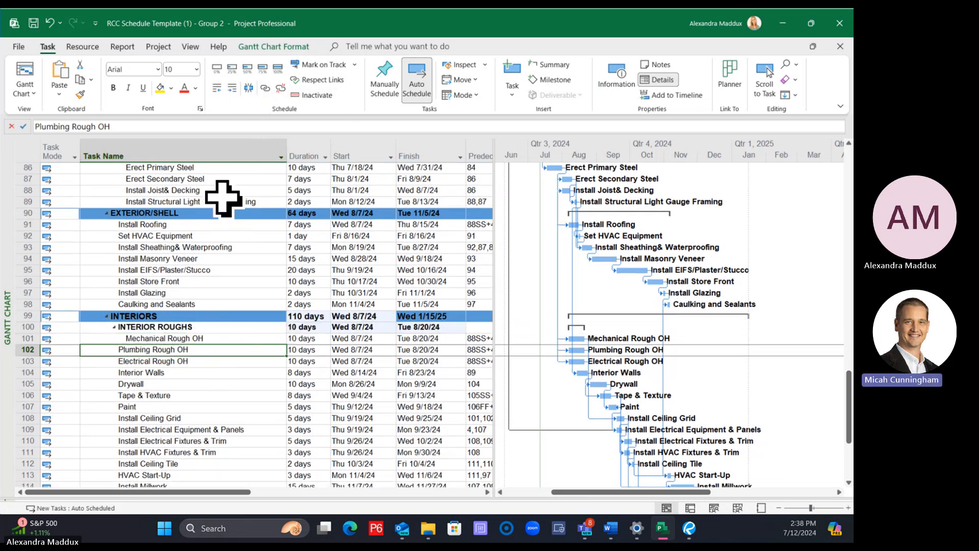
{"action": "left_click", "coordinate": [232, 88]}
{"action": "left_click", "coordinate": [153, 363]}
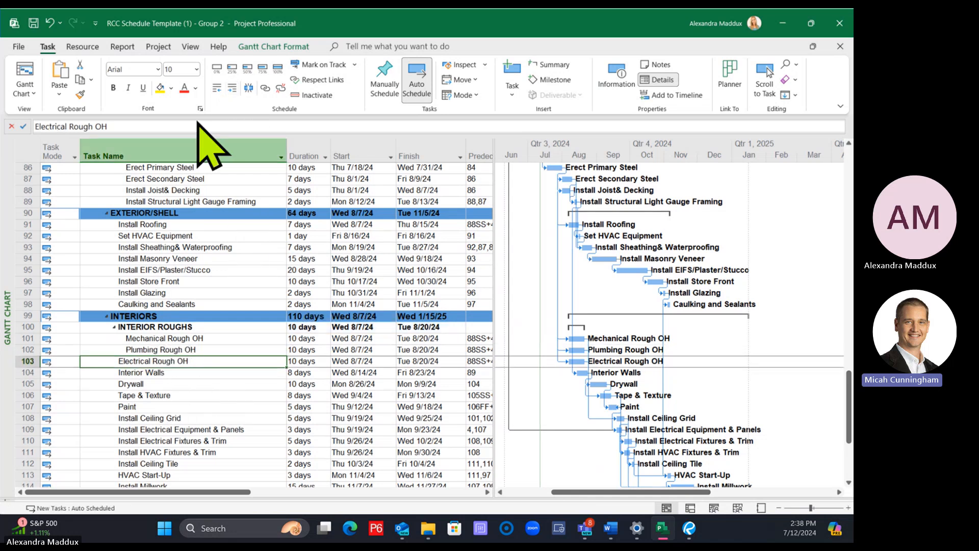
{"action": "left_click", "coordinate": [232, 87]}
{"action": "left_click", "coordinate": [186, 373]}
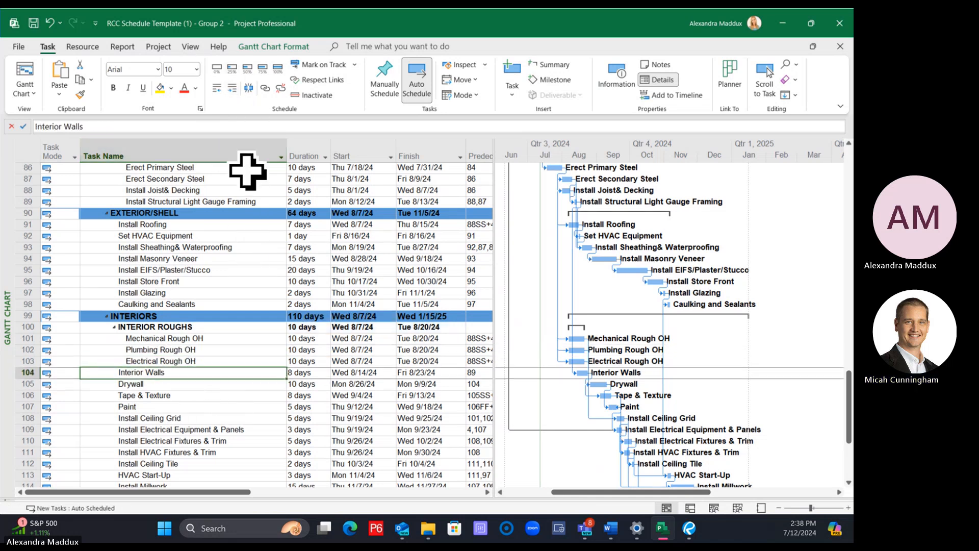
{"action": "left_click", "coordinate": [232, 87]}
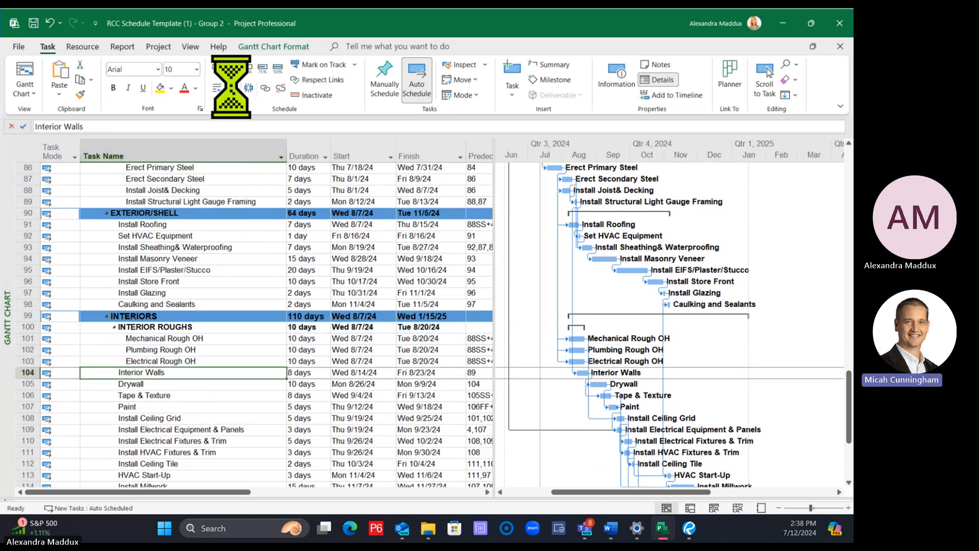
Apply the STRUCTURAL STEEL/FRAMING row formatting to the INTERIOR ROUGHS summary row with Format Painter
{"action": "left_click", "coordinate": [292, 281]}
{"action": "scroll", "coordinate": [265, 341], "scroll_direction": "up", "scroll_amount": 1}
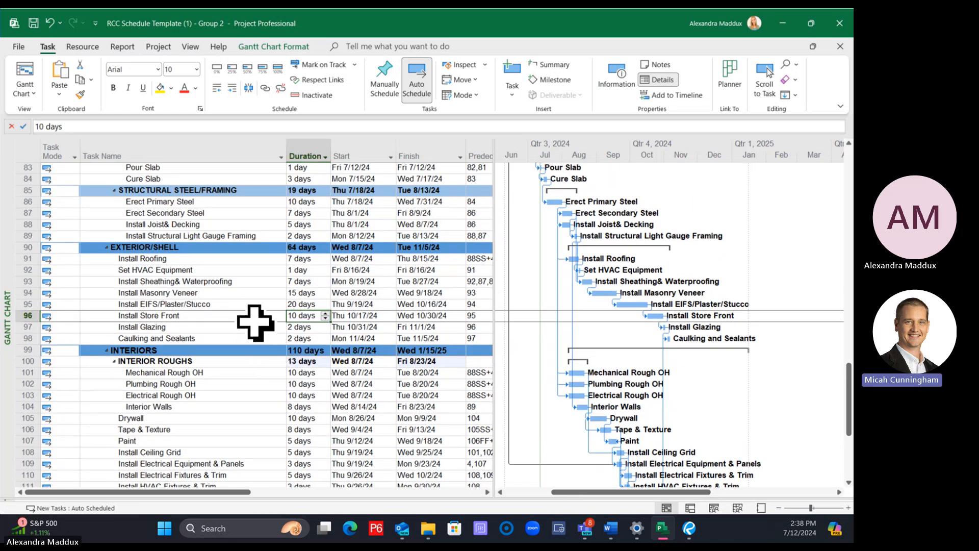
{"action": "left_click", "coordinate": [204, 362]}
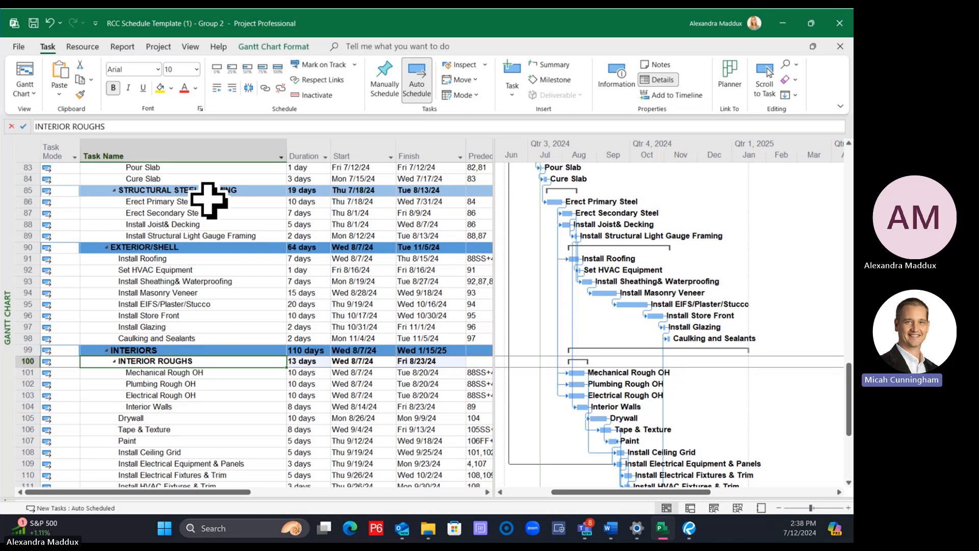
{"action": "left_click", "coordinate": [166, 384]}
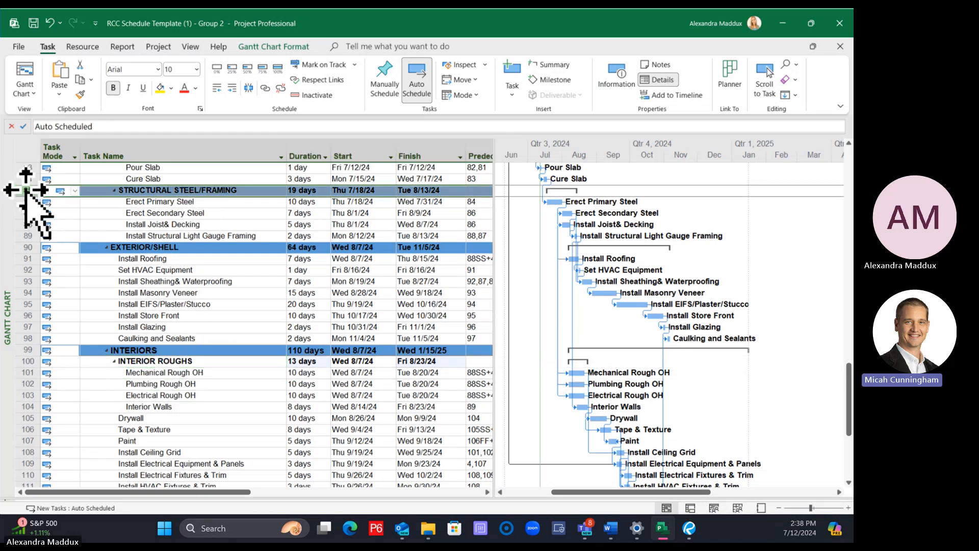
{"action": "left_click", "coordinate": [345, 292]}
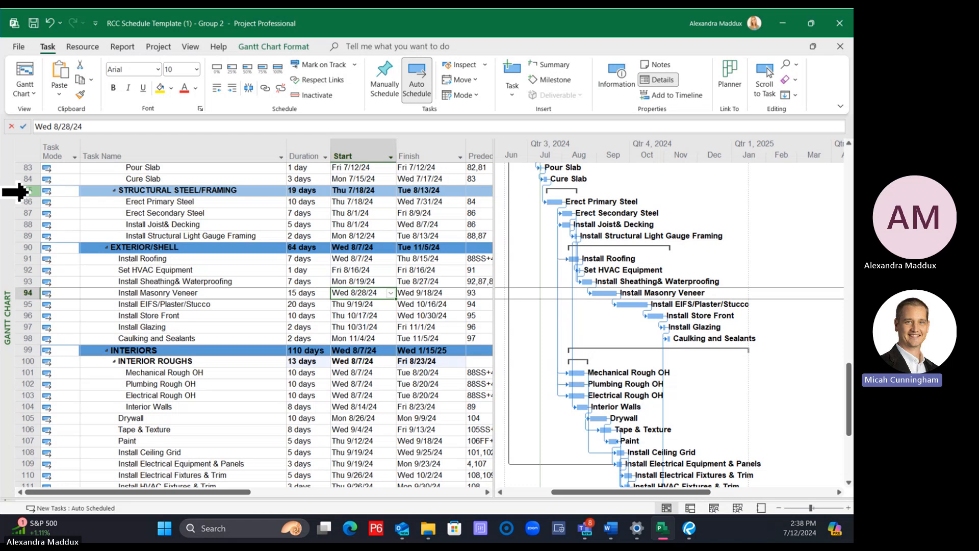
{"action": "left_click", "coordinate": [28, 191]}
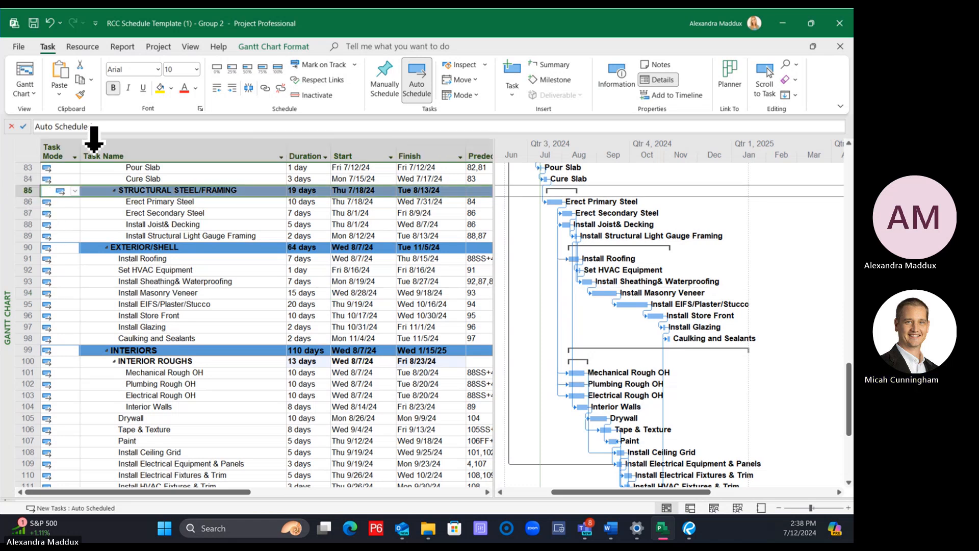
{"action": "left_click", "coordinate": [80, 93]}
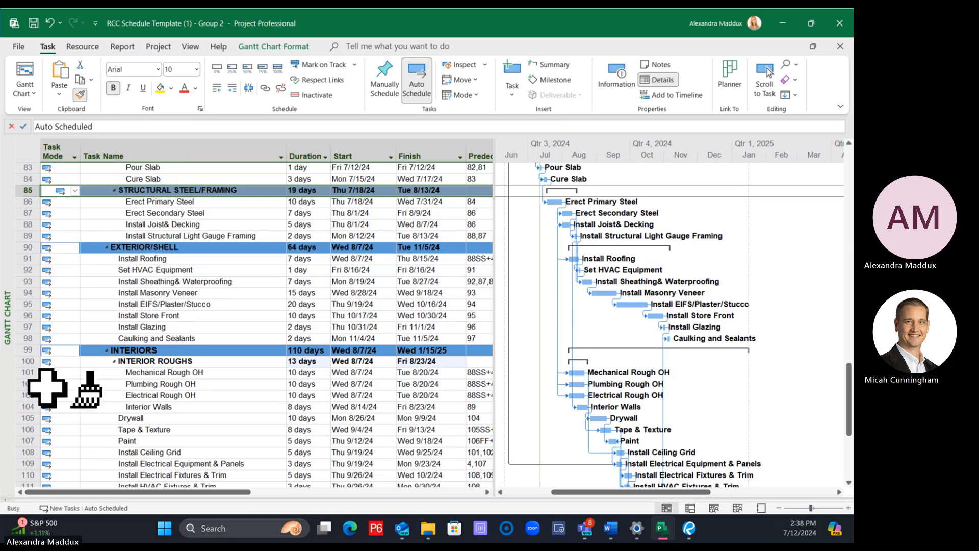
{"action": "left_click", "coordinate": [23, 363]}
{"action": "left_click", "coordinate": [286, 440]}
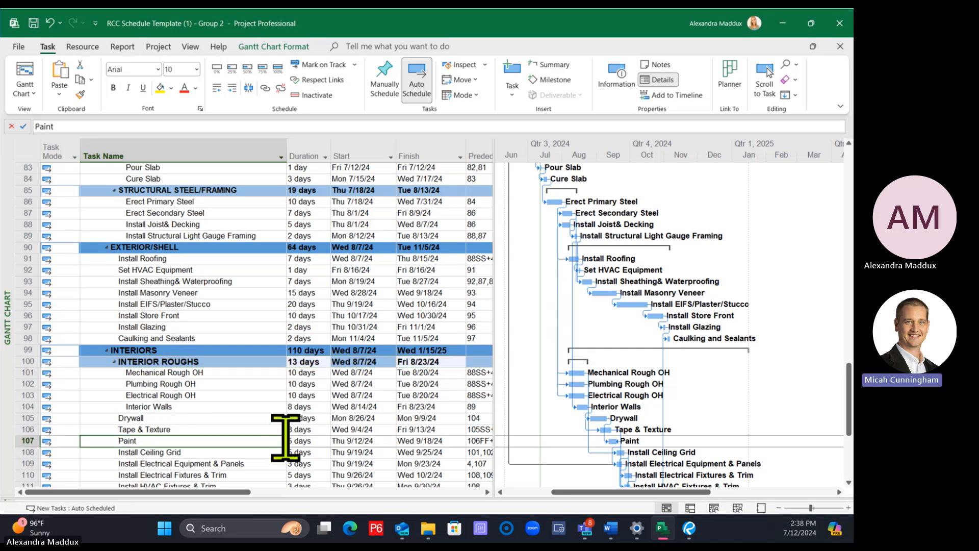
{"action": "scroll", "coordinate": [300, 422], "scroll_direction": "down", "scroll_amount": 2}
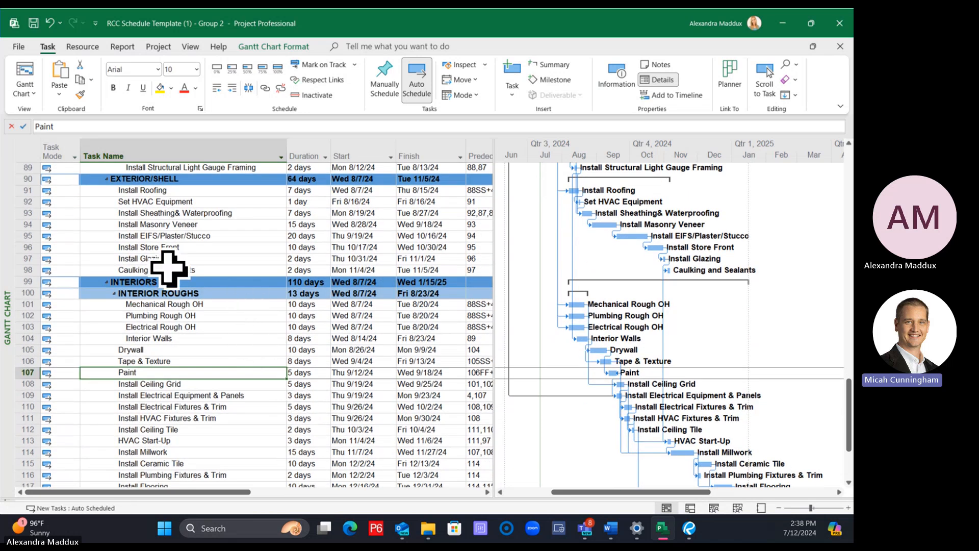
{"action": "left_click", "coordinate": [114, 294]}
{"action": "left_click", "coordinate": [114, 294]}
{"action": "left_click", "coordinate": [151, 361]}
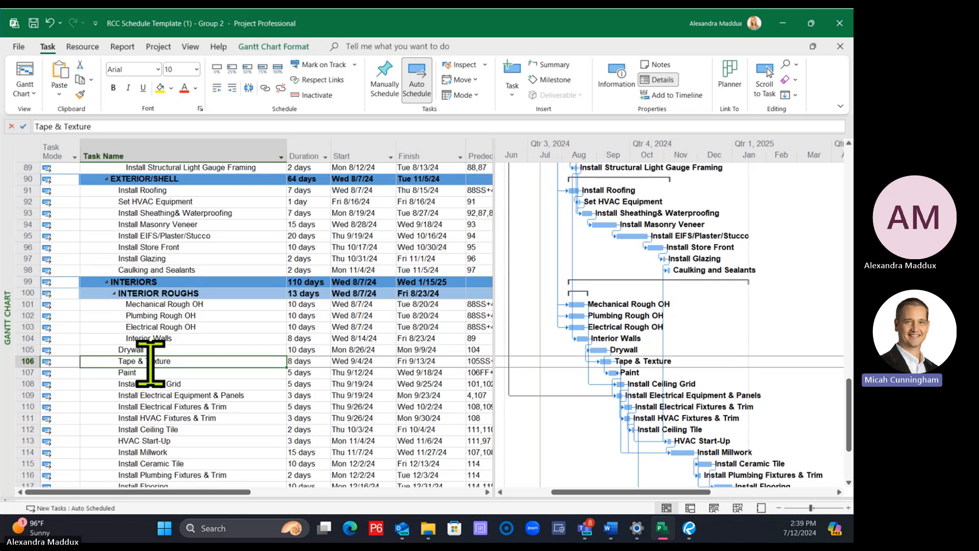
Copy the STRUCTURAL STEEL/FRAMING row formatting onto the INTERIOR ROUGHS row once more with Format Painter
{"action": "scroll", "coordinate": [151, 361], "scroll_direction": "up", "scroll_amount": 4}
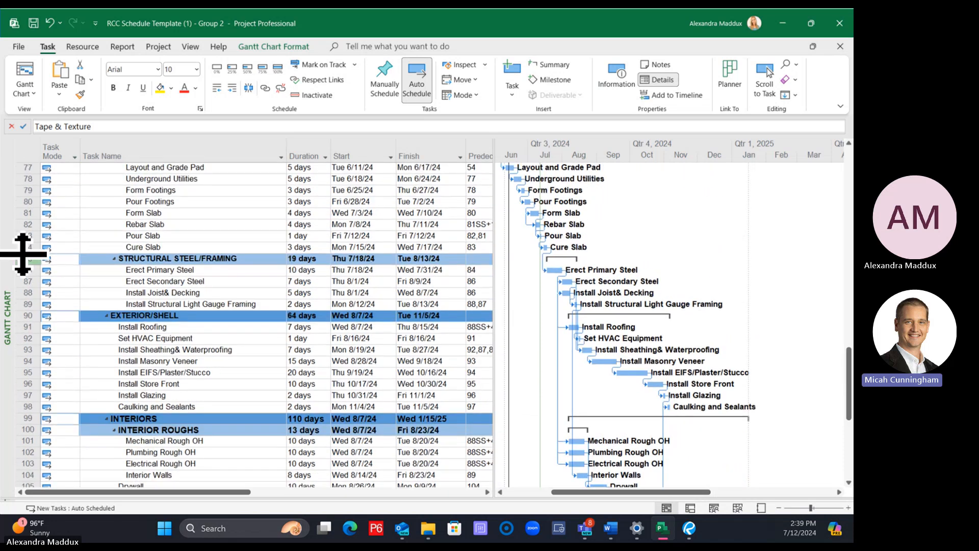
{"action": "left_click", "coordinate": [15, 259]}
{"action": "scroll", "coordinate": [23, 260], "scroll_direction": "down", "scroll_amount": 5}
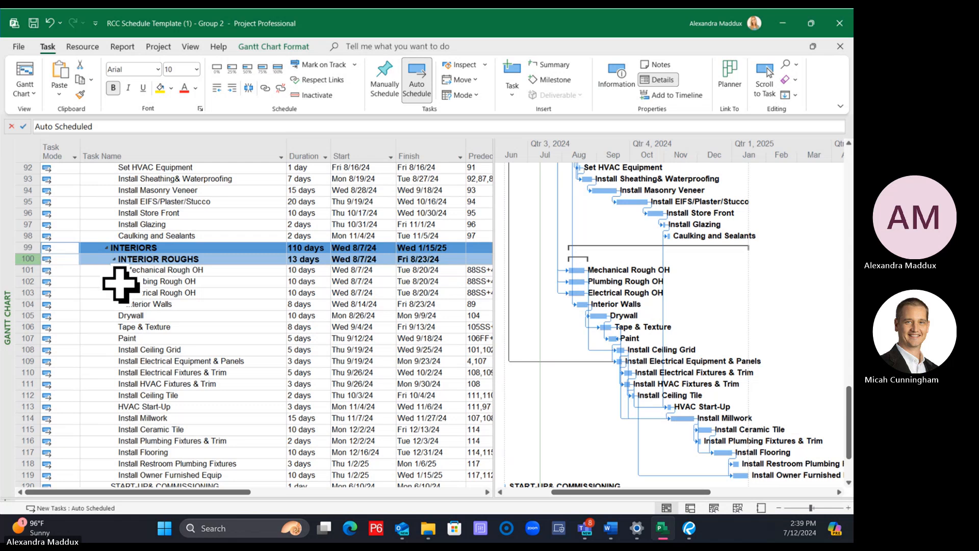
{"action": "scroll", "coordinate": [121, 283], "scroll_direction": "up", "scroll_amount": 7}
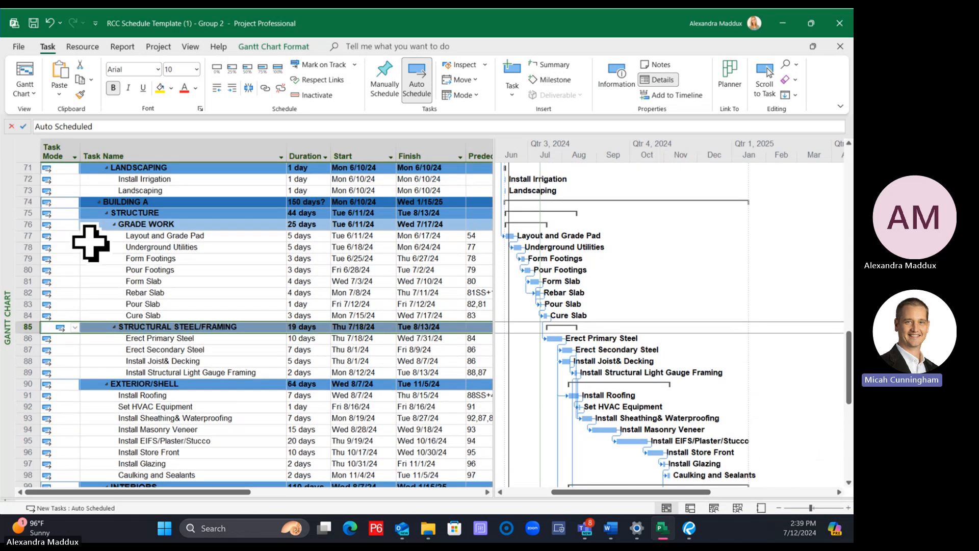
{"action": "scroll", "coordinate": [28, 224], "scroll_direction": "down", "scroll_amount": 6}
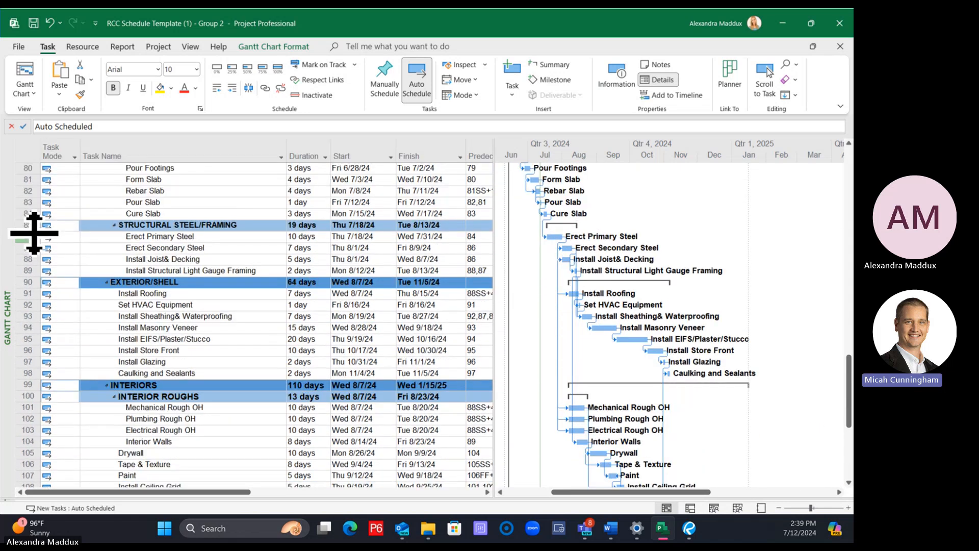
{"action": "left_click", "coordinate": [80, 93]}
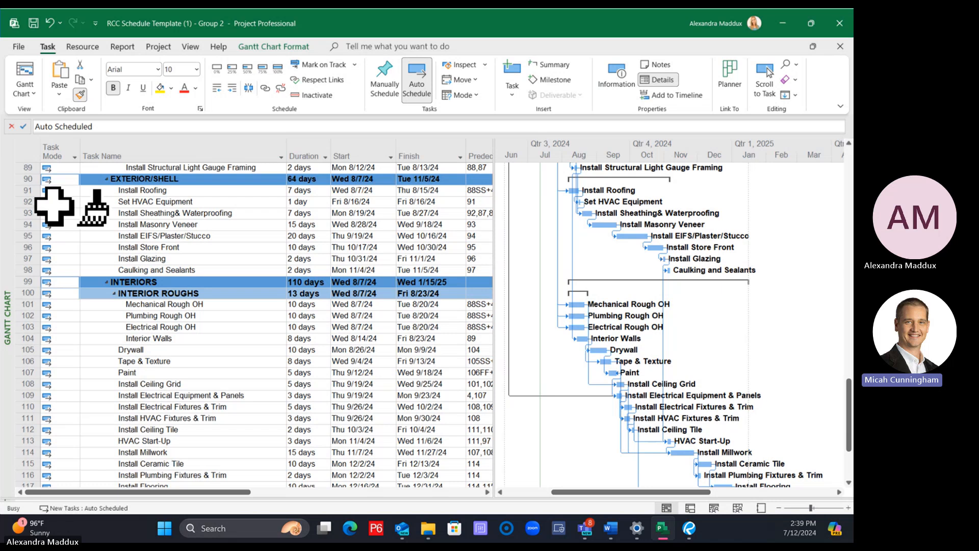
{"action": "left_click", "coordinate": [24, 295]}
{"action": "left_click", "coordinate": [204, 338]}
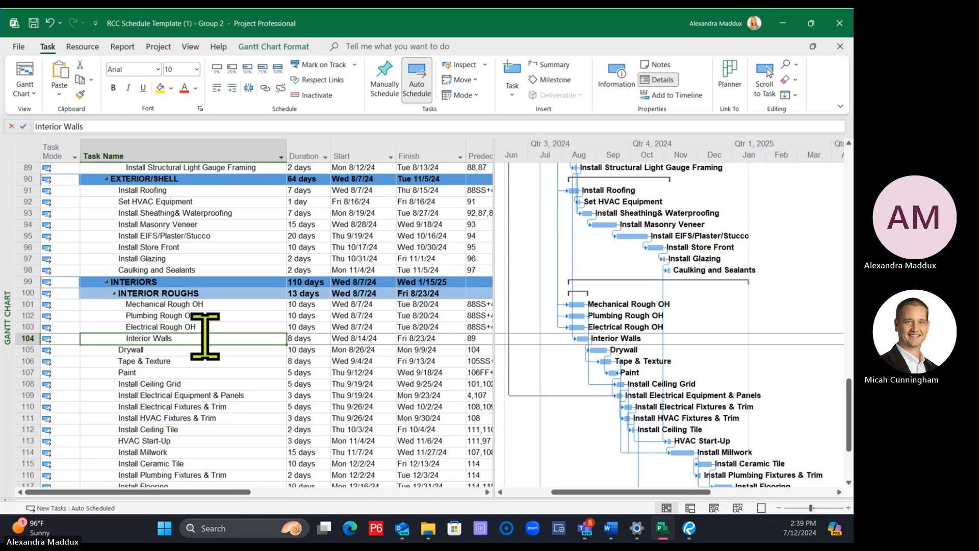
{"action": "scroll", "coordinate": [205, 337], "scroll_direction": "down", "scroll_amount": 2}
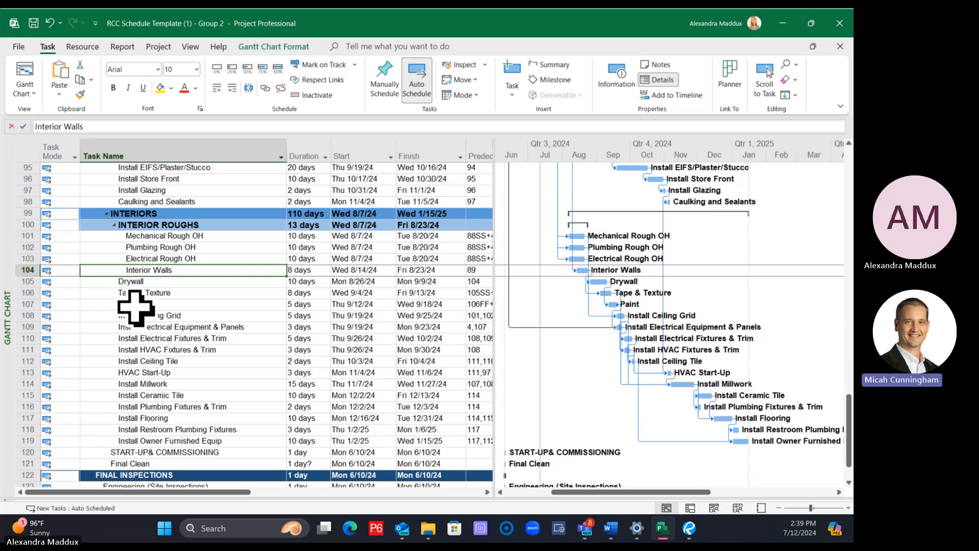
{"action": "left_click", "coordinate": [163, 304]}
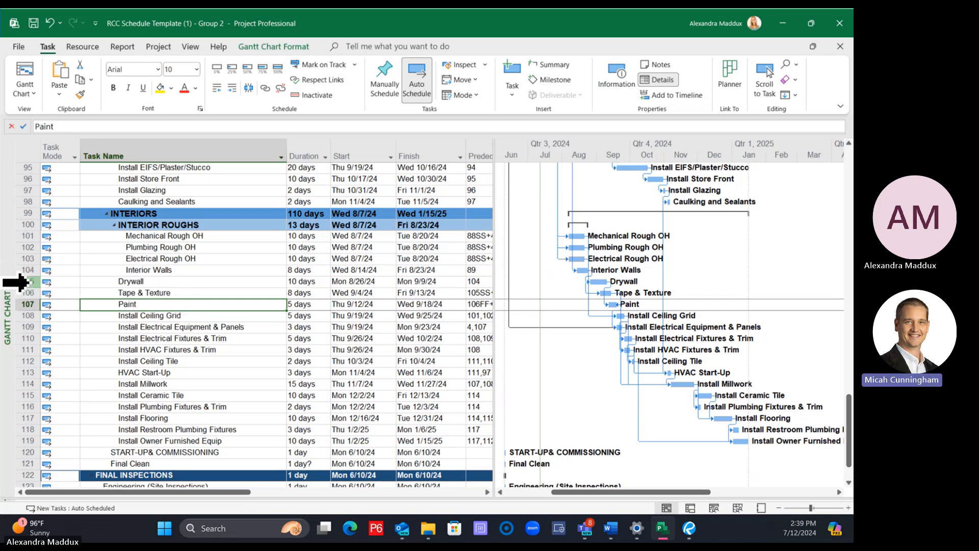
{"action": "left_click_drag", "start_coordinate": [15, 281], "coordinate": [14, 325]}
{"action": "left_click", "coordinate": [142, 361]}
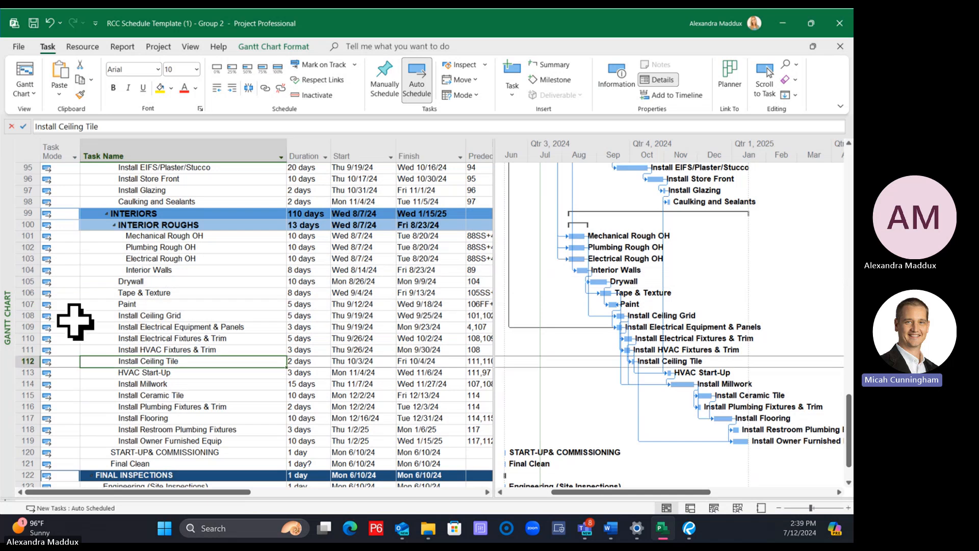
{"action": "left_click_drag", "start_coordinate": [15, 281], "coordinate": [15, 437]}
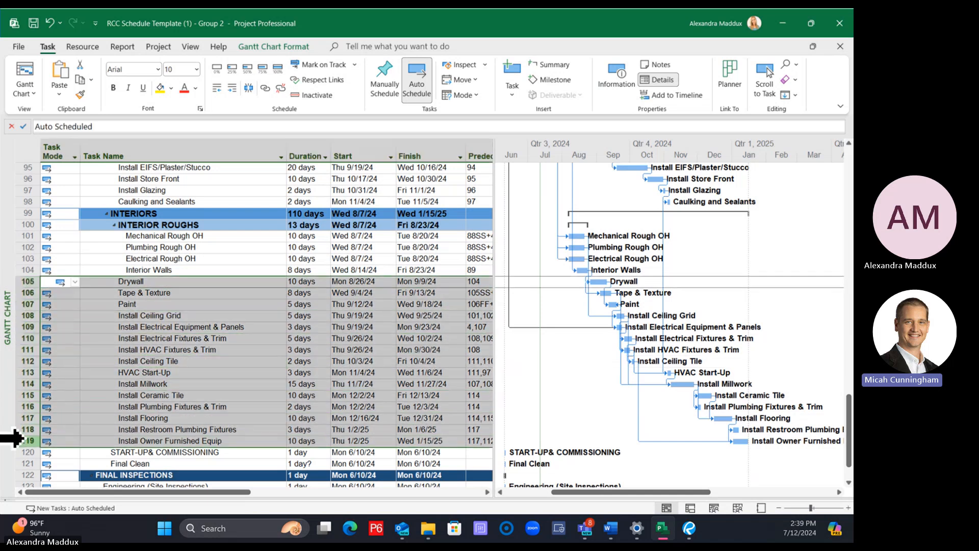
{"action": "left_click", "coordinate": [190, 375]}
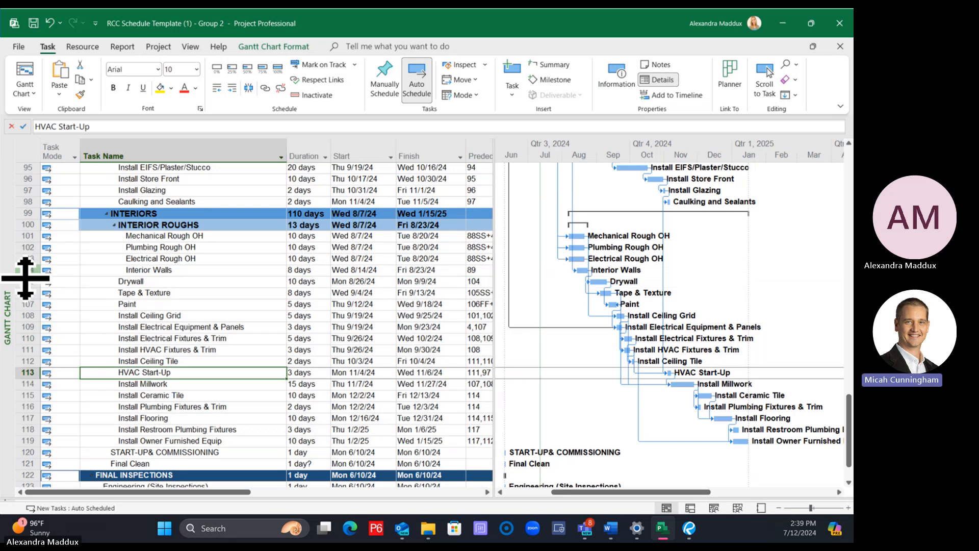
{"action": "left_click_drag", "start_coordinate": [15, 284], "coordinate": [15, 437]}
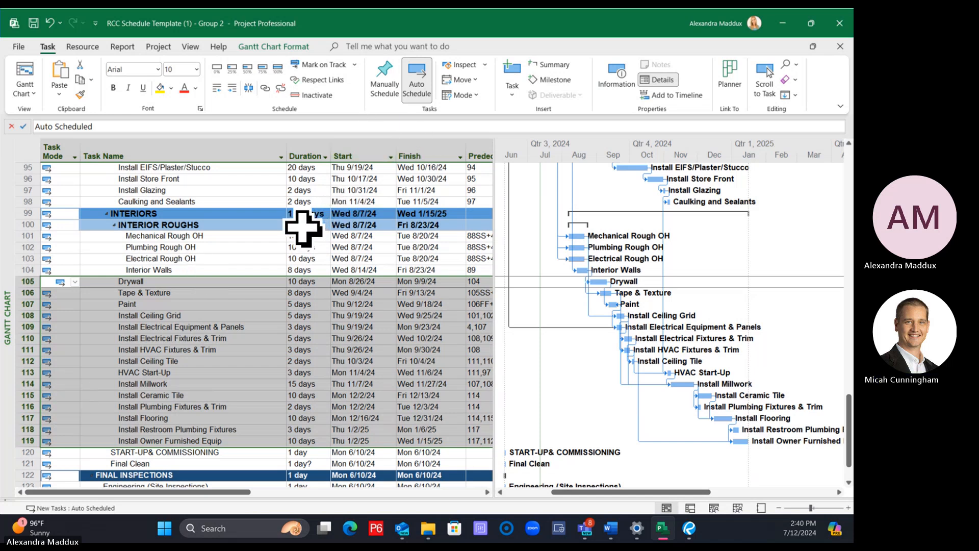
{"action": "left_click", "coordinate": [237, 235]}
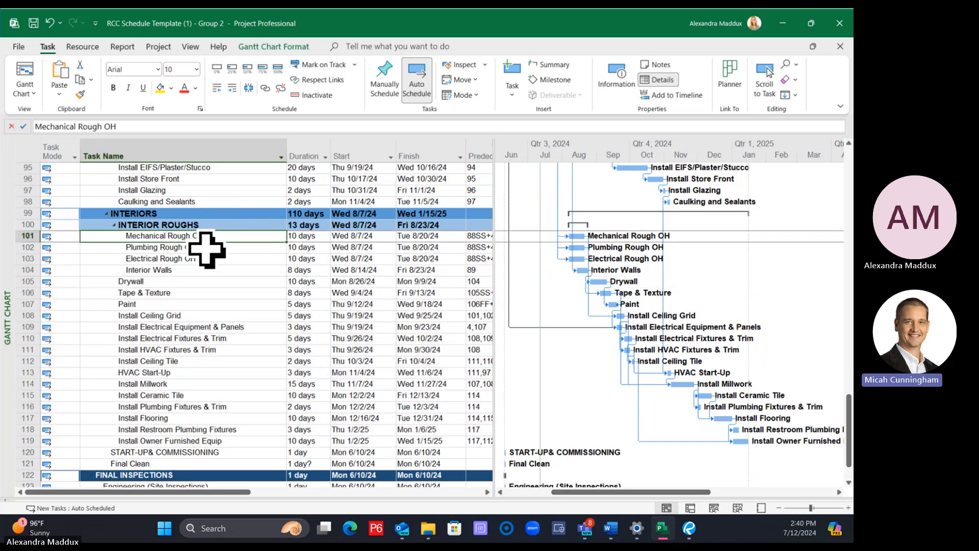
Try to group Drywall through Install Owner Furnished Equip under a newly inserted summary task, and undo the insertion
{"action": "left_click_drag", "start_coordinate": [9, 282], "coordinate": [26, 442]}
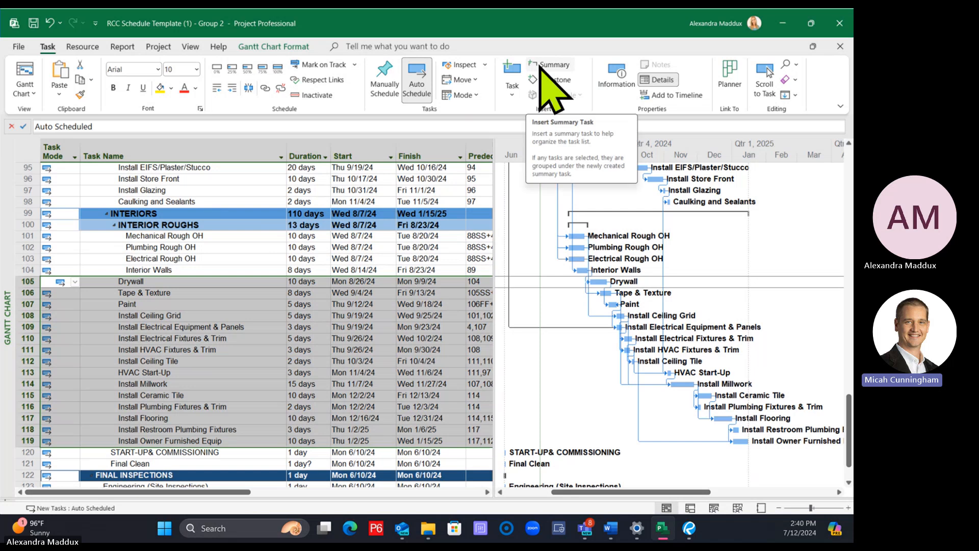
{"action": "left_click", "coordinate": [213, 305]}
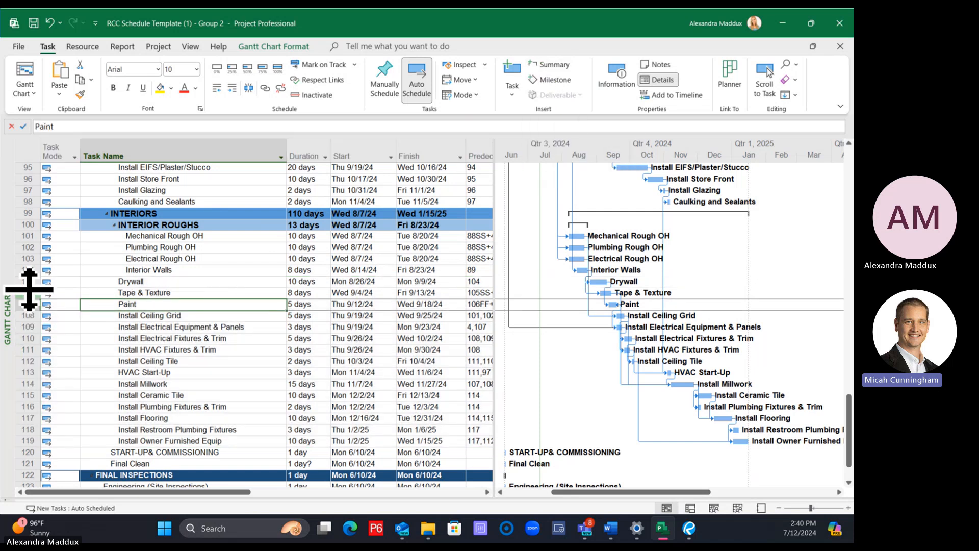
{"action": "left_click_drag", "start_coordinate": [23, 282], "coordinate": [37, 449]}
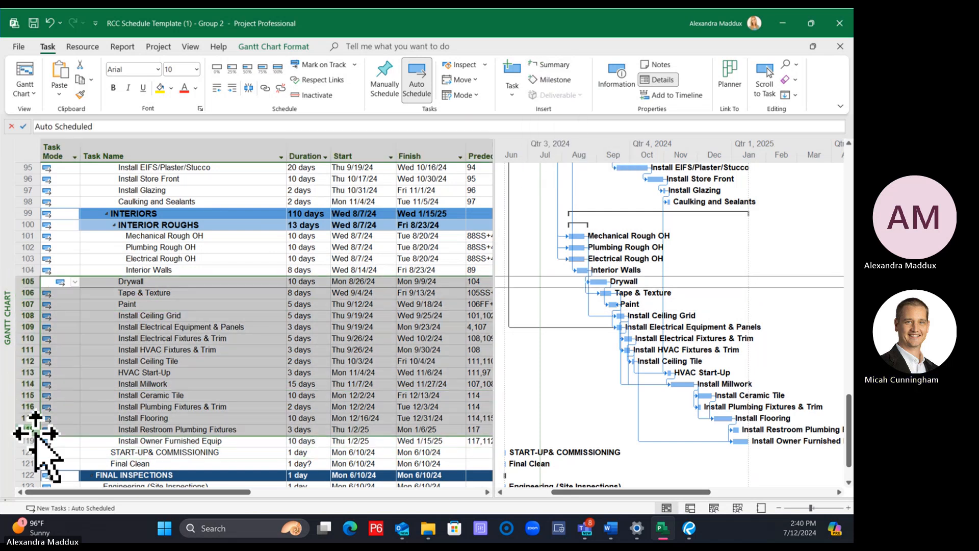
{"action": "left_click", "coordinate": [184, 395]}
{"action": "left_click_drag", "start_coordinate": [19, 281], "coordinate": [20, 439]}
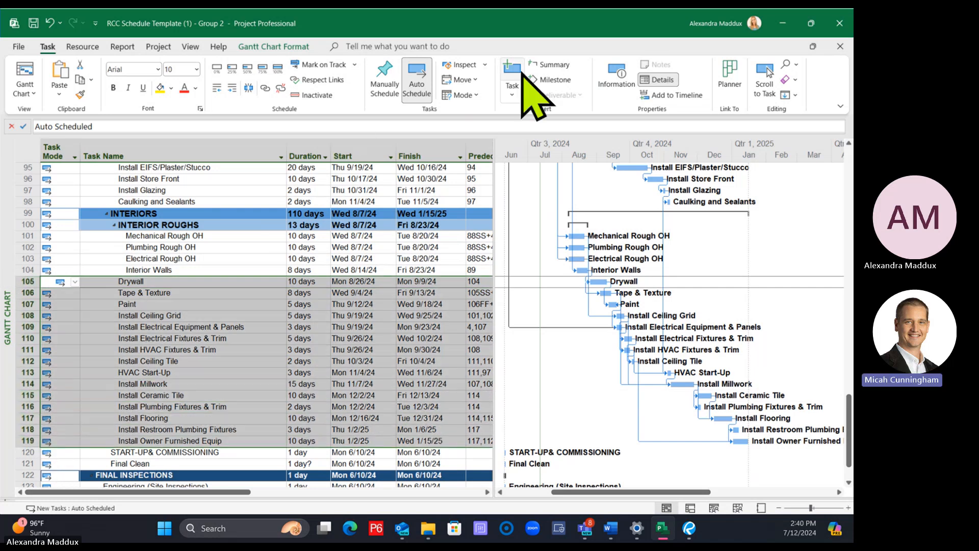
{"action": "left_click", "coordinate": [544, 69]}
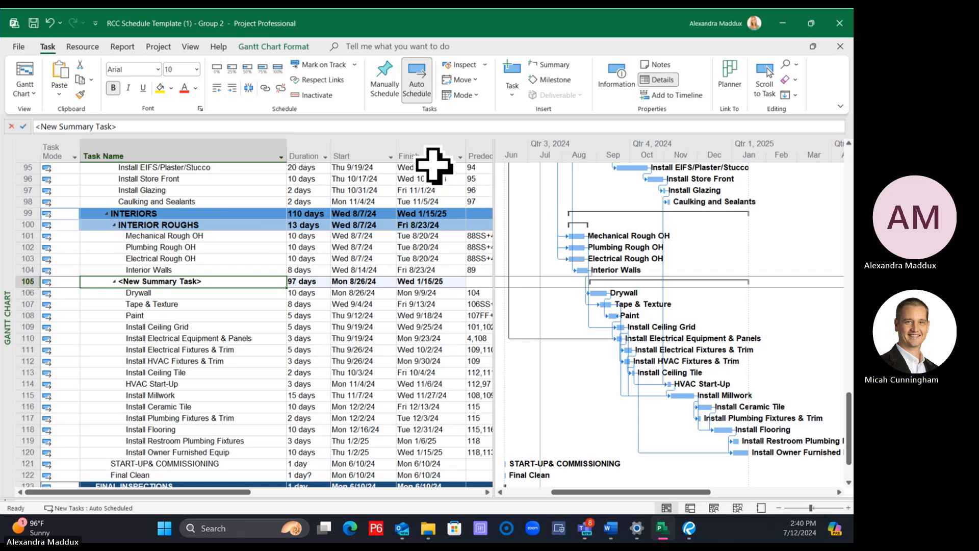
{"action": "key", "text": "ctrl+z"}
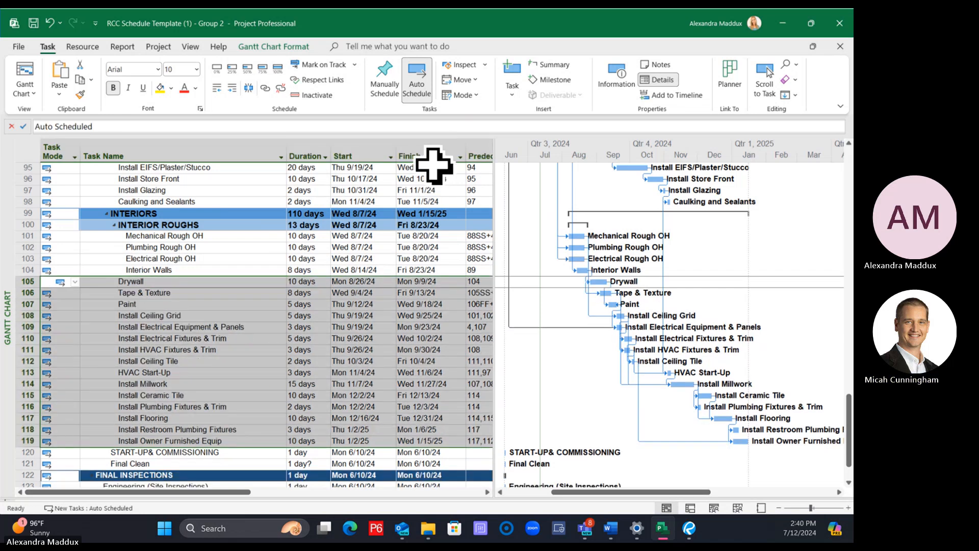
Repeat the summary task insertion for Drywall through Install Owner Furnished Equip and undo it again
{"action": "left_click", "coordinate": [334, 304]}
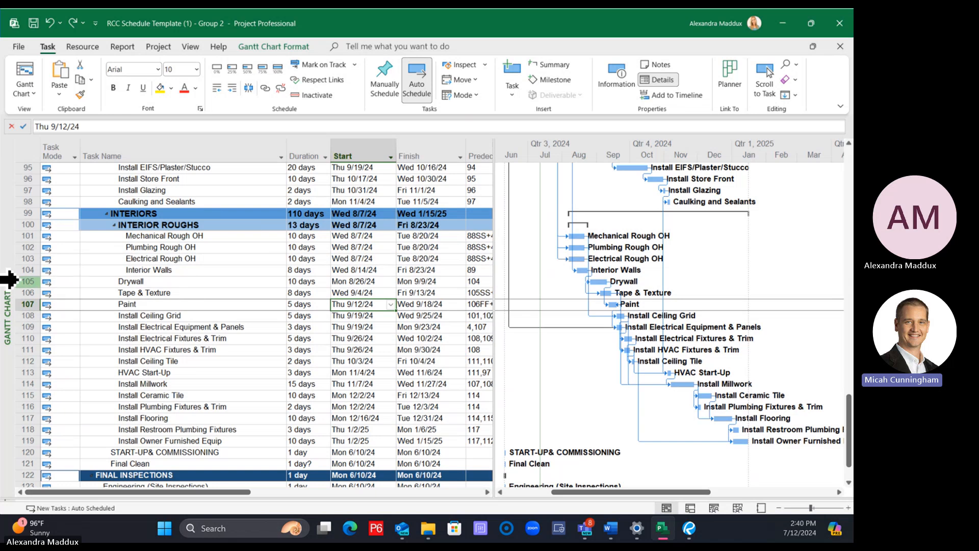
{"action": "mouse_move", "coordinate": [10, 281]}
{"action": "left_mouse_down"}
{"action": "mouse_move", "coordinate": [11, 439]}
{"action": "mouse_move", "coordinate": [32, 439]}
{"action": "left_mouse_up"}
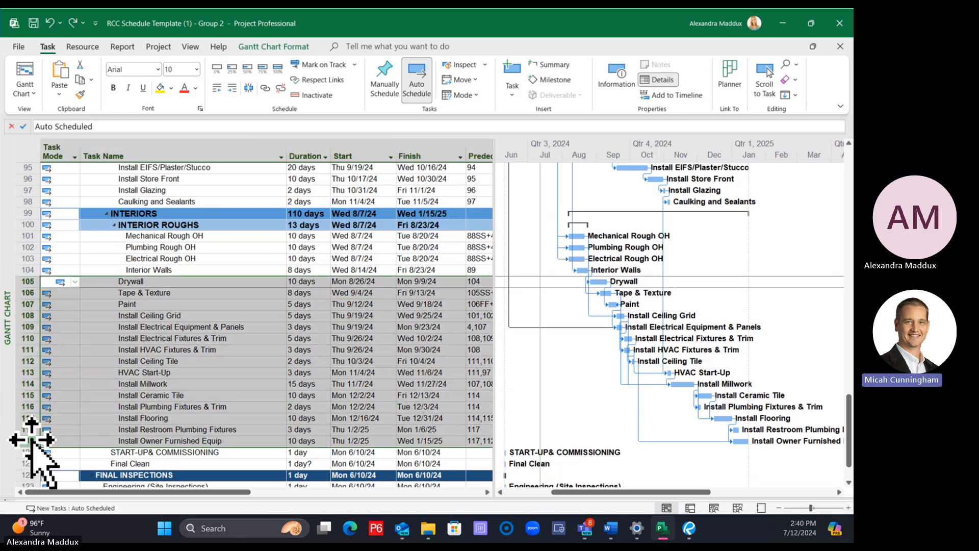
{"action": "left_click", "coordinate": [553, 65]}
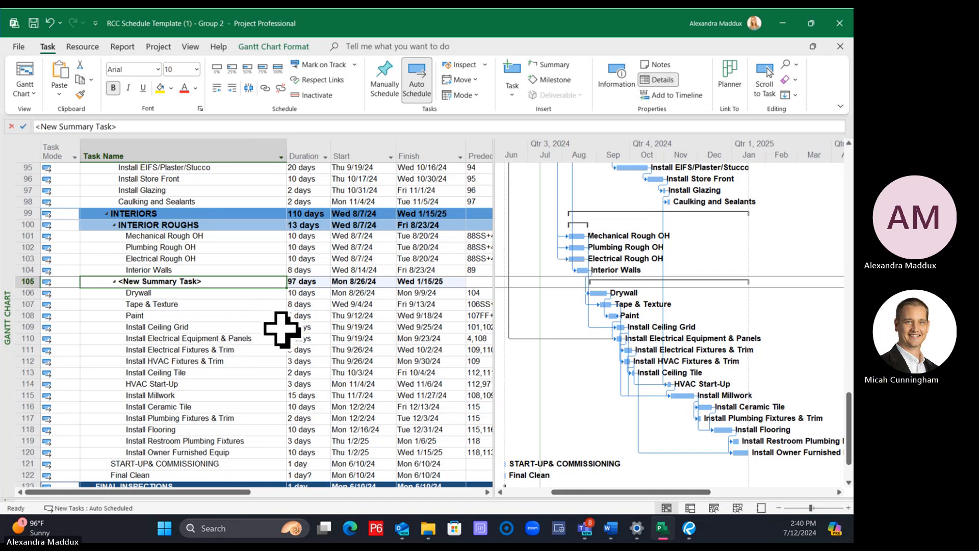
{"action": "key", "text": "ctrl+z"}
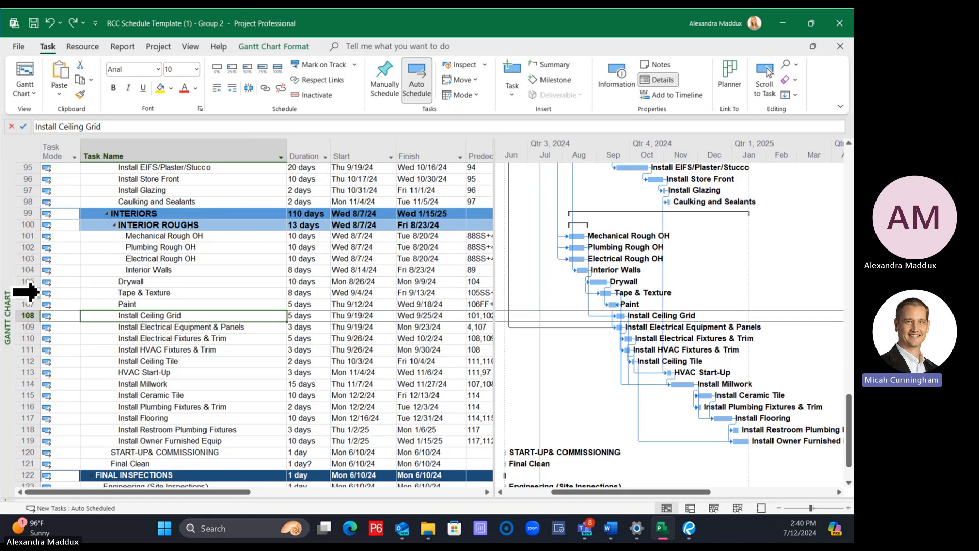
{"action": "right_click", "coordinate": [28, 292]}
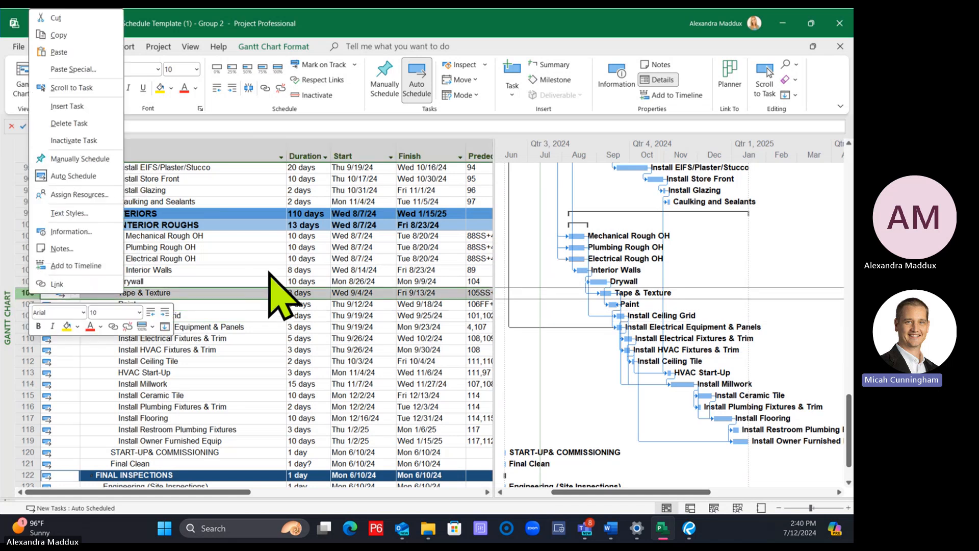
{"action": "key", "text": "Escape"}
{"action": "left_click", "coordinate": [234, 280]}
{"action": "left_click", "coordinate": [160, 316]}
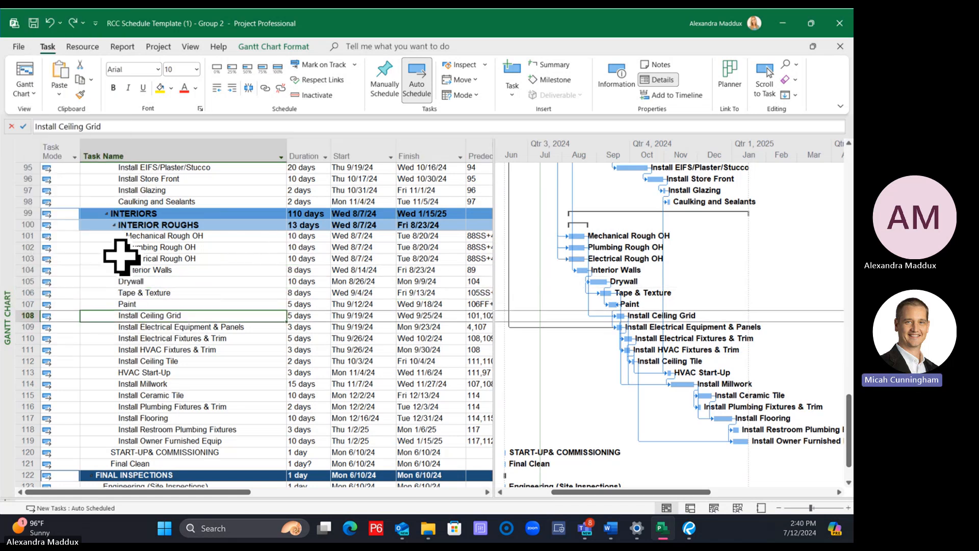
{"action": "left_click", "coordinate": [165, 225]}
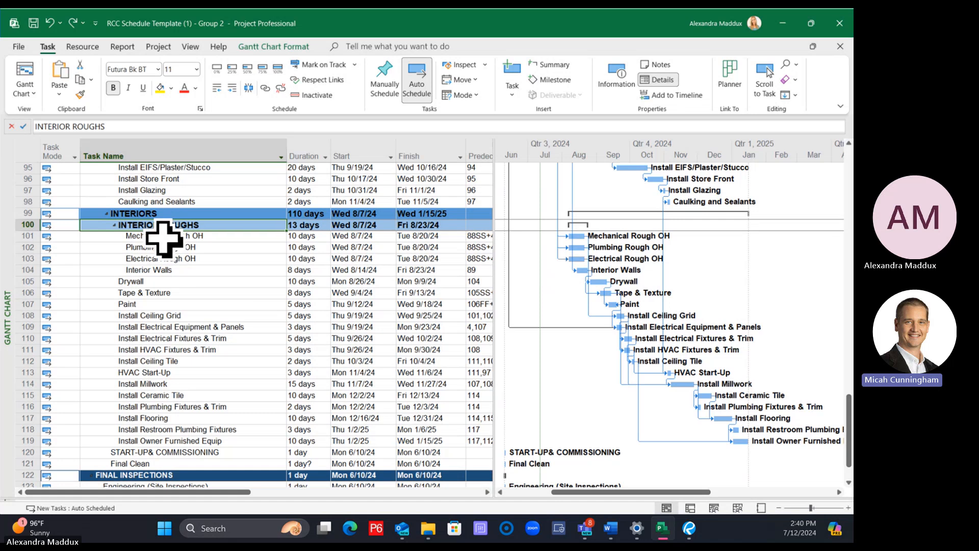
{"action": "left_click", "coordinate": [161, 235]}
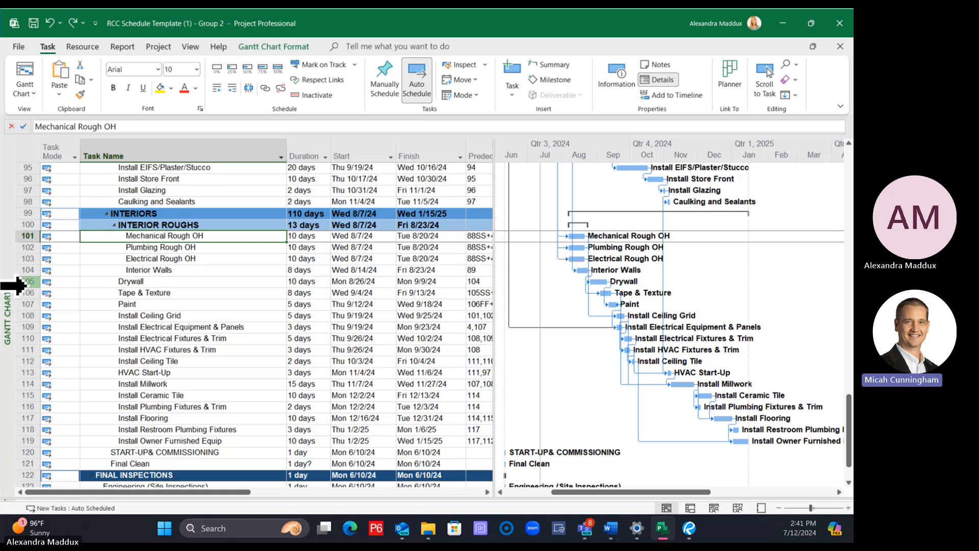
Collapse the INTERIOR ROUGHS summary task to hide its subtasks
{"action": "left_click_drag", "start_coordinate": [16, 286], "coordinate": [21, 437]}
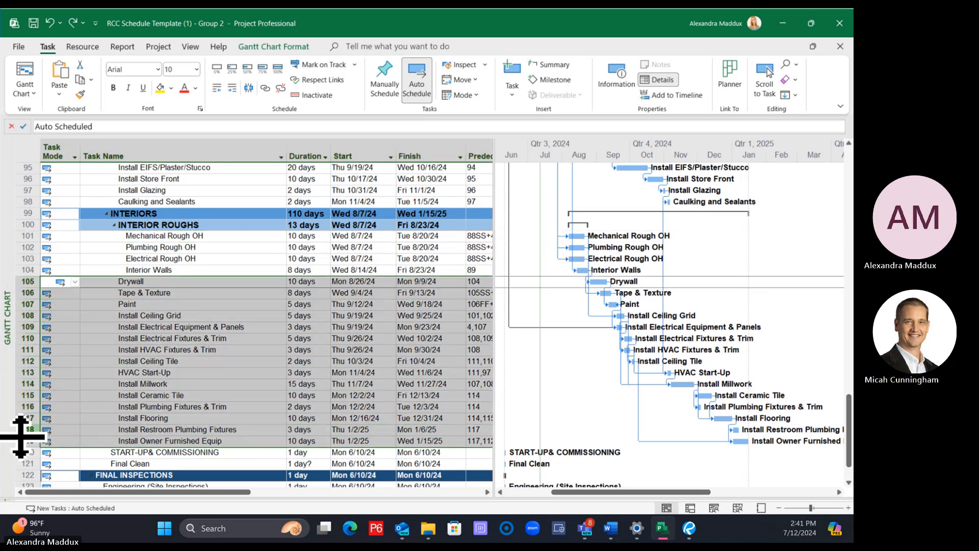
{"action": "left_click", "coordinate": [157, 239]}
{"action": "left_click", "coordinate": [114, 225]}
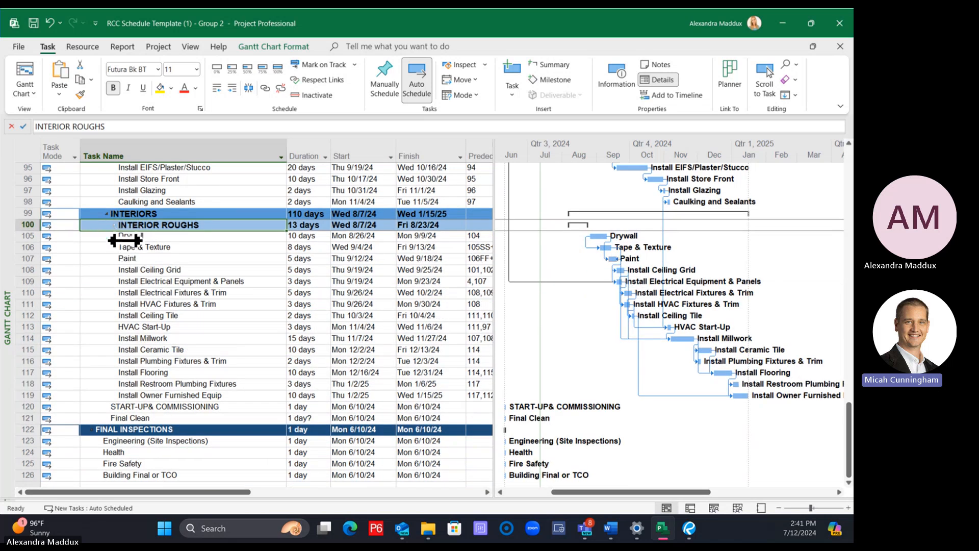
Insert a summary task over Drywall through Install Owner Furnished Equip below the collapsed INTERIOR ROUGHS, and undo the insertion
{"action": "left_click_drag", "start_coordinate": [125, 241], "coordinate": [124, 397]}
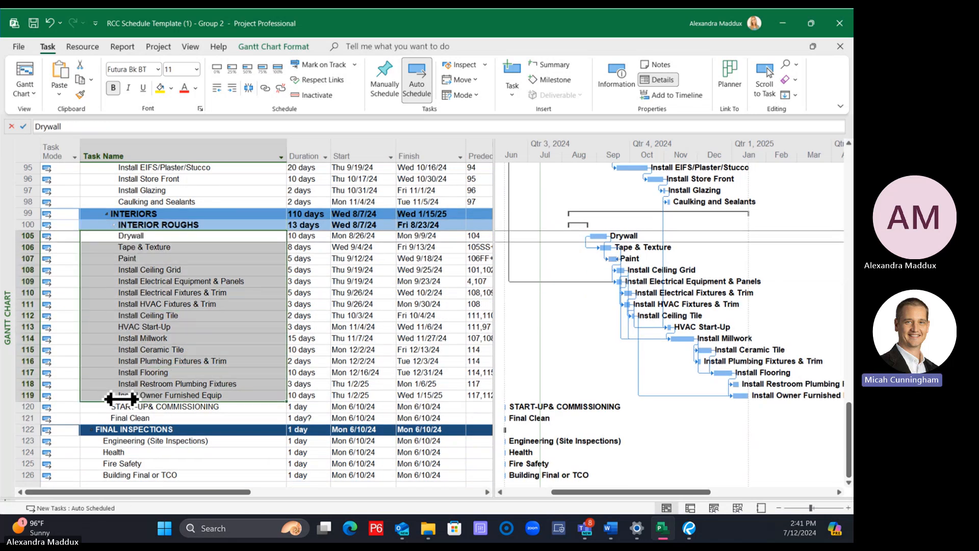
{"action": "left_click", "coordinate": [552, 69]}
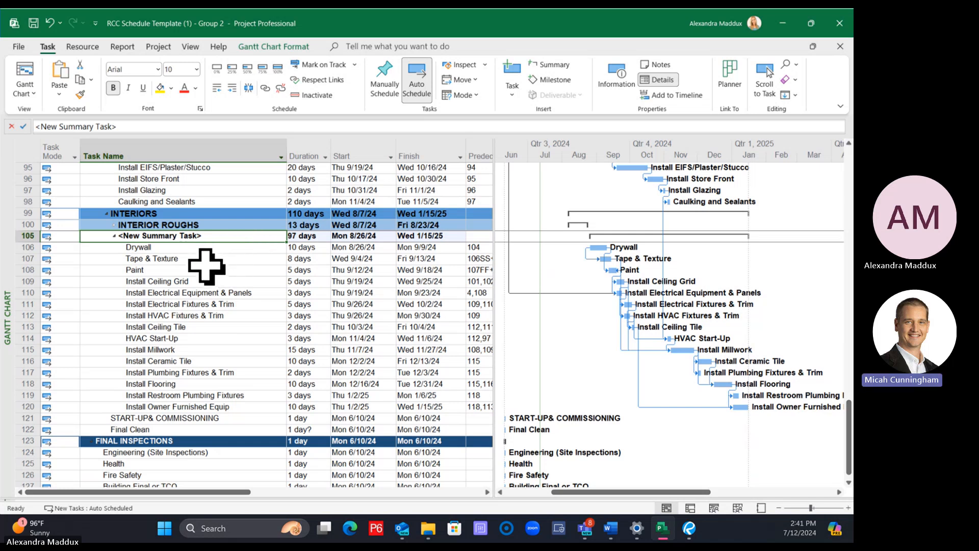
{"action": "left_click", "coordinate": [49, 23]}
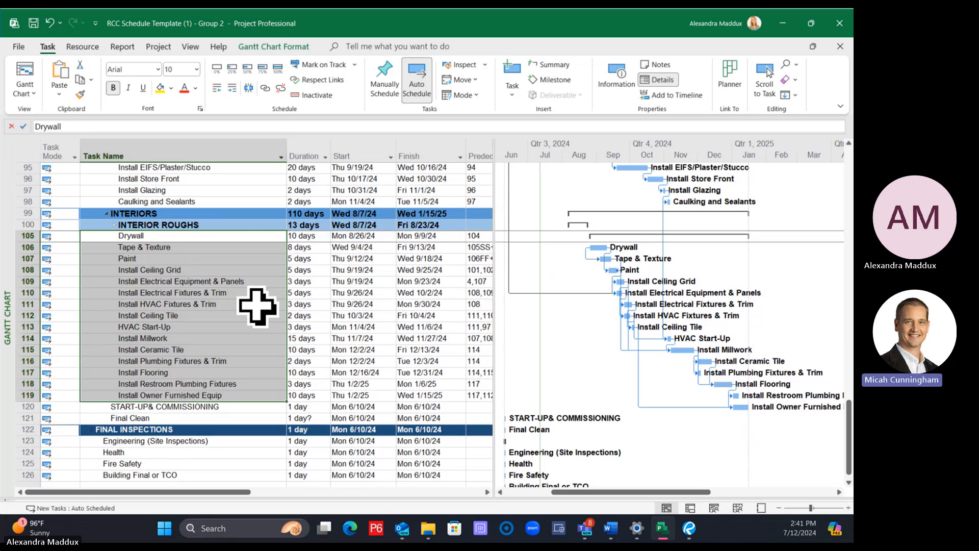
Group Drywall through Install Owner Furnished Equip under a new summary task named INTERIOR FINISHES
{"action": "left_click", "coordinate": [255, 304]}
{"action": "left_click_drag", "start_coordinate": [151, 235], "coordinate": [170, 392]}
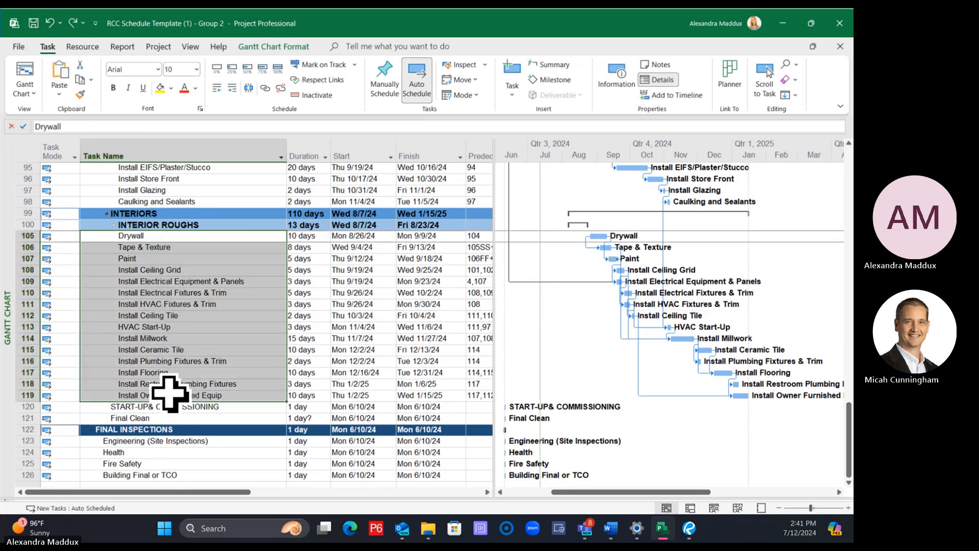
{"action": "left_click", "coordinate": [546, 65]}
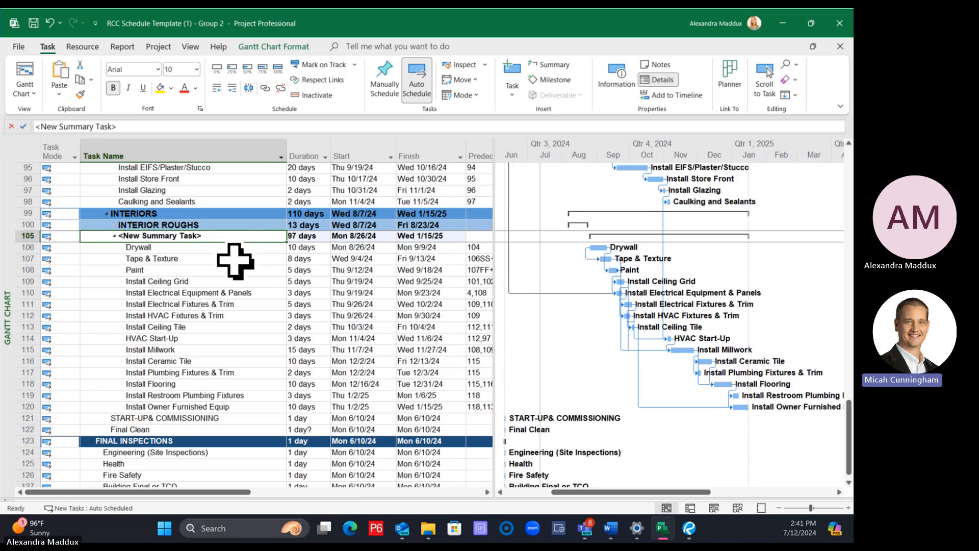
{"action": "left_click", "coordinate": [230, 247]}
{"action": "left_click", "coordinate": [229, 235]}
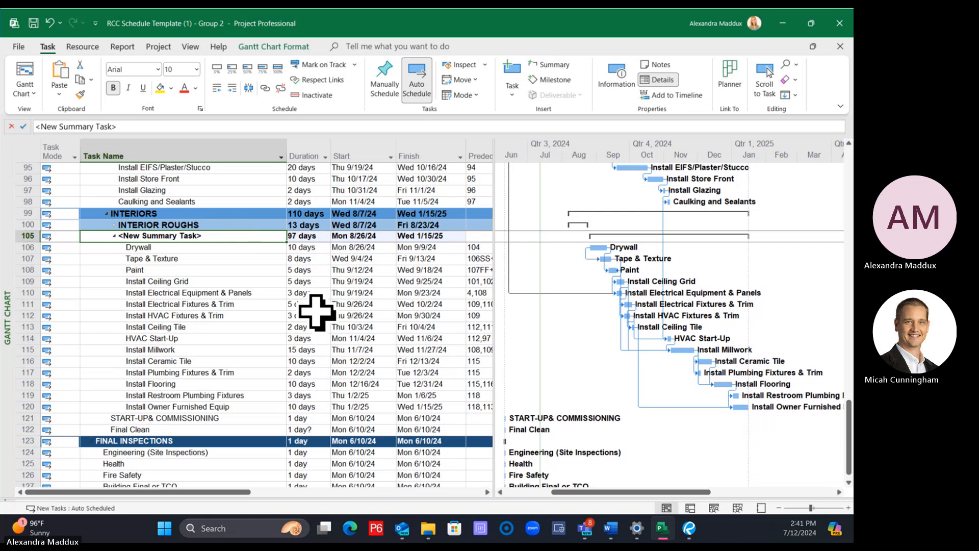
{"action": "type", "text": "INTERIOR FINISHES"}
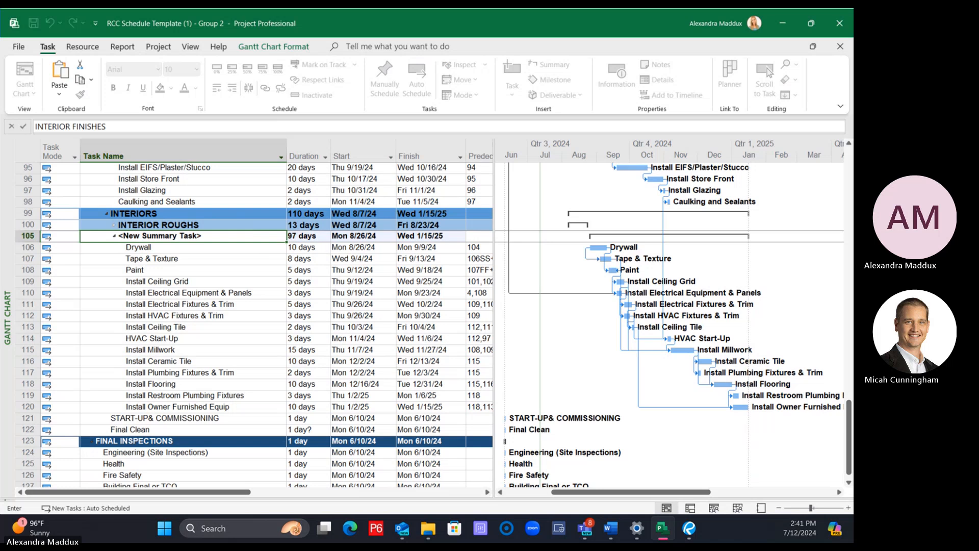
{"action": "key", "text": "Return"}
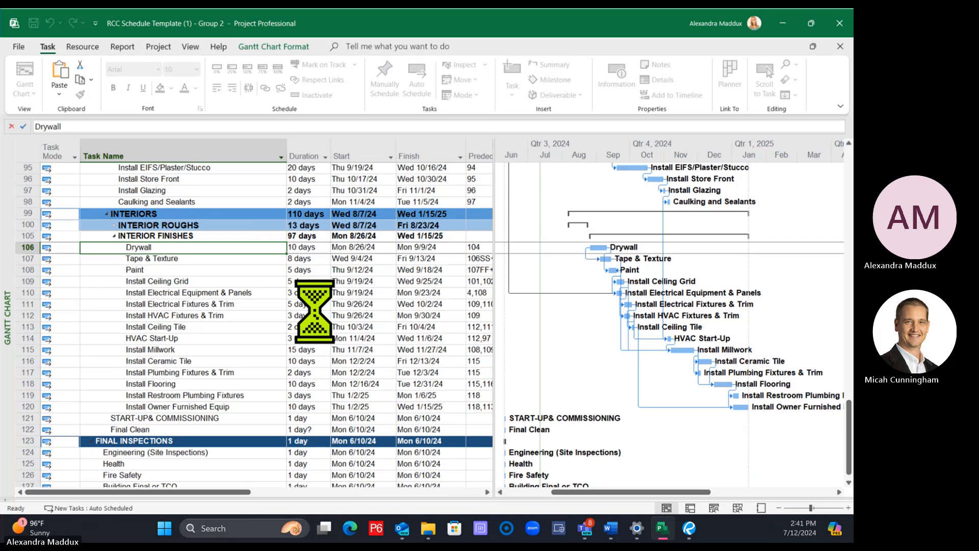
Copy the row formatting of the INTERIOR ROUGHS summary task onto the INTERIOR FINISHES row
{"action": "left_click", "coordinate": [220, 306]}
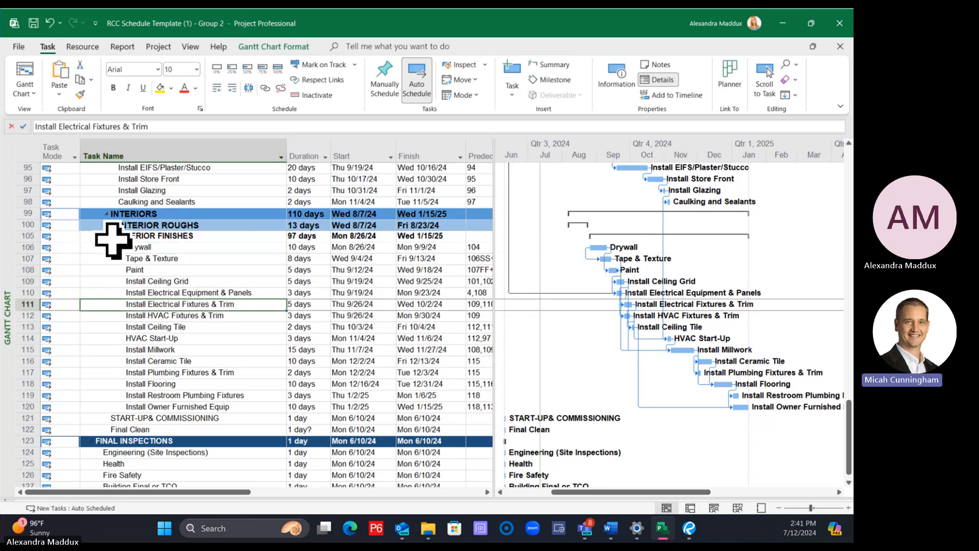
{"action": "left_click", "coordinate": [163, 270]}
{"action": "left_click", "coordinate": [13, 224]}
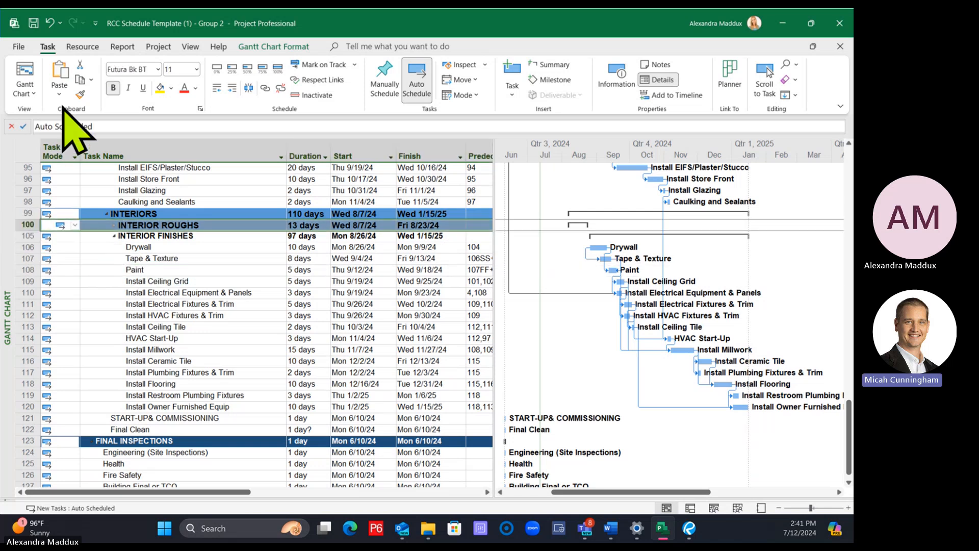
{"action": "left_click", "coordinate": [80, 95]}
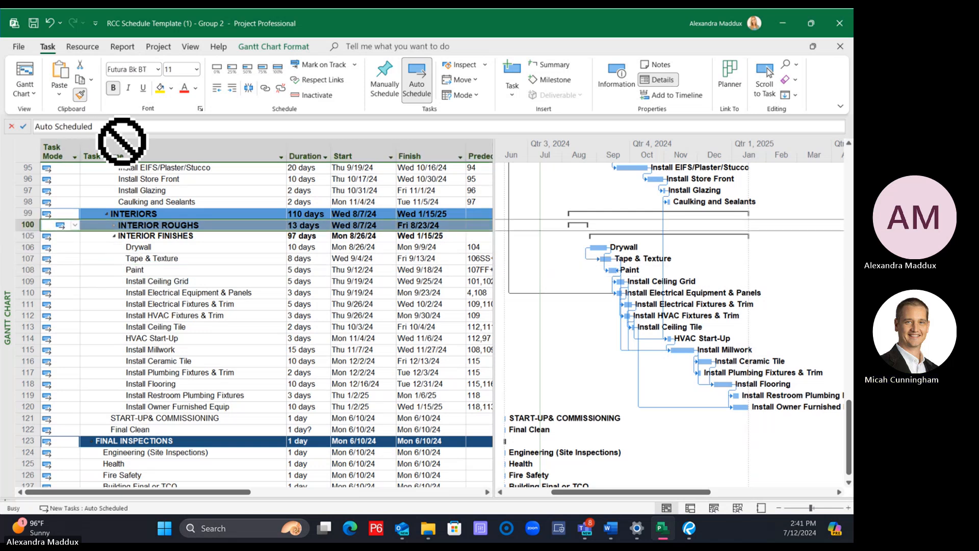
{"action": "left_click", "coordinate": [25, 235]}
{"action": "left_click", "coordinate": [239, 282]}
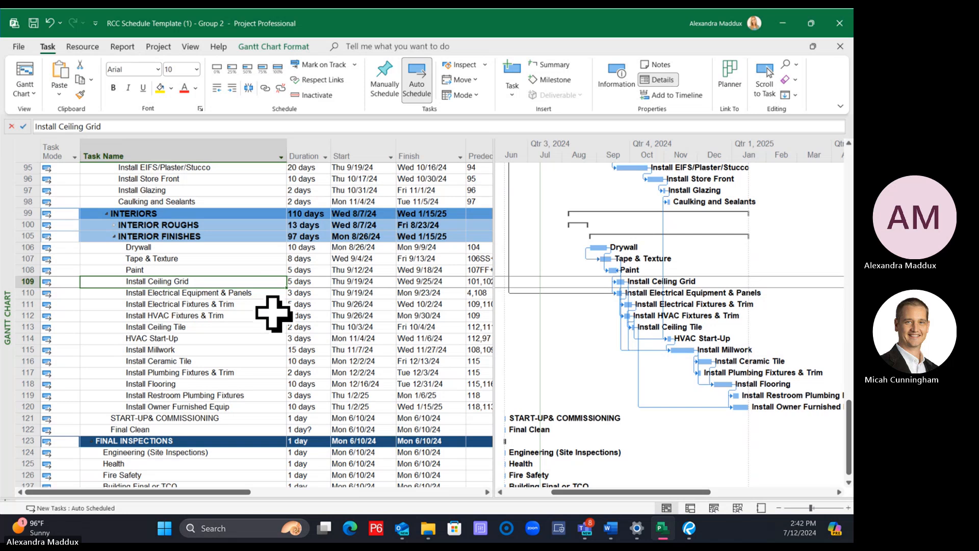
Save the project schedule
{"action": "left_click", "coordinate": [170, 247]}
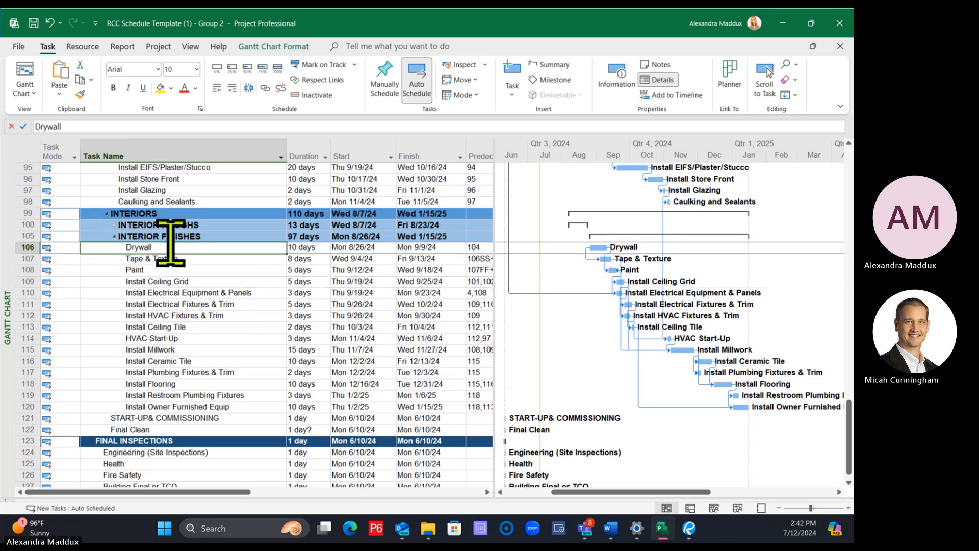
{"action": "scroll", "coordinate": [217, 252], "scroll_direction": "up", "scroll_amount": 2}
{"action": "scroll", "coordinate": [217, 252], "scroll_direction": "down", "scroll_amount": 2}
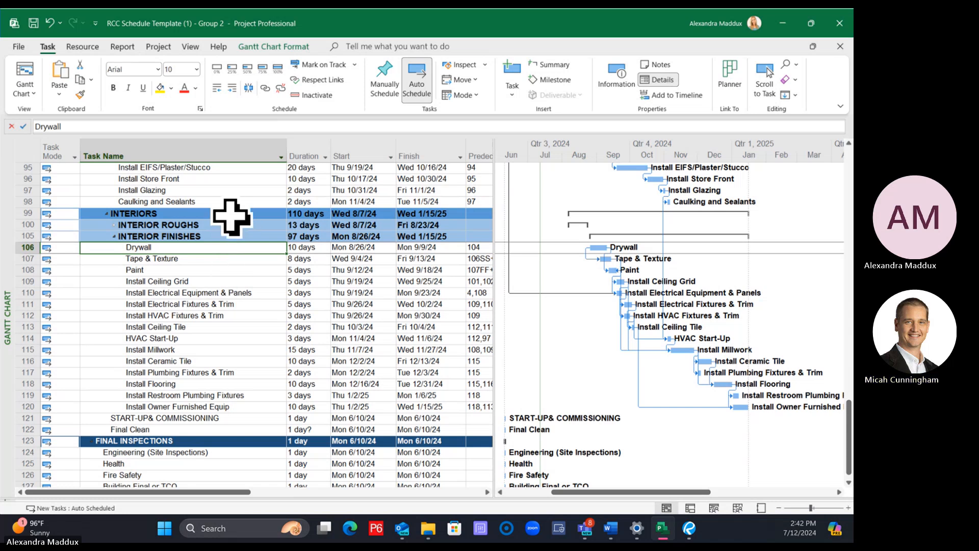
{"action": "key", "text": "ctrl+s"}
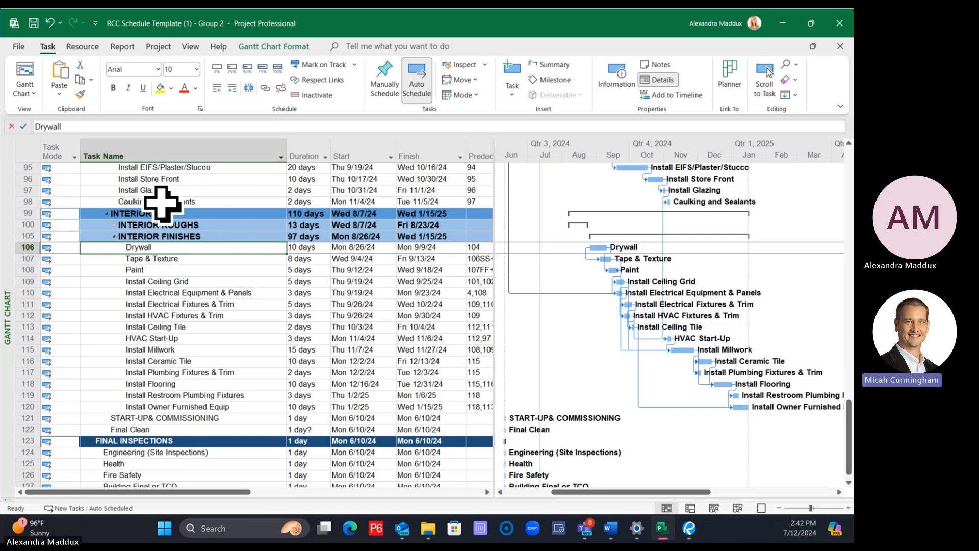
{"action": "left_click", "coordinate": [237, 292]}
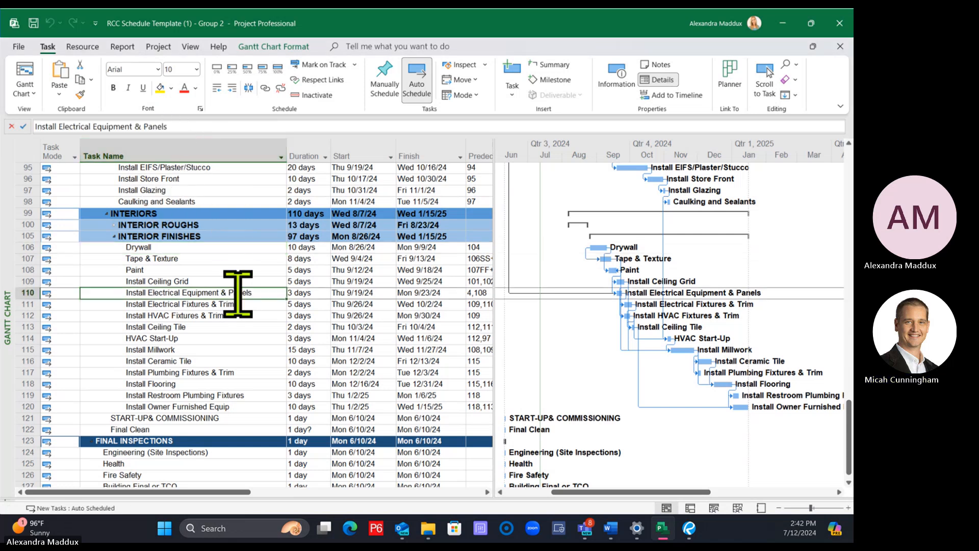
Collapse the INTERIOR FINISHES summary task to hide its subtasks
{"action": "left_click", "coordinate": [111, 237]}
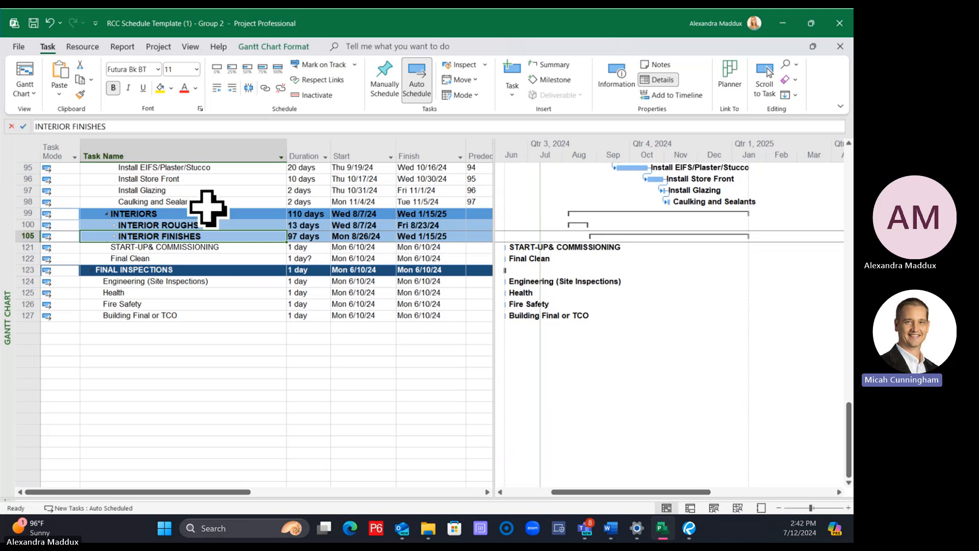
{"action": "left_click", "coordinate": [207, 202]}
{"action": "scroll", "coordinate": [204, 251], "scroll_direction": "up", "scroll_amount": 4}
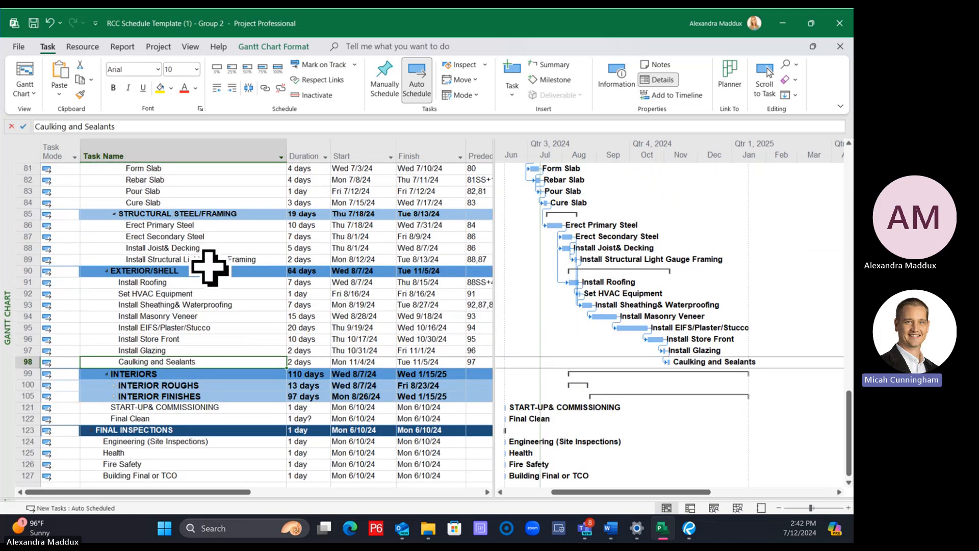
Group START-UP& COMMISSIONING and Final Clean under a new summary task named CLOSEOUTS
{"action": "left_click", "coordinate": [209, 384]}
{"action": "left_click", "coordinate": [209, 395]}
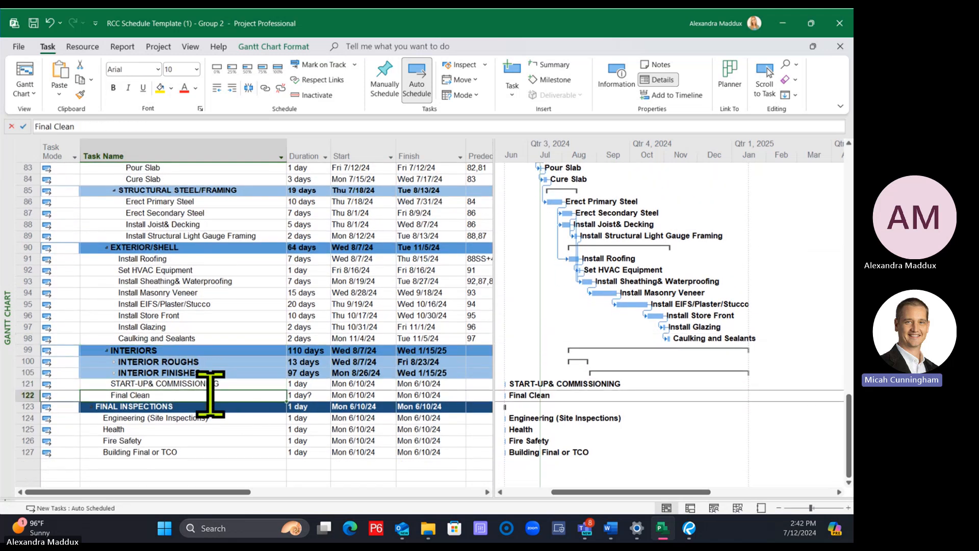
{"action": "scroll", "coordinate": [210, 362], "scroll_direction": "down", "scroll_amount": 1}
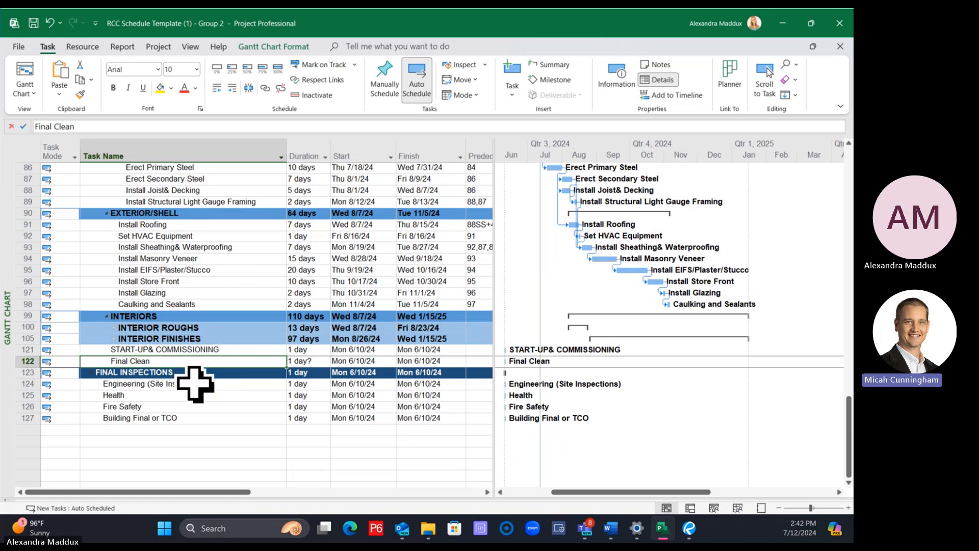
{"action": "left_click_drag", "start_coordinate": [177, 348], "coordinate": [179, 358]}
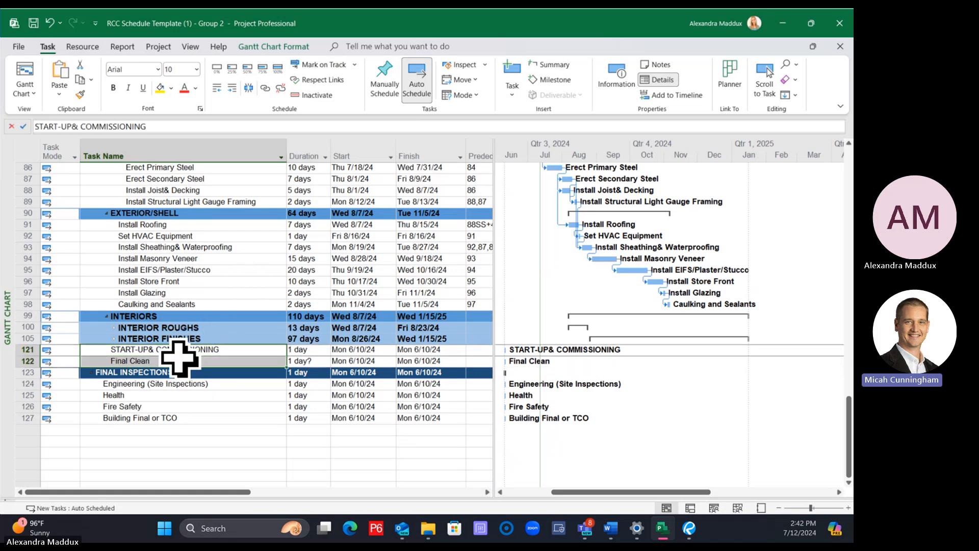
{"action": "left_click", "coordinate": [182, 293]}
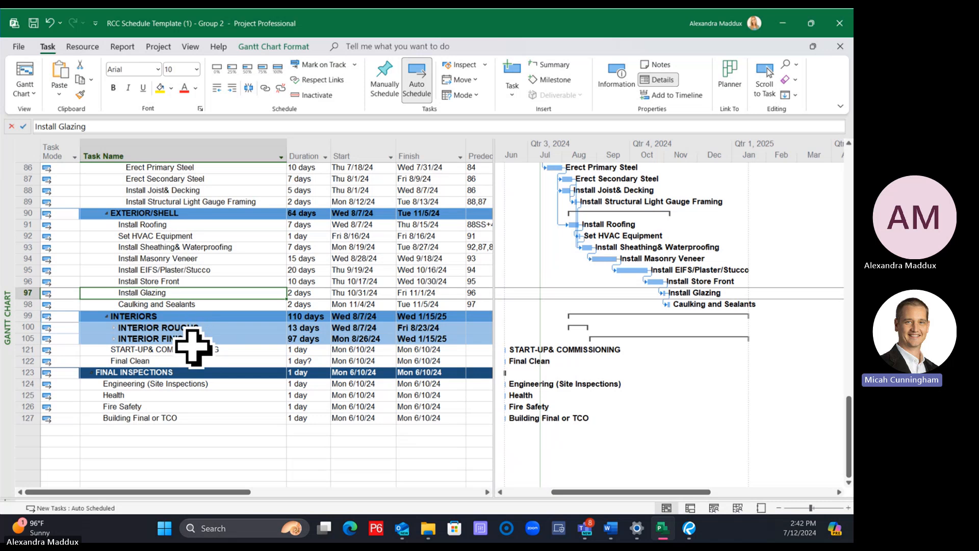
{"action": "left_click", "coordinate": [194, 349]}
{"action": "left_click_drag", "start_coordinate": [193, 350], "coordinate": [194, 360]}
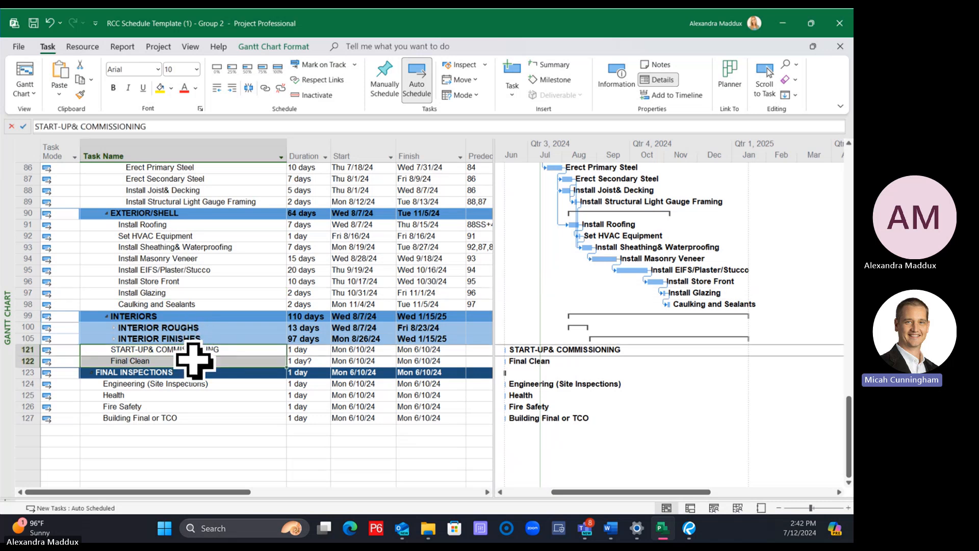
{"action": "left_click", "coordinate": [185, 307]}
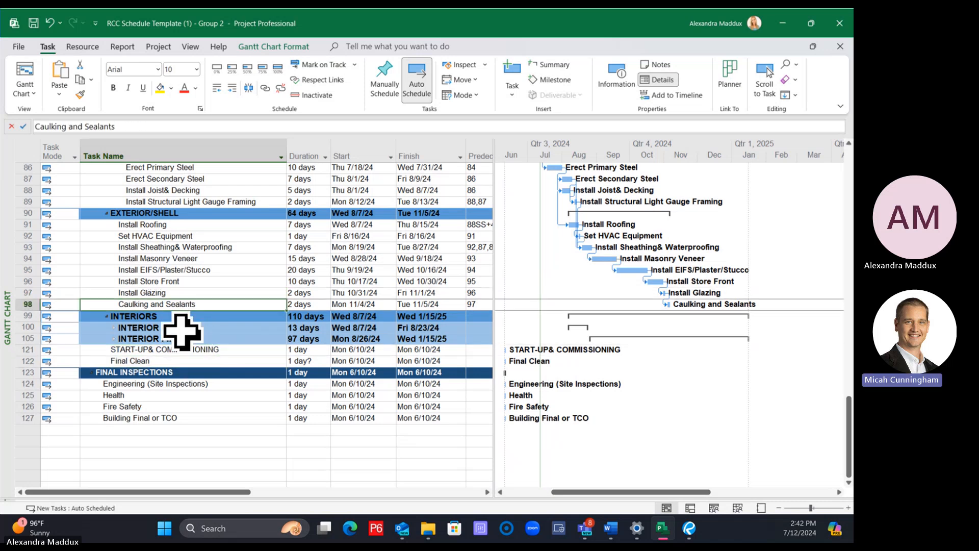
{"action": "left_click", "coordinate": [184, 350]}
{"action": "left_click_drag", "start_coordinate": [185, 359], "coordinate": [186, 359]}
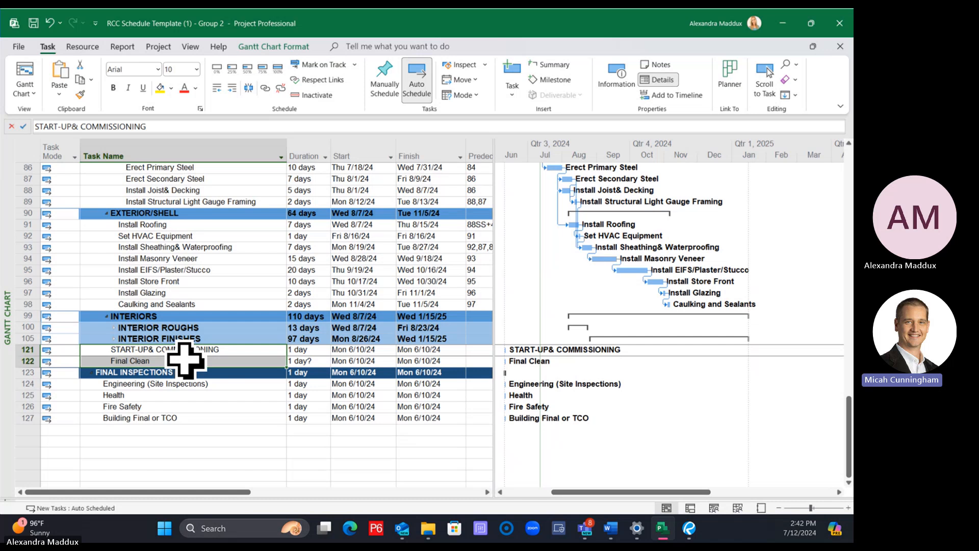
{"action": "left_click", "coordinate": [555, 68]}
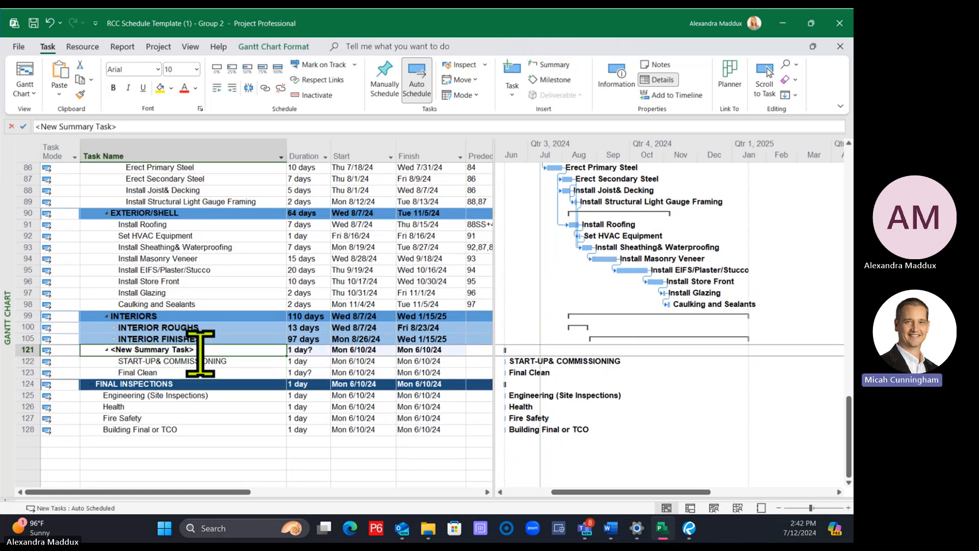
{"action": "type", "text": "CLOSEOUTS"}
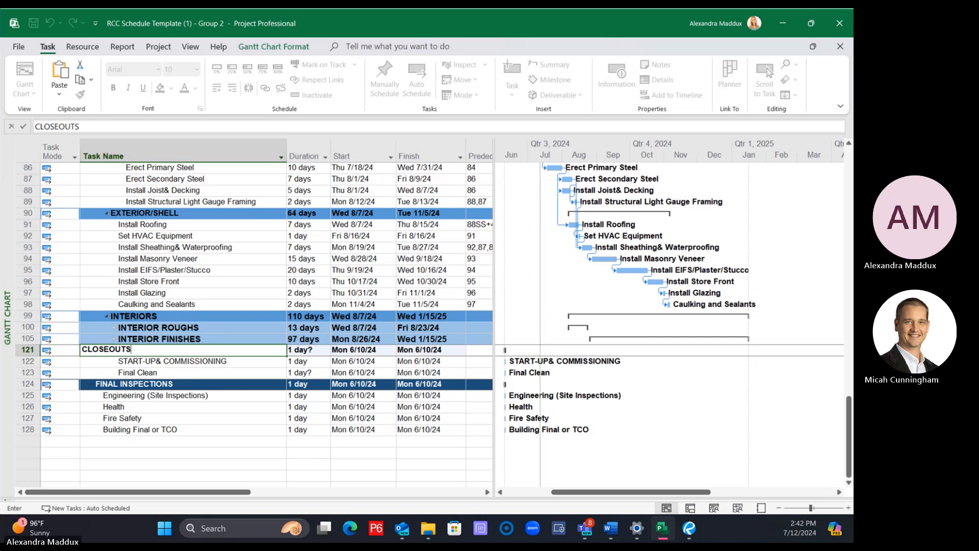
{"action": "key", "text": "Return"}
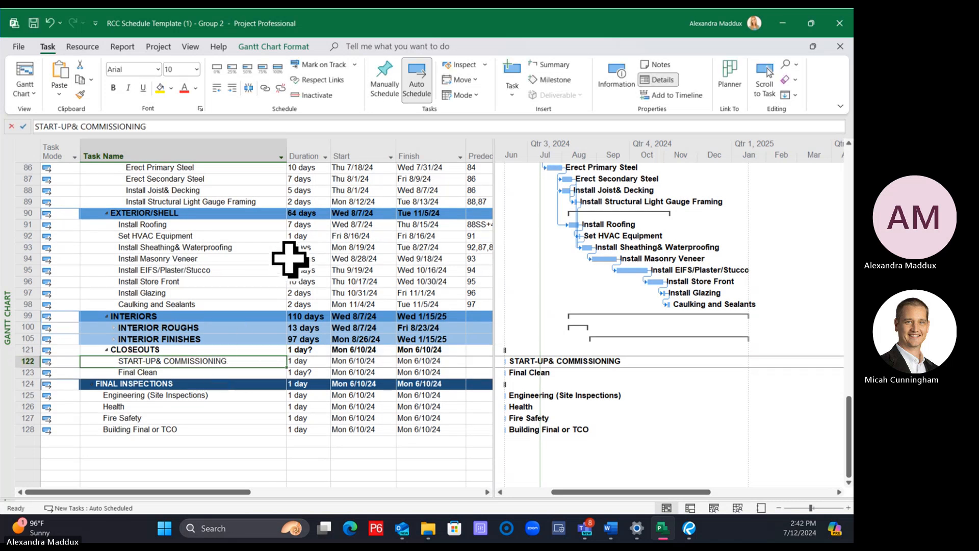
Expand the INTERIOR FINISHES and INTERIOR ROUGHS summary tasks to show their subtasks
{"action": "left_click", "coordinate": [114, 339]}
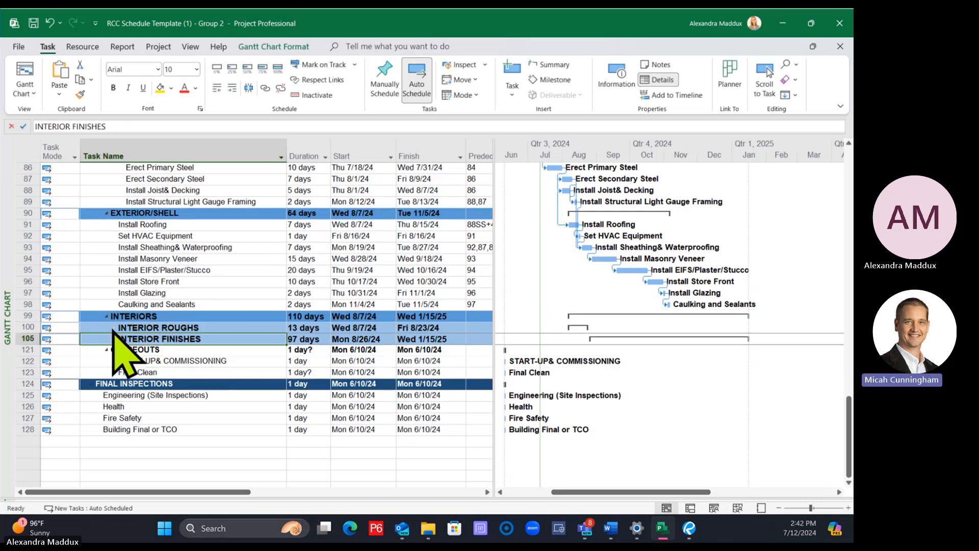
{"action": "left_click", "coordinate": [114, 327]}
{"action": "scroll", "coordinate": [205, 396], "scroll_direction": "down", "scroll_amount": 4}
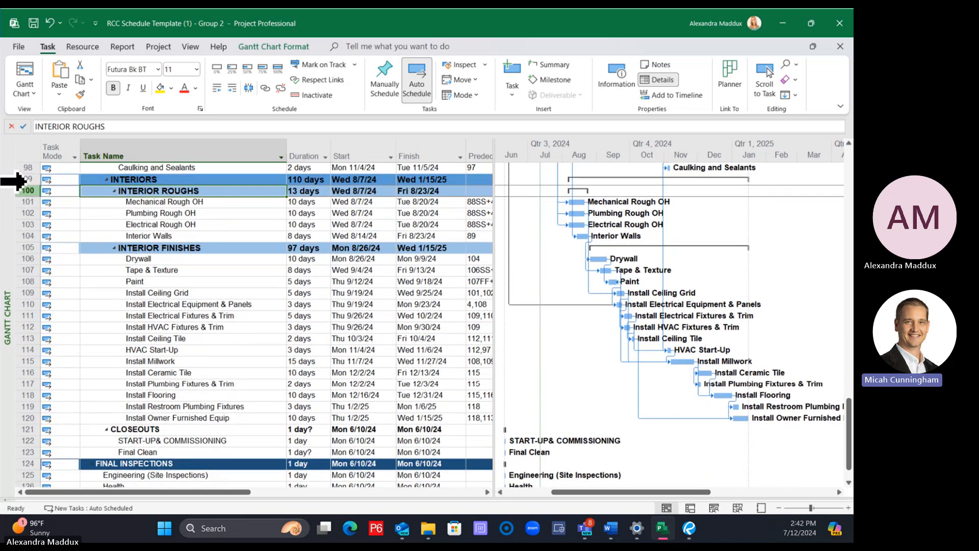
{"action": "left_click", "coordinate": [26, 180]}
{"action": "left_click", "coordinate": [80, 94]}
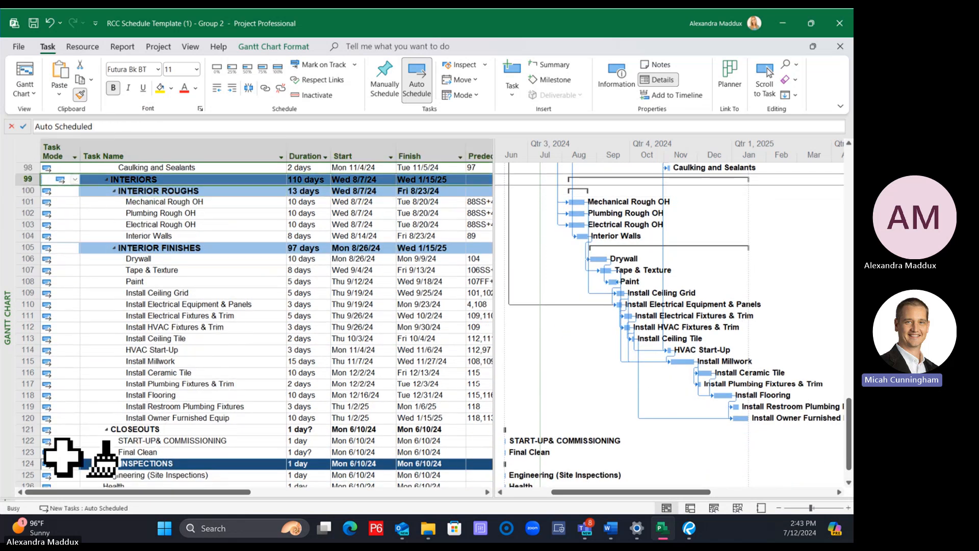
{"action": "left_click", "coordinate": [24, 417]}
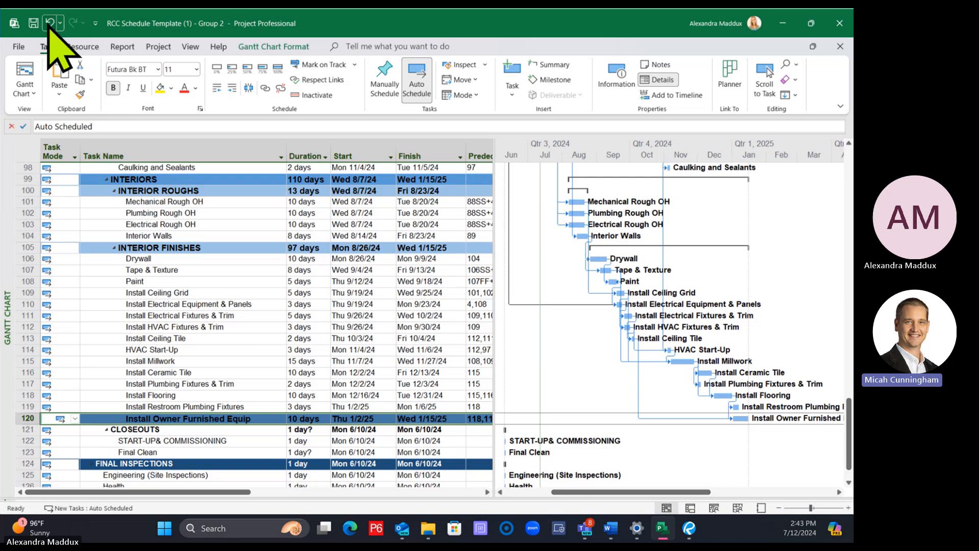
Copy the row formatting of the INTERIORS summary task onto the CLOSEOUTS row
{"action": "left_click", "coordinate": [23, 176]}
{"action": "left_click", "coordinate": [80, 95]}
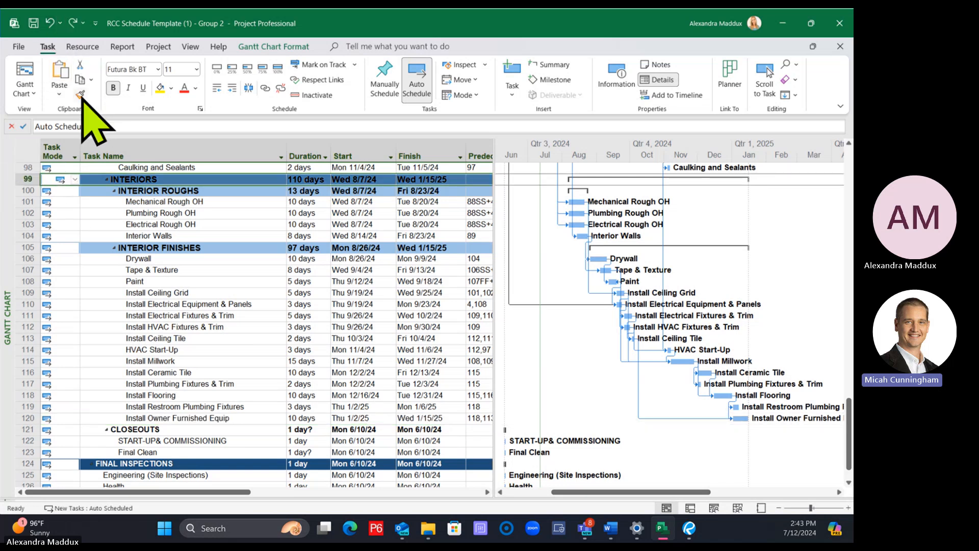
{"action": "left_click", "coordinate": [25, 430]}
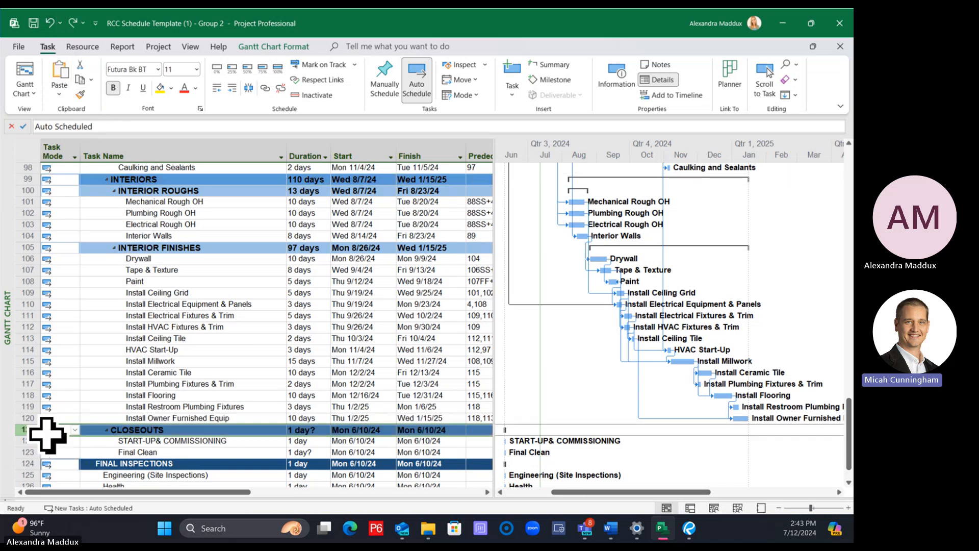
{"action": "left_click", "coordinate": [240, 407]}
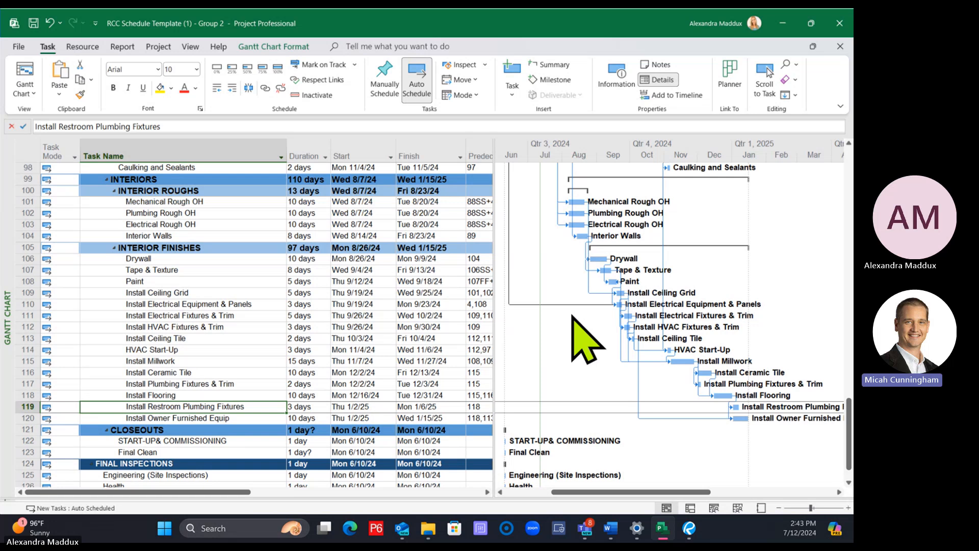
{"action": "left_click", "coordinate": [253, 201]}
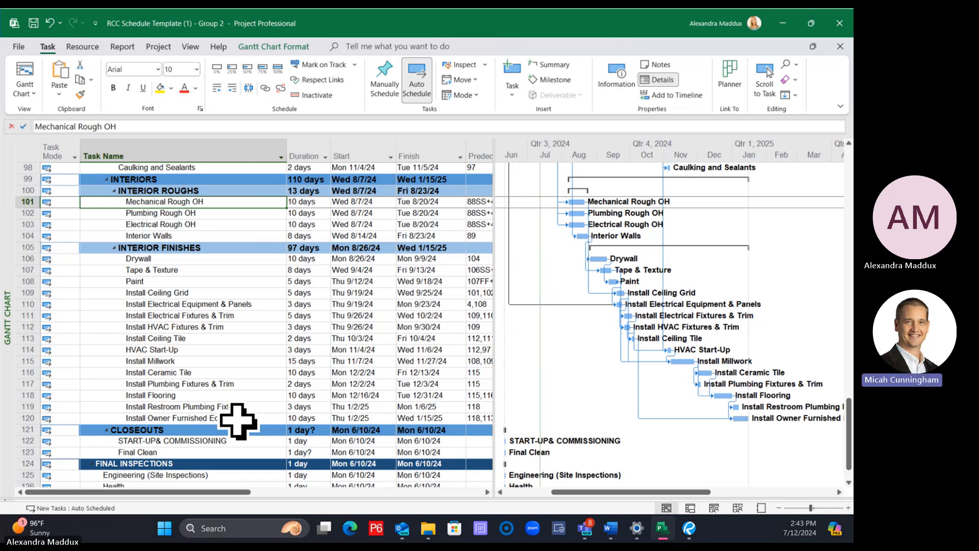
{"action": "scroll", "coordinate": [270, 387], "scroll_direction": "down", "scroll_amount": 1}
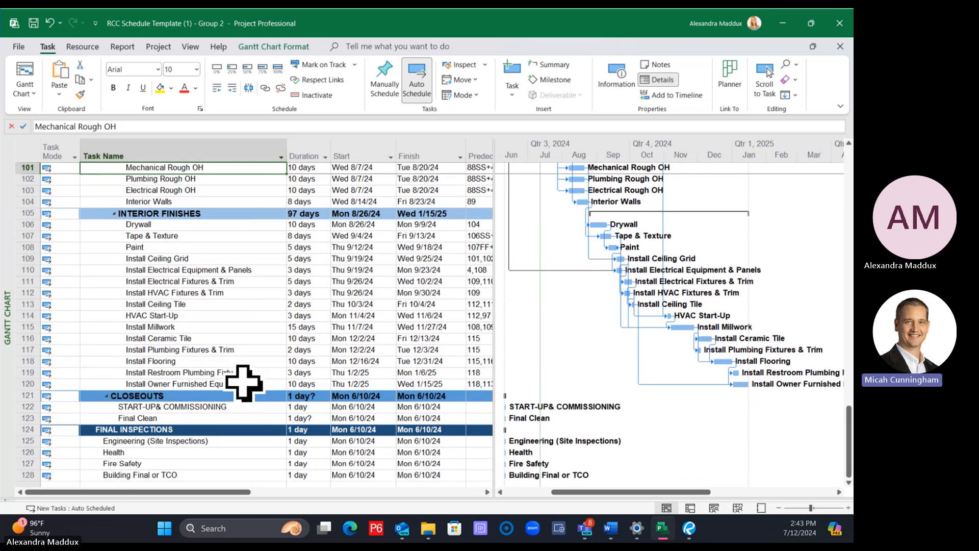
{"action": "left_click", "coordinate": [246, 385]}
{"action": "scroll", "coordinate": [286, 393], "scroll_direction": "down", "scroll_amount": 1}
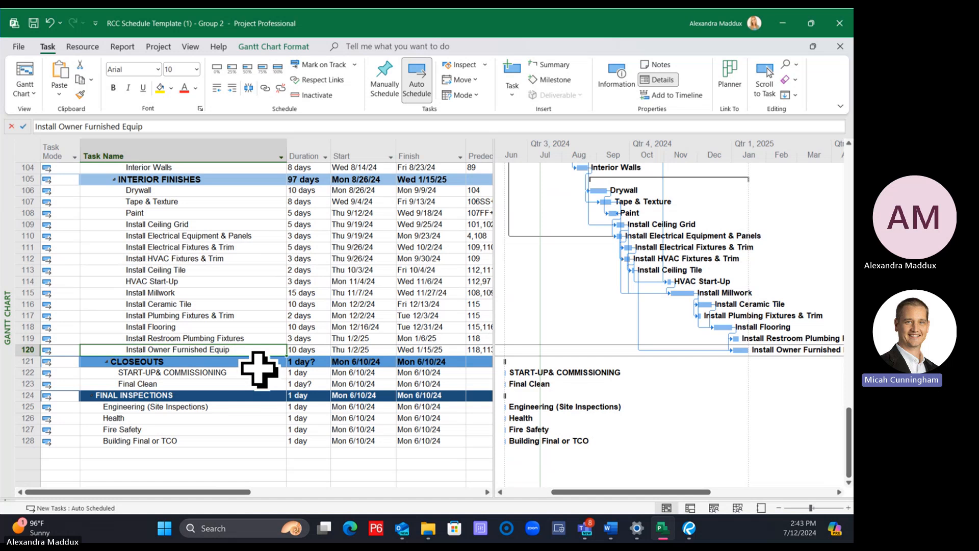
Link Install Owner Furnished Equip as predecessor of START-UP& COMMISSIONING and Final Clean, and Install Restroom Plumbing Fixtures as another predecessor of Final Clean
{"action": "left_click", "coordinate": [245, 375], "text": "ctrl"}
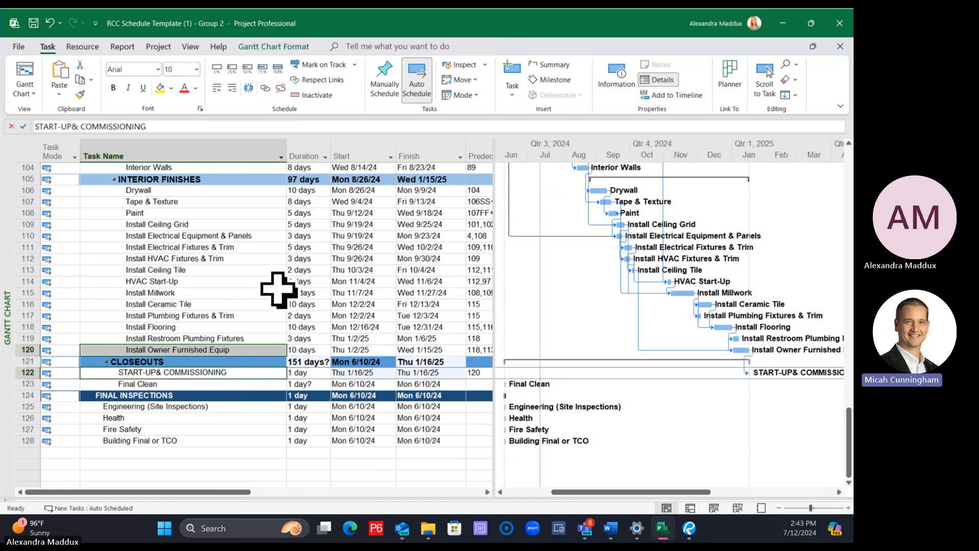
{"action": "left_click", "coordinate": [255, 329]}
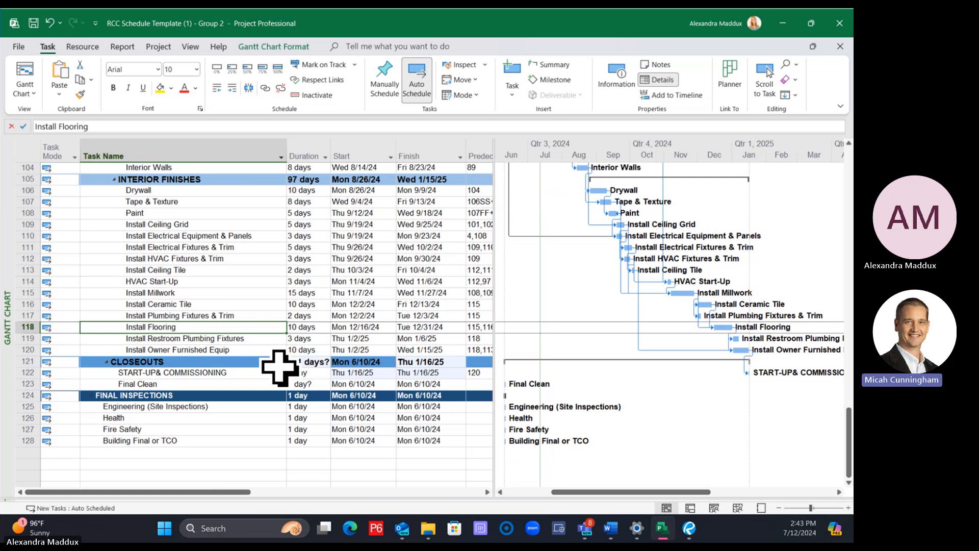
{"action": "left_click", "coordinate": [240, 338]}
{"action": "left_click", "coordinate": [236, 383], "text": "ctrl"}
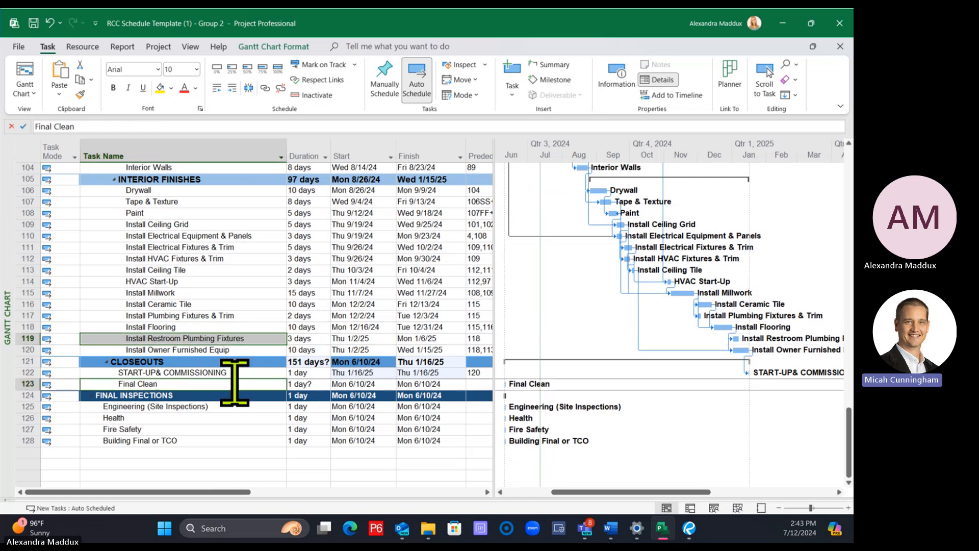
{"action": "left_click", "coordinate": [265, 87]}
{"action": "left_click", "coordinate": [232, 350]}
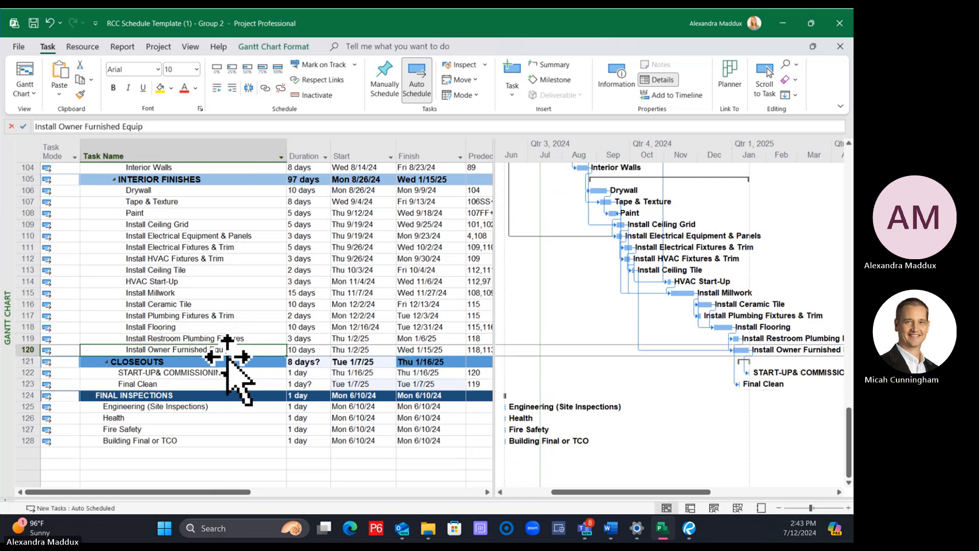
{"action": "left_click", "coordinate": [223, 383], "text": "ctrl"}
{"action": "left_click", "coordinate": [264, 87]}
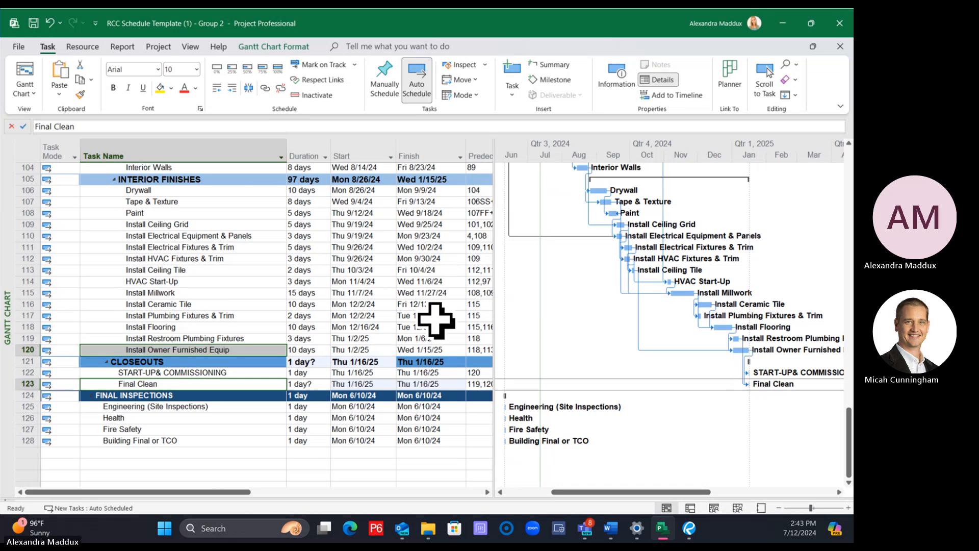
Set the durations of START-UP& COMMISSIONING and Final Clean to 5 days each
{"action": "left_click", "coordinate": [357, 372]}
{"action": "left_click", "coordinate": [319, 374]}
{"action": "type", "text": "5"}
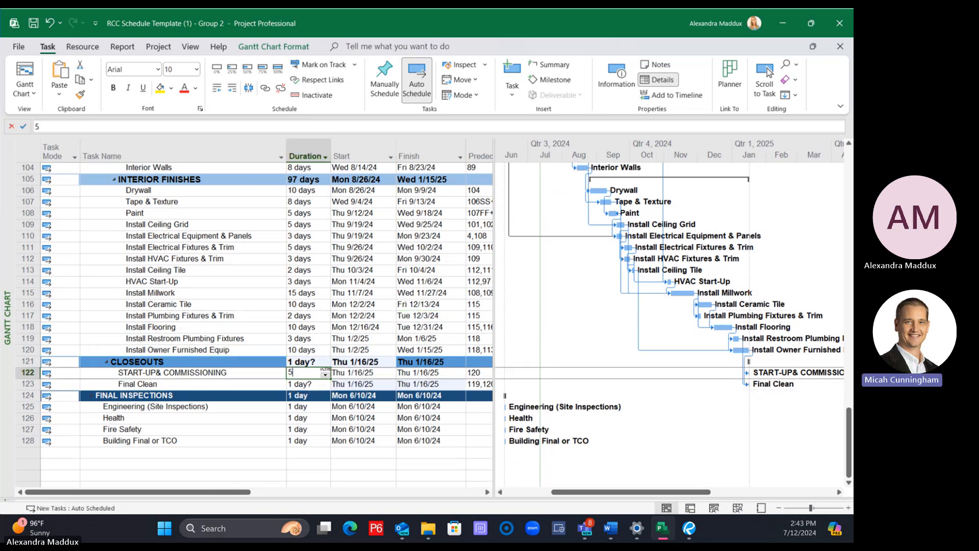
{"action": "key", "text": "Return"}
{"action": "type", "text": "5"}
{"action": "key", "text": "Return"}
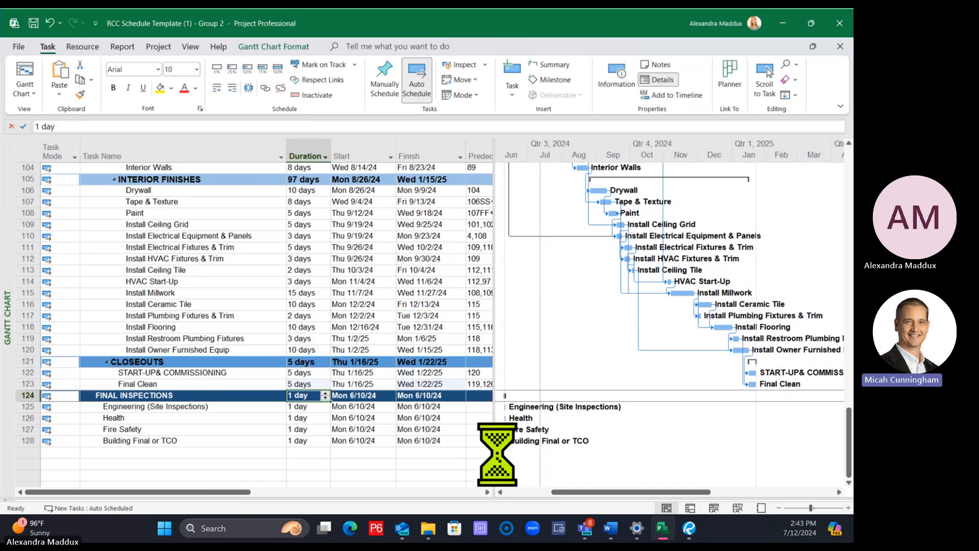
{"action": "left_click", "coordinate": [265, 360]}
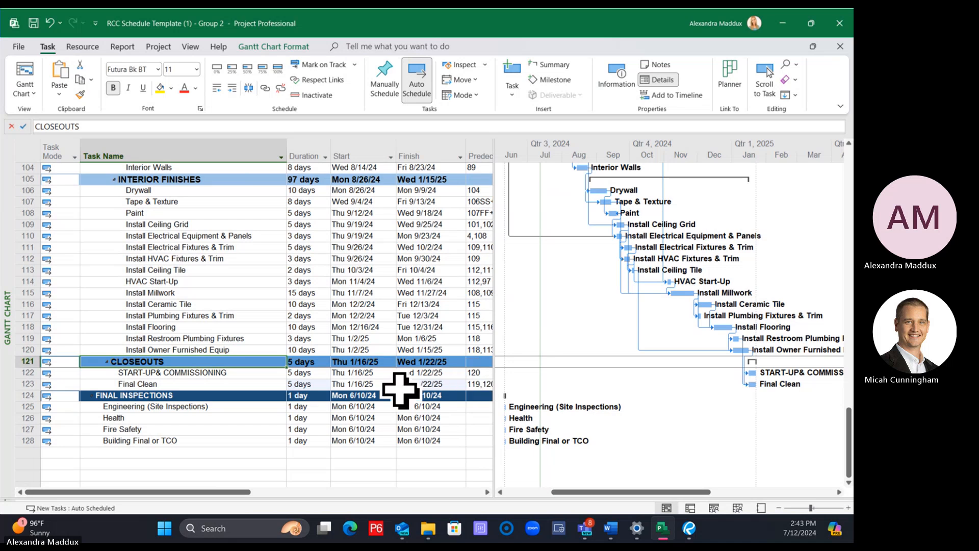
{"action": "scroll", "coordinate": [405, 395], "scroll_direction": "up", "scroll_amount": 1}
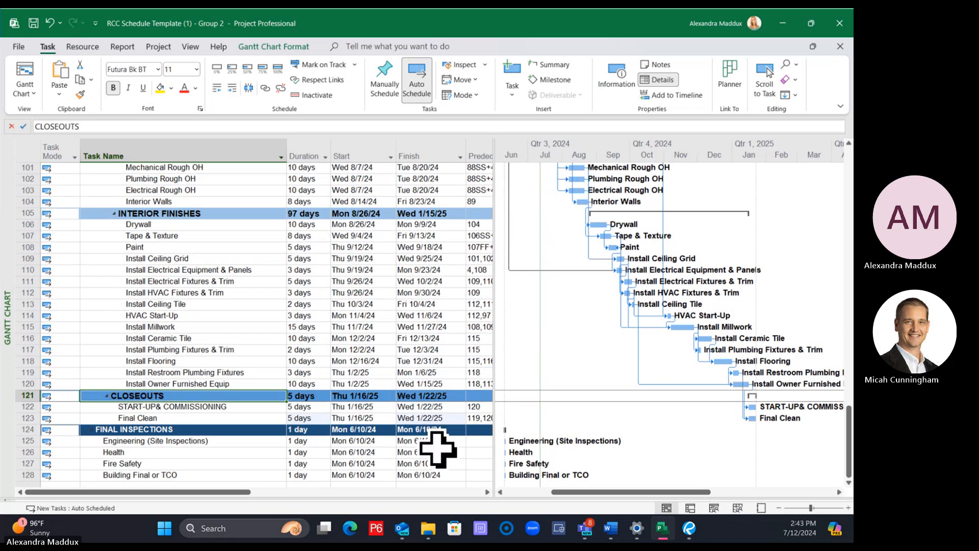
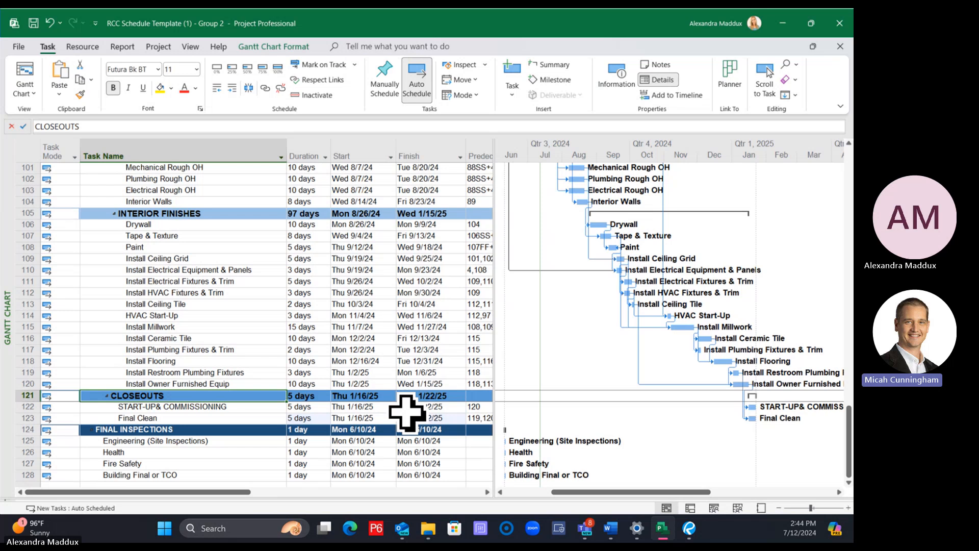
Look over the Building A tasks from grade work through interiors and closeouts
{"action": "scroll", "coordinate": [407, 412], "scroll_direction": "up", "scroll_amount": 10}
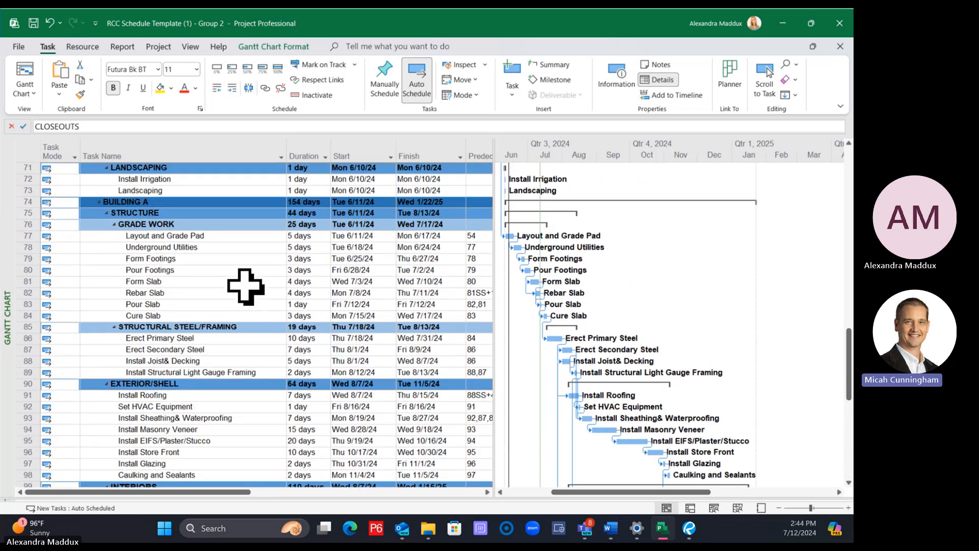
{"action": "left_click", "coordinate": [246, 316]}
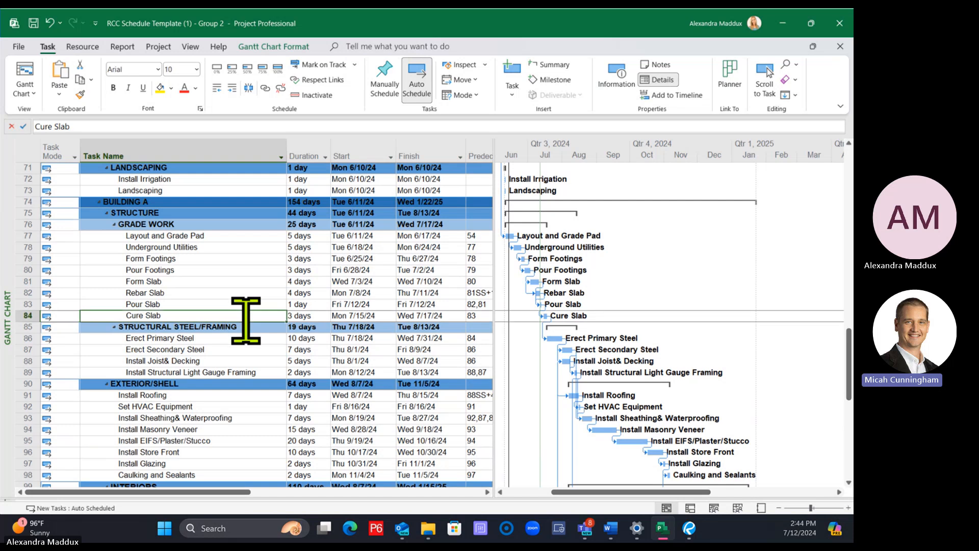
{"action": "left_click", "coordinate": [250, 326]}
{"action": "scroll", "coordinate": [247, 324], "scroll_direction": "down", "scroll_amount": 6}
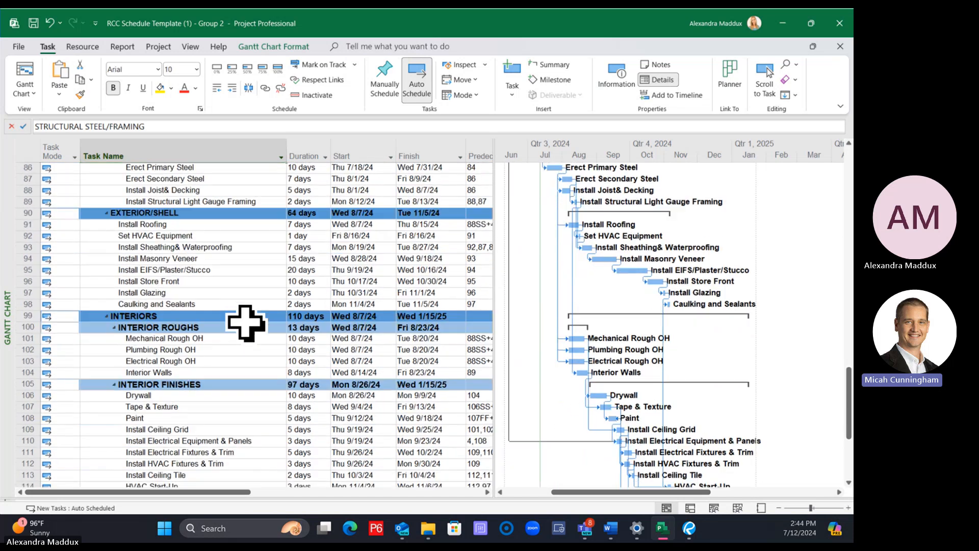
{"action": "scroll", "coordinate": [246, 322], "scroll_direction": "down", "scroll_amount": 2}
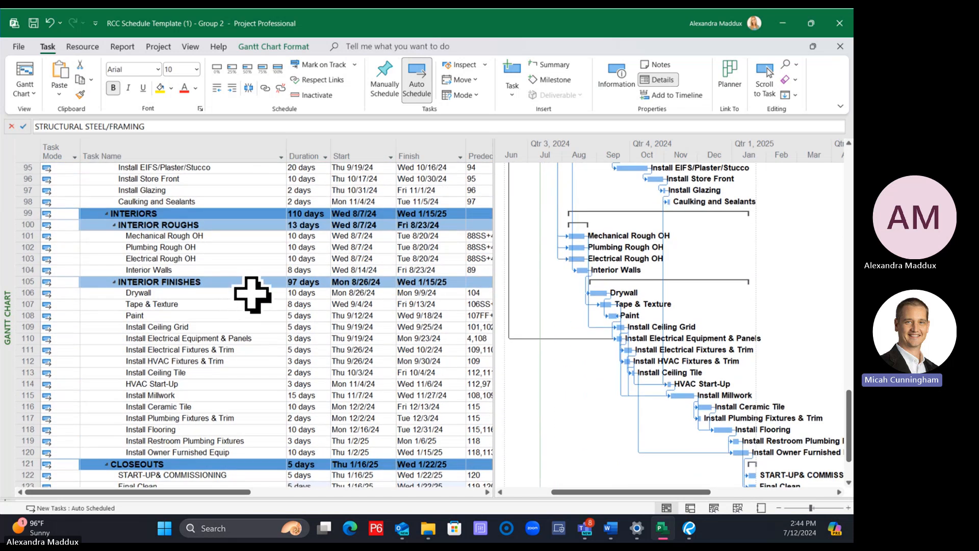
{"action": "scroll", "coordinate": [251, 304], "scroll_direction": "down", "scroll_amount": 1}
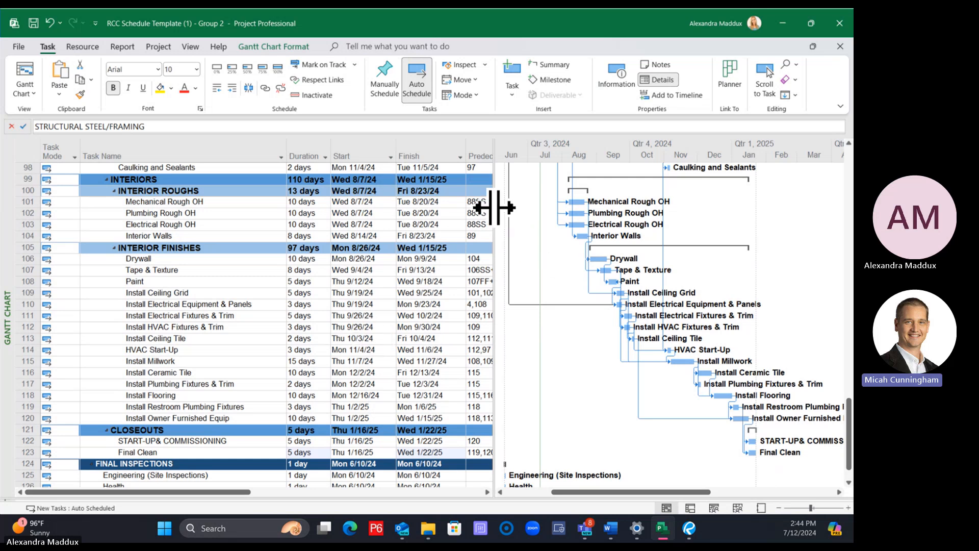
Move the Subcontractor column between the Finish and Predecessors columns, adjusting the split between the task table and the Gantt chart
{"action": "left_click_drag", "start_coordinate": [494, 208], "coordinate": [697, 233]}
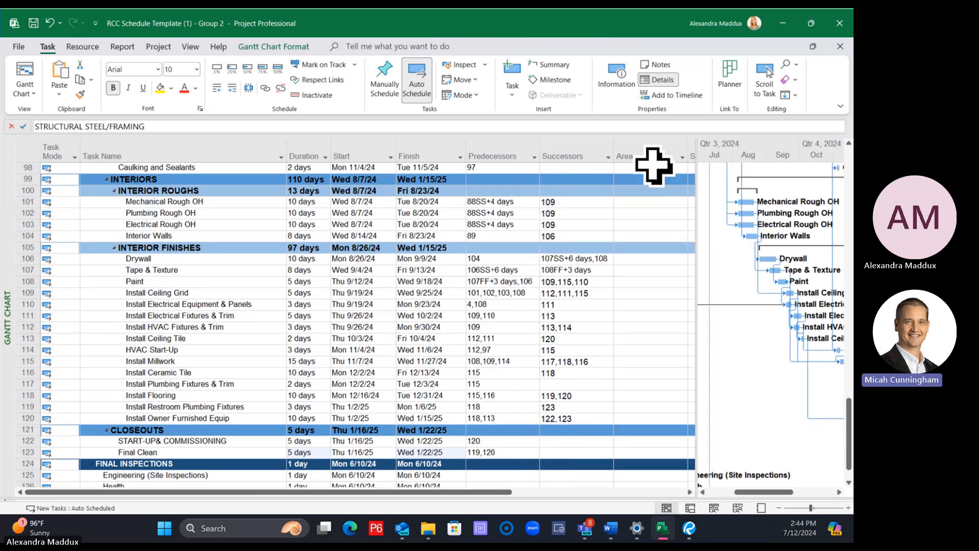
{"action": "left_click_drag", "start_coordinate": [695, 162], "coordinate": [549, 153]}
{"action": "left_click", "coordinate": [707, 152]}
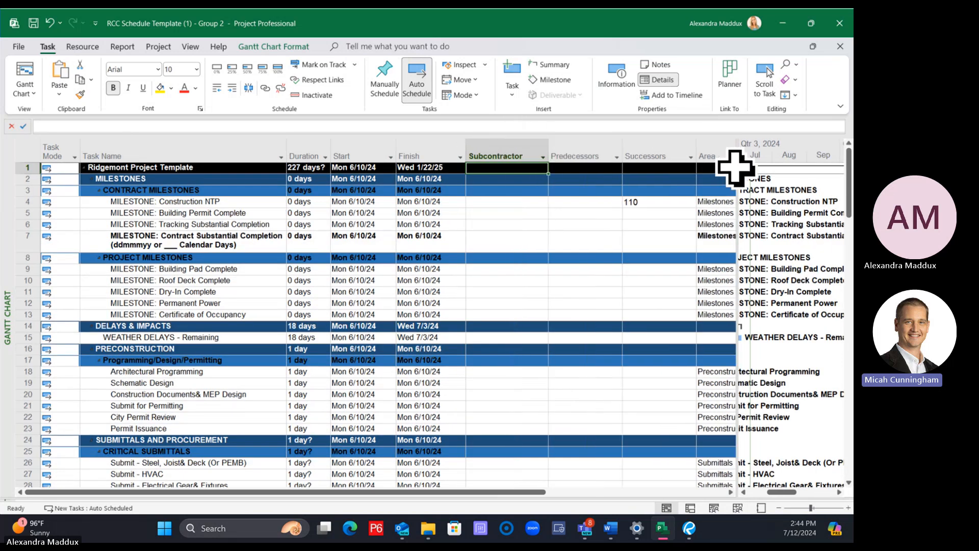
{"action": "left_click_drag", "start_coordinate": [737, 166], "coordinate": [575, 166]}
Collapse the Milestones, Delays & Impacts, Preconstruction, Submittals and Procurement, Franchise Utilities and Site groups
{"action": "left_click", "coordinate": [93, 179]}
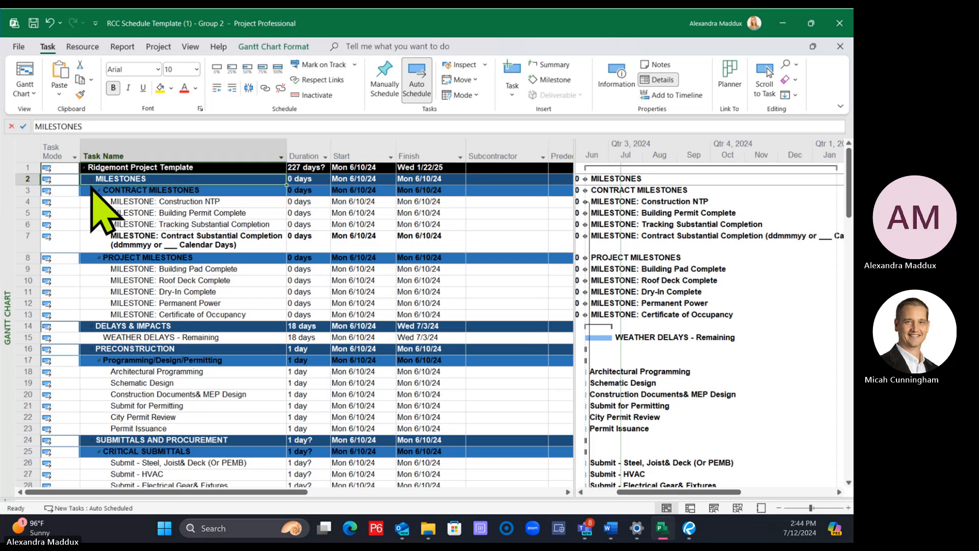
{"action": "left_click", "coordinate": [92, 178]}
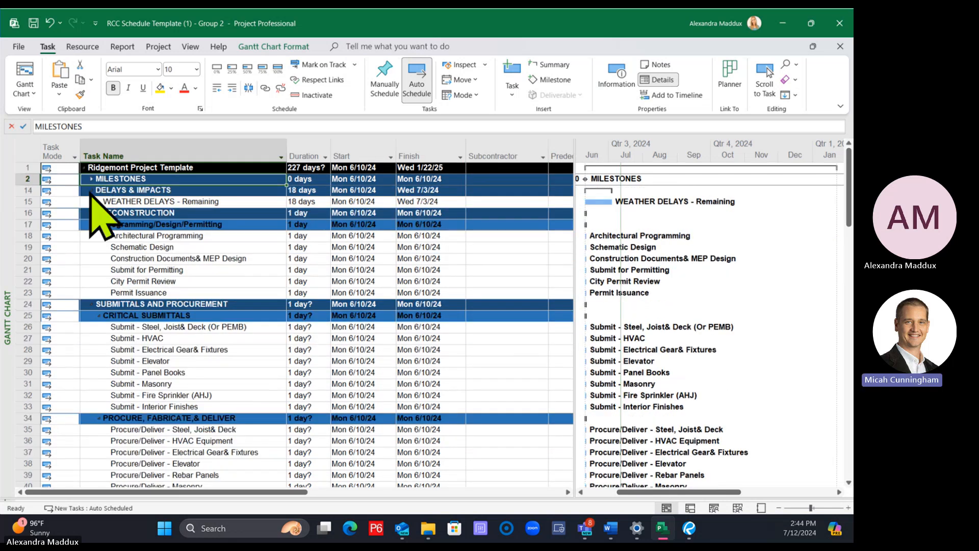
{"action": "left_click", "coordinate": [91, 190]}
{"action": "left_click", "coordinate": [92, 201]}
{"action": "left_click", "coordinate": [92, 201]}
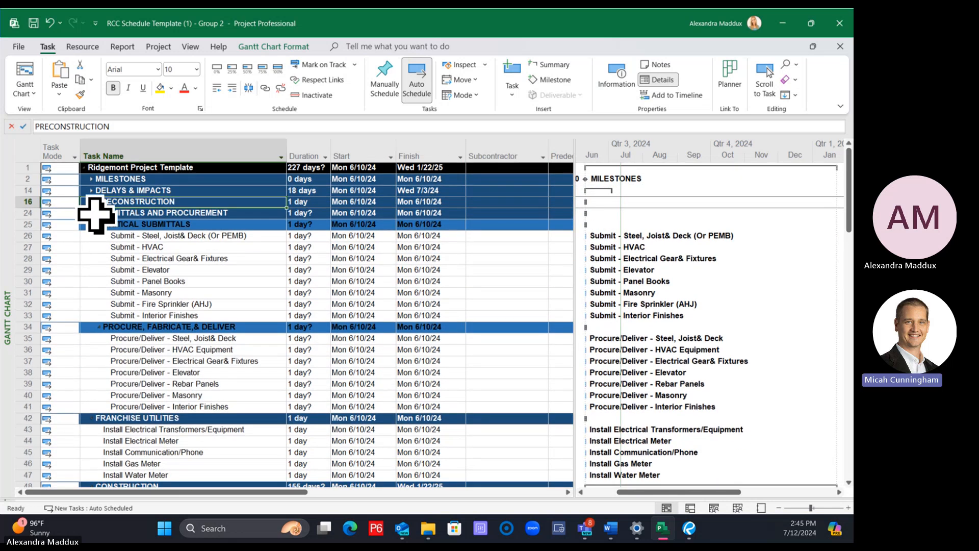
{"action": "left_click", "coordinate": [94, 213]}
{"action": "left_click", "coordinate": [92, 213]}
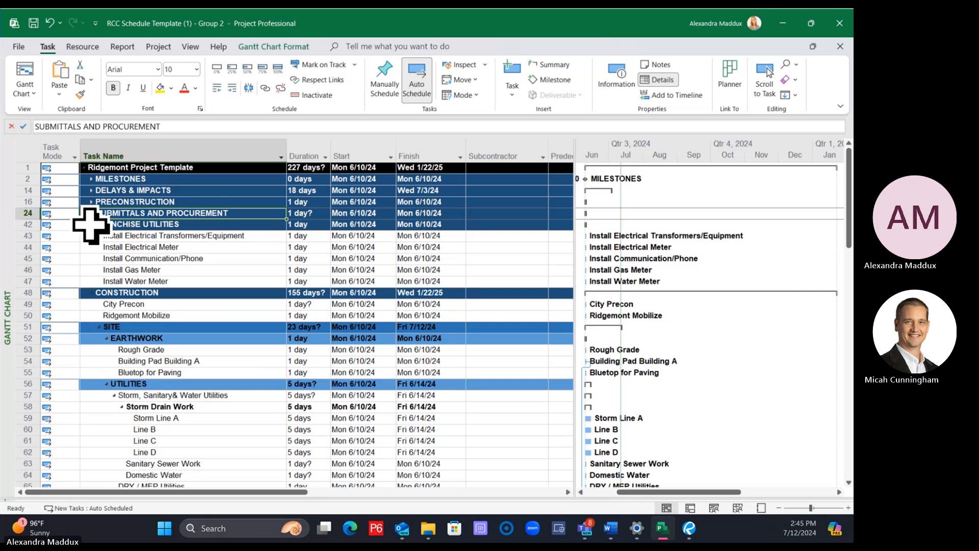
{"action": "left_click", "coordinate": [93, 225]}
{"action": "left_click", "coordinate": [91, 225]}
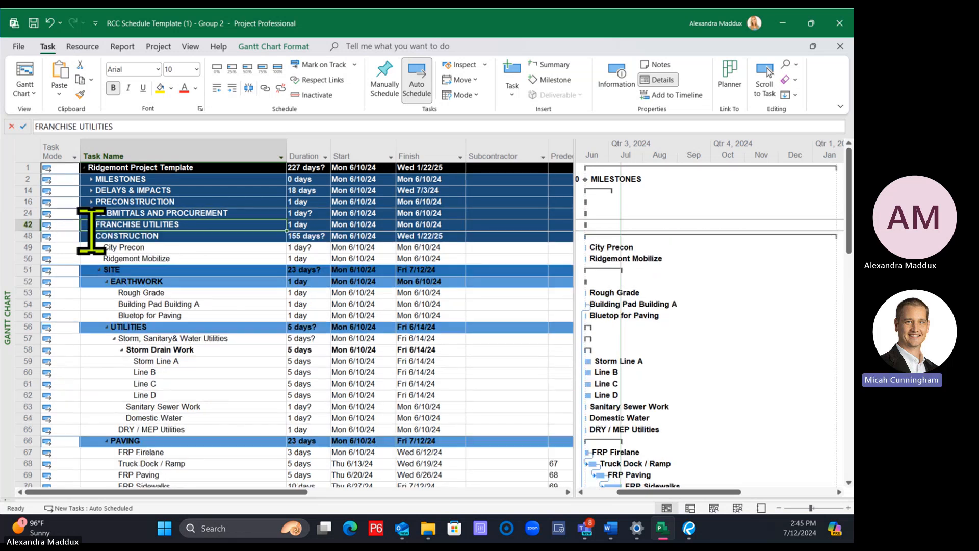
{"action": "left_click", "coordinate": [100, 270]}
{"action": "left_click", "coordinate": [99, 269]}
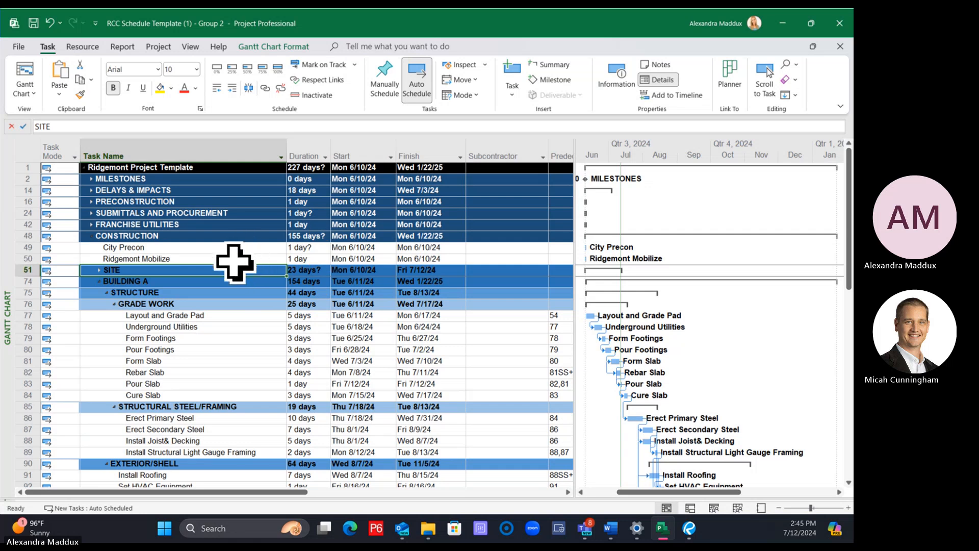
Link the City Precon, Ridgemont Mobilize and Layout and Grade Pad tasks in sequence
{"action": "left_click_drag", "start_coordinate": [192, 248], "coordinate": [191, 260]}
{"action": "left_click", "coordinate": [195, 316], "text": "ctrl"}
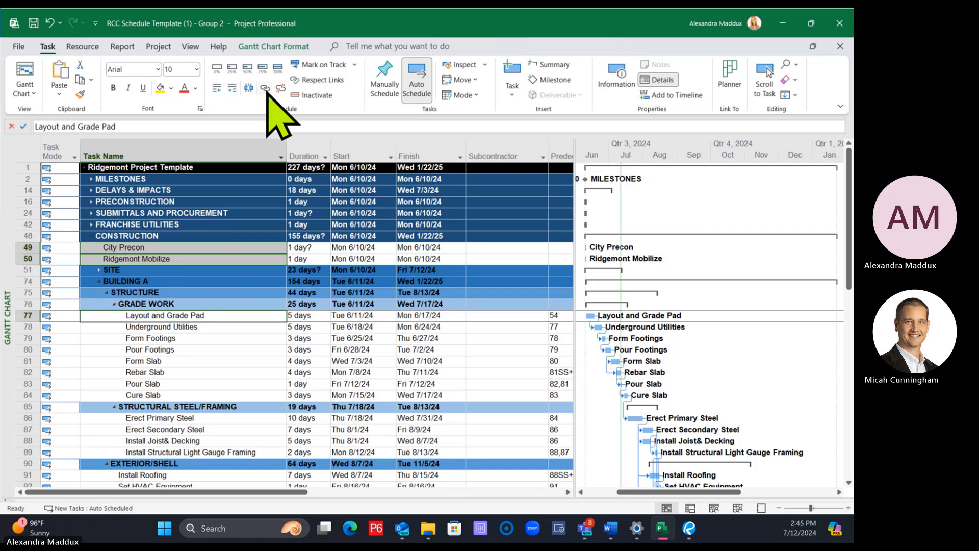
{"action": "left_click", "coordinate": [265, 88]}
Set the duration of City Precon to 1 day and of Ridgemont Mobilize to 5 days
{"action": "left_click", "coordinate": [311, 247]}
{"action": "type", "text": "1"}
{"action": "key", "text": "Return"}
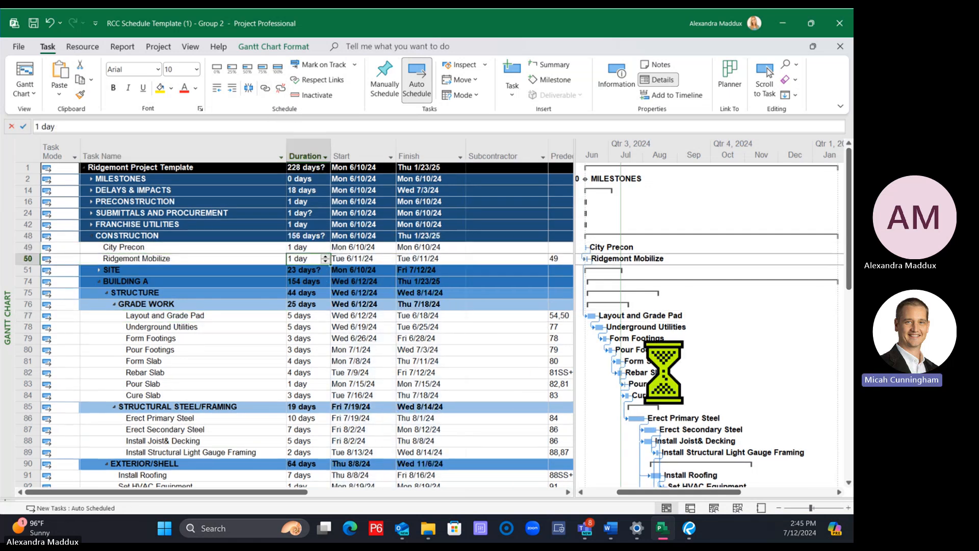
{"action": "type", "text": "5"}
{"action": "key", "text": "Return"}
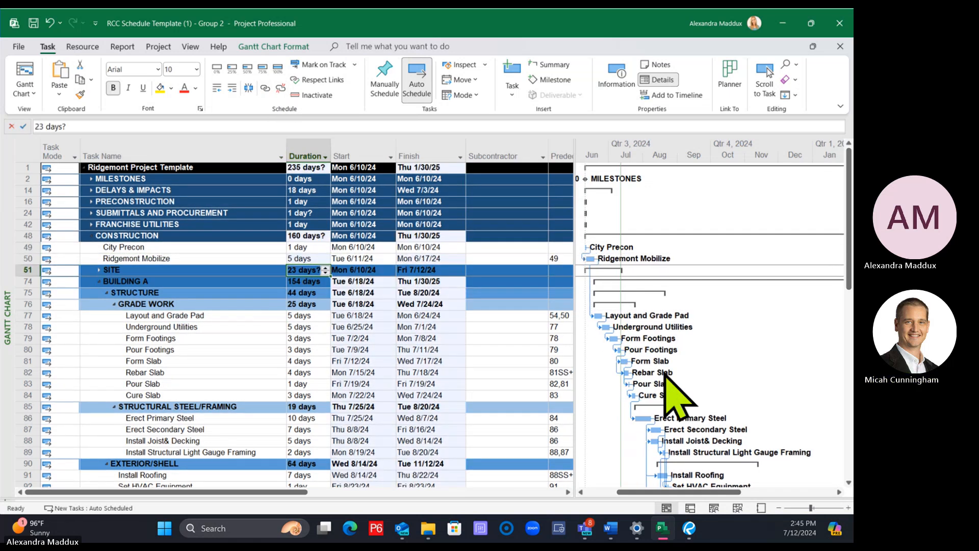
{"action": "left_click", "coordinate": [459, 339]}
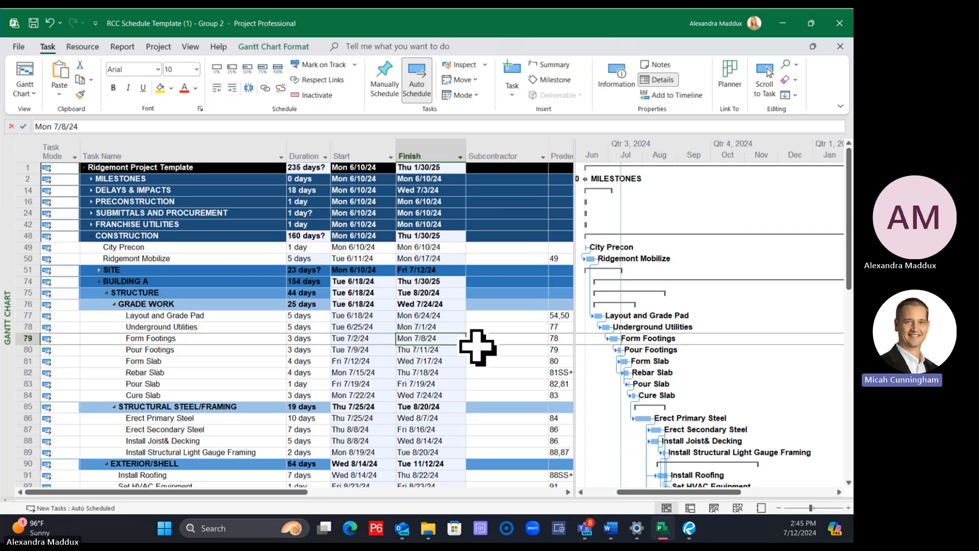
{"action": "left_click", "coordinate": [503, 317]}
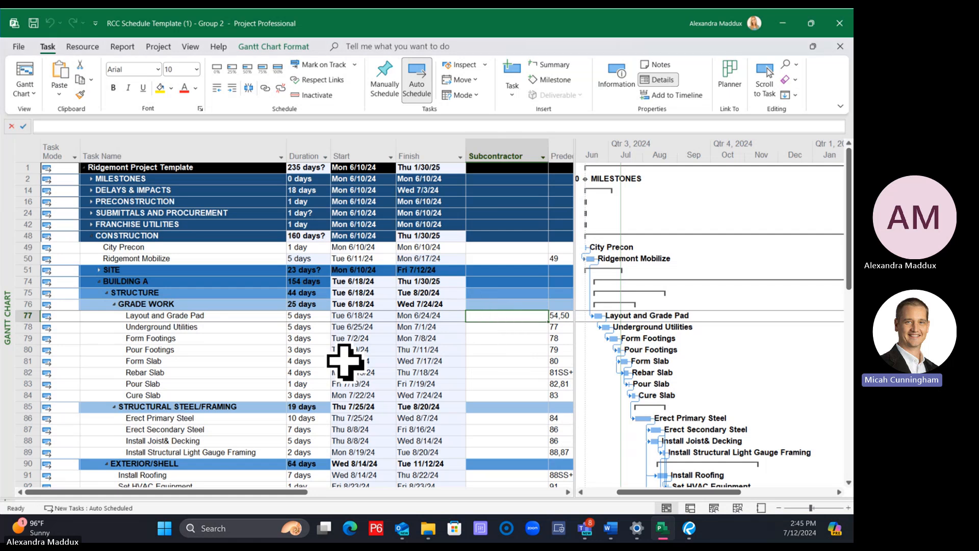
{"action": "left_click", "coordinate": [179, 327]}
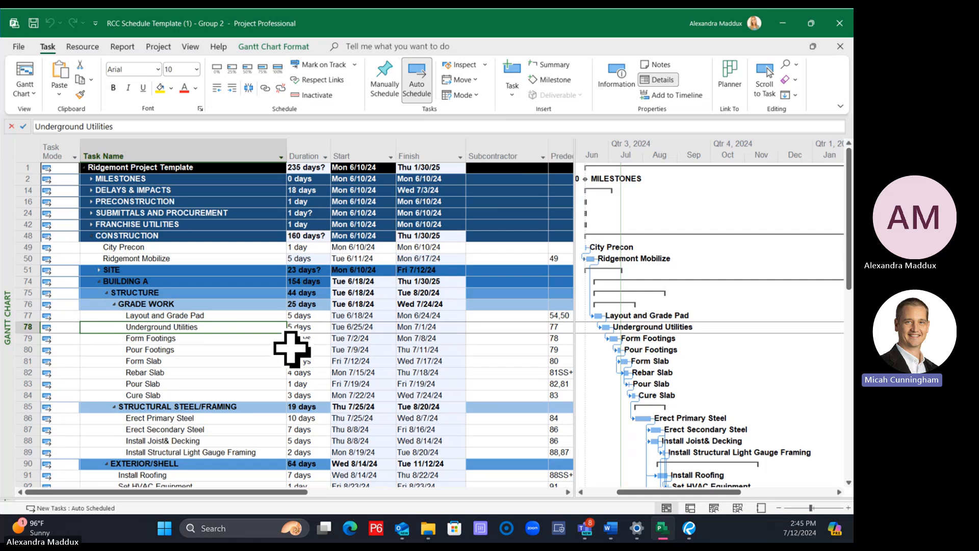
{"action": "left_click", "coordinate": [318, 328]}
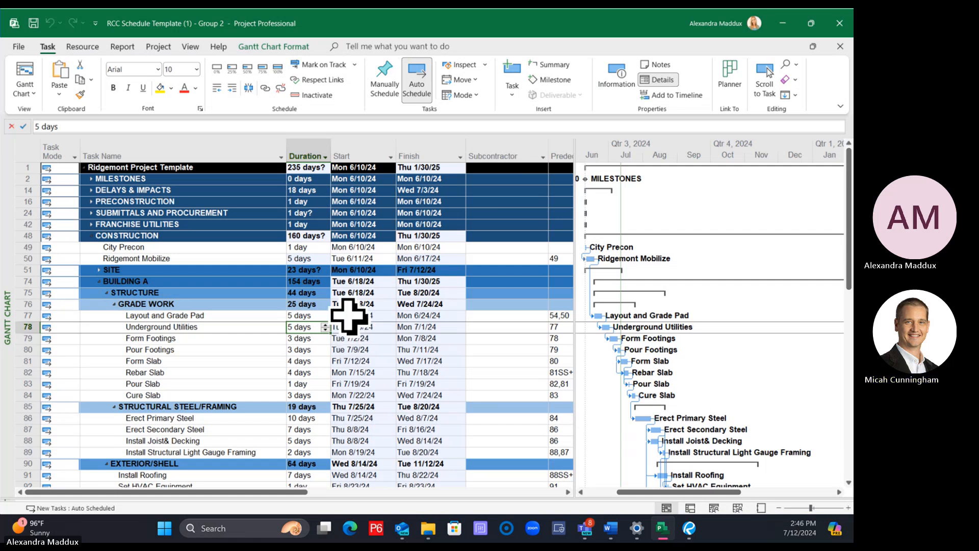
{"action": "left_click", "coordinate": [193, 337]}
{"action": "left_click", "coordinate": [498, 316]}
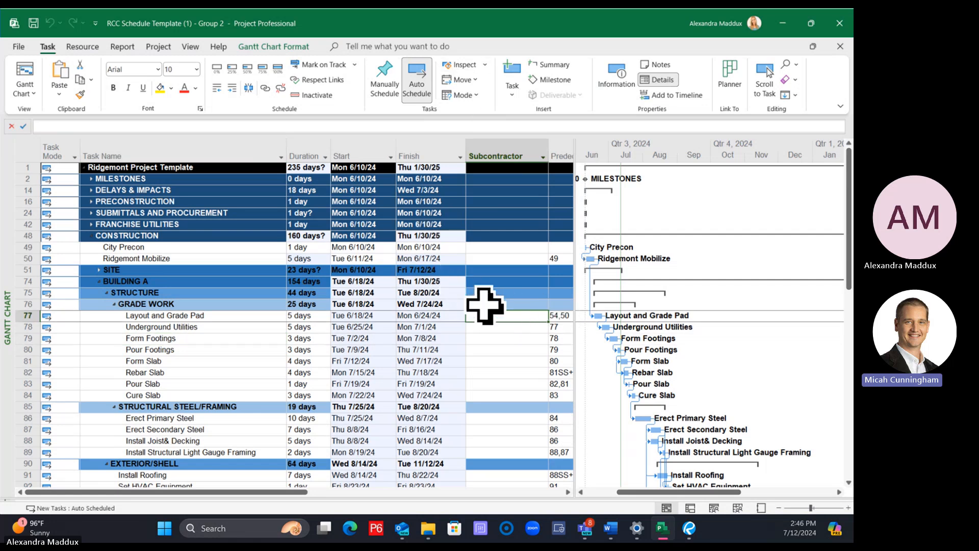
{"action": "scroll", "coordinate": [480, 303], "scroll_direction": "down", "scroll_amount": 1}
{"action": "left_click", "coordinate": [505, 294]}
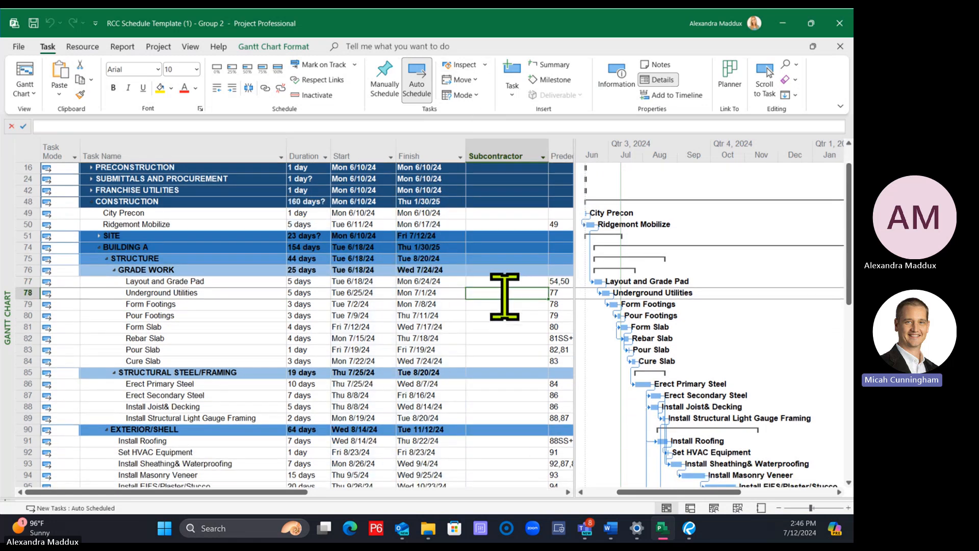
{"action": "left_click", "coordinate": [202, 304]}
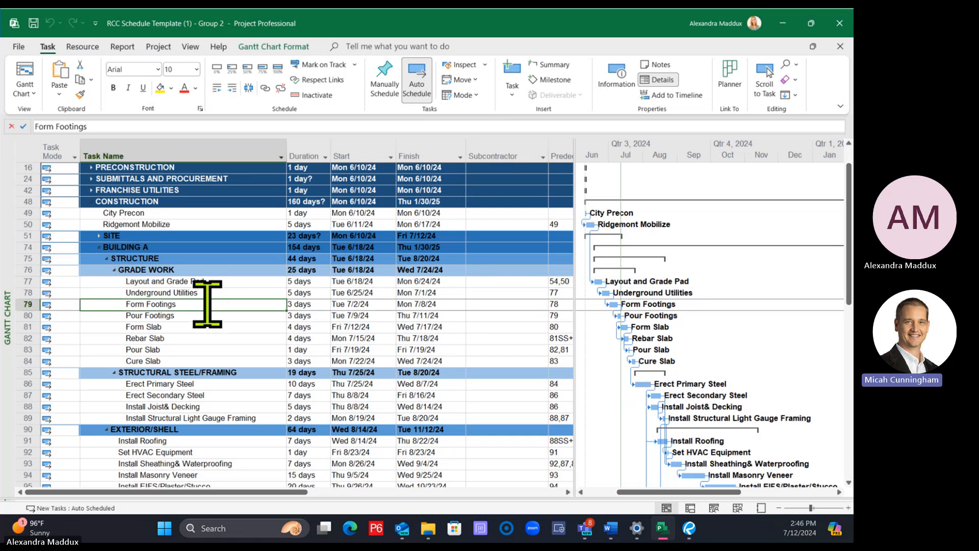
{"action": "left_click", "coordinate": [197, 292]}
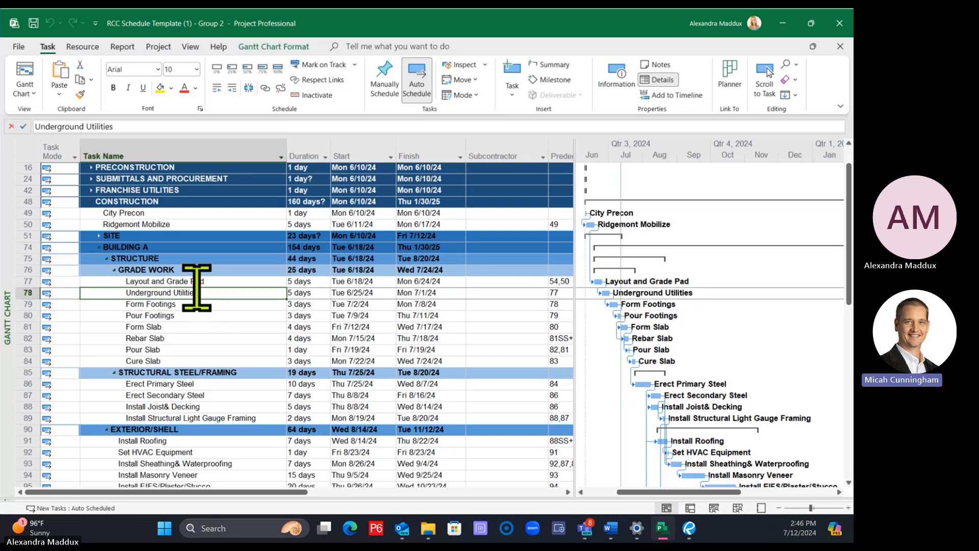
{"action": "left_click", "coordinate": [504, 294]}
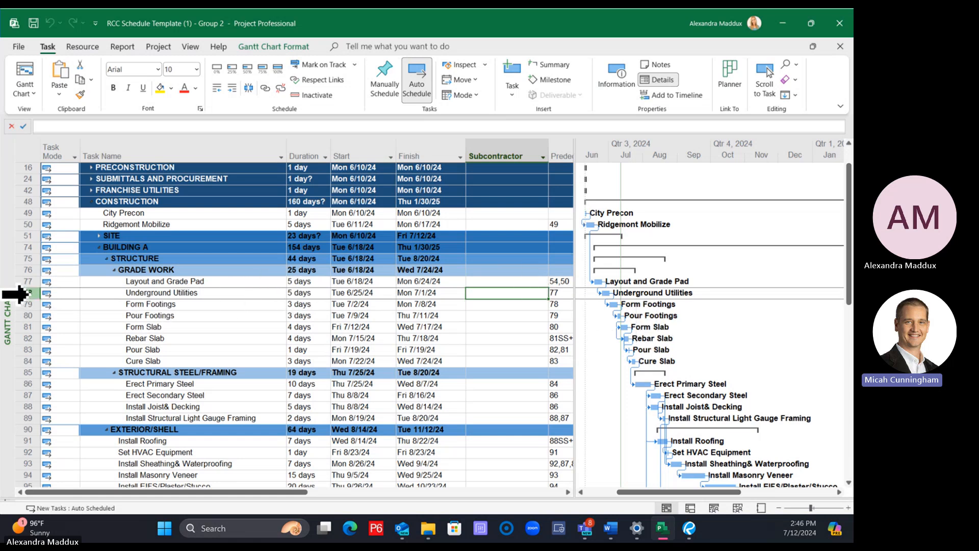
Copy the whole Underground Utilities task row
{"action": "right_click", "coordinate": [23, 293]}
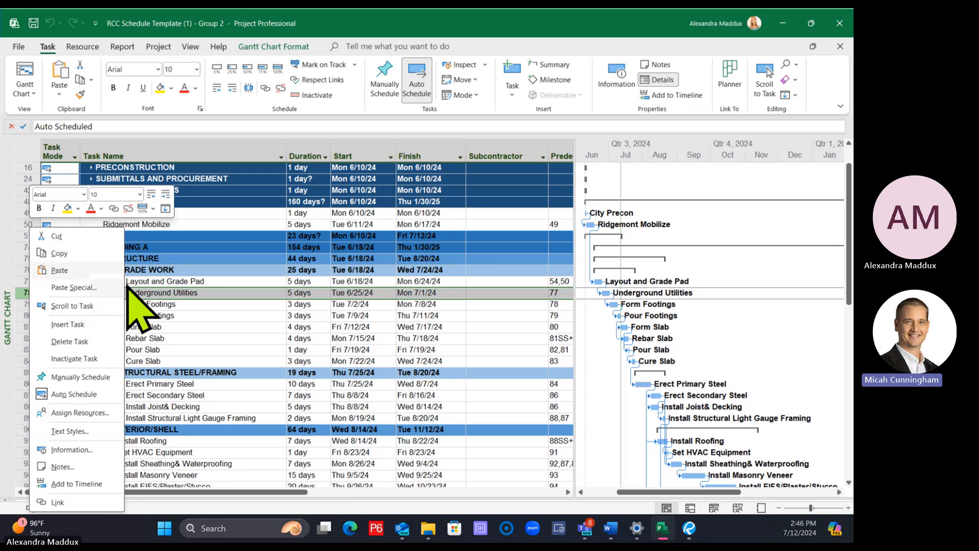
{"action": "left_click", "coordinate": [207, 305]}
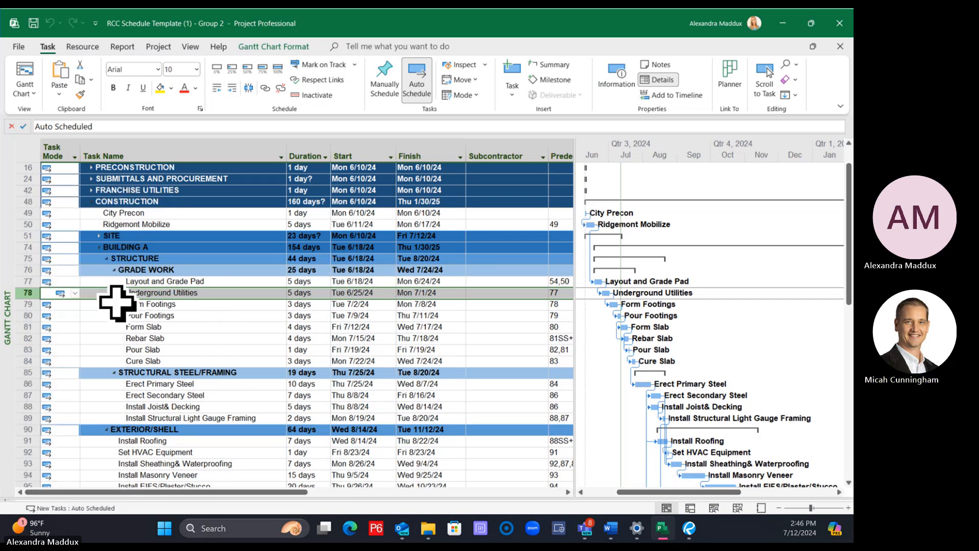
{"action": "right_click", "coordinate": [27, 293]}
{"action": "left_click", "coordinate": [73, 252]}
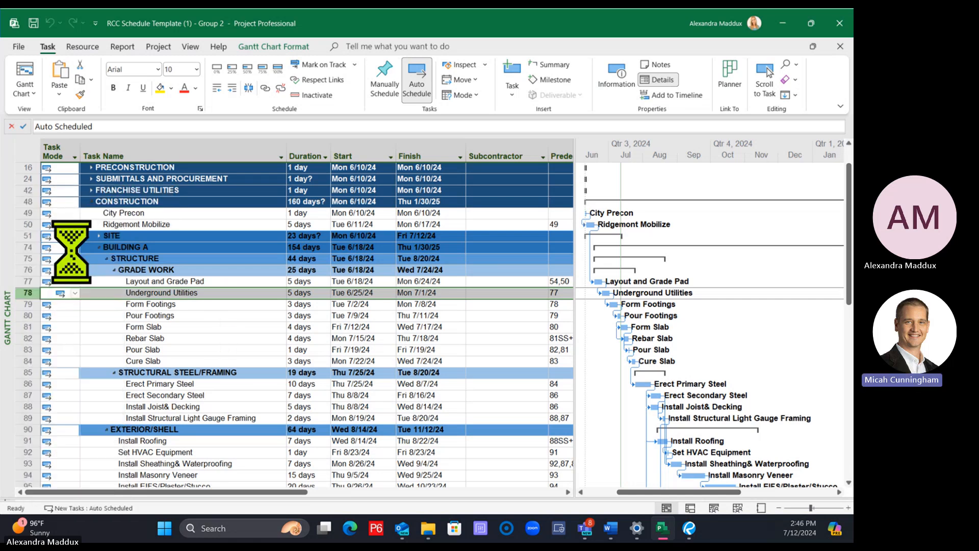
{"action": "left_click", "coordinate": [193, 325]}
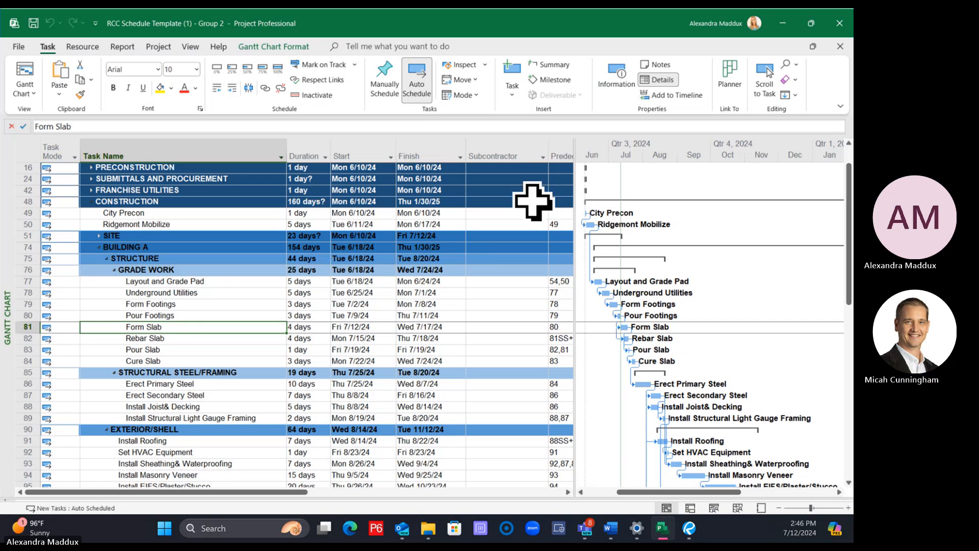
Insert a new column for the Text10 field directly before the Subcontractor column
{"action": "left_click", "coordinate": [492, 145]}
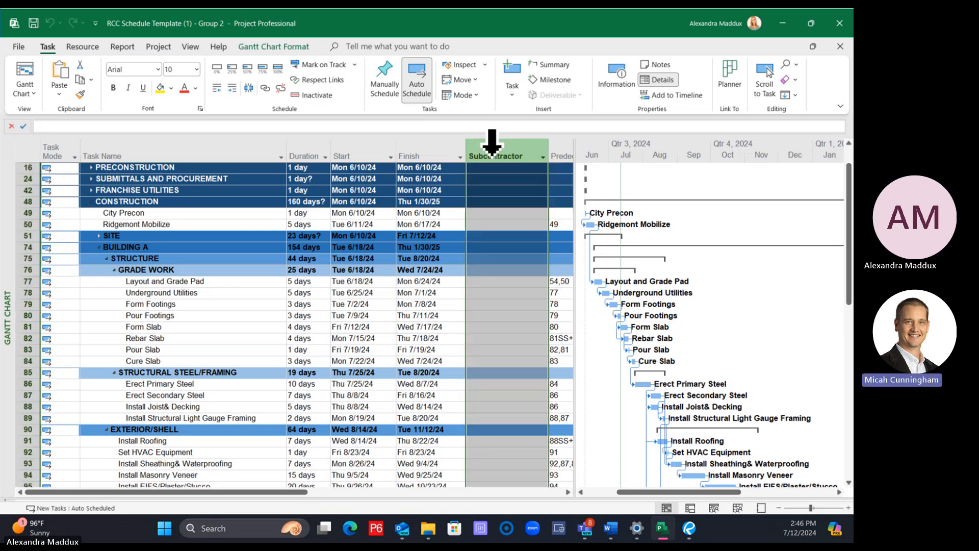
{"action": "right_click", "coordinate": [493, 147]}
{"action": "left_click", "coordinate": [519, 259]}
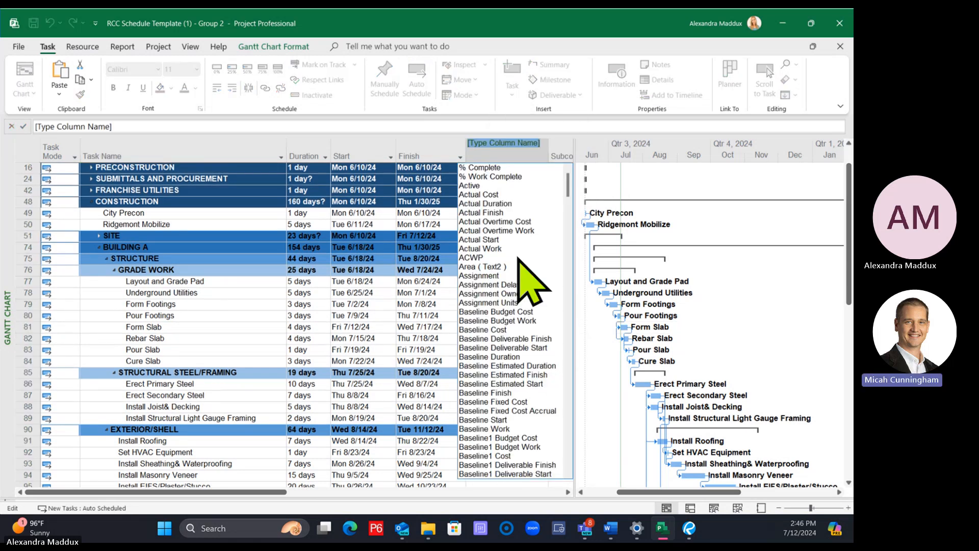
{"action": "type", "text": "sub"}
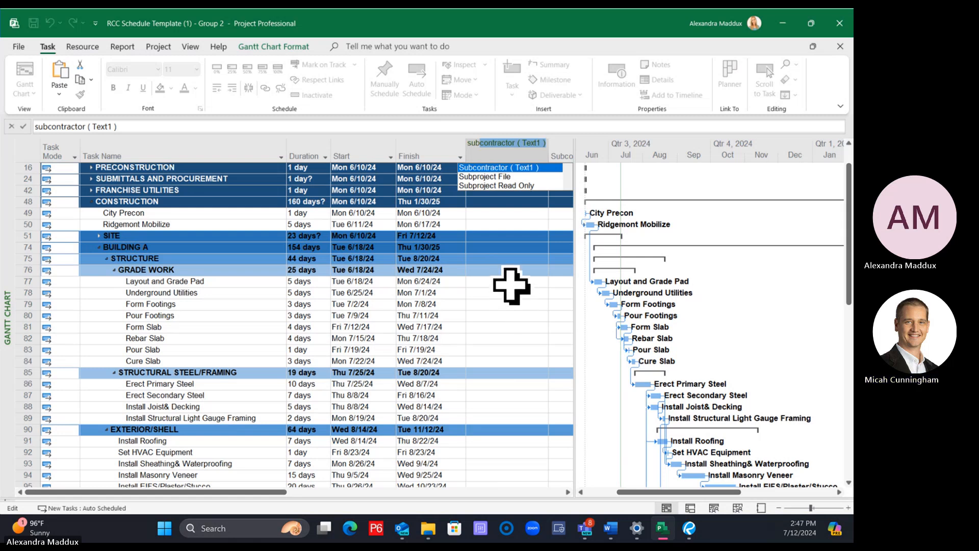
{"action": "key", "text": "BackSpace"}
{"action": "key", "text": "BackSpace"}
{"action": "key", "text": "BackSpace"}
{"action": "key", "text": "BackSpace"}
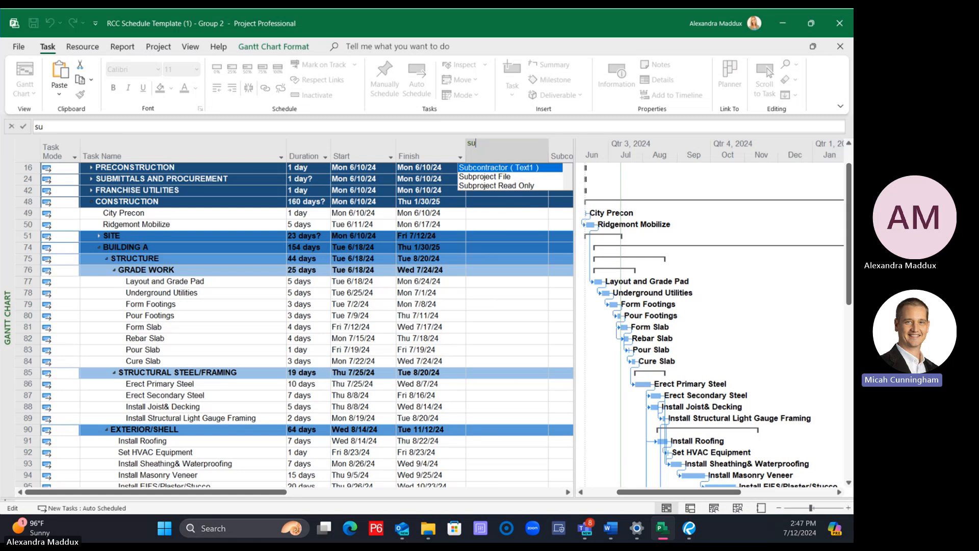
{"action": "type", "text": "text1 ( Subcontractor"}
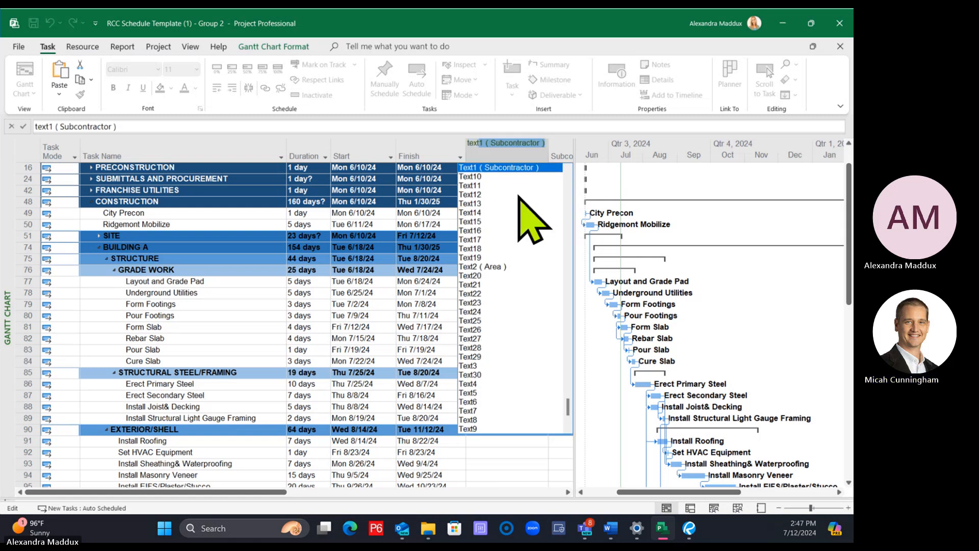
{"action": "left_click", "coordinate": [482, 176]}
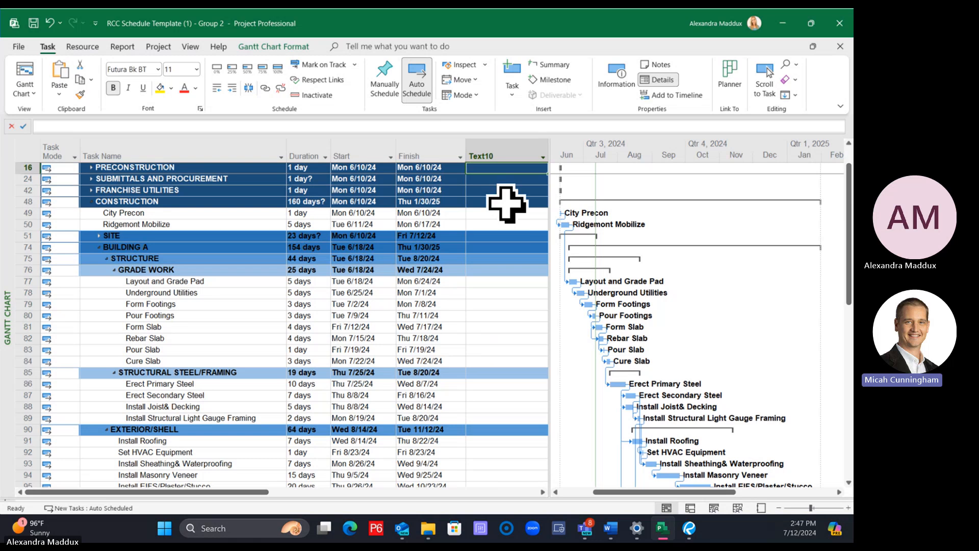
Rename the Text10 column header to Building and hide that column from the task table
{"action": "left_click", "coordinate": [501, 146]}
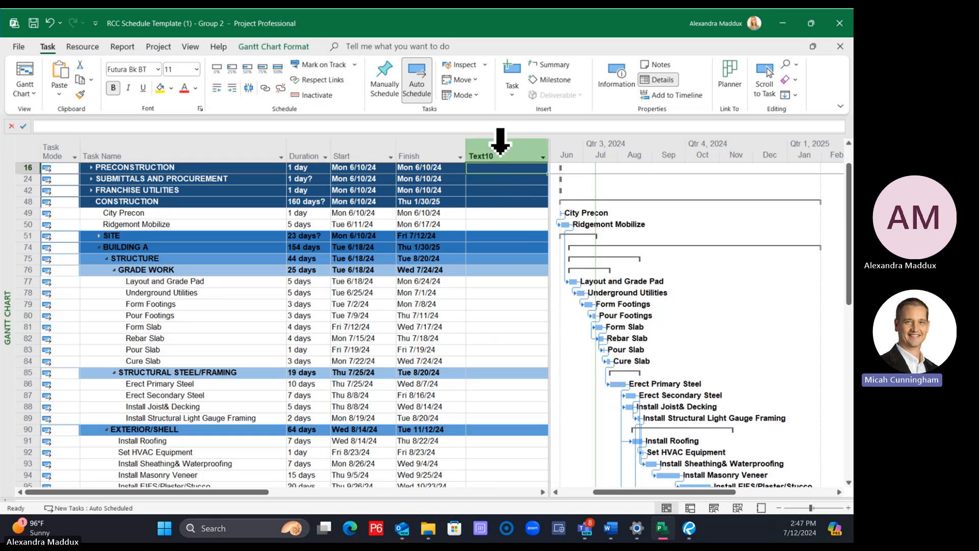
{"action": "left_click", "coordinate": [501, 146]}
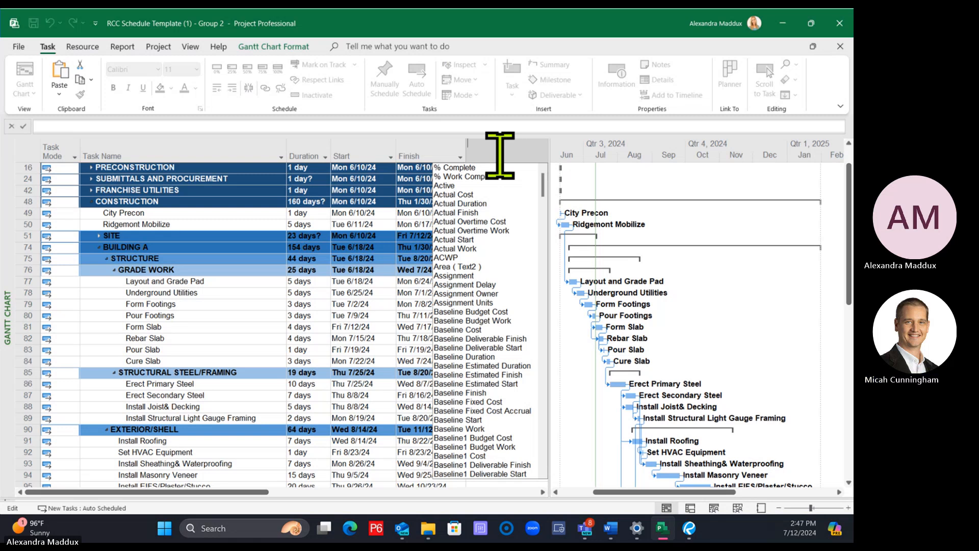
{"action": "type", "text": "Building"}
{"action": "key", "text": "Return"}
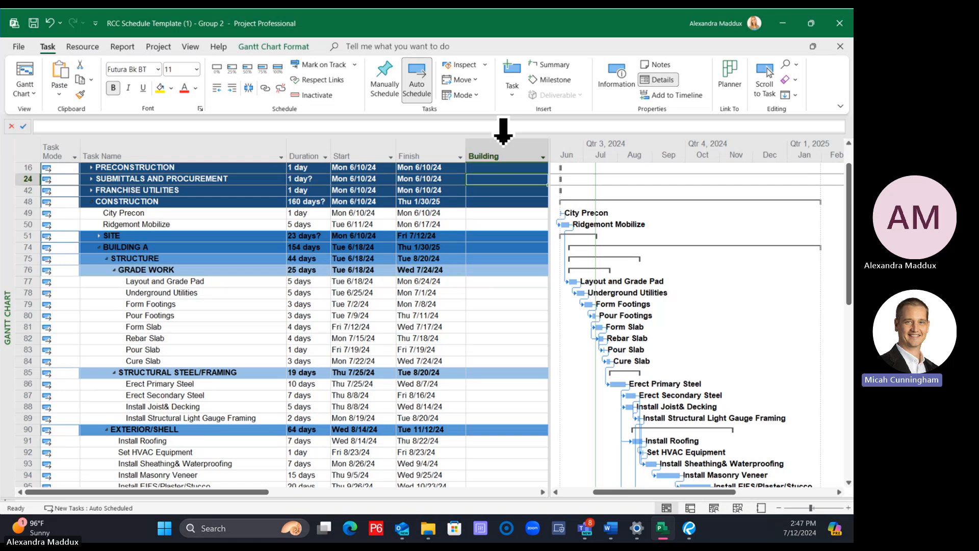
{"action": "right_click", "coordinate": [504, 146]}
{"action": "left_click", "coordinate": [531, 261]}
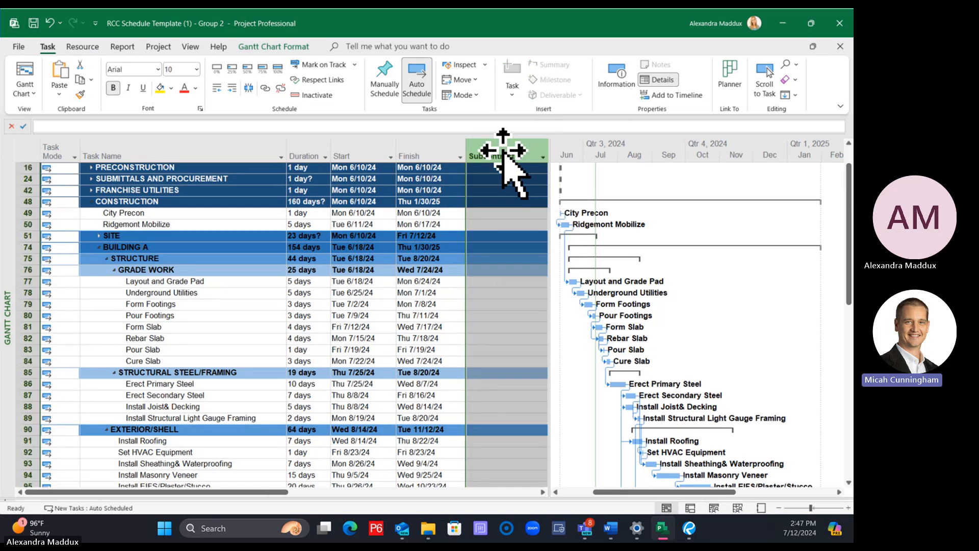
Enter Earthwork as the subcontractor for the Layout and Grade Pad task
{"action": "left_click", "coordinate": [493, 248]}
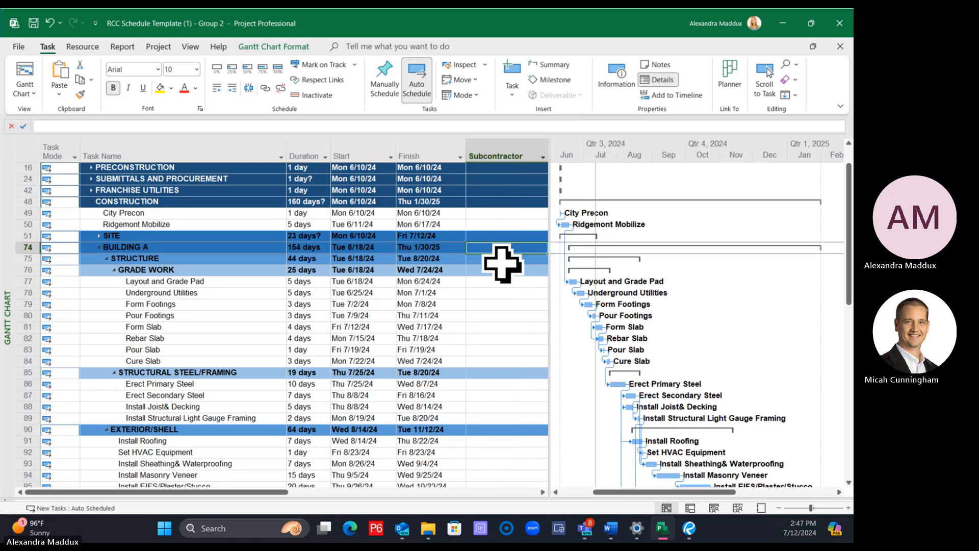
{"action": "left_click", "coordinate": [207, 283]}
{"action": "left_click", "coordinate": [498, 281]}
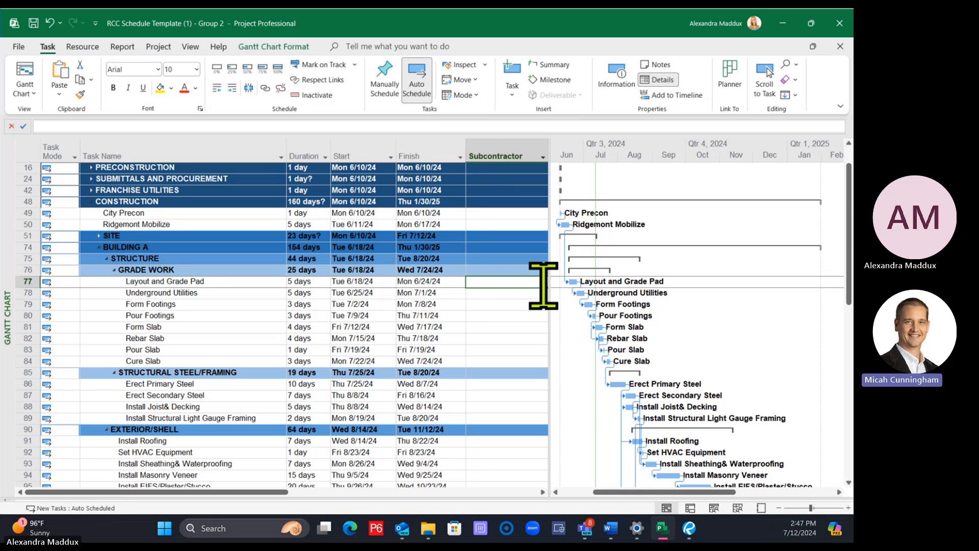
{"action": "type", "text": "AB"}
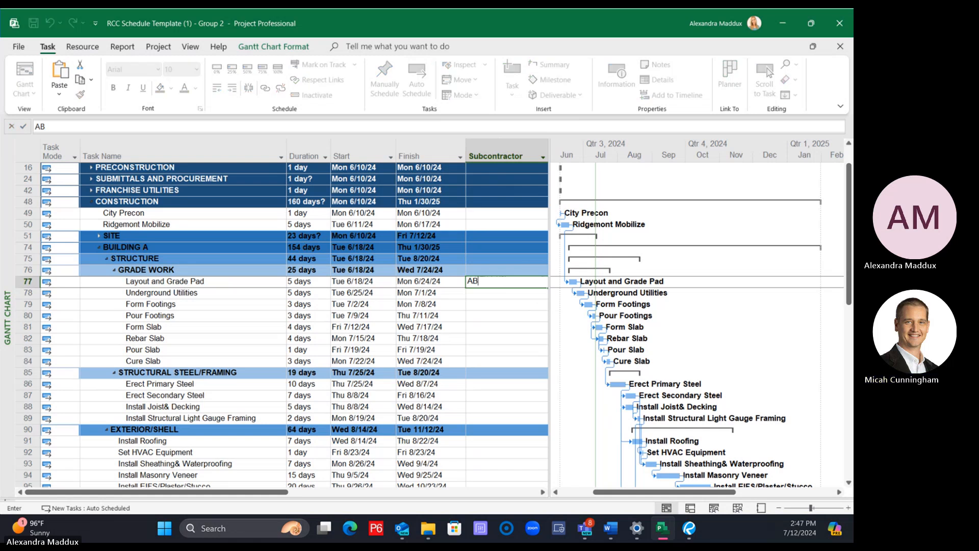
{"action": "key", "text": "BackSpace"}
{"action": "key", "text": "BackSpace"}
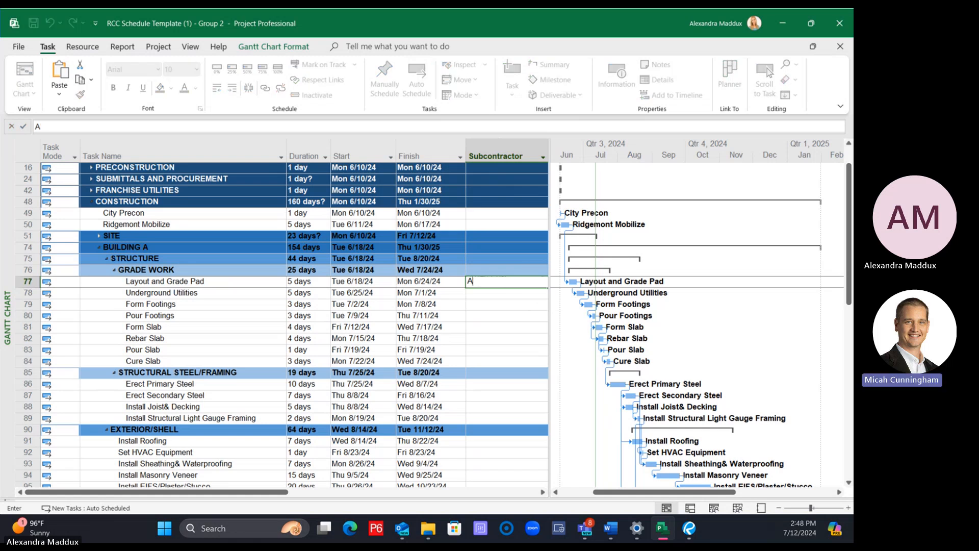
{"action": "type", "text": "Earthwork"}
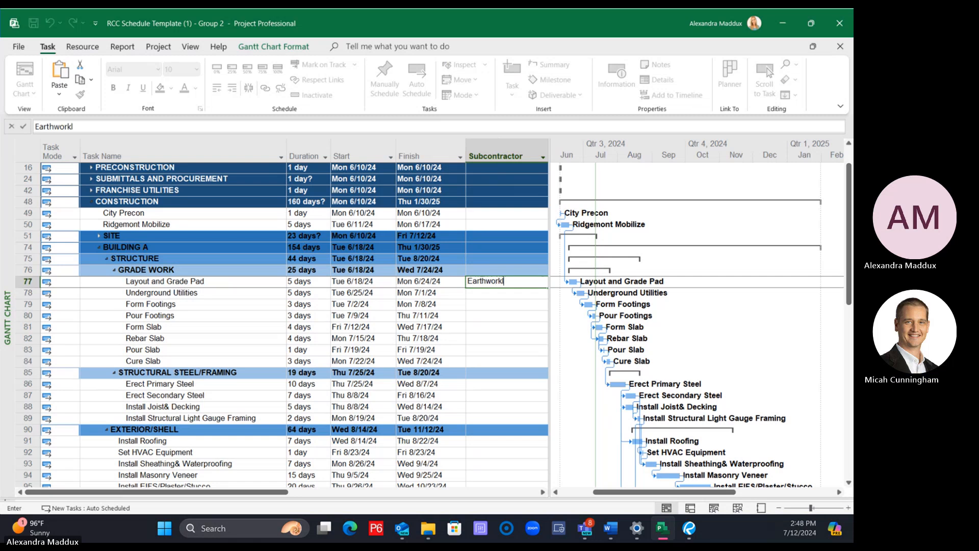
{"action": "key", "text": "Return"}
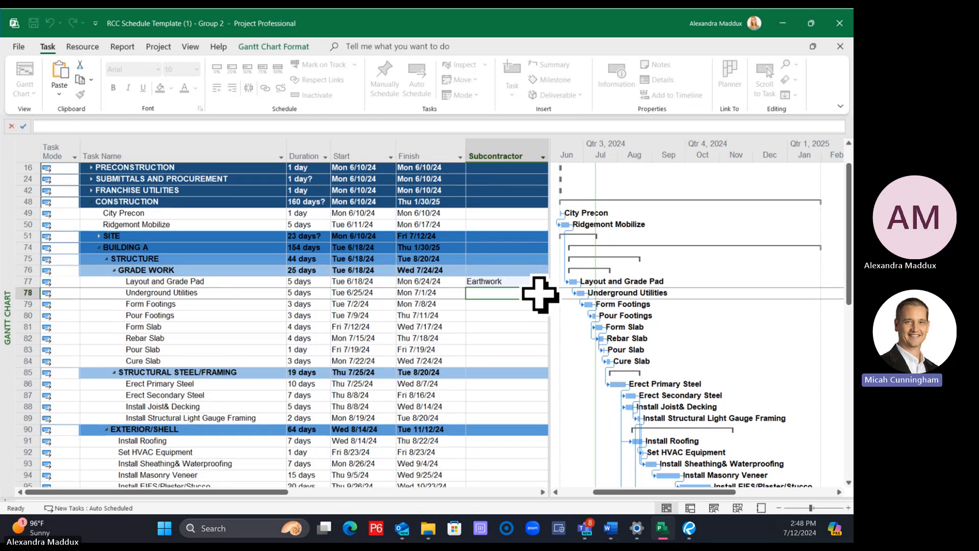
Duplicate the Underground Utilities task row under GRADE WORK by copying it and pasting it directly above the original
{"action": "left_click", "coordinate": [201, 293]}
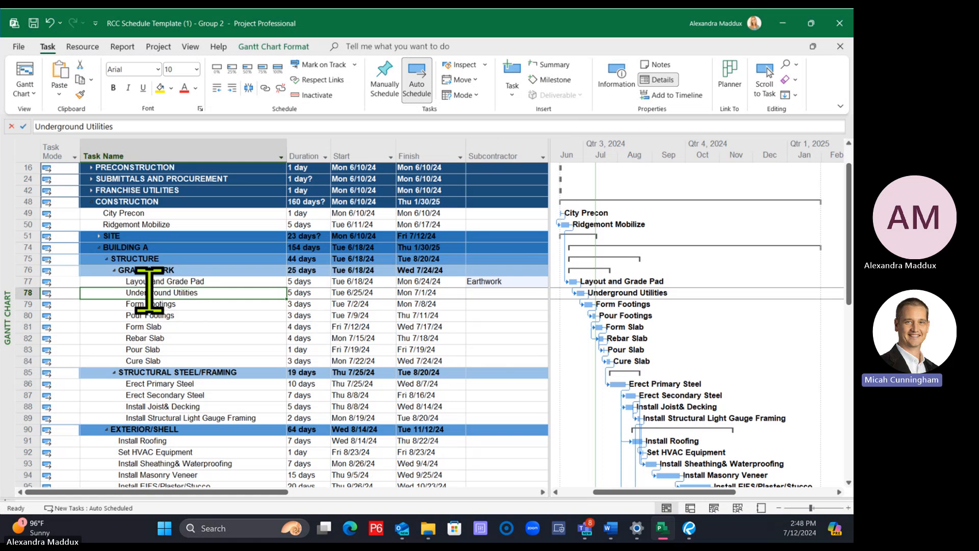
{"action": "right_click", "coordinate": [24, 295]}
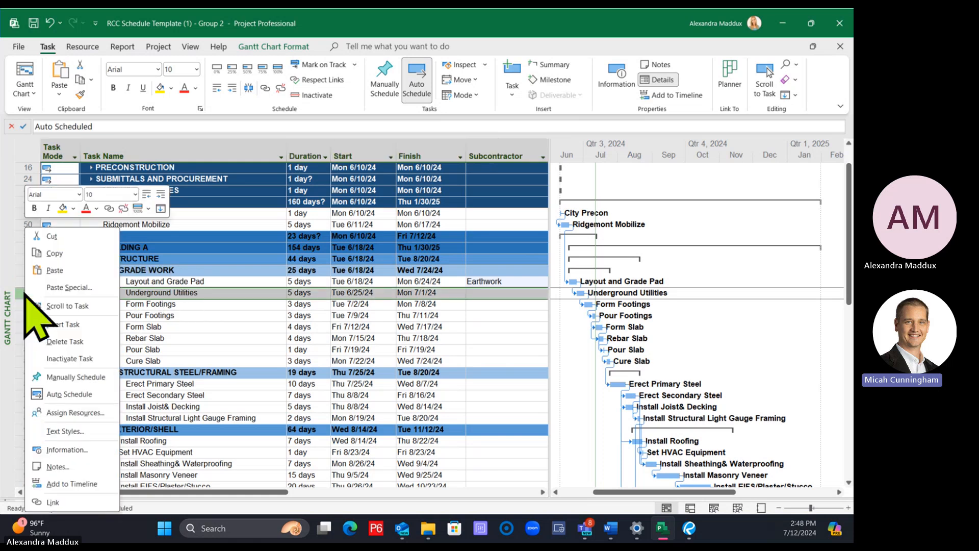
{"action": "left_click", "coordinate": [55, 252]}
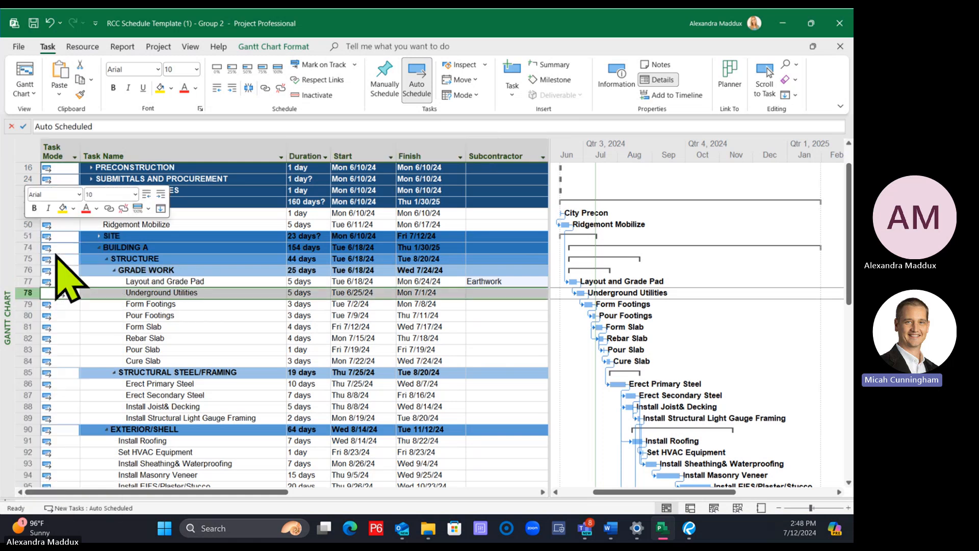
{"action": "right_click", "coordinate": [23, 294]}
{"action": "left_click", "coordinate": [54, 270]}
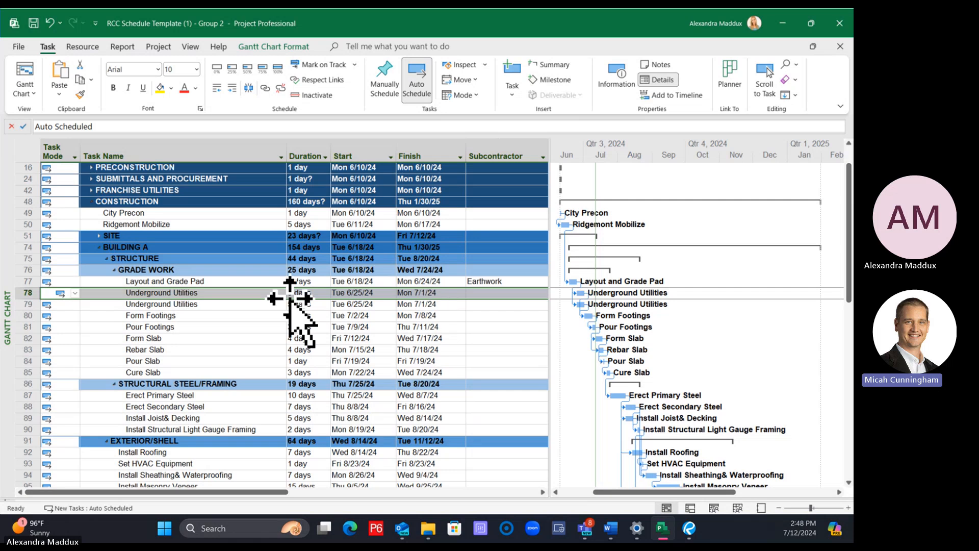
Rename the two Underground Utilities tasks as Underground Electrical Utilities and Underground Plumbing Utilities, in that order
{"action": "left_click", "coordinate": [227, 314]}
{"action": "left_click", "coordinate": [213, 293]}
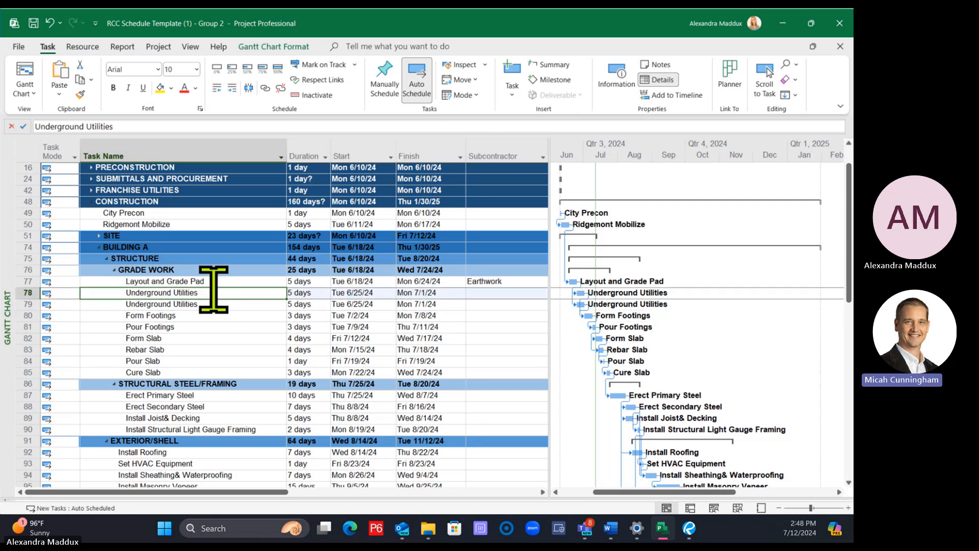
{"action": "left_click", "coordinate": [84, 127]}
{"action": "type", "text": "Electrical"}
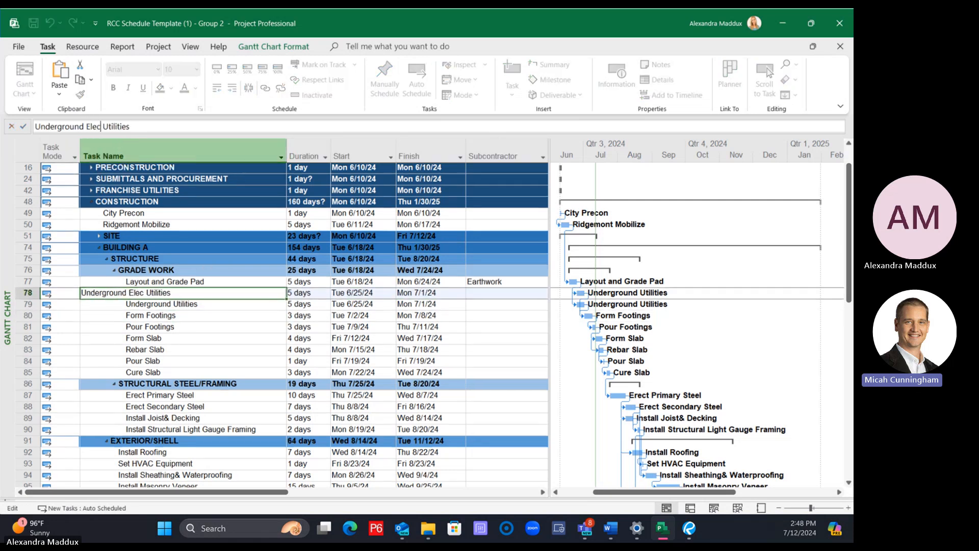
{"action": "key", "text": "Return"}
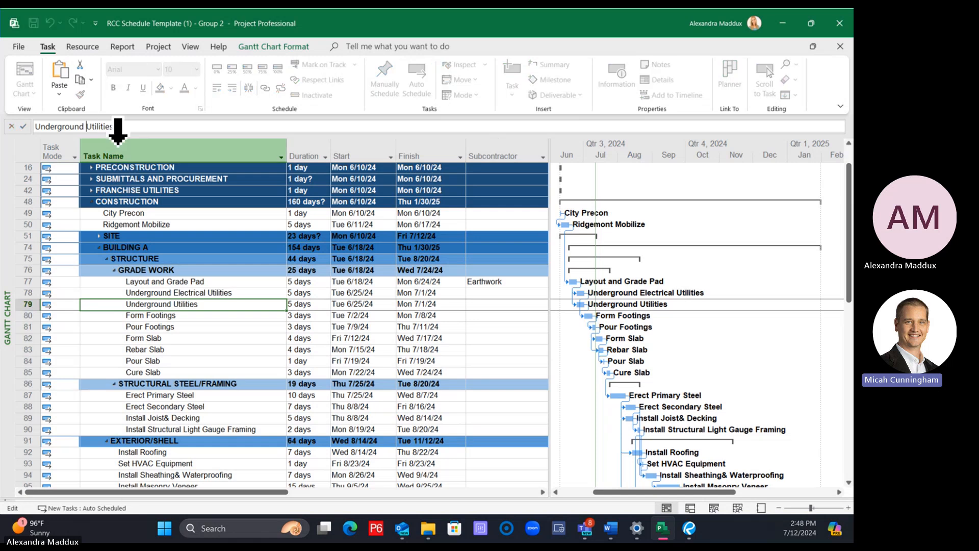
{"action": "left_click", "coordinate": [90, 127]}
{"action": "type", "text": "Plumbing"}
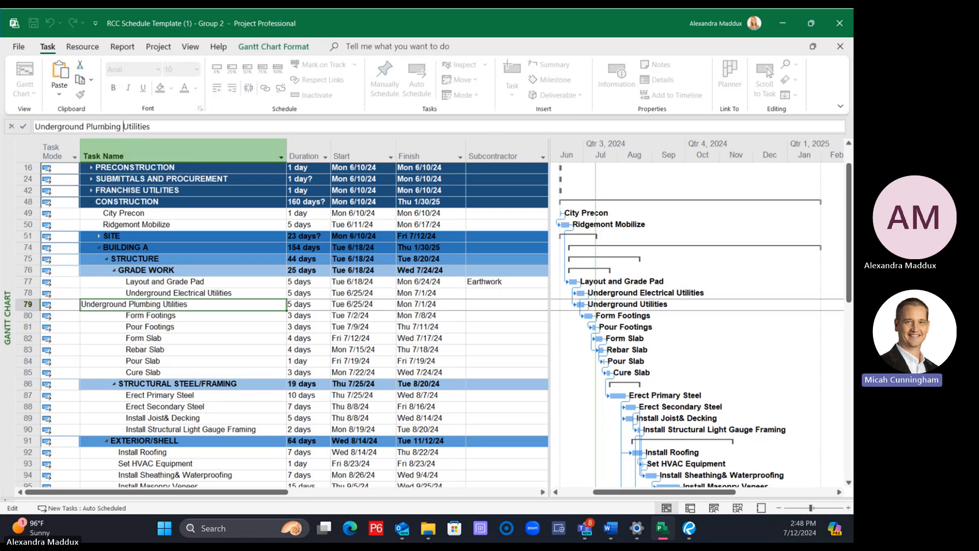
{"action": "key", "text": "Return"}
Enter Electrical as the subcontractor for Underground Electrical Utilities and Plumbing for Underground Plumbing Utilities
{"action": "left_click", "coordinate": [535, 296]}
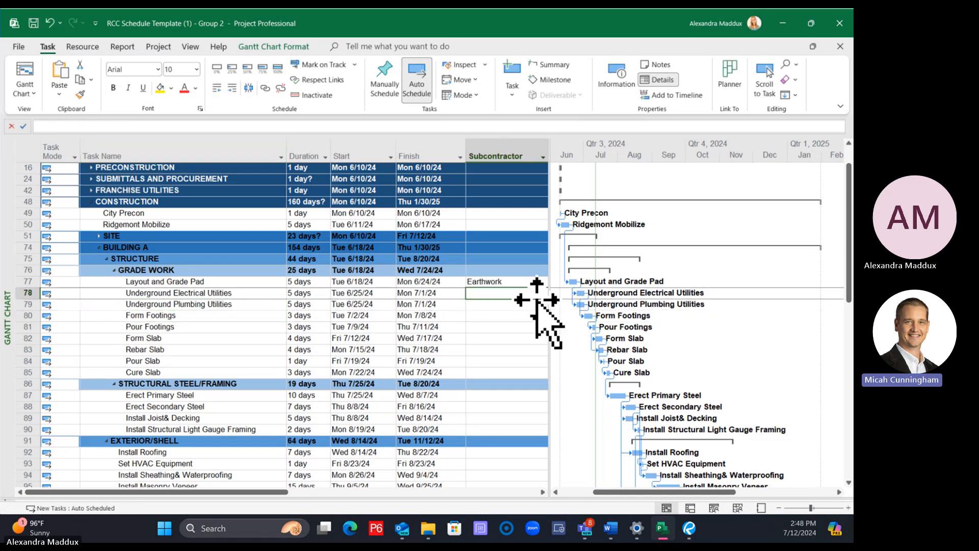
{"action": "type", "text": "Electrical"}
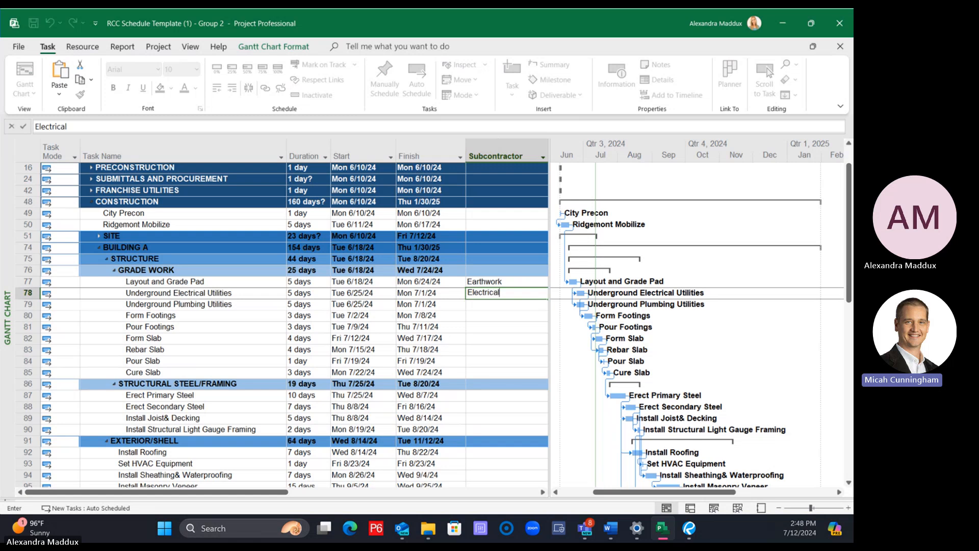
{"action": "key", "text": "Return"}
{"action": "type", "text": "Plumbing"}
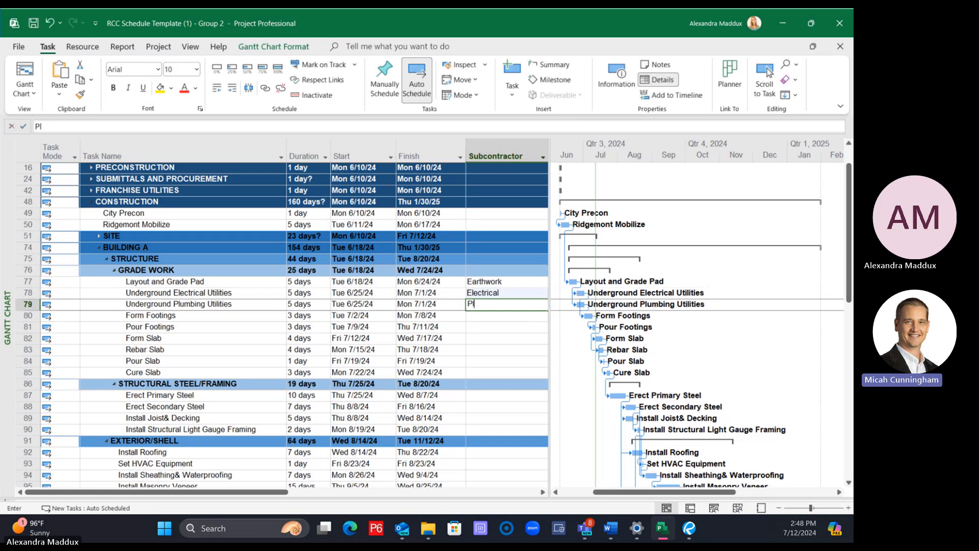
{"action": "key", "text": "Return"}
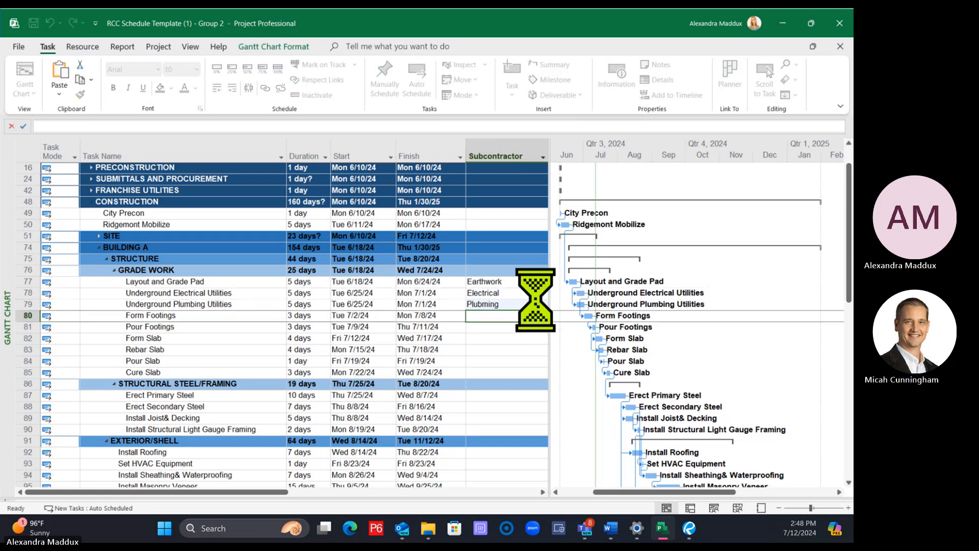
{"action": "key", "text": "Up"}
{"action": "key", "text": "BackSpace"}
{"action": "type", "text": "Plum"}
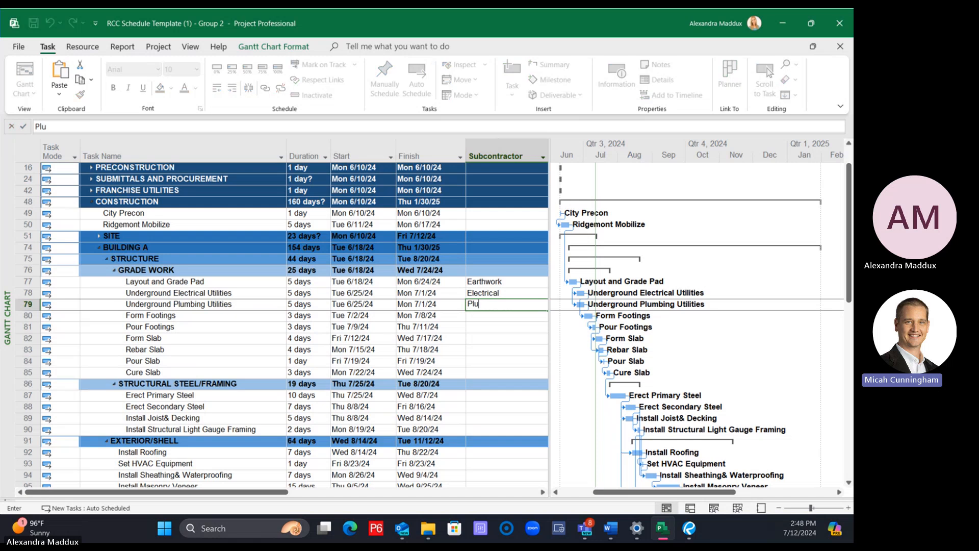
{"action": "key", "text": "Return"}
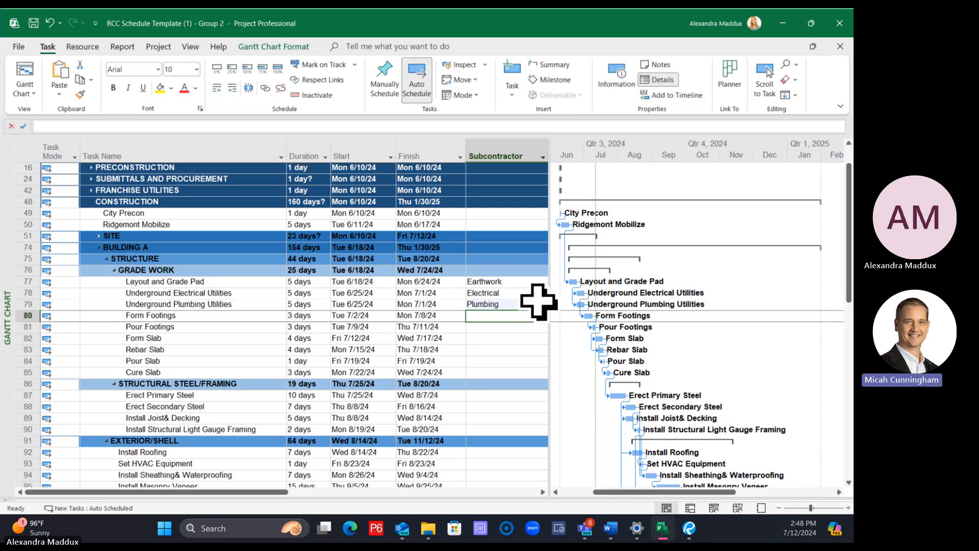
Enter Concrete as the subcontractor for the Form Footings, Pour Footings and Form Slab tasks
{"action": "type", "text": "Concrete"}
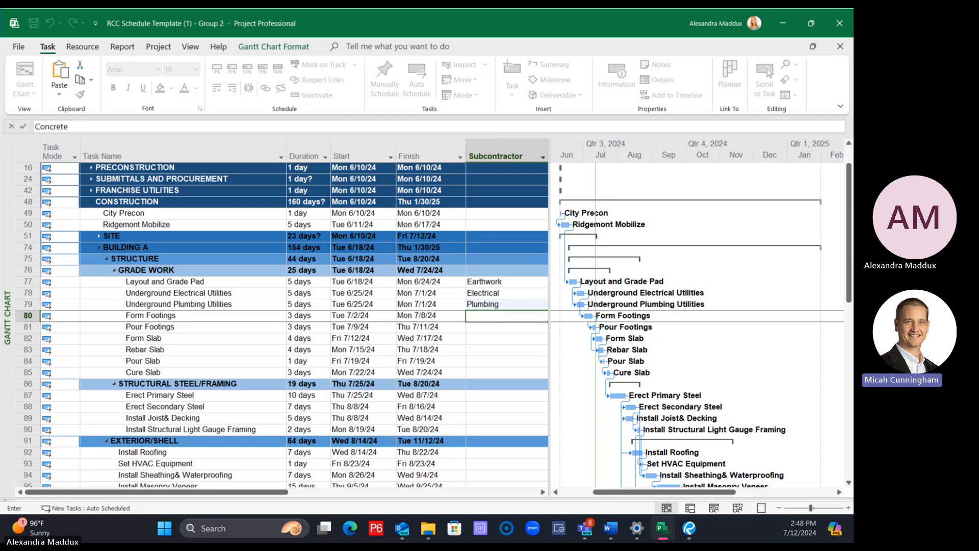
{"action": "key", "text": "Return"}
{"action": "type", "text": "Concrete"}
{"action": "key", "text": "Return"}
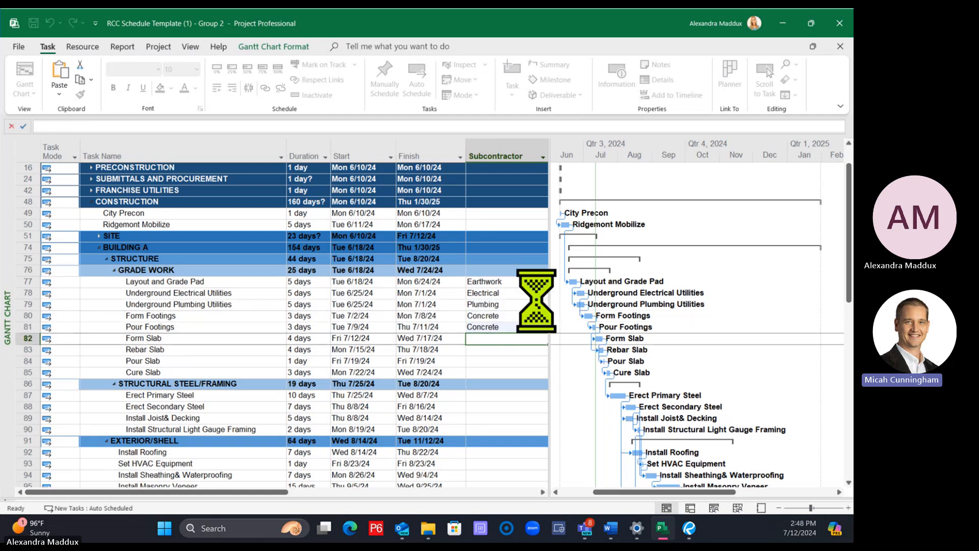
{"action": "type", "text": "Conc"}
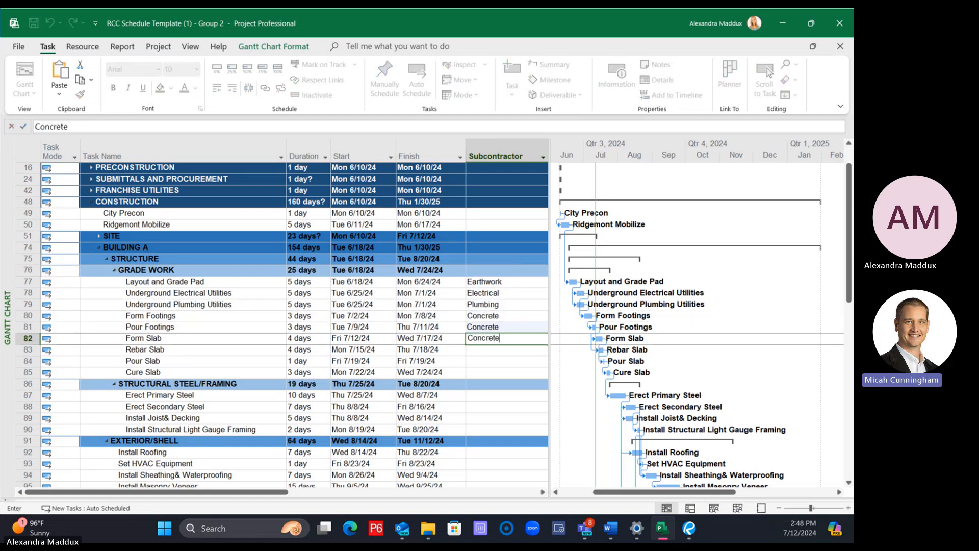
{"action": "type", "text": "rete"}
{"action": "key", "text": "Return"}
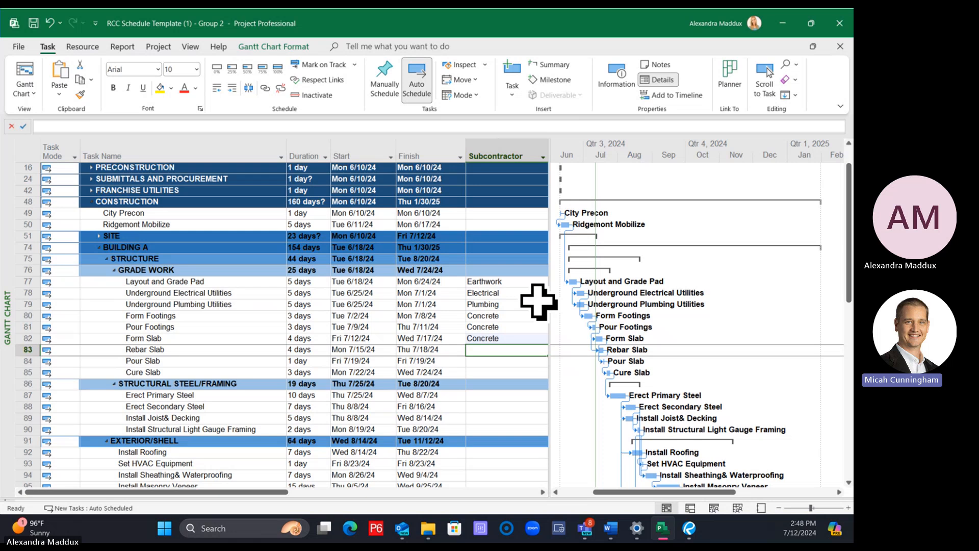
Try filling Concrete down the Subcontractor column from Form Footings to Cure Slab, and undo the fill
{"action": "scroll", "coordinate": [539, 301], "scroll_direction": "down", "scroll_amount": 1}
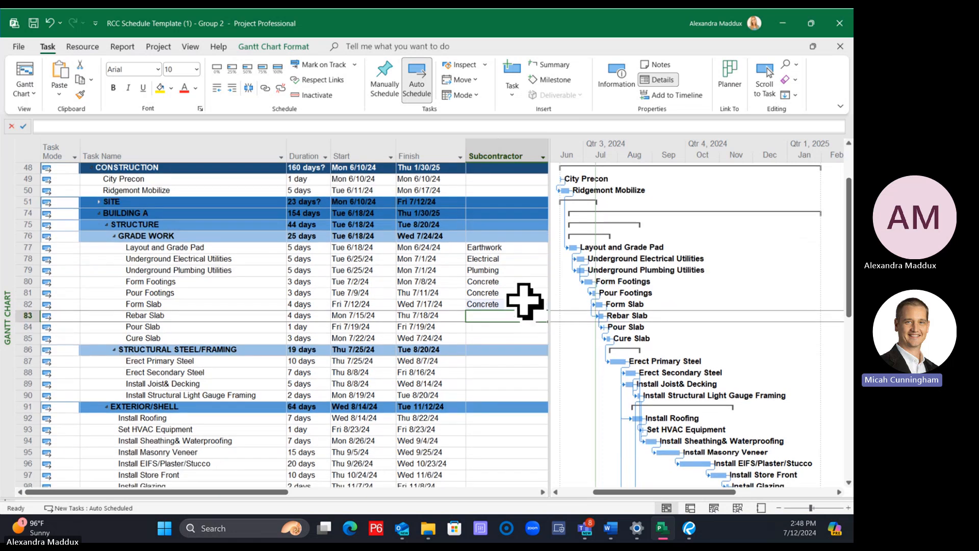
{"action": "left_click_drag", "start_coordinate": [550, 296], "coordinate": [570, 292]}
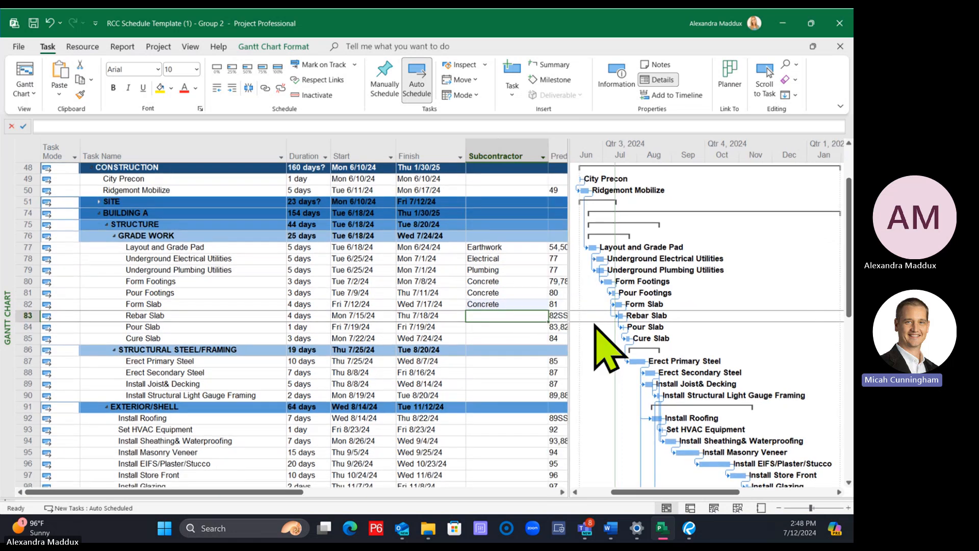
{"action": "left_click", "coordinate": [523, 282]}
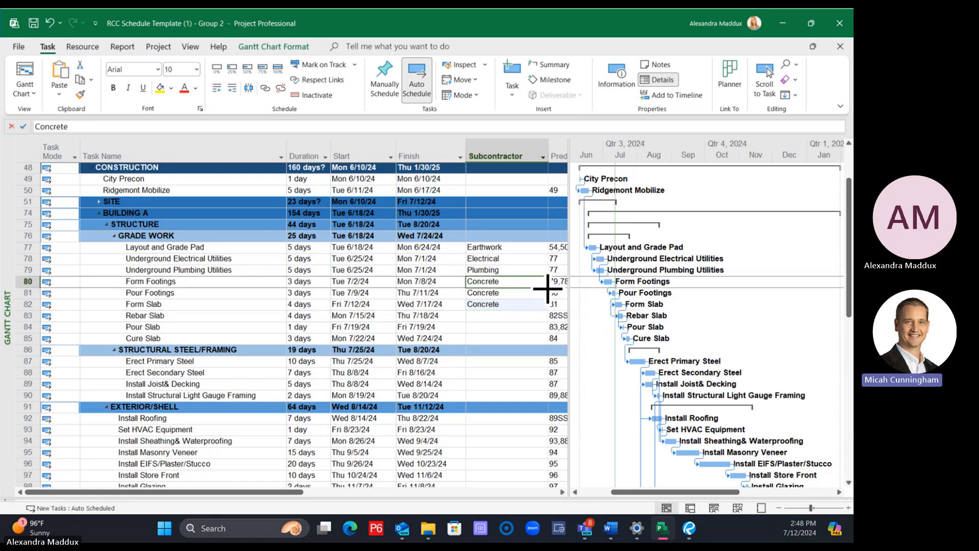
{"action": "left_click_drag", "start_coordinate": [548, 288], "coordinate": [541, 346]}
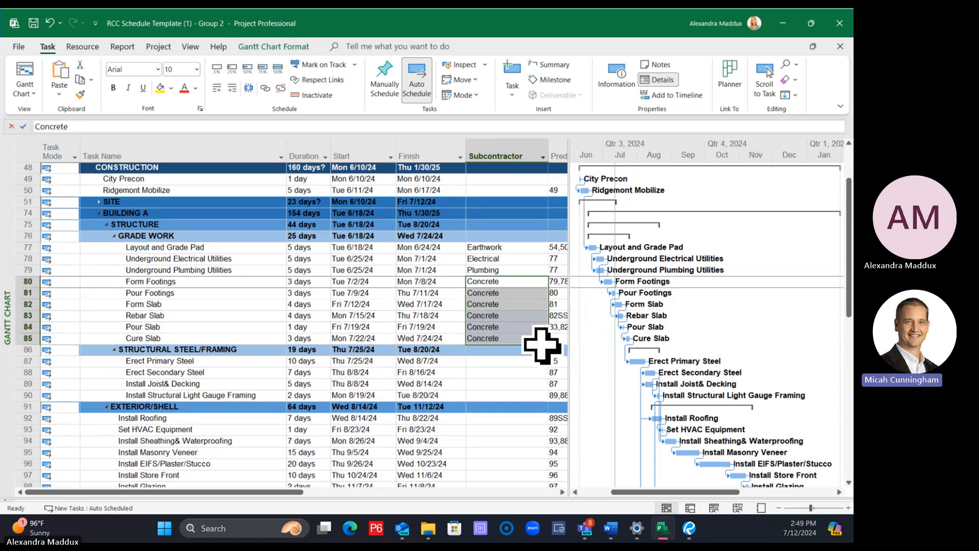
{"action": "left_click", "coordinate": [531, 372]}
{"action": "key", "text": "ctrl+z"}
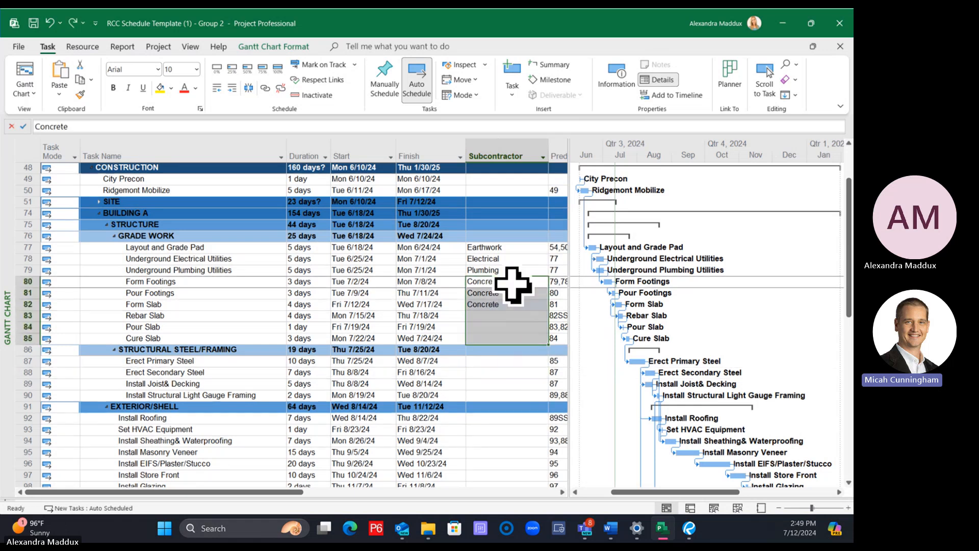
Paste the Concrete subcontractor entry into the Rebar Slab, Pour Slab and Cure Slab tasks
{"action": "left_click", "coordinate": [510, 316]}
{"action": "type", "text": "Concrete"}
{"action": "left_click", "coordinate": [509, 329]}
{"action": "type", "text": "Concrete"}
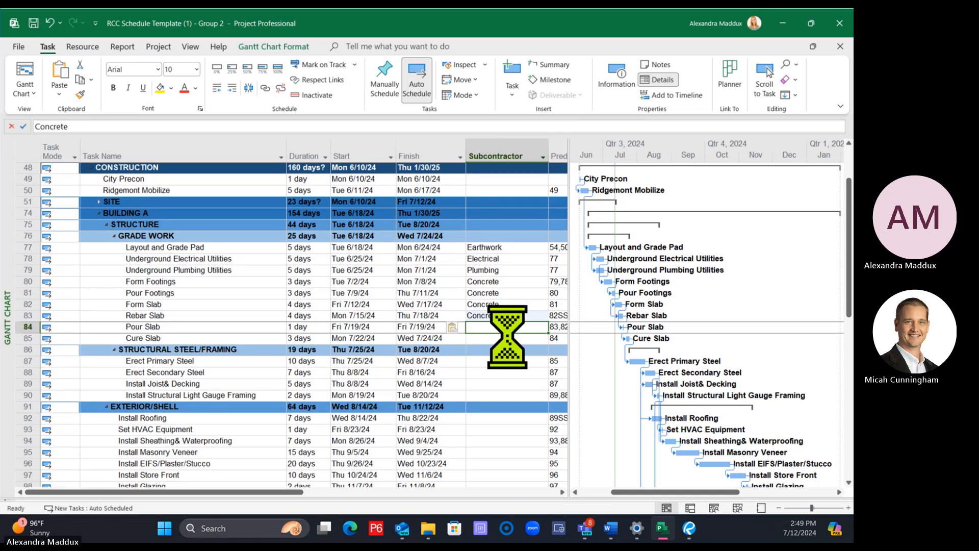
{"action": "left_click", "coordinate": [506, 340]}
{"action": "type", "text": "Concrete"}
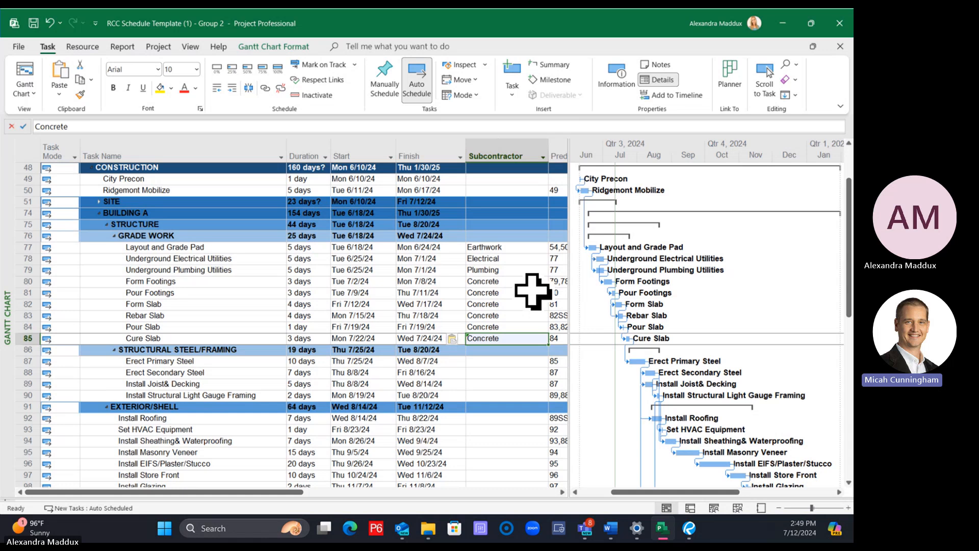
Copy the Electrical subcontractor entry from Underground Electrical Utilities to the Electrical Rough OH task
{"action": "left_click", "coordinate": [525, 269]}
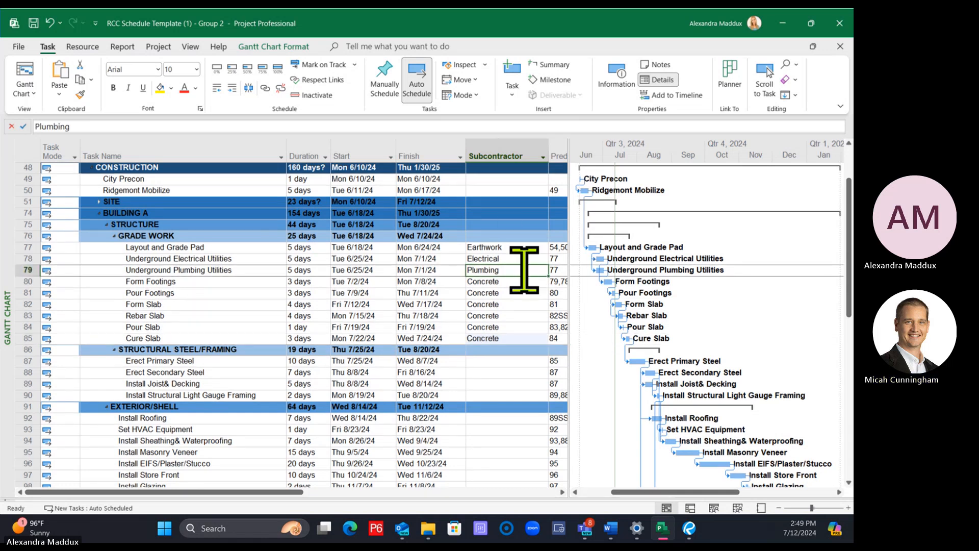
{"action": "left_click", "coordinate": [519, 248]}
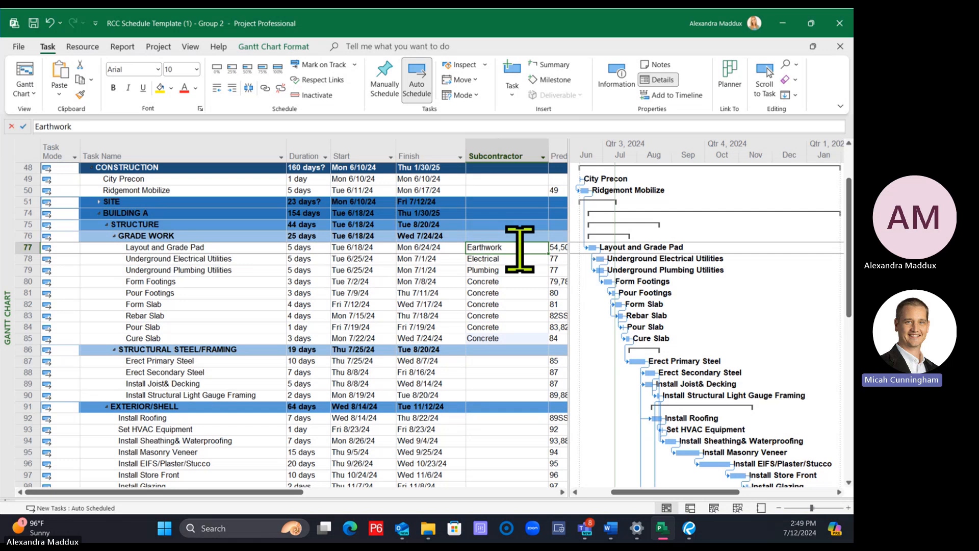
{"action": "left_click", "coordinate": [514, 260]}
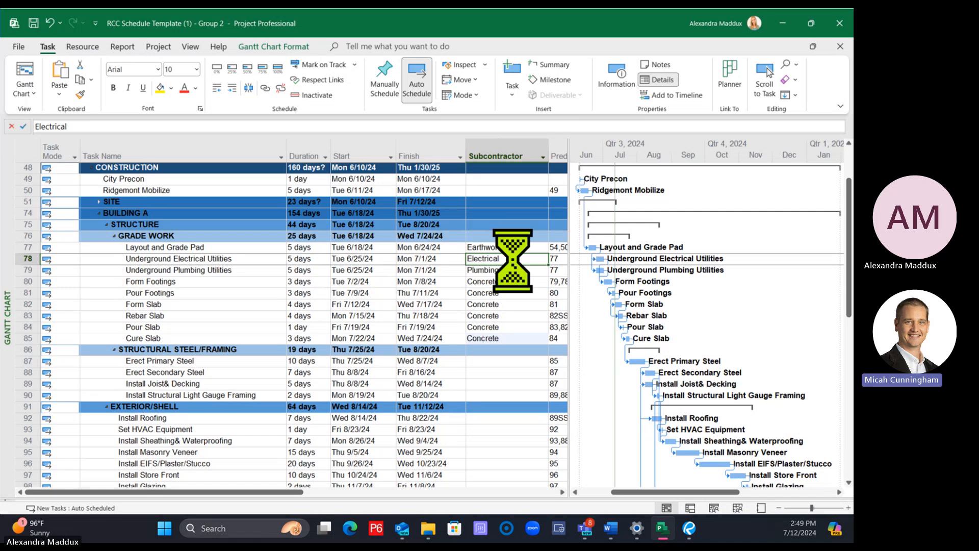
{"action": "scroll", "coordinate": [515, 285], "scroll_direction": "down", "scroll_amount": 13}
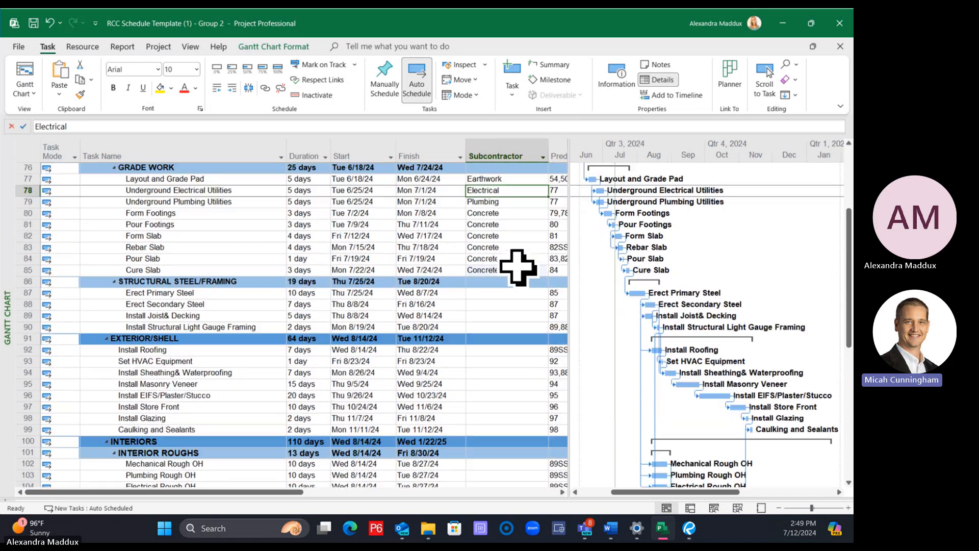
{"action": "left_click", "coordinate": [507, 350]}
{"action": "type", "text": "Electrical"}
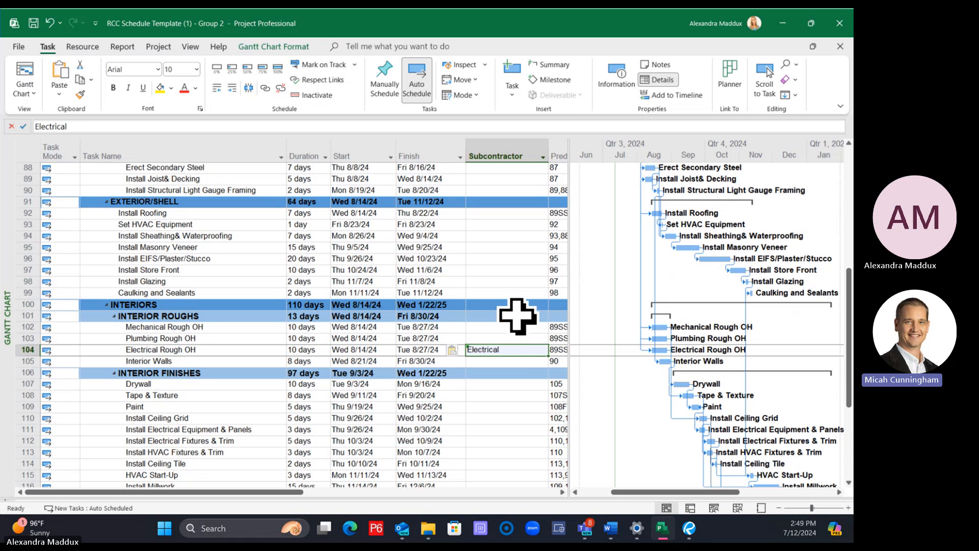
Copy the Plumbing subcontractor entry from Underground Plumbing Utilities to the Plumbing Rough OH task
{"action": "scroll", "coordinate": [515, 316], "scroll_direction": "up", "scroll_amount": 4}
{"action": "left_click", "coordinate": [510, 200]}
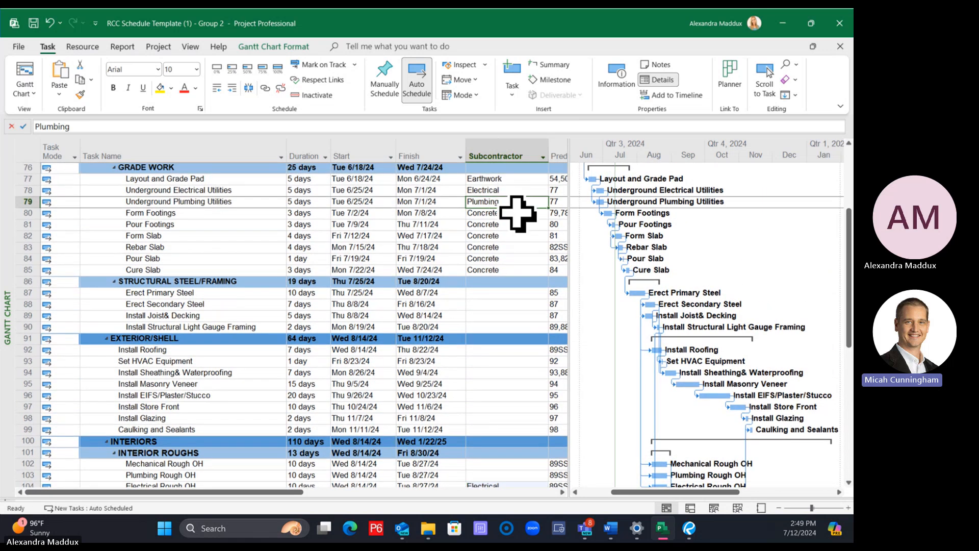
{"action": "scroll", "coordinate": [517, 260], "scroll_direction": "down", "scroll_amount": 1}
{"action": "left_click", "coordinate": [497, 440]}
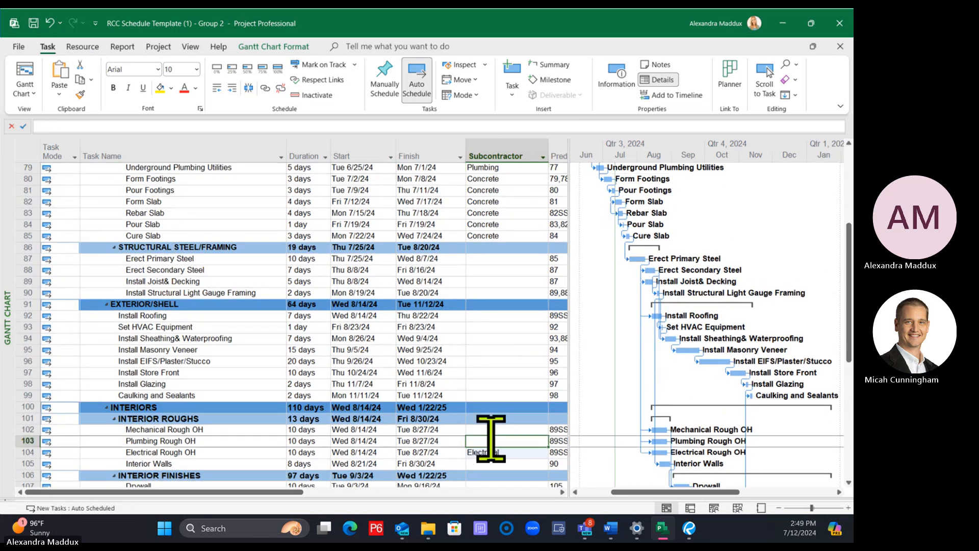
{"action": "type", "text": "Plumbing"}
Enter Steel as the subcontractor for Erect Primary Steel and fill it down through Install Structural Light Gauge Framing
{"action": "scroll", "coordinate": [514, 327], "scroll_direction": "up", "scroll_amount": 2}
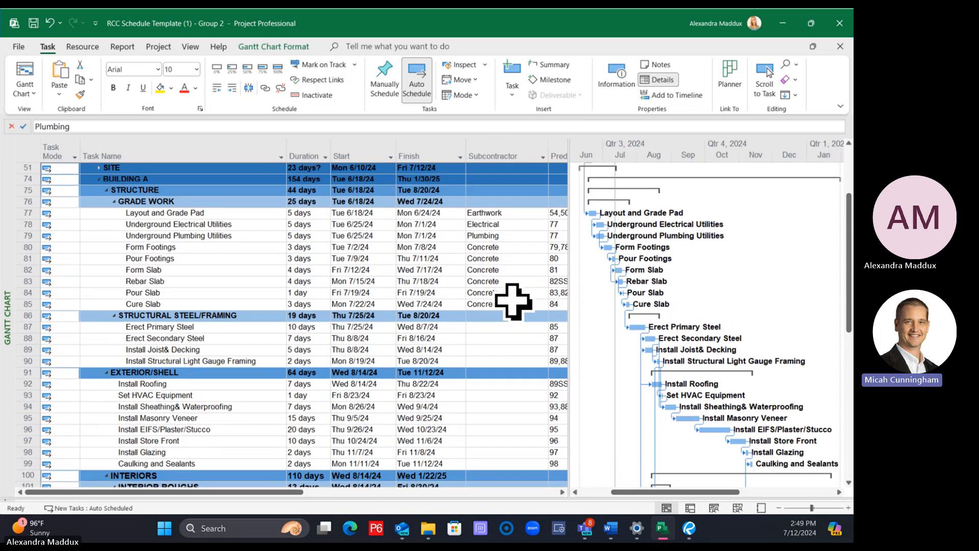
{"action": "left_click", "coordinate": [514, 330]}
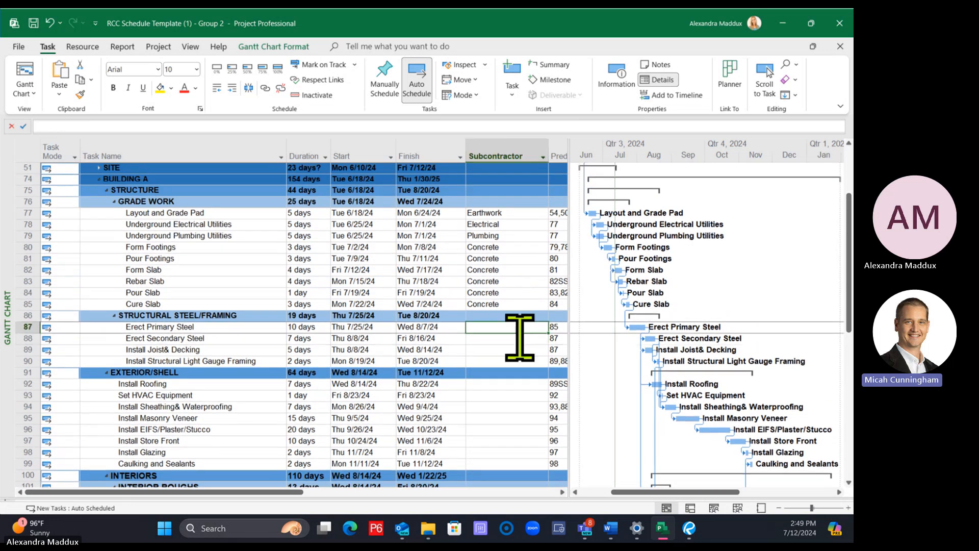
{"action": "type", "text": "Steel"}
{"action": "key", "text": "Return"}
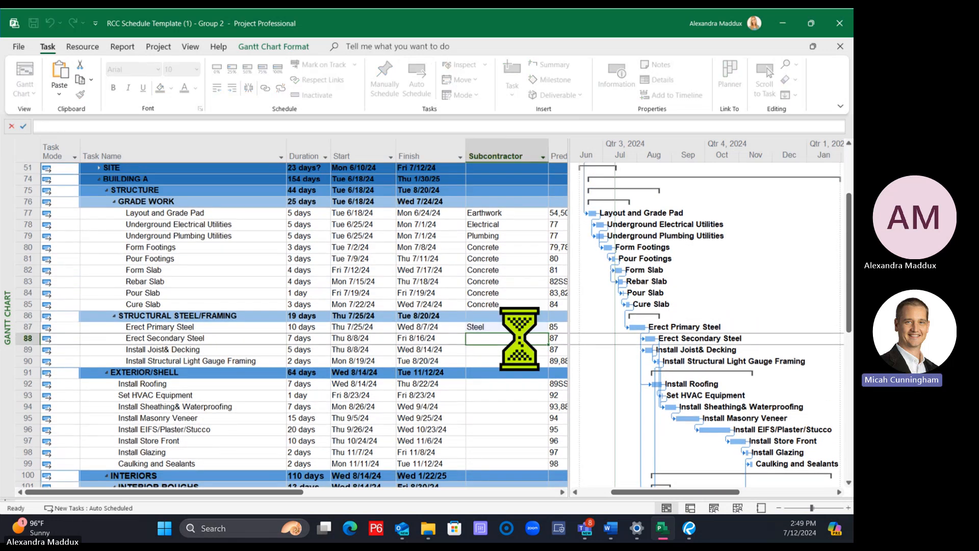
{"action": "left_click", "coordinate": [503, 330]}
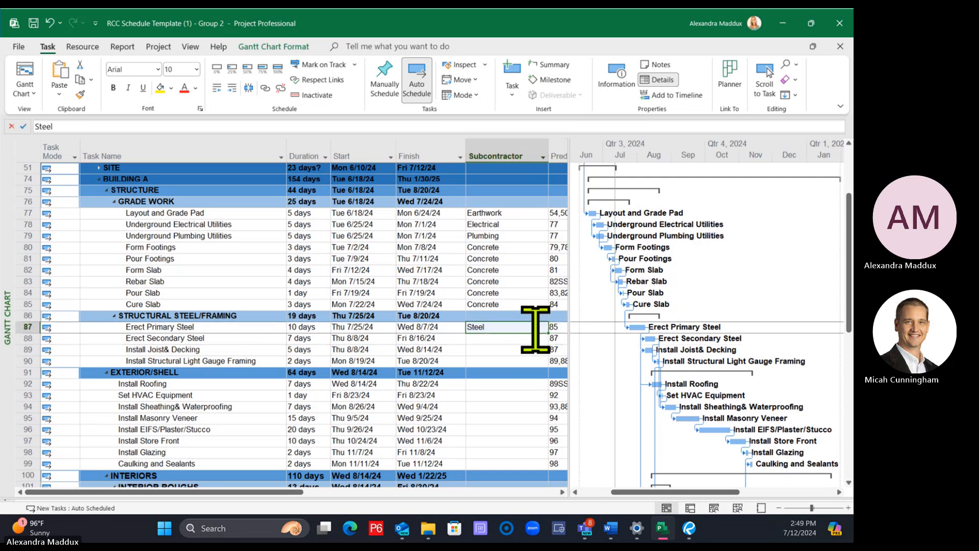
{"action": "left_click_drag", "start_coordinate": [547, 332], "coordinate": [546, 371]}
Enter the subcontractors Roof for Install Roofing, Waterproof for Install Sheathing & Waterproofing and CMU for Install Masonry Veneer
{"action": "left_click", "coordinate": [520, 385]}
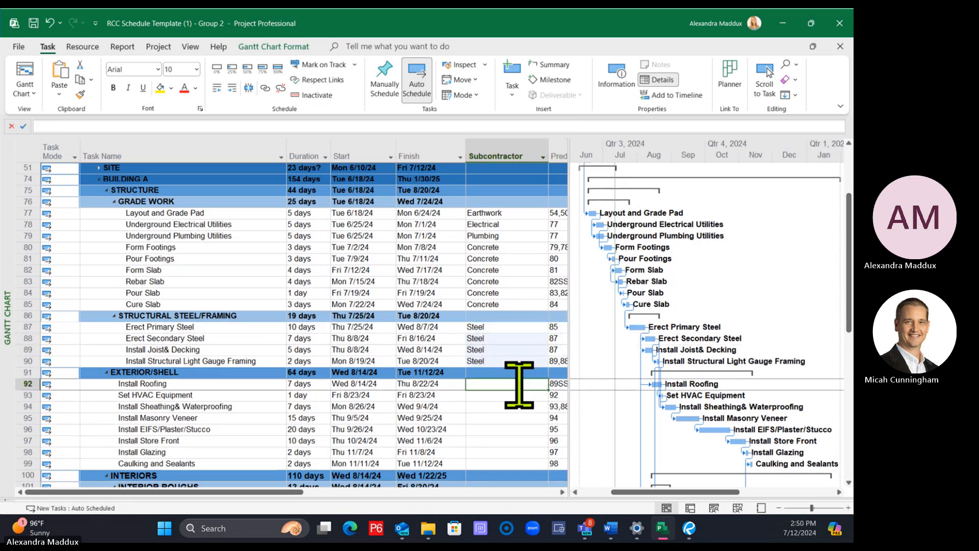
{"action": "type", "text": "Roof"}
{"action": "key", "text": "Return"}
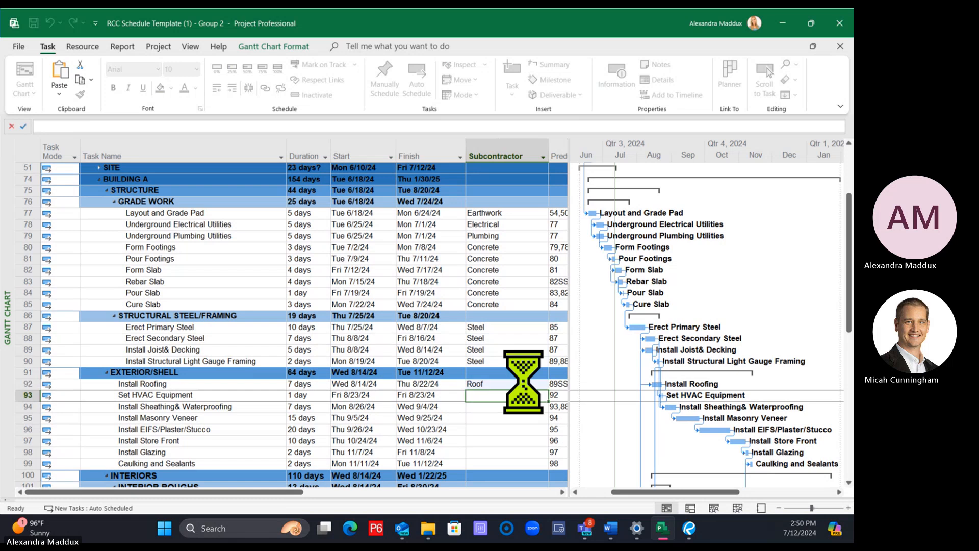
{"action": "key", "text": "Return"}
{"action": "type", "text": "Waterproof"}
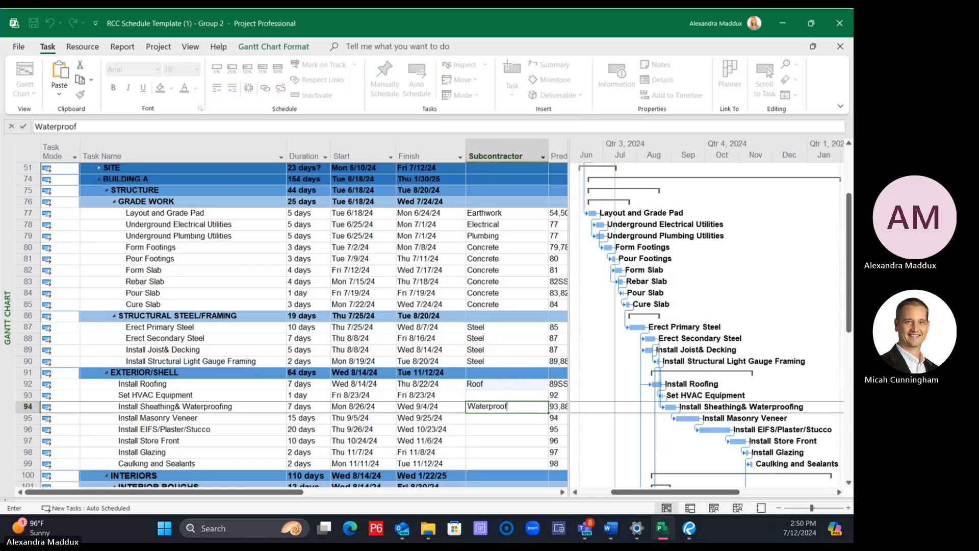
{"action": "key", "text": "Return"}
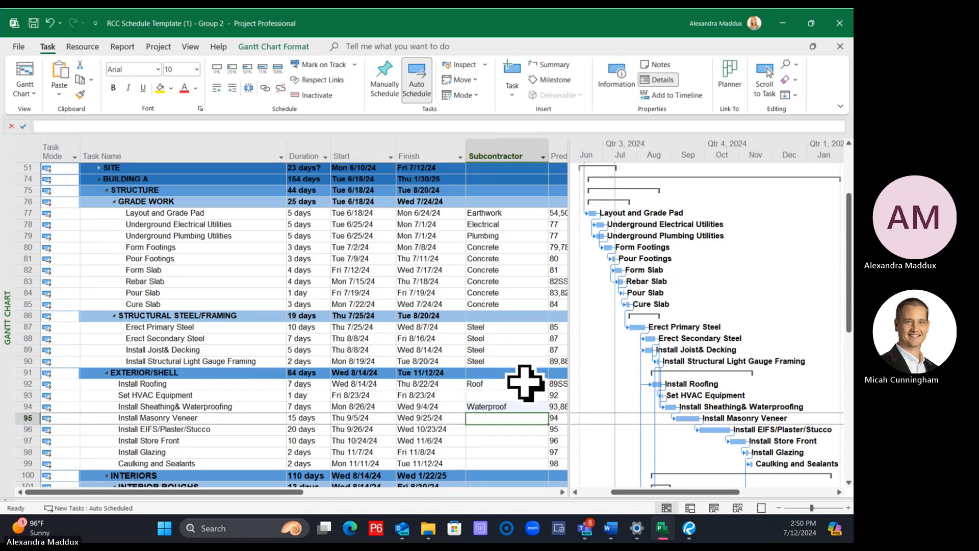
{"action": "type", "text": "CMU"}
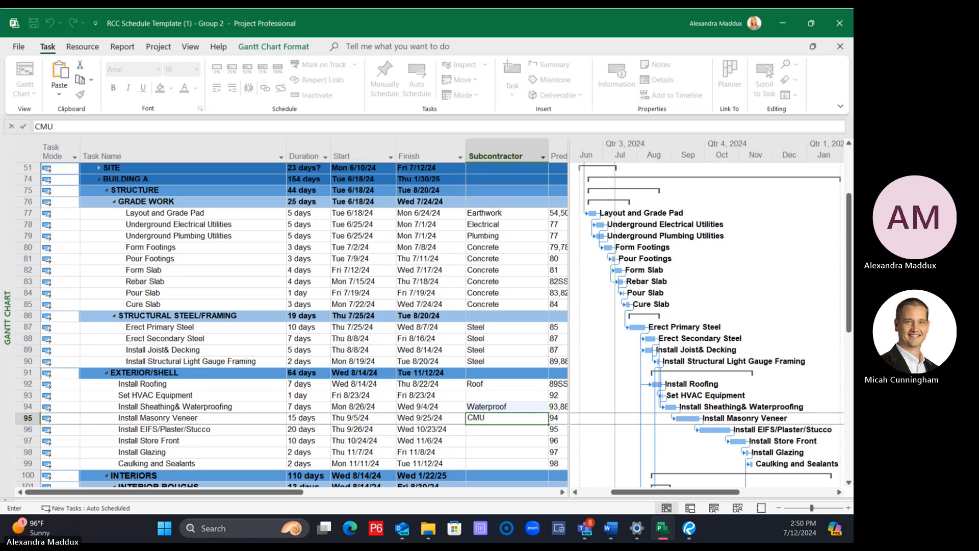
{"action": "key", "text": "Return"}
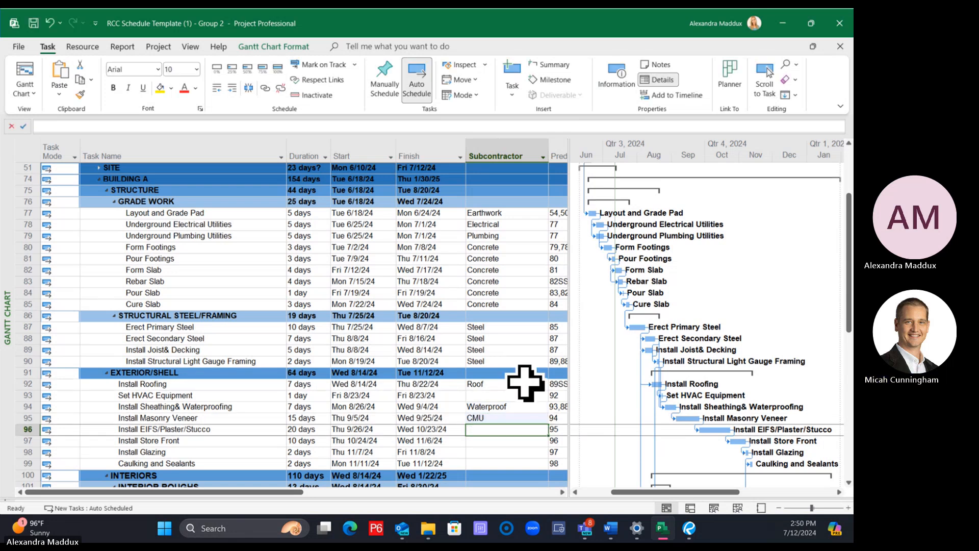
Enter Plaster as the subcontractor for Install EIFS/Plaster/Stucco, and Glazing for Install Store Front, Install Glazing and Caulking and Sealants
{"action": "type", "text": "Plaster"}
{"action": "key", "text": "Return"}
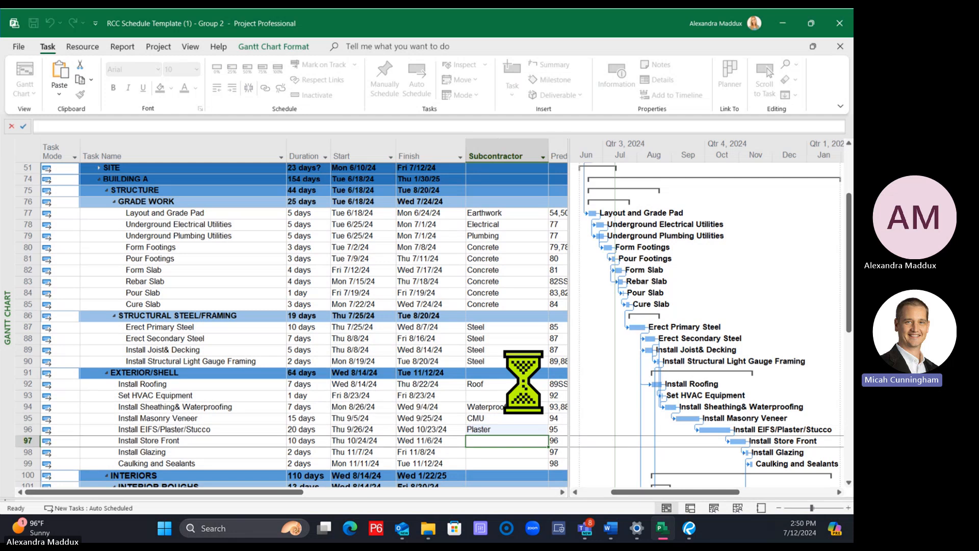
{"action": "type", "text": "Glazing"}
{"action": "key", "text": "Return"}
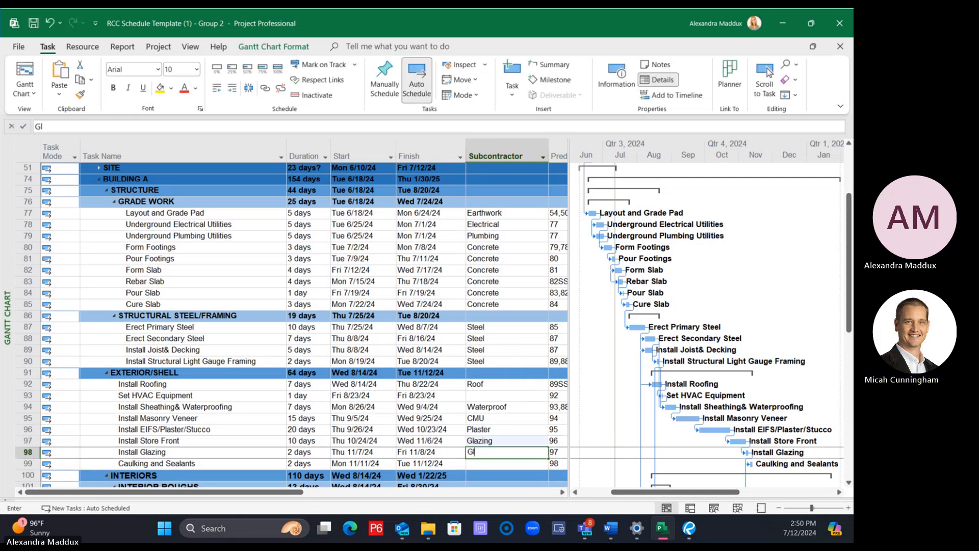
{"action": "type", "text": "Glazing"}
{"action": "key", "text": "Return"}
{"action": "type", "text": "Glazing"}
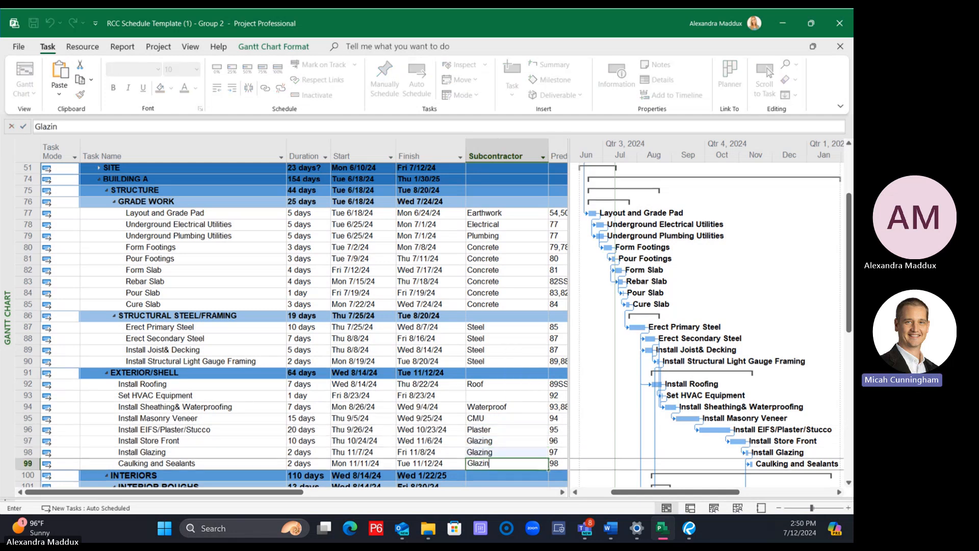
{"action": "key", "text": "Return"}
Enter HVAC as the subcontractor for the Set HVAC Equipment and Mechanical Rough OH tasks
{"action": "left_click", "coordinate": [521, 395]}
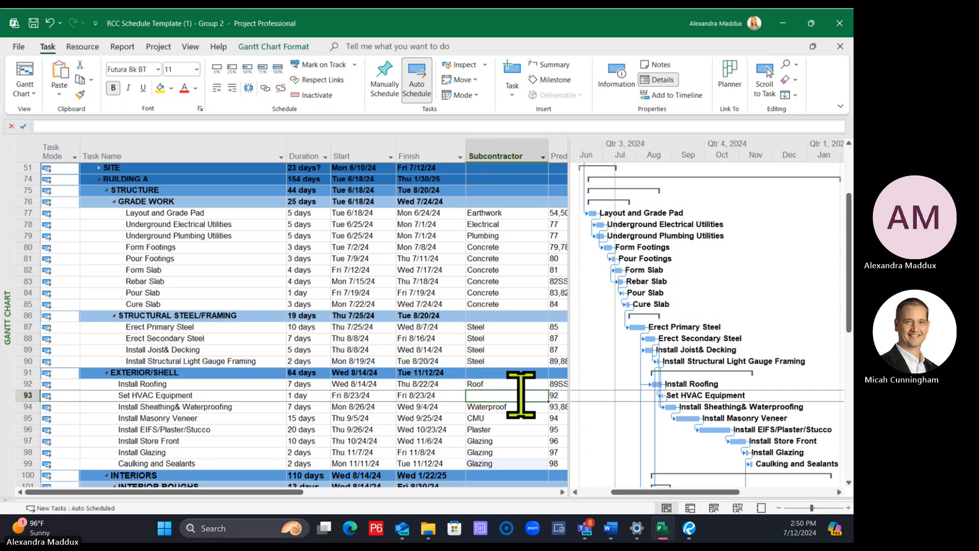
{"action": "type", "text": "HVAC"}
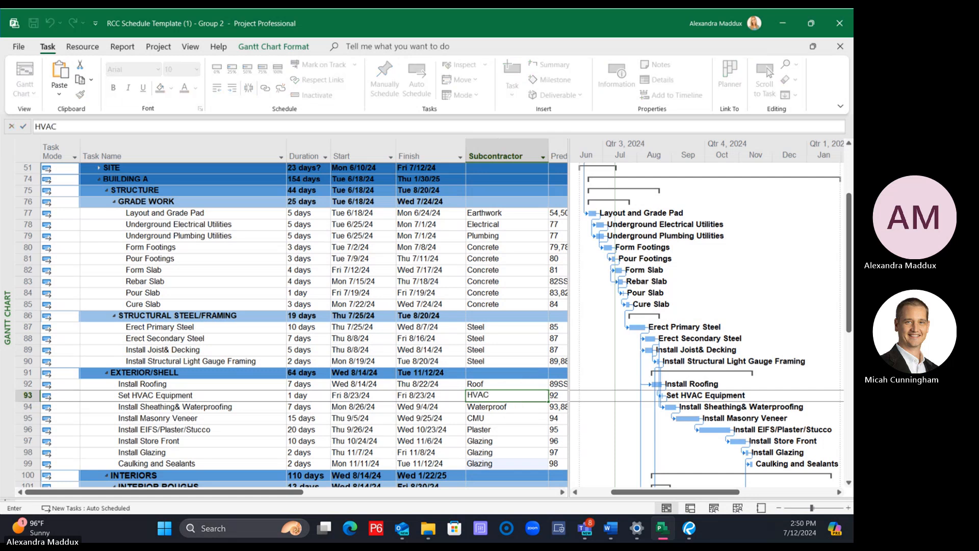
{"action": "key", "text": "Return"}
{"action": "scroll", "coordinate": [515, 400], "scroll_direction": "down", "scroll_amount": 5}
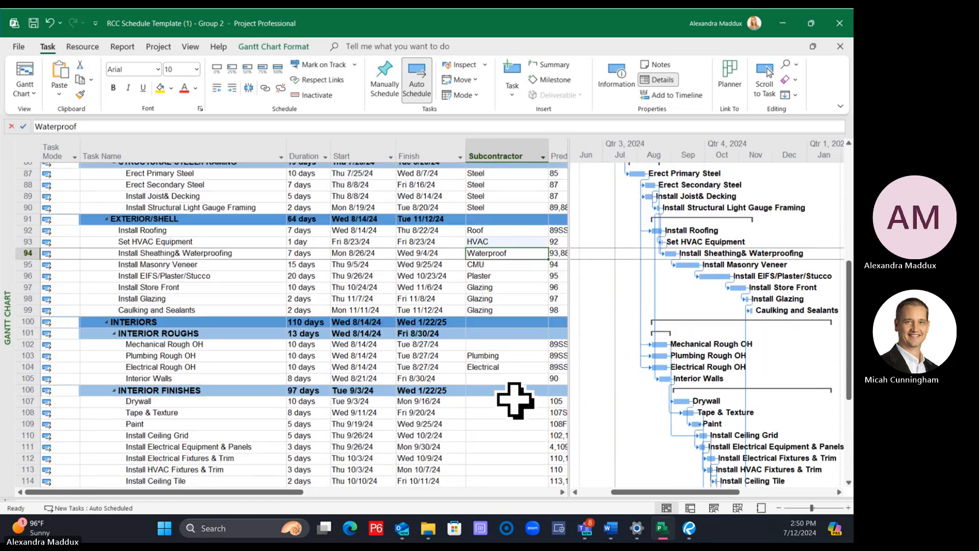
{"action": "scroll", "coordinate": [515, 400], "scroll_direction": "down", "scroll_amount": 1}
{"action": "left_click", "coordinate": [488, 326]}
{"action": "type", "text": "HVAC"}
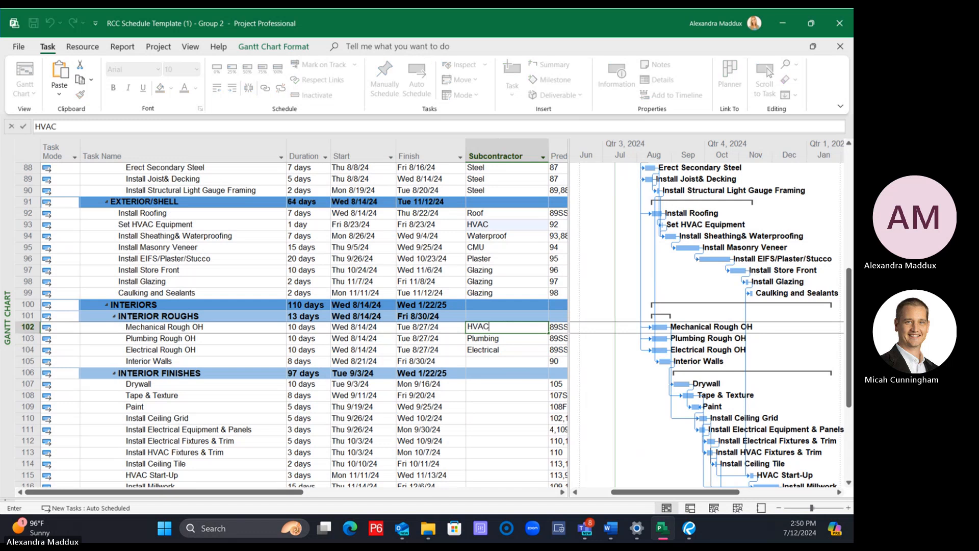
{"action": "key", "text": "Return"}
Enter Framing as the subcontractor for the Interior Walls task
{"action": "key", "text": "Down"}
{"action": "key", "text": "Down"}
{"action": "type", "text": "Fram"}
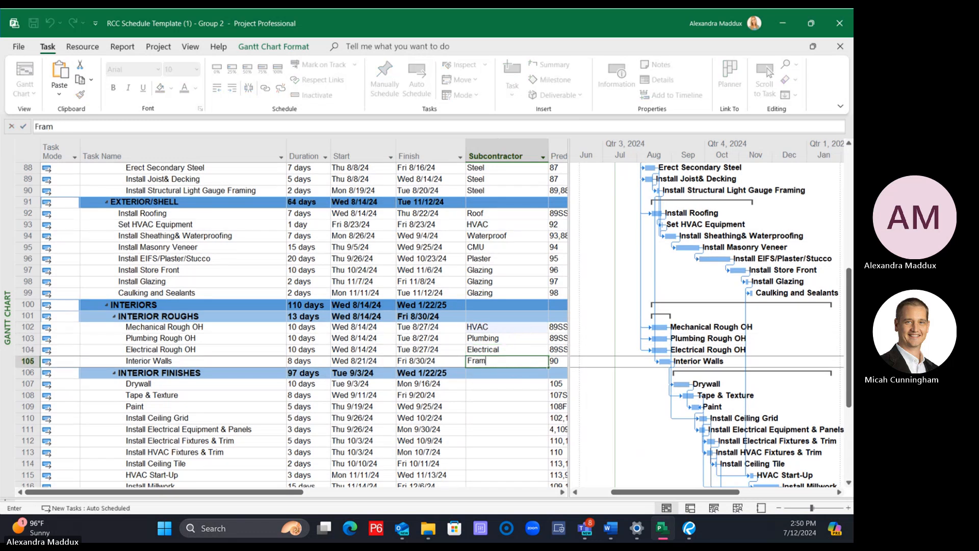
{"action": "key", "text": "Return"}
Enter Drywall as the subcontractor for the Drywall and Tape & Texture tasks, and Paint for the Paint task
{"action": "key", "text": "Down"}
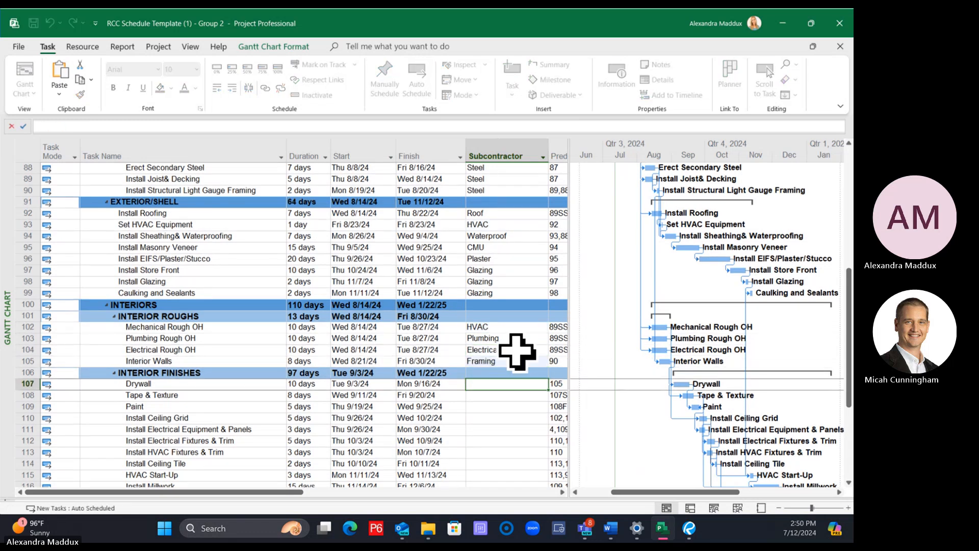
{"action": "type", "text": "Drywall"}
{"action": "key", "text": "Return"}
{"action": "type", "text": "Drywal"}
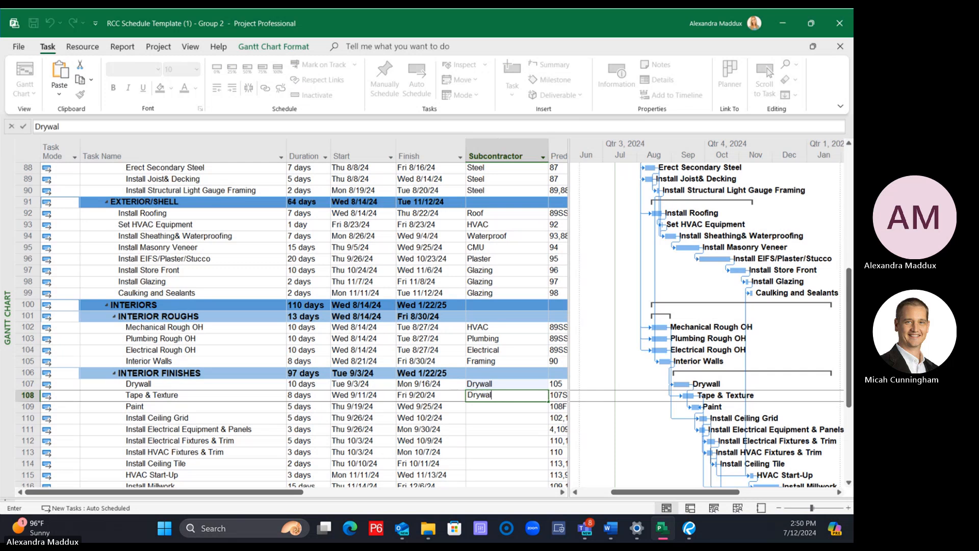
{"action": "type", "text": "l"}
{"action": "key", "text": "Return"}
{"action": "type", "text": "Paint"}
{"action": "key", "text": "Return"}
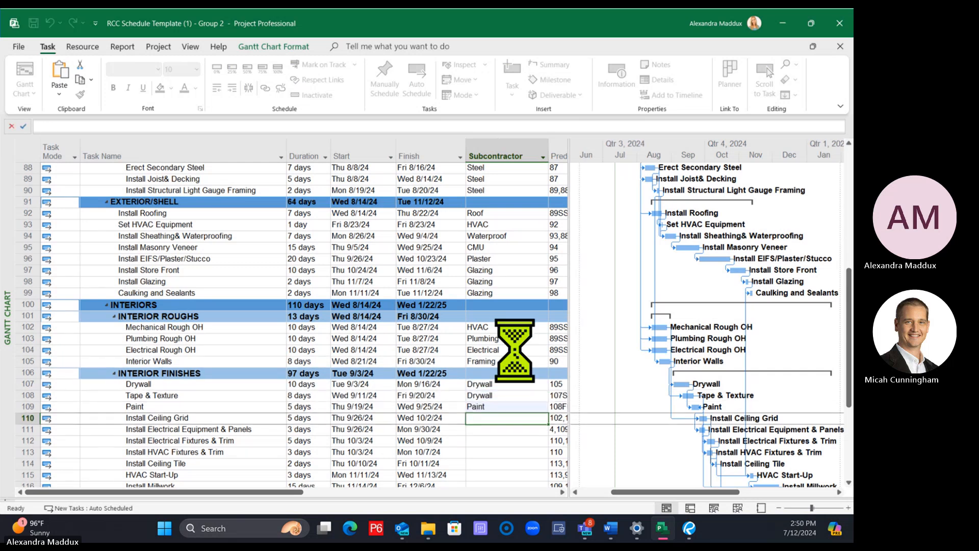
Enter Ceilings as the subcontractor for Install Ceiling Grid, and Electrical for the electrical equipment and electrical fixtures tasks under Interior Finishes
{"action": "type", "text": "Ceilings"}
{"action": "key", "text": "Return"}
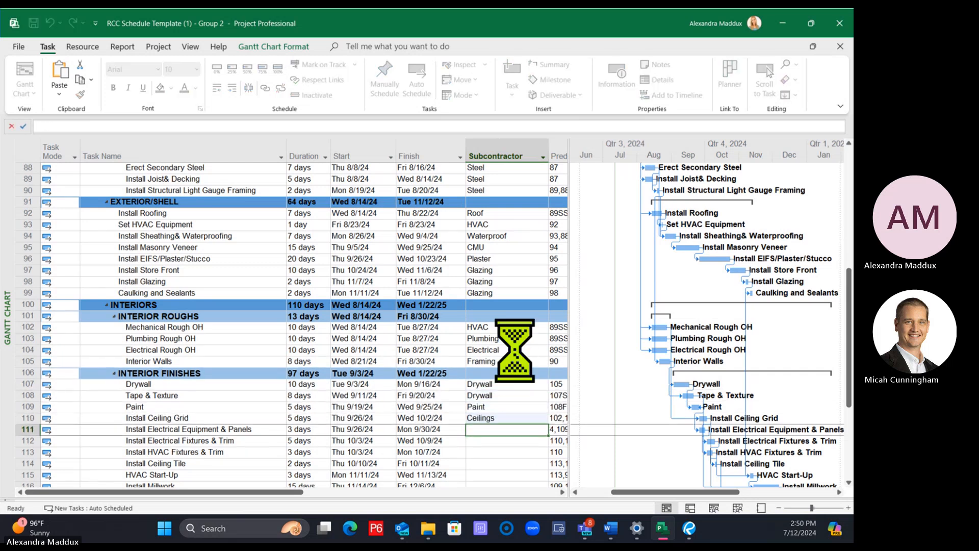
{"action": "type", "text": "Electrical"}
{"action": "key", "text": "Return"}
{"action": "type", "text": "Electrical"}
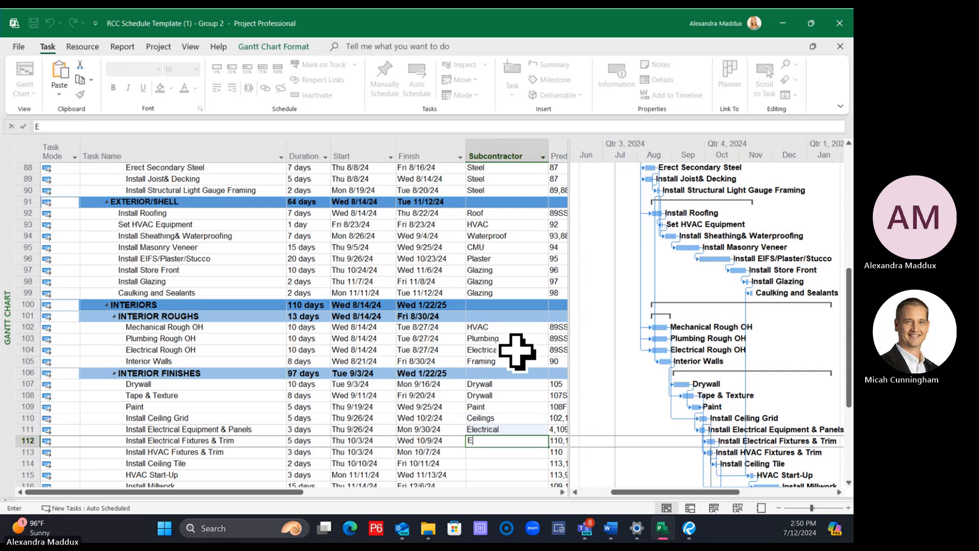
{"action": "key", "text": "Return"}
Enter HVAC as the subcontractor for Install HVAC Fixtures & Trim and HVAC Start-Up, and Ceilings for Install Ceiling Tile
{"action": "type", "text": "HVAC"}
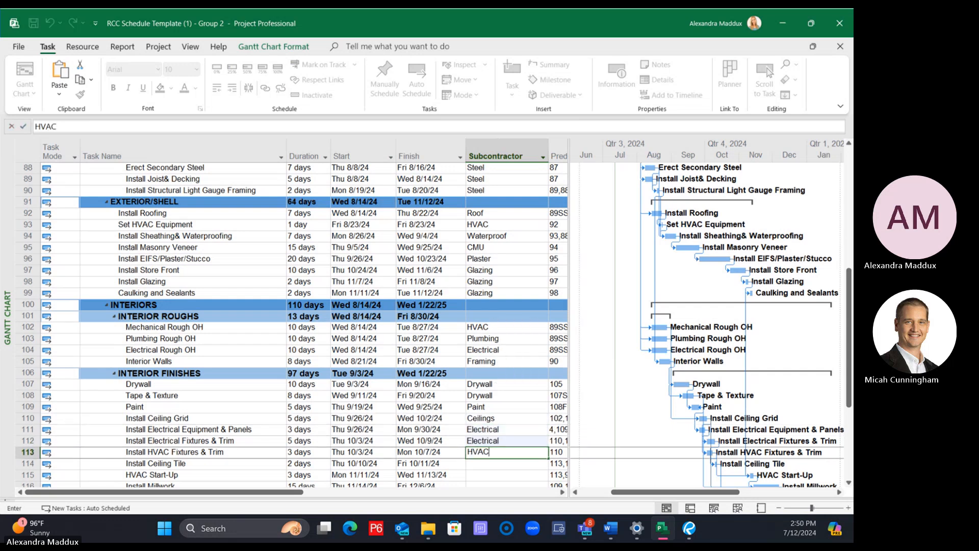
{"action": "key", "text": "Return"}
{"action": "type", "text": "Ceilings"}
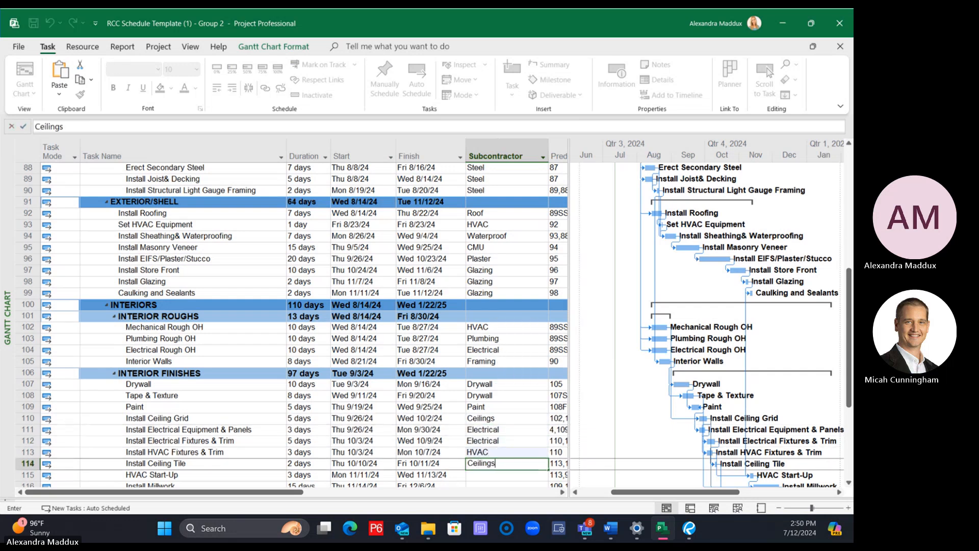
{"action": "key", "text": "Return"}
{"action": "type", "text": "HVAC"}
{"action": "key", "text": "Return"}
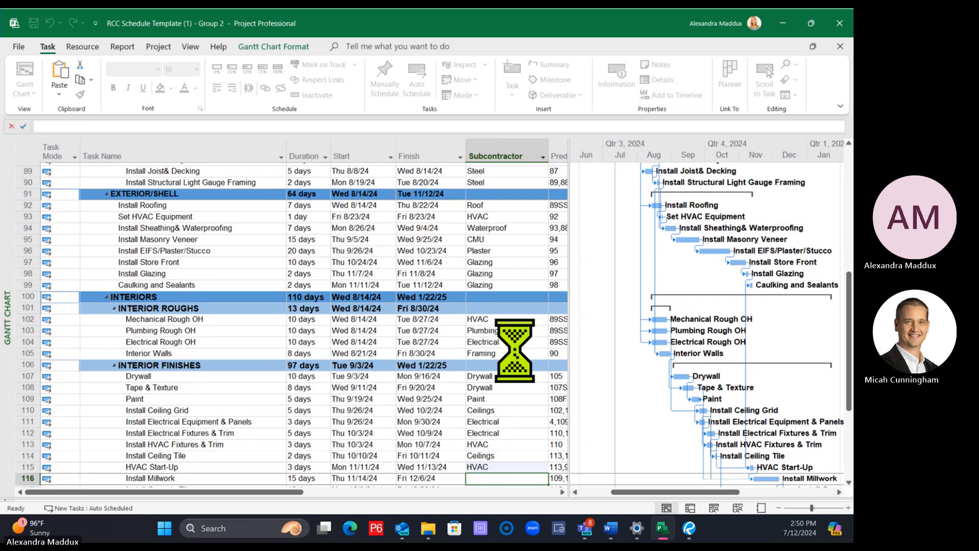
Enter Casework as the subcontractor for the Install Millwork task
{"action": "scroll", "coordinate": [518, 352], "scroll_direction": "down", "scroll_amount": 3}
{"action": "type", "text": "Casework"}
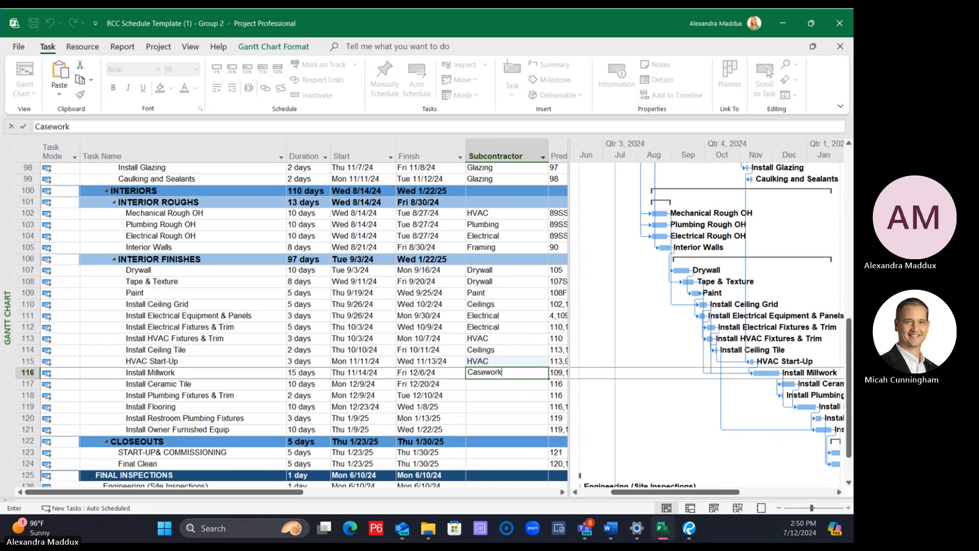
{"action": "key", "text": "Return"}
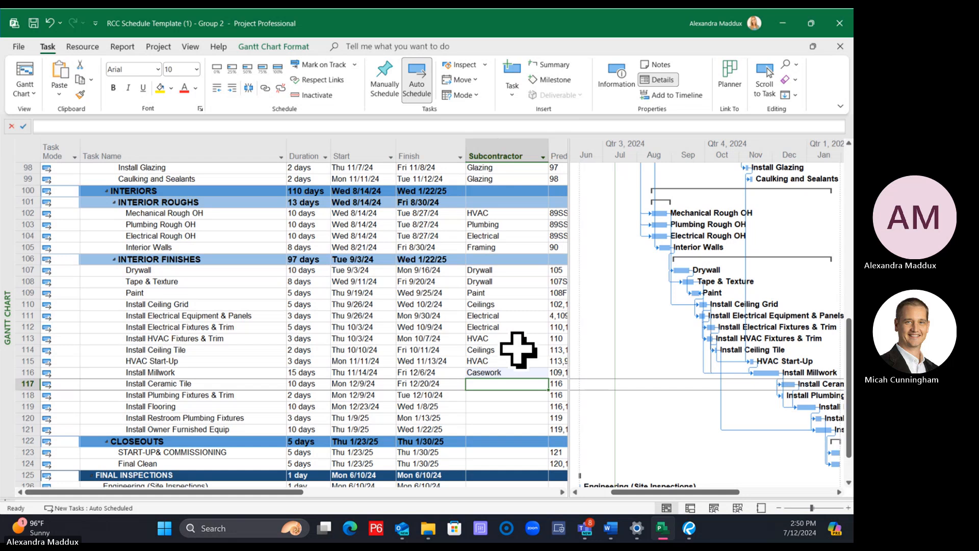
Enter Tile as the subcontractor for Install Ceramic Tile and Plumbing for Install Plumbing Fixtures & Trim
{"action": "type", "text": "Tile"}
{"action": "key", "text": "Return"}
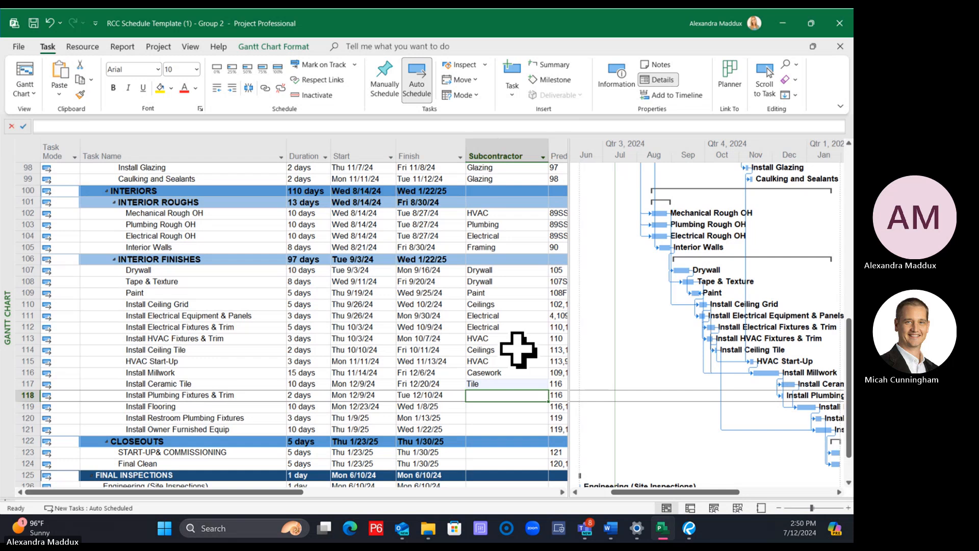
{"action": "type", "text": "Plumb"}
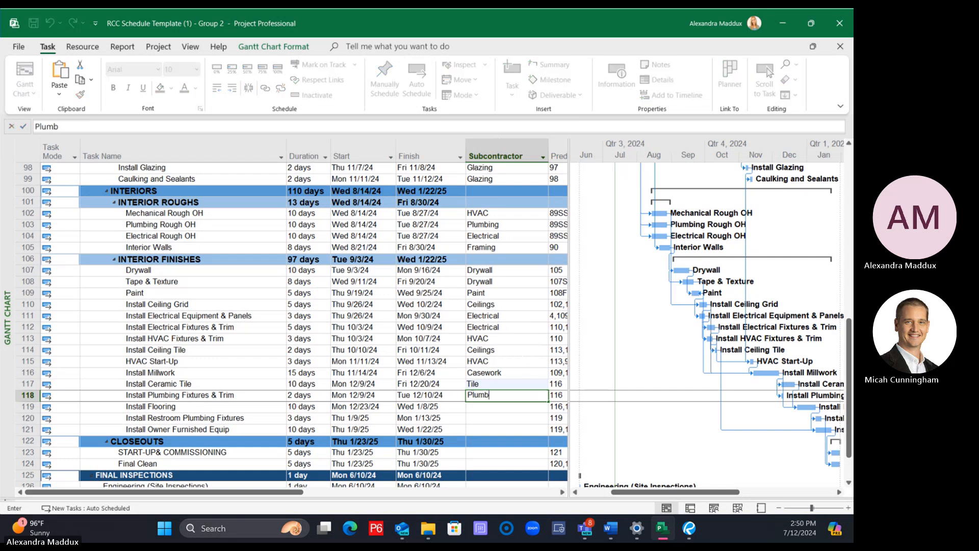
{"action": "type", "text": "ing"}
{"action": "key", "text": "Return"}
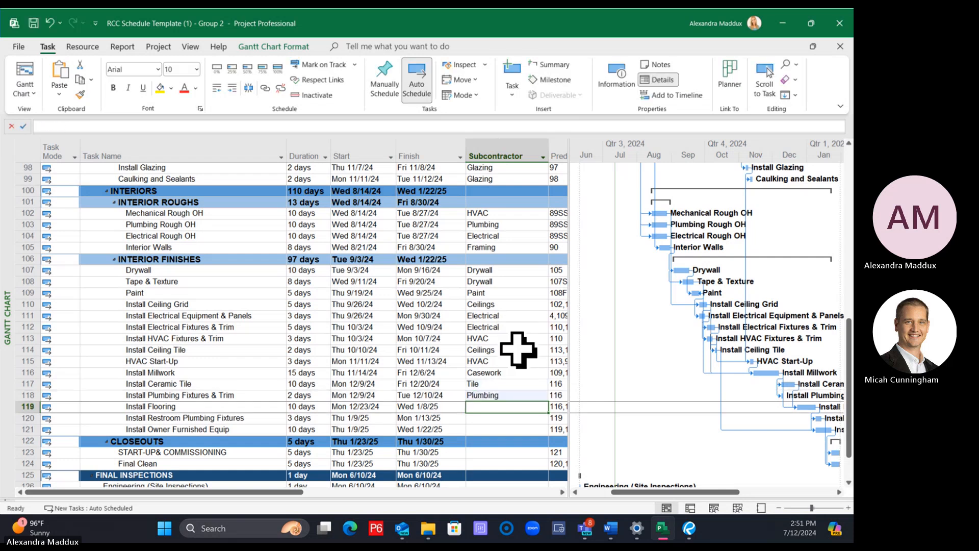
Enter Tile as the subcontractor for Install Flooring and Plumbing for Install Restroom Plumbing Fixtures
{"action": "type", "text": "Tile"}
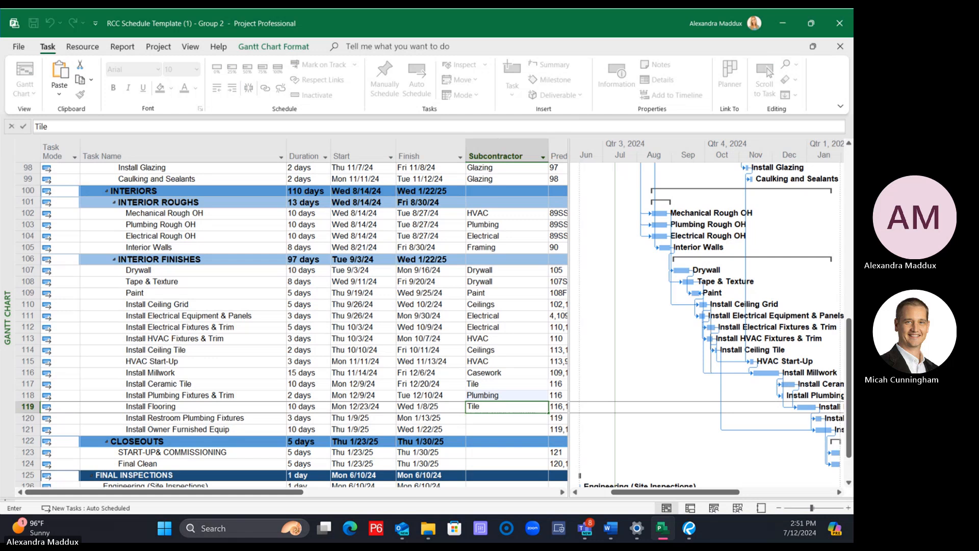
{"action": "key", "text": "Return"}
{"action": "type", "text": "P"}
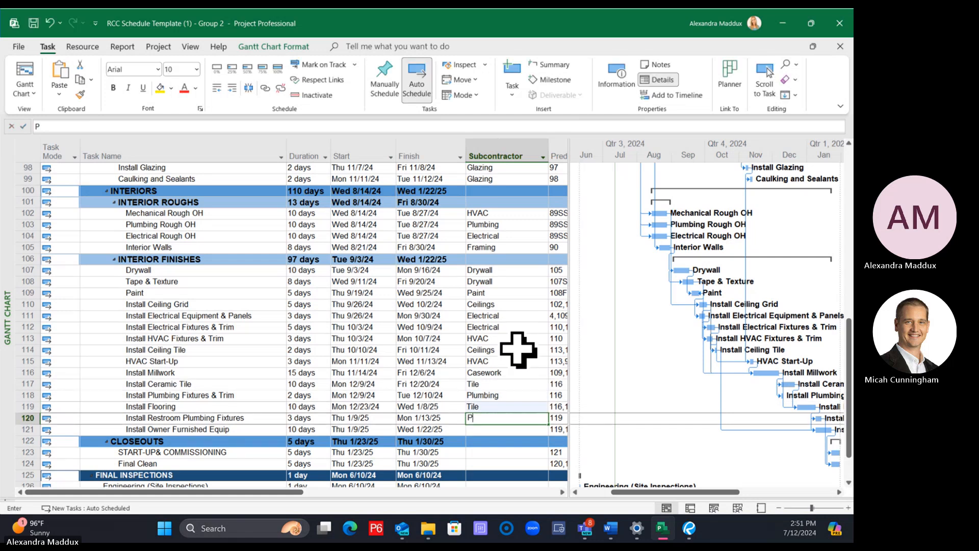
{"action": "type", "text": "lumbing"}
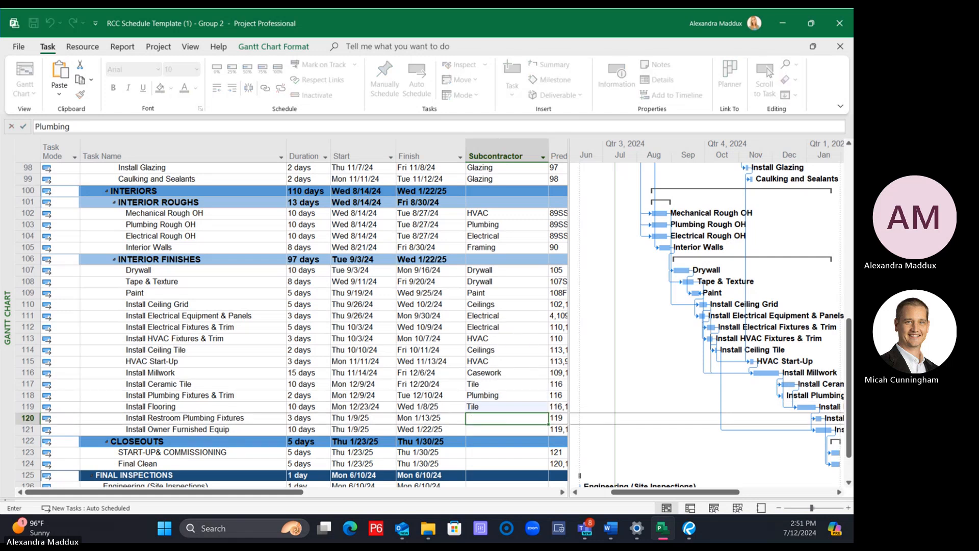
{"action": "key", "text": "Return"}
Enter Owner as the subcontractor for the Install Owner Furnished Equip task
{"action": "type", "text": "Owner"}
{"action": "key", "text": "Return"}
Under Closeouts, enter HVAC as the subcontractor for Start-Up & Commissioning and Ridgemont for Final Clean
{"action": "key", "text": "Return"}
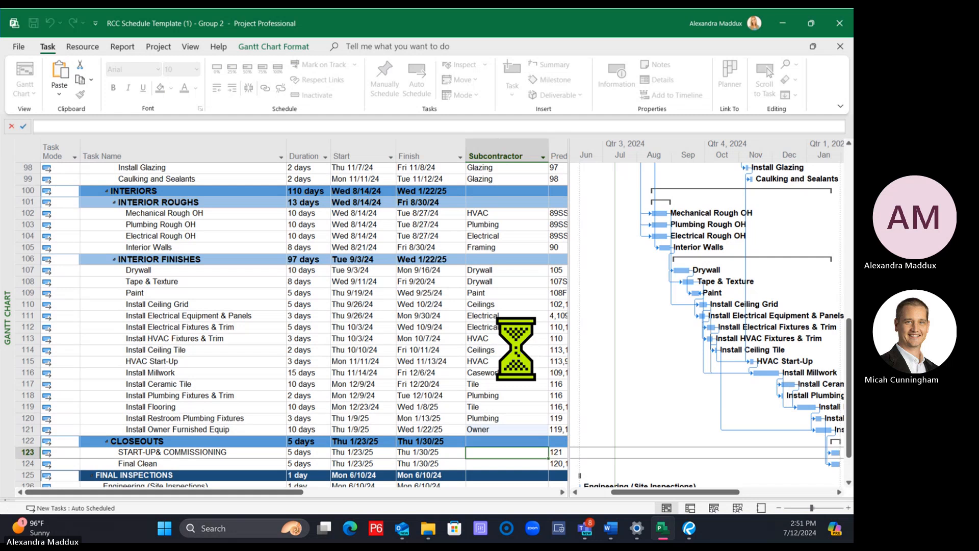
{"action": "type", "text": "HVAC"}
{"action": "key", "text": "Return"}
{"action": "type", "text": "R"}
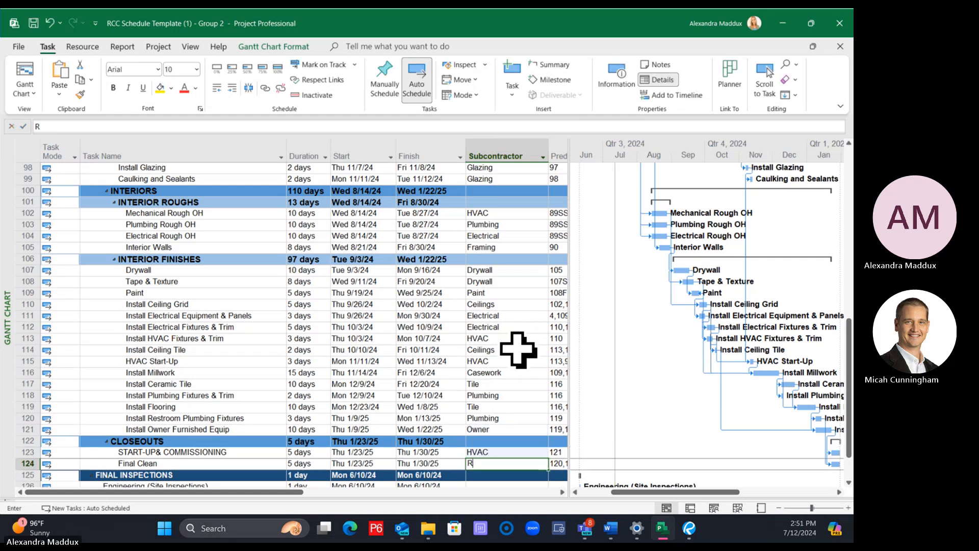
{"action": "type", "text": "idgemont"}
{"action": "key", "text": "Return"}
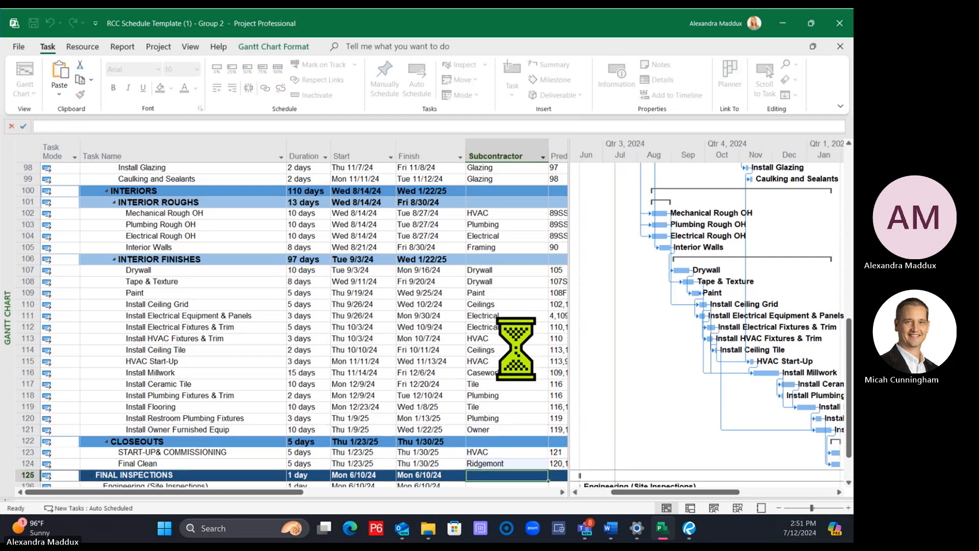
{"action": "scroll", "coordinate": [518, 347], "scroll_direction": "down", "scroll_amount": 2}
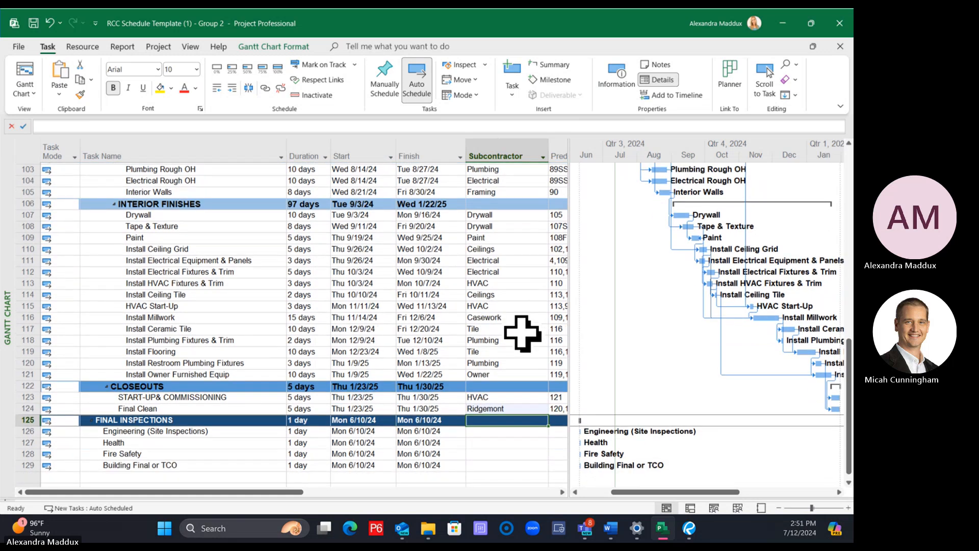
{"action": "scroll", "coordinate": [492, 421], "scroll_direction": "up", "scroll_amount": 4}
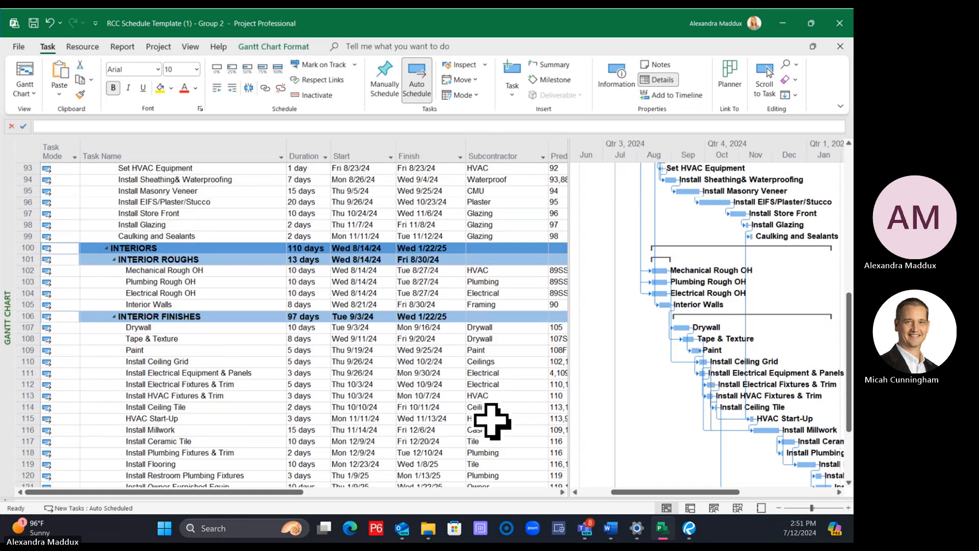
{"action": "scroll", "coordinate": [492, 421], "scroll_direction": "up", "scroll_amount": 6}
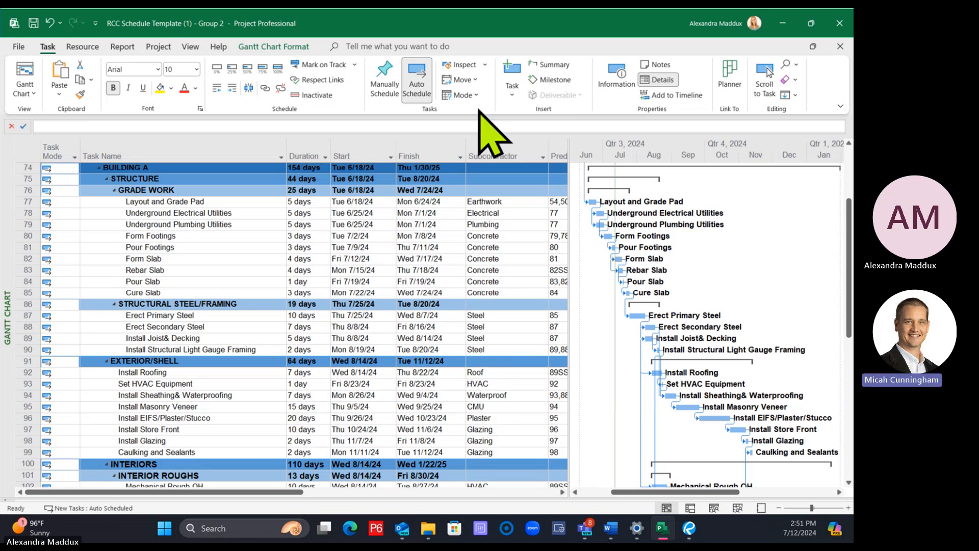
{"action": "right_click", "coordinate": [491, 153]}
{"action": "left_click", "coordinate": [531, 239]}
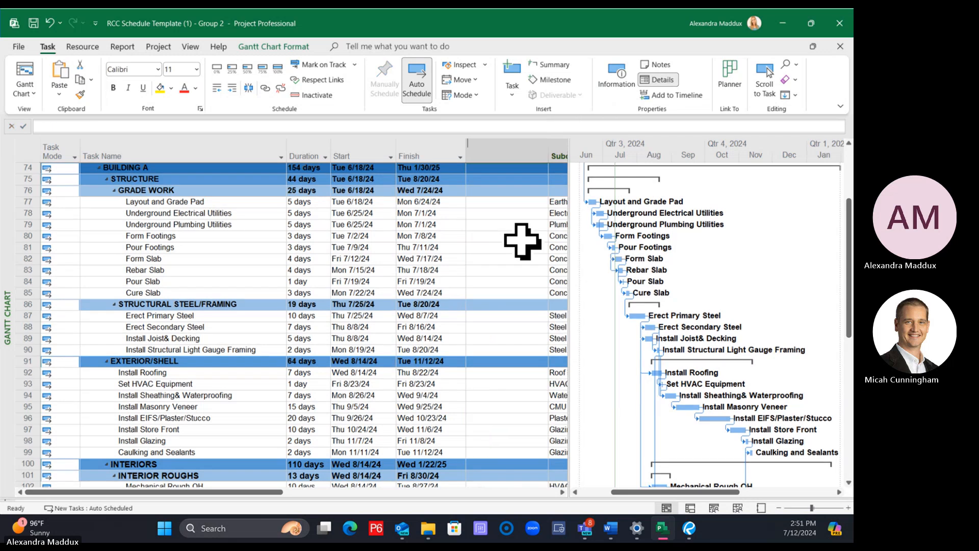
{"action": "type", "text": "subcontractor ( Text1"}
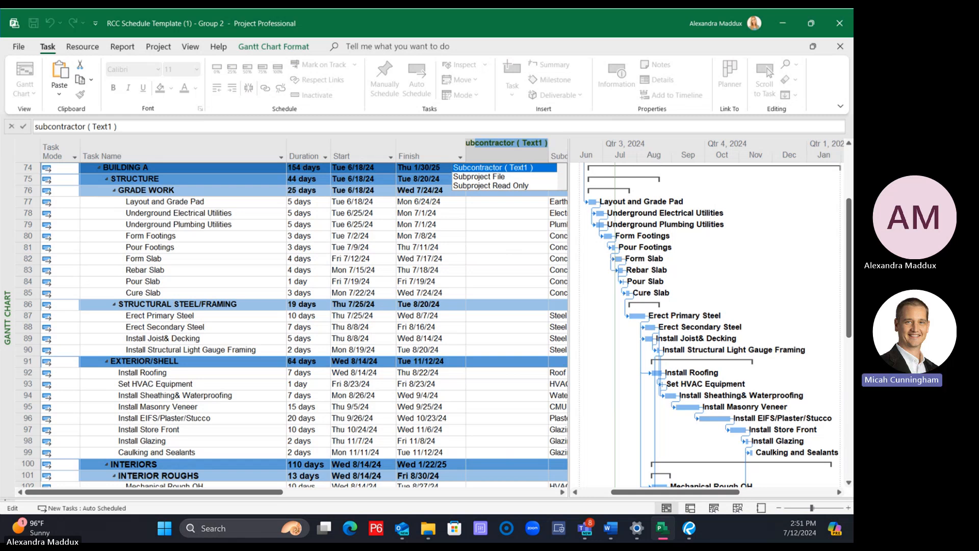
{"action": "key", "text": "Return"}
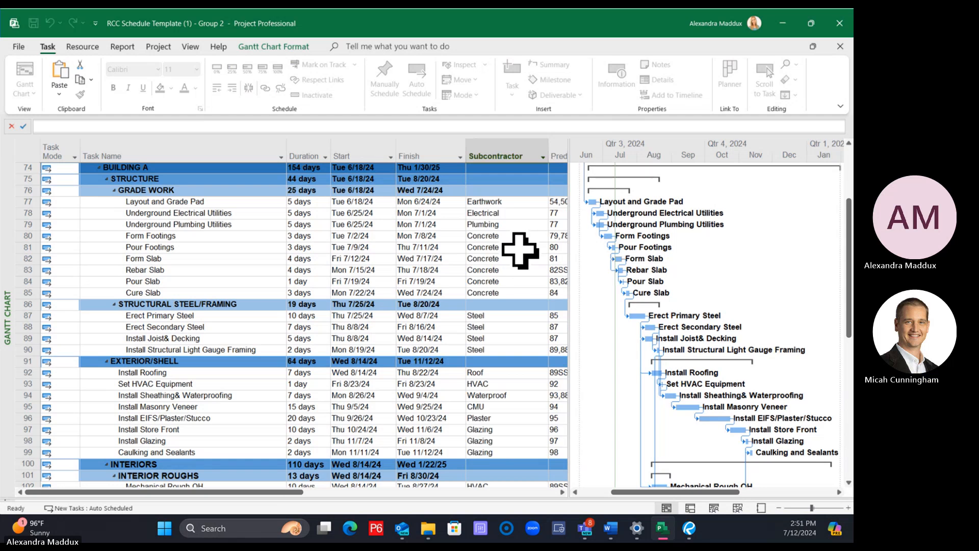
Widen the task table, and move the Subcontractor column between Predecessors and Successors and back to its place after Finish
{"action": "left_click", "coordinate": [517, 259]}
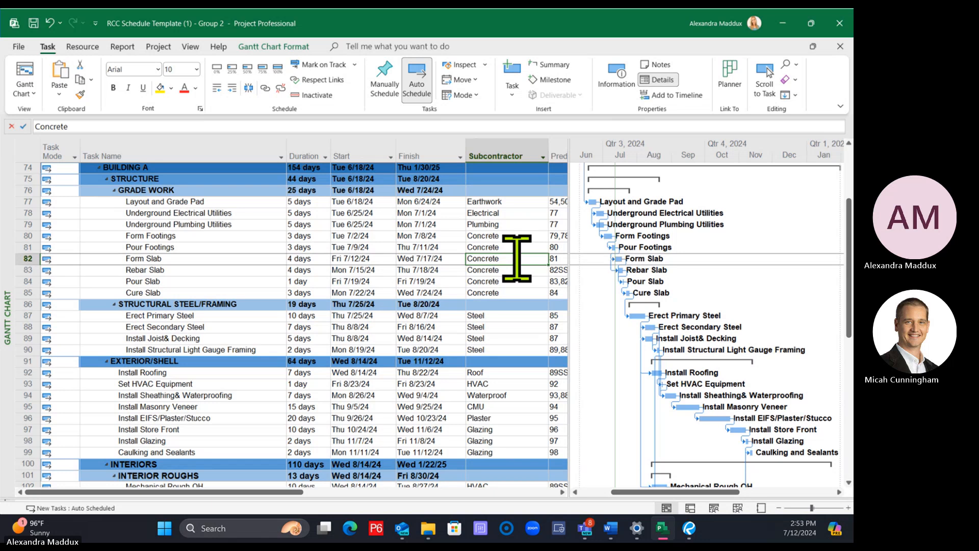
{"action": "left_click_drag", "start_coordinate": [570, 225], "coordinate": [709, 237]}
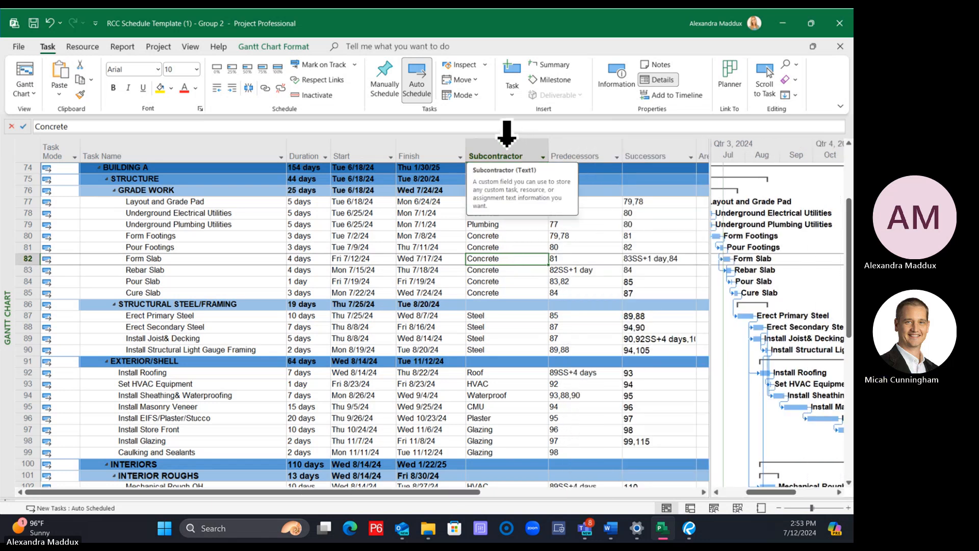
{"action": "left_click", "coordinate": [507, 149]}
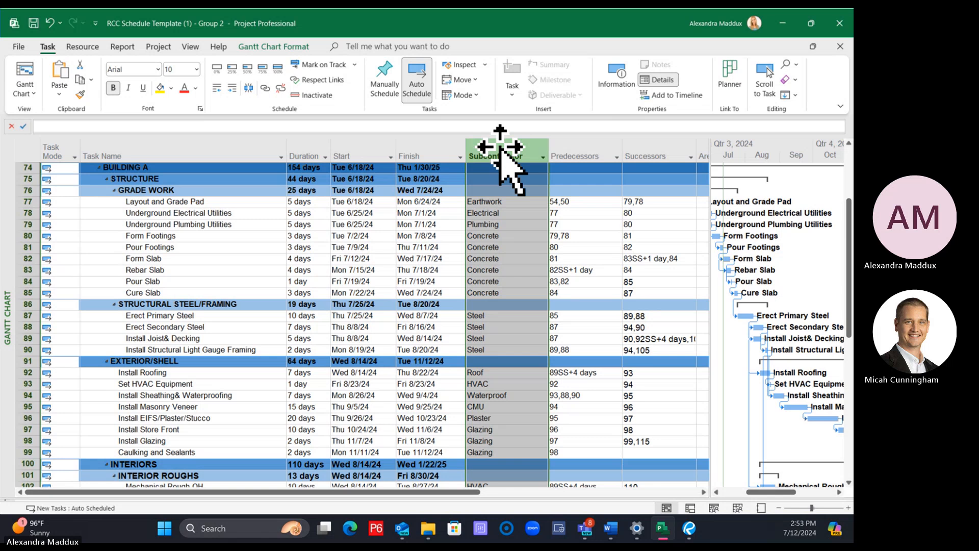
{"action": "left_click_drag", "start_coordinate": [500, 147], "coordinate": [595, 153]}
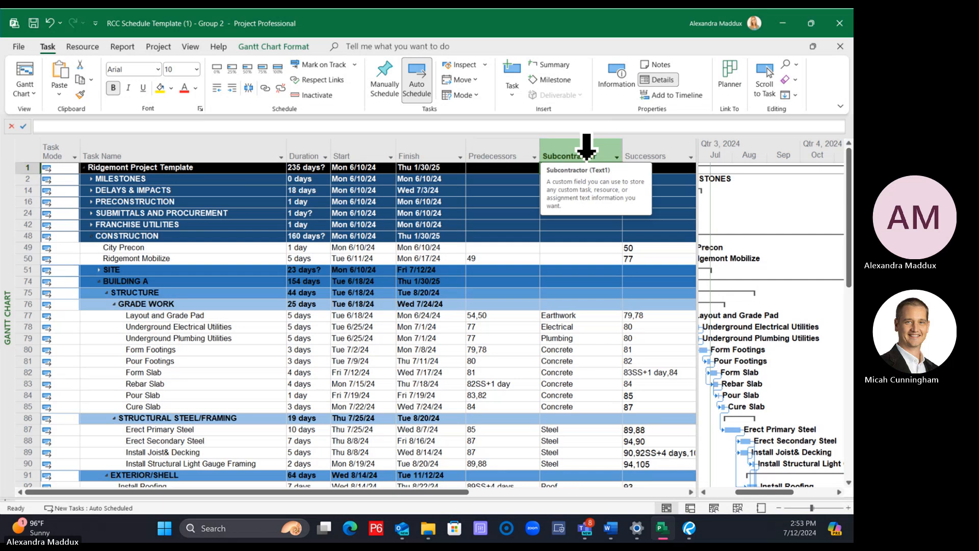
{"action": "left_click", "coordinate": [583, 145]}
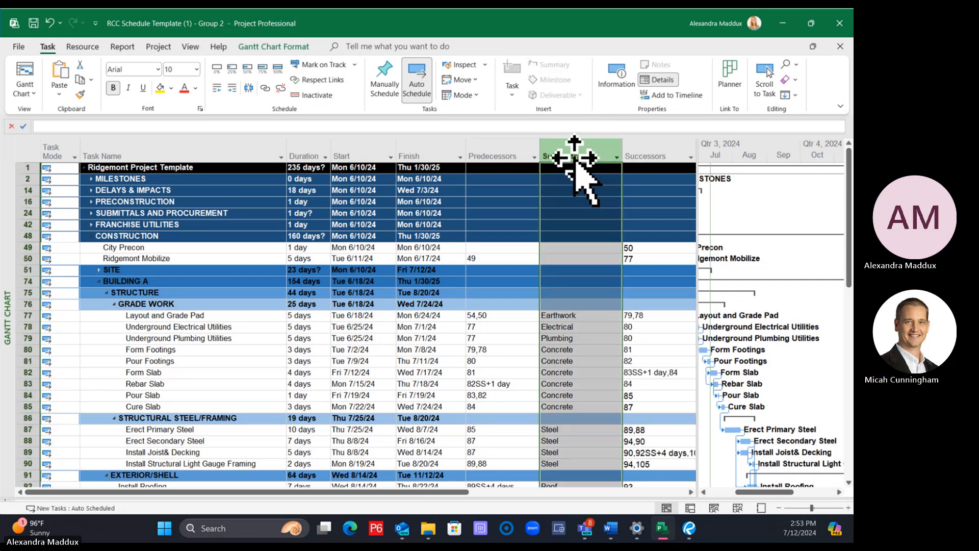
{"action": "left_click_drag", "start_coordinate": [470, 152], "coordinate": [448, 153]}
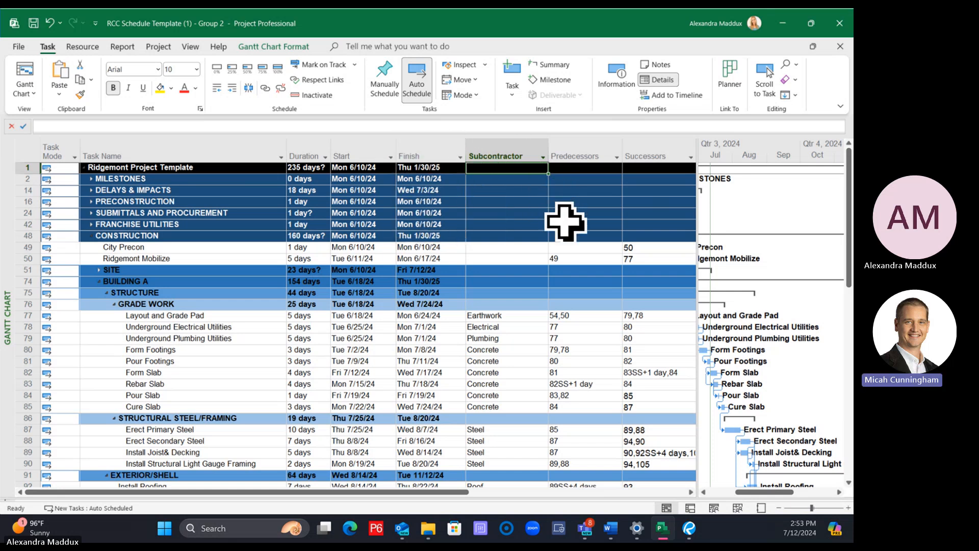
{"action": "scroll", "coordinate": [565, 221], "scroll_direction": "down", "scroll_amount": 2}
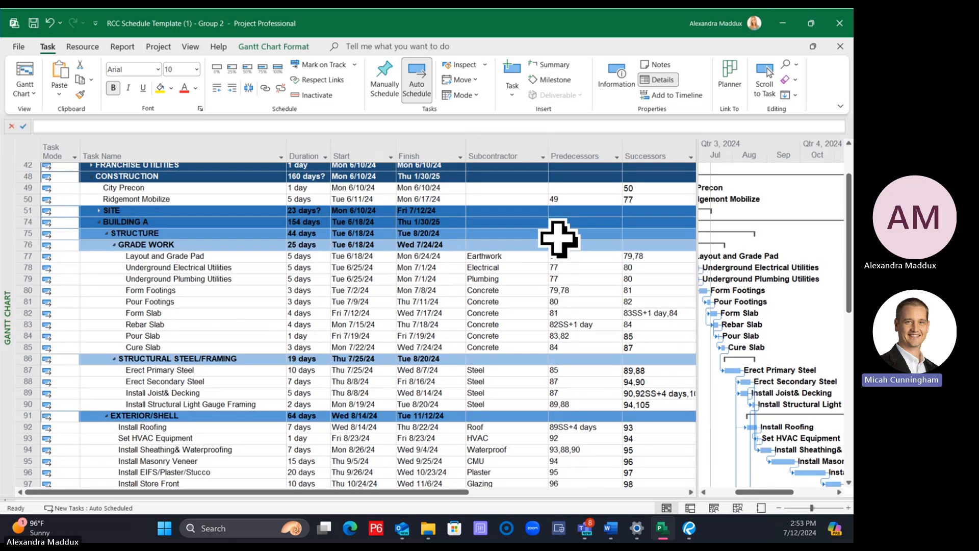
{"action": "scroll", "coordinate": [559, 238], "scroll_direction": "up", "scroll_amount": 2}
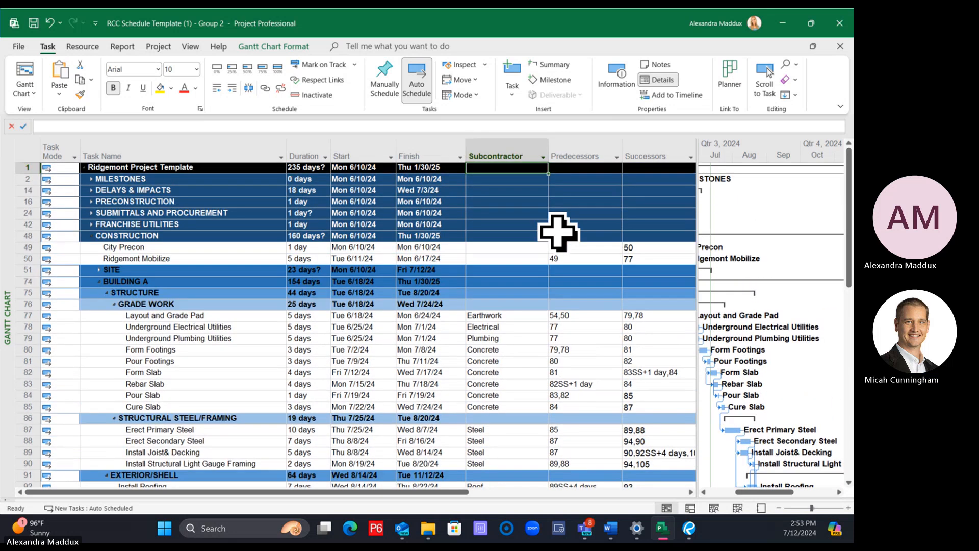
{"action": "scroll", "coordinate": [552, 222], "scroll_direction": "down", "scroll_amount": 1}
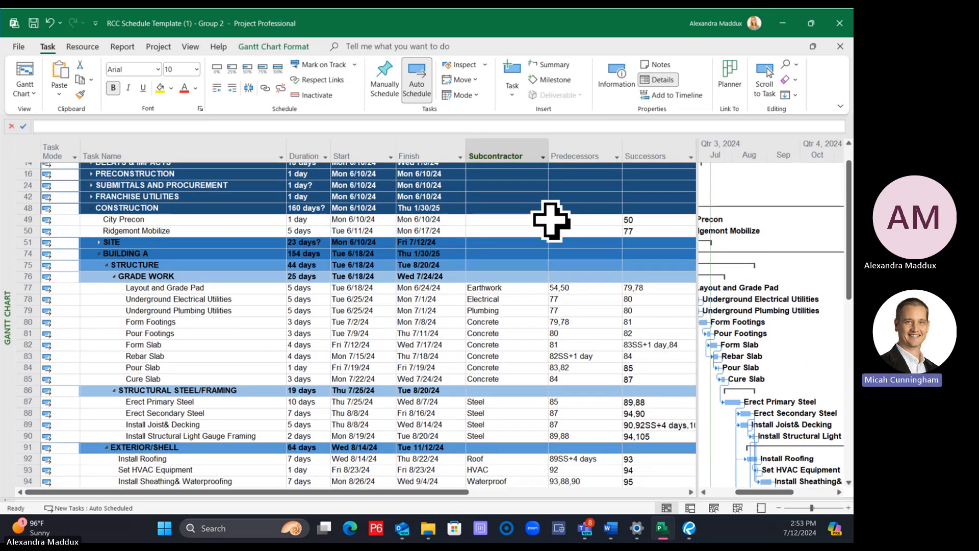
{"action": "scroll", "coordinate": [551, 220], "scroll_direction": "up", "scroll_amount": 1}
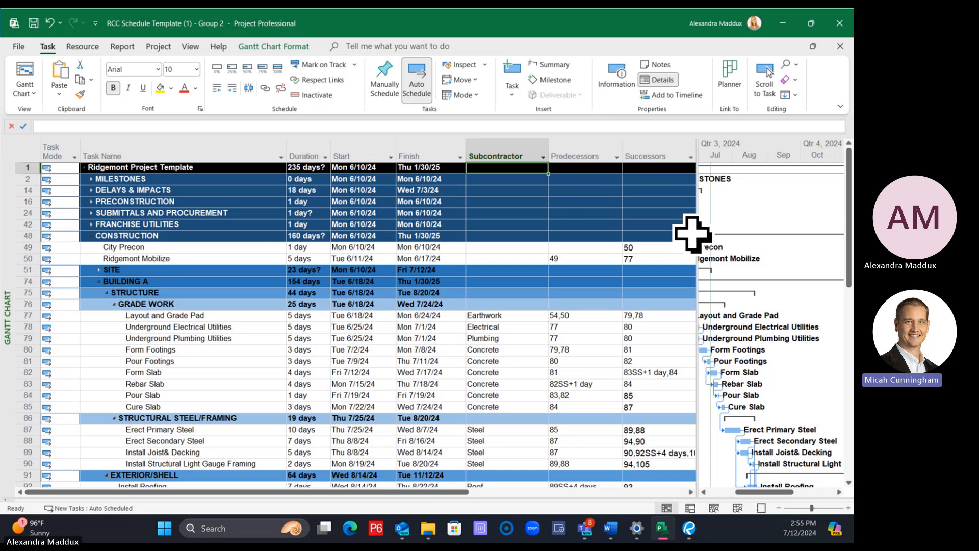
Narrow the task table so it ends just past the Subcontractor column, and save the project
{"action": "left_click_drag", "start_coordinate": [550, 225], "coordinate": [551, 225]}
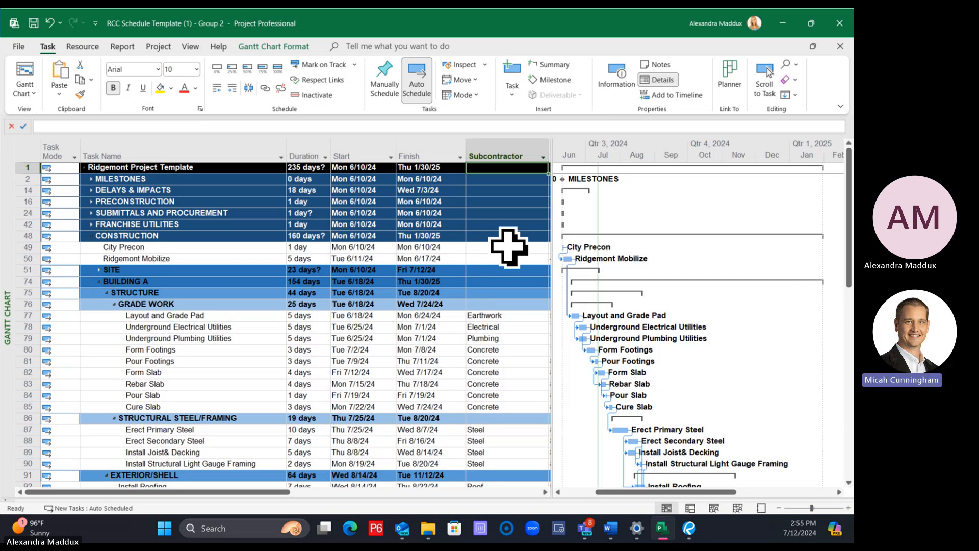
{"action": "key", "text": "ctrl+s"}
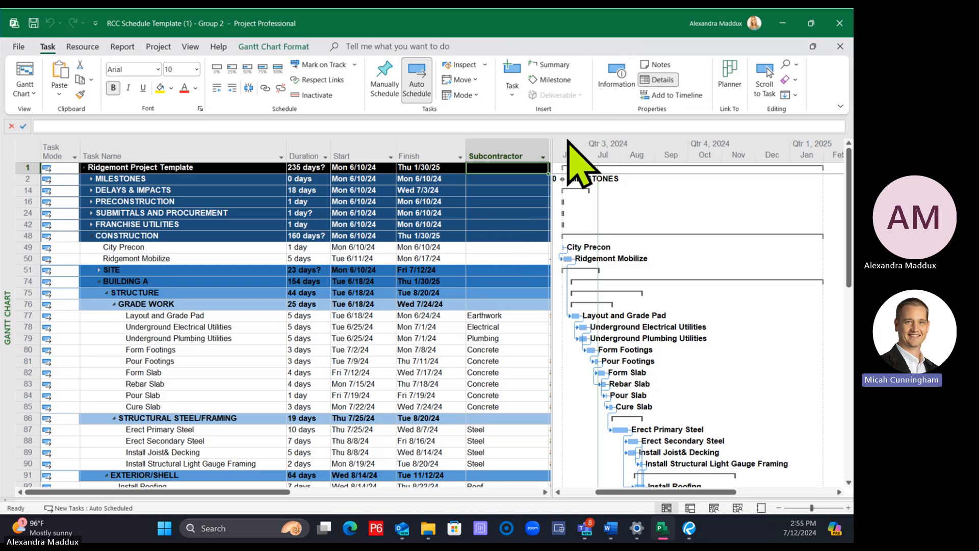
{"action": "left_click_drag", "start_coordinate": [551, 158], "coordinate": [559, 158]}
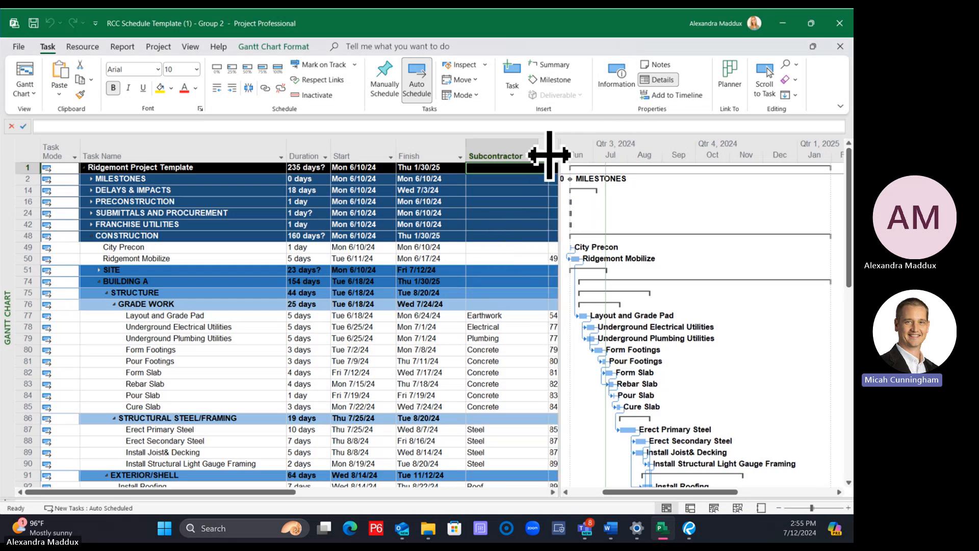
Examine the sort, group and filter options of the Subcontractor column, including its full list of subcontractor values
{"action": "left_click", "coordinate": [543, 157]}
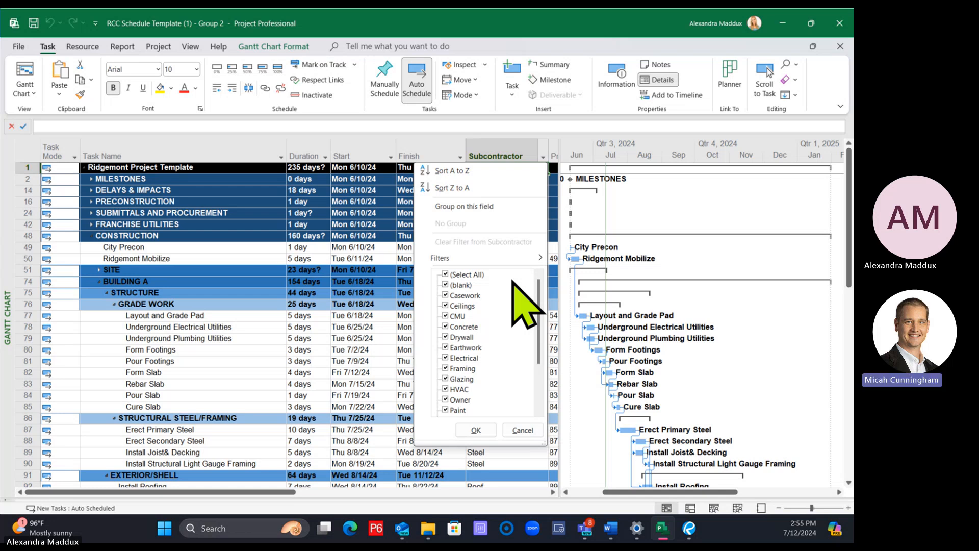
{"action": "key", "text": "Escape"}
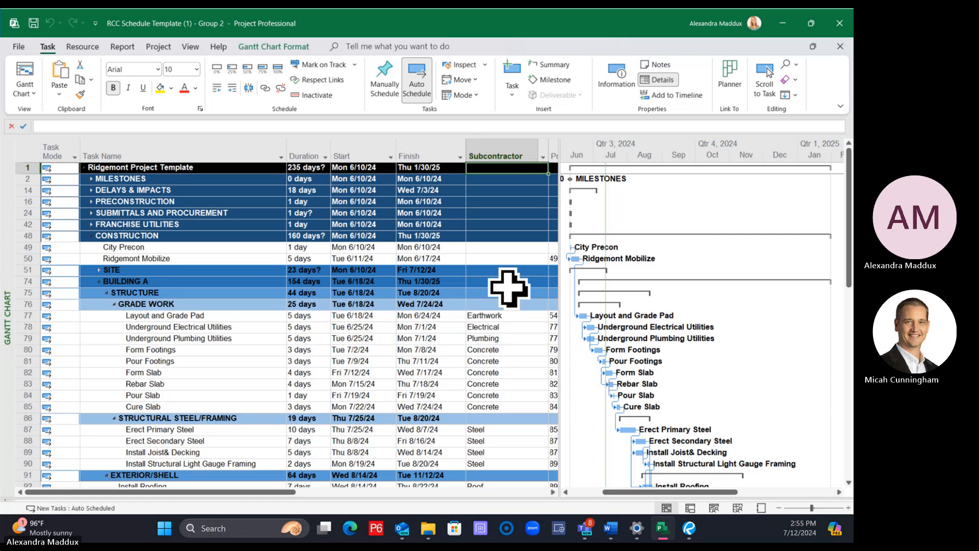
{"action": "left_click", "coordinate": [510, 282]}
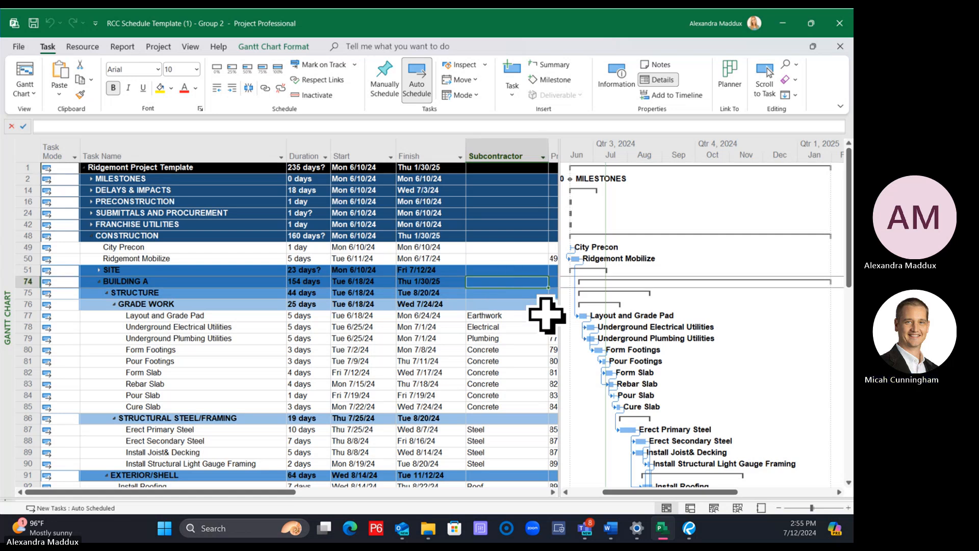
{"action": "scroll", "coordinate": [524, 311], "scroll_direction": "down", "scroll_amount": 2}
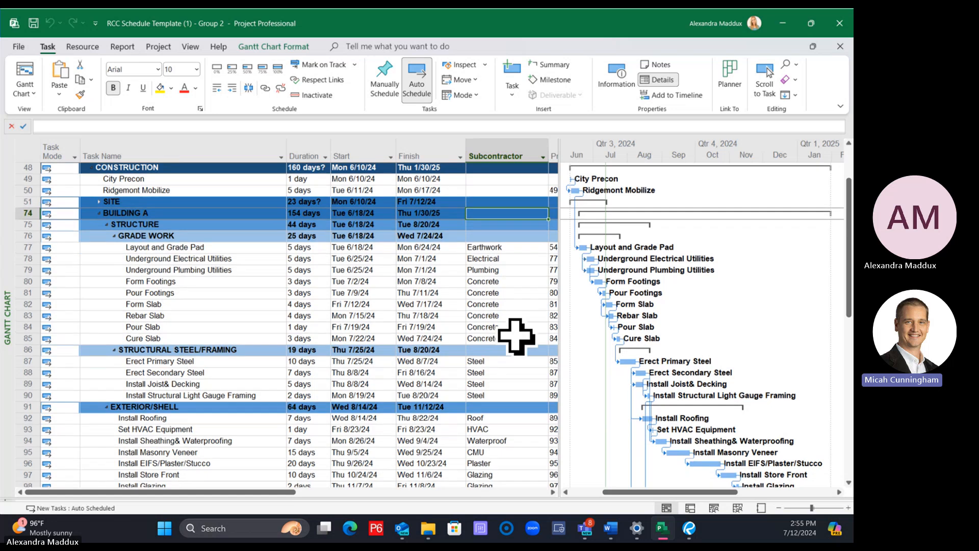
{"action": "scroll", "coordinate": [504, 321], "scroll_direction": "up", "scroll_amount": 2}
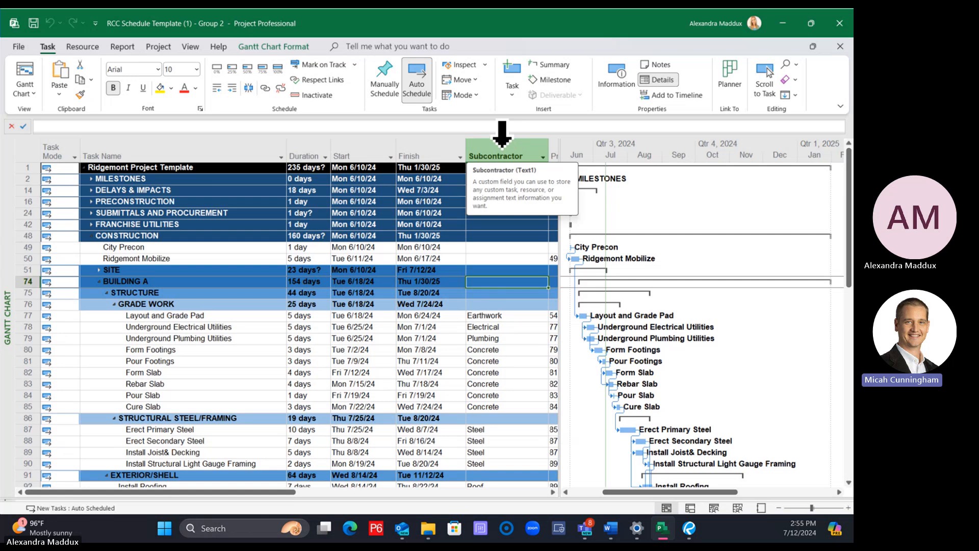
{"action": "left_click", "coordinate": [542, 156]}
{"action": "scroll", "coordinate": [489, 357], "scroll_direction": "down", "scroll_amount": 3}
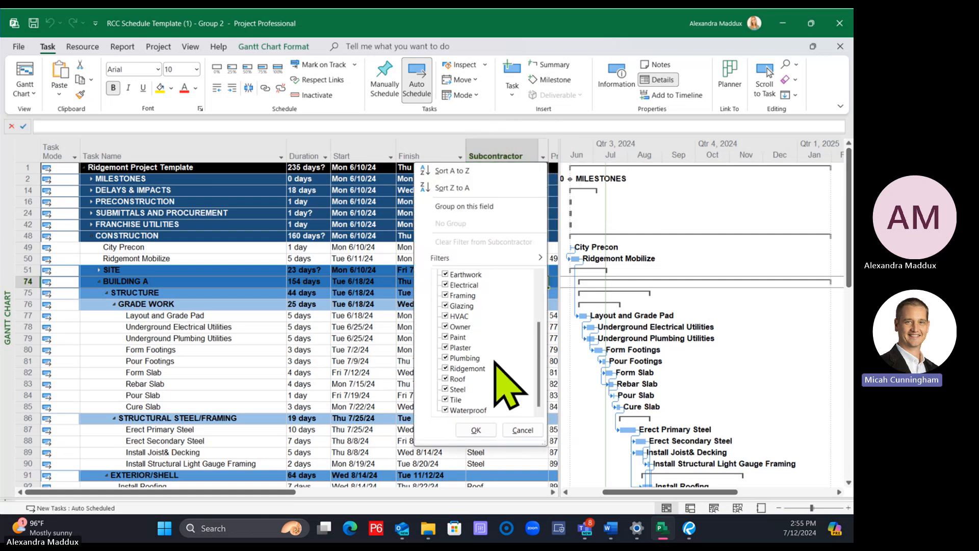
{"action": "scroll", "coordinate": [503, 378], "scroll_direction": "up", "scroll_amount": 3}
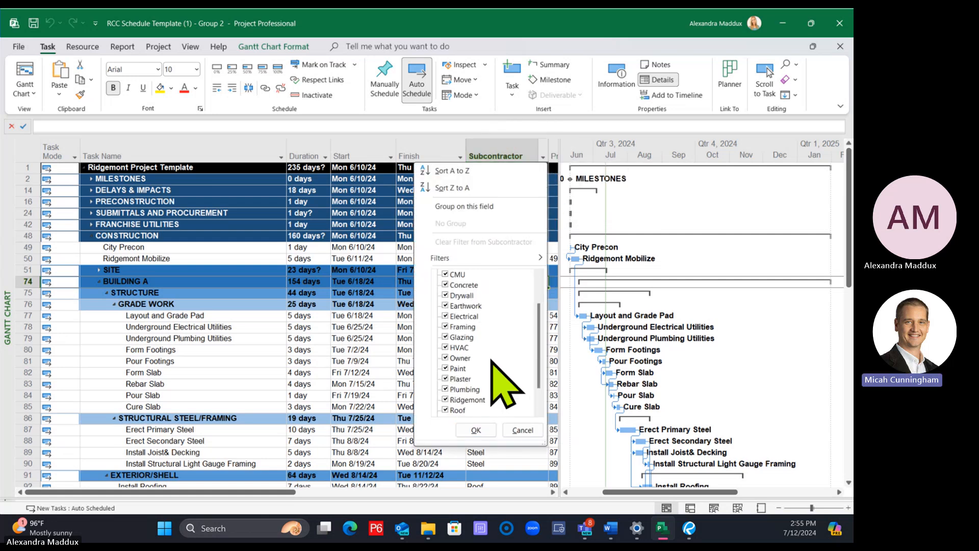
Filter the Subcontractor column to show only Electrical, HVAC and Plumbing tasks
{"action": "left_click", "coordinate": [543, 146]}
{"action": "left_click", "coordinate": [392, 319]}
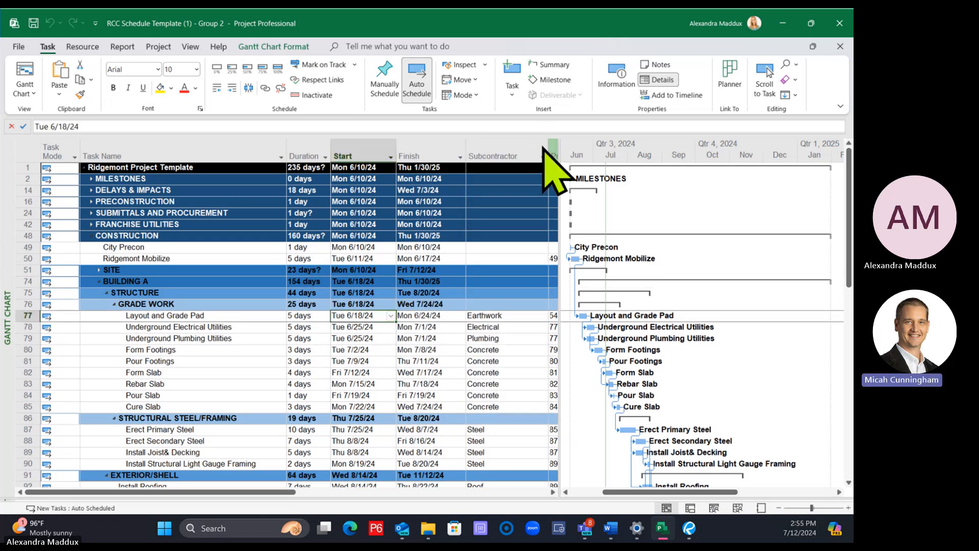
{"action": "left_click", "coordinate": [543, 156]}
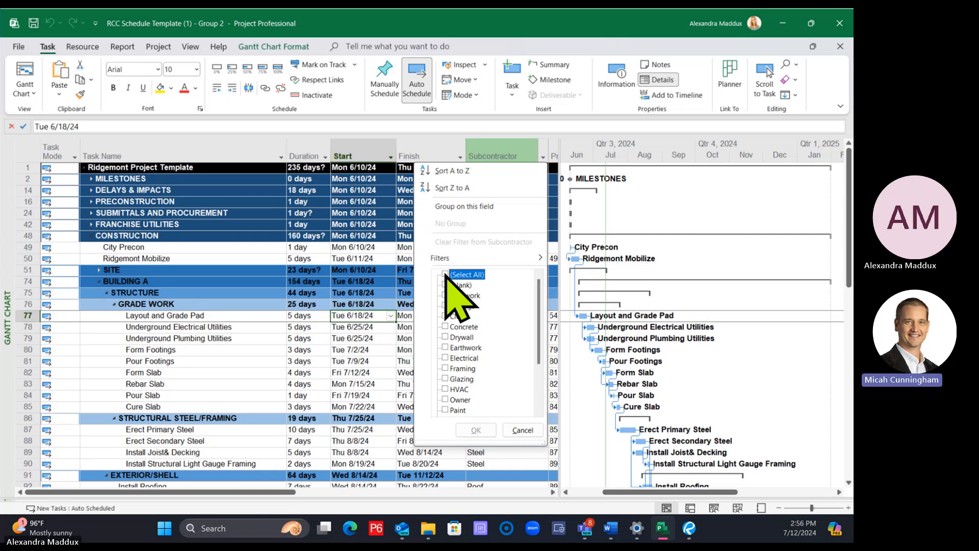
{"action": "scroll", "coordinate": [459, 403], "scroll_direction": "down", "scroll_amount": 1}
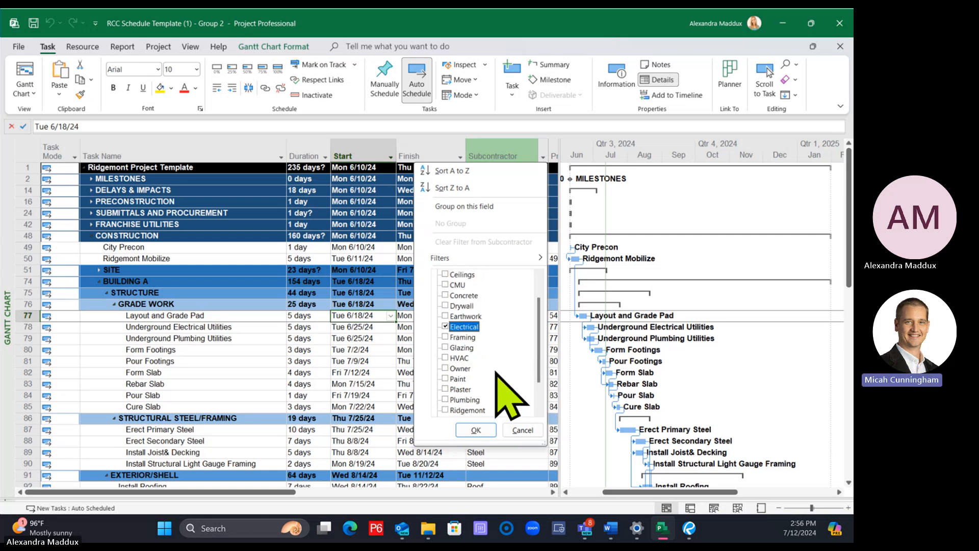
{"action": "left_click", "coordinate": [449, 358]}
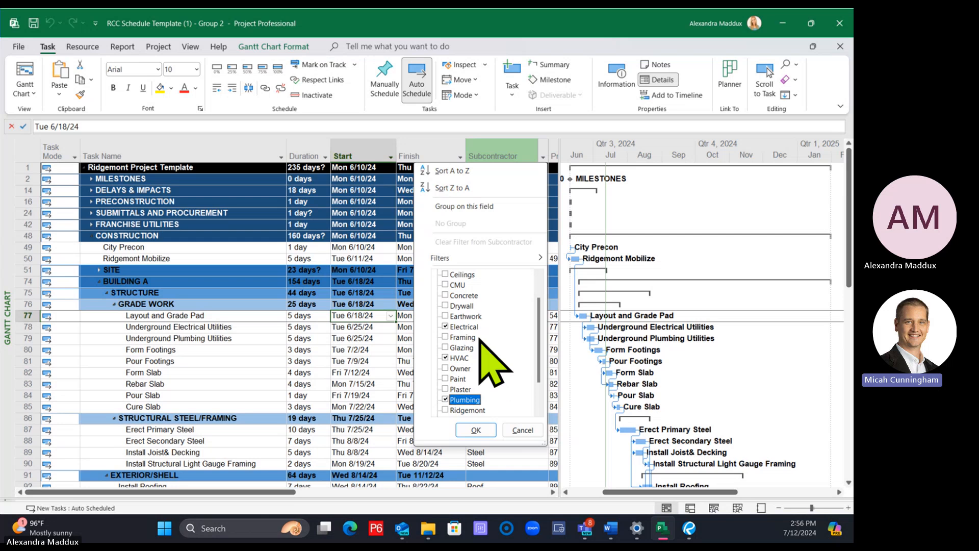
{"action": "left_click", "coordinate": [485, 432]}
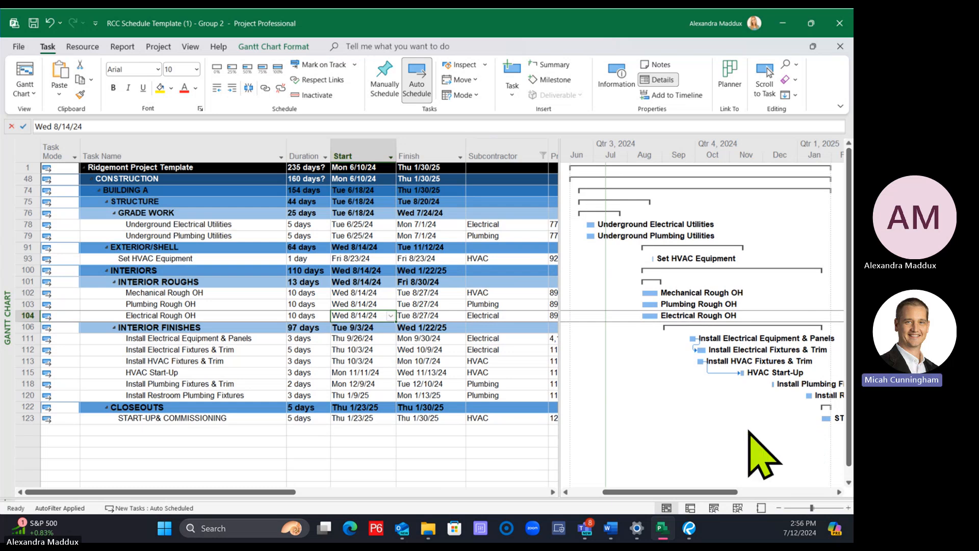
Filter the Subcontractor column to Concrete only, and restore all subcontractor values
{"action": "left_click", "coordinate": [543, 152]}
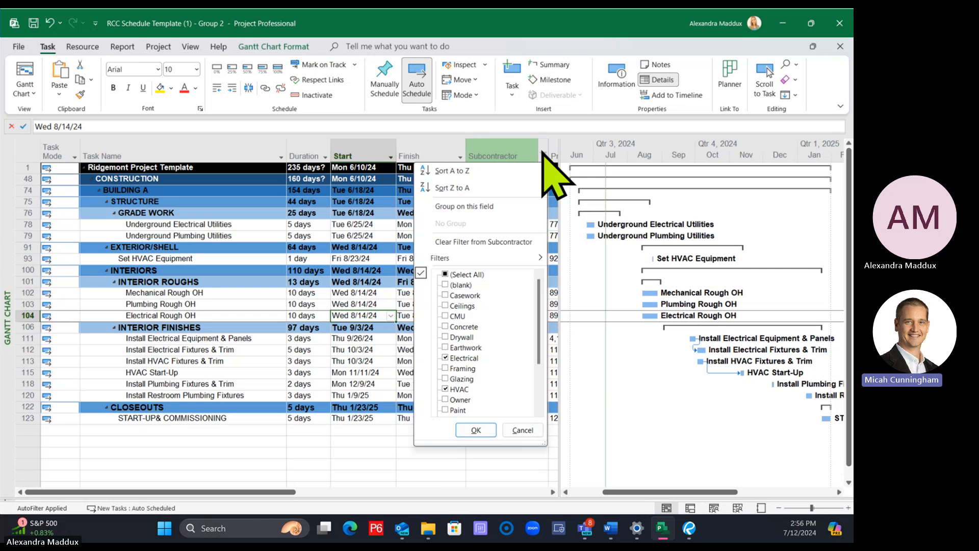
{"action": "left_click", "coordinate": [469, 272]}
{"action": "left_click", "coordinate": [447, 275]}
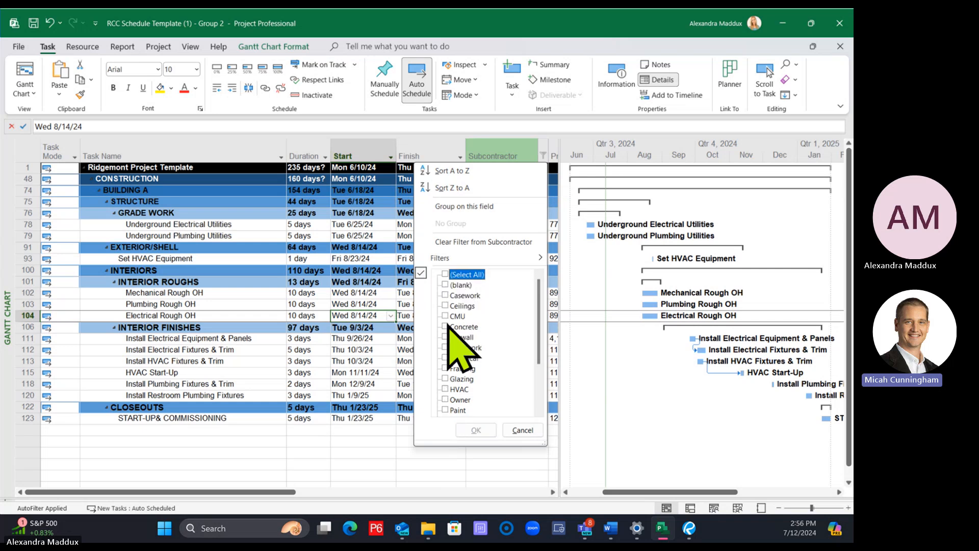
{"action": "left_click", "coordinate": [479, 430]}
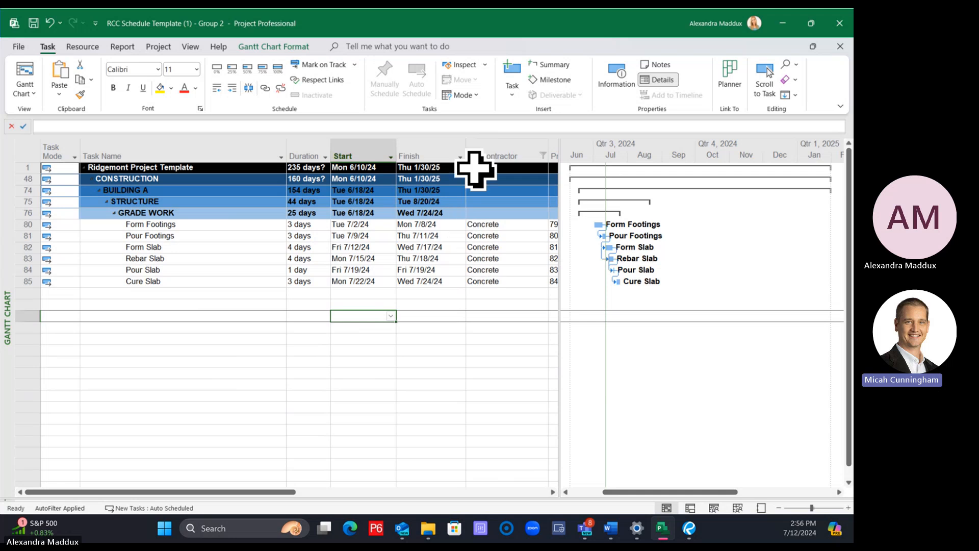
{"action": "left_click", "coordinate": [543, 154]}
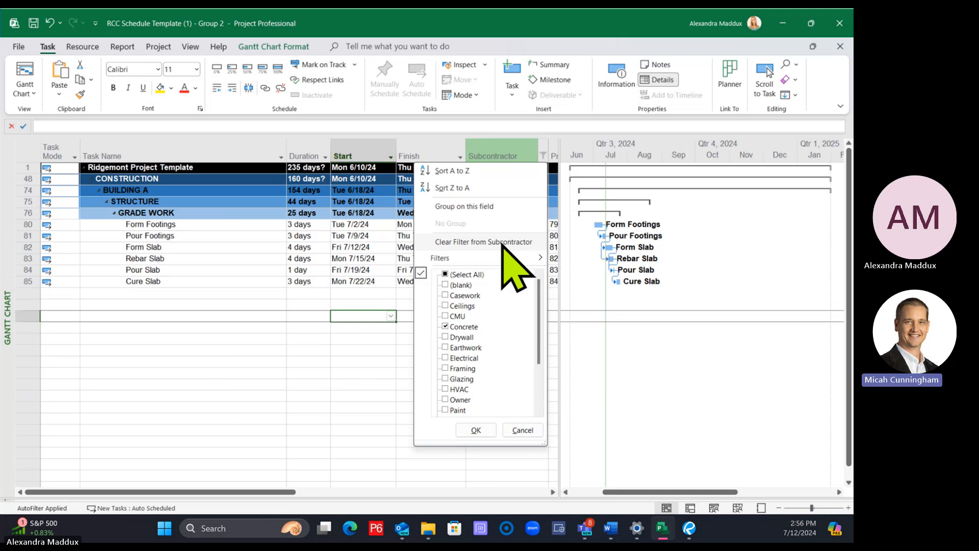
{"action": "left_click", "coordinate": [461, 275]}
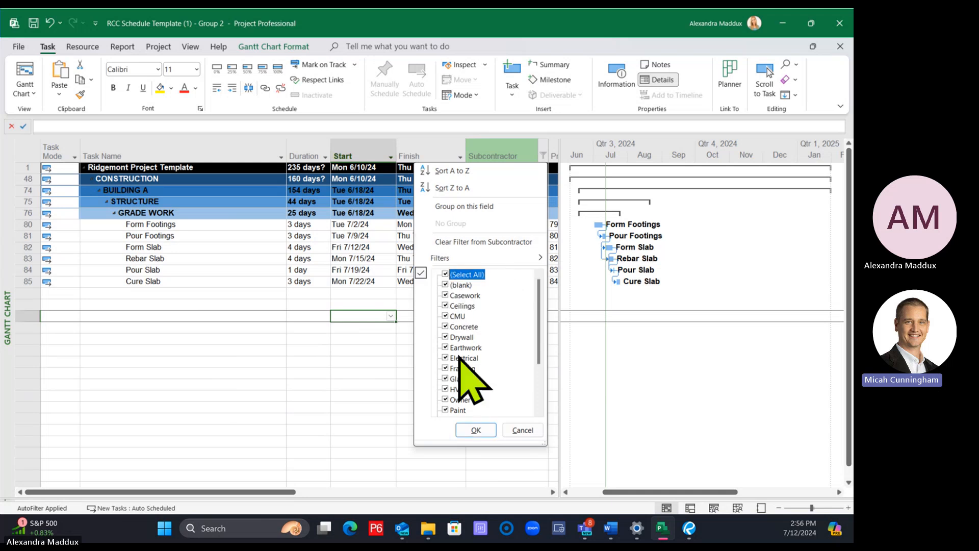
{"action": "left_click", "coordinate": [475, 431]}
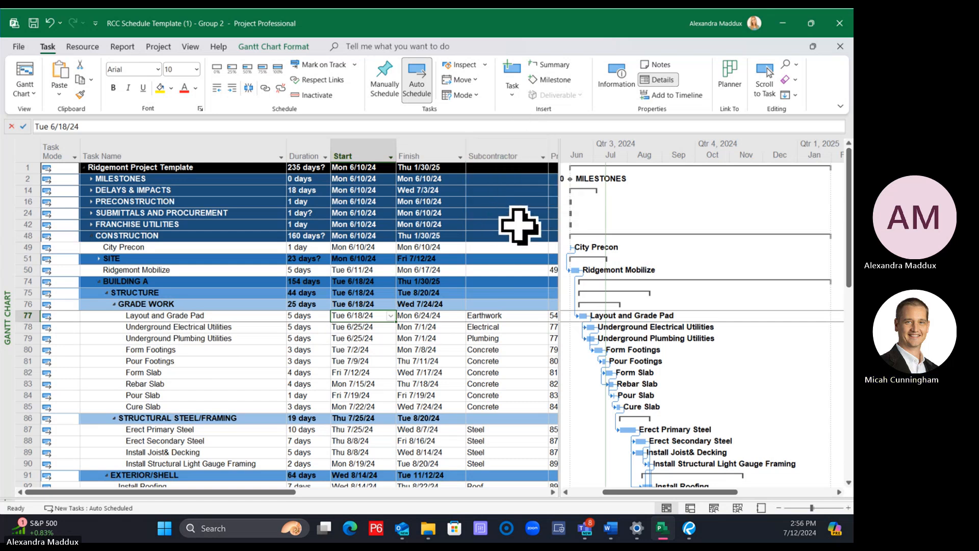
Apply the Date Range filter for tasks that start or finish after June 1, 2024 and before August 31, 2024, and look through the task list
{"action": "left_click", "coordinate": [190, 47]}
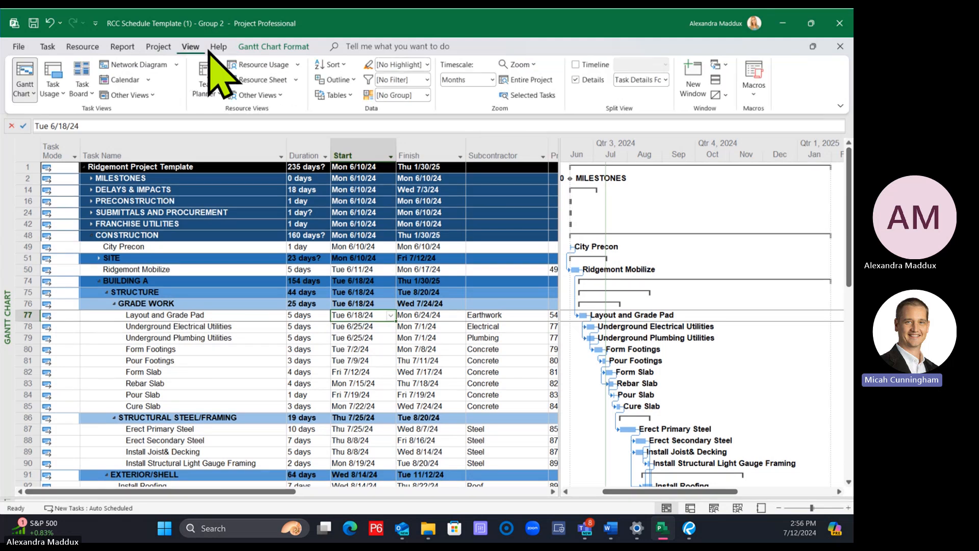
{"action": "left_click", "coordinate": [426, 80]}
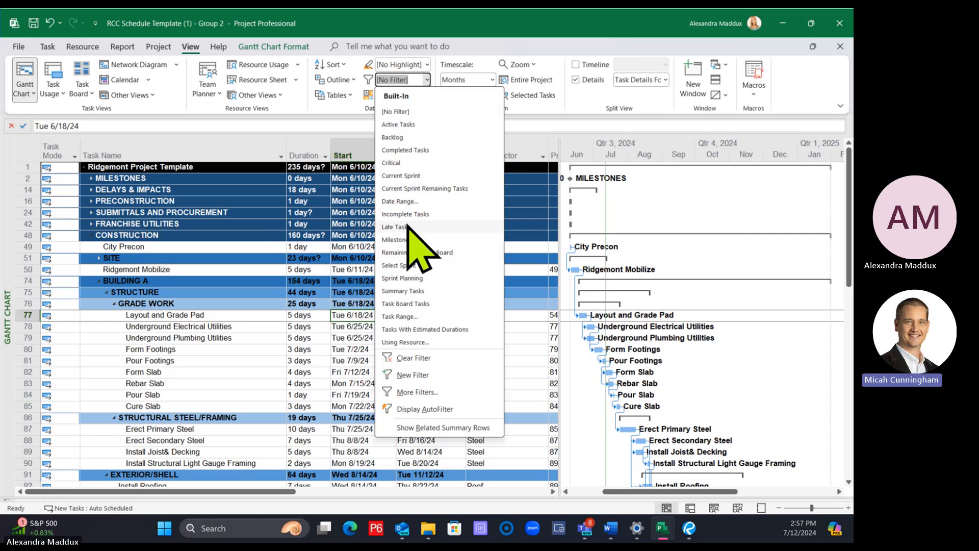
{"action": "left_click", "coordinate": [405, 202]}
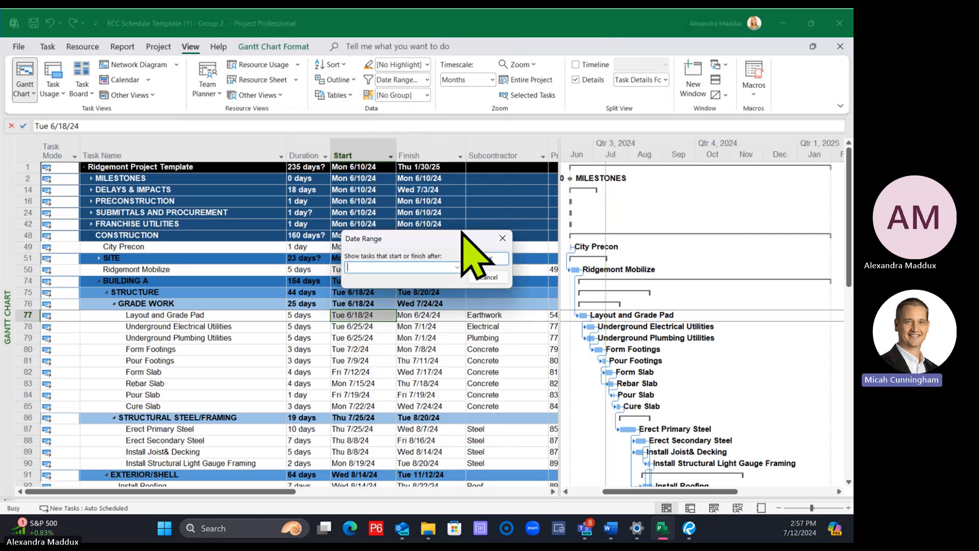
{"action": "left_click", "coordinate": [458, 267]}
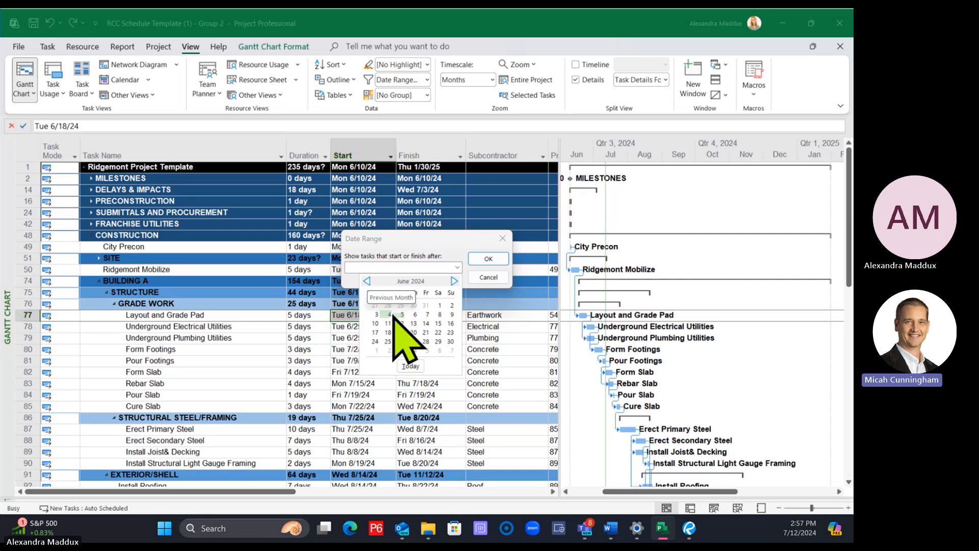
{"action": "left_click", "coordinate": [440, 305]}
{"action": "left_click", "coordinate": [473, 259]}
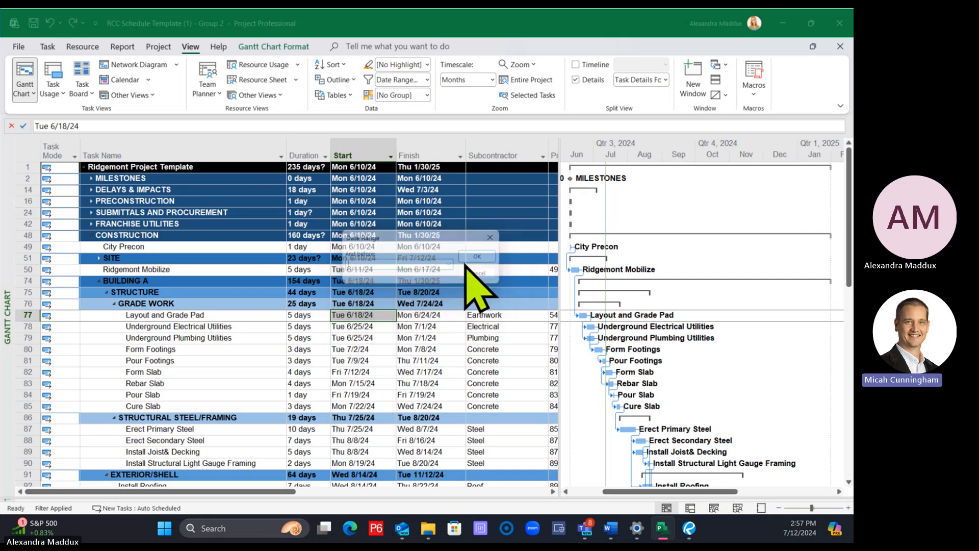
{"action": "left_click", "coordinate": [457, 267]}
{"action": "left_click", "coordinate": [454, 281]}
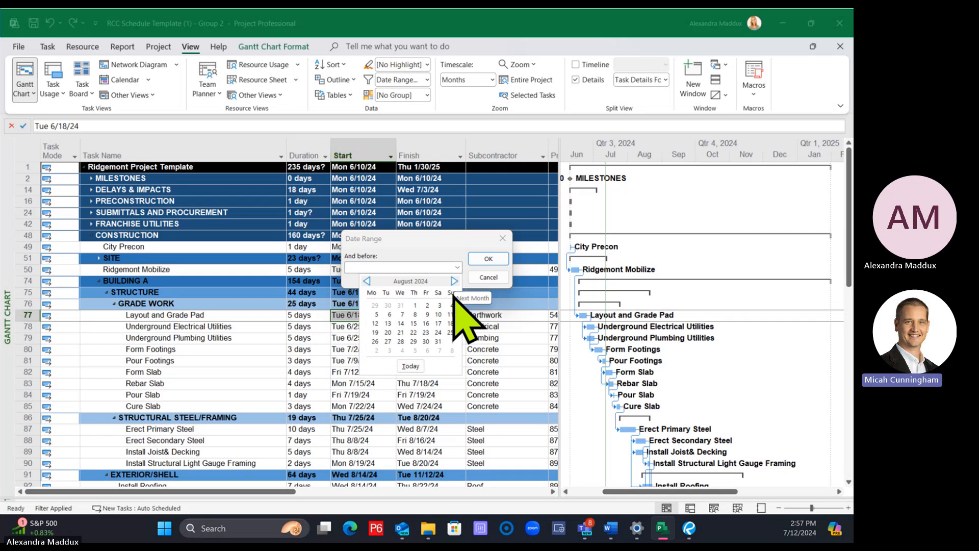
{"action": "left_click", "coordinate": [438, 341]}
{"action": "left_click", "coordinate": [488, 259]}
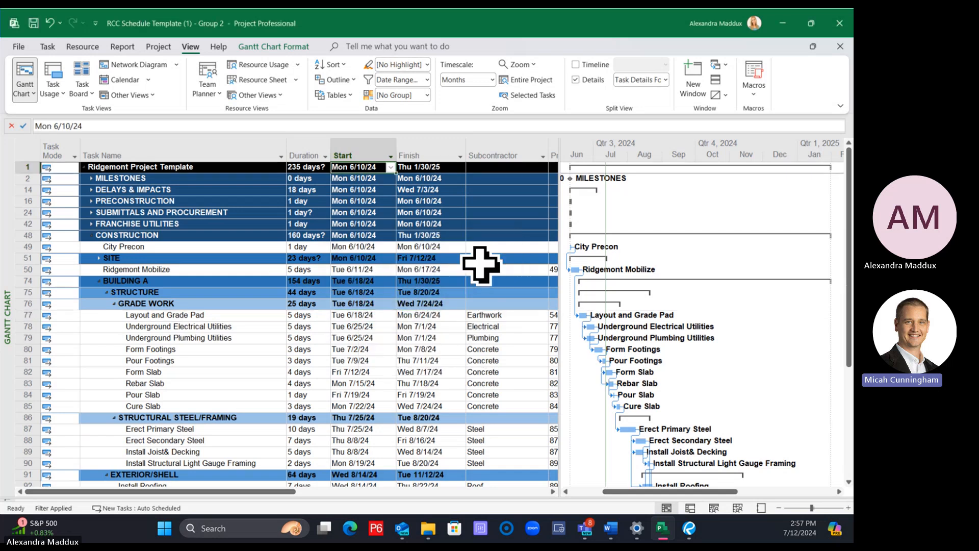
{"action": "scroll", "coordinate": [481, 264], "scroll_direction": "down", "scroll_amount": 6}
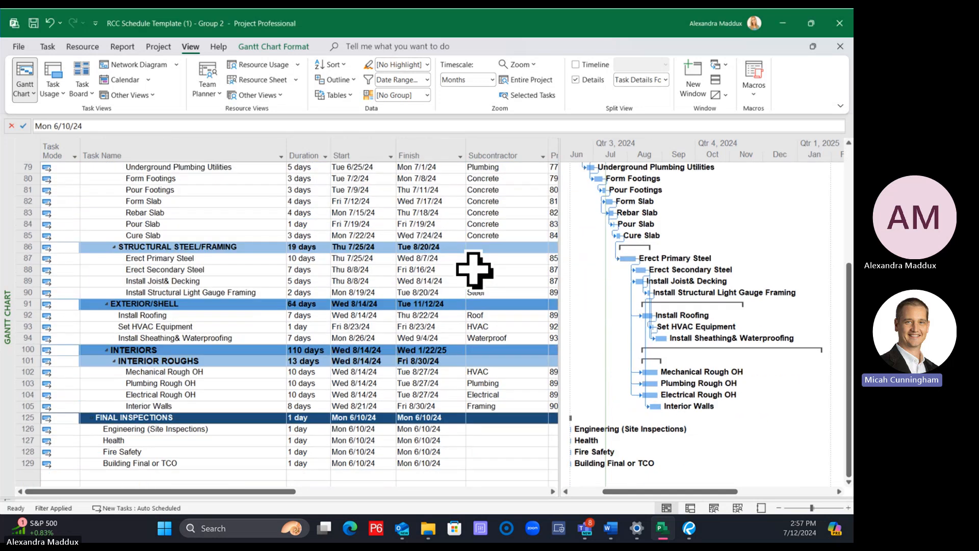
{"action": "scroll", "coordinate": [475, 270], "scroll_direction": "up", "scroll_amount": 6}
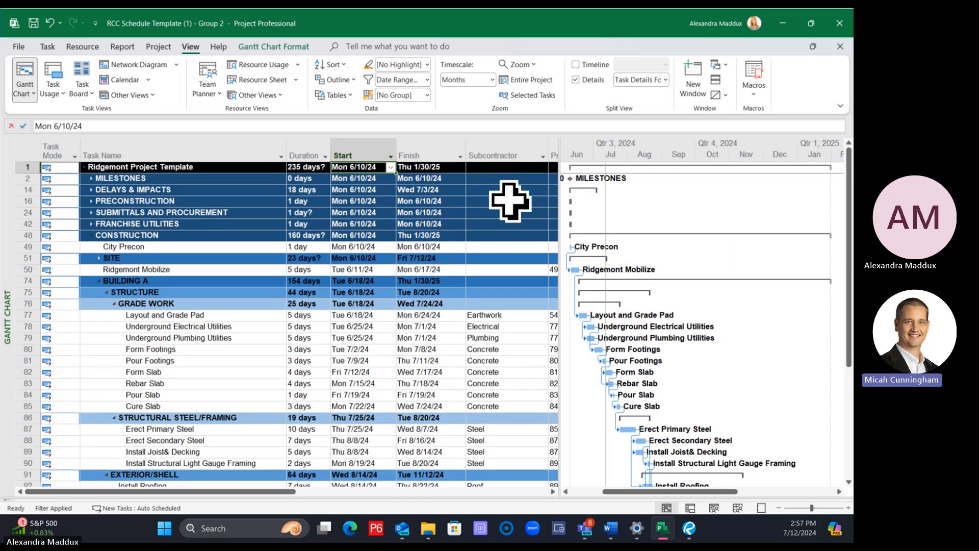
Narrow the date-filtered schedule to the Steel subcontractor, and restore all subcontractors within the date range
{"action": "left_click", "coordinate": [543, 156]}
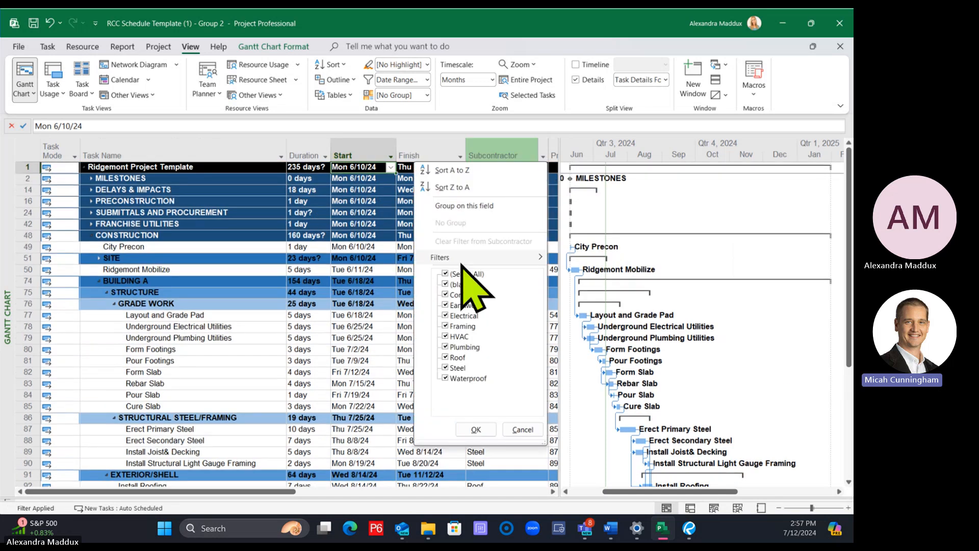
{"action": "left_click", "coordinate": [448, 368]}
{"action": "left_click", "coordinate": [476, 429]}
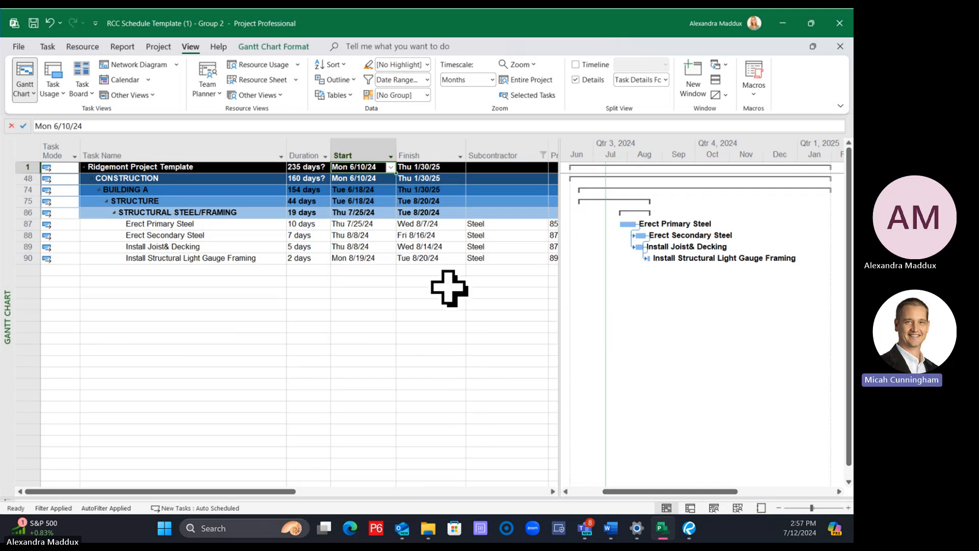
{"action": "left_click", "coordinate": [543, 155]}
{"action": "left_click", "coordinate": [445, 274]}
{"action": "left_click", "coordinate": [476, 429]}
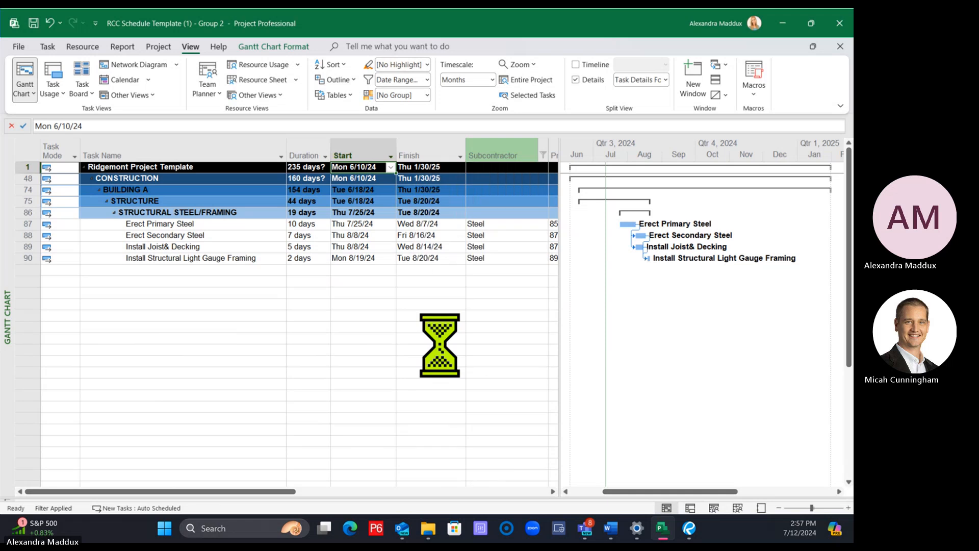
Remove the Date Range filter from the schedule and look through the full task list
{"action": "scroll", "coordinate": [450, 276], "scroll_direction": "down", "scroll_amount": 7}
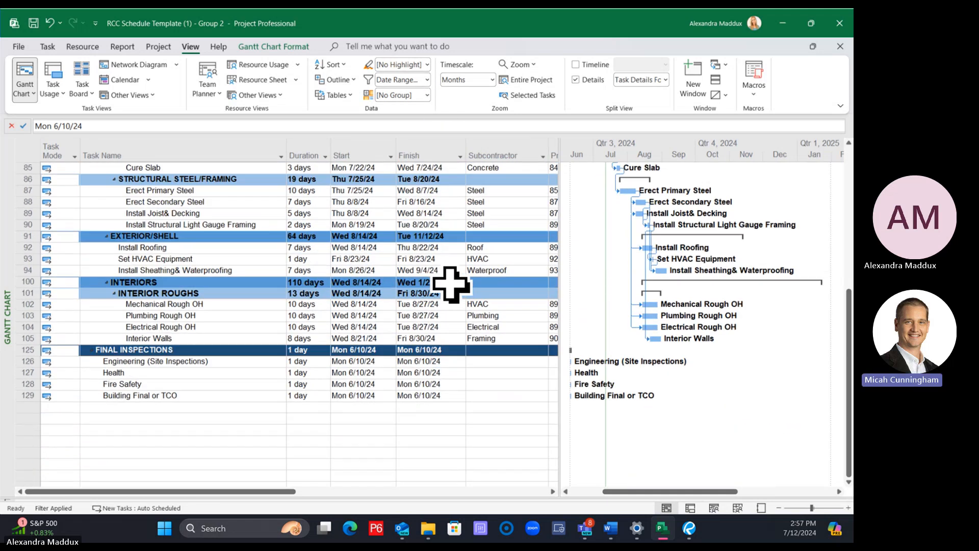
{"action": "scroll", "coordinate": [449, 284], "scroll_direction": "up", "scroll_amount": 7}
{"action": "left_click", "coordinate": [428, 80]}
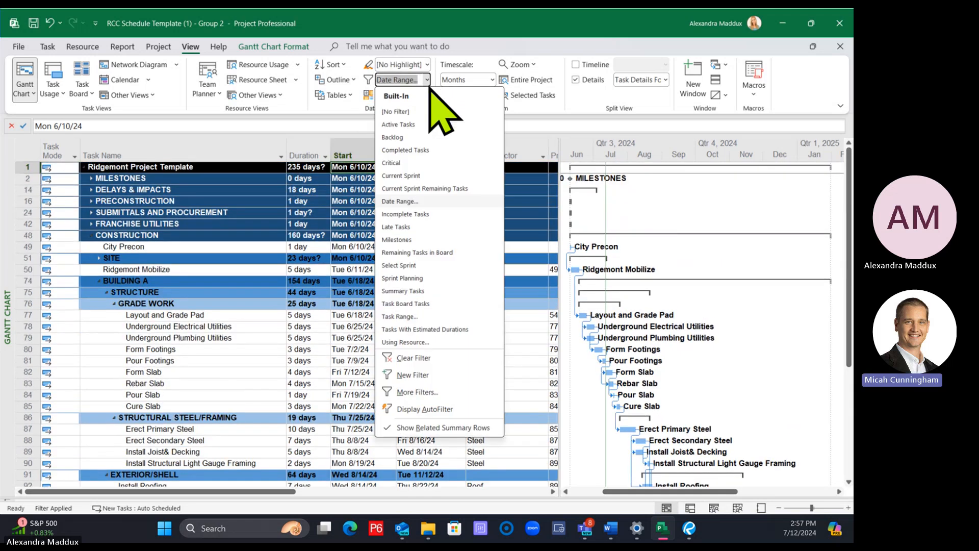
{"action": "left_click", "coordinate": [418, 111]}
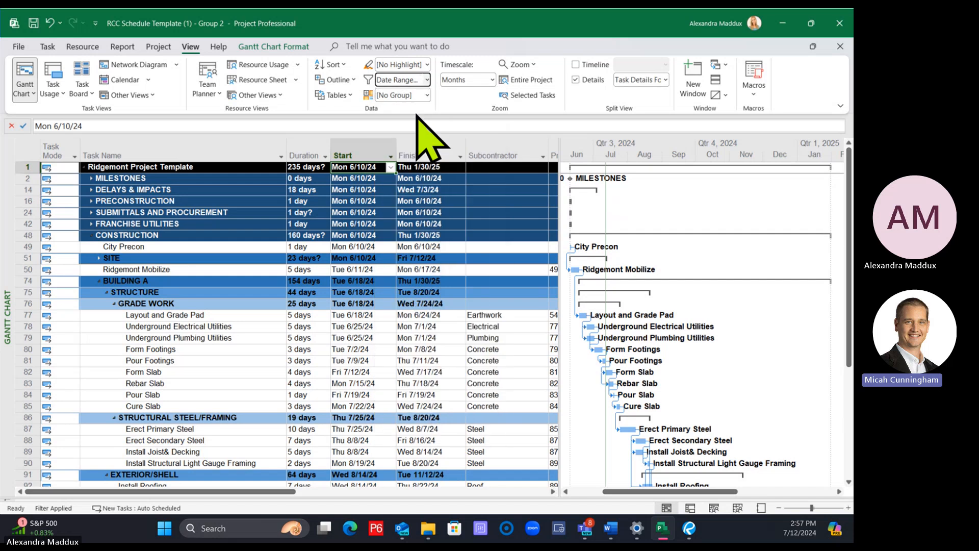
{"action": "left_click", "coordinate": [447, 293]}
{"action": "scroll", "coordinate": [447, 276], "scroll_direction": "down", "scroll_amount": 8}
{"action": "scroll", "coordinate": [447, 276], "scroll_direction": "down", "scroll_amount": 6}
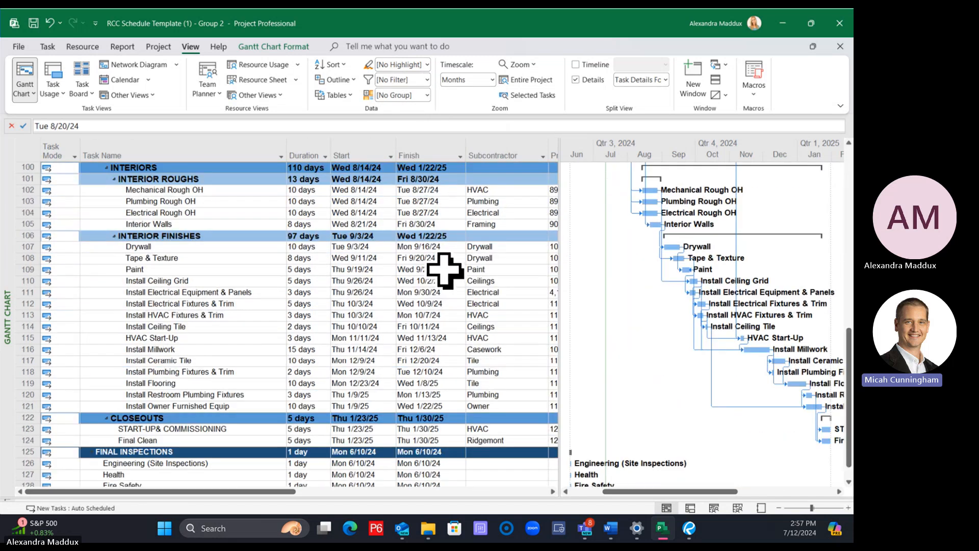
{"action": "scroll", "coordinate": [442, 271], "scroll_direction": "up", "scroll_amount": 14}
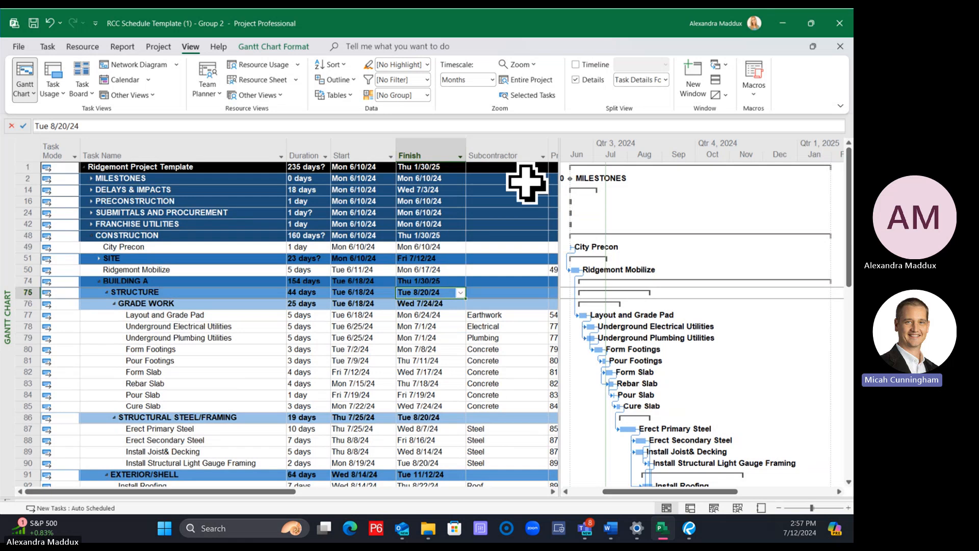
Group the schedule by the Subcontractor field, collapse the No Value group, and look over the subcontractor groups
{"action": "left_click", "coordinate": [543, 155]}
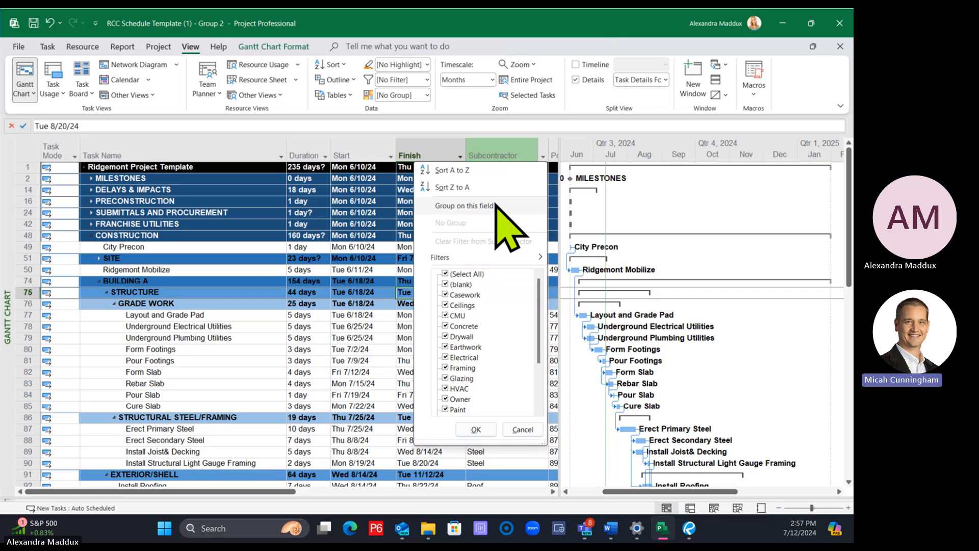
{"action": "left_click", "coordinate": [544, 154]}
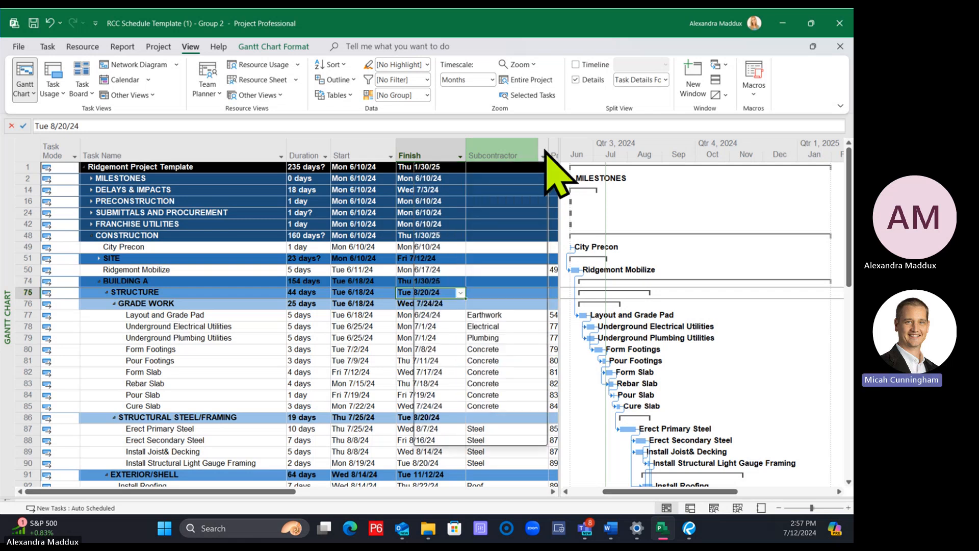
{"action": "left_click", "coordinate": [544, 154]}
{"action": "left_click", "coordinate": [477, 207]}
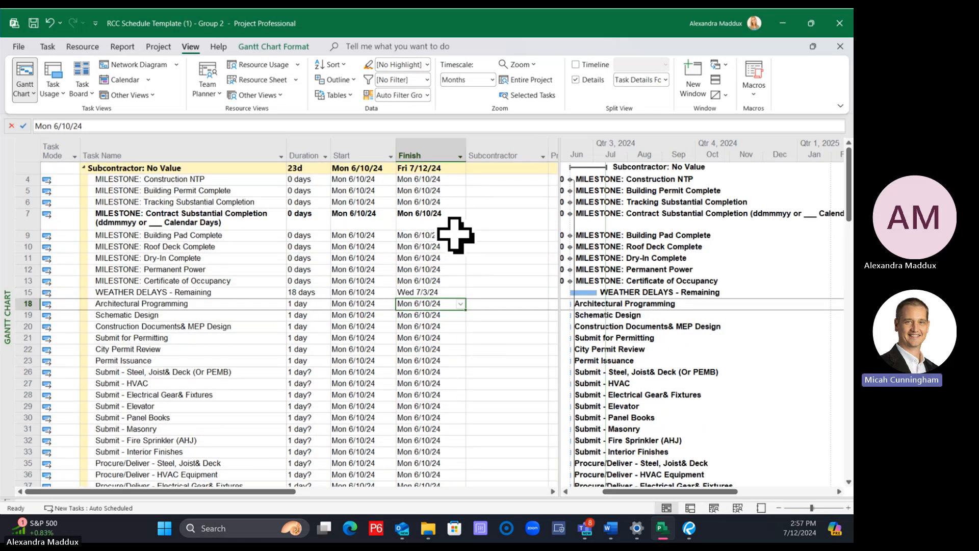
{"action": "left_click", "coordinate": [85, 168]}
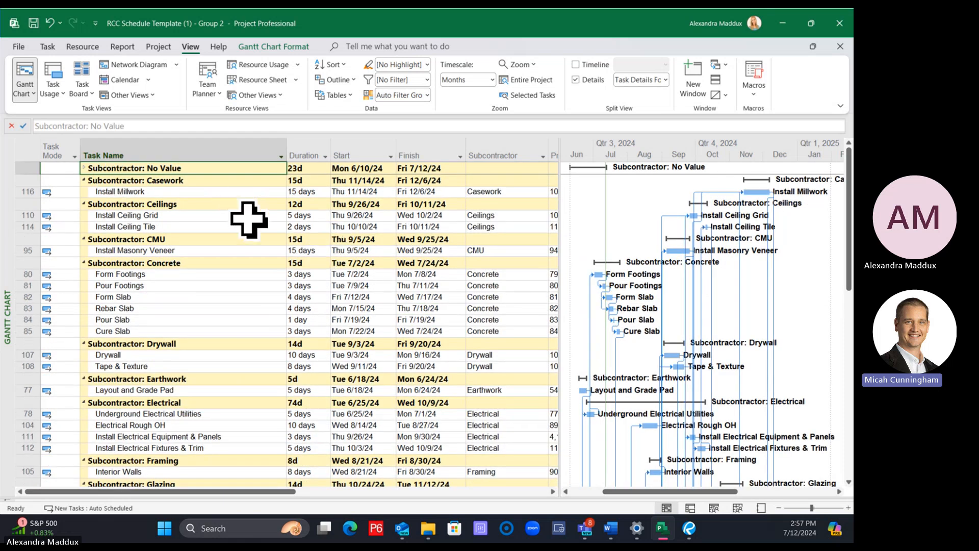
{"action": "scroll", "coordinate": [244, 216], "scroll_direction": "down", "scroll_amount": 1}
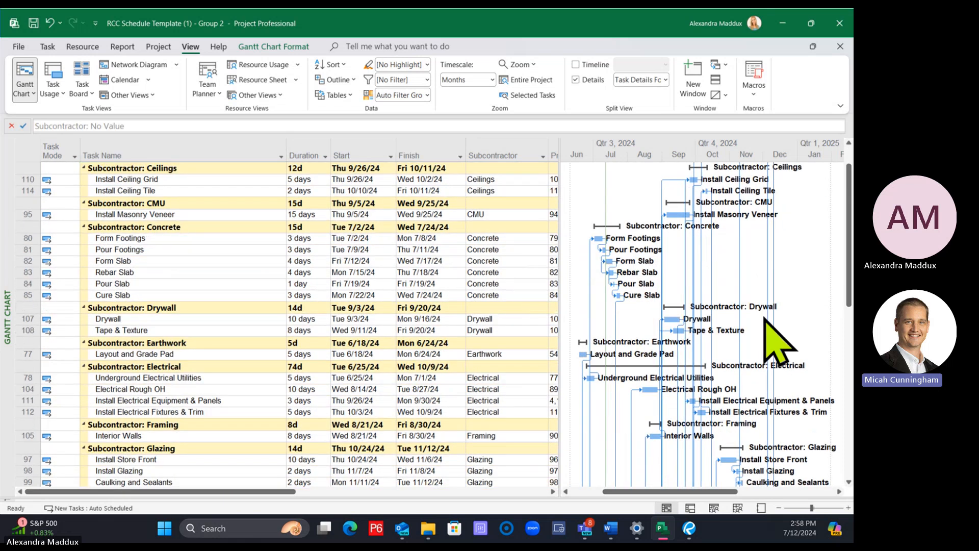
{"action": "scroll", "coordinate": [262, 284], "scroll_direction": "up", "scroll_amount": 1}
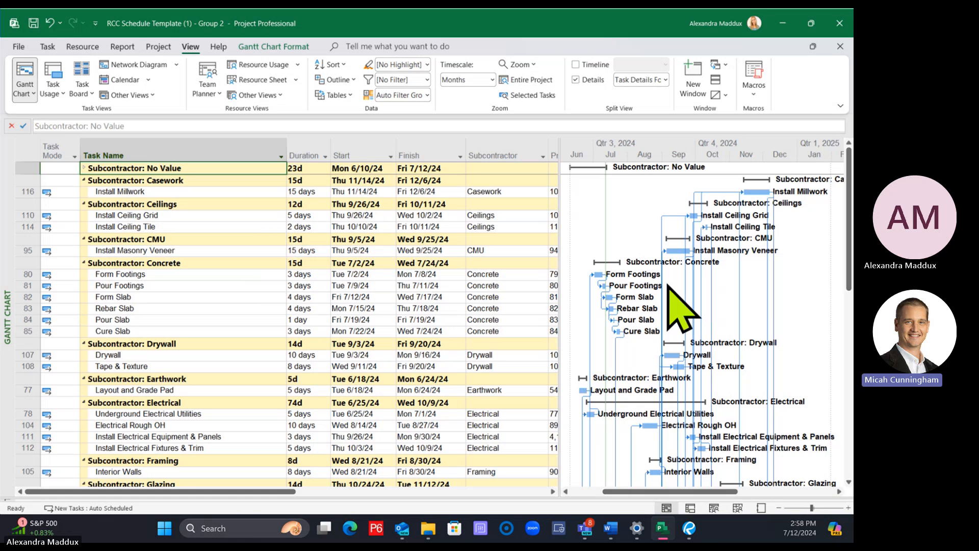
Hide the link lines between the task bars in the Gantt chart layout
{"action": "scroll", "coordinate": [811, 294], "scroll_direction": "down", "scroll_amount": 2}
{"action": "right_click", "coordinate": [814, 272]}
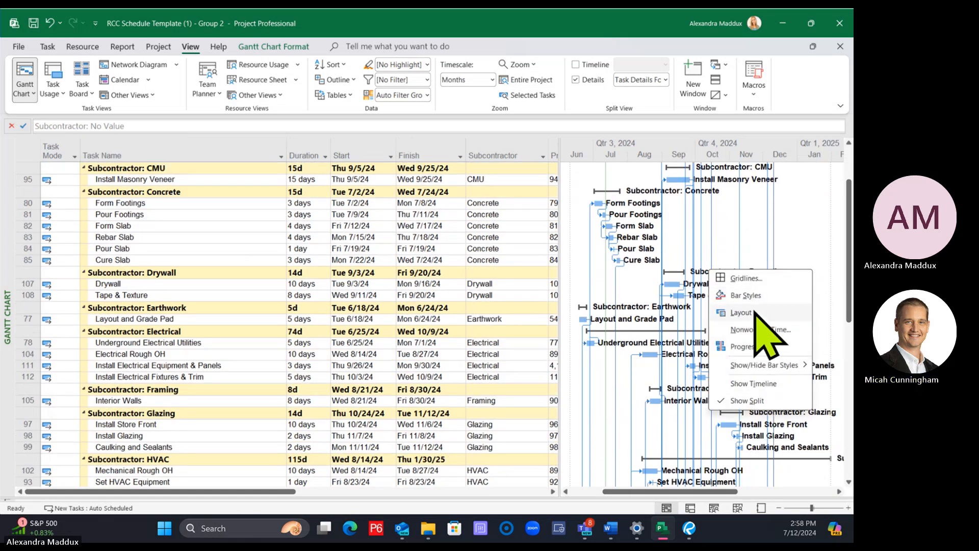
{"action": "left_click", "coordinate": [755, 311]}
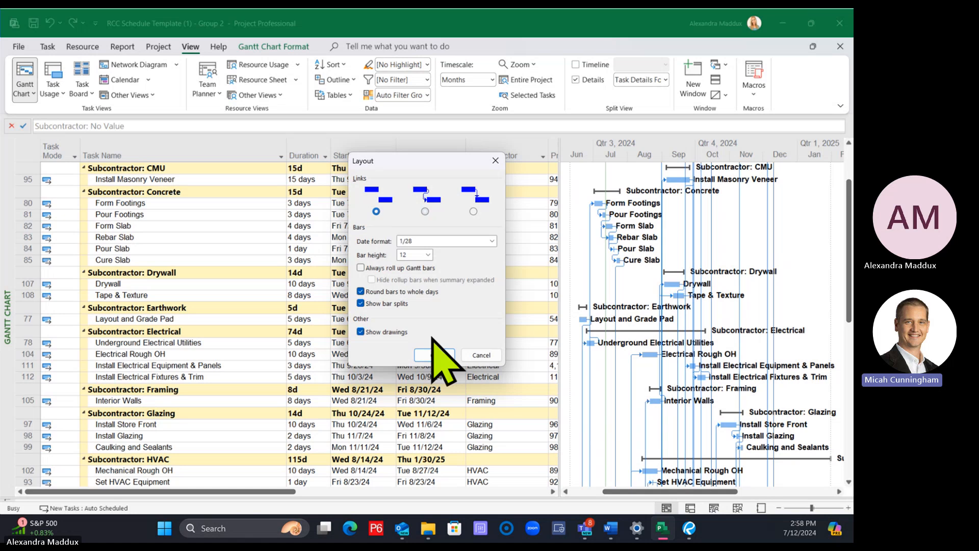
{"action": "left_click", "coordinate": [434, 356]}
Look through the subcontractor groups and their Gantt bars, selecting the Install Millwork task to trace its row
{"action": "scroll", "coordinate": [426, 352], "scroll_direction": "down", "scroll_amount": 2}
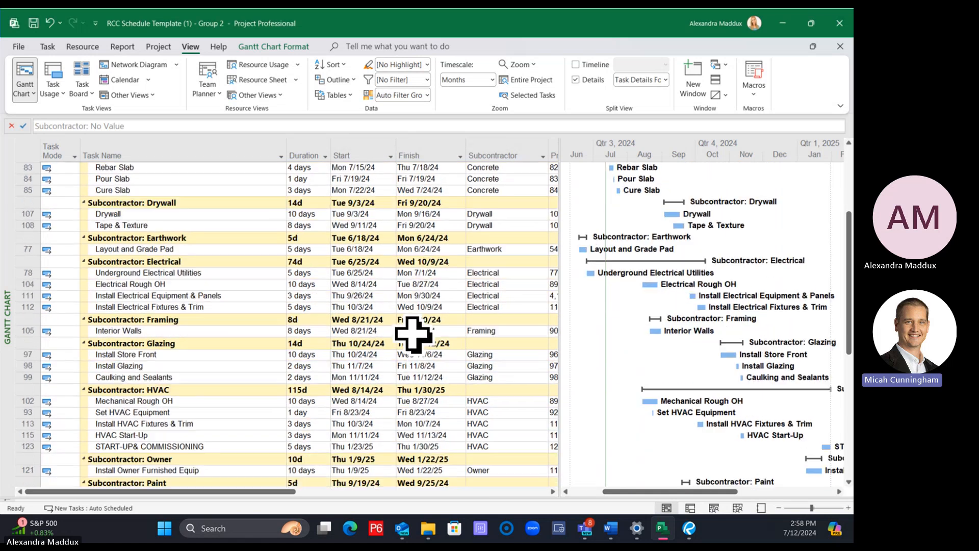
{"action": "scroll", "coordinate": [414, 334], "scroll_direction": "down", "scroll_amount": 1}
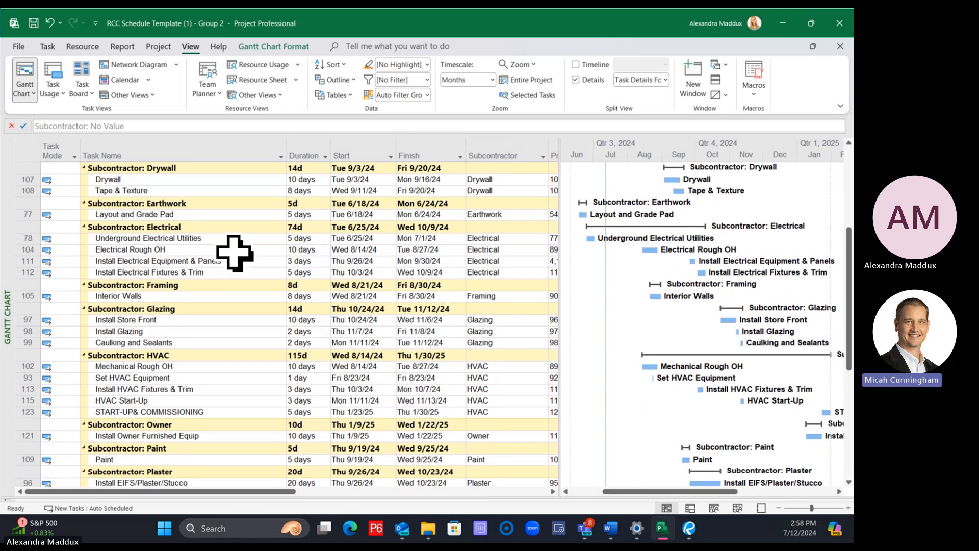
{"action": "scroll", "coordinate": [264, 299], "scroll_direction": "up", "scroll_amount": 1}
{"action": "scroll", "coordinate": [265, 299], "scroll_direction": "down", "scroll_amount": 2}
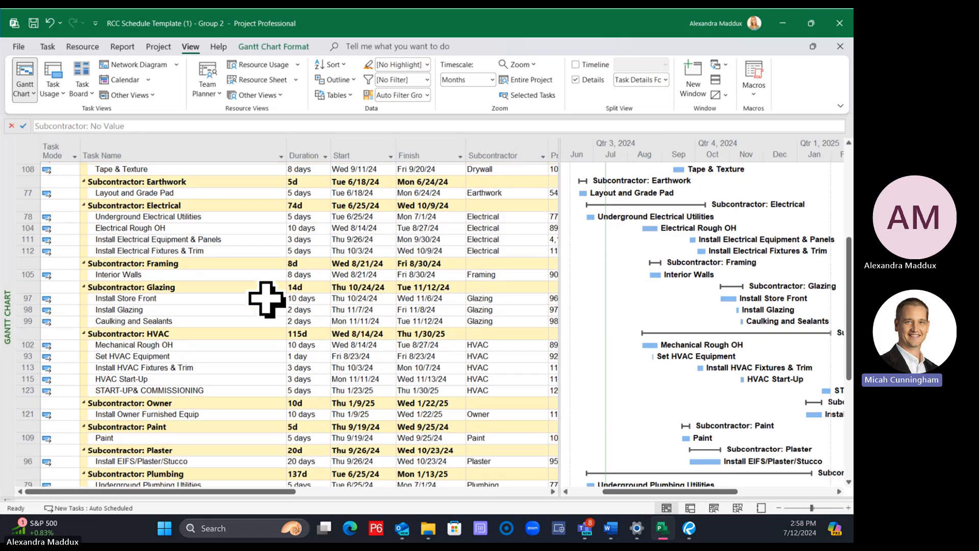
{"action": "scroll", "coordinate": [266, 299], "scroll_direction": "down", "scroll_amount": 6}
{"action": "scroll", "coordinate": [266, 298], "scroll_direction": "up", "scroll_amount": 7}
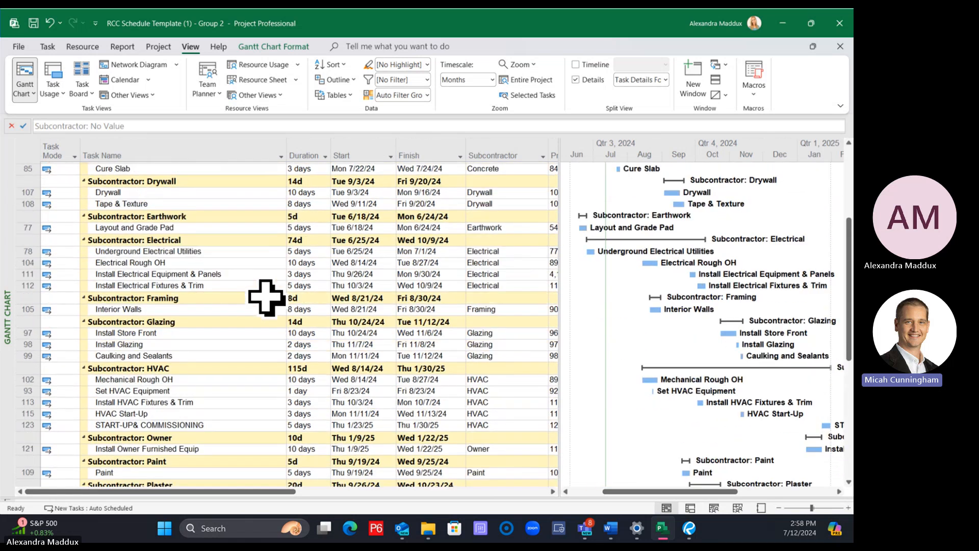
{"action": "scroll", "coordinate": [265, 297], "scroll_direction": "up", "scroll_amount": 5}
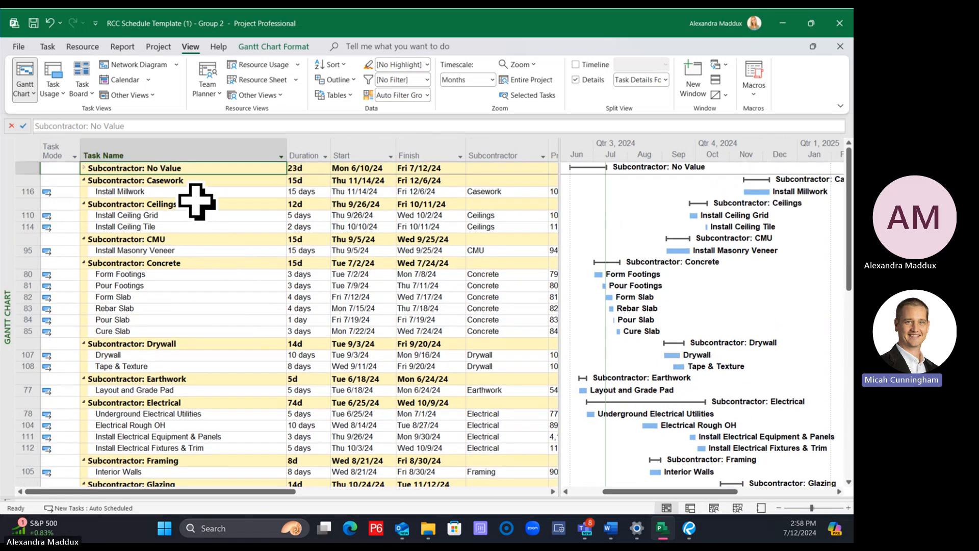
{"action": "left_click", "coordinate": [196, 192]}
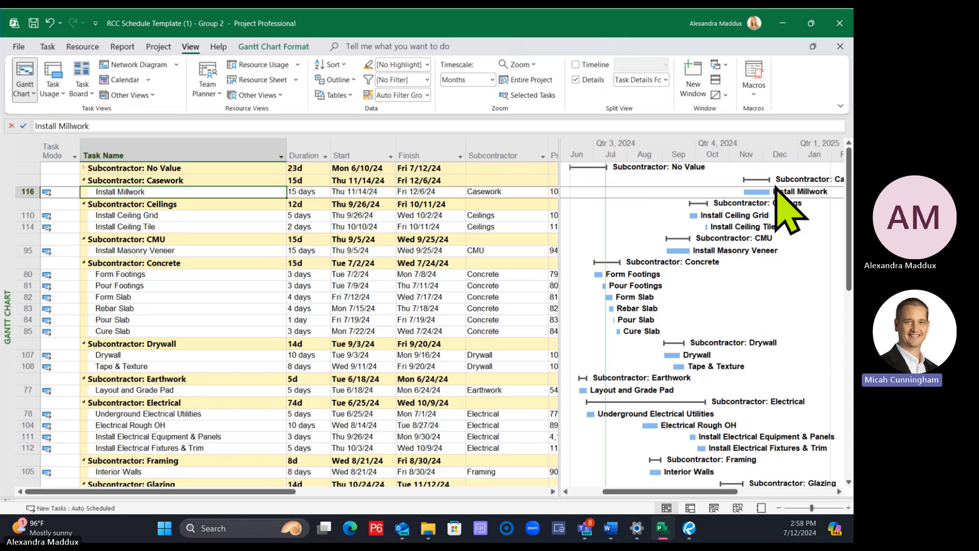
{"action": "scroll", "coordinate": [730, 242], "scroll_direction": "down", "scroll_amount": 5}
{"action": "scroll", "coordinate": [725, 244], "scroll_direction": "down", "scroll_amount": 5}
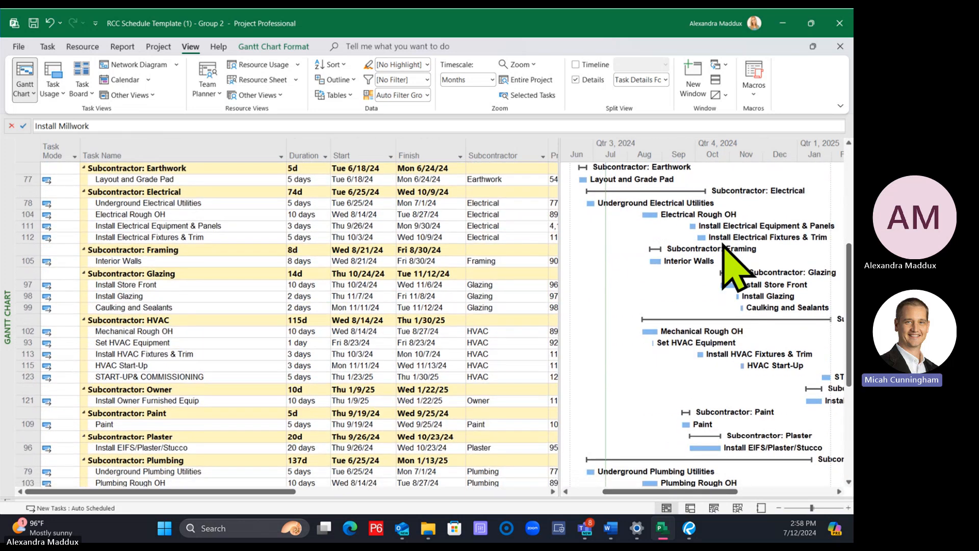
{"action": "scroll", "coordinate": [682, 236], "scroll_direction": "down", "scroll_amount": 2}
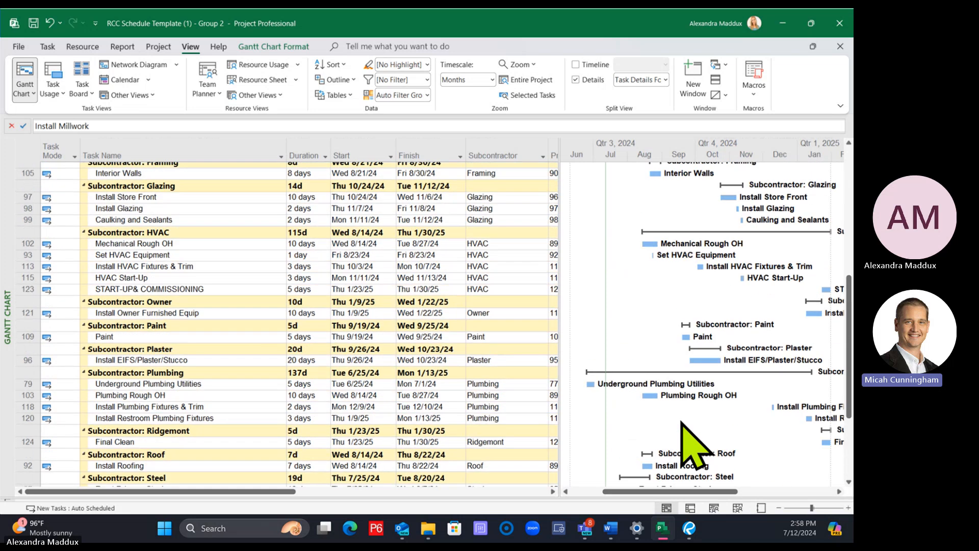
{"action": "scroll", "coordinate": [682, 422], "scroll_direction": "up", "scroll_amount": 3}
{"action": "scroll", "coordinate": [679, 421], "scroll_direction": "up", "scroll_amount": 4}
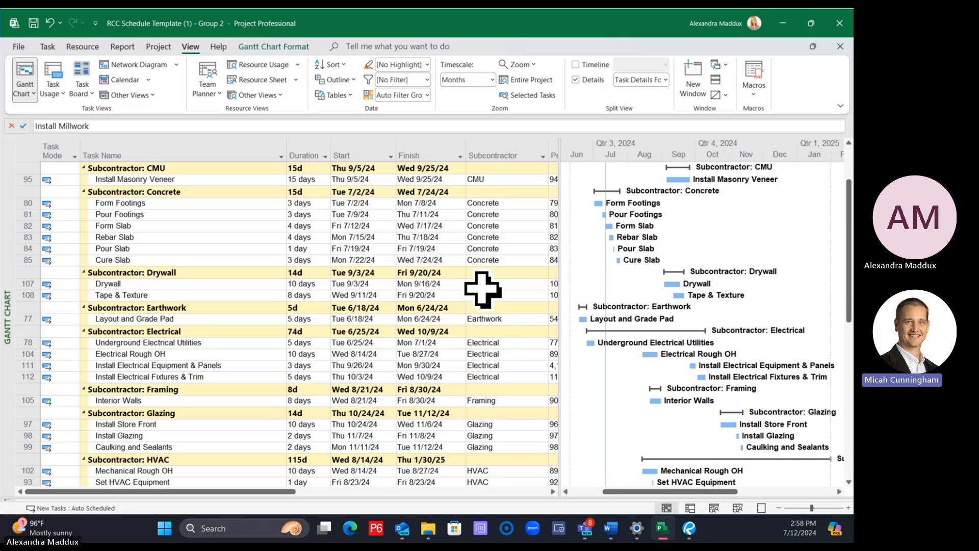
Remove the grouping by Subcontractor from the schedule
{"action": "left_click", "coordinate": [495, 158]}
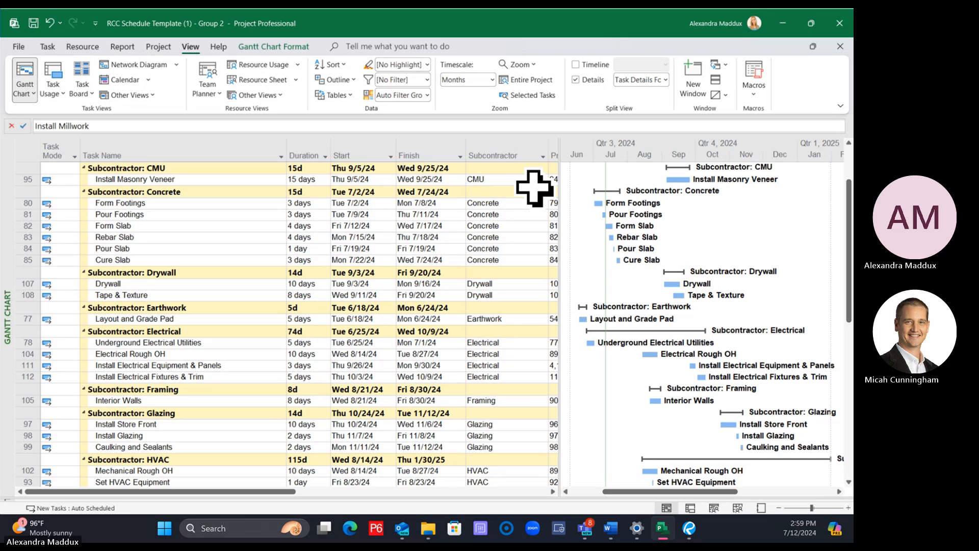
{"action": "left_click", "coordinate": [535, 153]}
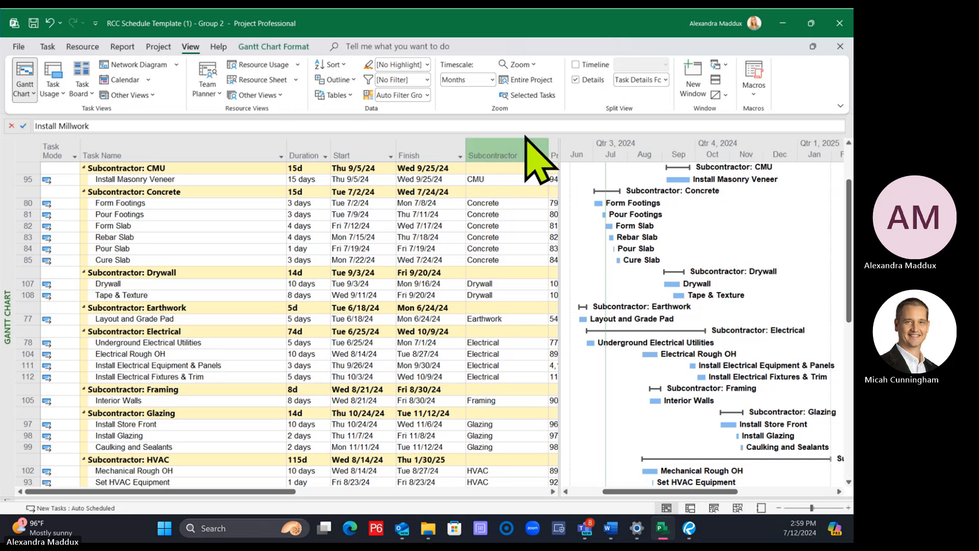
{"action": "left_click", "coordinate": [542, 157]}
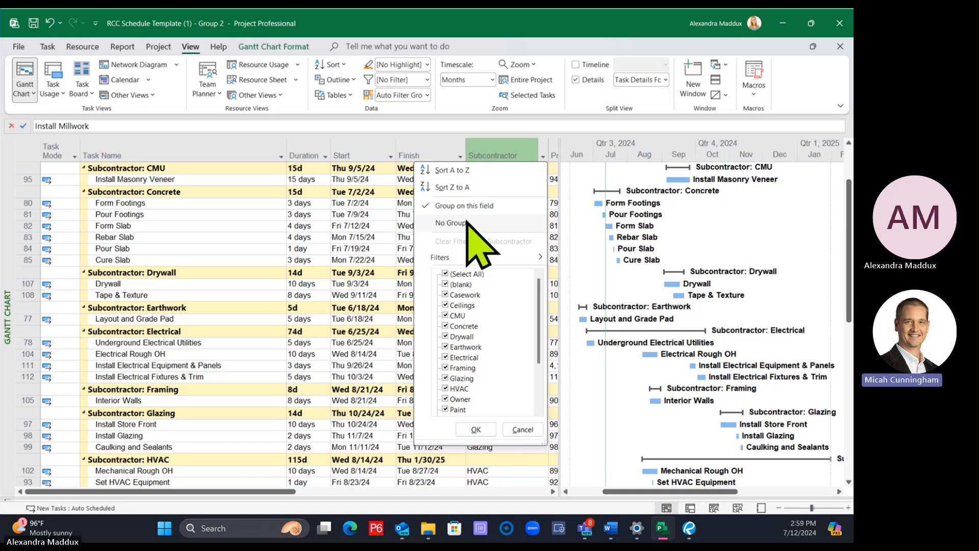
{"action": "key", "text": "Escape"}
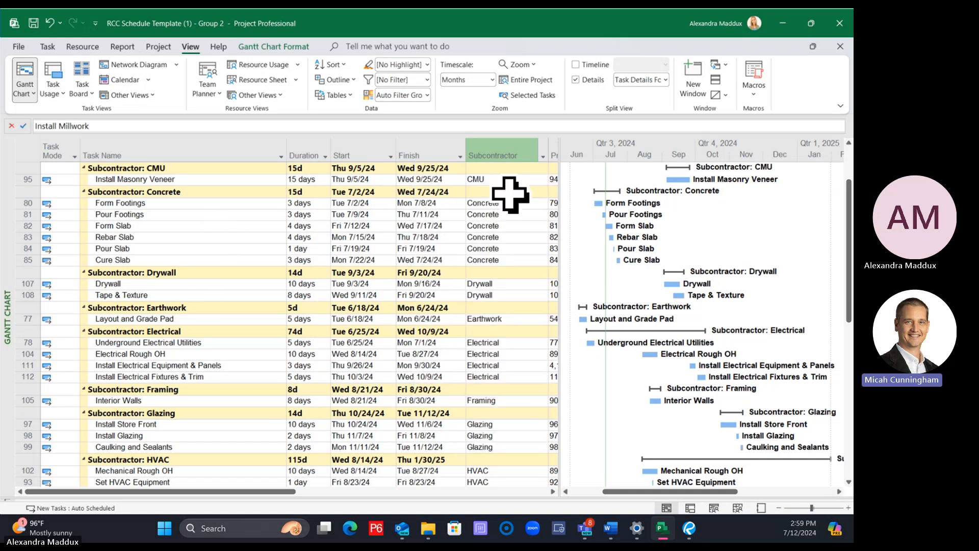
{"action": "left_click", "coordinate": [543, 155]}
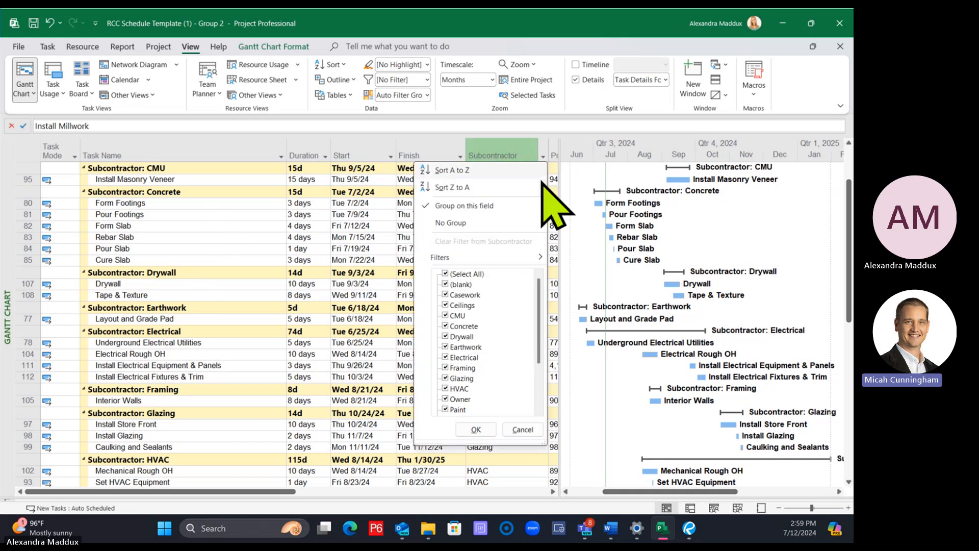
{"action": "left_click", "coordinate": [477, 222]}
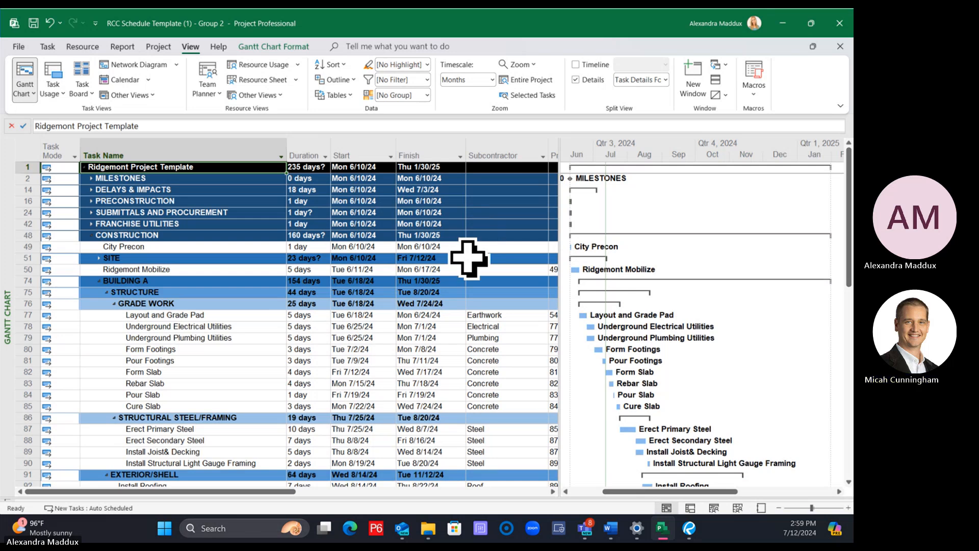
Group the schedule by the Subcontractor field again, and return it to No Group
{"action": "left_click", "coordinate": [542, 155]}
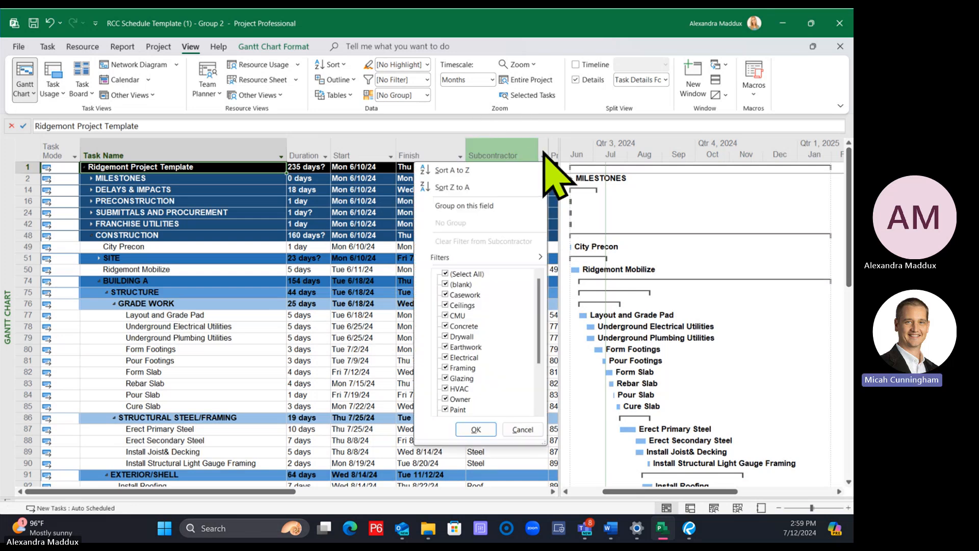
{"action": "left_click", "coordinate": [470, 206]}
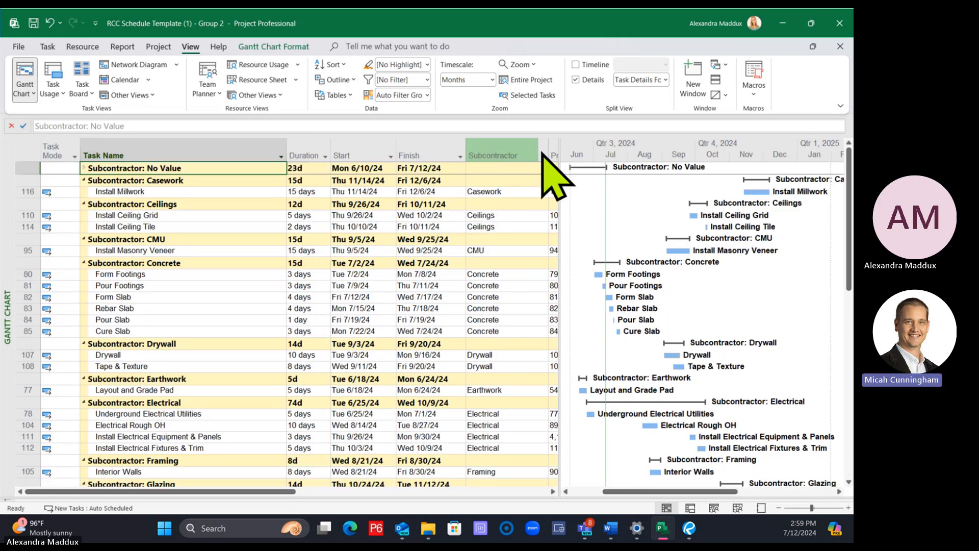
{"action": "left_click", "coordinate": [542, 156]}
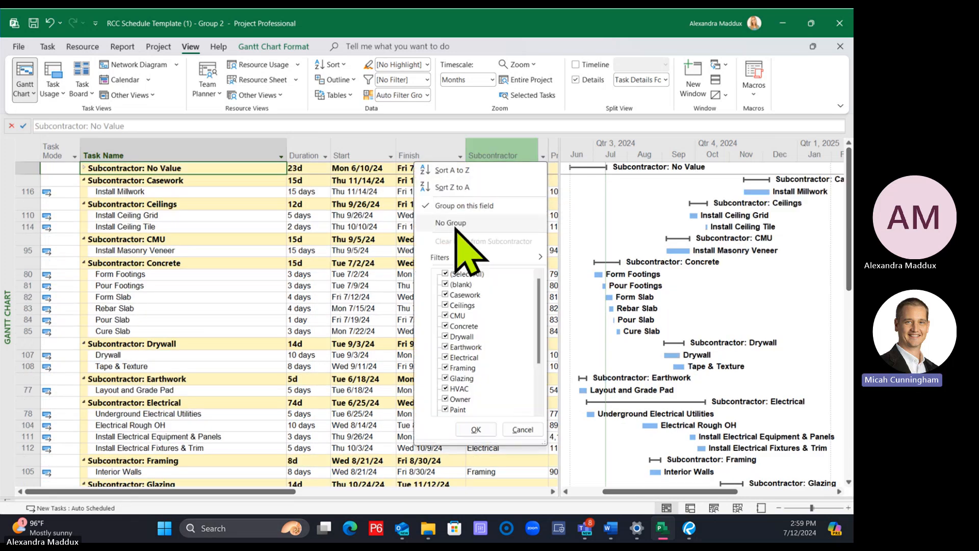
{"action": "left_click", "coordinate": [462, 223]}
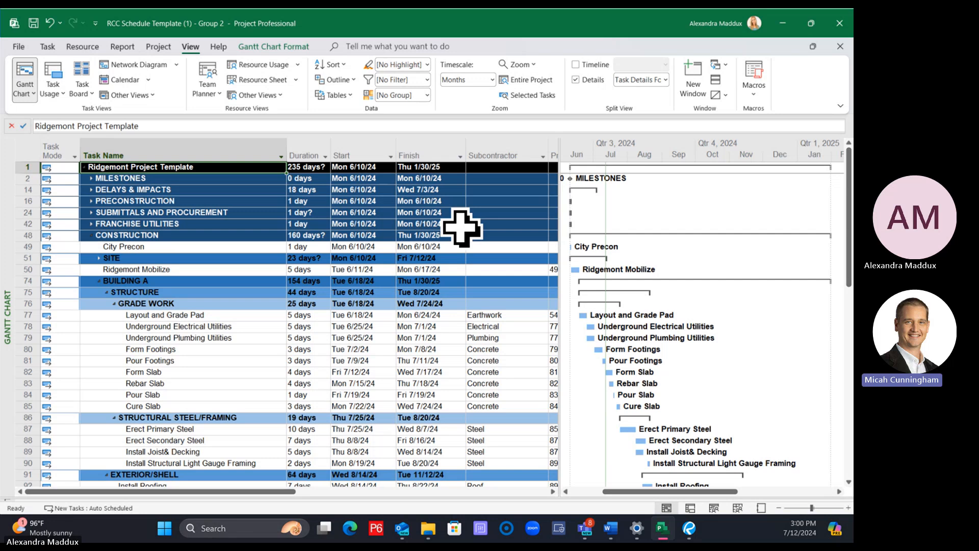
Turn on Critical Tasks formatting for the Gantt chart bars
{"action": "scroll", "coordinate": [431, 258], "scroll_direction": "down", "scroll_amount": 2}
{"action": "scroll", "coordinate": [431, 257], "scroll_direction": "down", "scroll_amount": 3}
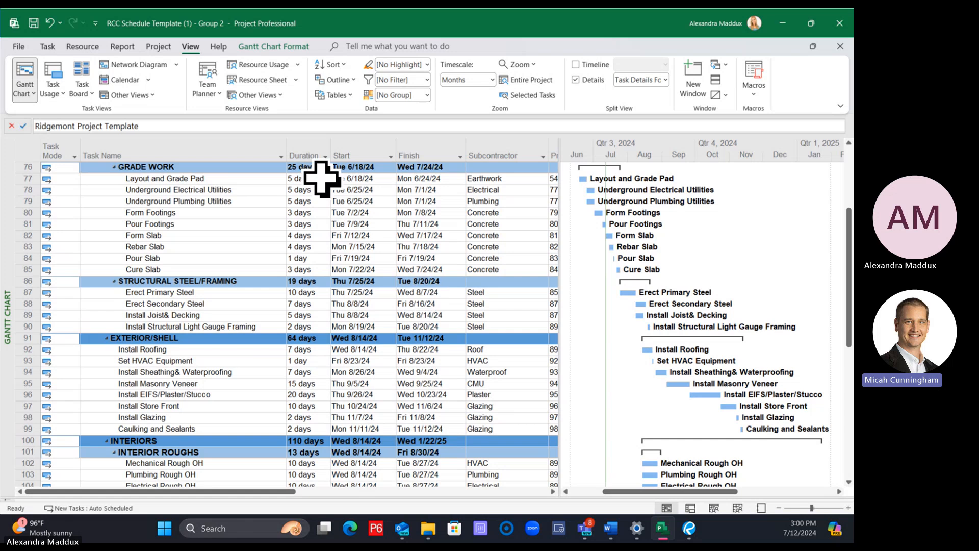
{"action": "left_click", "coordinate": [274, 46]}
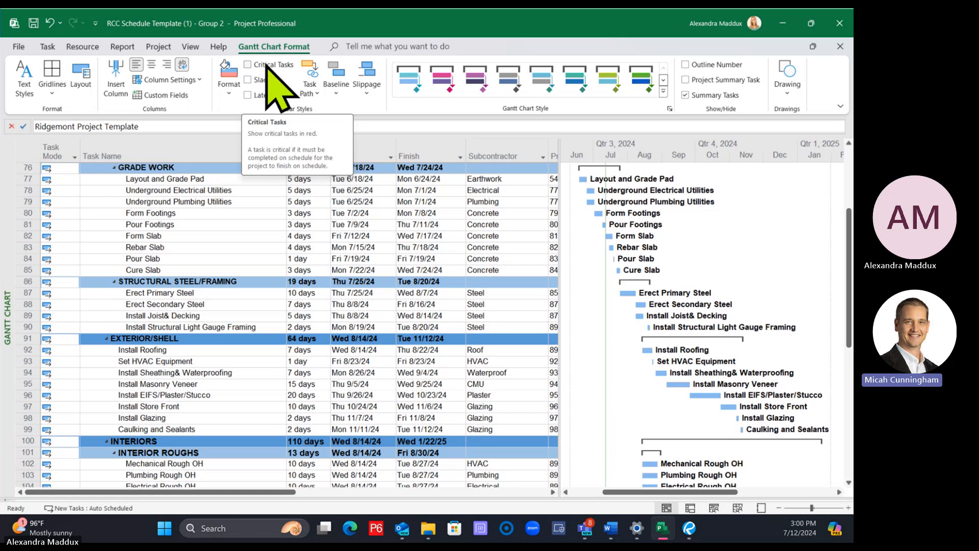
{"action": "left_click", "coordinate": [247, 65]}
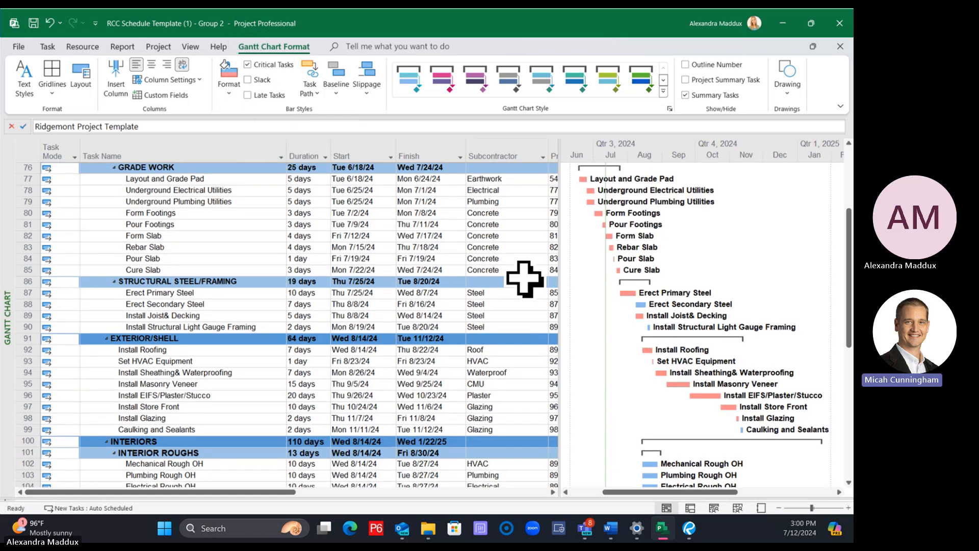
Examine the critical and non-critical bars in the Gantt chart from the structure tasks down to final inspections
{"action": "scroll", "coordinate": [587, 260], "scroll_direction": "down", "scroll_amount": 4}
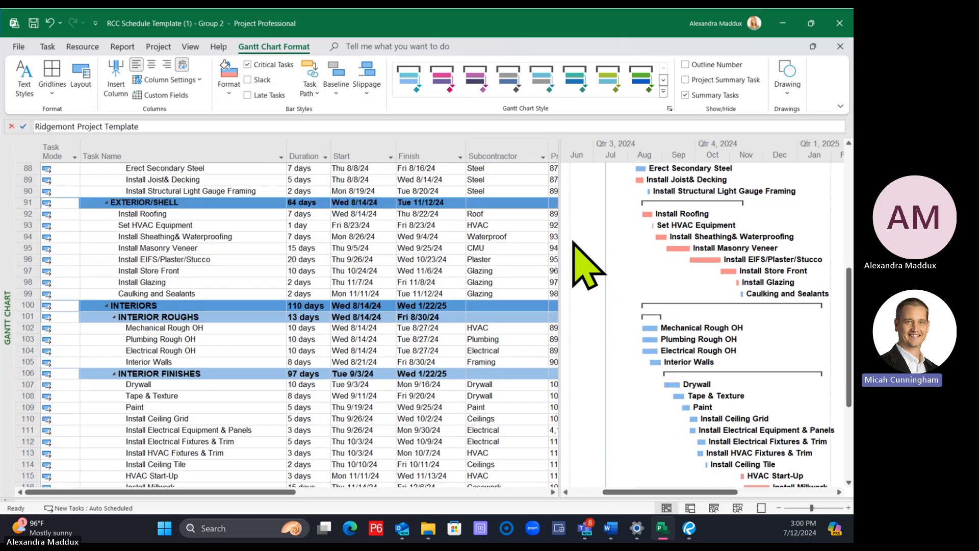
{"action": "scroll", "coordinate": [586, 260], "scroll_direction": "down", "scroll_amount": 3}
{"action": "scroll", "coordinate": [586, 260], "scroll_direction": "up", "scroll_amount": 1}
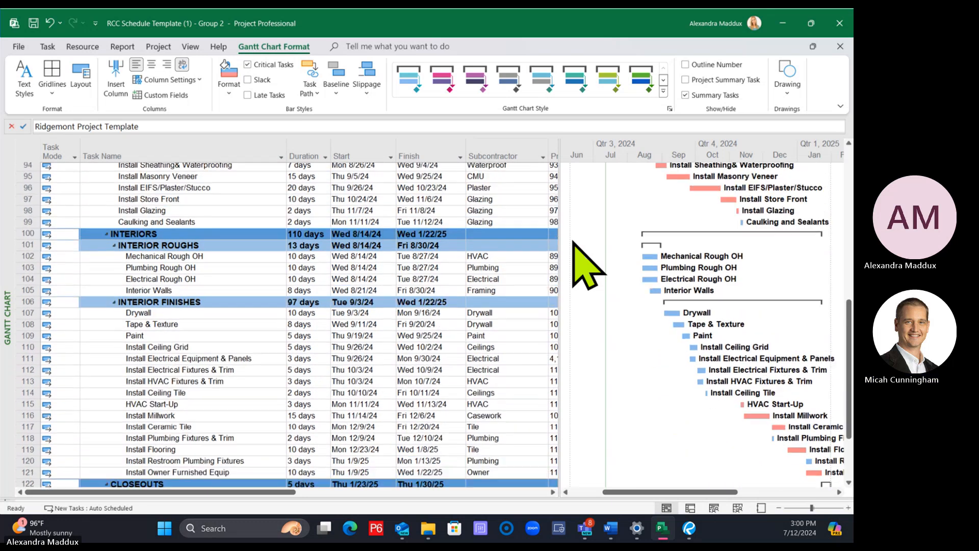
{"action": "scroll", "coordinate": [586, 262], "scroll_direction": "up", "scroll_amount": 1}
{"action": "scroll", "coordinate": [586, 263], "scroll_direction": "up", "scroll_amount": 9}
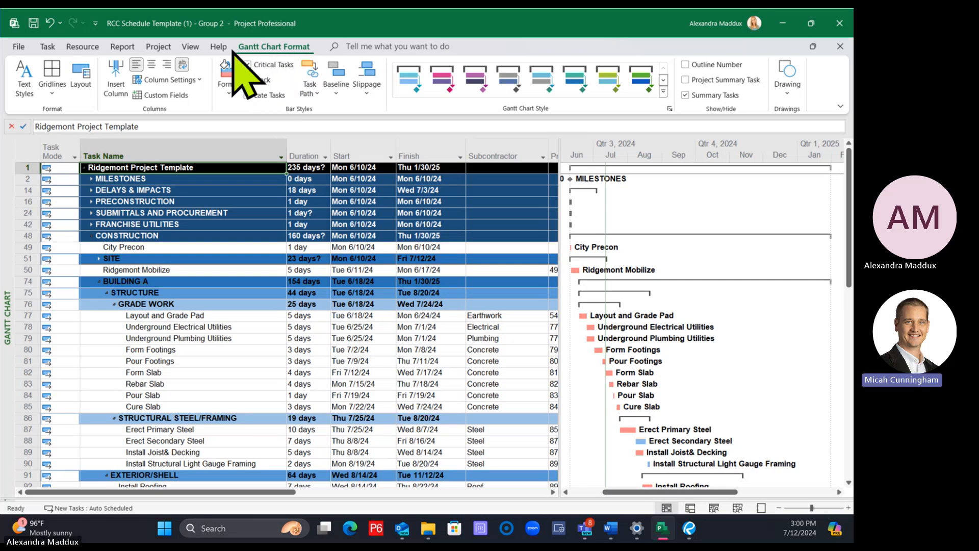
{"action": "scroll", "coordinate": [326, 227], "scroll_direction": "down", "scroll_amount": 3}
{"action": "scroll", "coordinate": [323, 233], "scroll_direction": "down", "scroll_amount": 10}
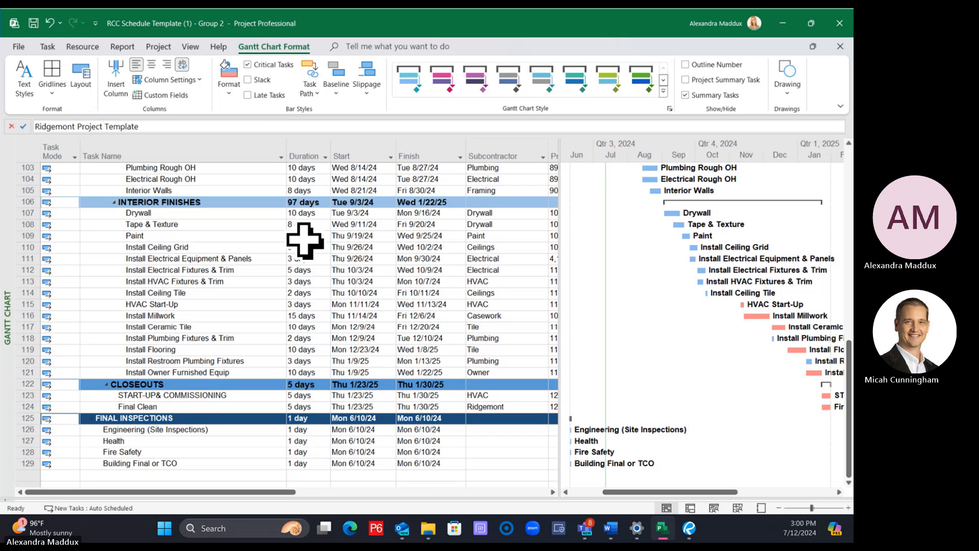
{"action": "scroll", "coordinate": [310, 281], "scroll_direction": "up", "scroll_amount": 7}
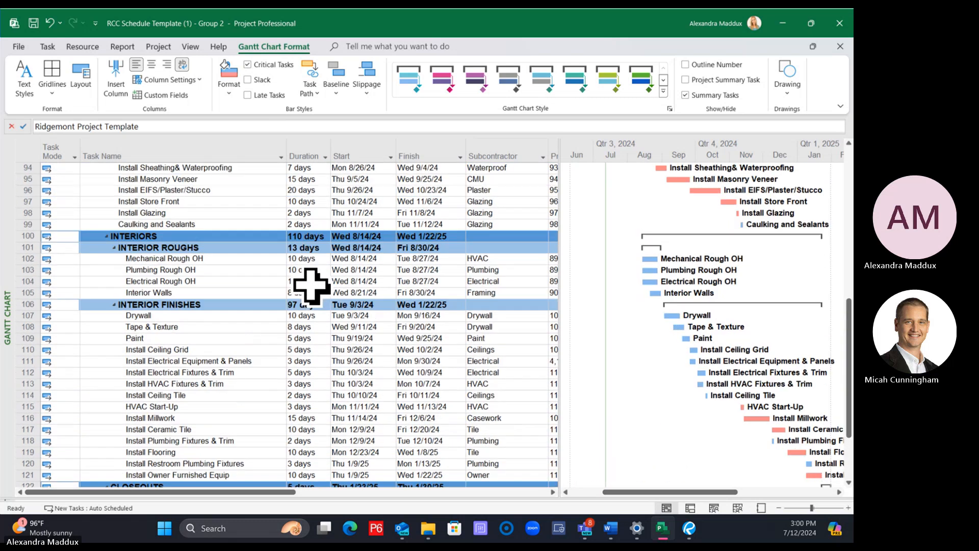
{"action": "scroll", "coordinate": [312, 287], "scroll_direction": "up", "scroll_amount": 20}
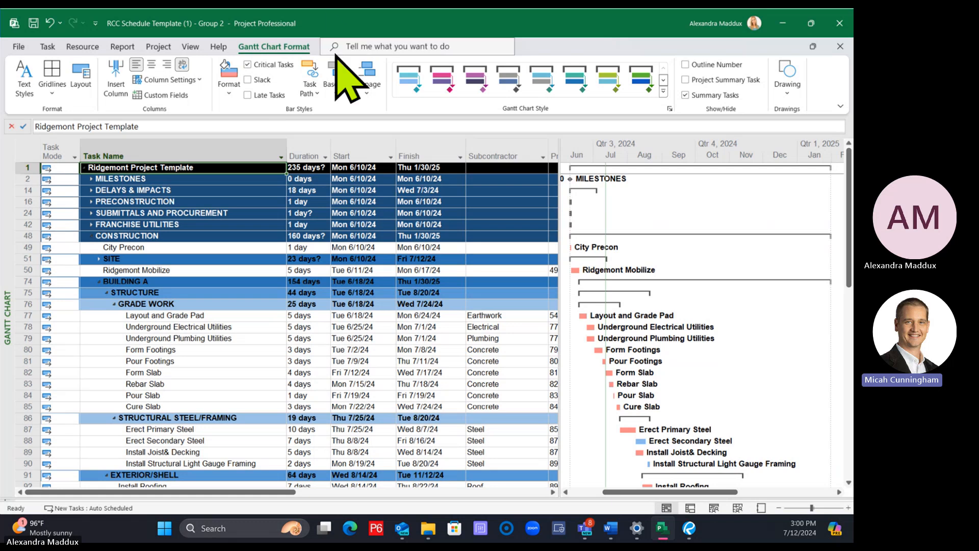
Turn on Driving Predecessors task path highlighting and look down the schedule to the interior tasks
{"action": "left_click", "coordinate": [312, 71]}
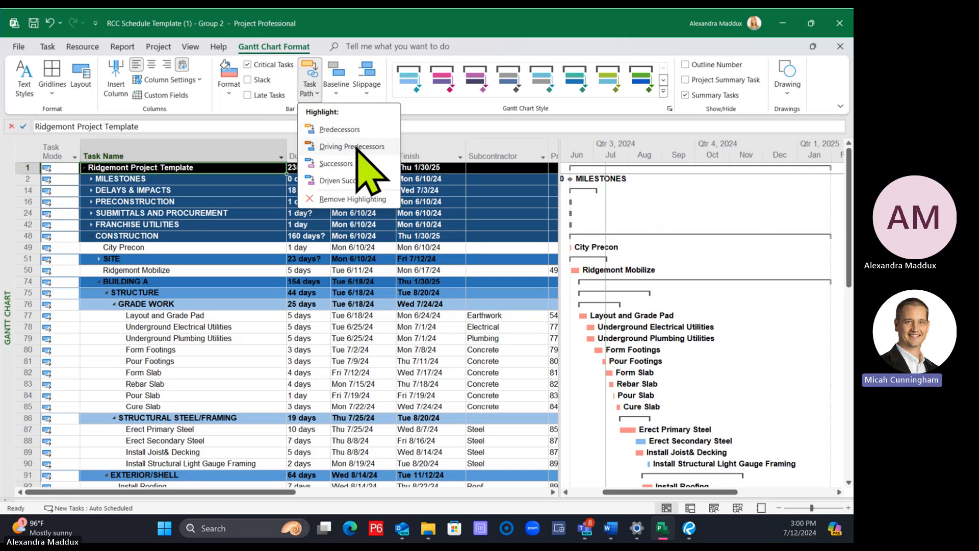
{"action": "left_click", "coordinate": [269, 45]}
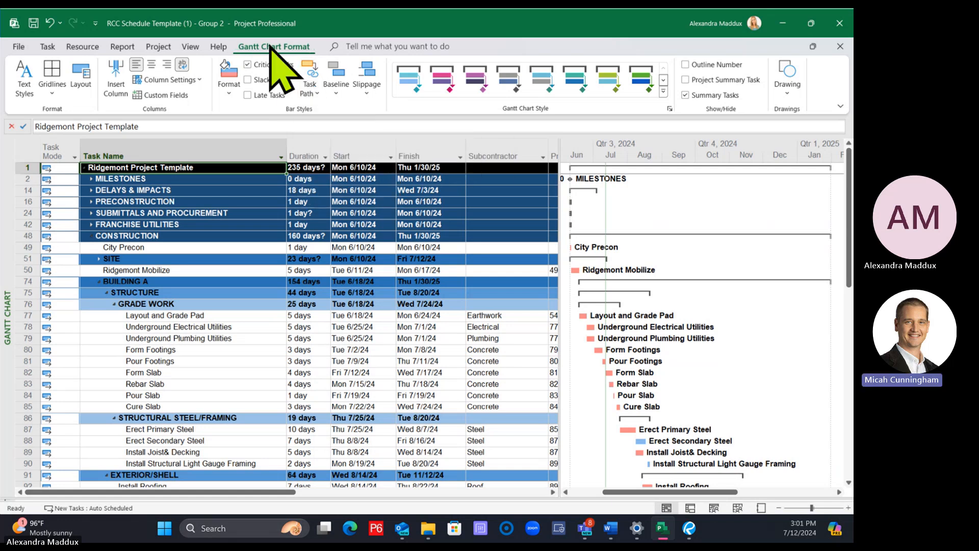
{"action": "left_click", "coordinate": [318, 87]}
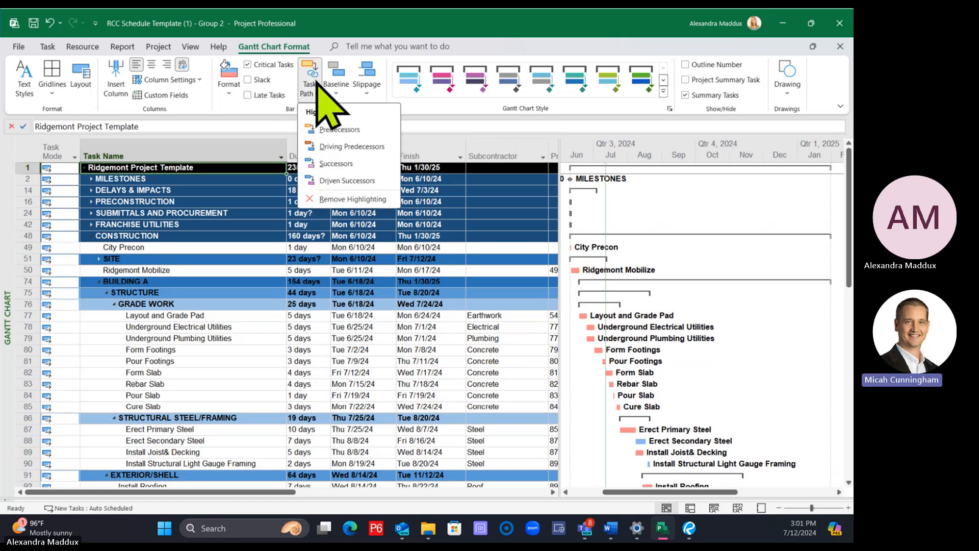
{"action": "left_click", "coordinate": [353, 152]}
{"action": "scroll", "coordinate": [371, 224], "scroll_direction": "down", "scroll_amount": 8}
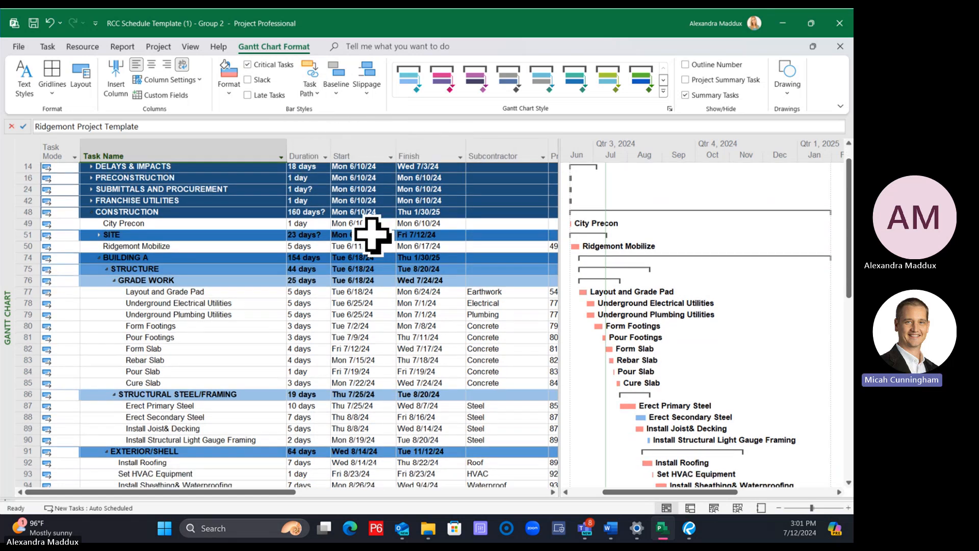
{"action": "scroll", "coordinate": [372, 234], "scroll_direction": "down", "scroll_amount": 2}
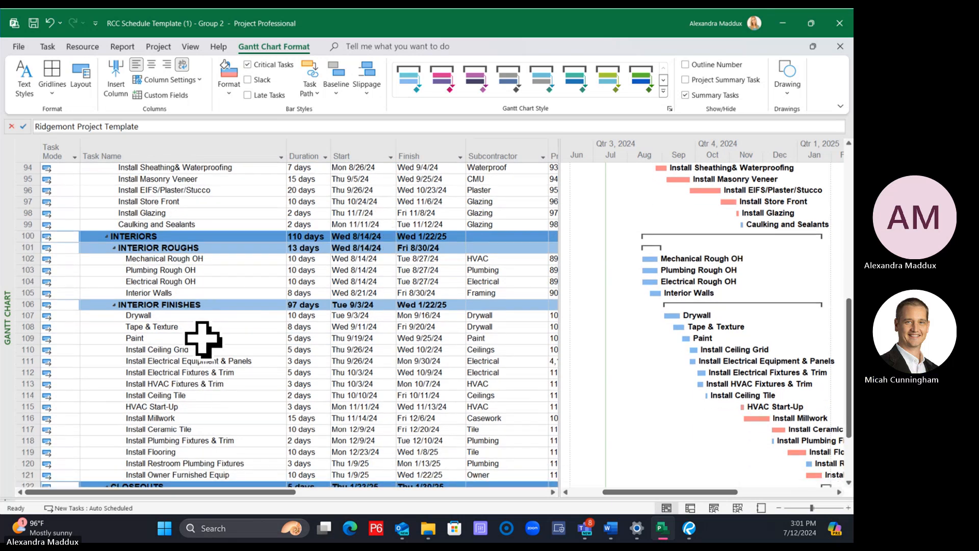
Examine the highlighted driving predecessors of the Paint task and the Install Ceiling Tile task in the Gantt chart
{"action": "left_click", "coordinate": [203, 338]}
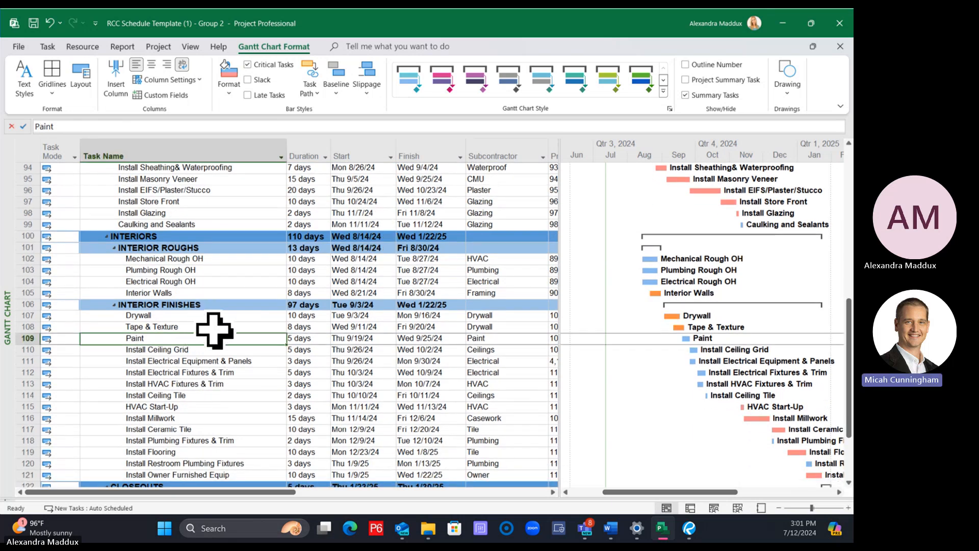
{"action": "scroll", "coordinate": [697, 357], "scroll_direction": "up", "scroll_amount": 4}
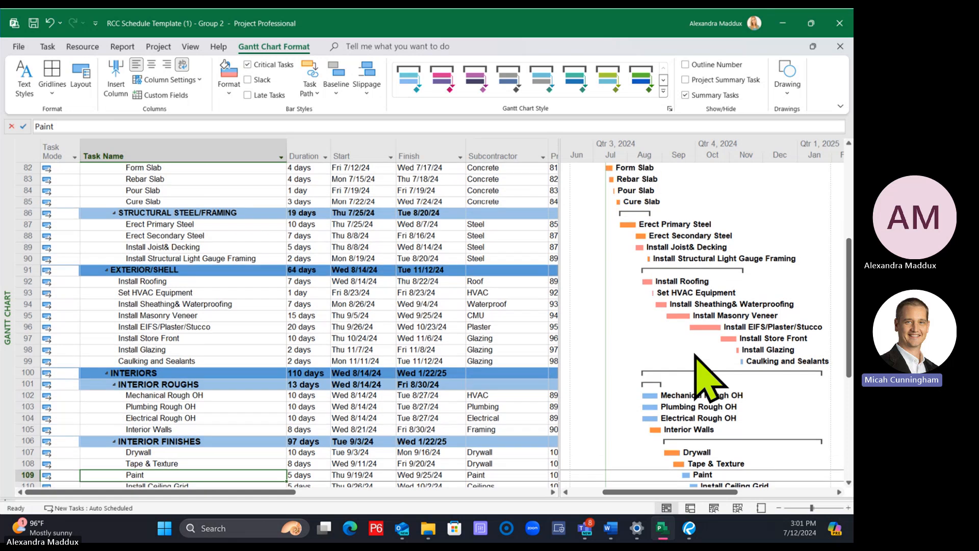
{"action": "scroll", "coordinate": [696, 368], "scroll_direction": "down", "scroll_amount": 4}
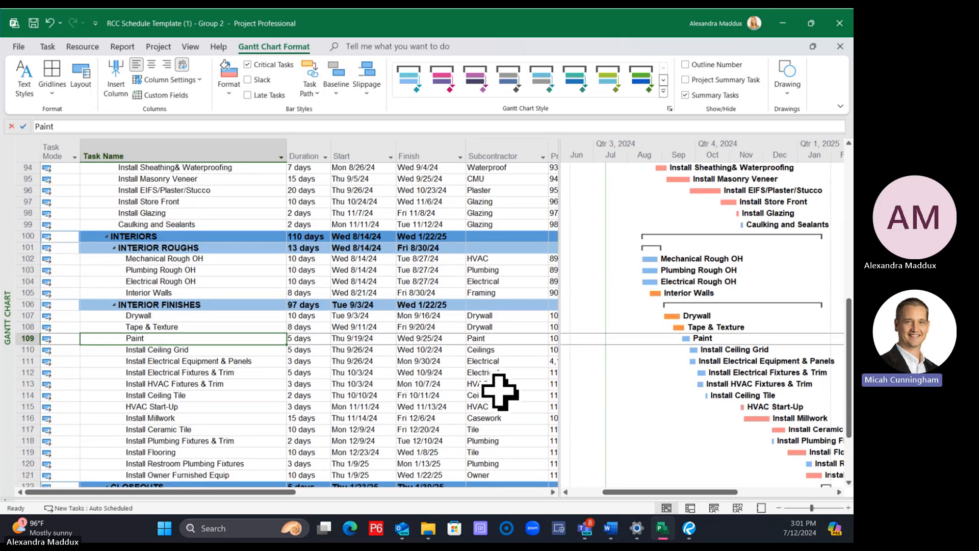
{"action": "left_click", "coordinate": [194, 396]}
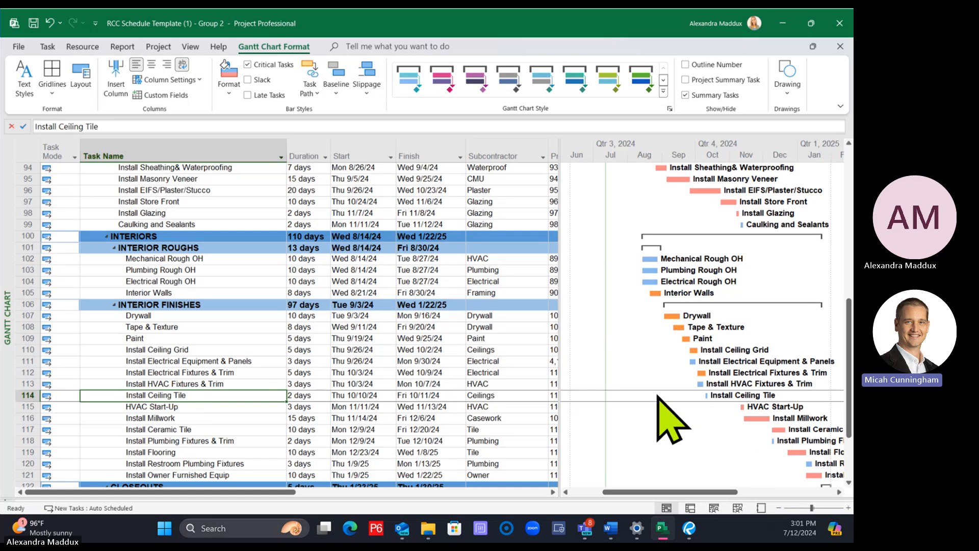
{"action": "scroll", "coordinate": [634, 393], "scroll_direction": "up", "scroll_amount": 8}
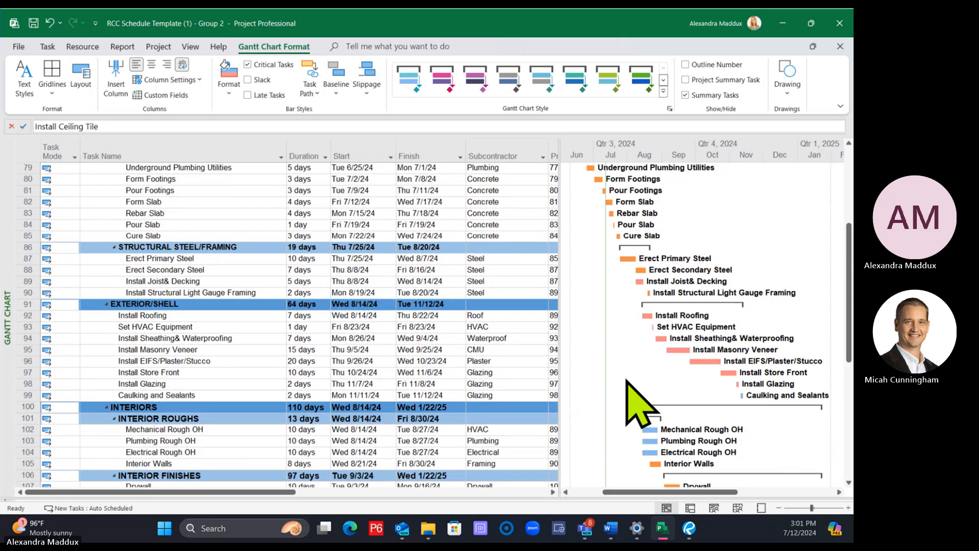
{"action": "scroll", "coordinate": [628, 382], "scroll_direction": "up", "scroll_amount": 2}
{"action": "scroll", "coordinate": [633, 388], "scroll_direction": "down", "scroll_amount": 2}
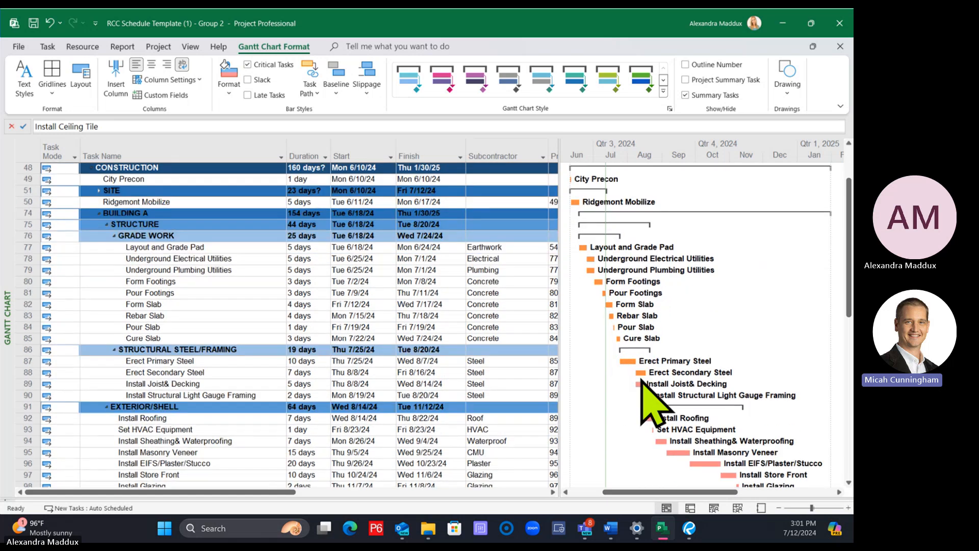
{"action": "scroll", "coordinate": [645, 380], "scroll_direction": "down", "scroll_amount": 2}
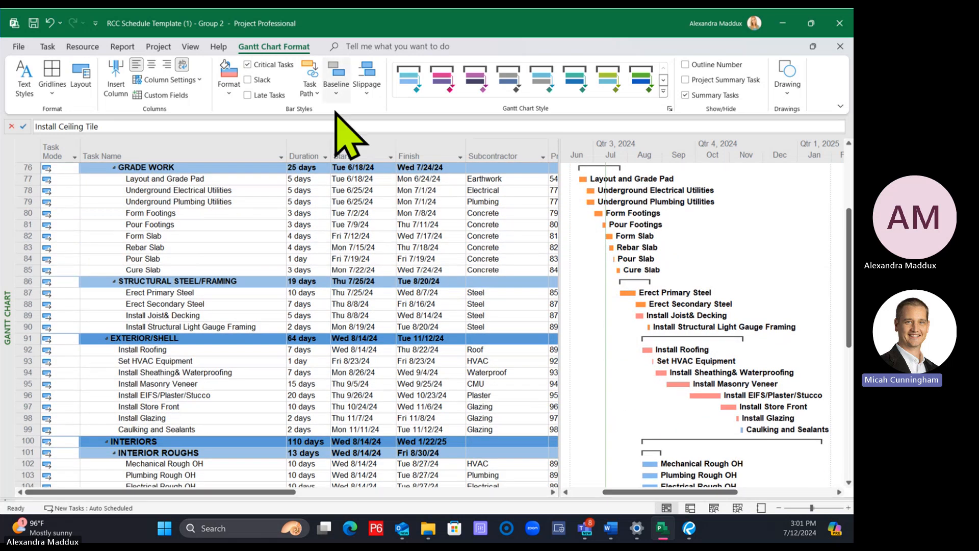
Turn on Driven Successors task path highlighting and look through the tasks driven by Pour Slab
{"action": "left_click", "coordinate": [309, 89]}
{"action": "left_click", "coordinate": [354, 179]}
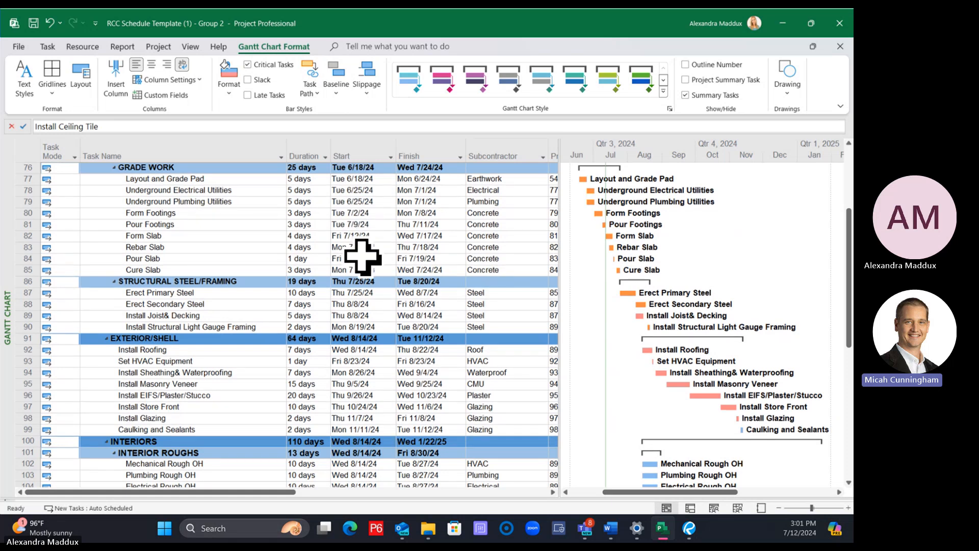
{"action": "left_click", "coordinate": [203, 258]}
{"action": "scroll", "coordinate": [207, 277], "scroll_direction": "down", "scroll_amount": 3}
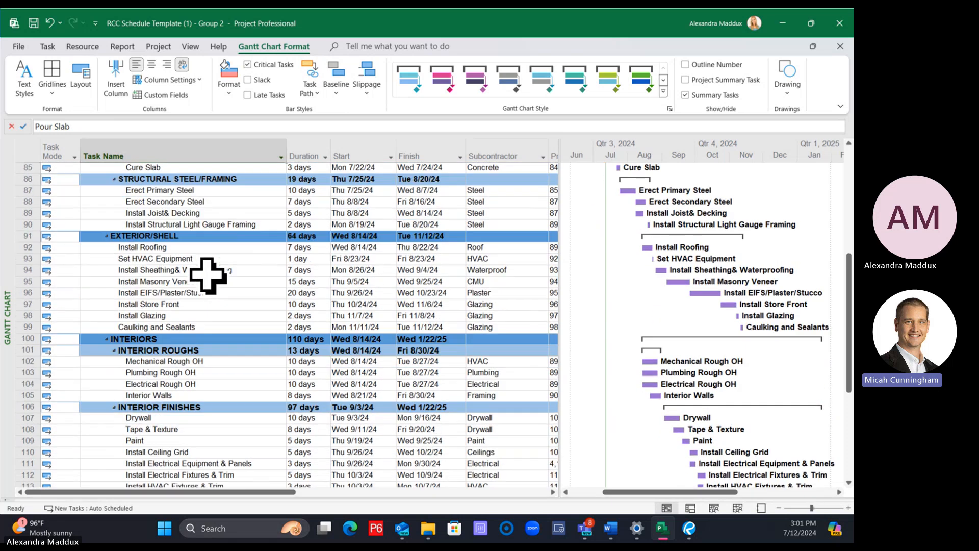
{"action": "scroll", "coordinate": [207, 277], "scroll_direction": "down", "scroll_amount": 5}
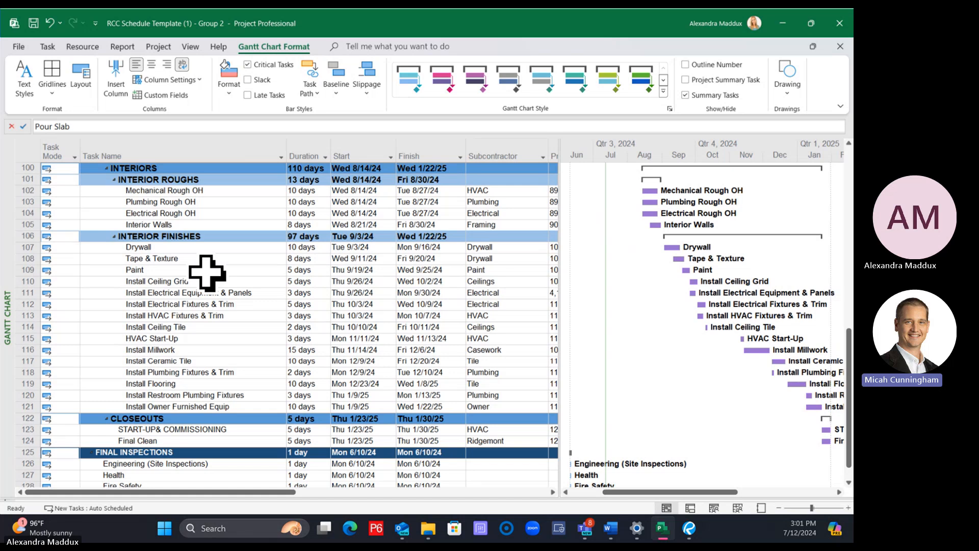
{"action": "scroll", "coordinate": [207, 272], "scroll_direction": "up", "scroll_amount": 7}
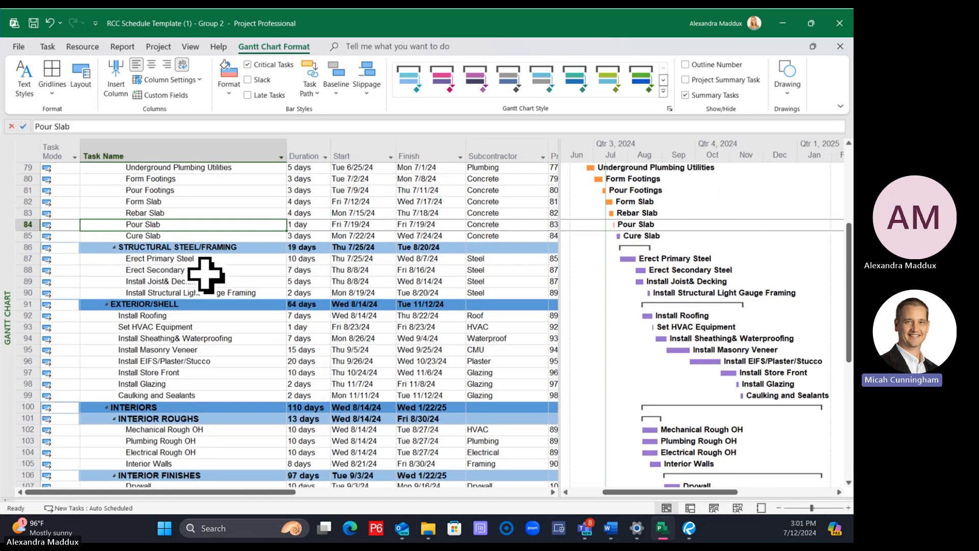
{"action": "scroll", "coordinate": [205, 274], "scroll_direction": "down", "scroll_amount": 4}
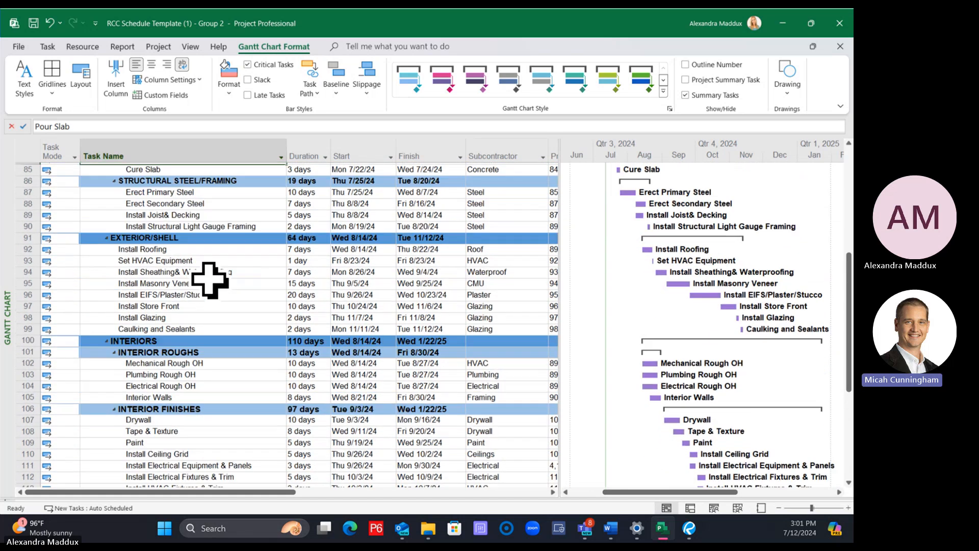
Examine the highlighted driven successors of the Interior Walls task and the Install Roofing task in the Gantt chart
{"action": "left_click", "coordinate": [157, 326]}
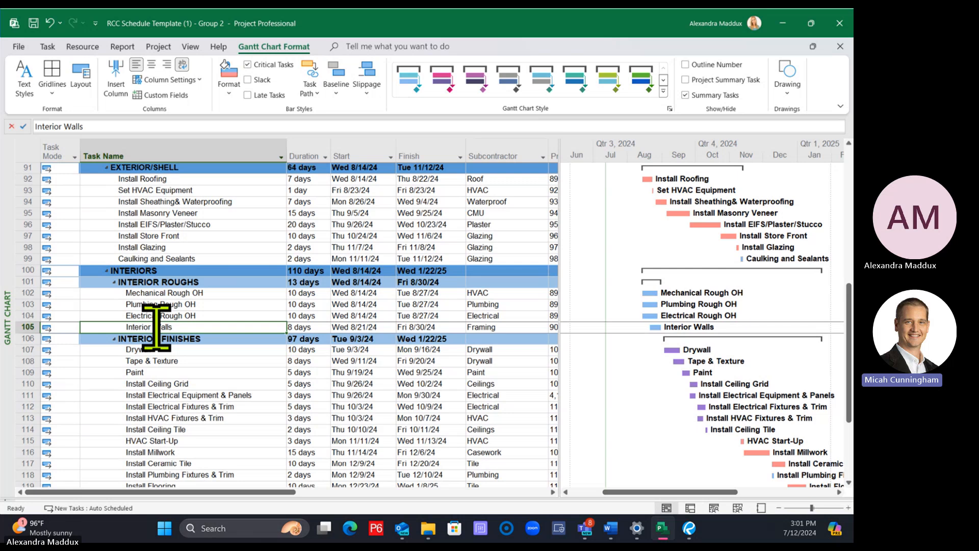
{"action": "scroll", "coordinate": [157, 327], "scroll_direction": "down", "scroll_amount": 3}
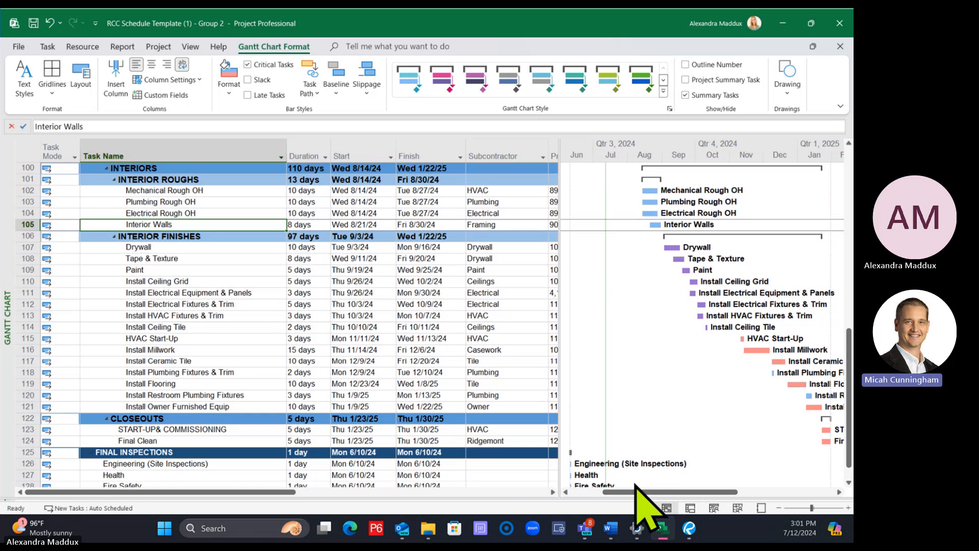
{"action": "left_click_drag", "start_coordinate": [638, 491], "coordinate": [684, 491]}
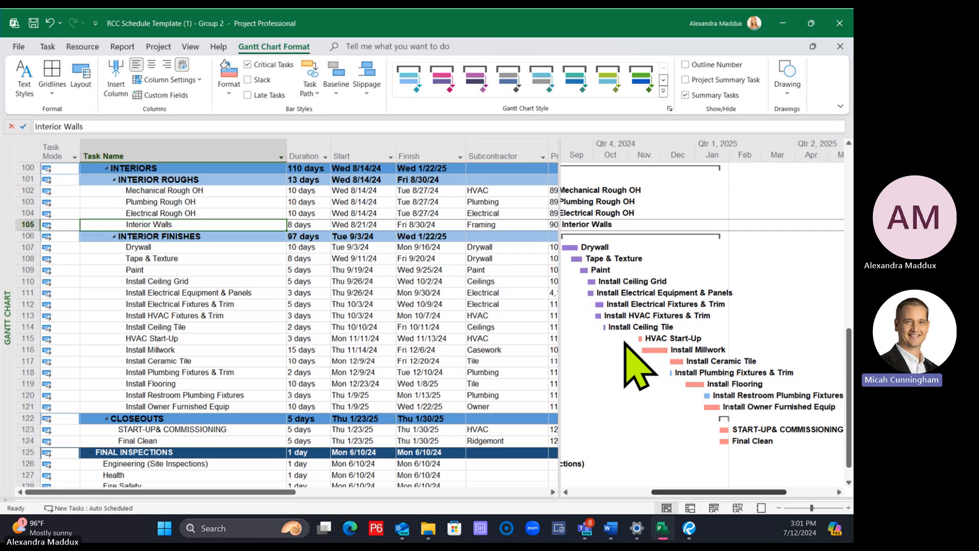
{"action": "scroll", "coordinate": [604, 334], "scroll_direction": "up", "scroll_amount": 3}
{"action": "scroll", "coordinate": [604, 334], "scroll_direction": "up", "scroll_amount": 1}
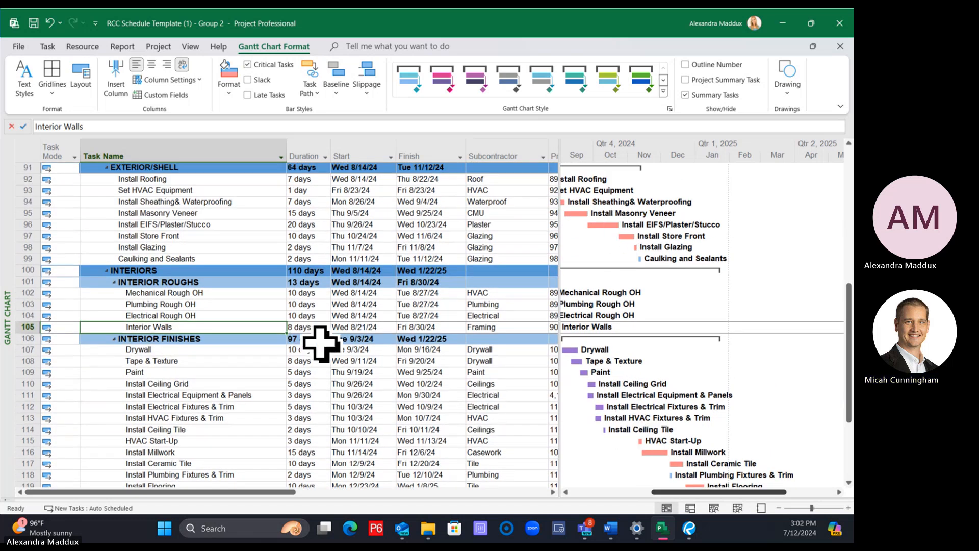
{"action": "left_click_drag", "start_coordinate": [698, 492], "coordinate": [665, 489]}
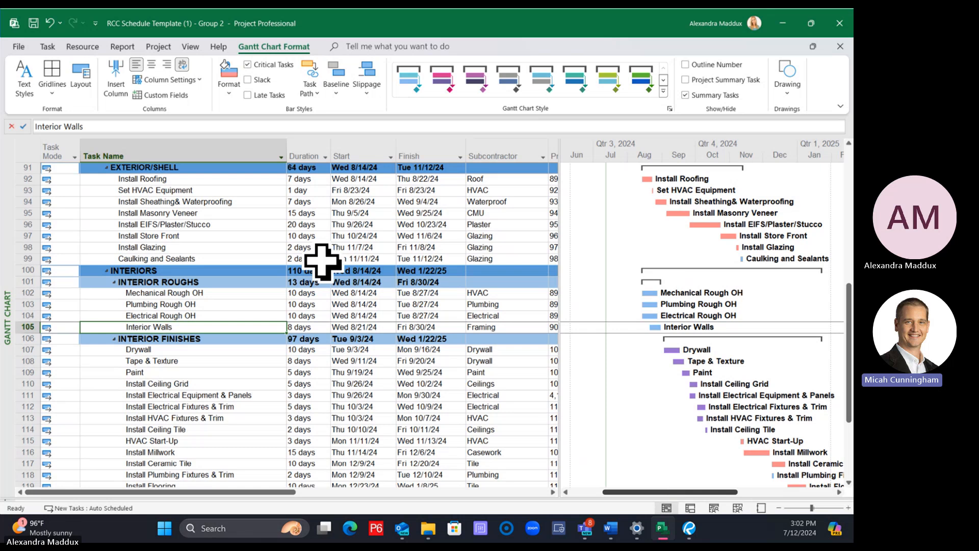
{"action": "left_click", "coordinate": [186, 179]}
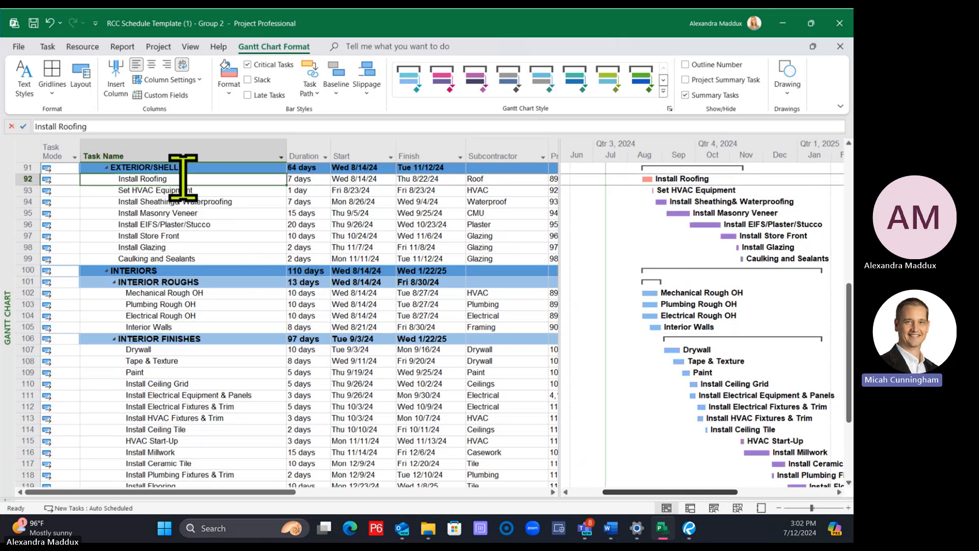
{"action": "scroll", "coordinate": [695, 290], "scroll_direction": "down", "scroll_amount": 1}
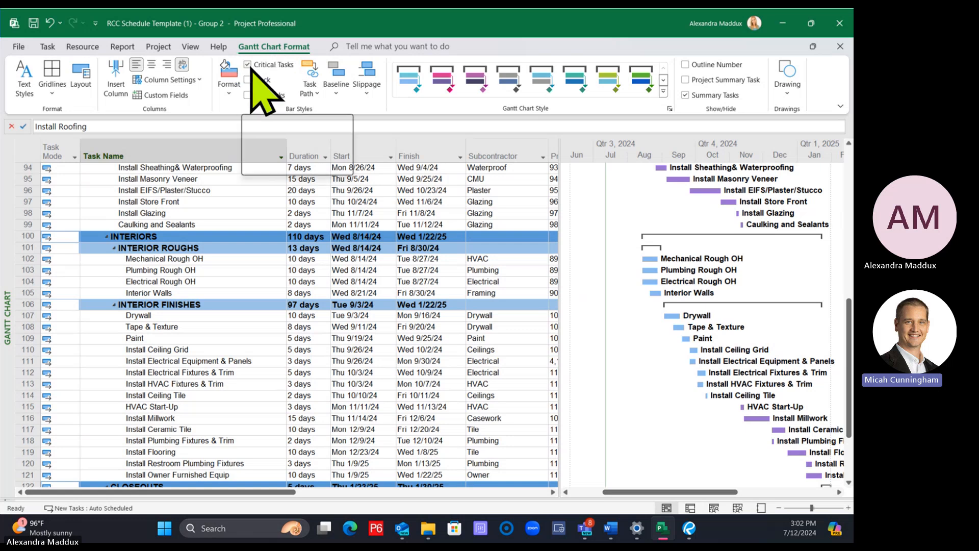
Turn off both the Driving Predecessors and the Driven Successors task path highlighting
{"action": "left_click", "coordinate": [311, 89]}
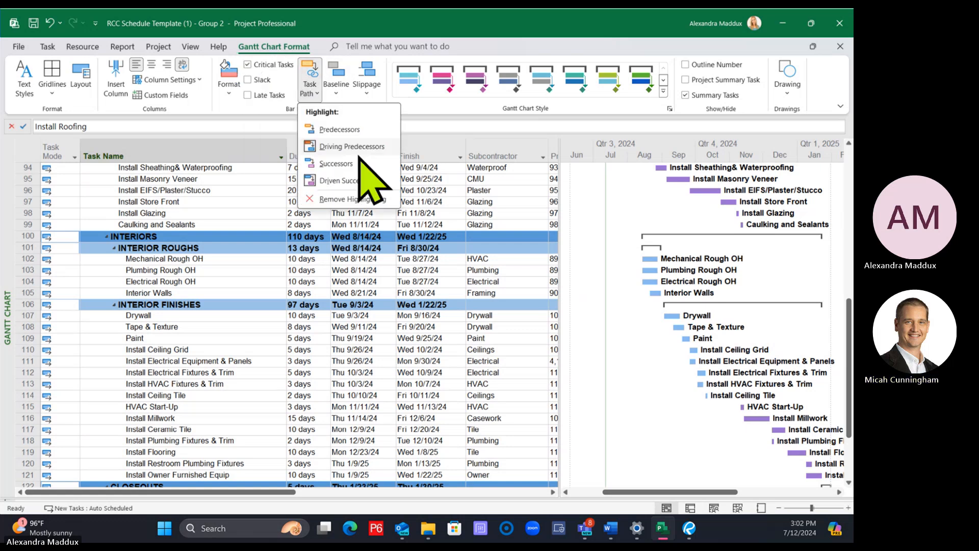
{"action": "left_click", "coordinate": [353, 147]}
{"action": "left_click", "coordinate": [311, 90]}
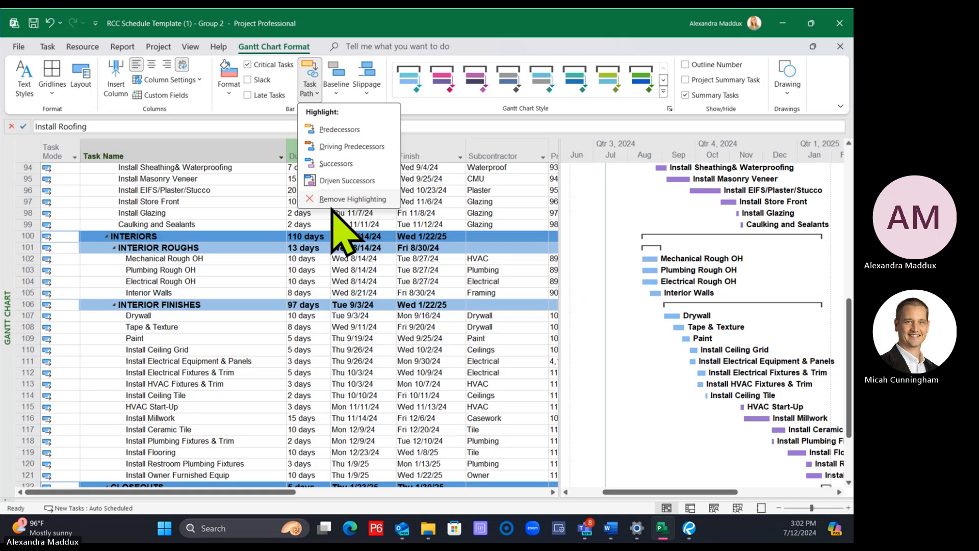
{"action": "left_click", "coordinate": [323, 180]}
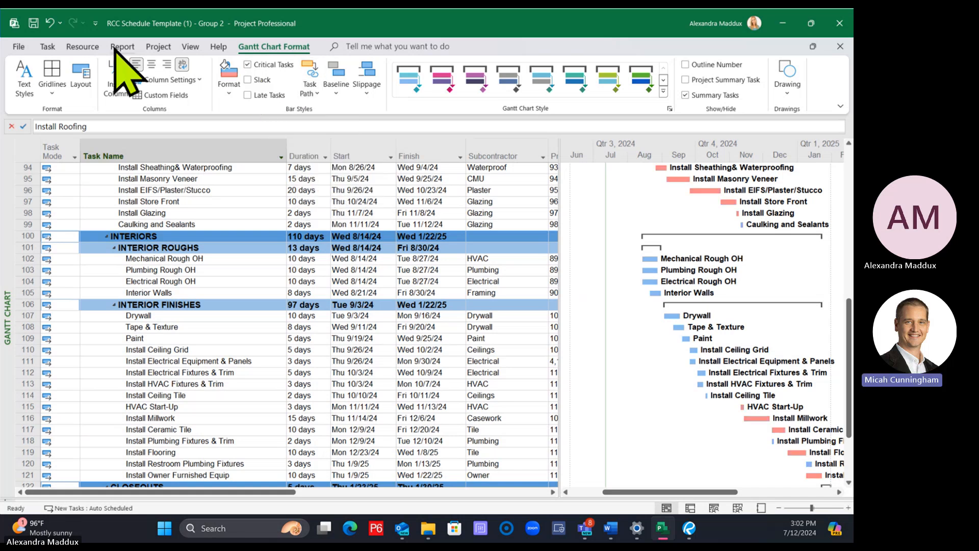
Inspect the factors affecting the start dates of Install Roofing, Interior Walls, Paint, Install Ceiling Grid and Install Ceiling Tile
{"action": "left_click", "coordinate": [48, 46]}
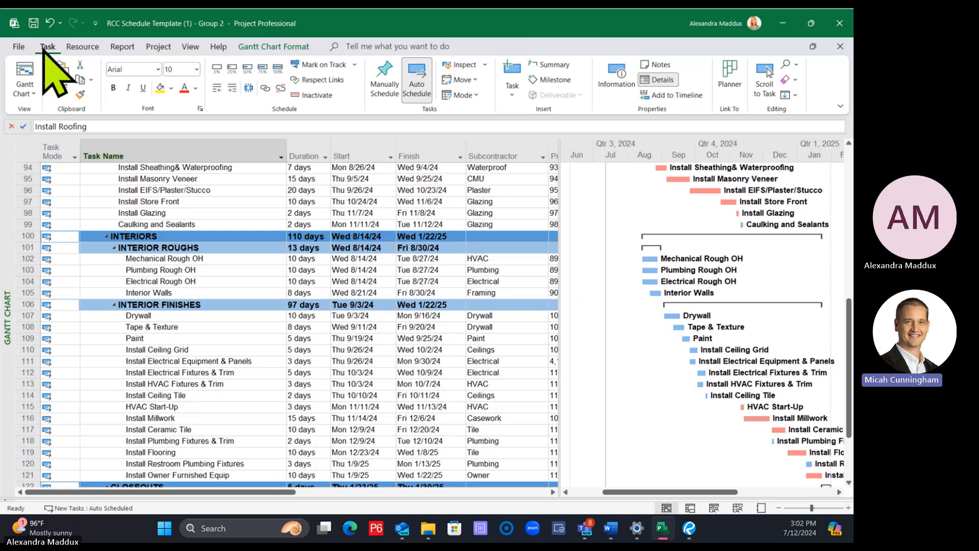
{"action": "left_click", "coordinate": [461, 65]}
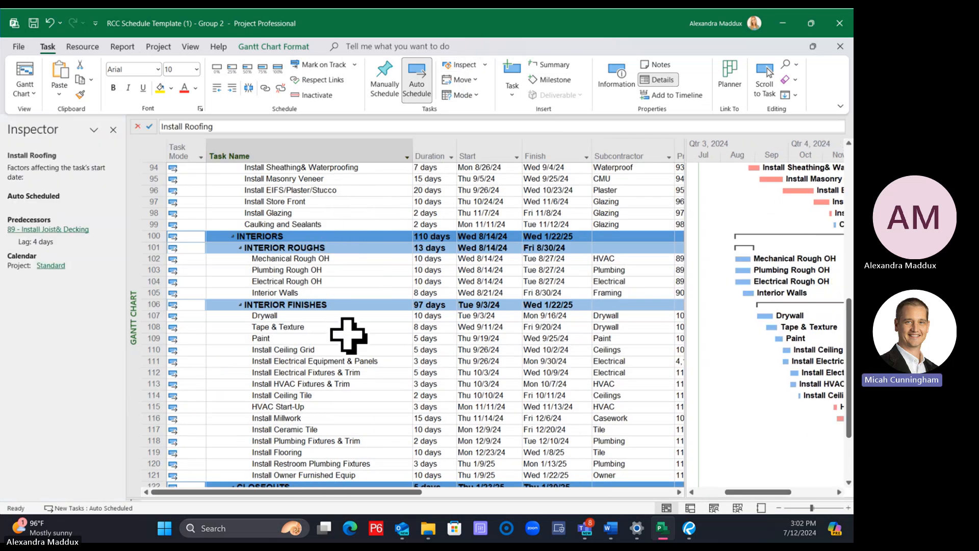
{"action": "left_click", "coordinate": [301, 294]}
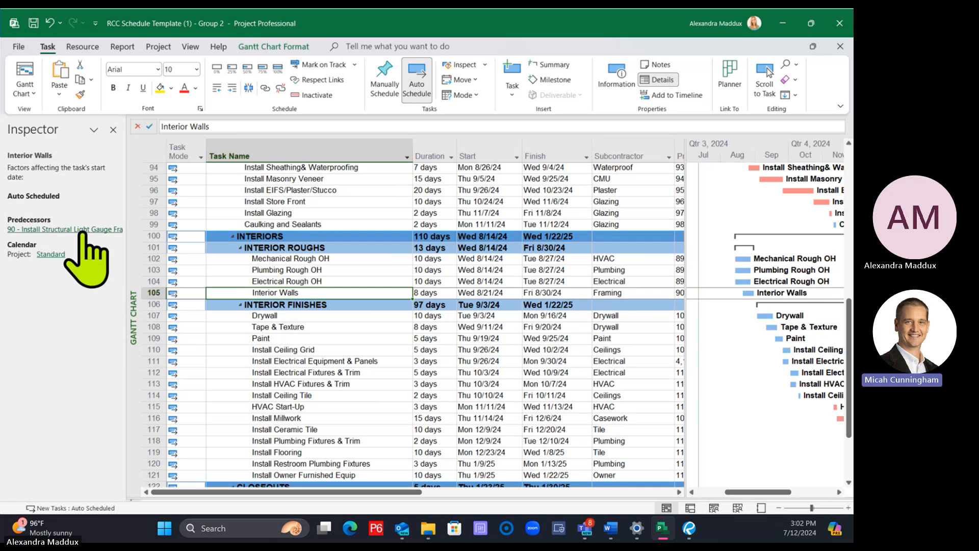
{"action": "left_click", "coordinate": [273, 338]}
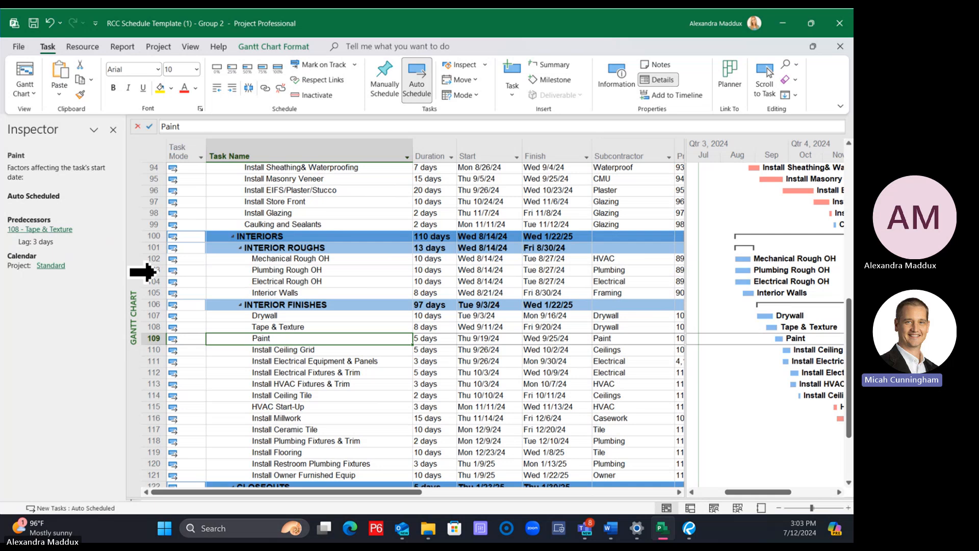
{"action": "left_click", "coordinate": [308, 351]}
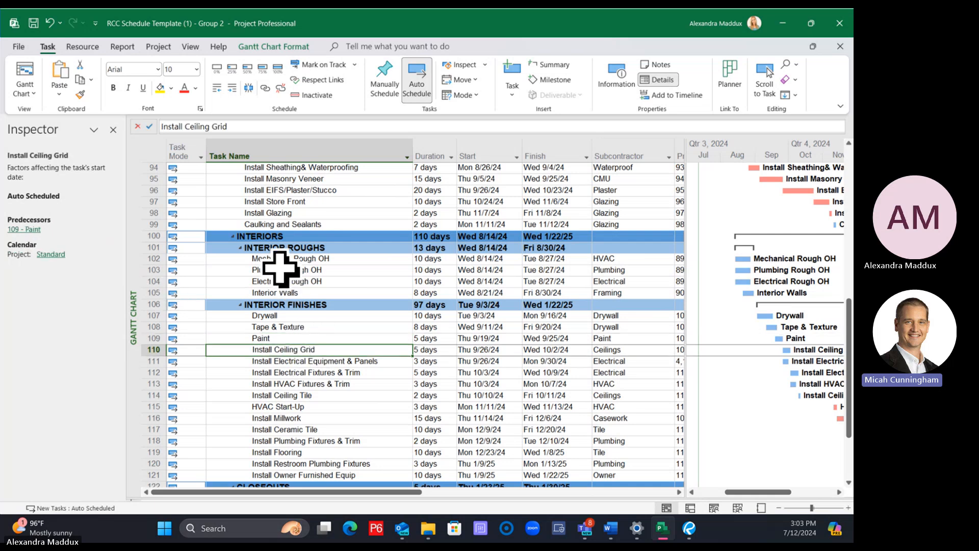
{"action": "left_click", "coordinate": [291, 395]}
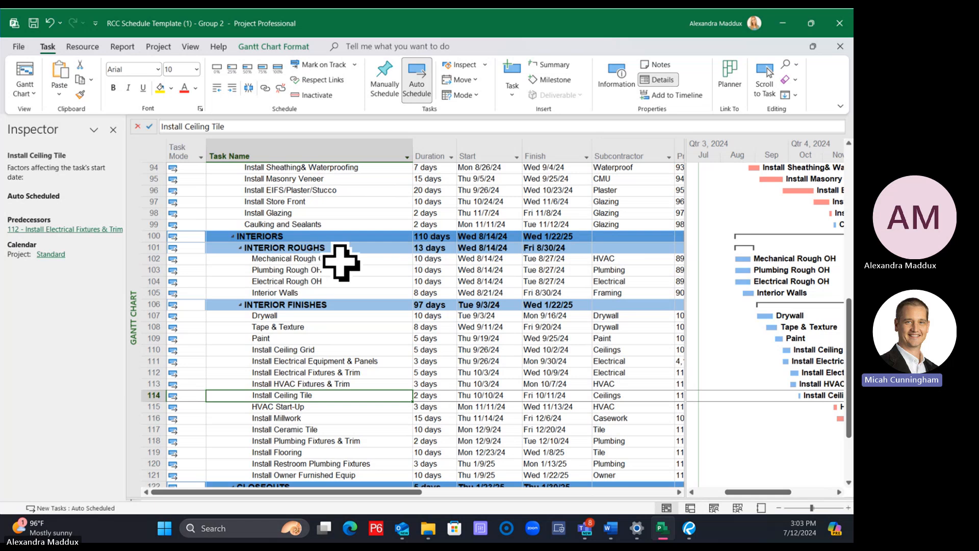
Trace Install Roofing's predecessor chain in the Inspector through Install Joist & Decking, Erect Primary Steel and Cure Slab to Pour Slab, and close it
{"action": "scroll", "coordinate": [337, 298], "scroll_direction": "up", "scroll_amount": 3}
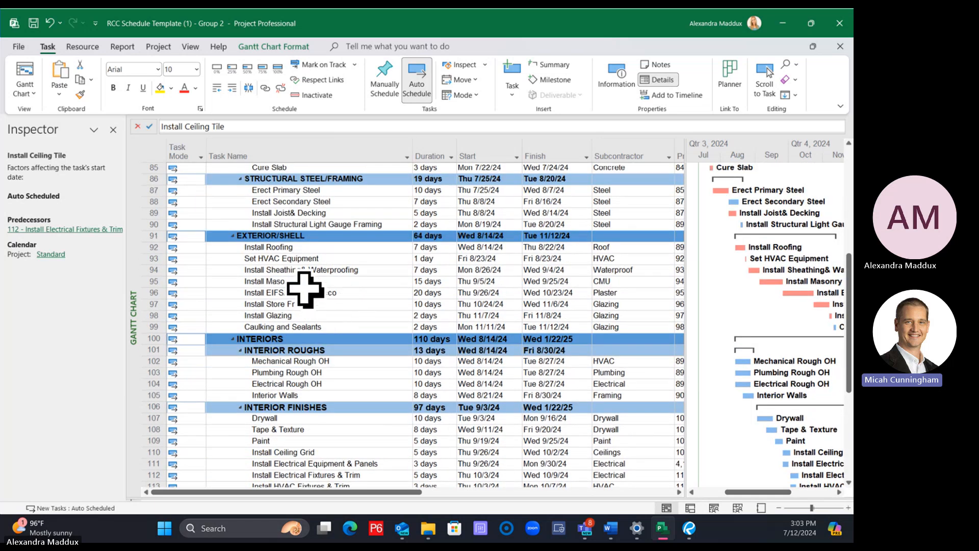
{"action": "scroll", "coordinate": [357, 309], "scroll_direction": "up", "scroll_amount": 2}
{"action": "scroll", "coordinate": [357, 305], "scroll_direction": "up", "scroll_amount": 1}
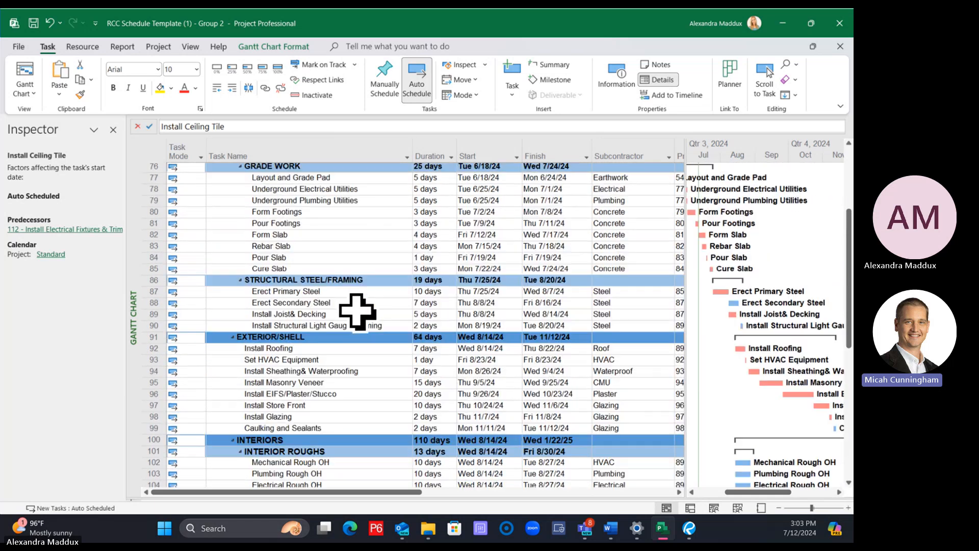
{"action": "left_click", "coordinate": [311, 354]}
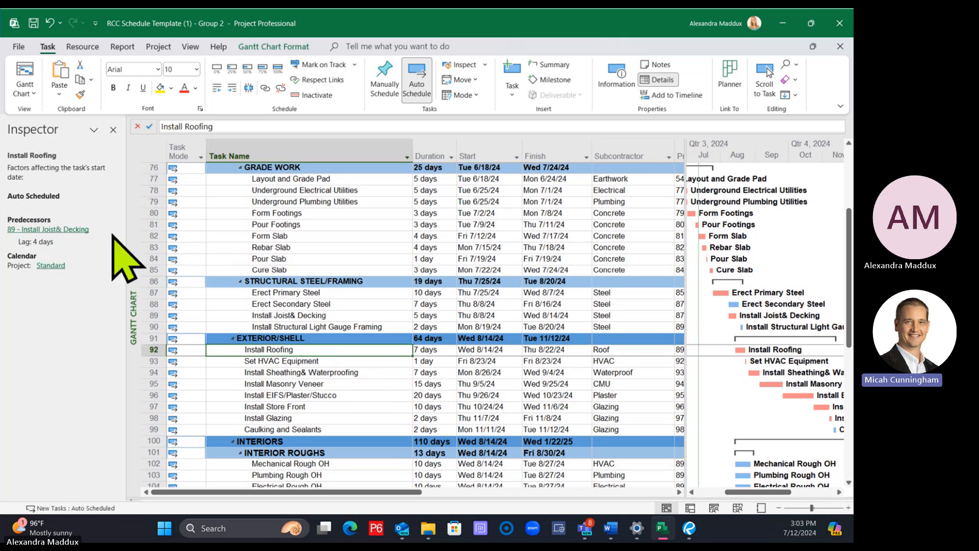
{"action": "left_click", "coordinate": [67, 230]}
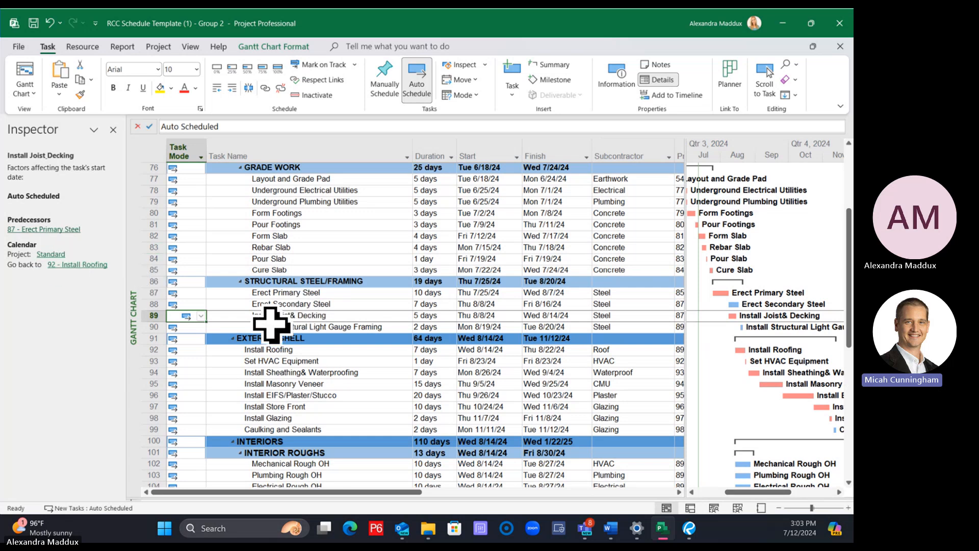
{"action": "left_click", "coordinate": [97, 264]}
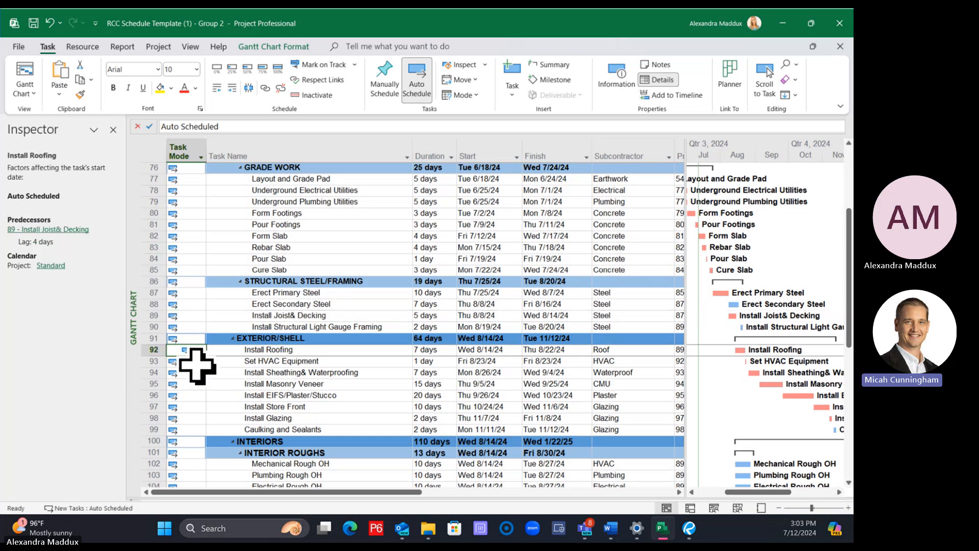
{"action": "left_click", "coordinate": [73, 229]}
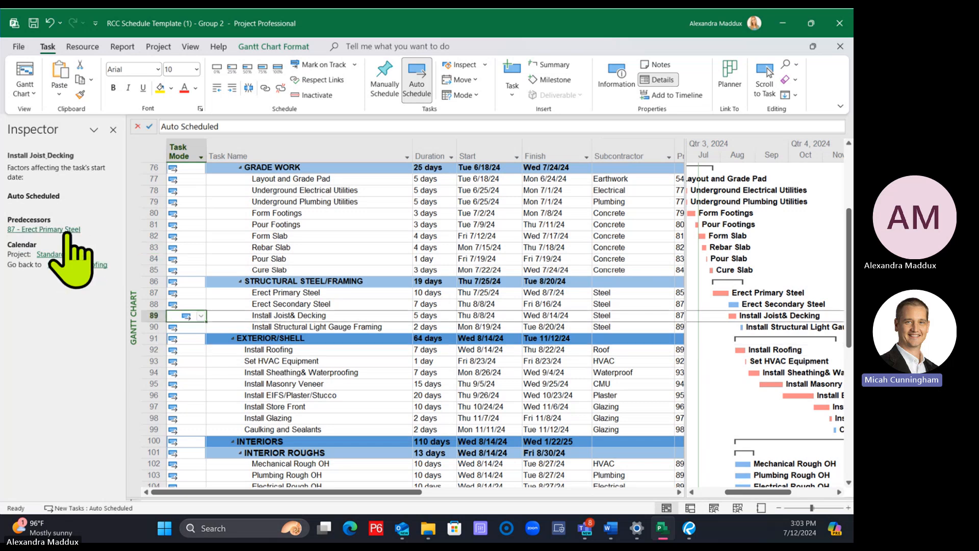
{"action": "left_click", "coordinate": [51, 230]}
{"action": "left_click", "coordinate": [36, 230]}
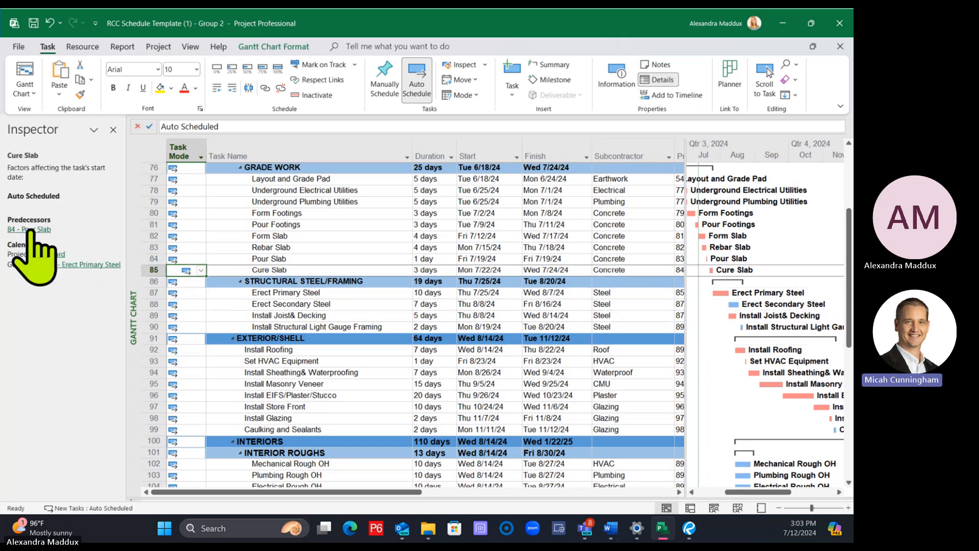
{"action": "left_click", "coordinate": [30, 230]}
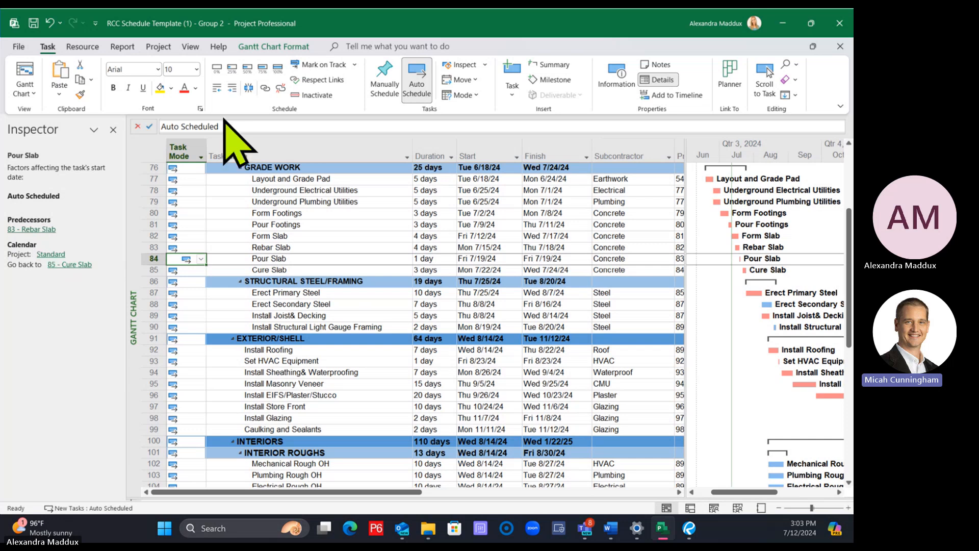
{"action": "left_click", "coordinate": [113, 129]}
Select the duration of the Rebar Slab task
{"action": "left_click", "coordinate": [303, 248]}
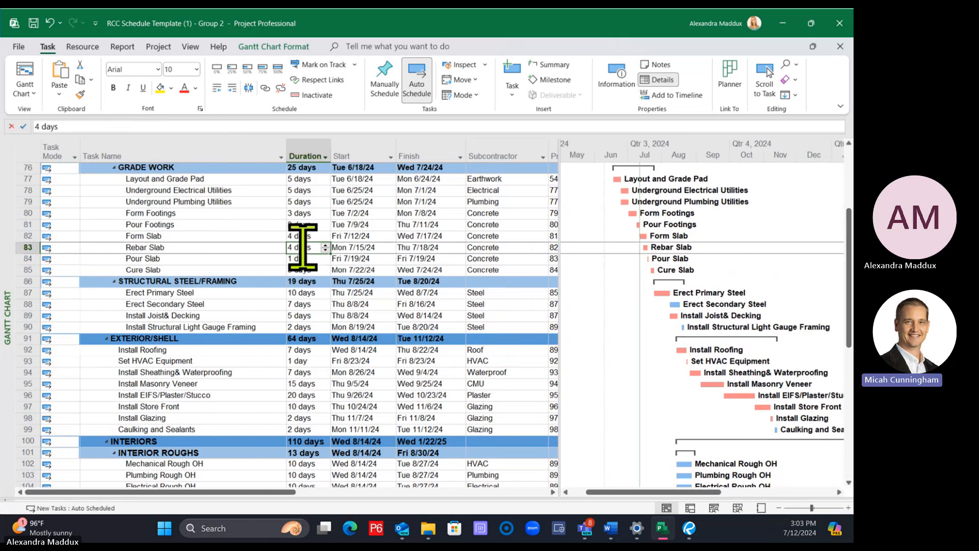